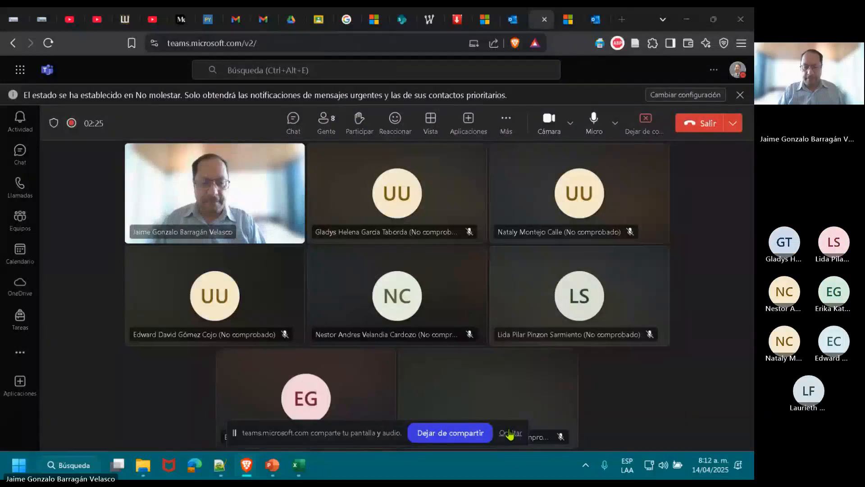
Hide the screen-sharing notice, switch to Excel and open the Logica_2 sheet of the workbook.
left_click(509, 432)
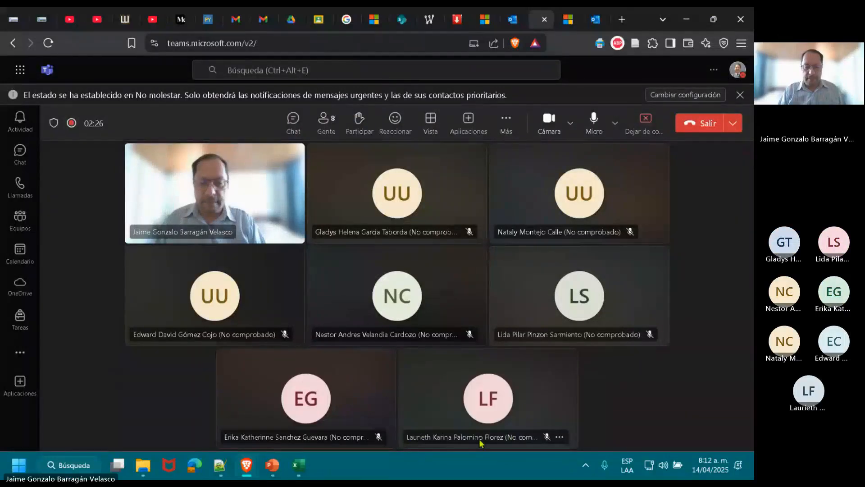
left_click(301, 464)
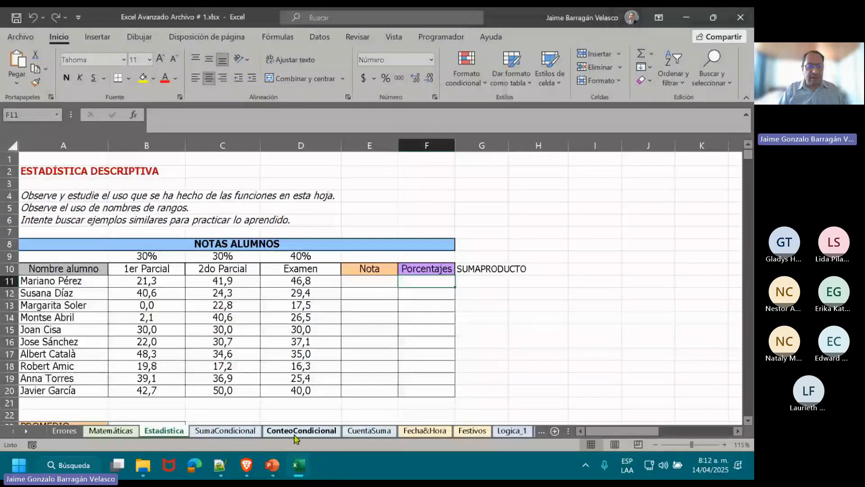
left_click(29, 432)
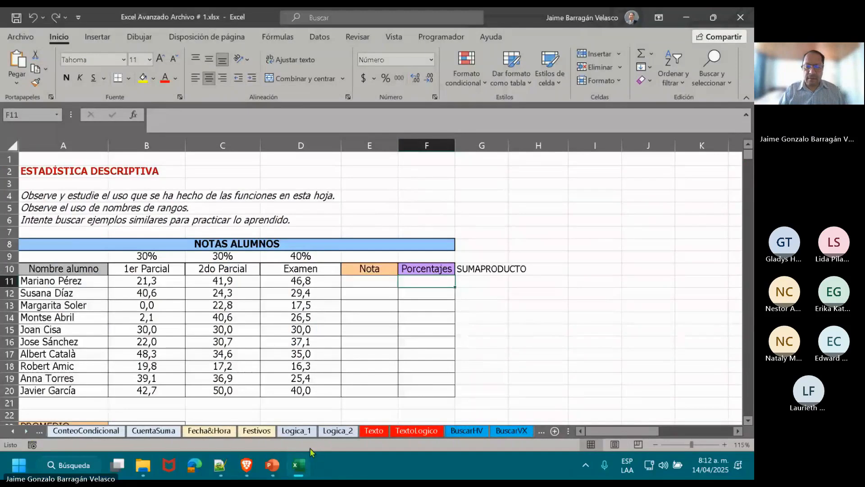
left_click(348, 432)
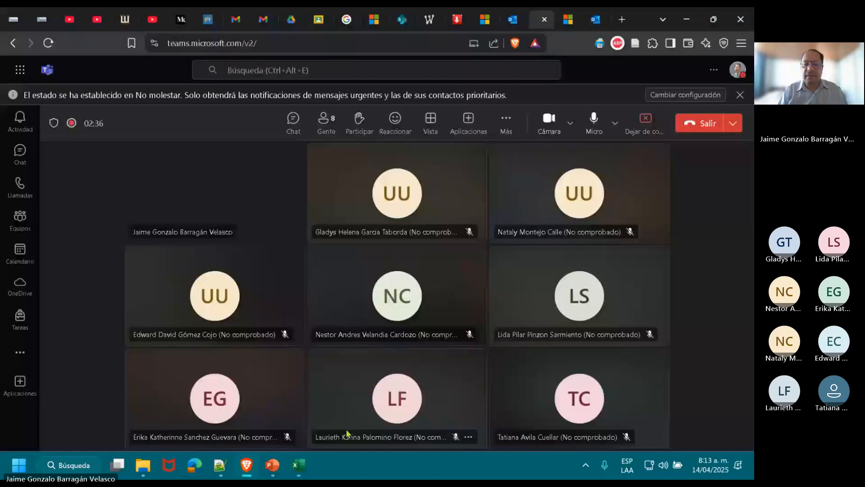
Return to the Teams meeting in the browser and dismiss the No molestar status notice.
key("alt+Tab")
left_click(479, 161)
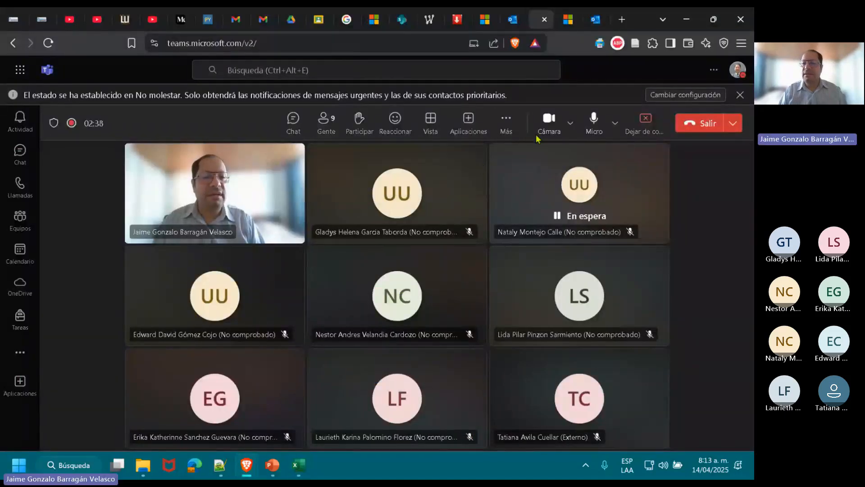
left_click(739, 95)
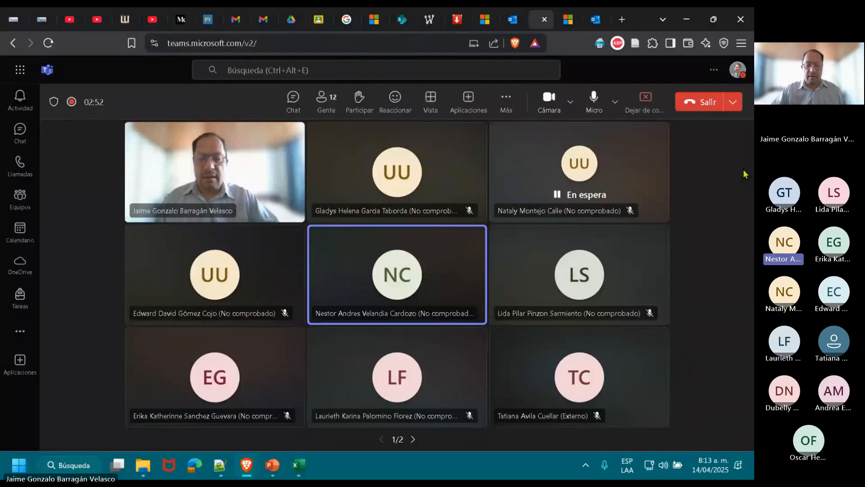
Switch to the Excel workbook and open the Matemáticas sheet.
left_click(301, 467)
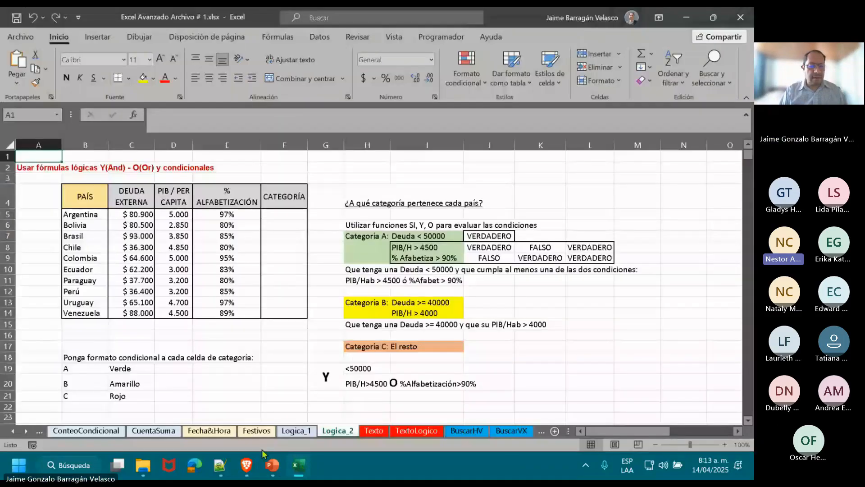
left_click(13, 431)
left_click(12, 431)
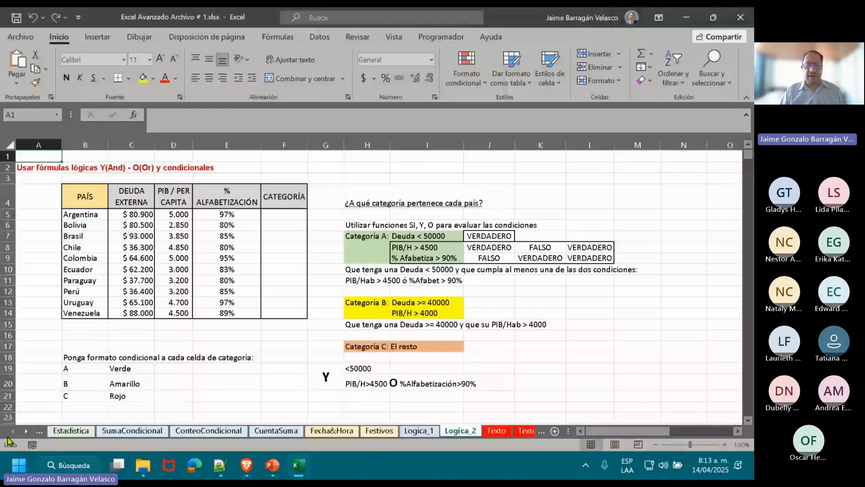
left_click(12, 431)
left_click(74, 431)
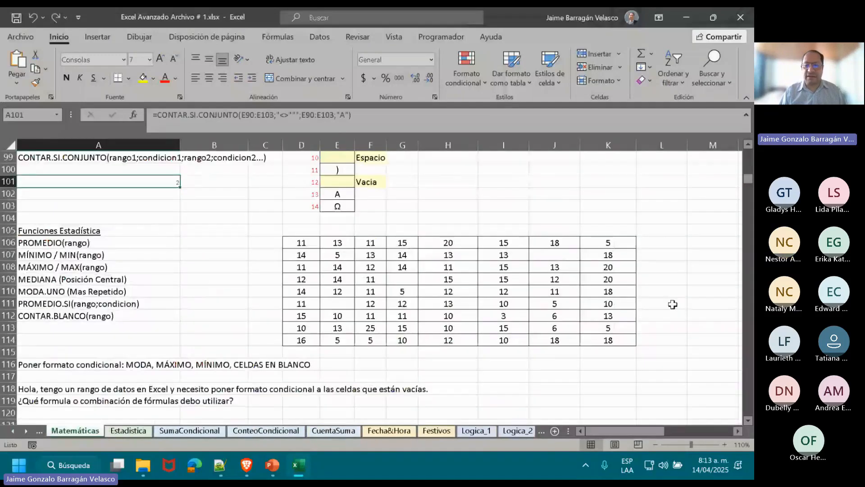
Examine the number table D106:K114 and the Funciones de Conteo section, including the cells marked Vacia and Espacio in column E.
left_click_drag(301, 242, 608, 339)
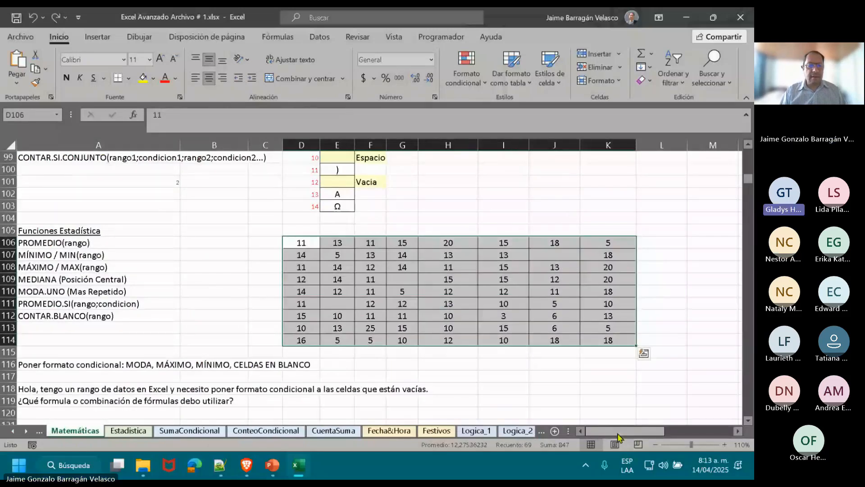
key("Up")
key("Up")
key("Up")
key("Up")
key("Up")
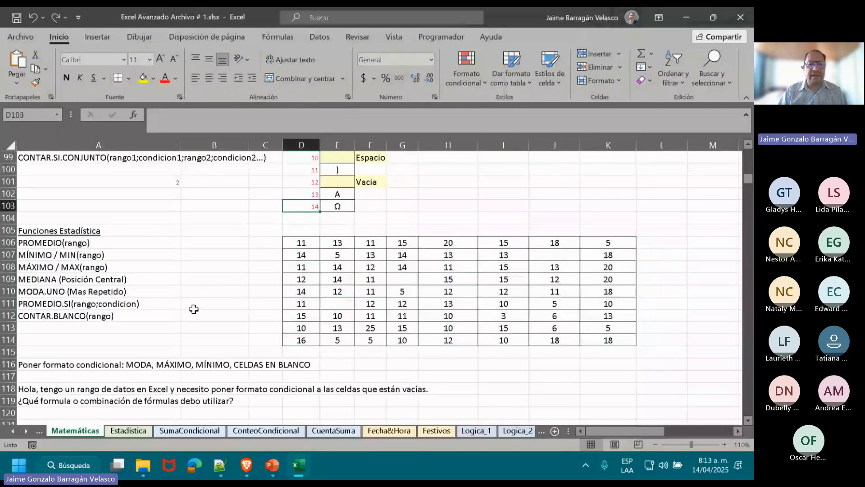
key("Up")
key("Up")
key("Up")
key("Up")
key("Up")
key("Up")
key("Up")
key("Up")
key("Up")
key("Up")
key("Up")
key("Up")
key("Up")
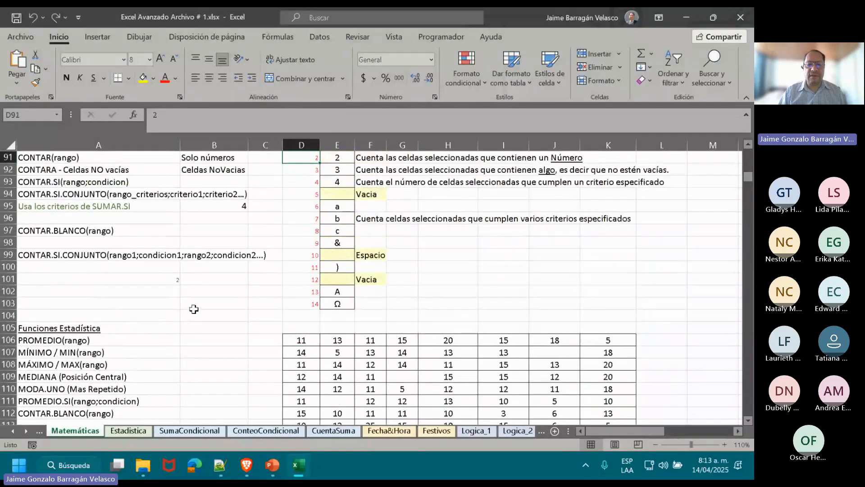
key("Up")
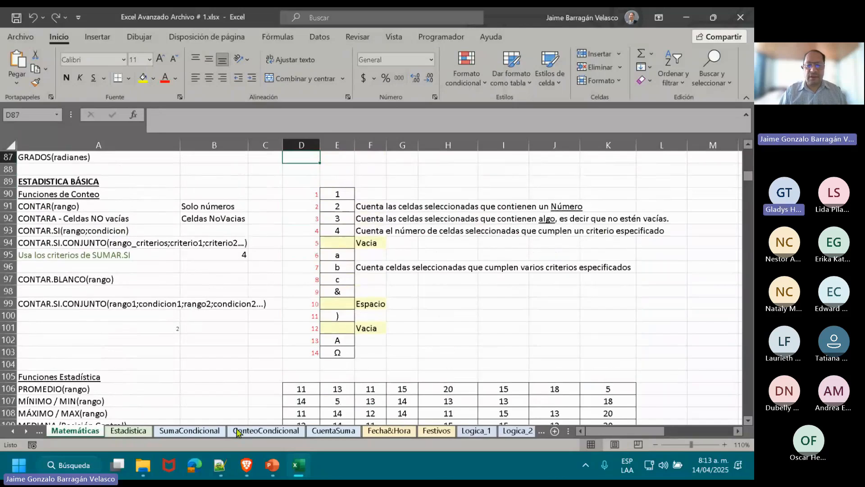
left_click(346, 324)
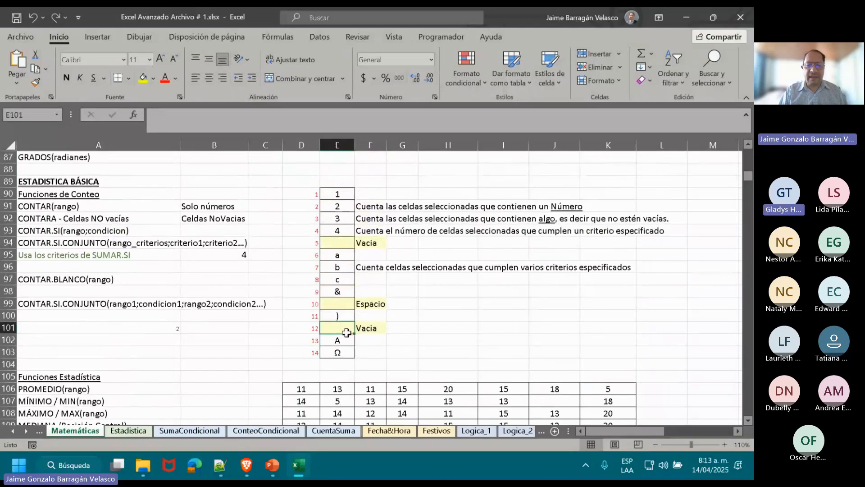
left_click(343, 304)
left_click(351, 242)
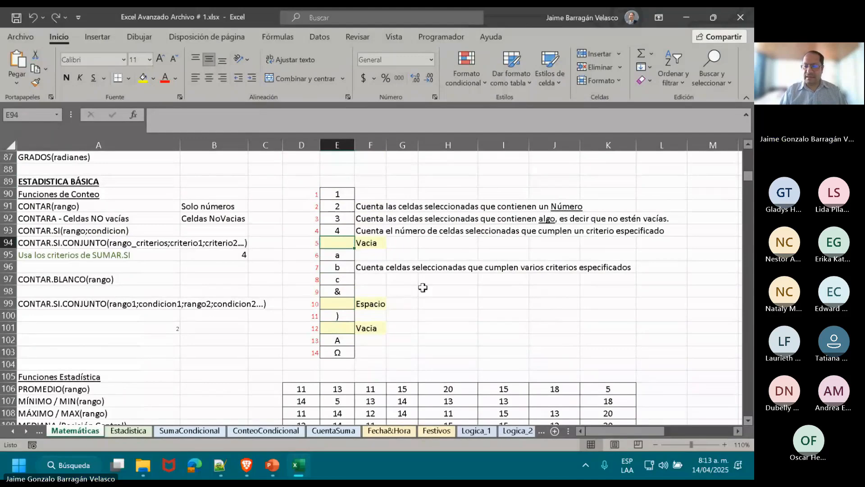
Examine the Funciones Estadística list, its number table and the conditional formatting notes below it at 120% zoom.
left_click(726, 444)
left_click_drag(649, 431, 613, 437)
left_click(315, 385)
key("Down")
key("Down")
key("Down")
key("Down")
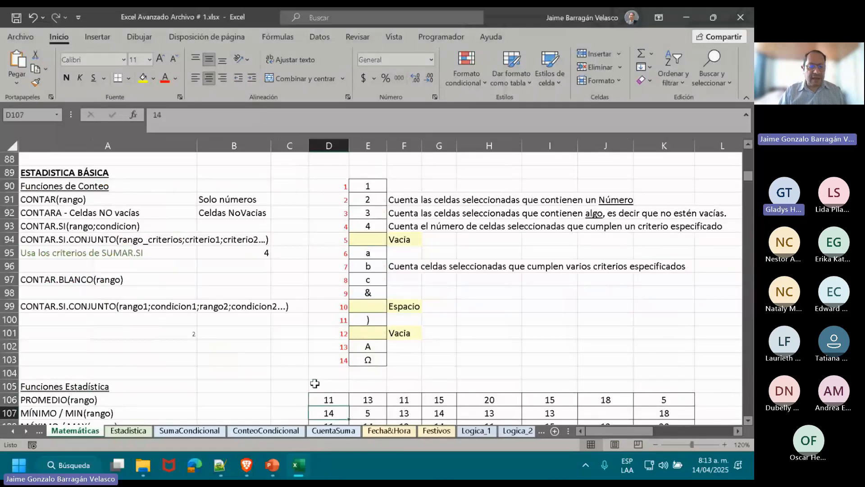
key("Down")
key("Down")
key("Down")
key("Down")
key("Down")
key("Down")
key("Down")
key("Down")
key("Down")
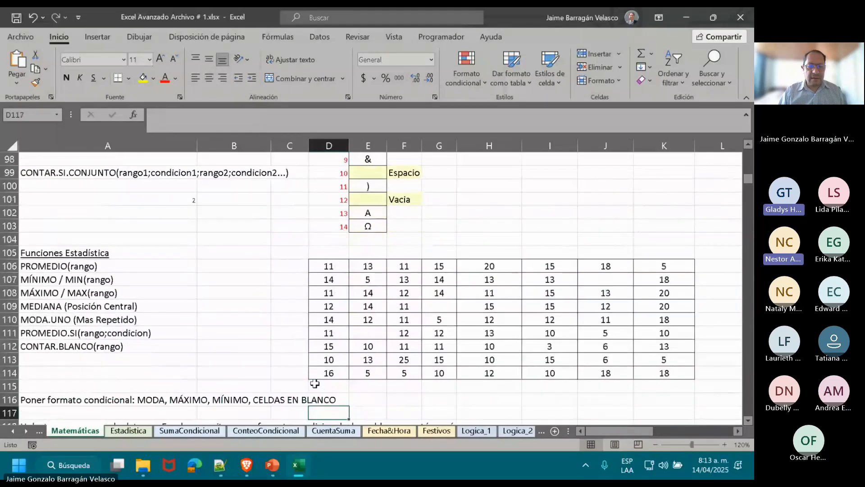
key("Down")
key("Down")
key("Down")
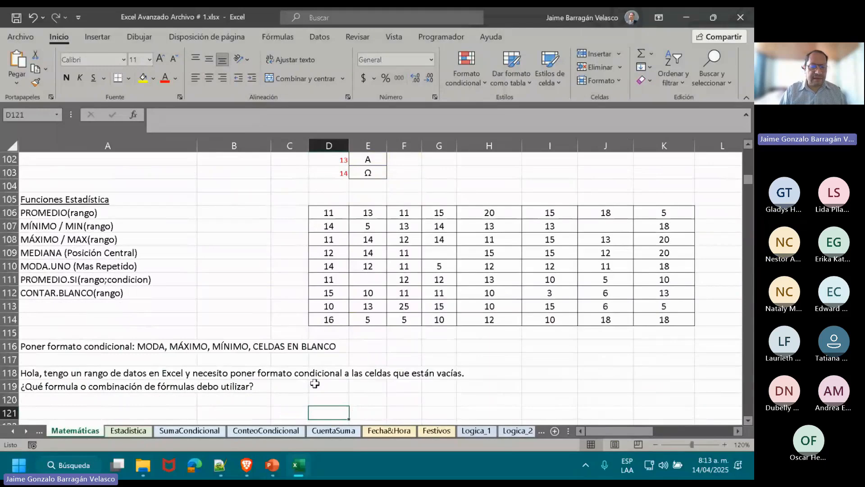
Move the SUMAPRODUCTO label from G10 to H10 on the Estadística sheet.
left_click(128, 431)
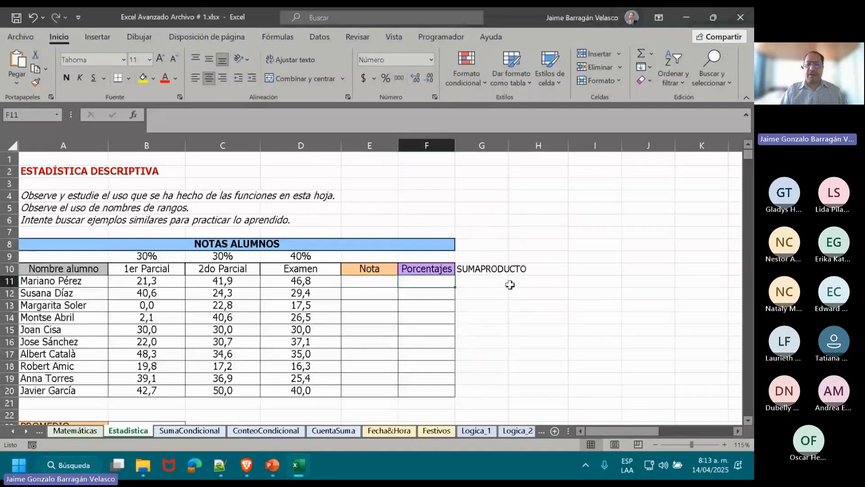
left_click(489, 269)
key("ctrl+c")
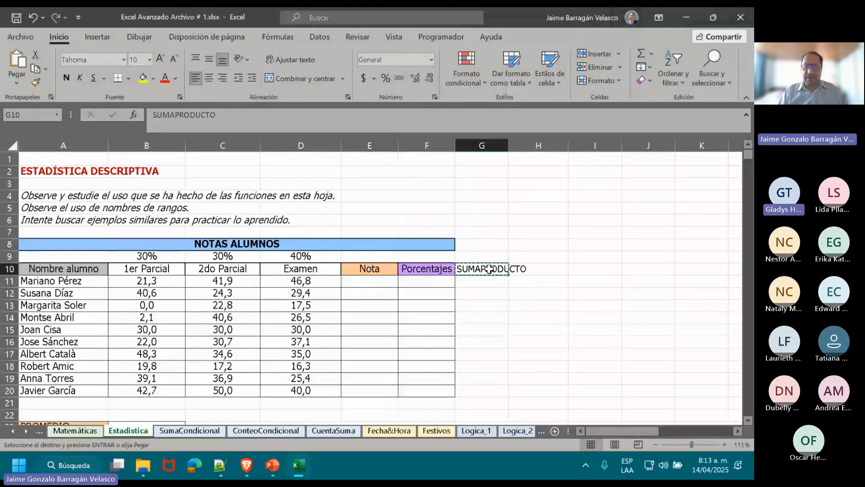
key("Right")
key("Return")
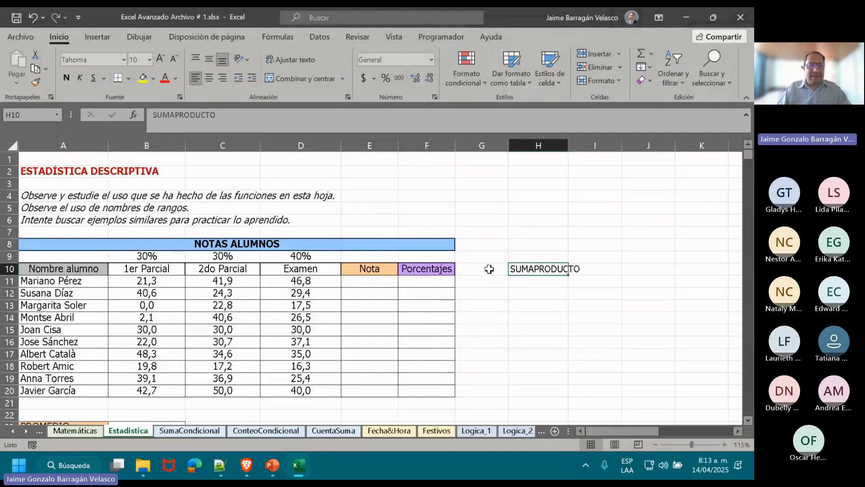
Review the ESTADÍSTICA DESCRIPTIVA sheet's title, the empty Nota column and the first student's marks in row 11.
left_click(34, 168)
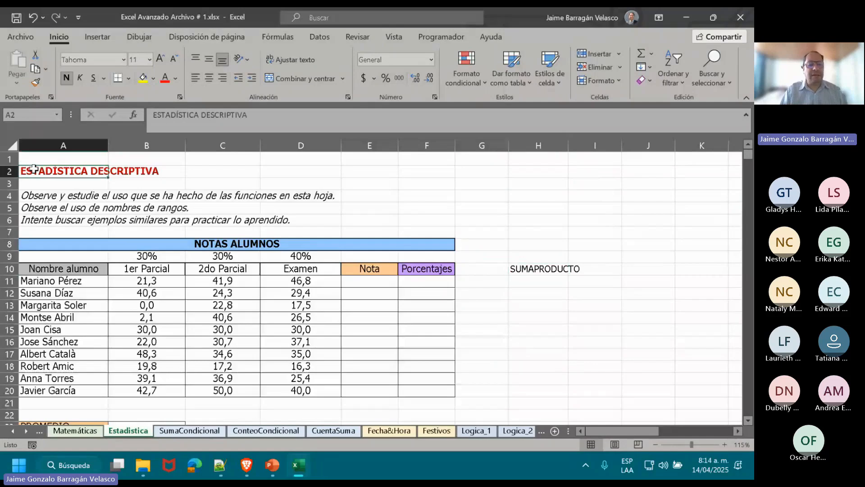
left_click(215, 170)
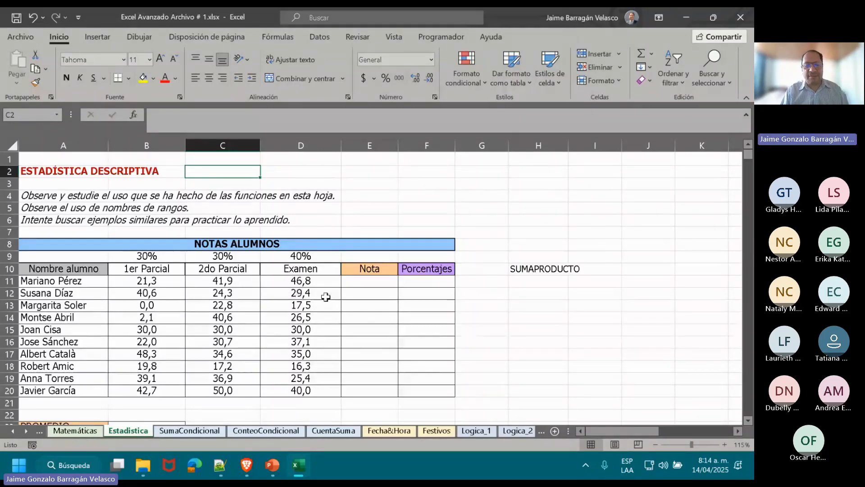
left_click(379, 281)
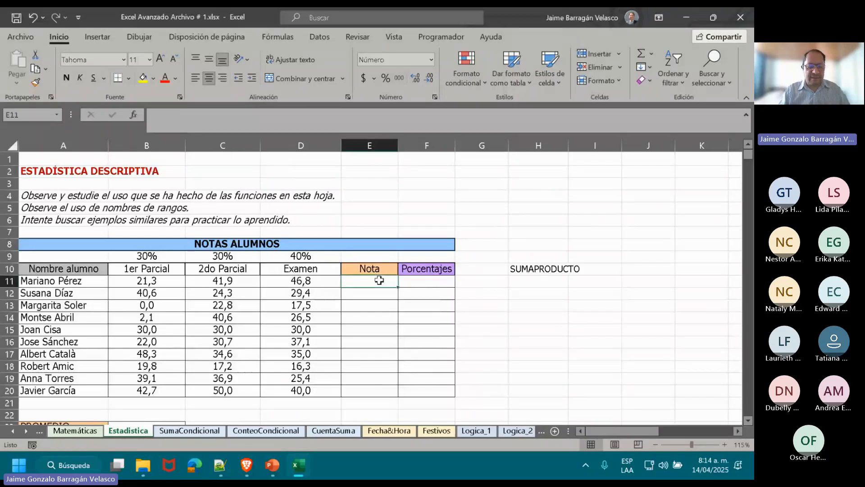
key("Left")
key("Left")
key("Left")
key("Left")
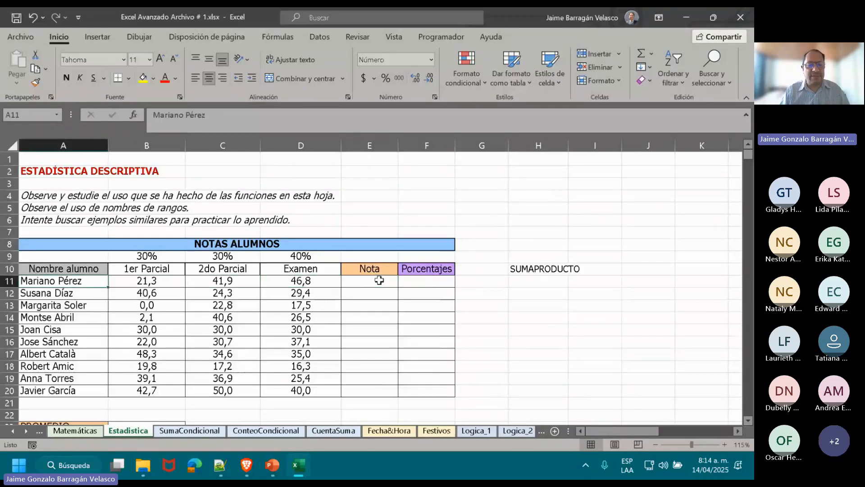
key("Right")
key("Right")
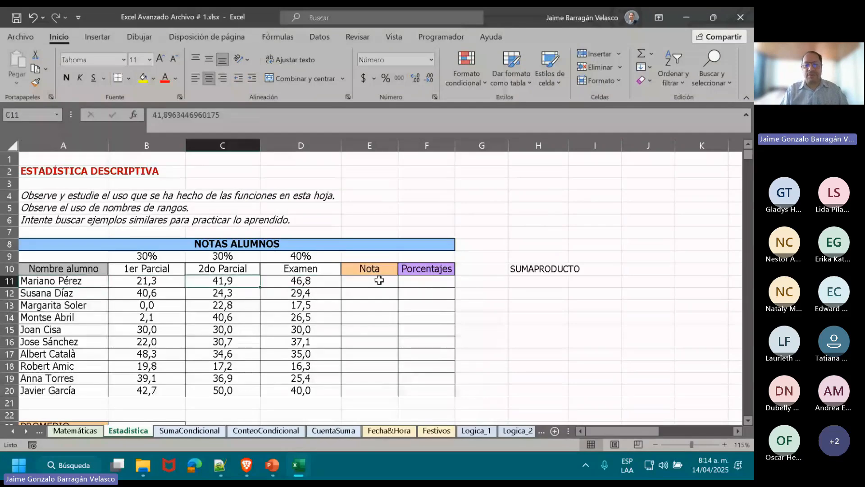
Review the percentage weights of the two partial exams and the final exam in row 9 and the SUMAPRODUCTO label.
key("Left")
key("Up")
key("Up")
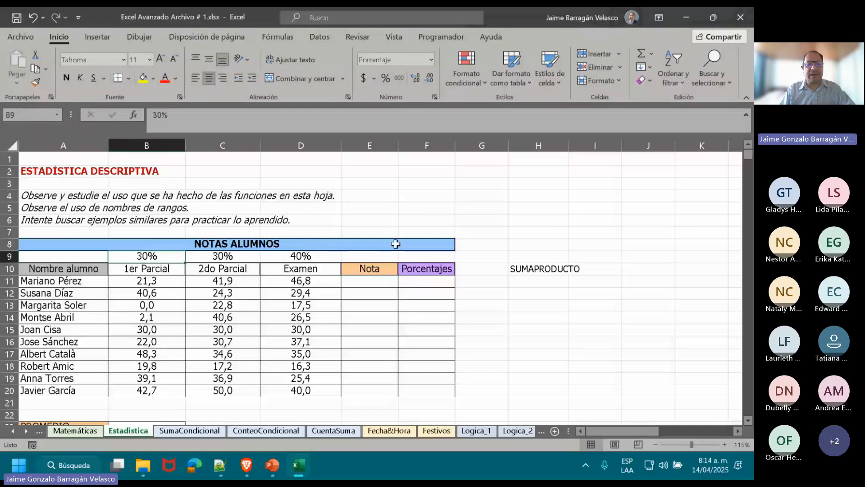
key("Right")
key("Left")
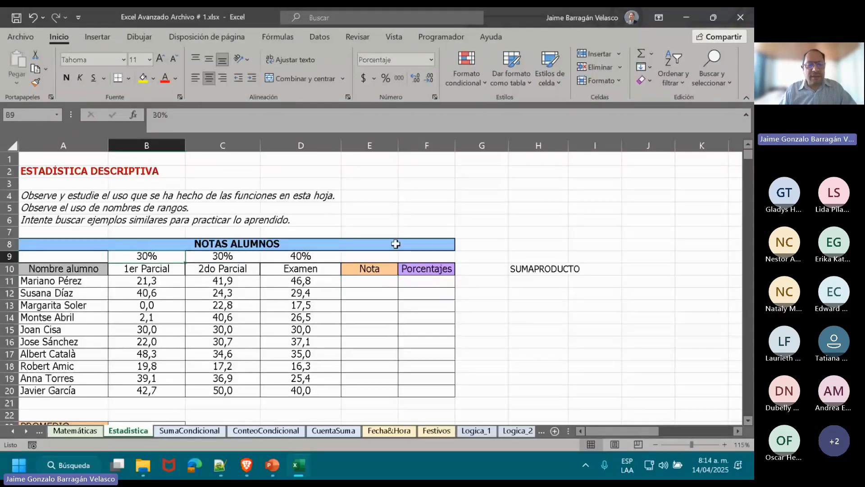
key("Right")
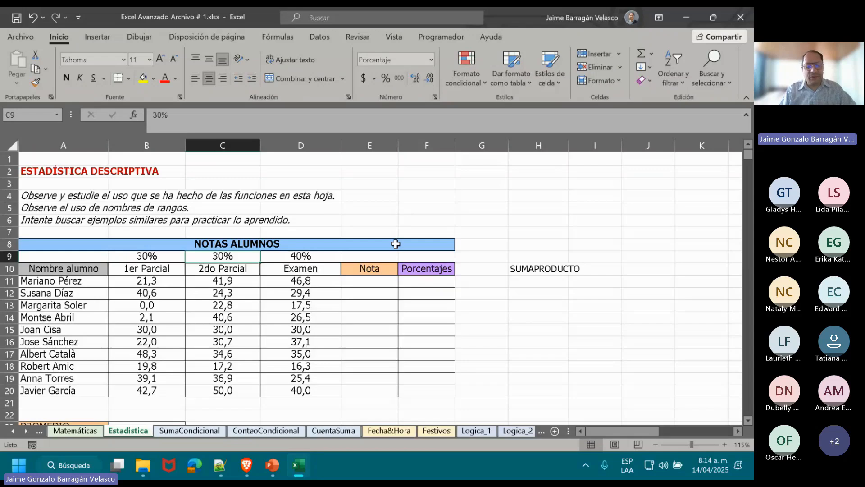
key("Left")
key("Right")
key("Right")
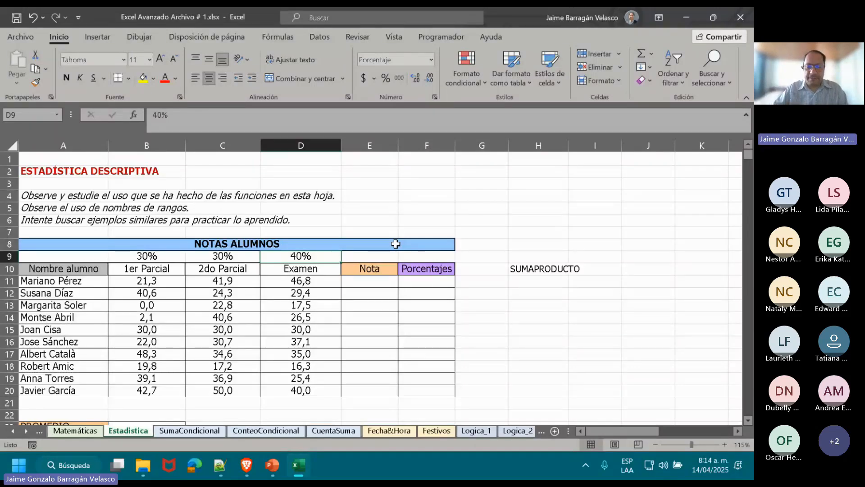
left_click(550, 269)
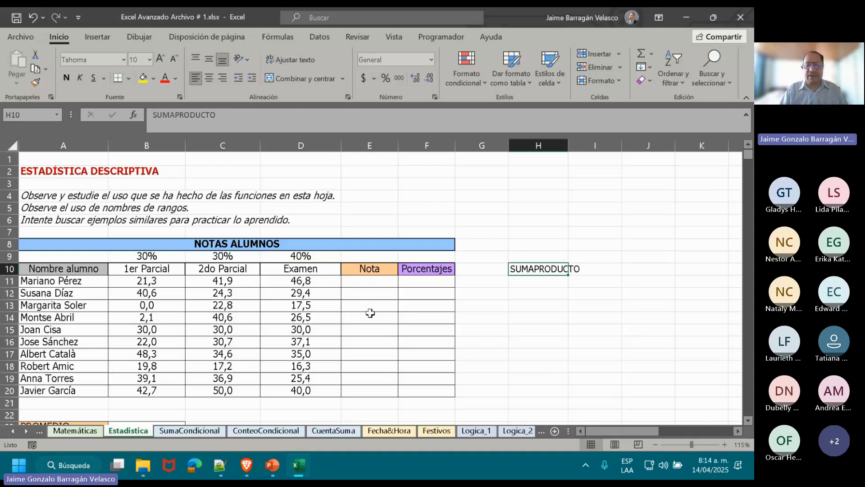
Calculate each student's average mark in E11:E20 by entering =PROMEDIO(B11:D11) in E11 and filling it down.
left_click(371, 281)
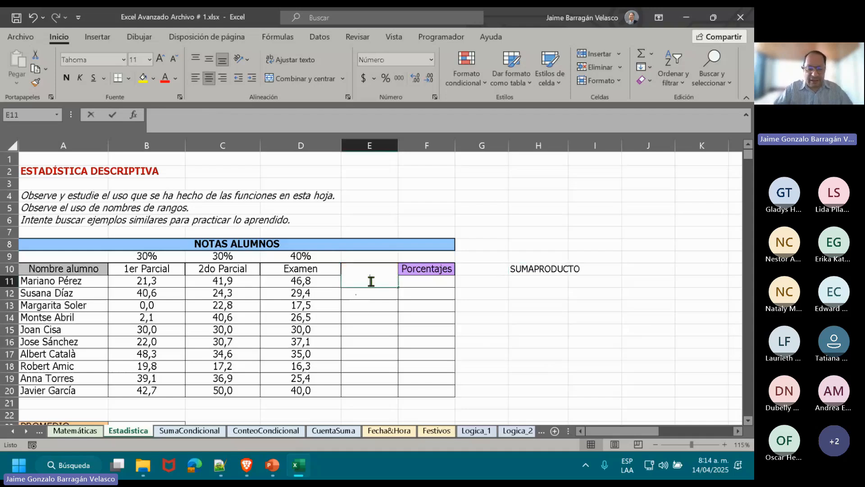
type("=prome")
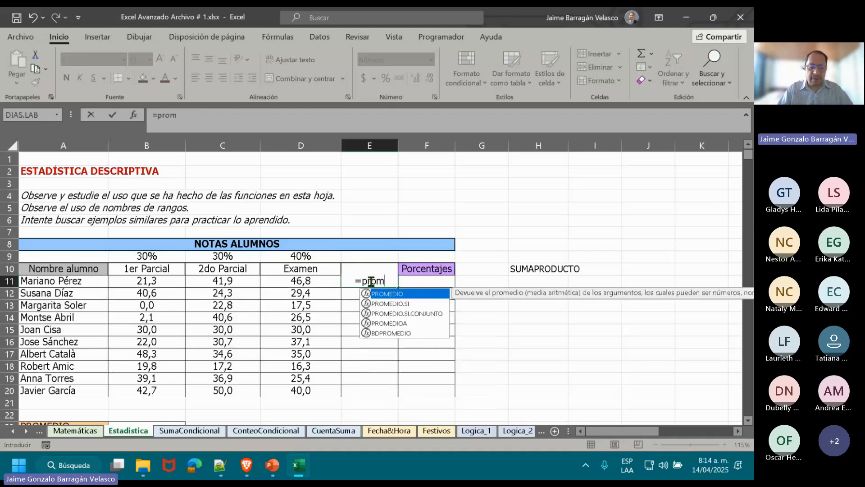
double_click(383, 293)
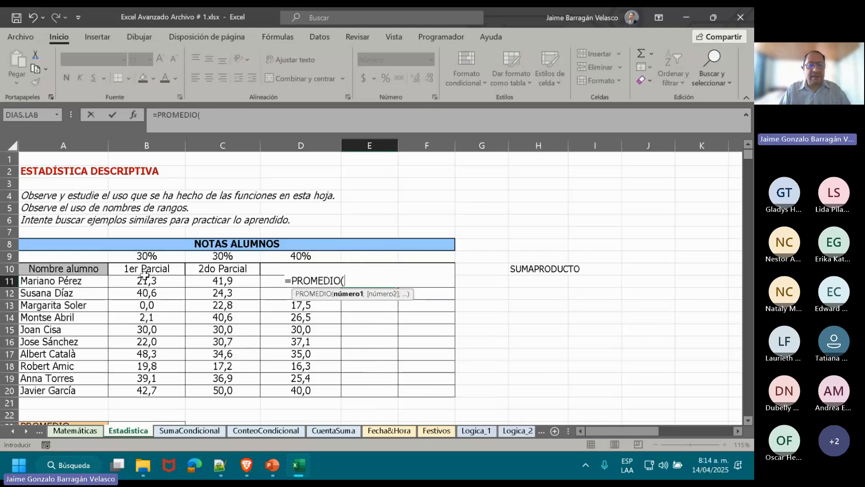
left_click_drag(145, 280, 271, 282)
type(")")
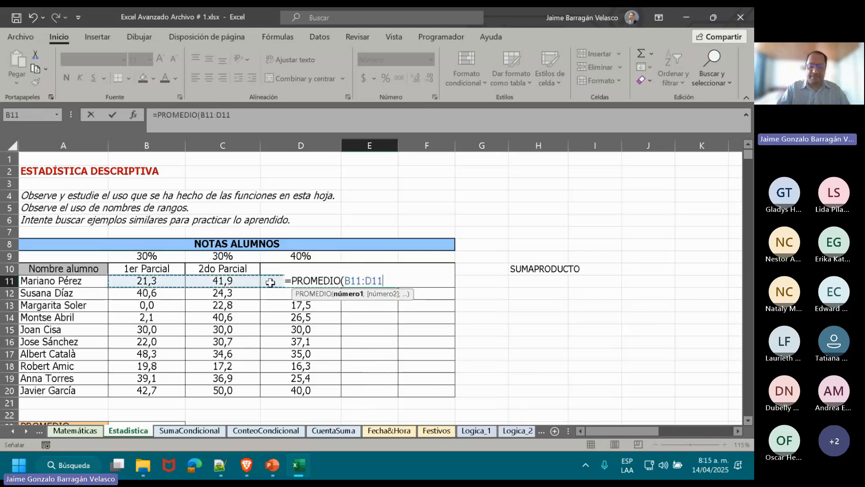
key("Return")
key("Up")
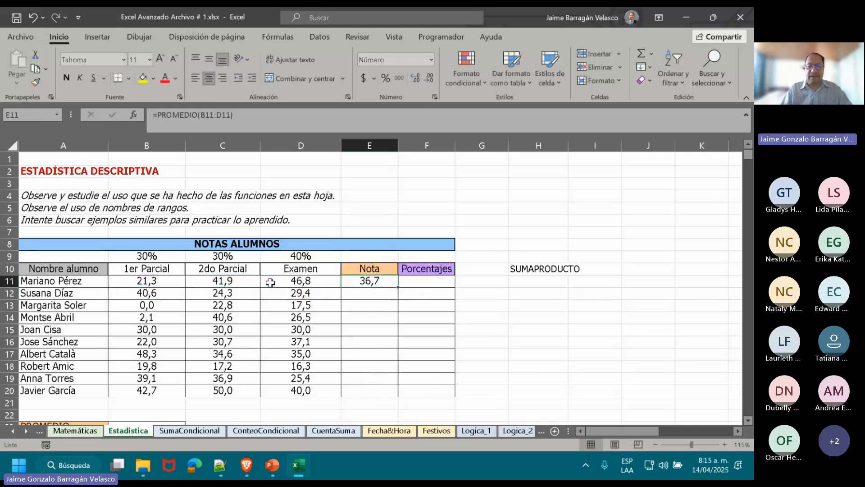
double_click(397, 288)
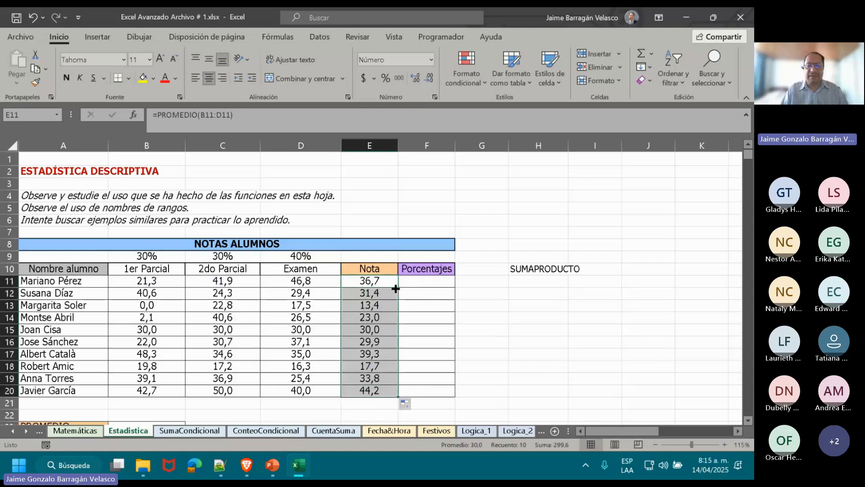
Enter the weighting note "1a*30% + 2a*30% + Ef*40%" in H11, below the SUMAPRODUCTO label.
left_click(534, 281)
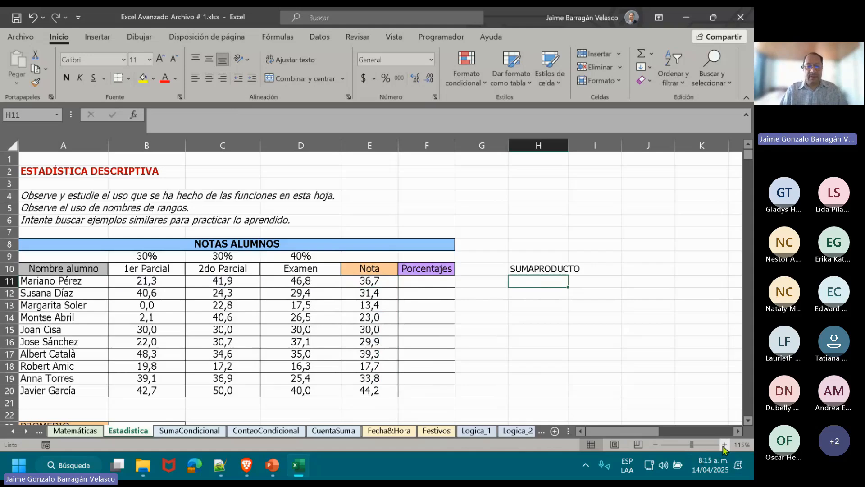
left_click(725, 445)
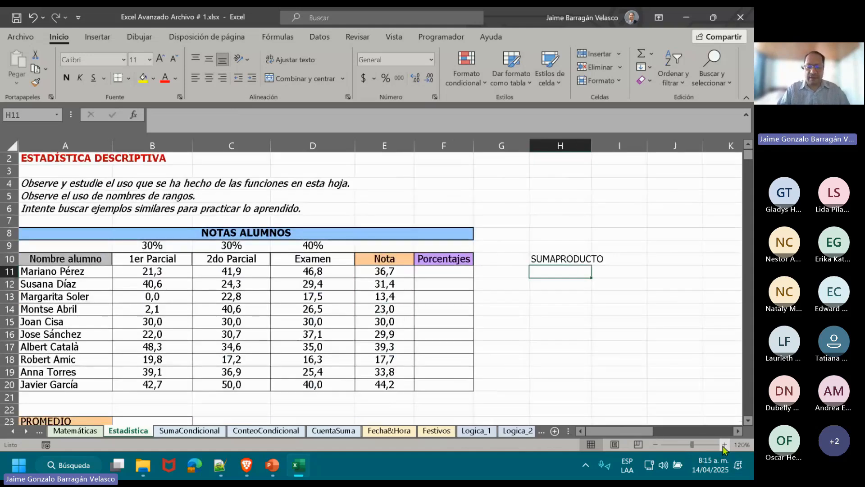
type("1")
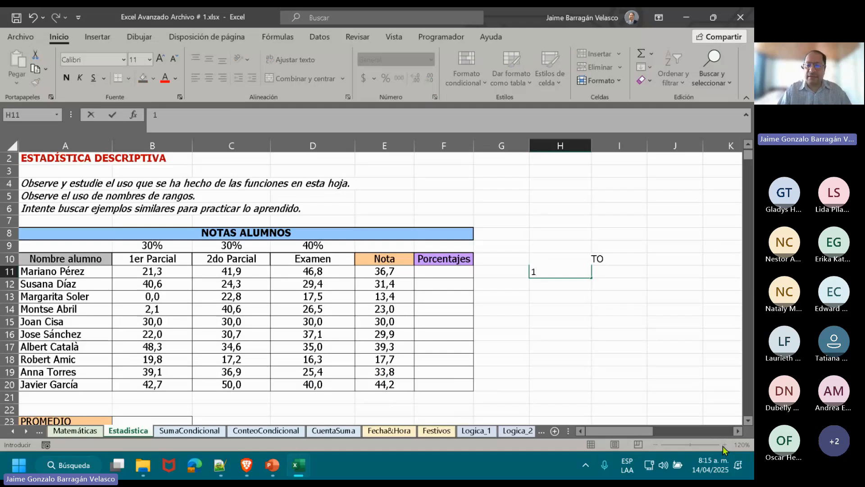
type("a")
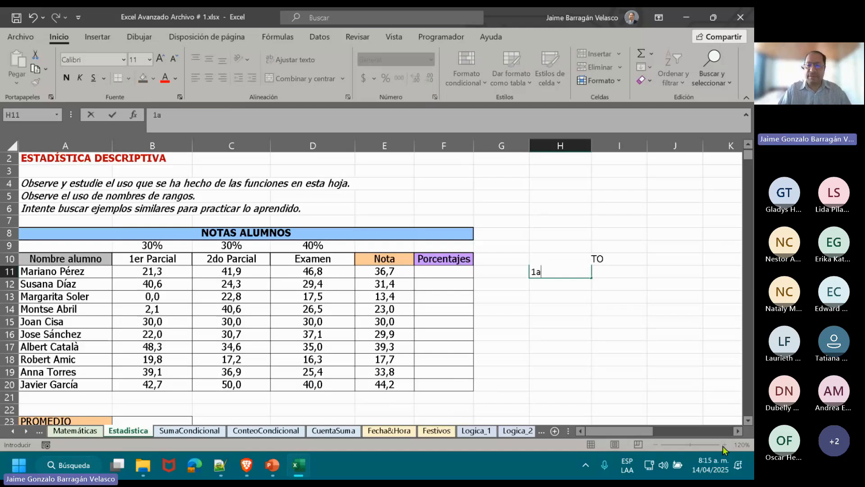
type("*")
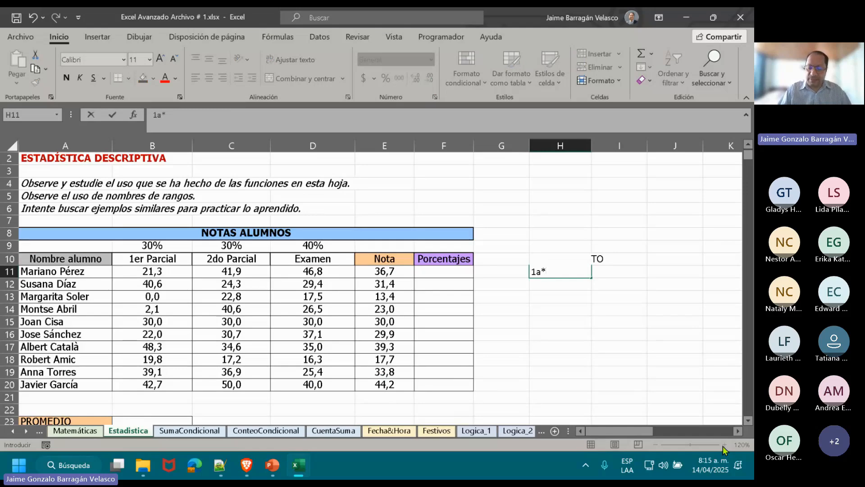
type("30")
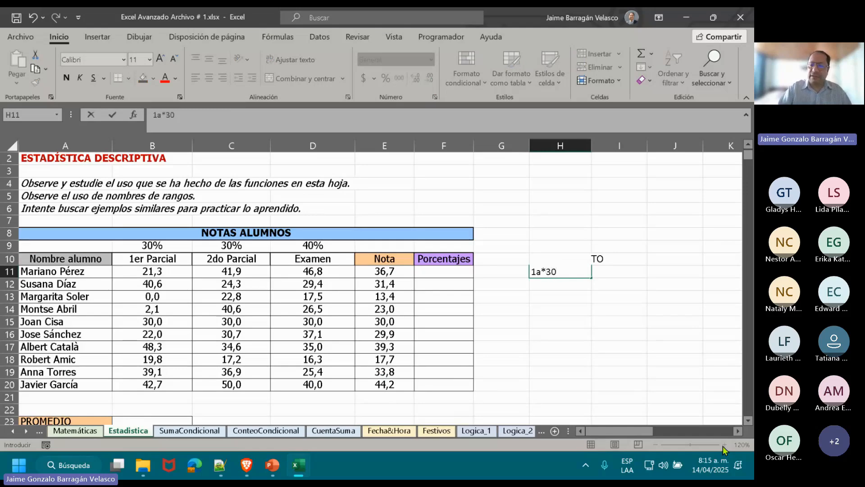
type("% +")
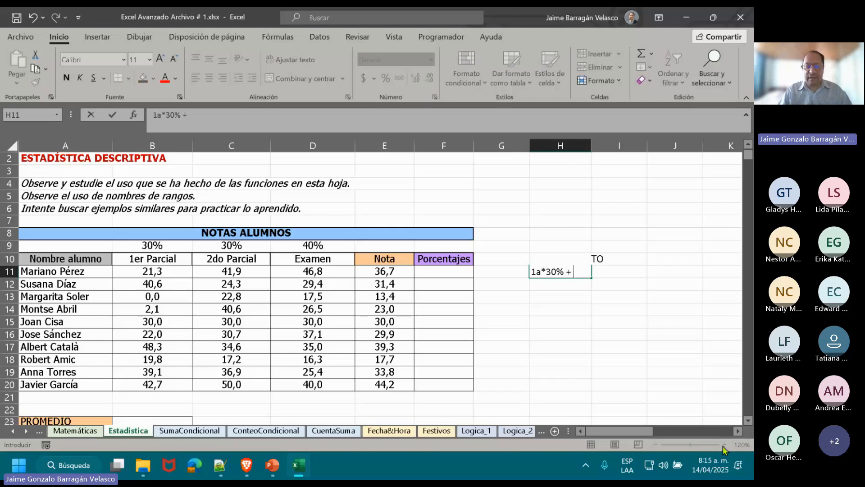
type(" 2a")
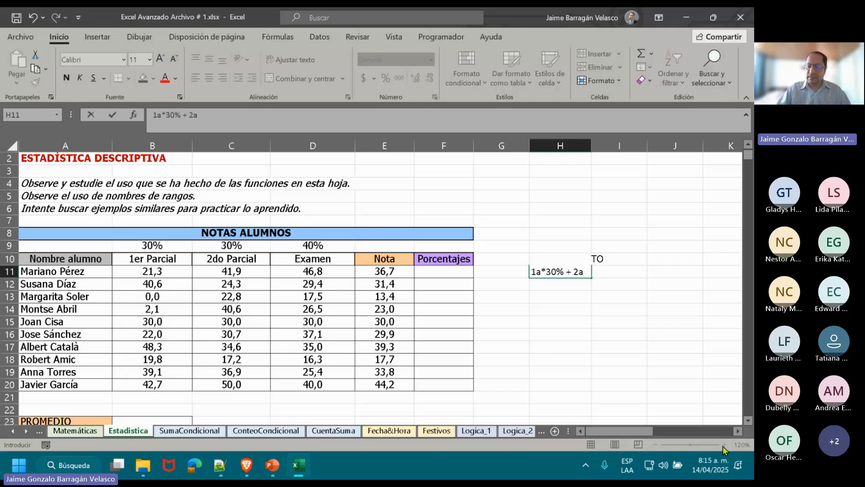
type("*")
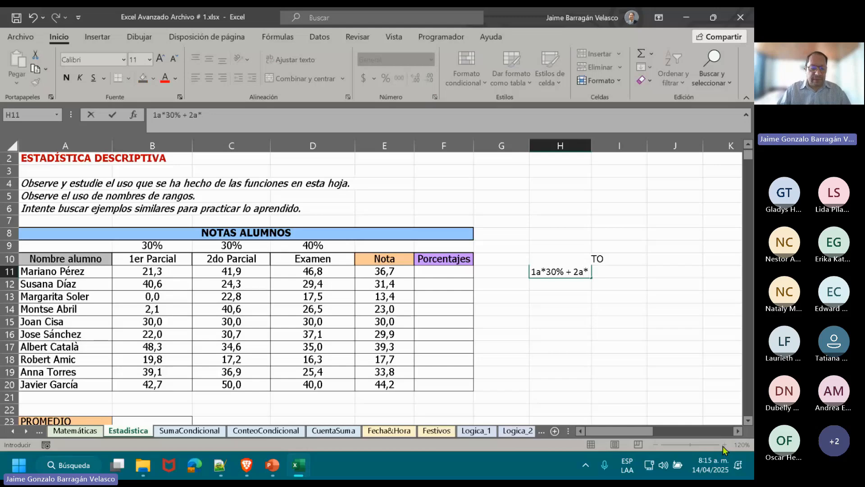
type("30")
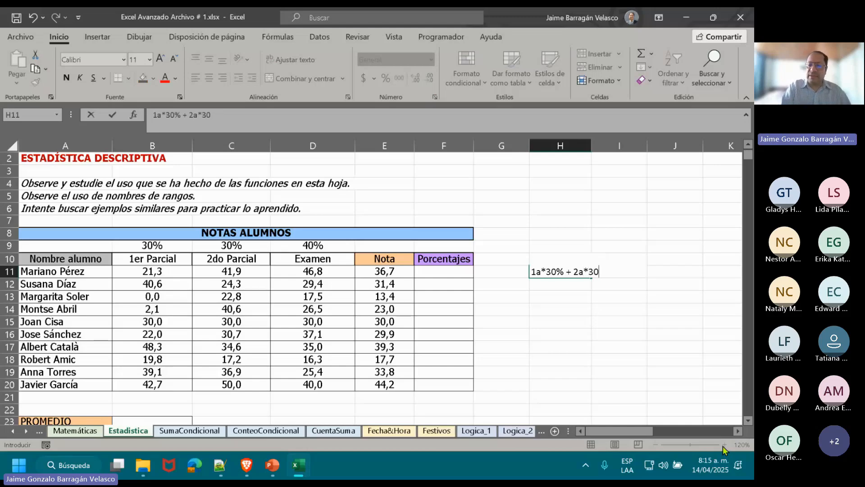
type("%")
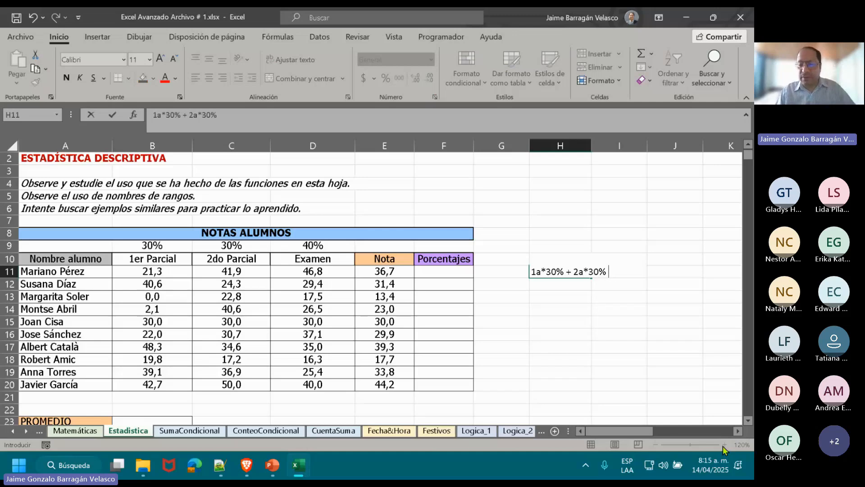
type(" +")
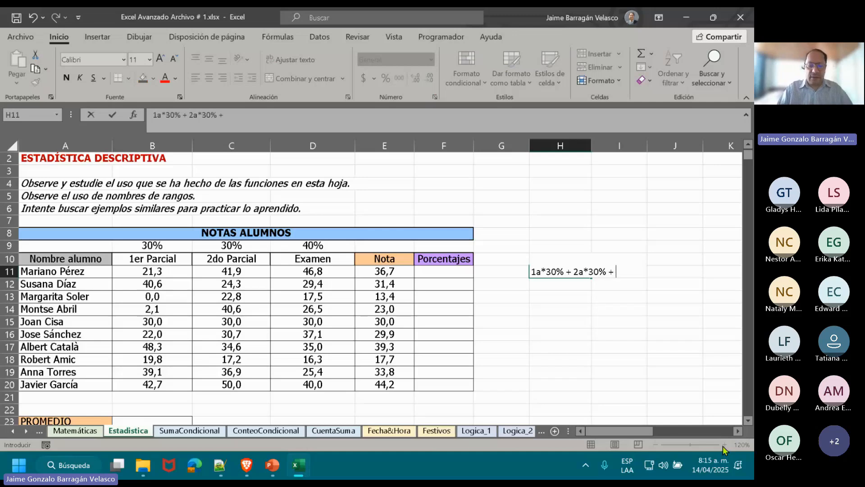
type(" Ef")
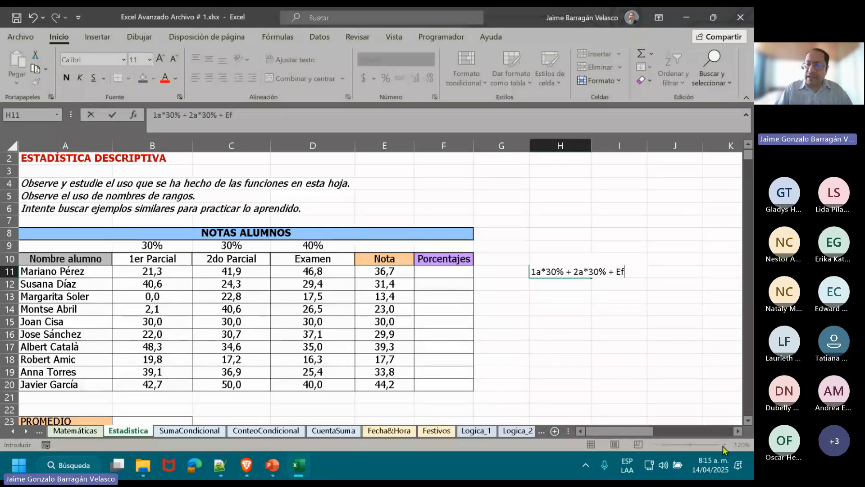
type("*")
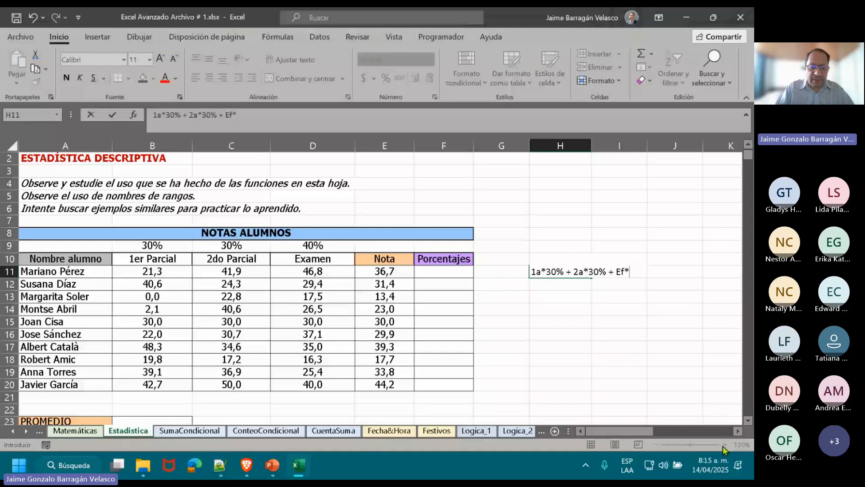
type("40%")
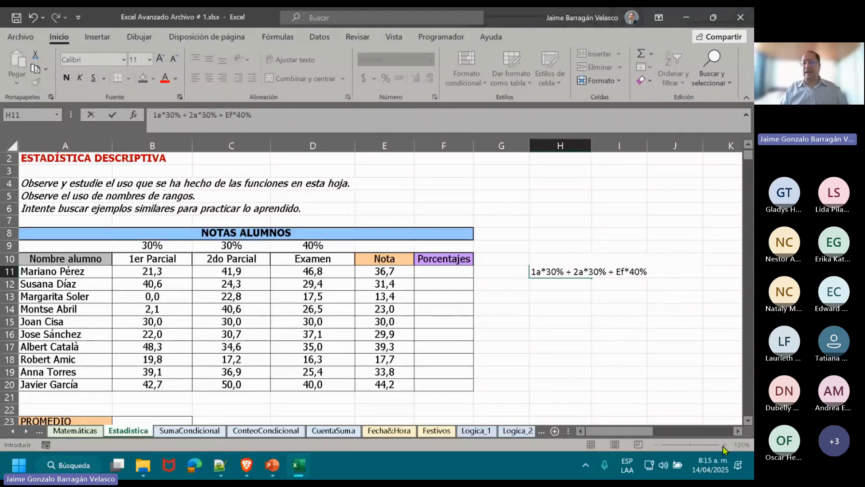
key("Return")
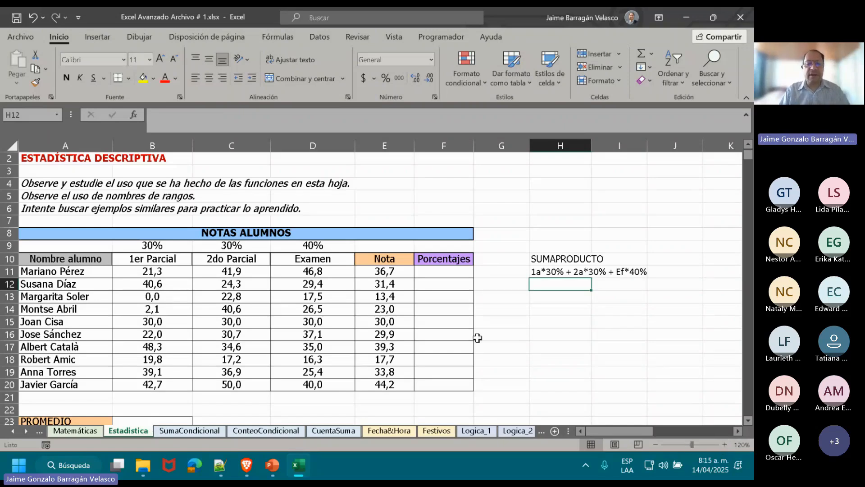
Review the percentage weights in B9:D9 and compare them with the SUMAPRODUCTO note beside the marks table.
left_click(164, 245)
key("Right")
key("Right")
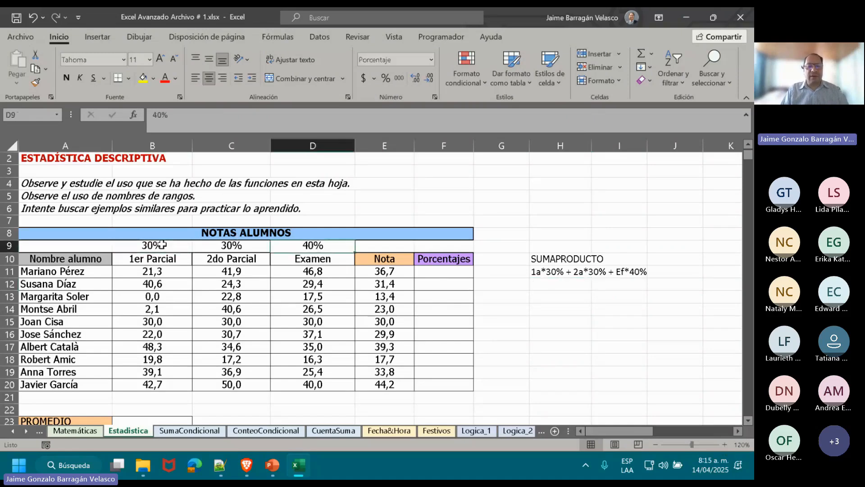
key("Right")
key("Right")
key("Right")
key("Right")
key("Down")
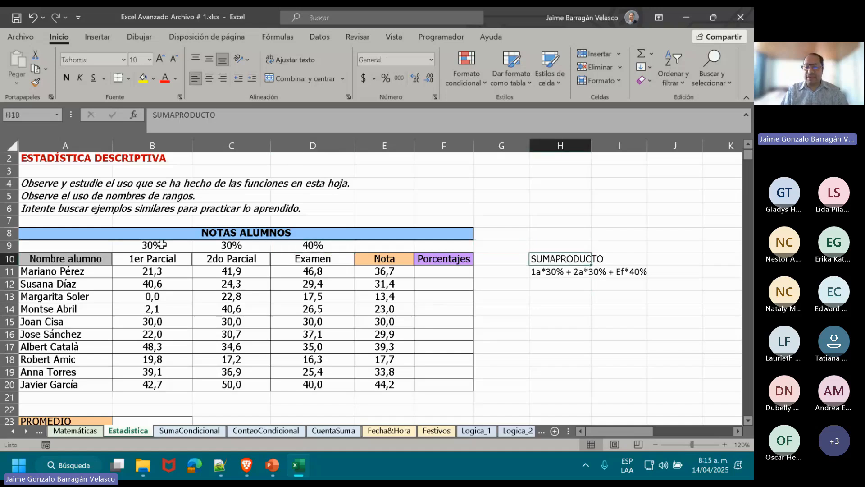
Enter the decimal weight notes *0.3 in H12 and *0.4 in I12, below the weighting note.
key("Down")
key("Down")
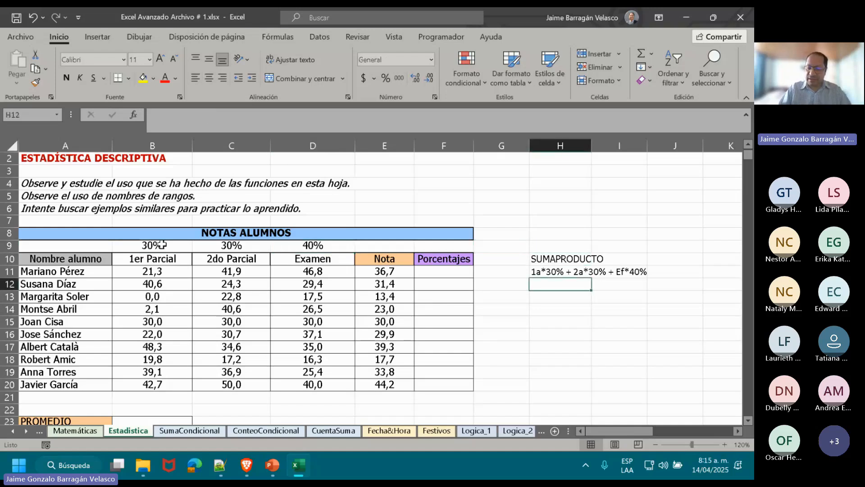
type("*")
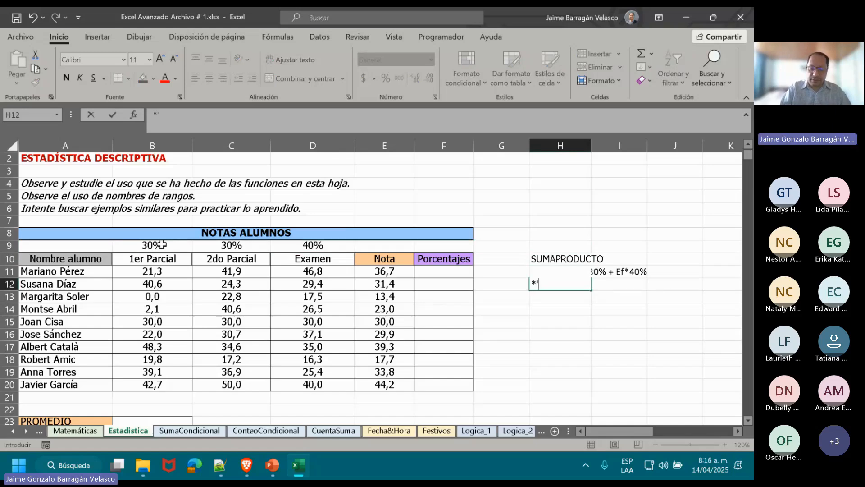
type("0.3")
key("Return")
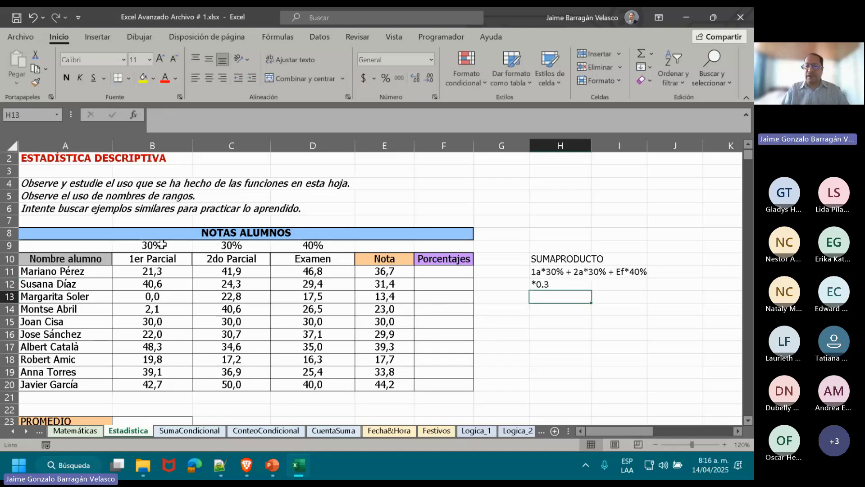
key("Up")
key("Right")
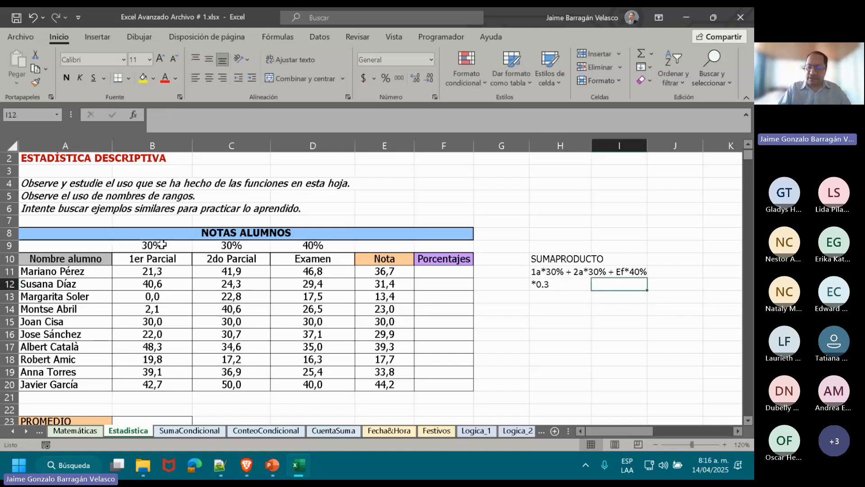
type("*0.4")
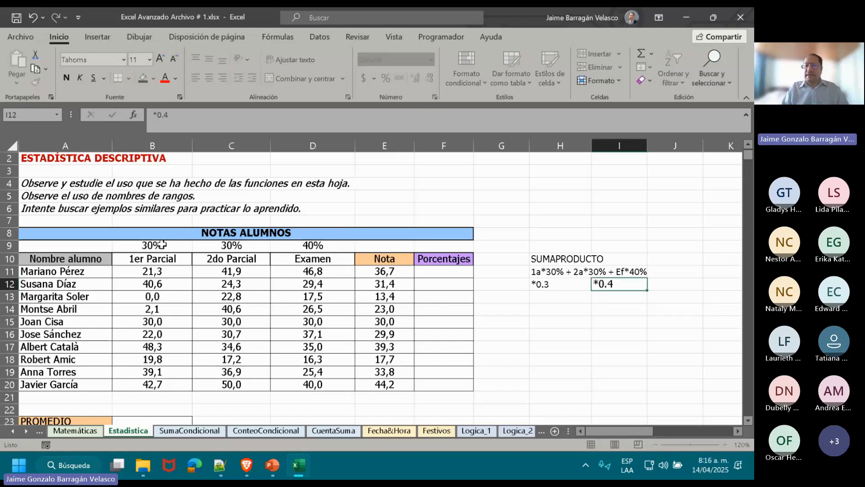
key("Return")
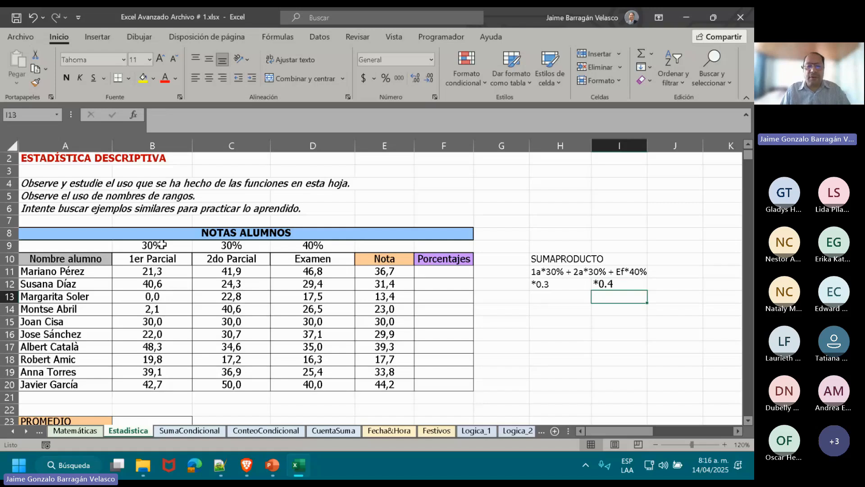
Examine the weights for the second partial and the exam in C9 and D9 of the marks table.
key("Up")
key("Up")
key("Up")
key("Left")
key("Up")
key("Left")
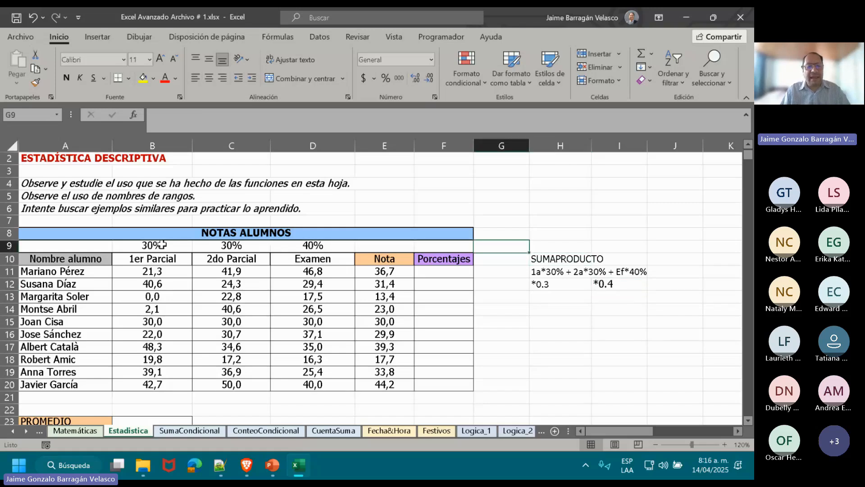
key("Left")
key("Left")
key("Left")
key("Left")
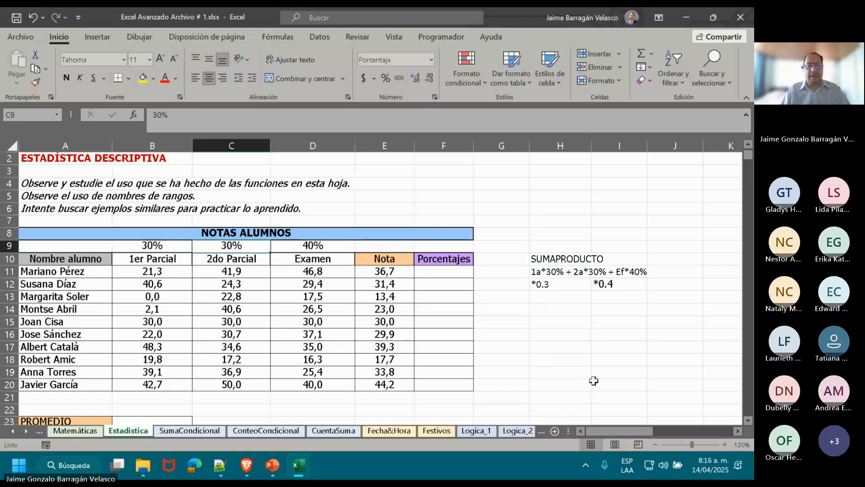
key("Right")
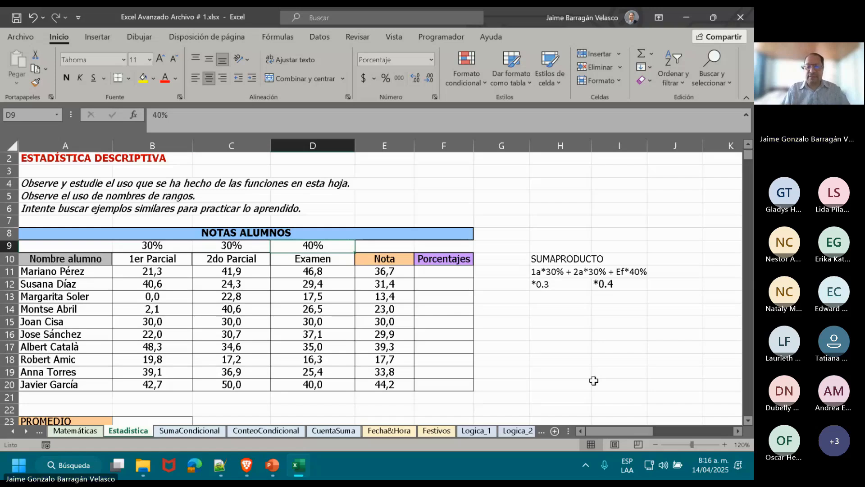
Enter the formula =SUMAPRODUCTO(B11:D11;B9:D9) in F11 to calculate the first student's weighted mark.
key("Right")
key("Right")
key("Right")
key("Left")
key("Down")
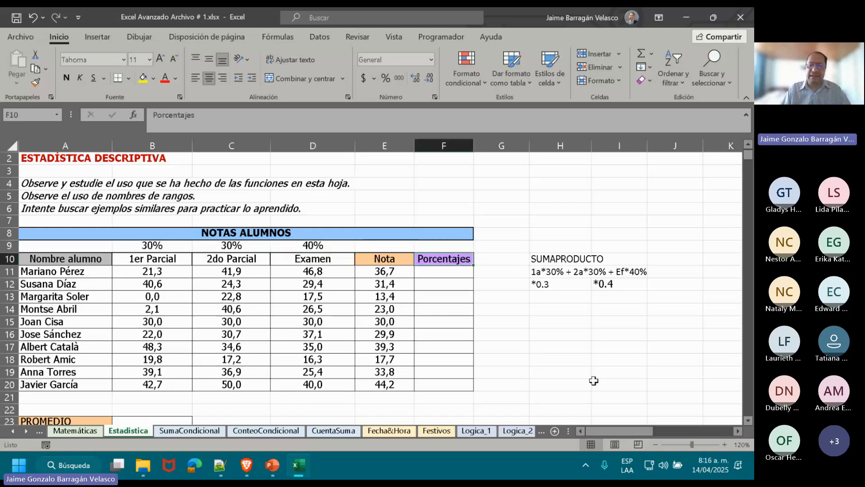
key("Down")
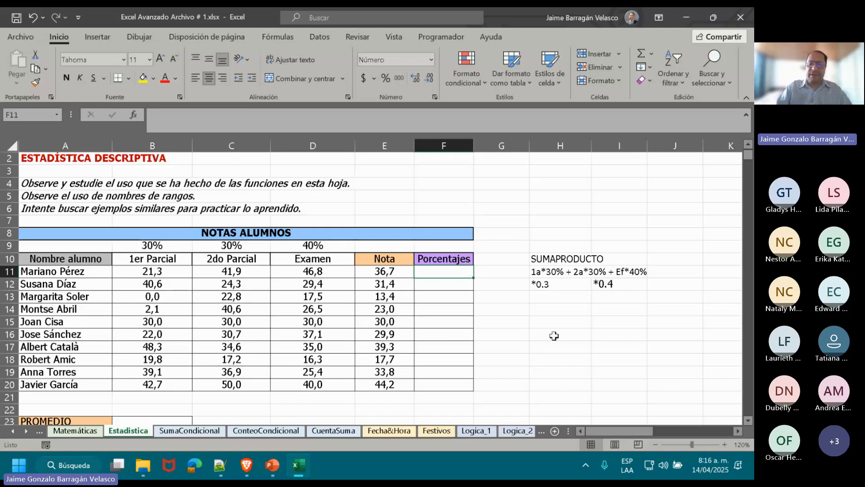
type("=")
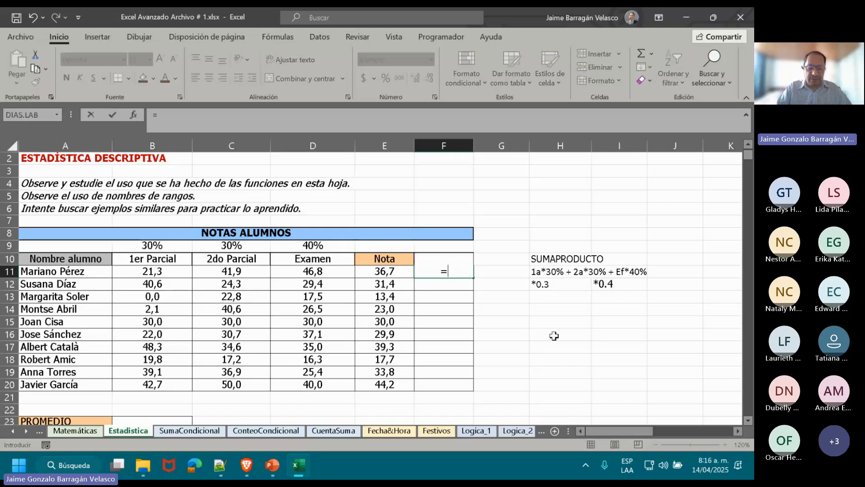
type("S")
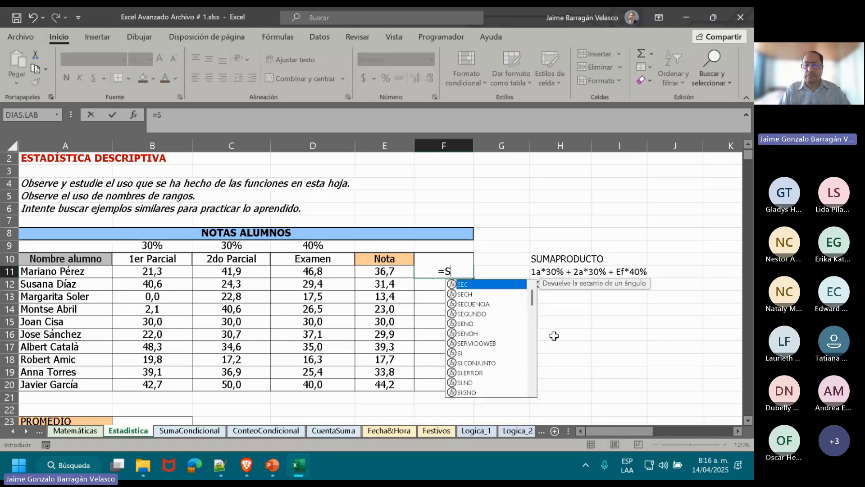
type("UM")
double_click(491, 313)
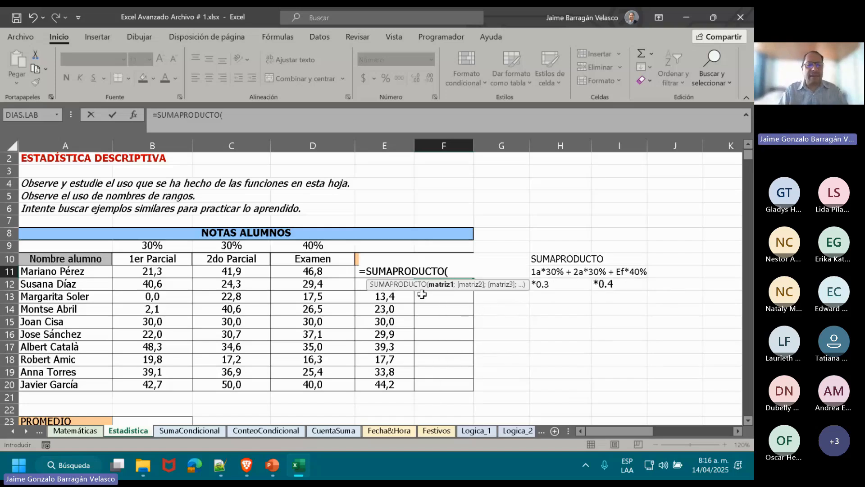
left_click_drag(150, 273, 300, 272)
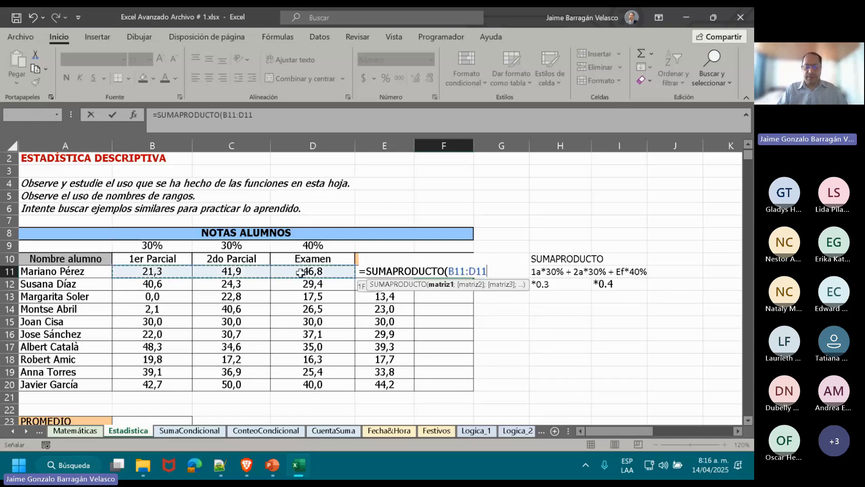
type(";")
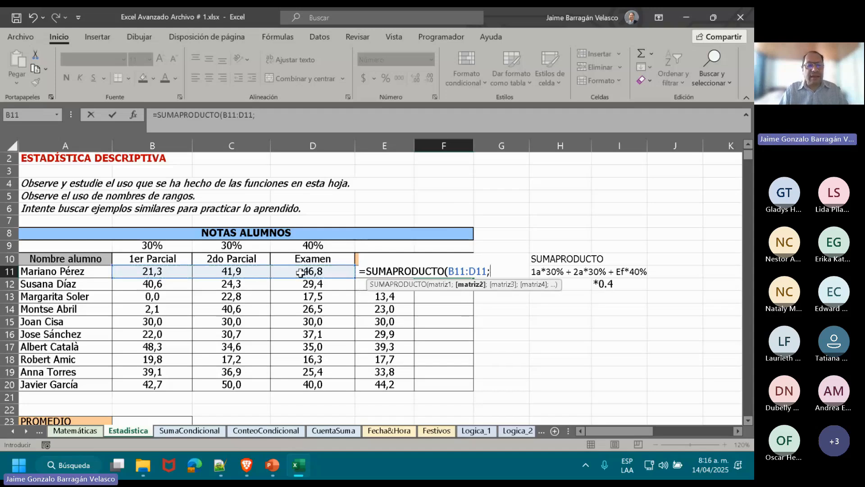
left_click_drag(134, 243, 306, 244)
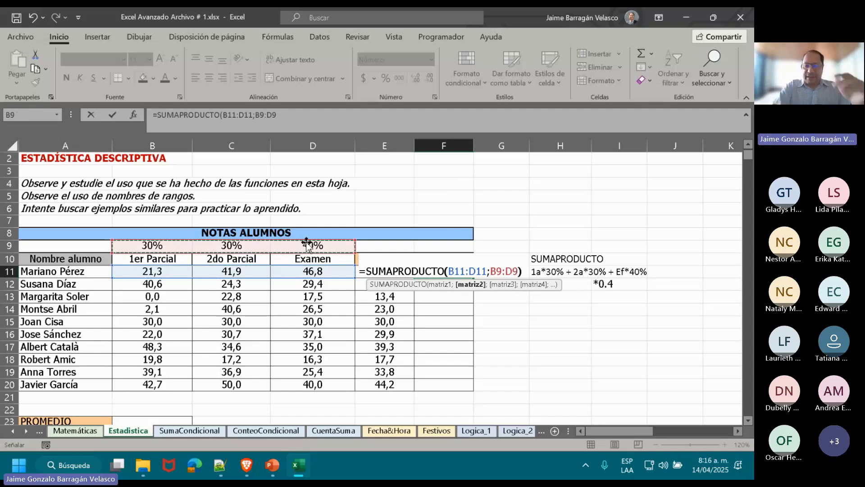
type(")")
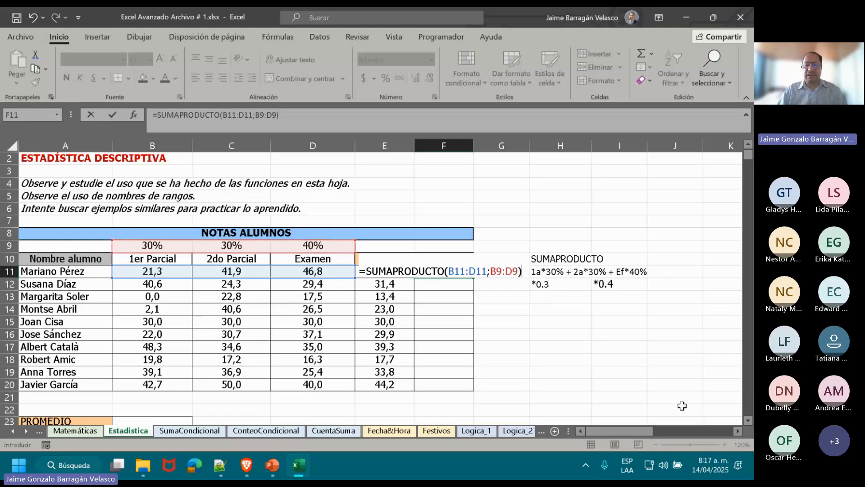
key("Return")
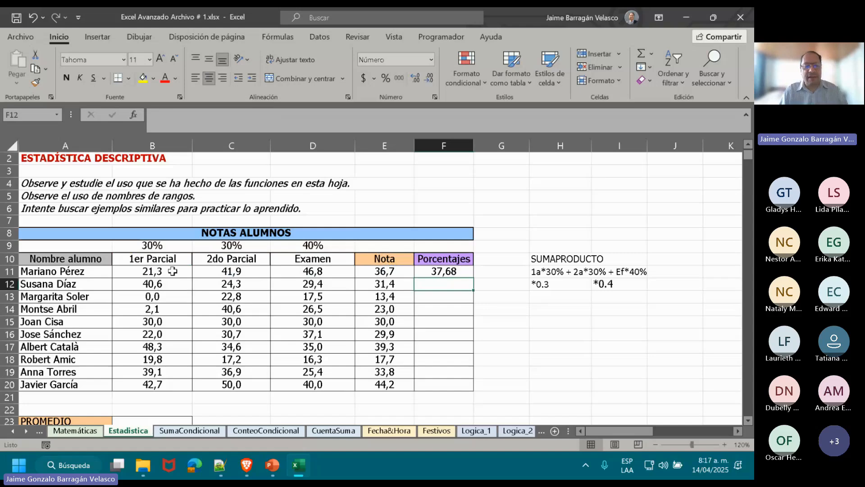
Try to fill the F11 formula down to F20 with its relative weight references and undo the fill.
left_click(285, 269)
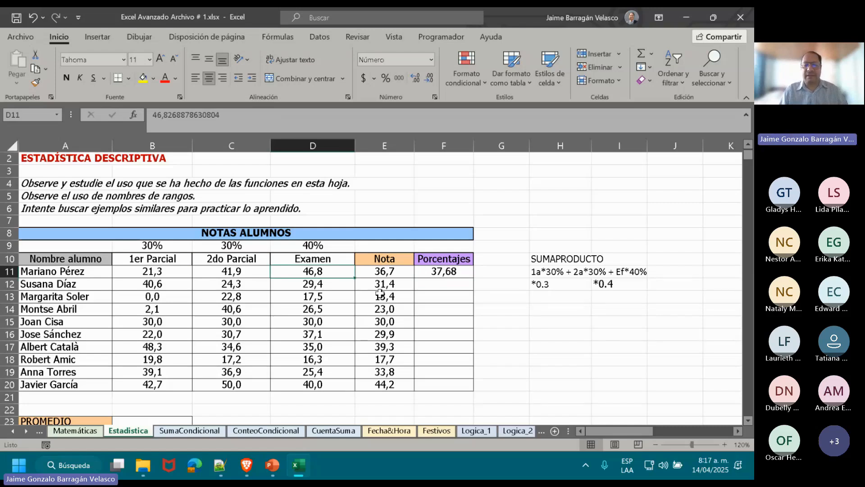
left_click(444, 273)
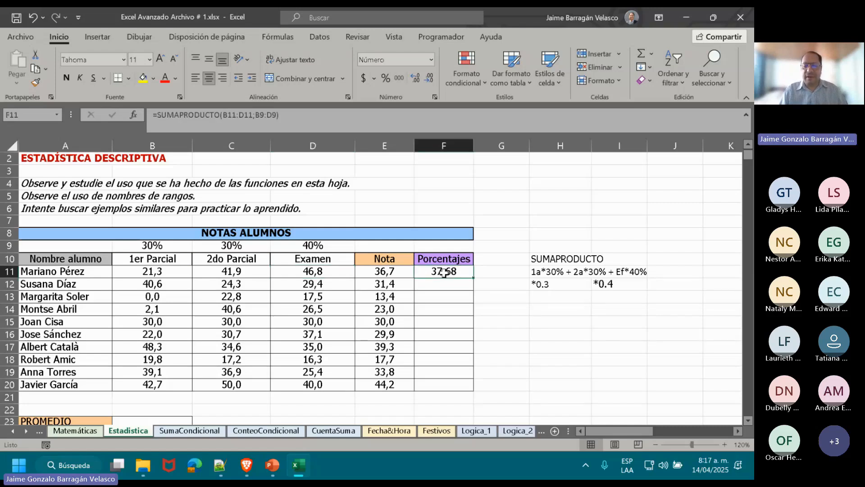
double_click(473, 277)
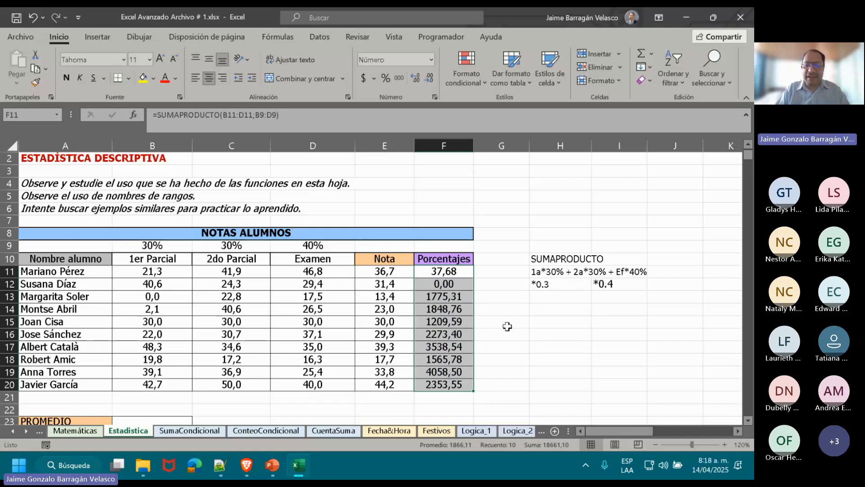
key("ctrl+z")
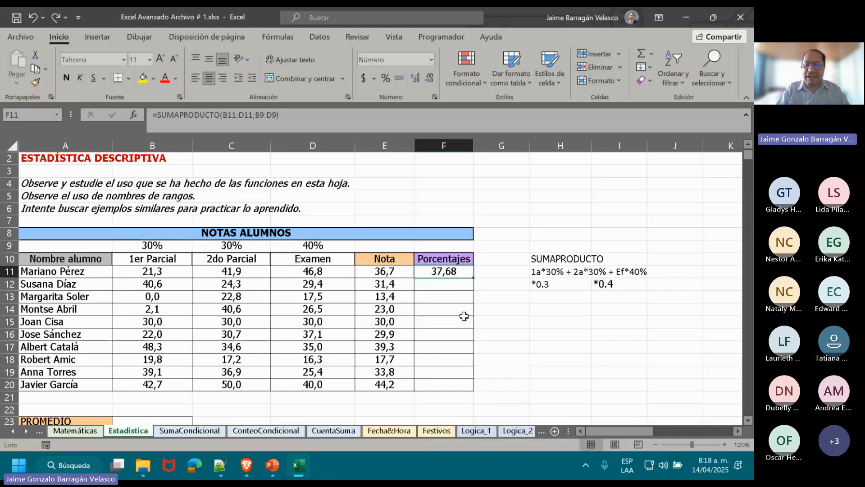
Make the weights range absolute as $B$9:$D$9 in the F11 formula and copy it down through F20.
double_click(448, 271)
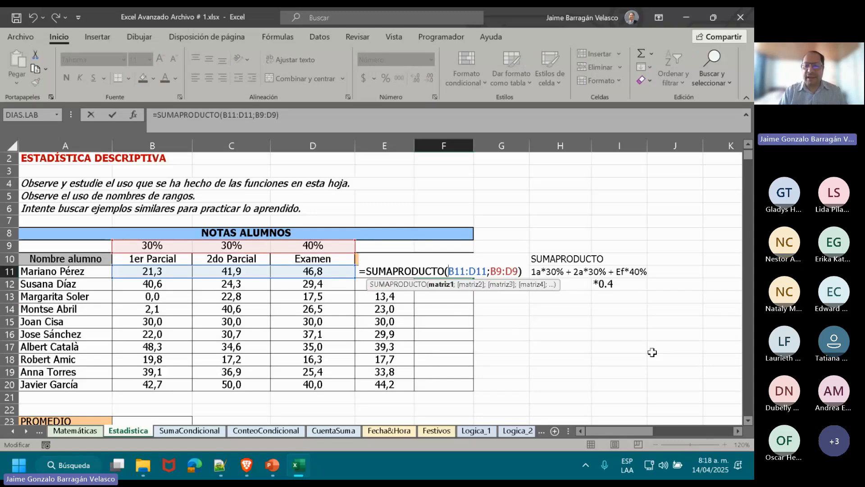
left_click(498, 269)
key("F4")
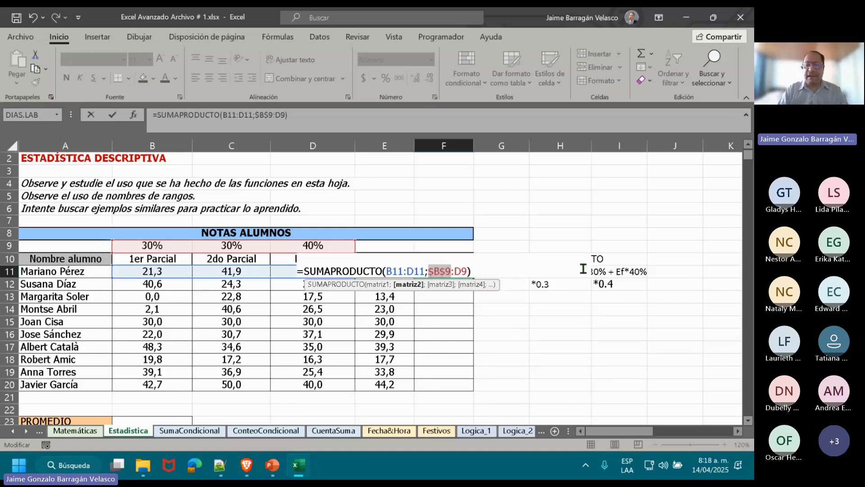
left_click(462, 271)
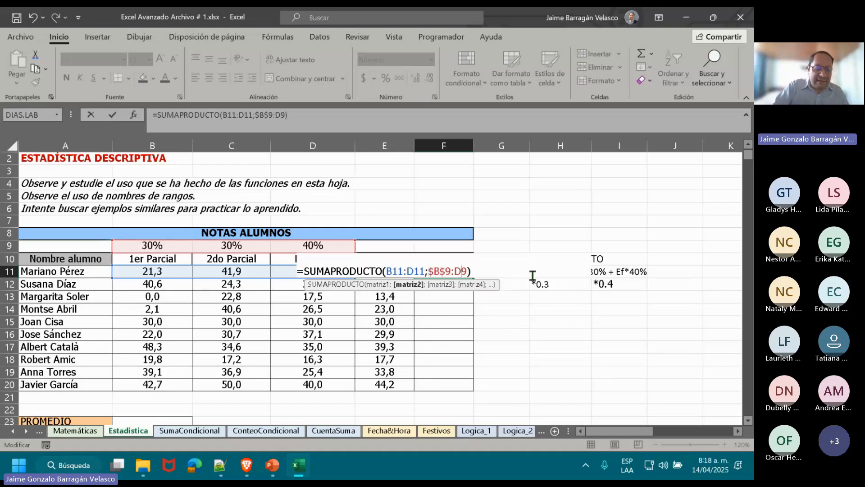
key("F4")
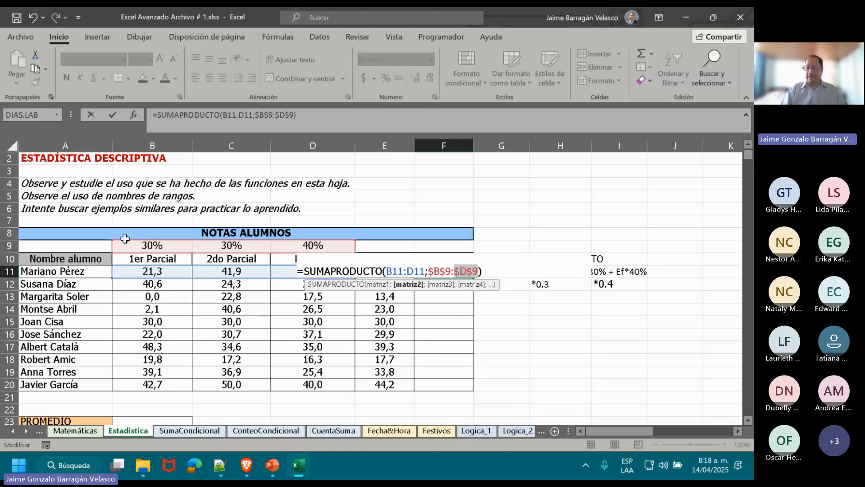
key("Return")
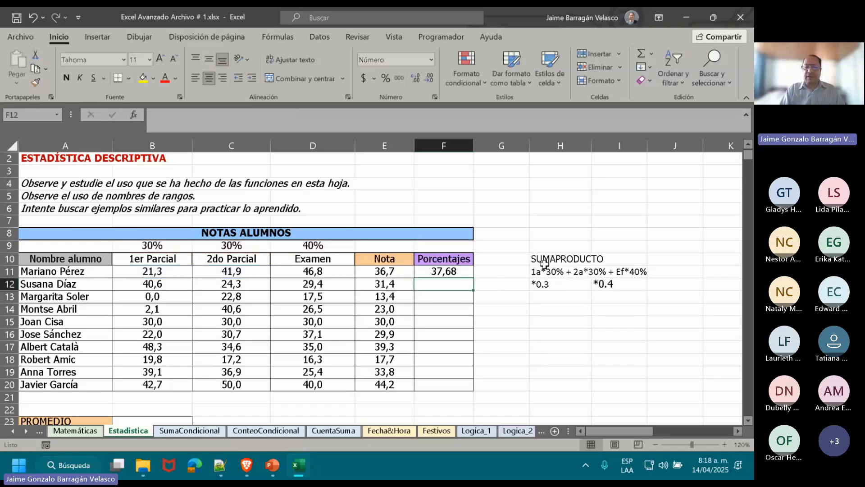
left_click(464, 272)
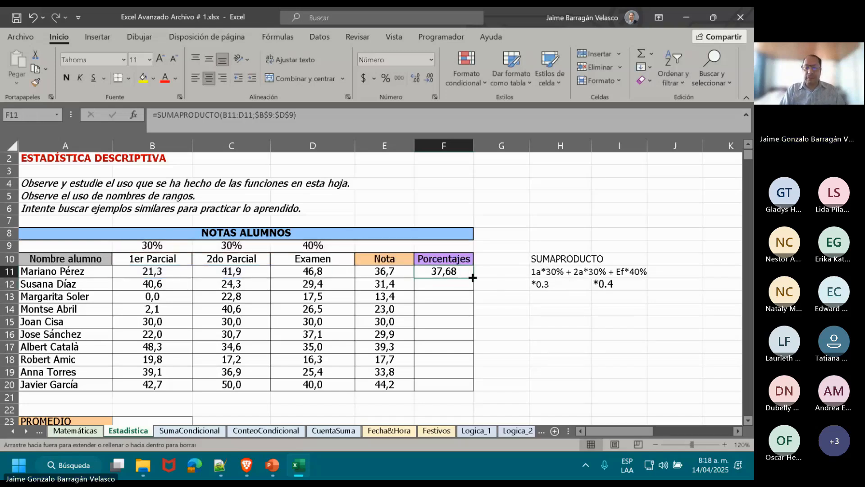
double_click(473, 277)
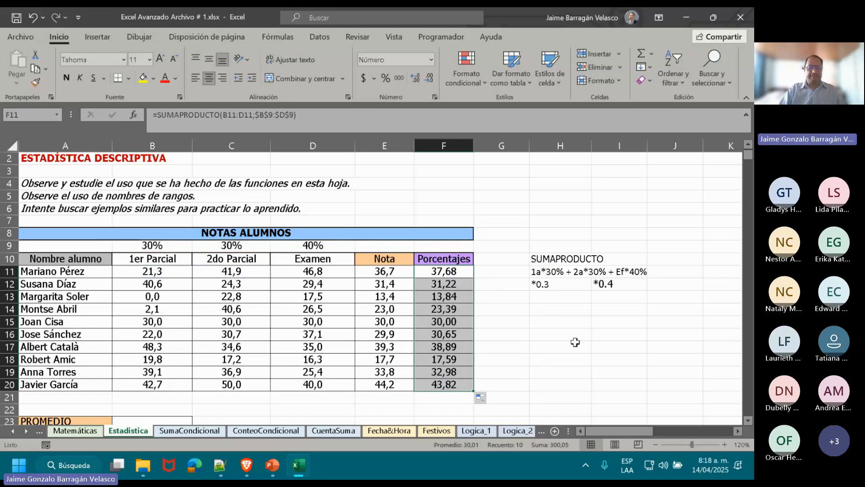
Highlight the student row A15:F15 of the marks table with a light orange fill.
left_click(103, 329)
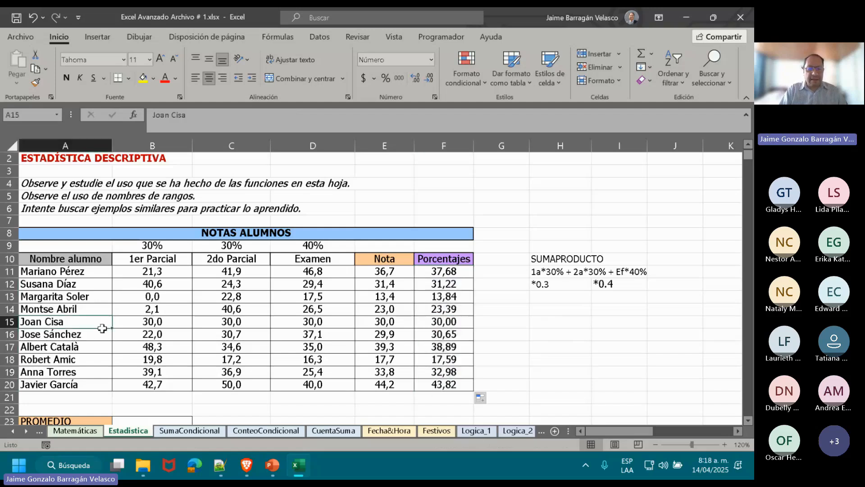
left_click_drag(102, 329, 429, 324)
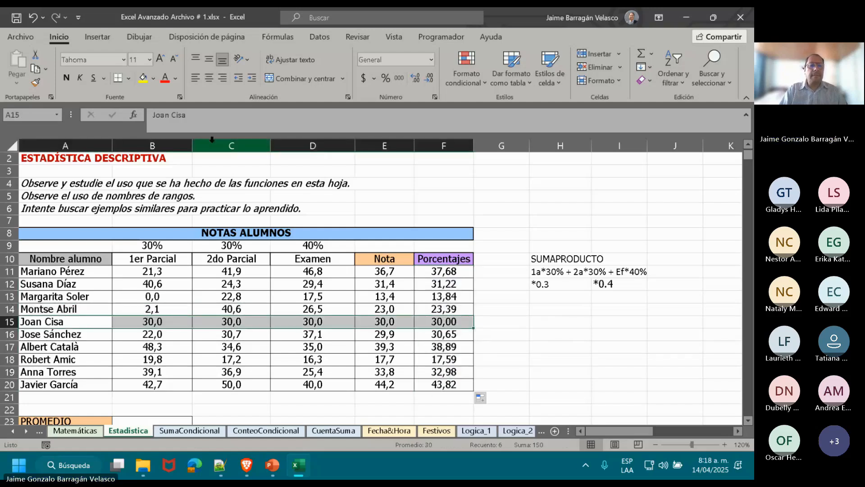
left_click(154, 78)
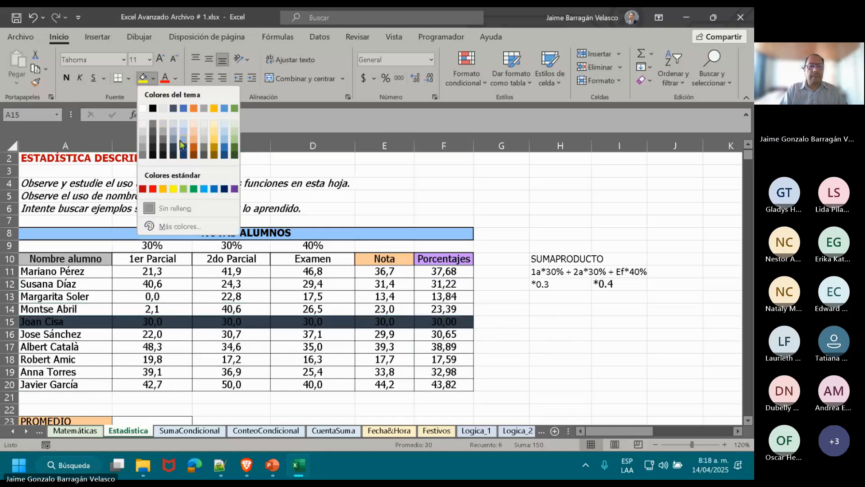
left_click(192, 131)
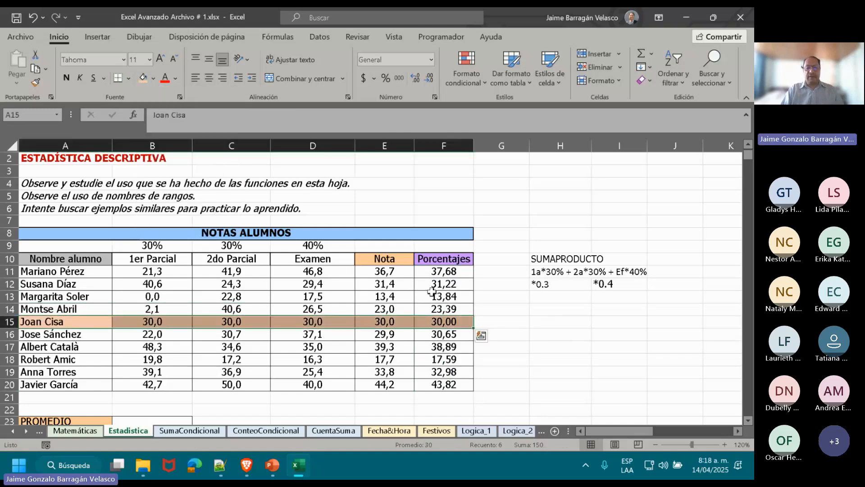
Compare the PROMEDIO formula in E15 with the SUMAPRODUCTO formula in F15 and the marks in that row.
left_click(384, 322)
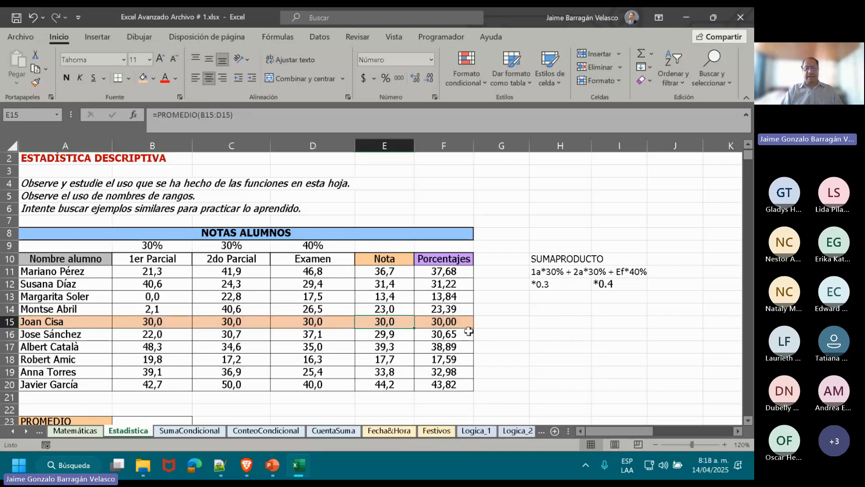
key("Right")
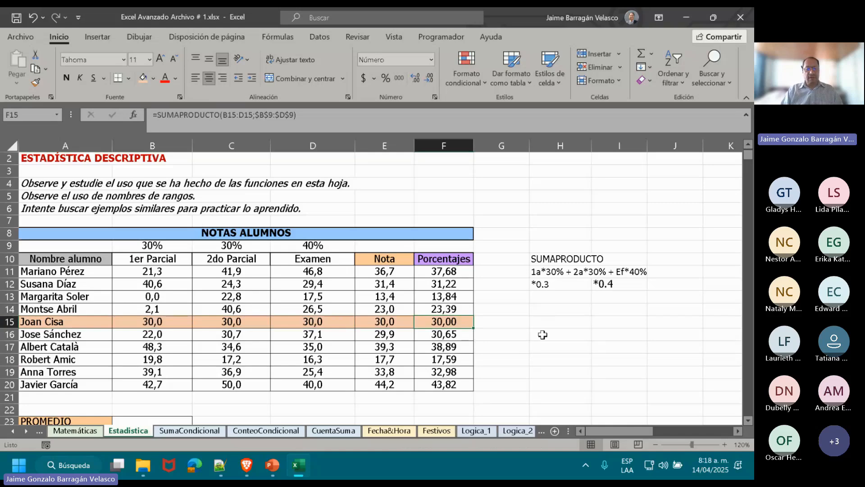
key("Left")
key("Left")
key("Left")
key("Left")
key("Right")
key("Right")
key("Right")
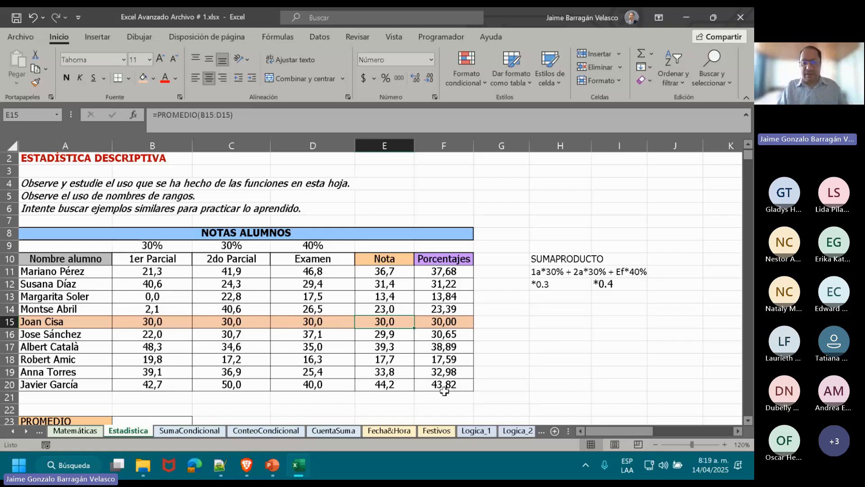
Look over the summary tables below the marks table and review the weighted marks in F11:F20.
left_click(481, 396)
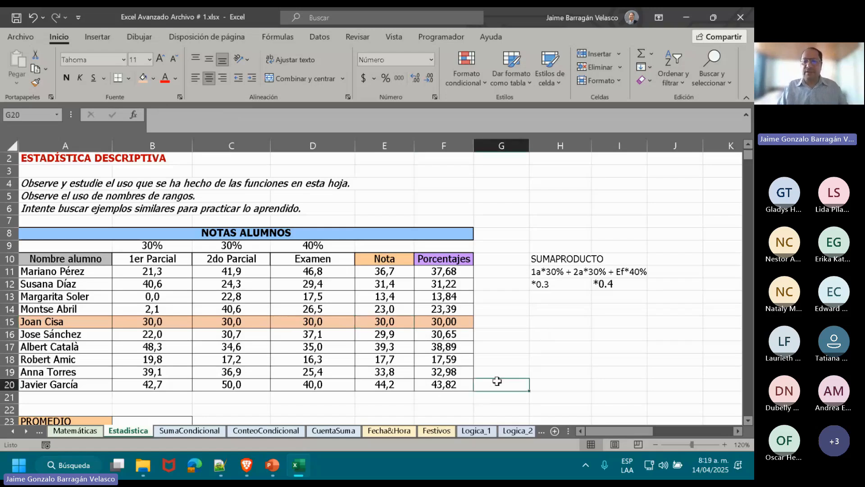
key("Down")
key("Down")
key("Down")
key("Down")
key("Down")
key("Down")
key("Down")
key("Down")
key("Down")
key("Down")
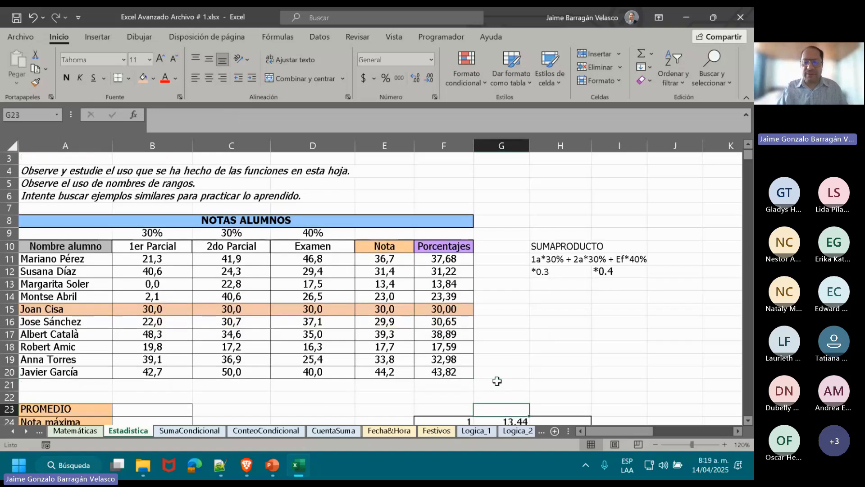
key("Down")
key("Down")
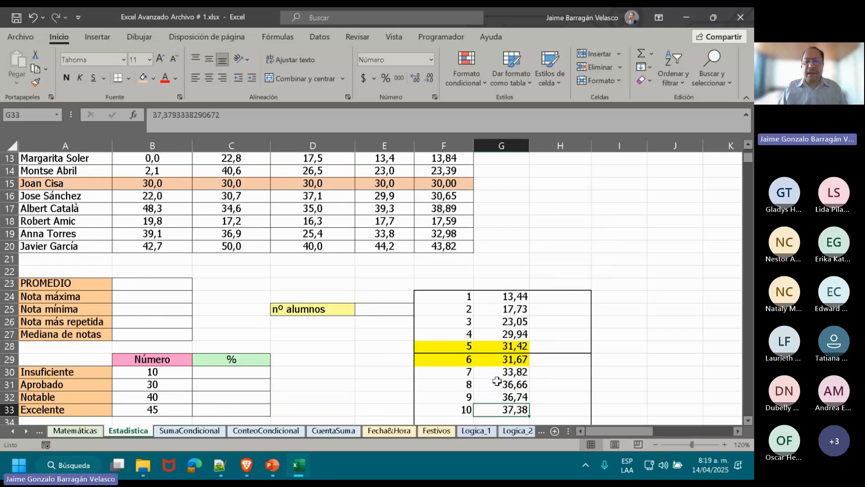
key("Up")
key("Up")
key("Up")
key("Up")
key("Up")
key("Up")
key("Up")
key("Up")
key("Up")
key("Up")
key("Up")
key("Up")
key("Up")
key("Up")
key("Up")
key("Up")
key("Up")
key("Up")
key("Up")
key("Up")
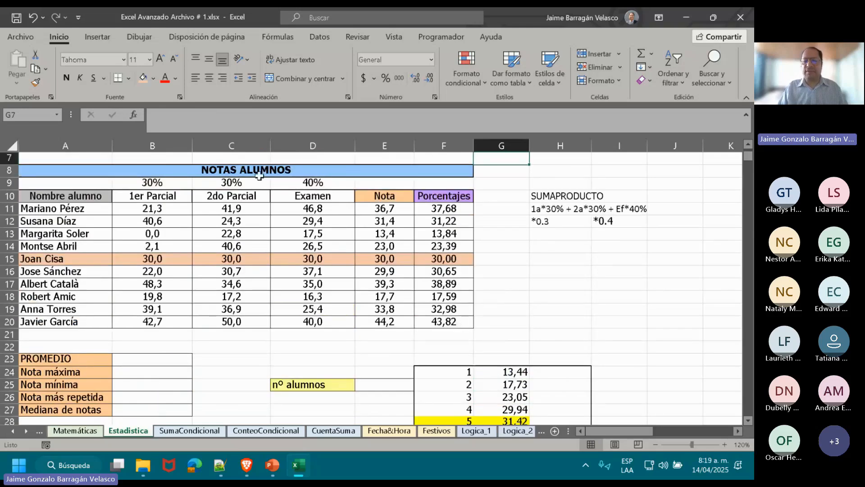
left_click_drag(467, 207, 467, 322)
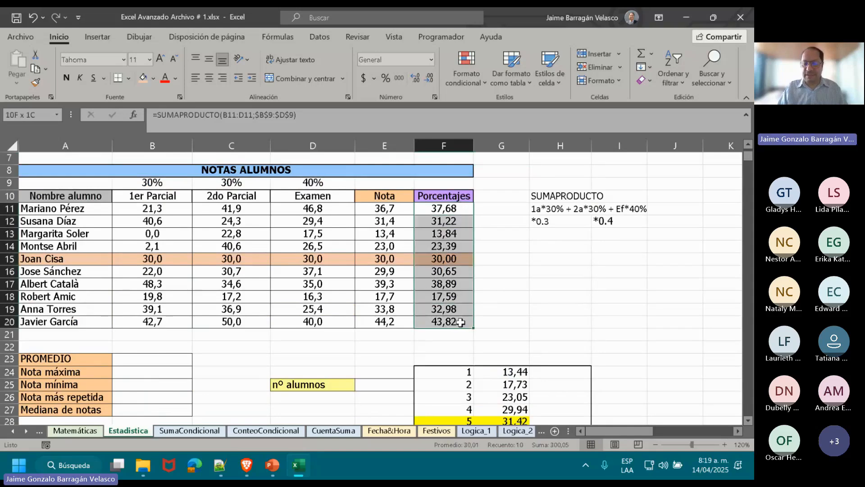
left_click(523, 320)
key("Return")
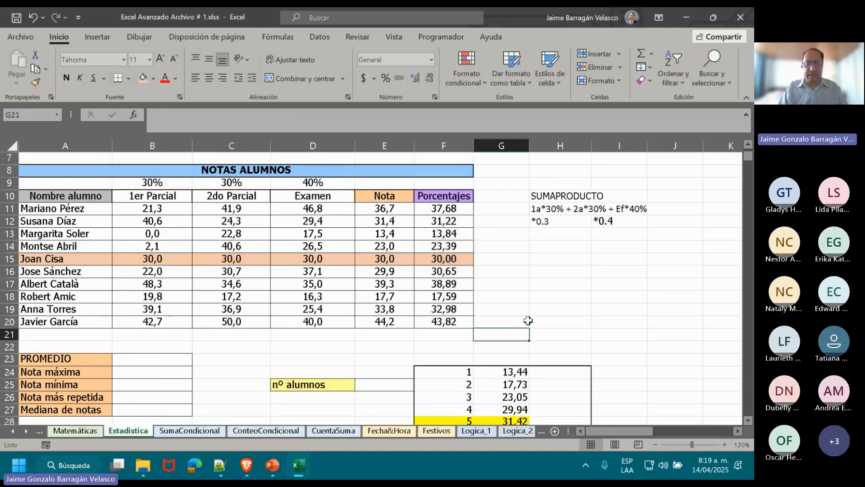
key("Down")
key("Down")
key("Down")
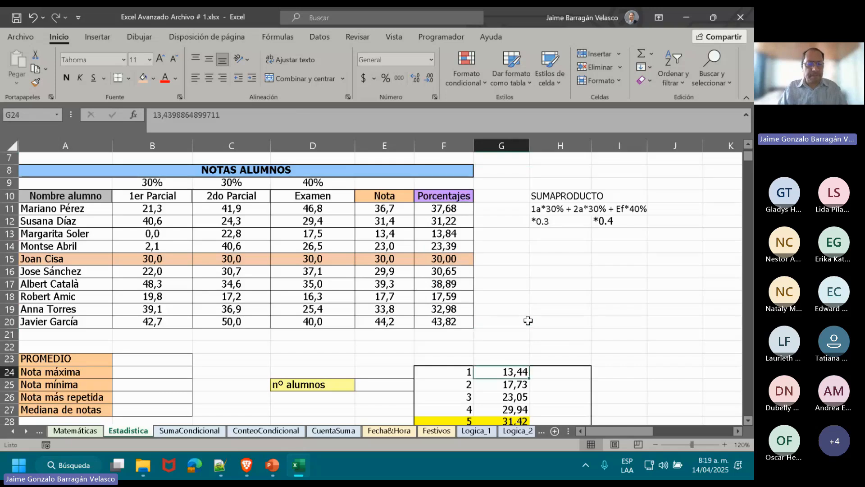
Calculate the Nota máxima in B24 with the formula =MAX(E11:F20).
key("Home")
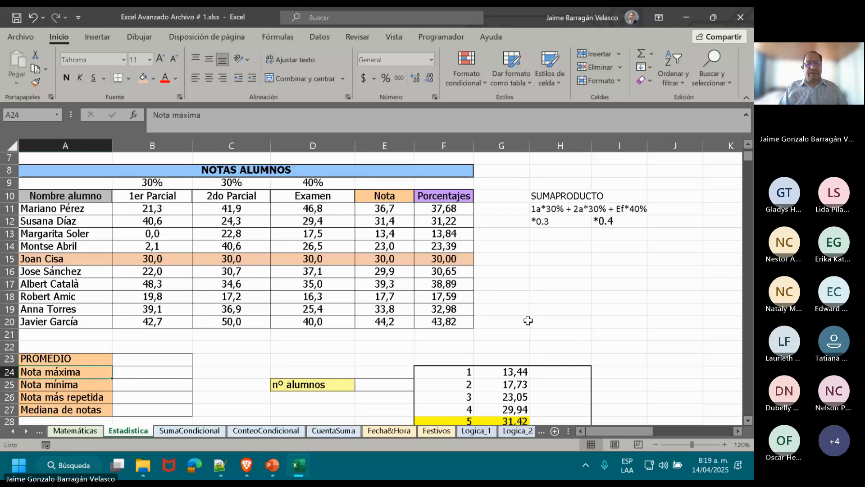
key("Right")
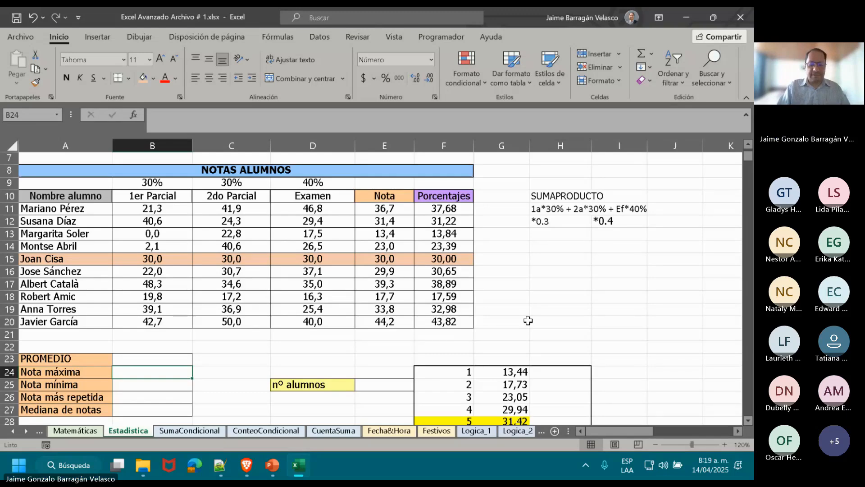
type("=MAX")
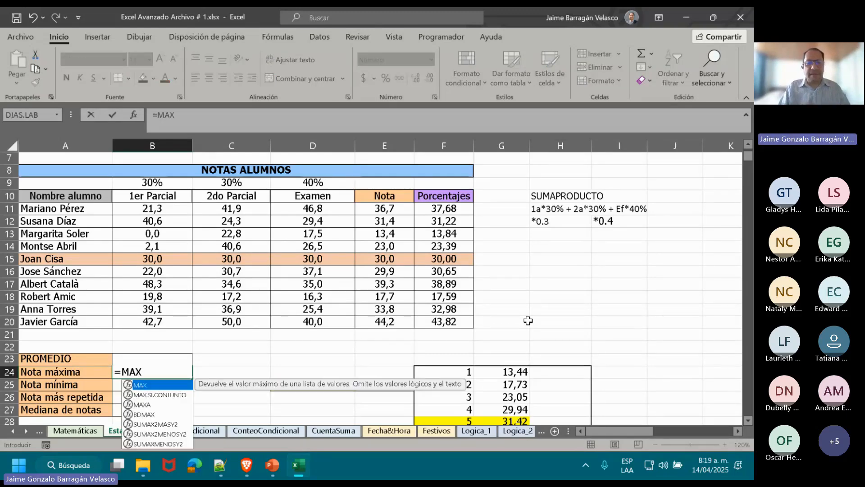
type("(")
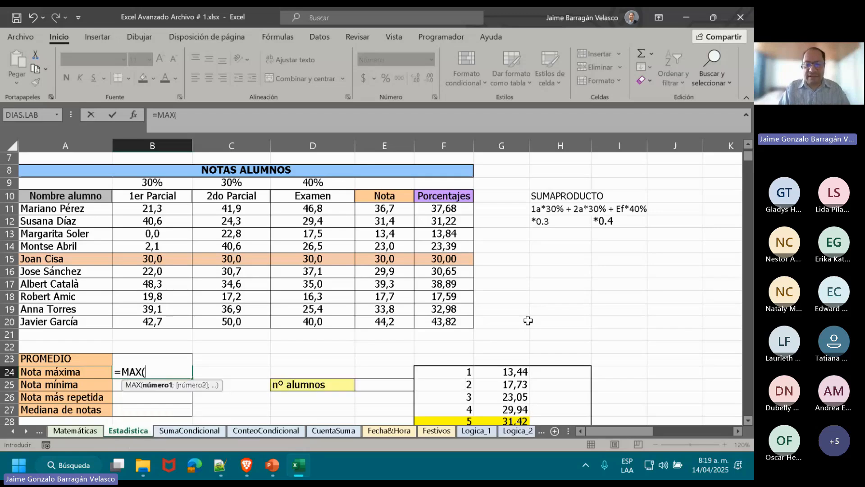
left_click_drag(384, 208, 440, 321)
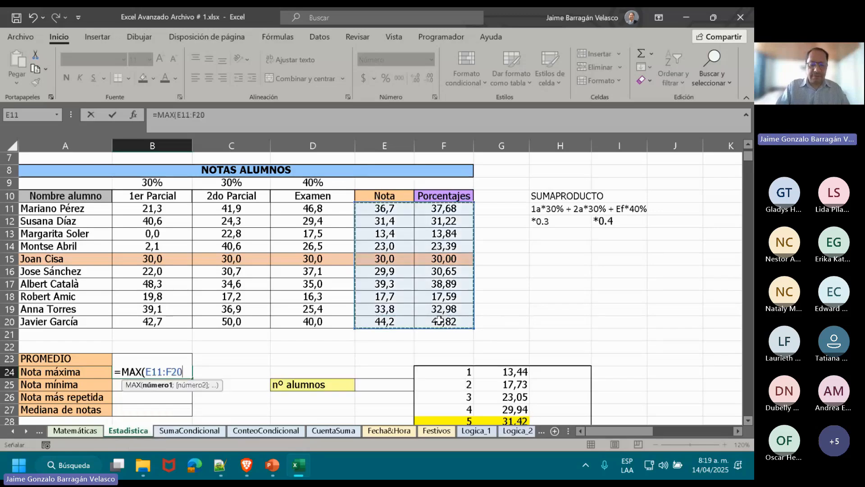
type(")")
key("ctrl+Return")
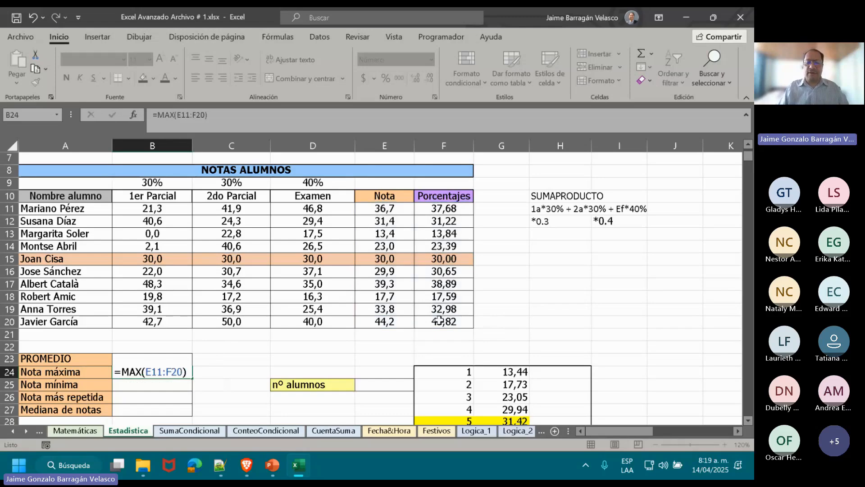
key("Return")
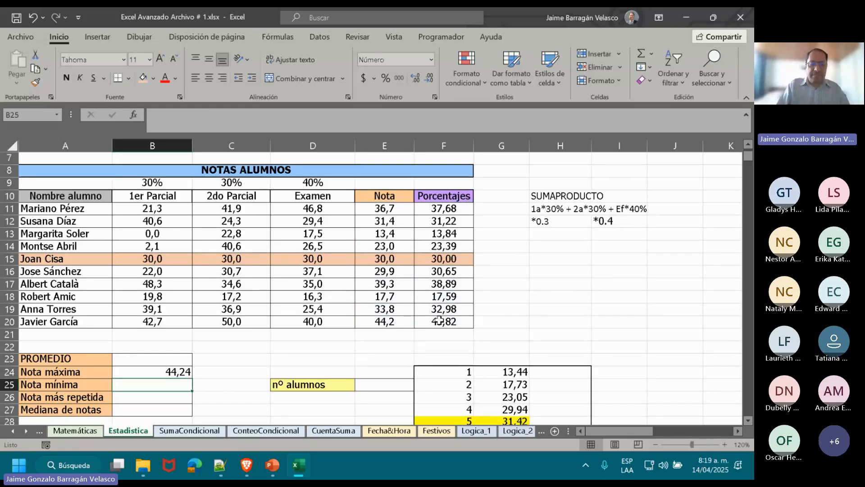
Calculate the Nota mínima in B25 with the MIN function over E11:F20.
type("=MIN(")
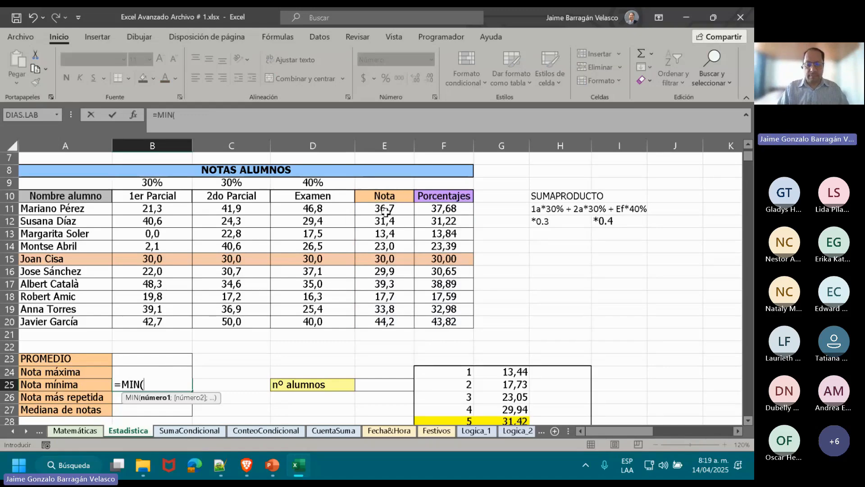
left_click_drag(385, 210, 434, 318)
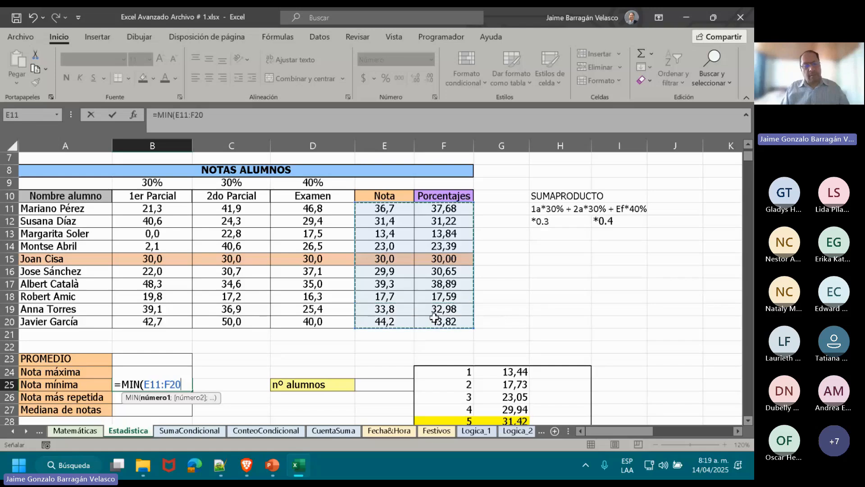
key("Return")
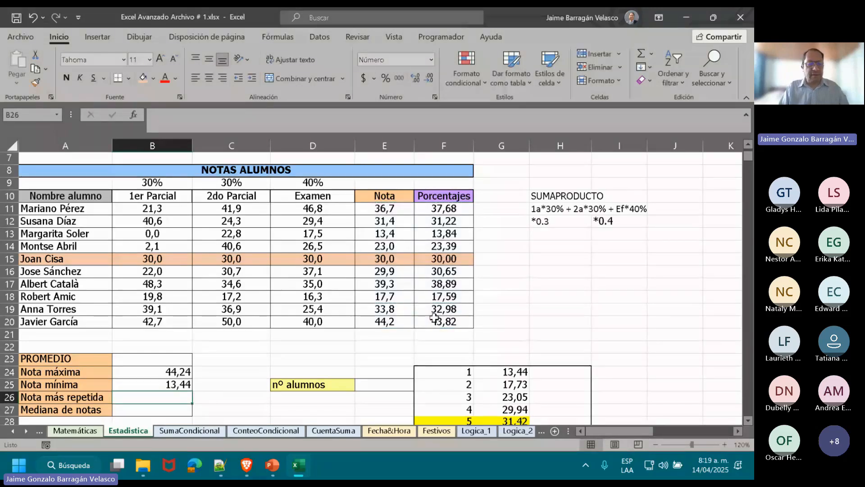
Calculate the Nota más repetida in B26 with the formula =MODA.UNO(E11:F20).
double_click(131, 398)
type("=")
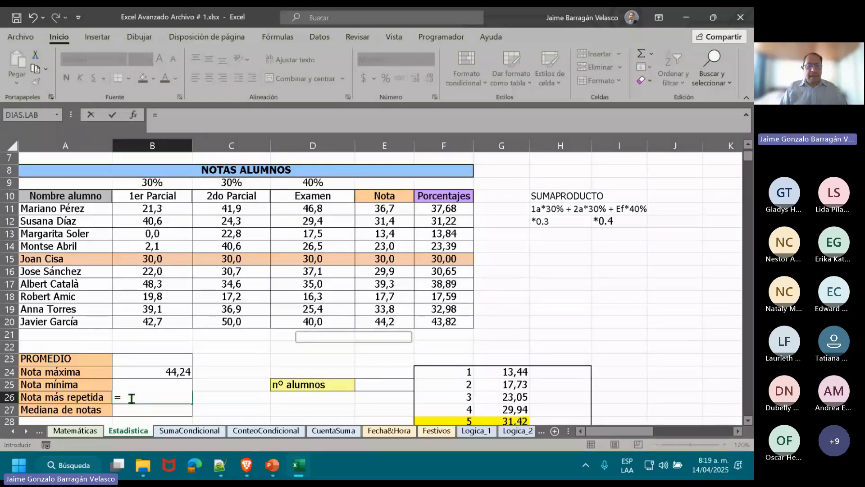
type("MOD")
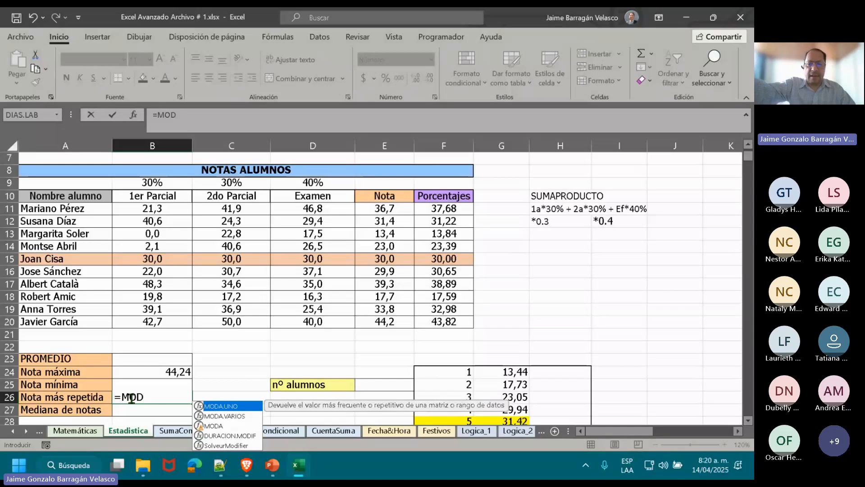
left_click(231, 426)
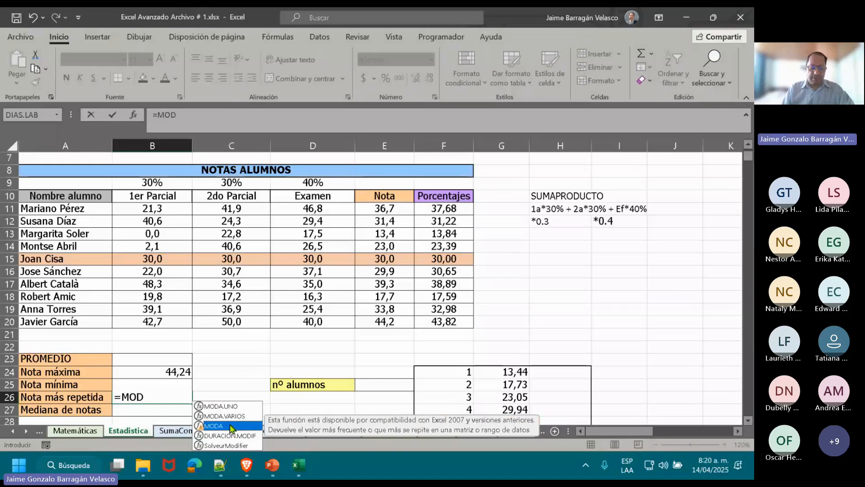
left_click(220, 406)
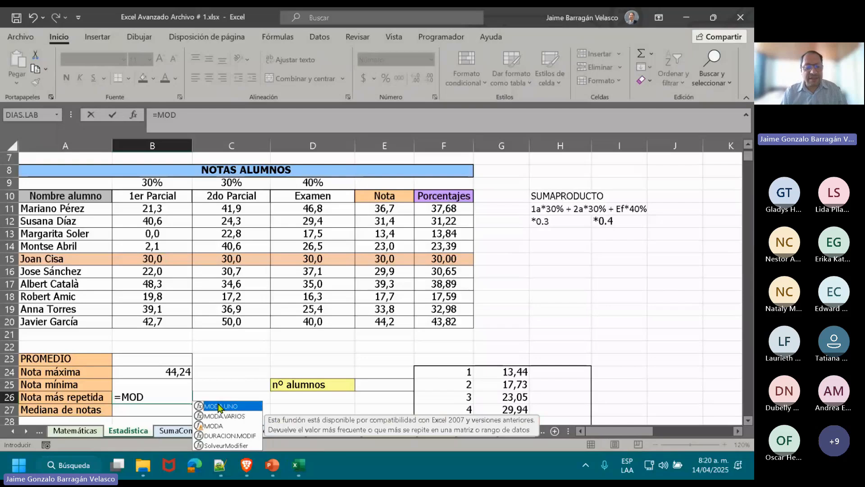
double_click(220, 406)
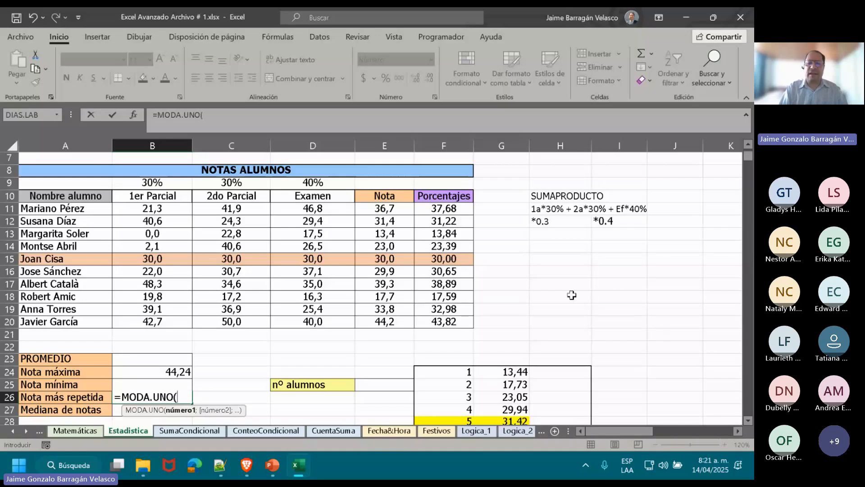
left_click(391, 212)
left_click_drag(391, 212, 445, 322)
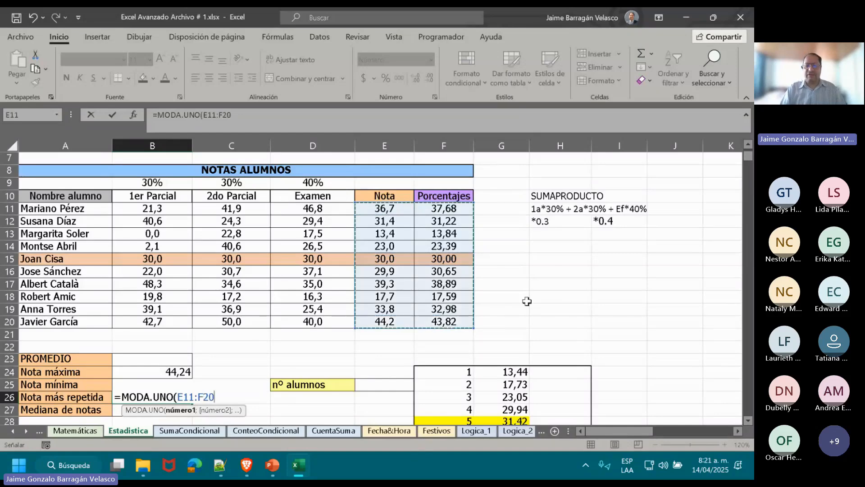
type(")")
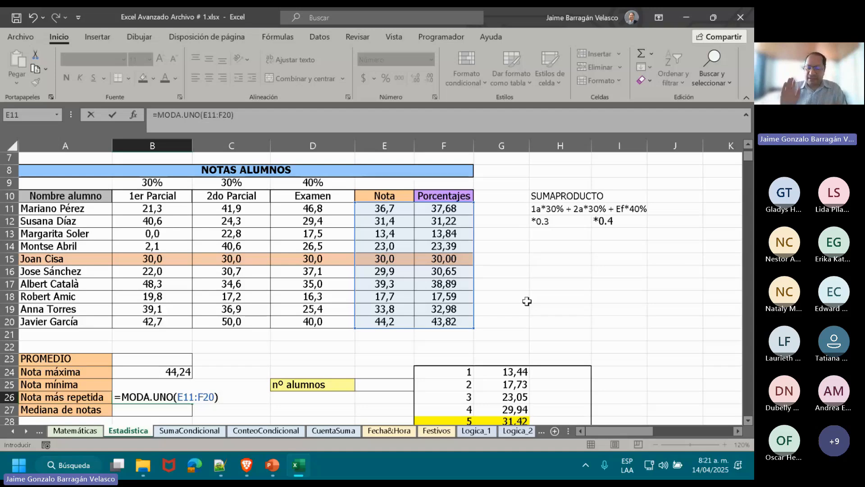
key("Return")
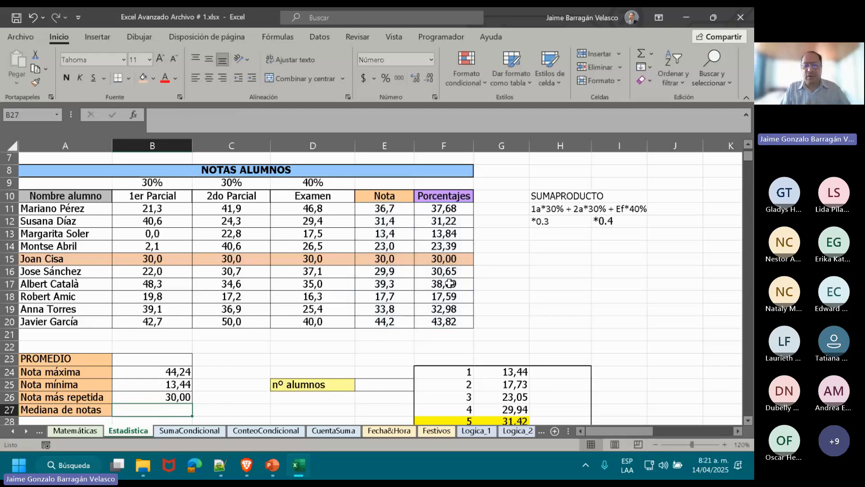
Examine the marks in E15:F15 against the mode, and look over the Mediana de notas cell and the ordered marks starting at G24.
left_click(387, 259)
left_click_drag(387, 259, 437, 259)
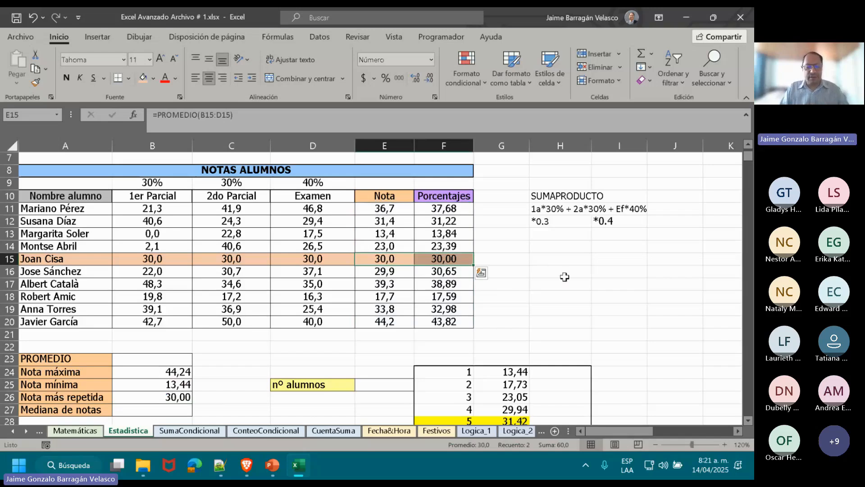
key("Down")
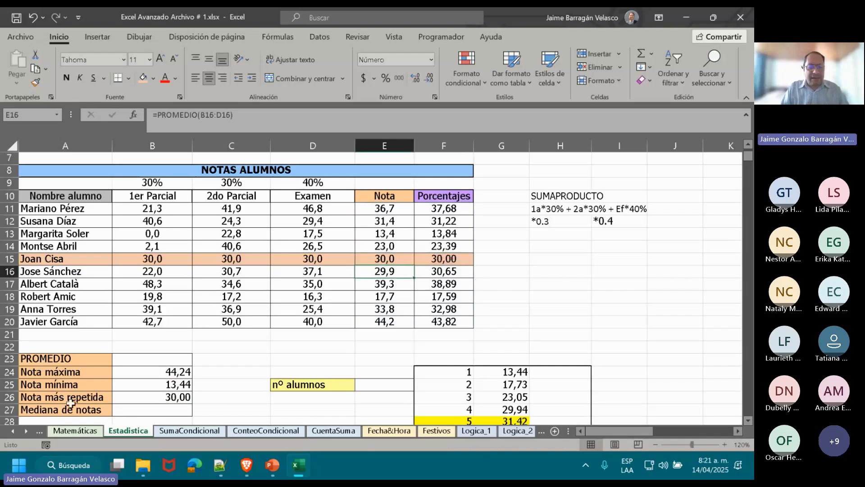
left_click(144, 414)
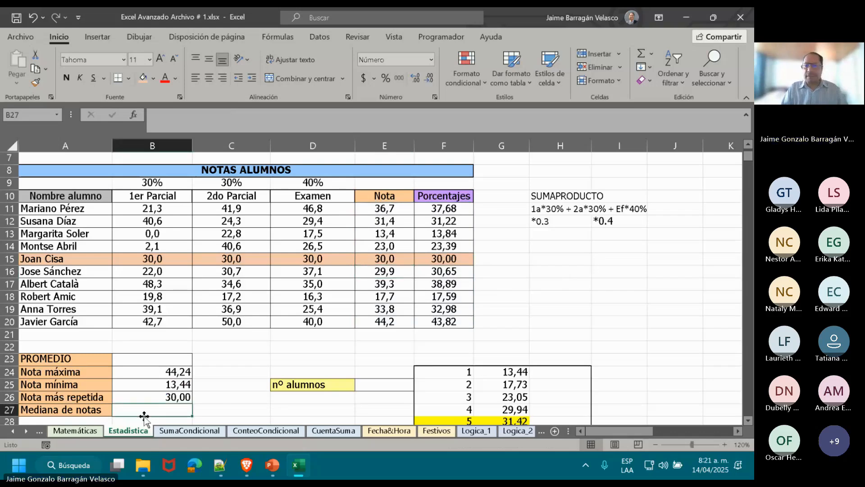
left_click(748, 420)
left_click(748, 420)
left_click(748, 420)
left_click(748, 421)
left_click(748, 421)
left_click(748, 421)
left_click(748, 421)
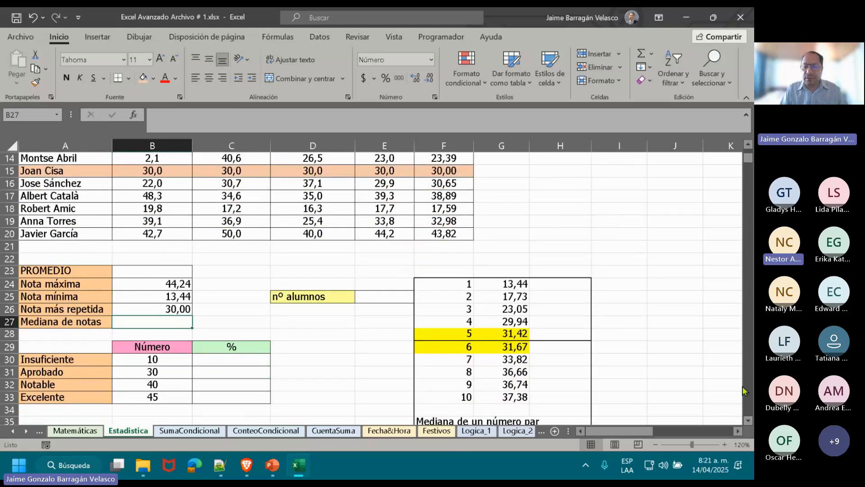
left_click(519, 287)
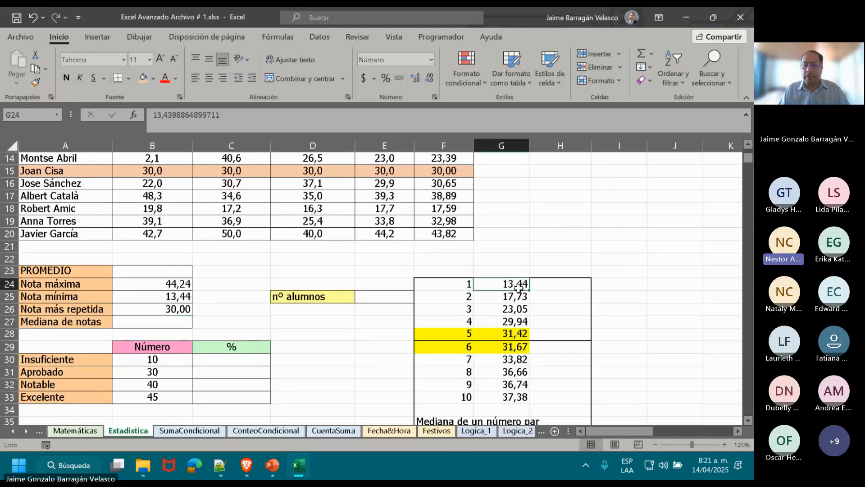
Check the Teams meeting in the browser and return to the Excel workbook.
key("alt+Tab")
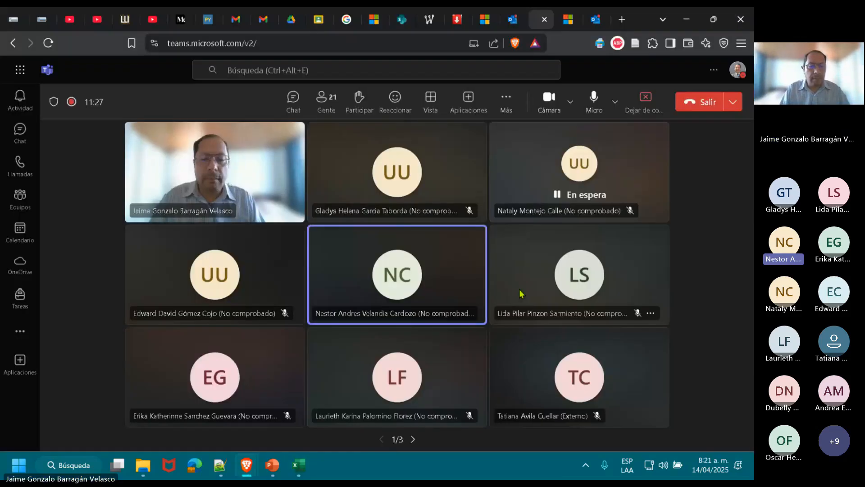
key("alt+Tab")
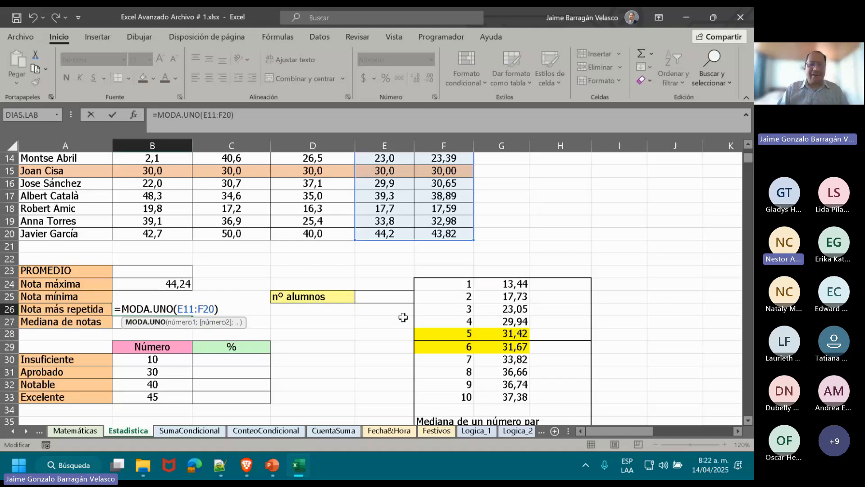
Change the range of the MODA.UNO formula in B26 to E11:E20.
left_click(201, 303)
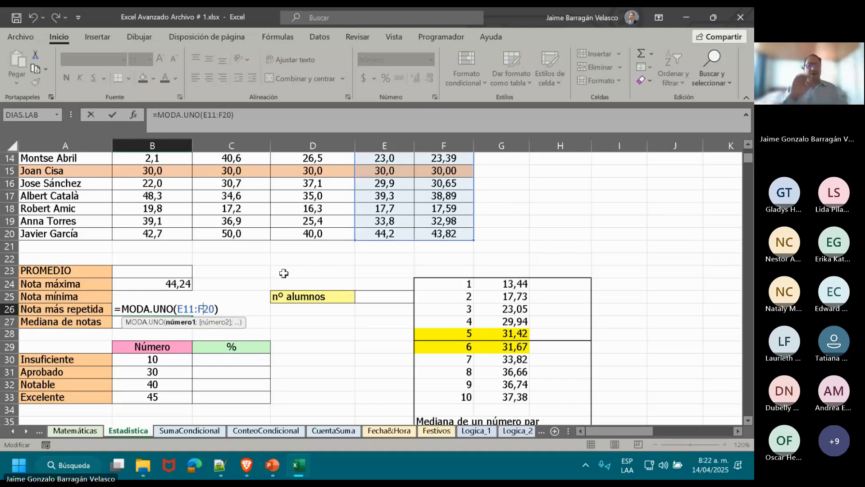
key("Return")
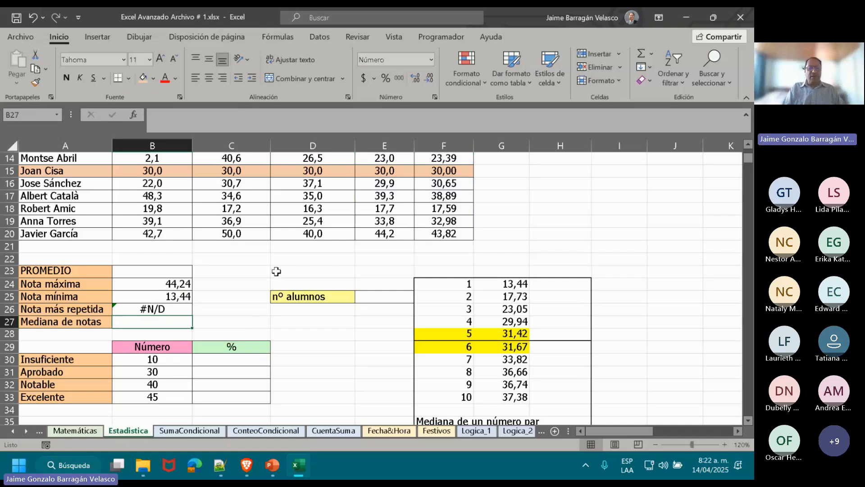
Examine the range E11:E20 referenced by the MODA.UNO formula in B26 against the Nota column.
double_click(145, 318)
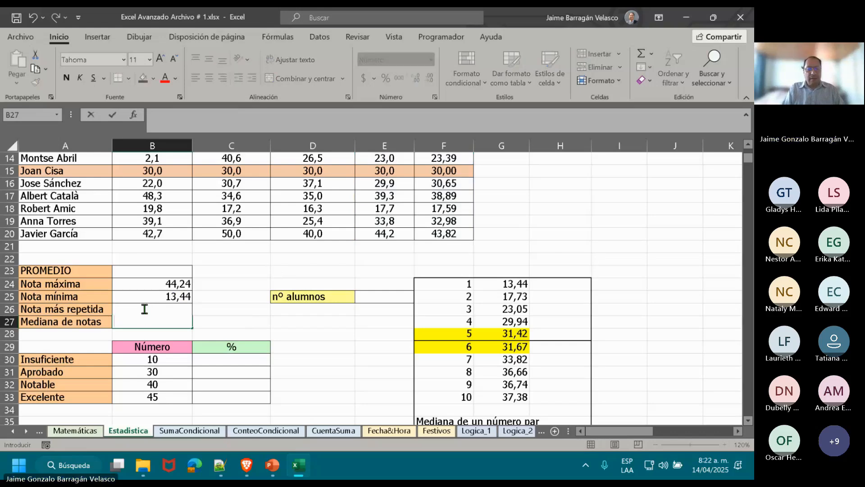
left_click(145, 309)
double_click(170, 308)
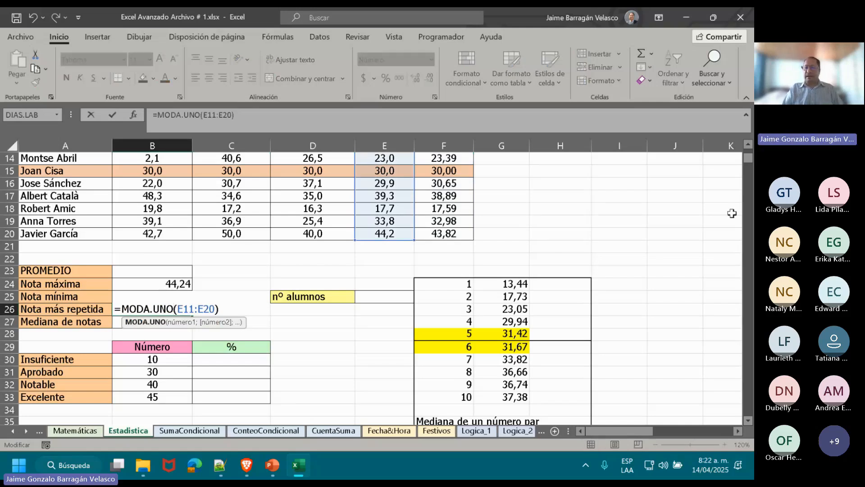
scroll(729, 341, "up", 1)
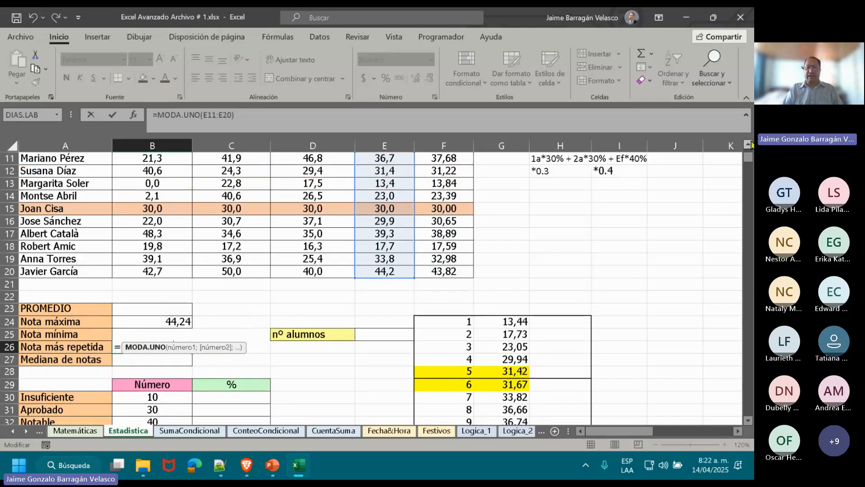
left_click(748, 421)
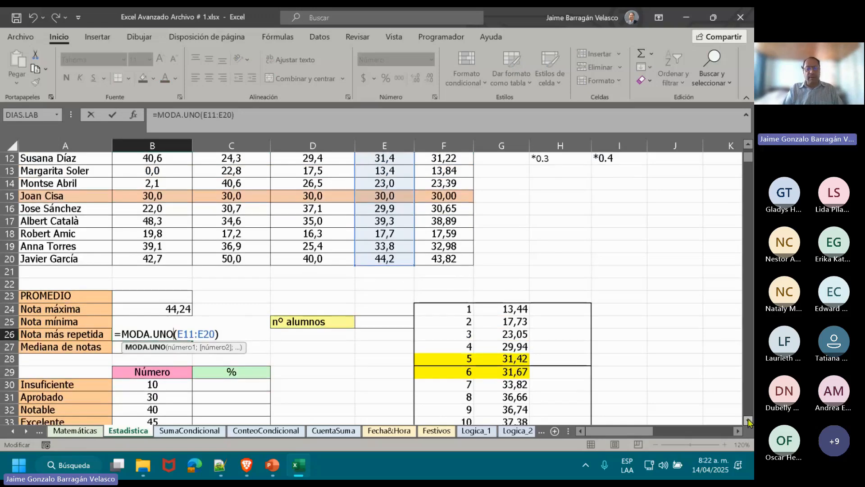
left_click(748, 420)
left_click(748, 421)
left_click(748, 420)
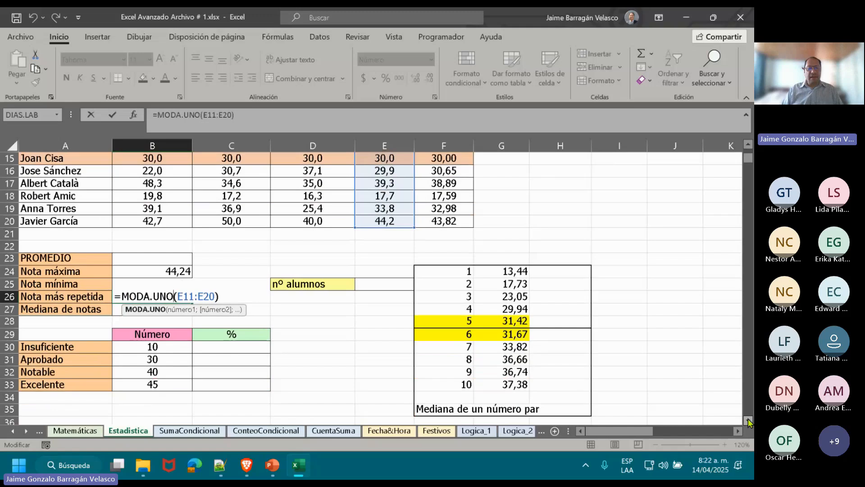
left_click(749, 421)
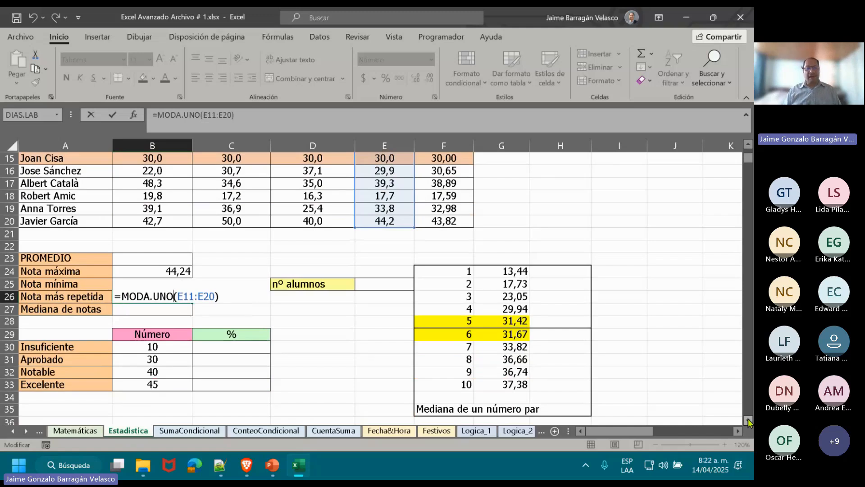
key("Return")
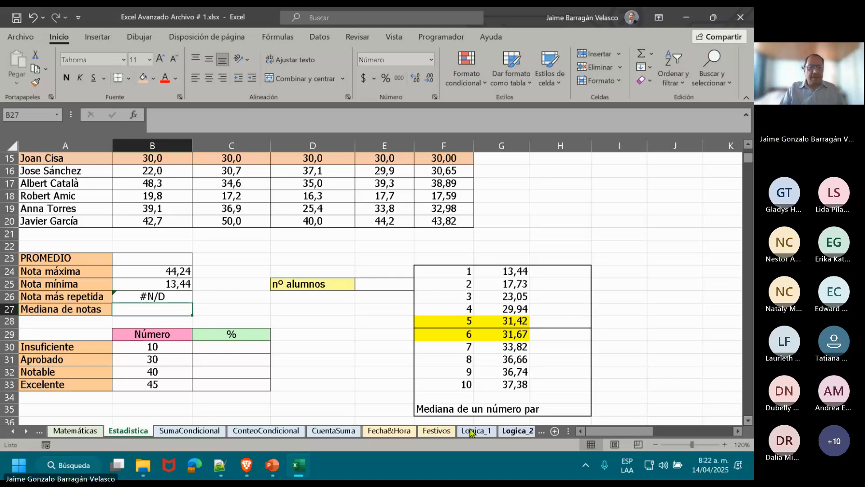
Reopen the Nota más repetida formula in B26 and place MODA.UNO(E11:E20) inside a SI.ERROR function.
double_click(171, 296)
left_click(121, 296)
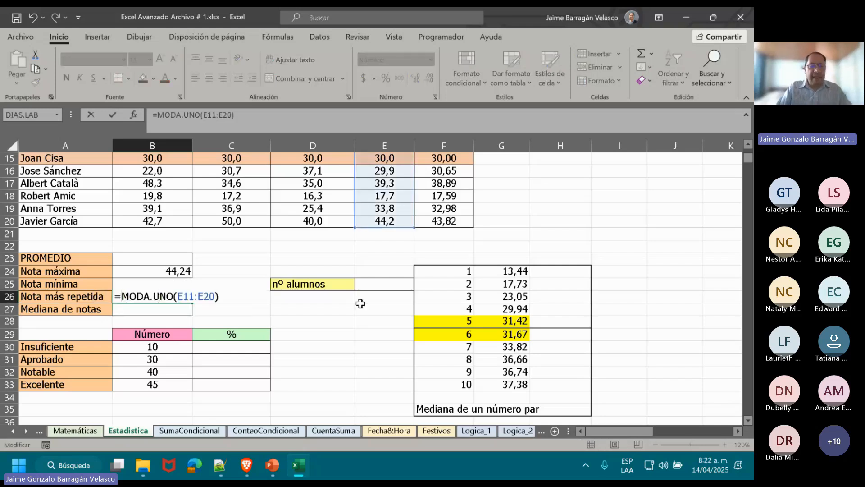
type("SI")
type(".ERROR")
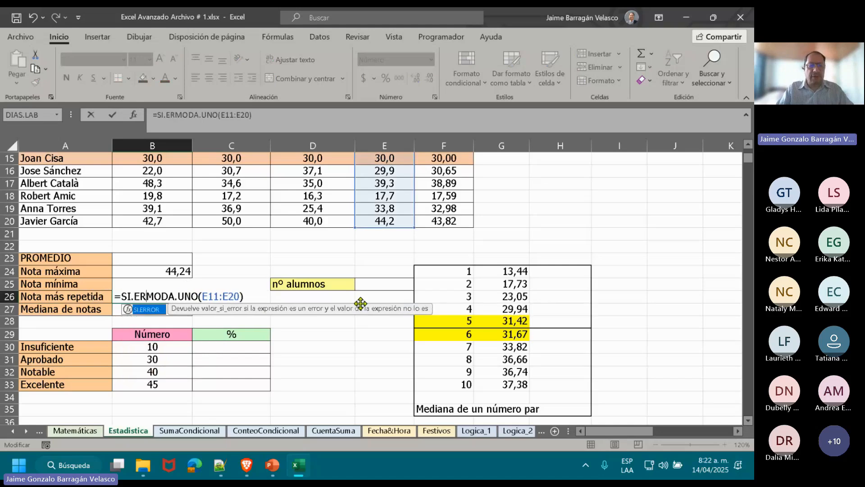
type("(")
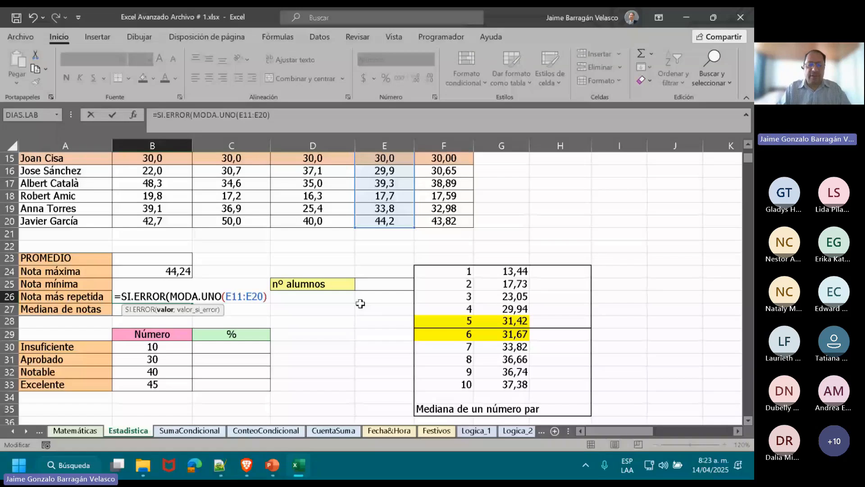
Give the SI.ERROR function in B26 the fallback text "Todos diferentes" and complete the formula.
type(";")
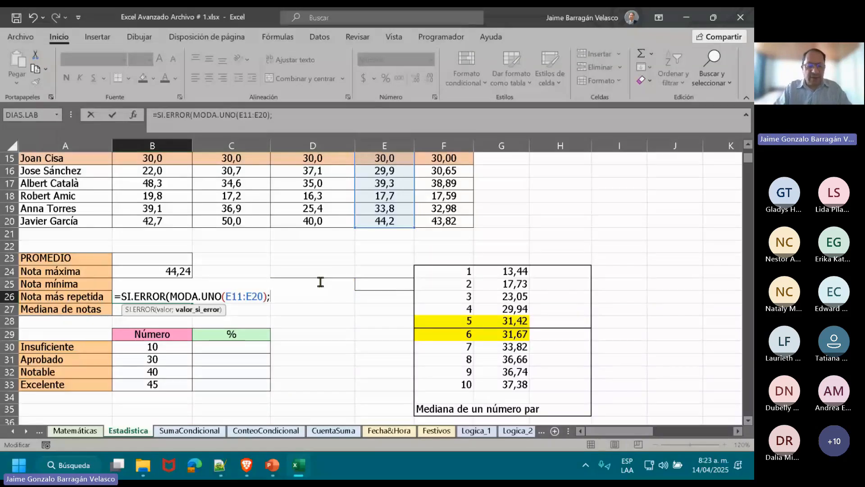
type("#tODO")
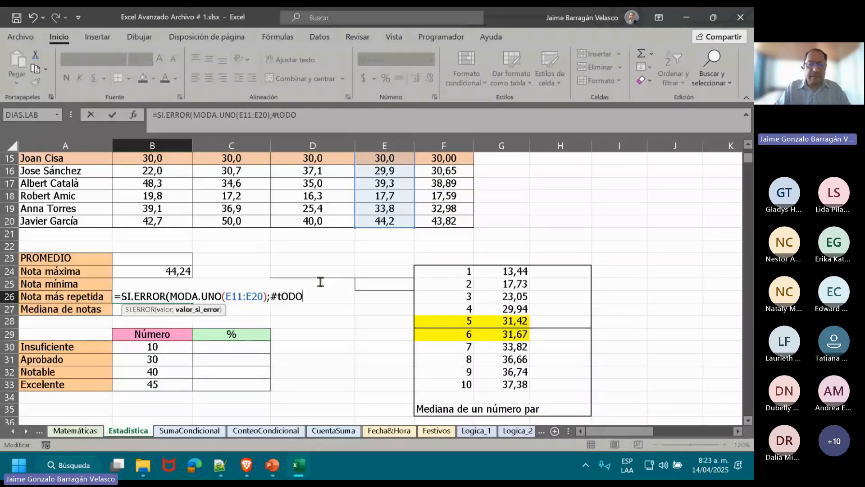
key("BackSpace")
key("BackSpace")
key("BackSpace")
key("BackSpace")
key("BackSpace")
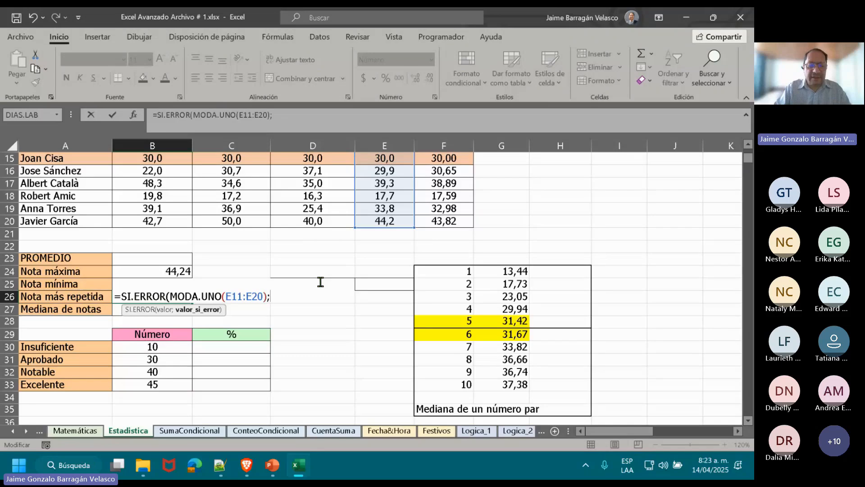
type("\"Todos ")
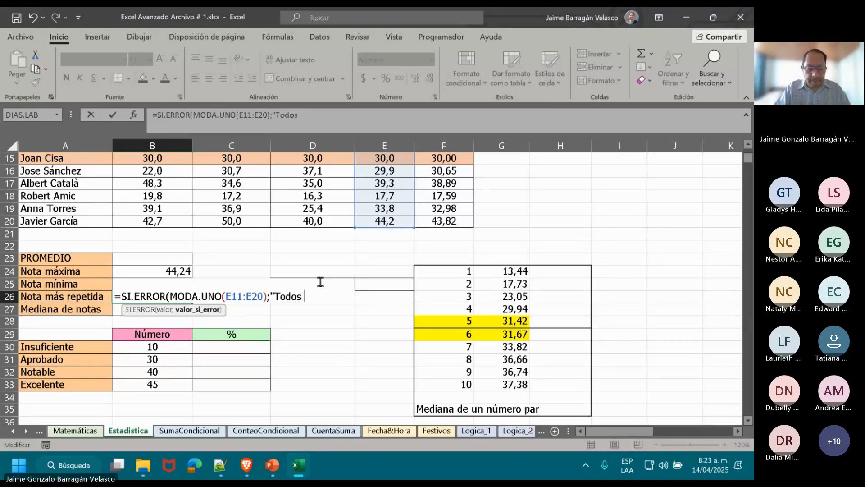
type("diferent")
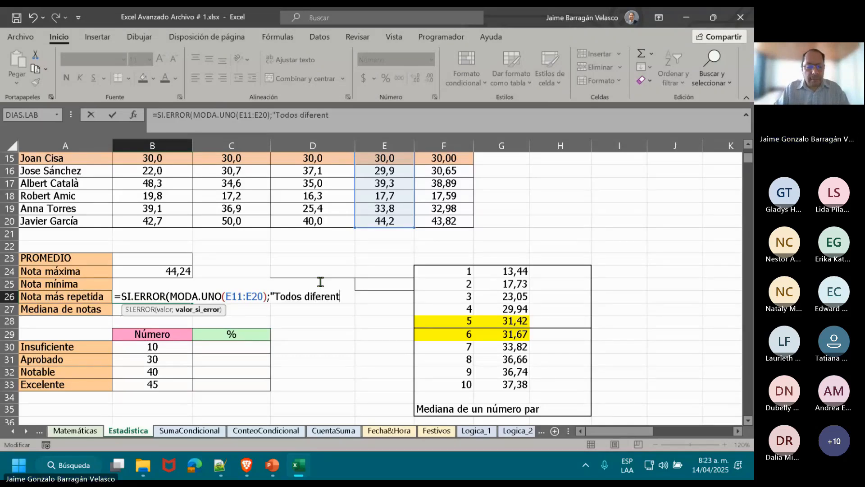
type("es\")")
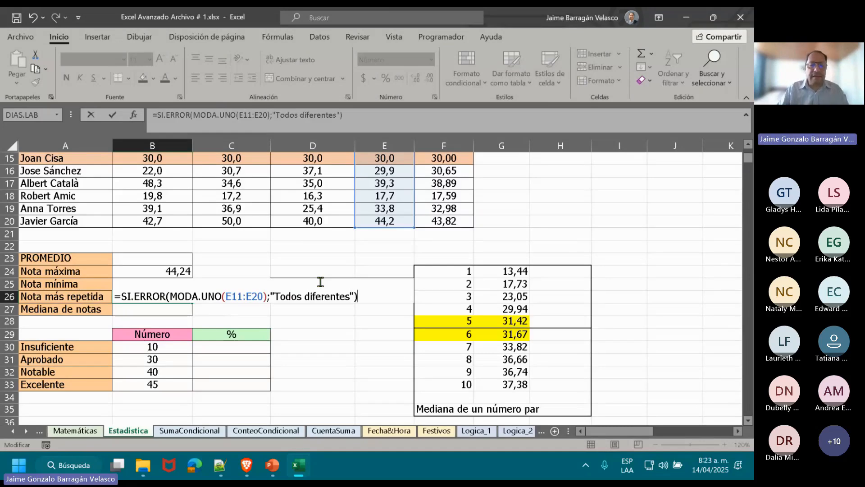
key("Return")
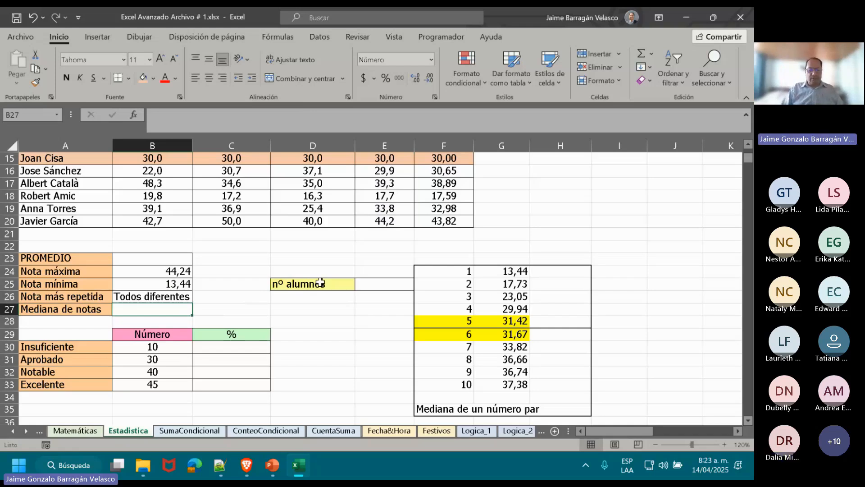
Replace the "Todos diferentes" fallback in the B26 SI.ERROR formula with promedio(e11:e20).
left_click(144, 296)
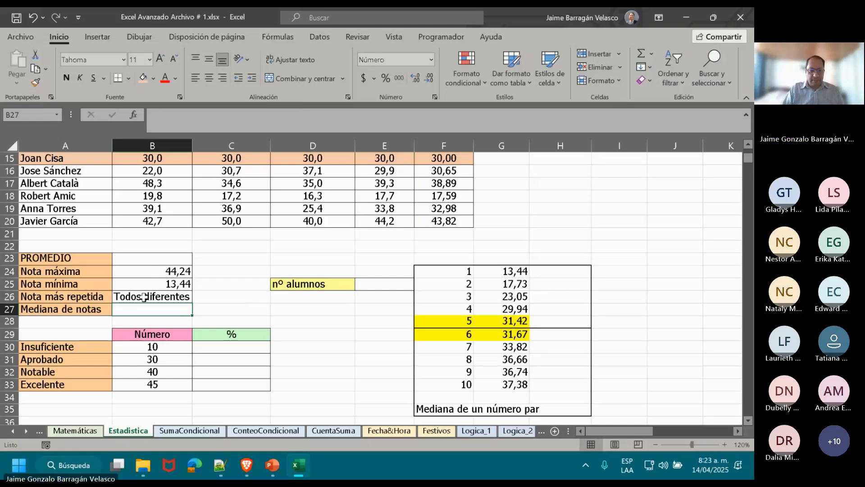
double_click(144, 296)
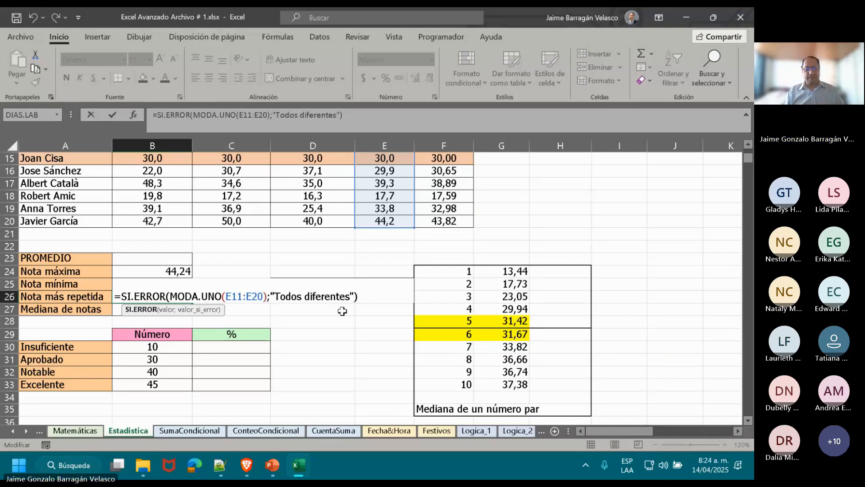
left_click(120, 296)
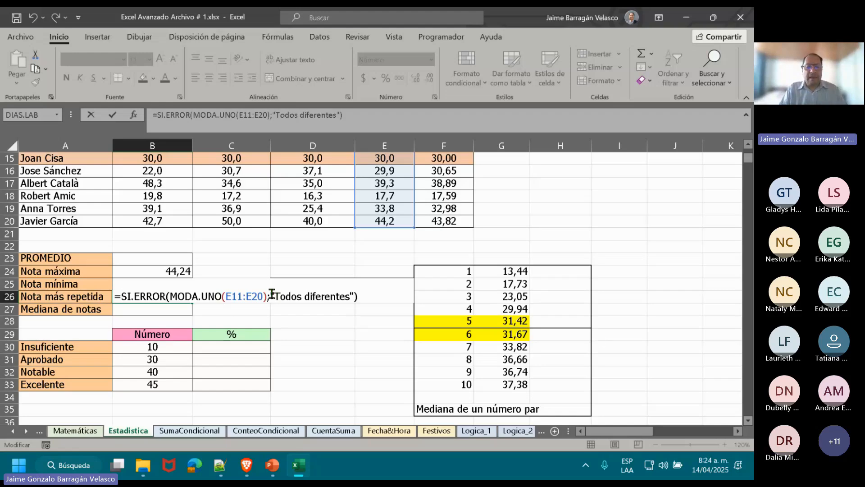
left_click(270, 296)
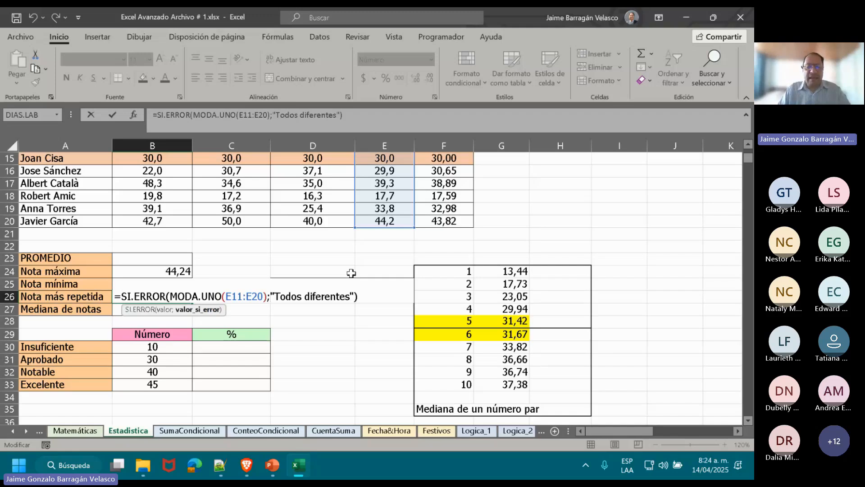
type("<")
key("Right")
key("Right")
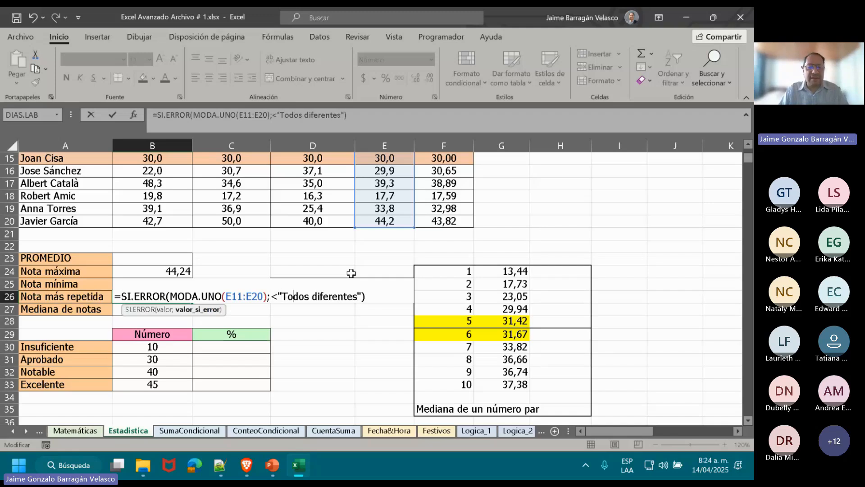
key("Left")
key("Left")
key("Left")
key("Left")
key("shift+Right")
key("shift+Right")
key("shift+Right")
key("shift+Right")
key("shift+Right")
key("shift+Right")
key("shift+Right")
key("shift+Right")
key("shift+Right")
key("shift+Right")
key("shift+Right")
key("shift+Right")
key("shift+Right")
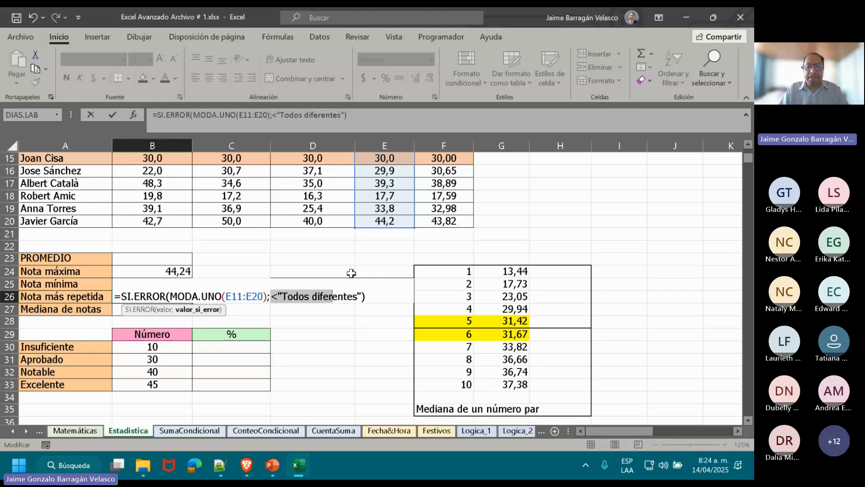
key("shift+Right")
key("shift+Right")
key("shift+Right")
key("shift+Right")
key("shift+Right")
key("shift+Right")
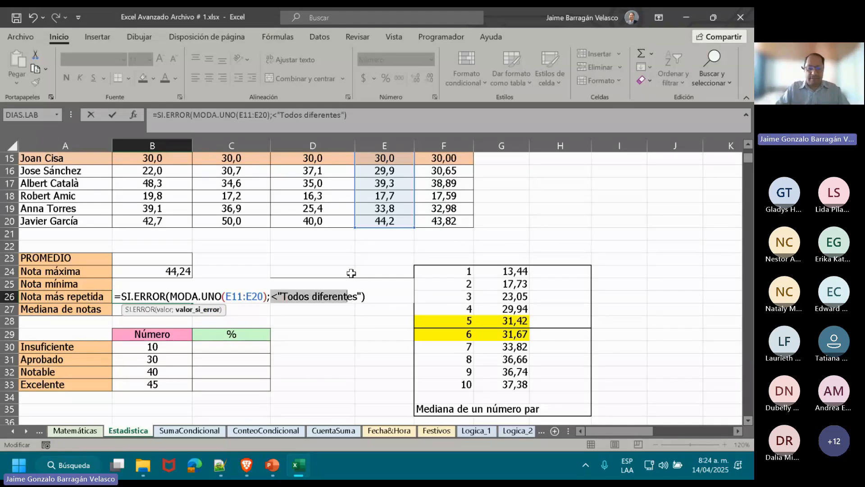
type("prome")
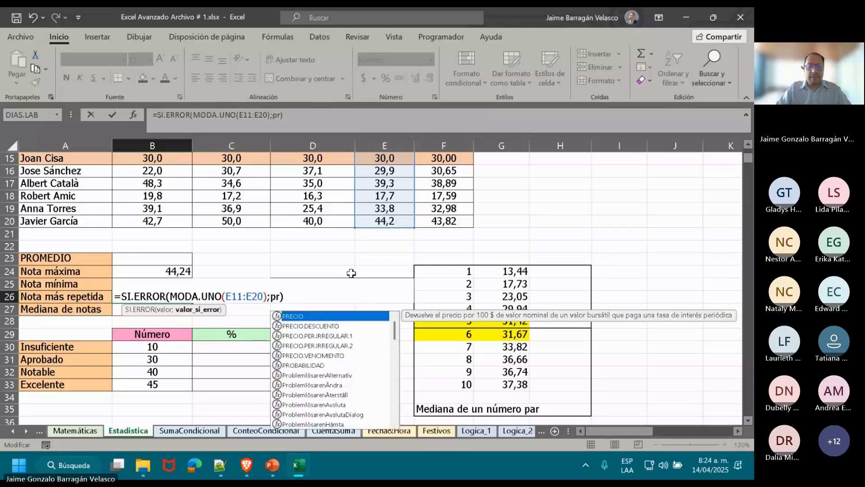
type("dio(")
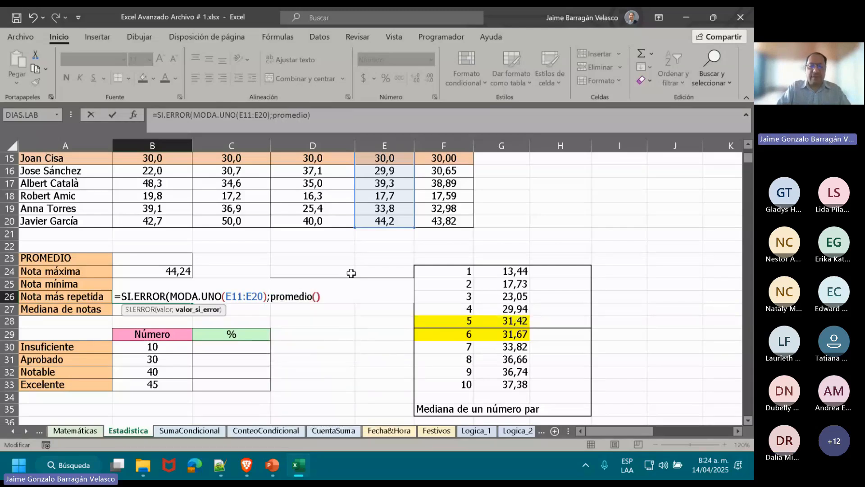
type("e11")
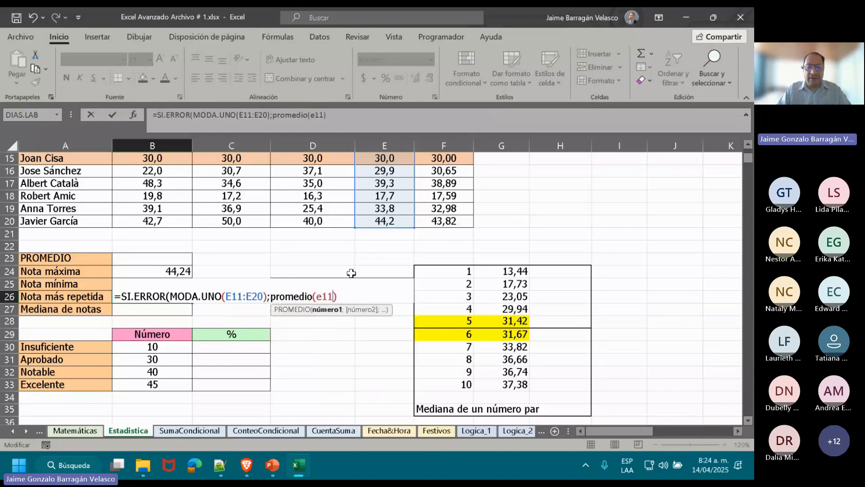
type(":")
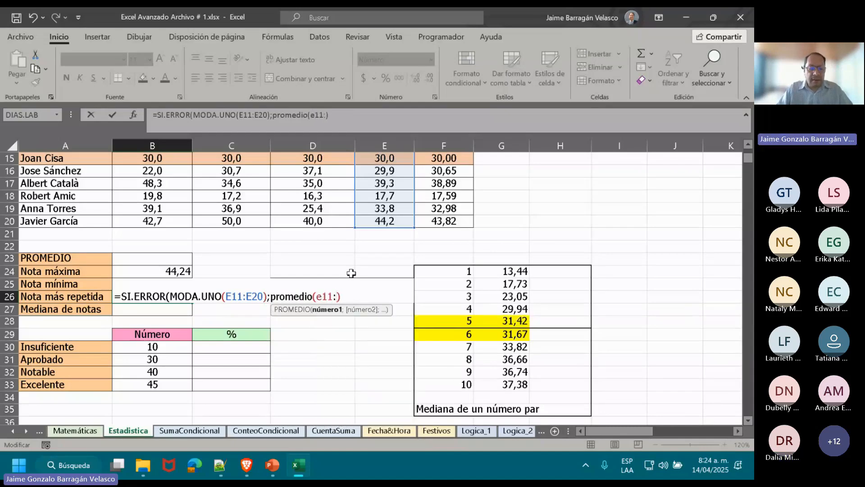
type("e20")
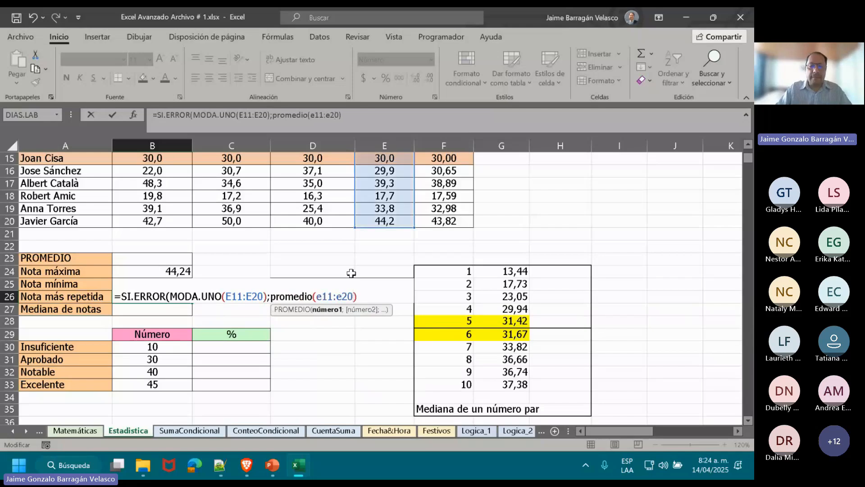
Join the text "Promedio= " in front of the promedio function with & and complete the B26 formula.
left_click(270, 296)
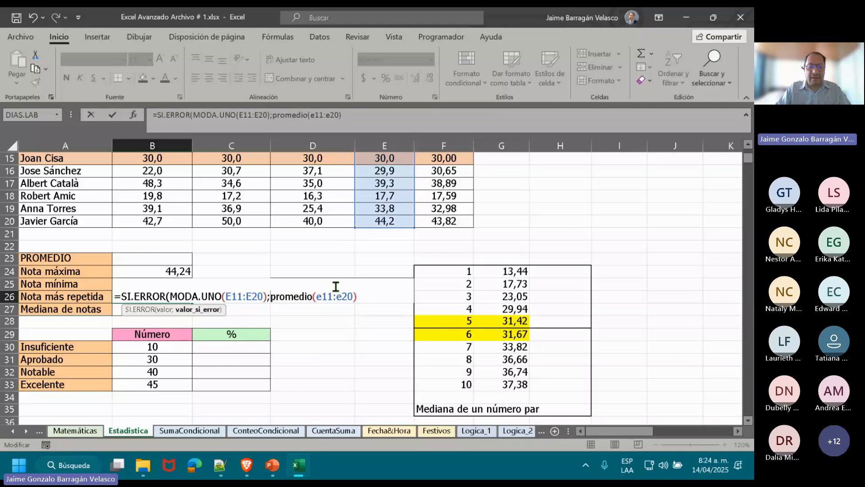
type("\"Prome")
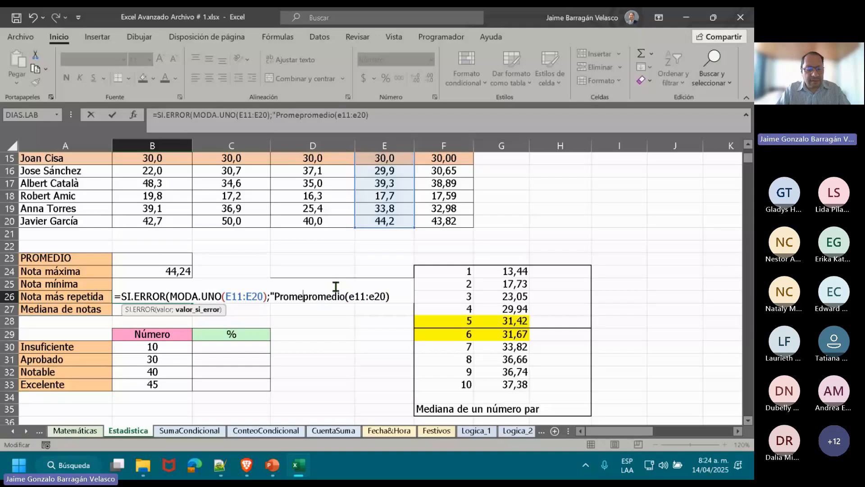
type("dio=")
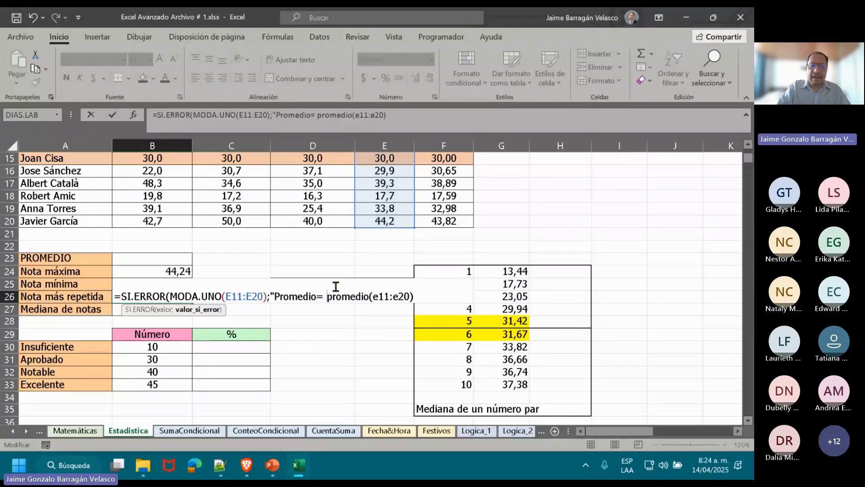
type(" \"&")
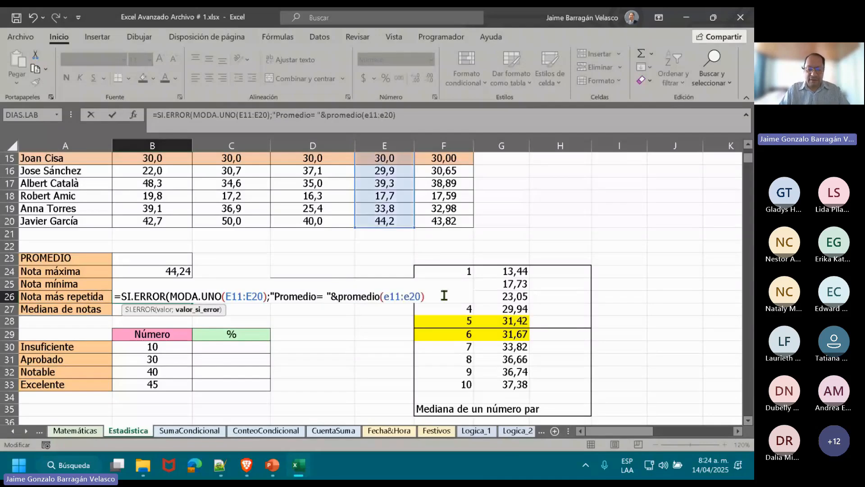
left_click(440, 295)
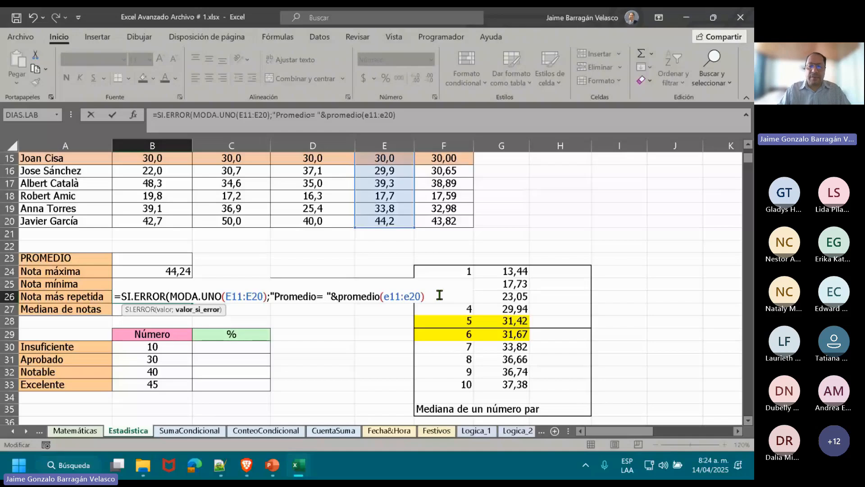
type(")")
key("Return")
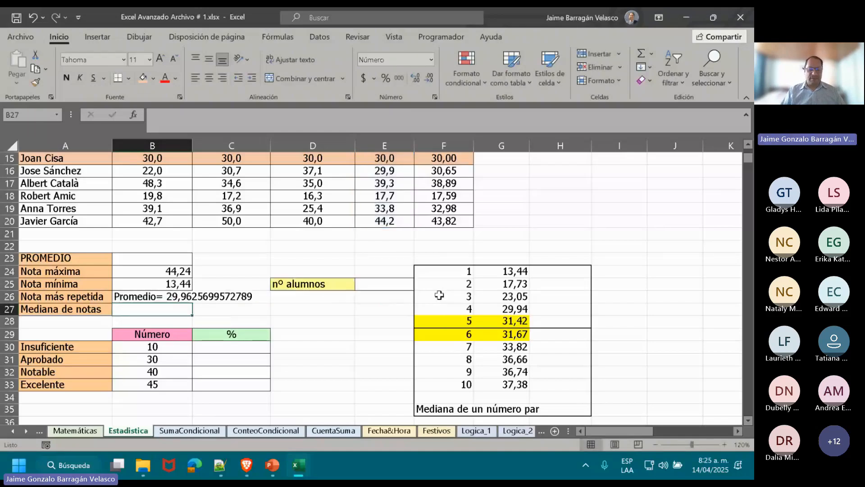
Open the B26 formula for editing at the point just before PROMEDIO(E11:E20).
left_click(131, 294)
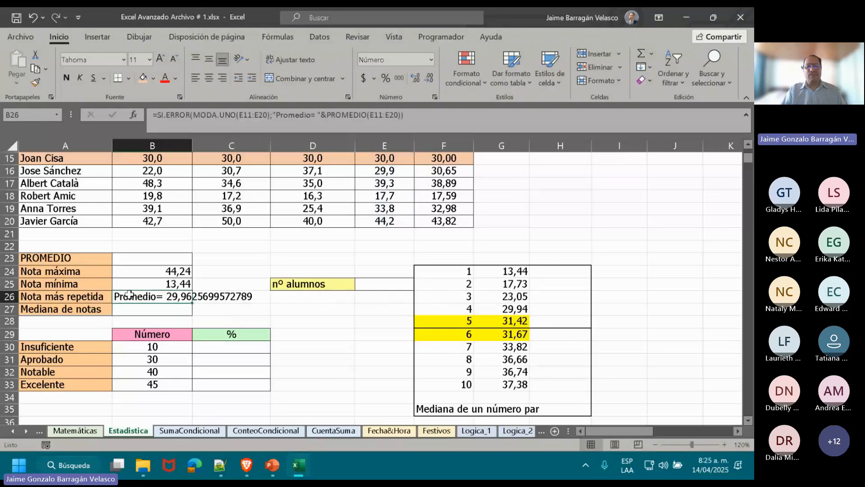
double_click(130, 294)
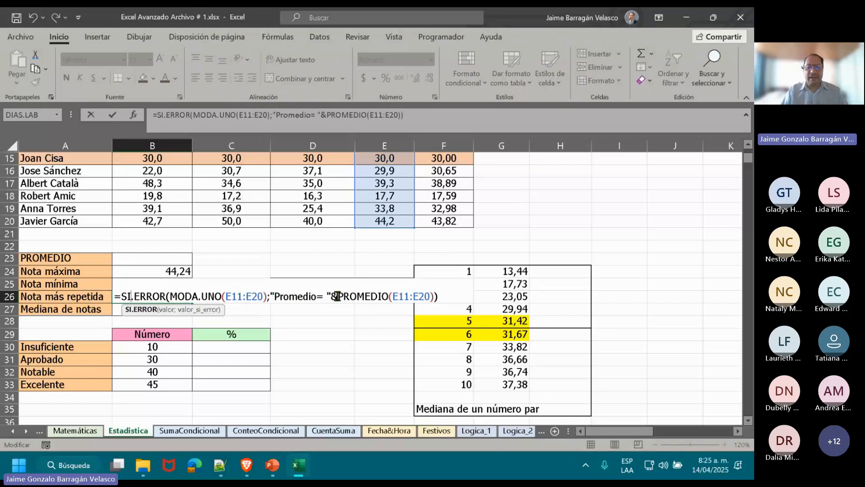
left_click(337, 296)
type("tr")
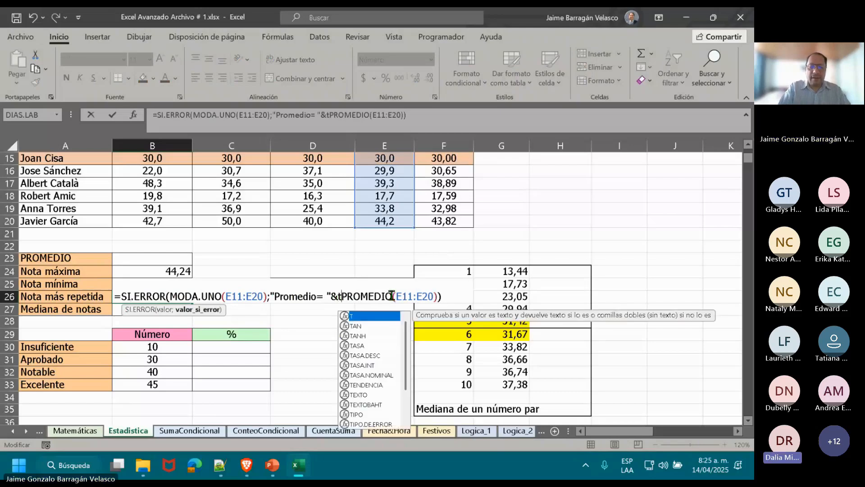
type("uncar")
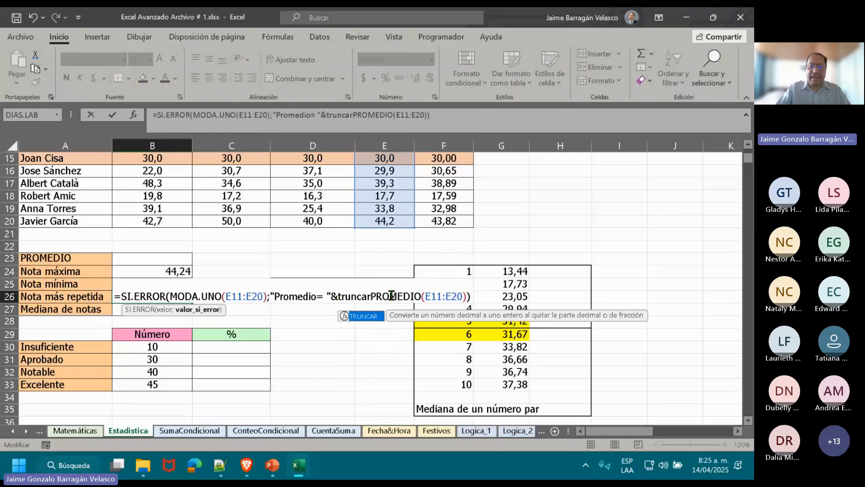
key("BackSpace")
key("BackSpace")
key("BackSpace")
key("BackSpace")
key("BackSpace")
key("BackSpace")
key("BackSpace")
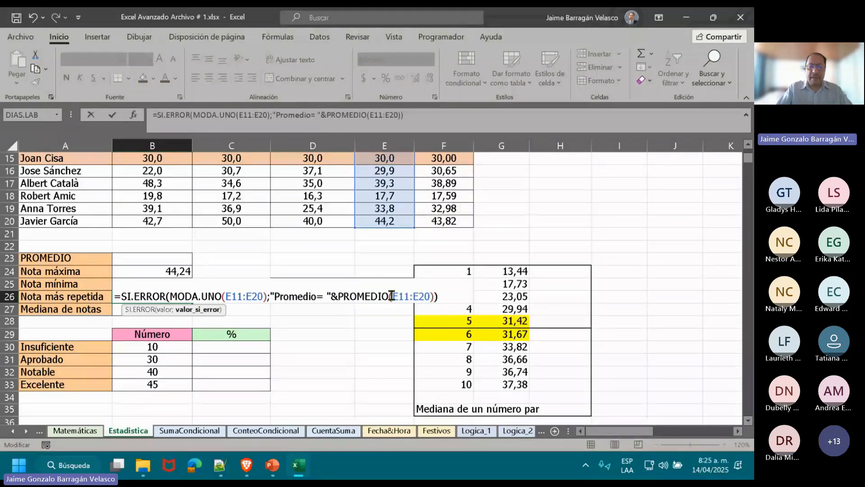
Wrap PROMEDIO(E11:E20) in the ENTERO function within the B26 formula, complete it and review the resulting formula.
type("entero(")
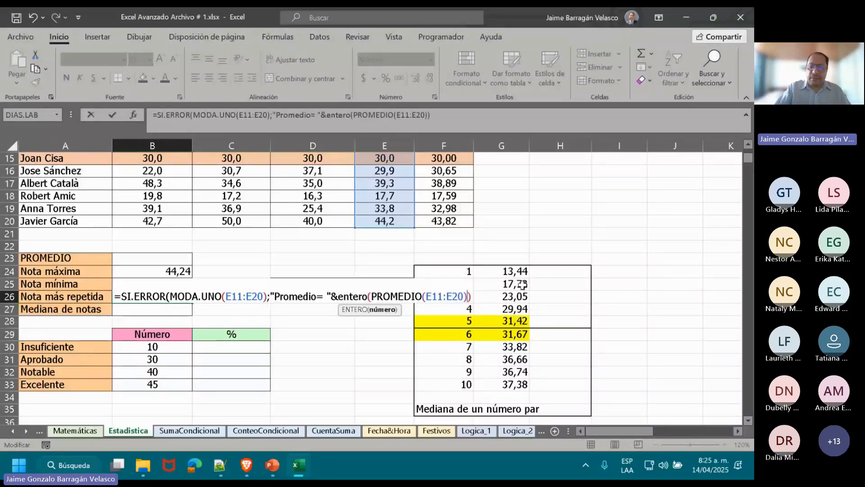
type(")")
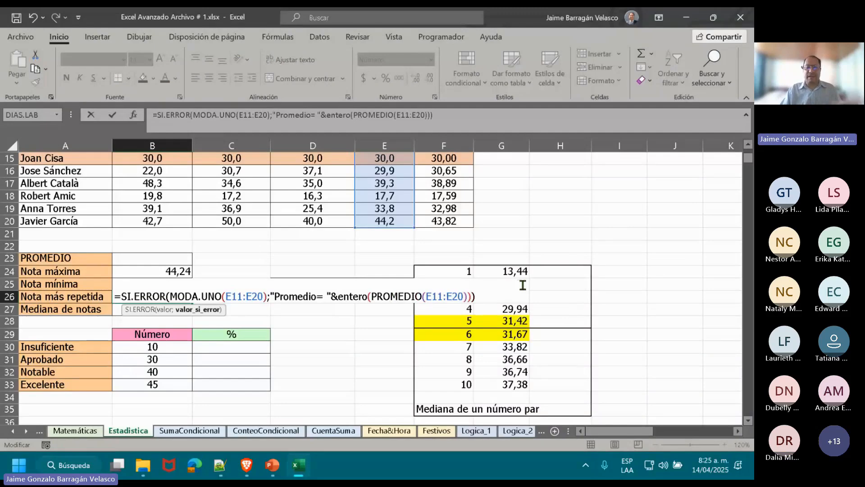
key("Return")
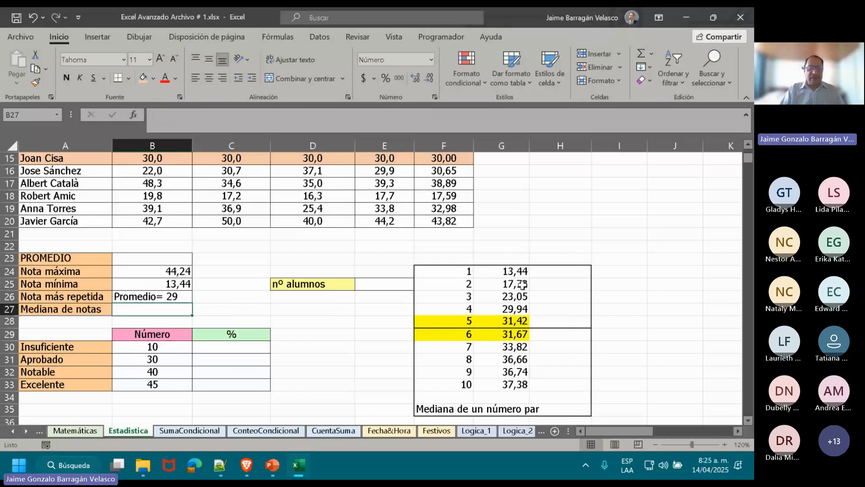
left_click(126, 295)
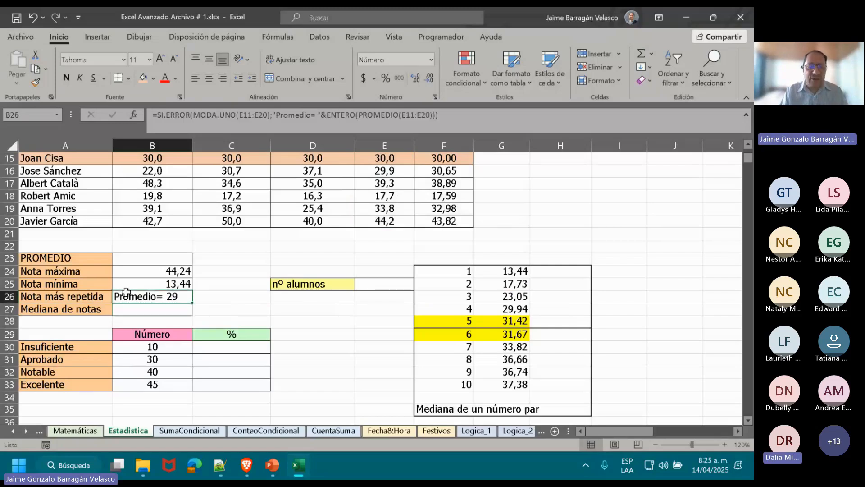
double_click(127, 294)
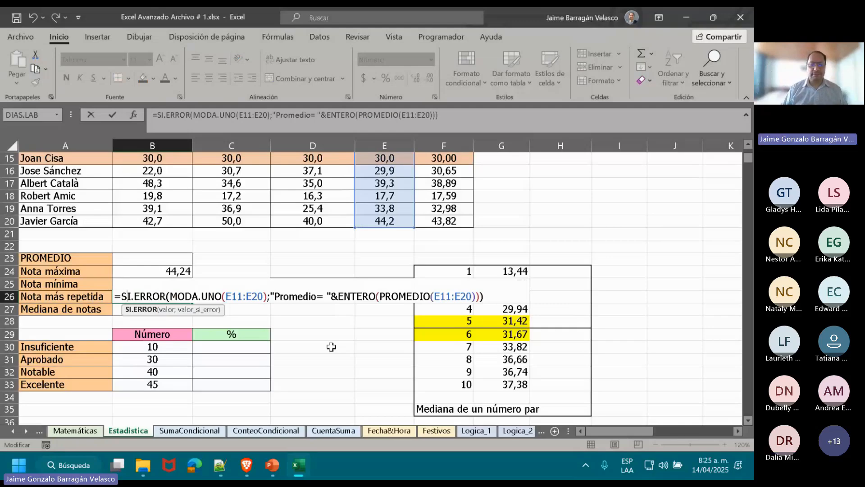
key("Return")
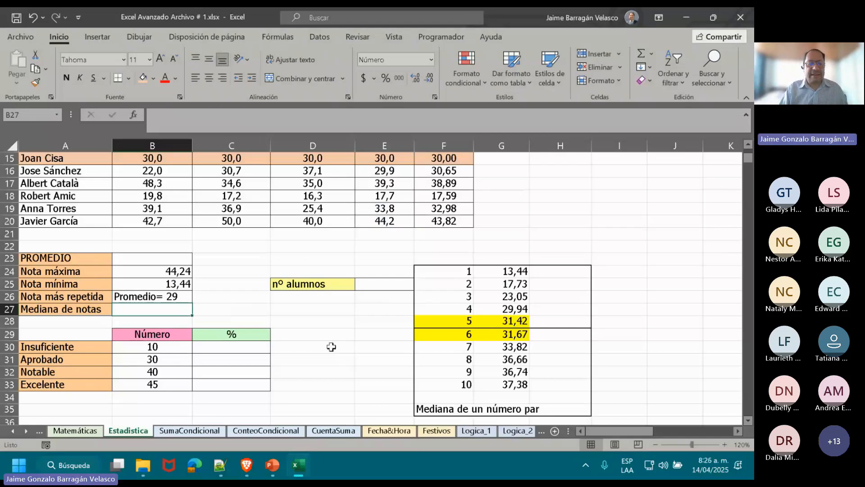
Align the content of cell B26 to the right.
left_click(158, 300)
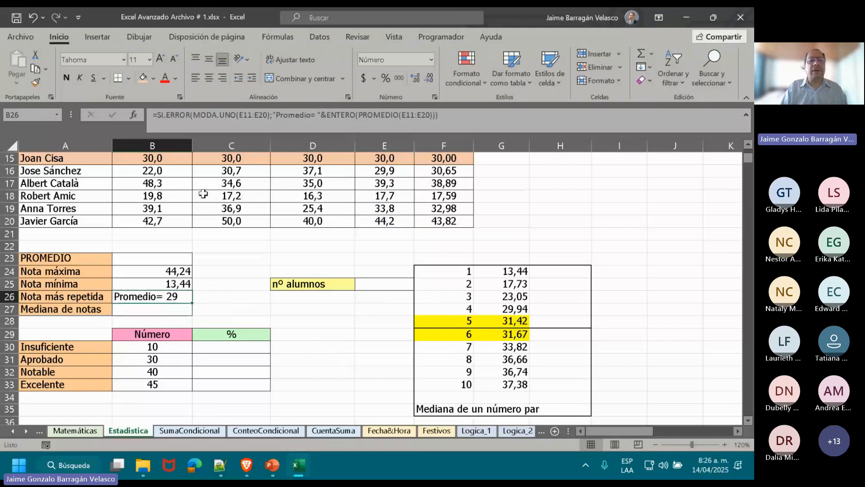
left_click(222, 78)
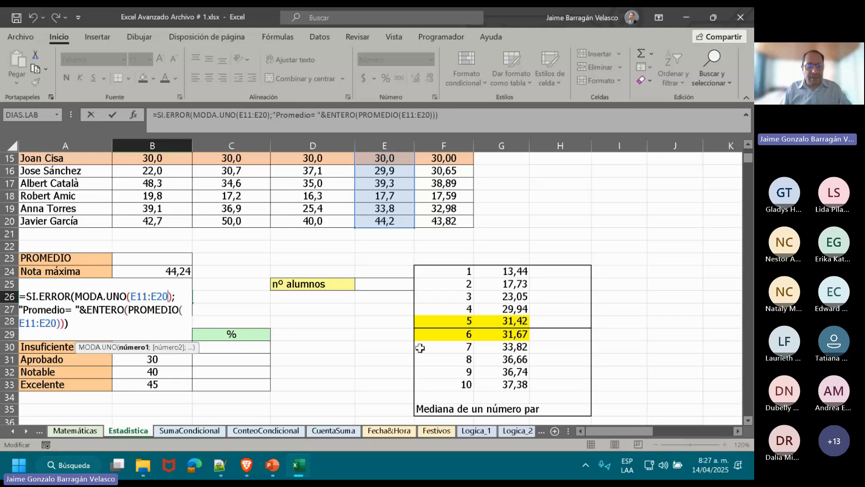
key("Return")
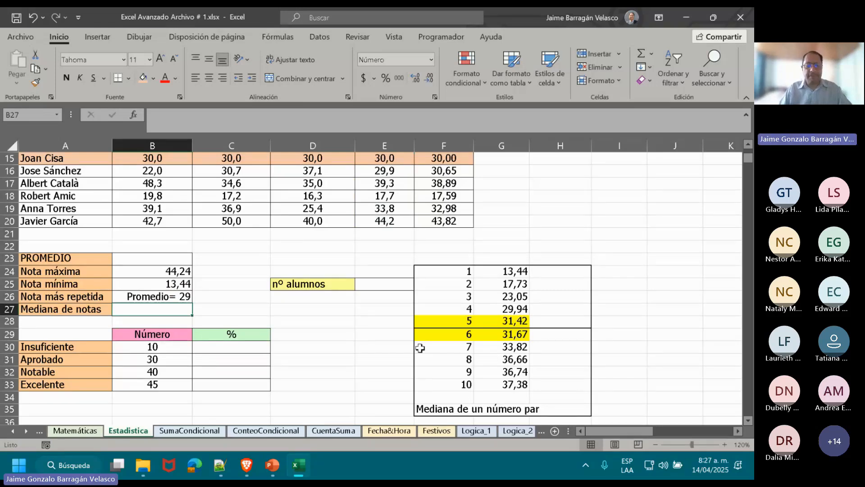
key("alt+Tab")
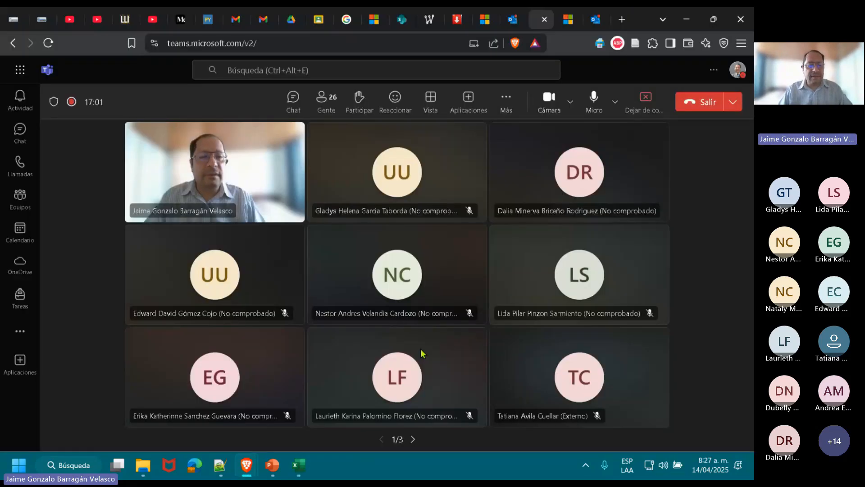
key("alt+Tab")
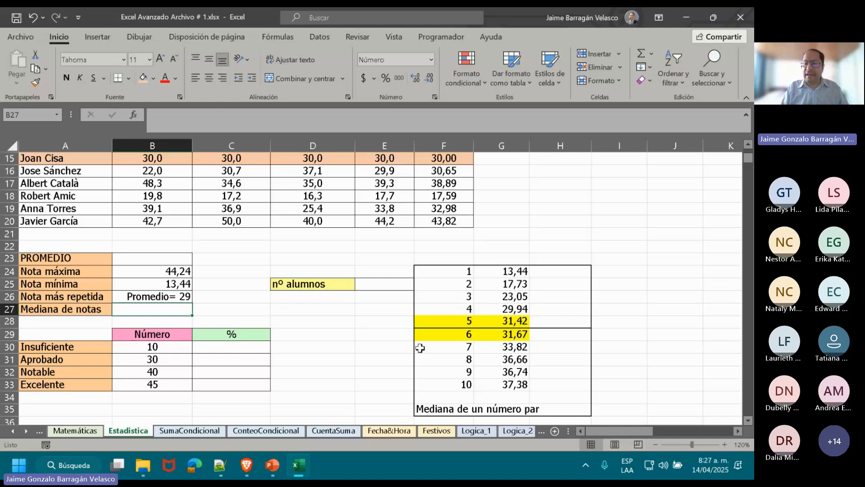
left_click(748, 145)
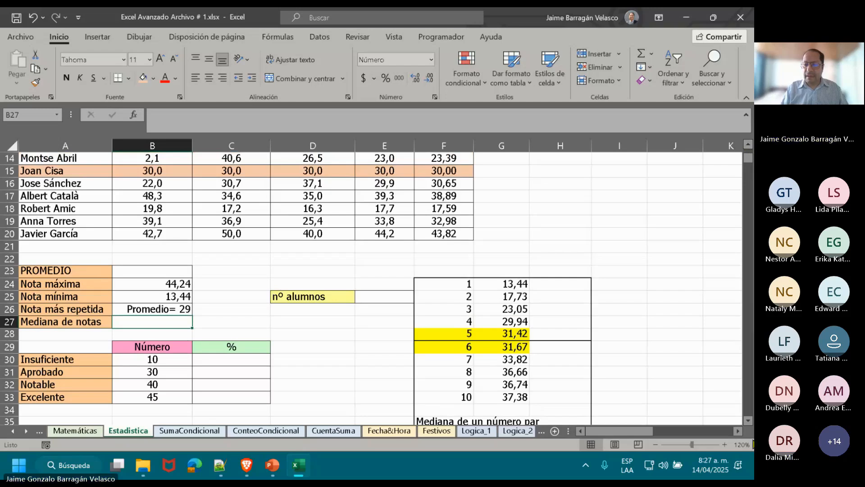
left_click(748, 421)
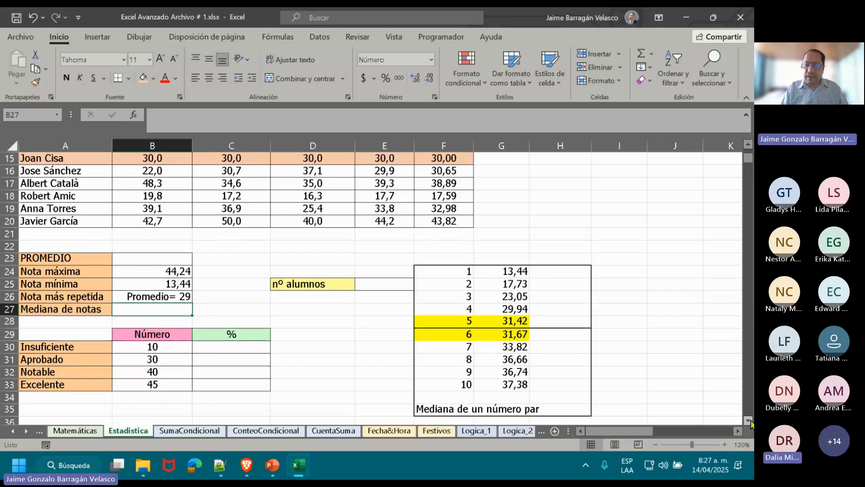
double_click(749, 421)
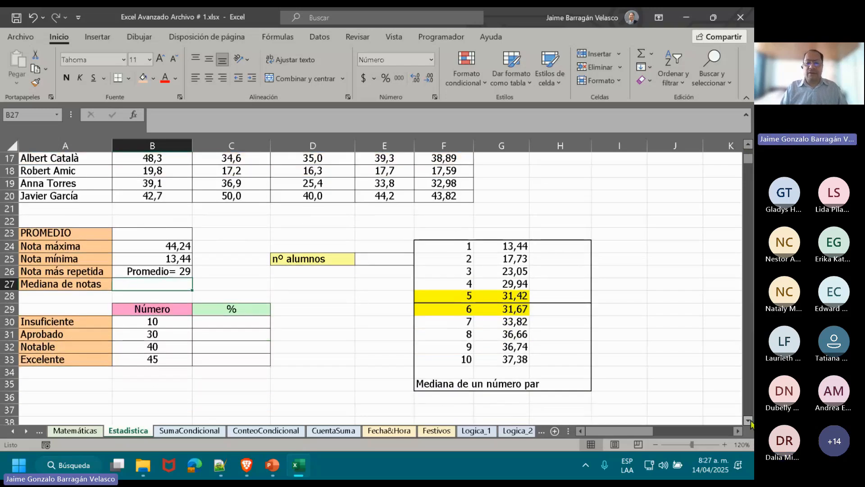
left_click(519, 249)
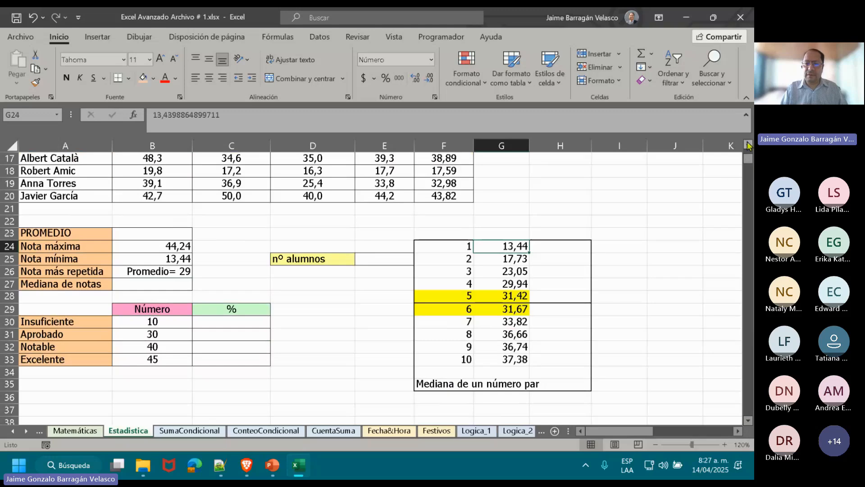
Copy the Porcentajes results in F11:F20 and paste them as values starting at I14.
scroll(748, 145, "up", 3)
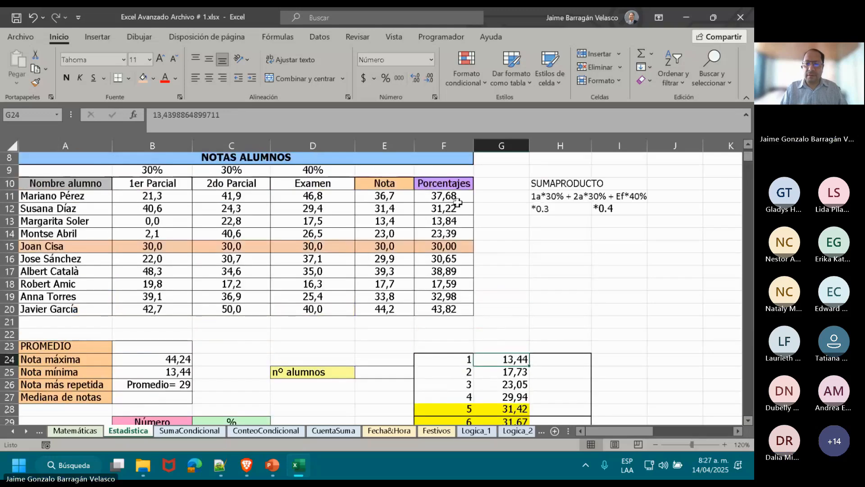
left_click(445, 196)
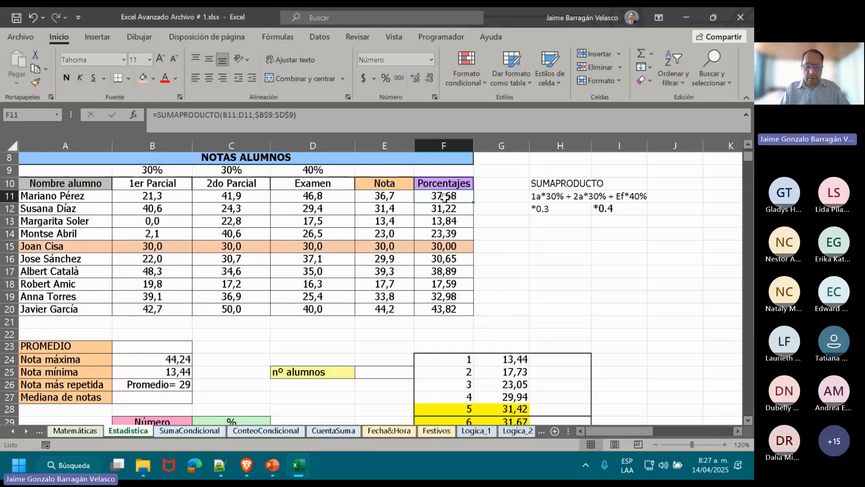
left_click_drag(445, 197, 429, 309)
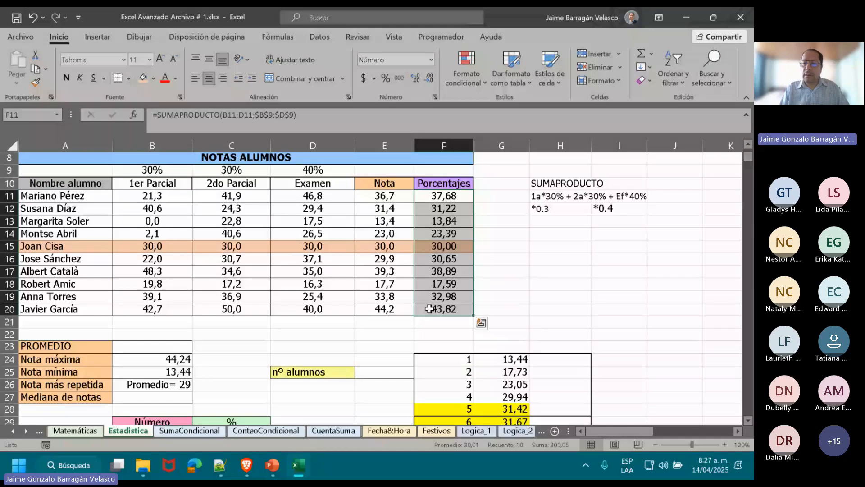
key("ctrl+c")
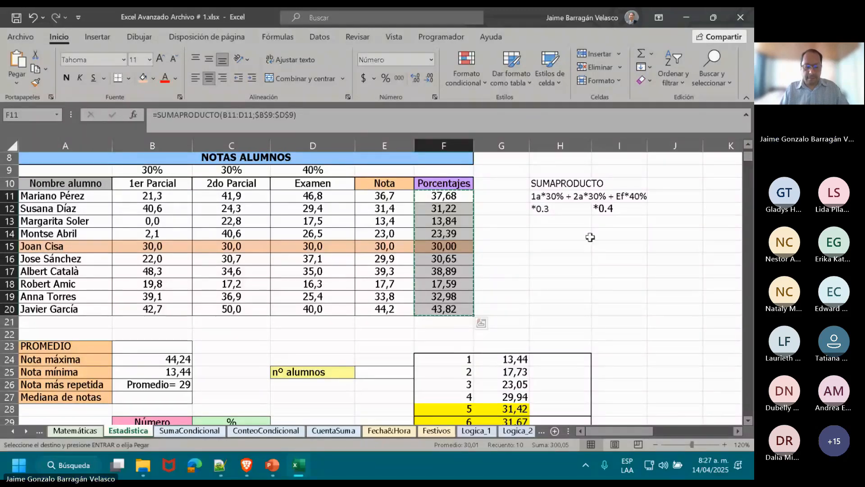
left_click(608, 234)
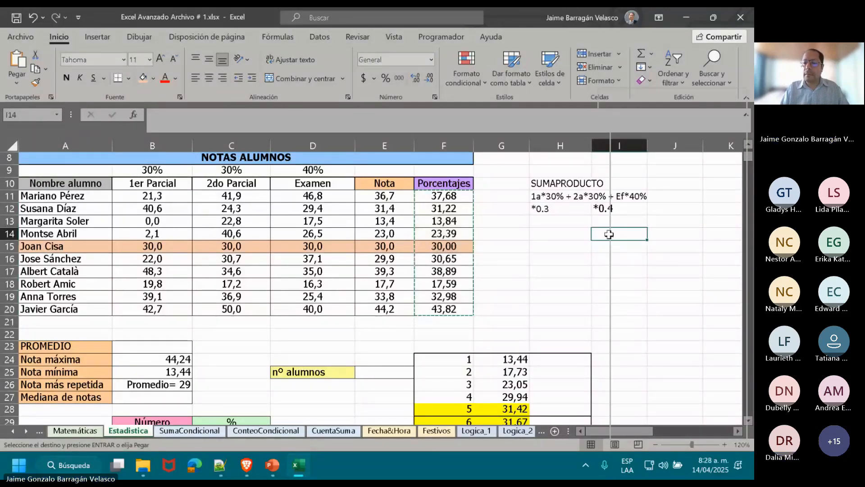
key("ctrl+v")
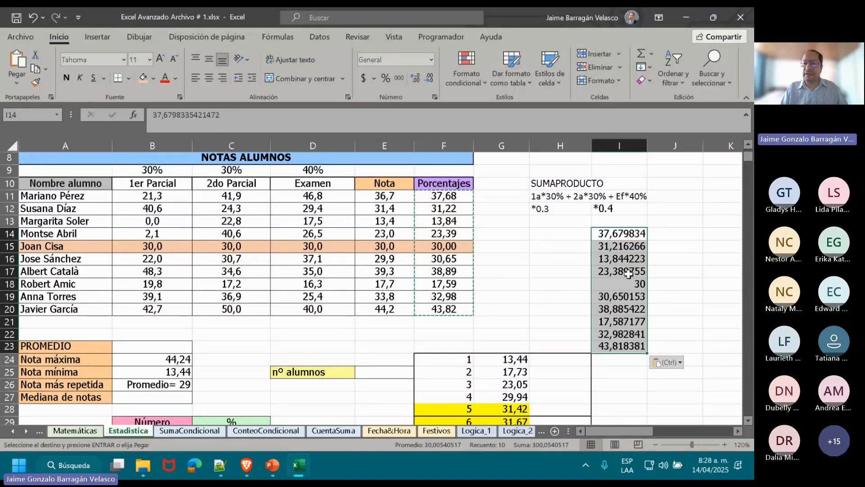
Reduce the pasted numbers in I14:I23 to one decimal place.
left_click(430, 78)
left_click(429, 78)
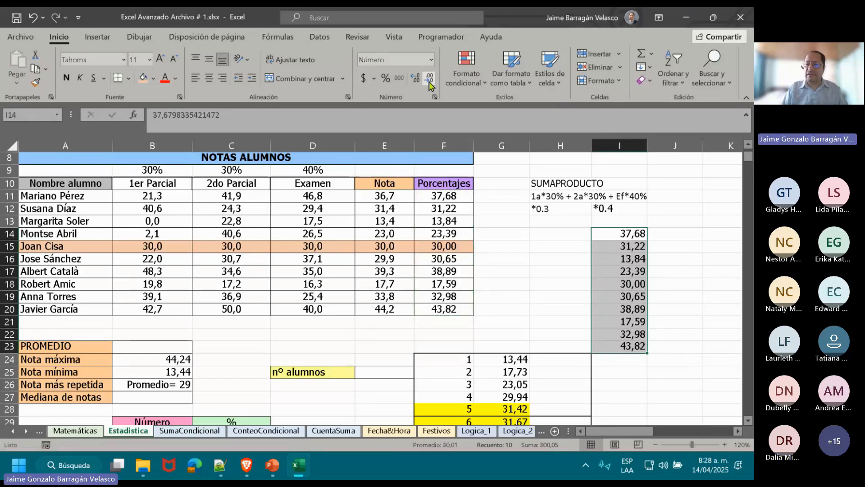
left_click(430, 83)
left_click(691, 259)
Go down the pasted list from I14 and delete its last value in I23.
left_click(633, 235)
key("shift+Down")
key("shift+Down")
key("shift+Down")
key("shift+Down")
key("shift+Down")
key("shift+Down")
key("shift+Down")
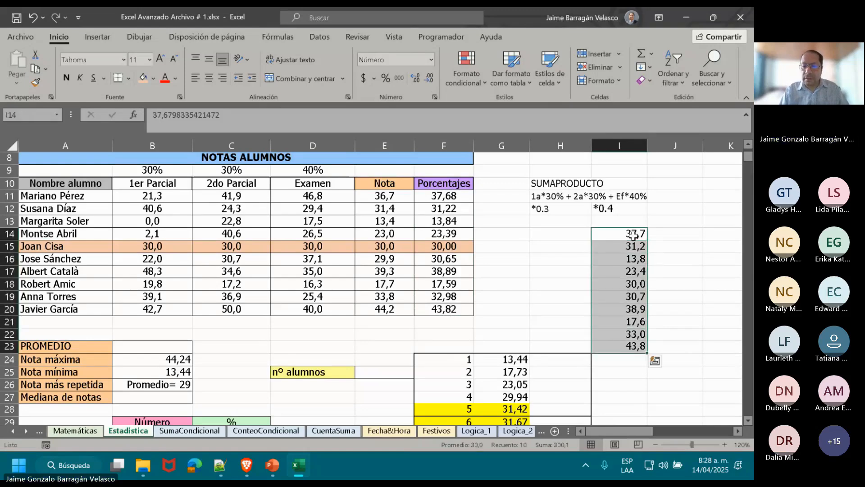
key("Down")
key("Down")
key("Down")
key("Down")
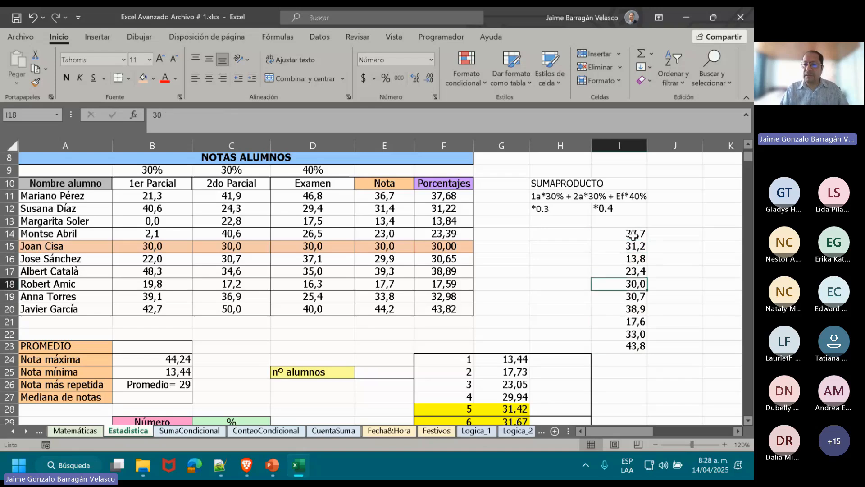
key("Down")
key("Down")
key("Down")
key("Down")
key("Down")
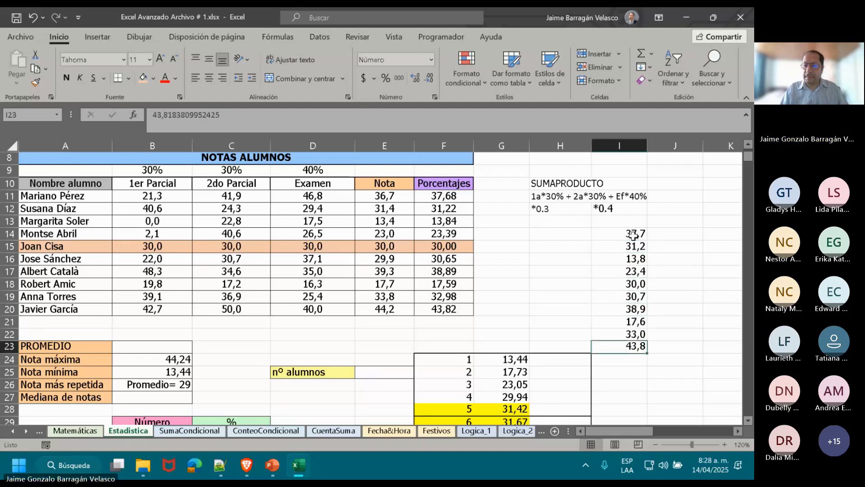
key("Delete")
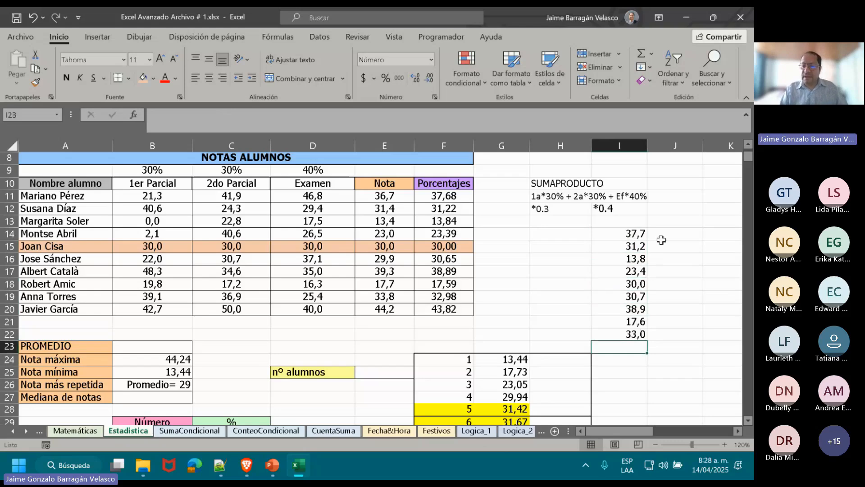
Calculate the median of the values in I14:I22 in cell H17 with the MEDIANA function.
left_click(621, 238)
left_click_drag(621, 238, 629, 334)
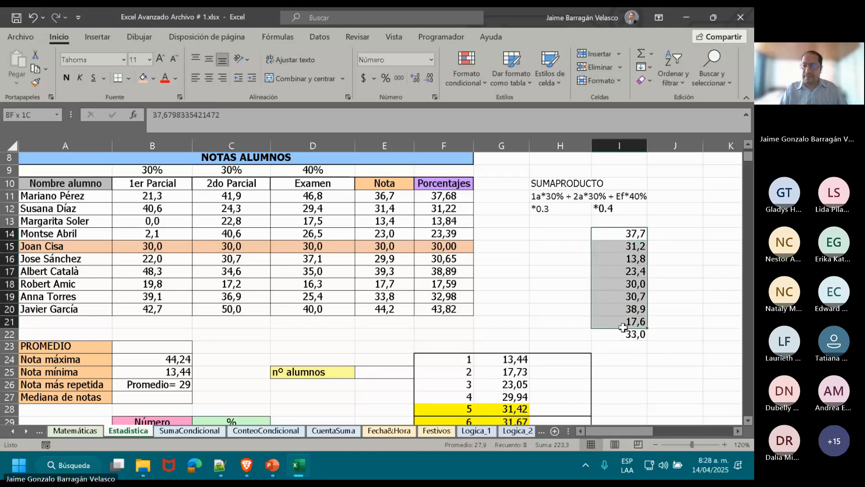
left_click(538, 274)
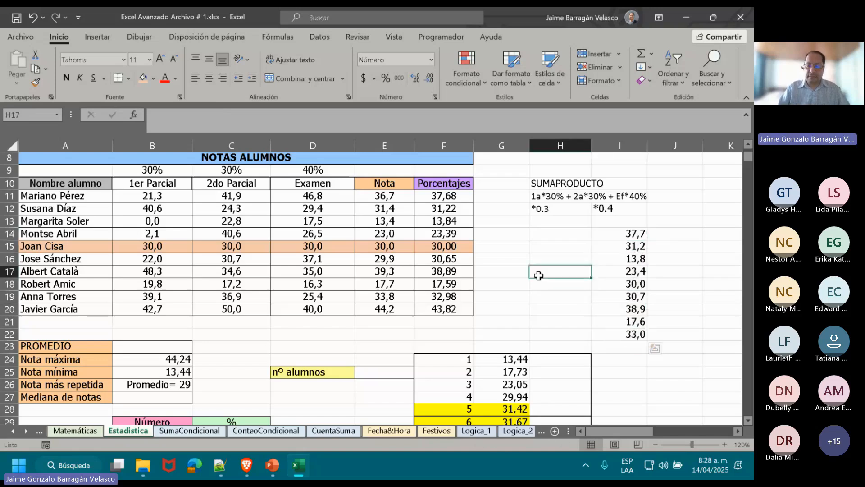
type("=me")
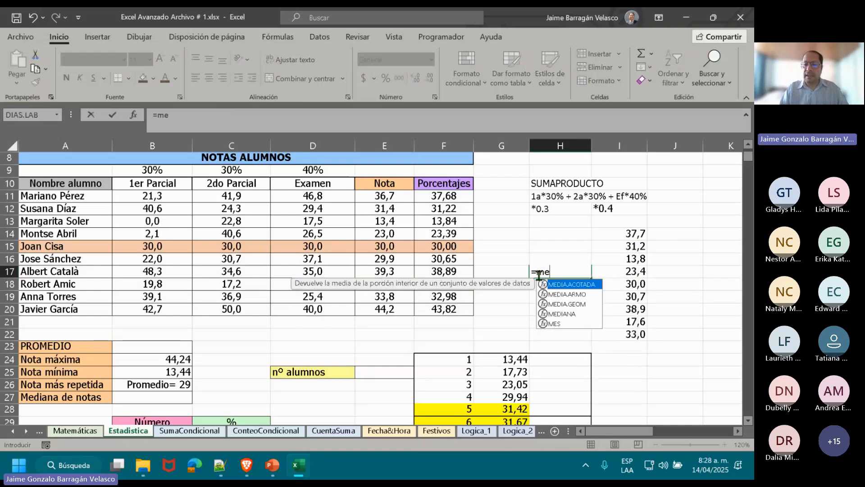
double_click(562, 314)
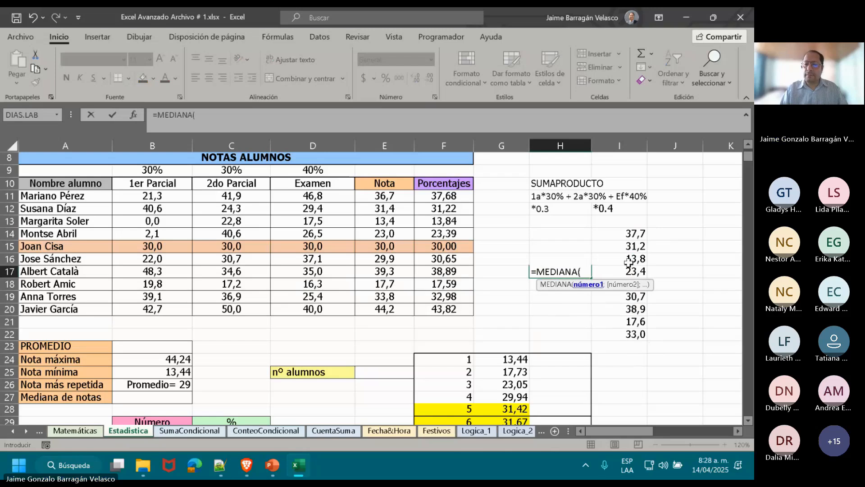
left_click_drag(639, 231, 630, 332)
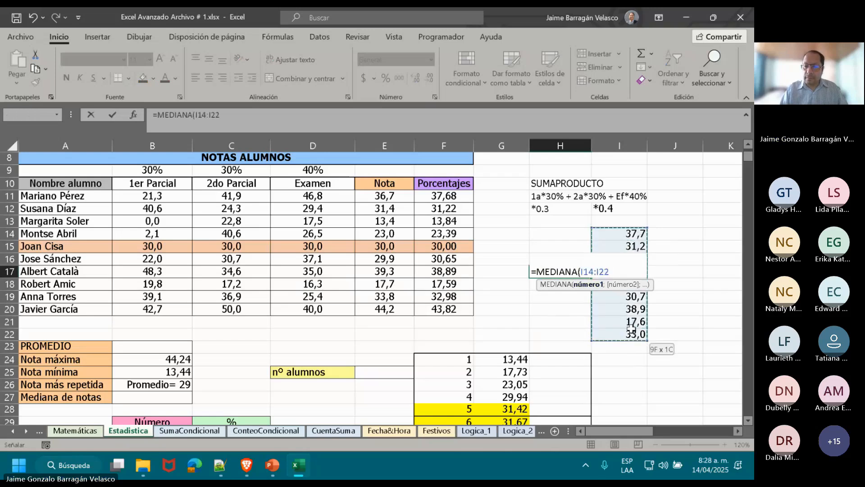
key("Return")
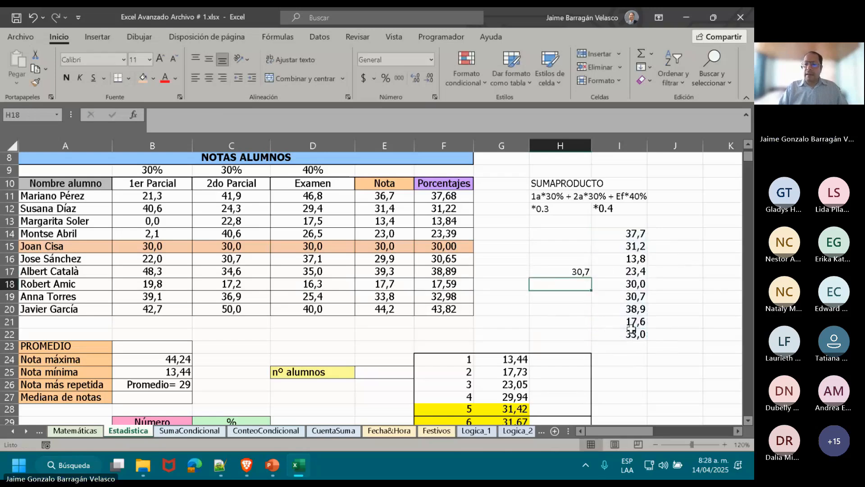
Sort the copied grades in I14:I22 from smallest to largest, keeping the sort within the current selection.
key("Right")
key("Down")
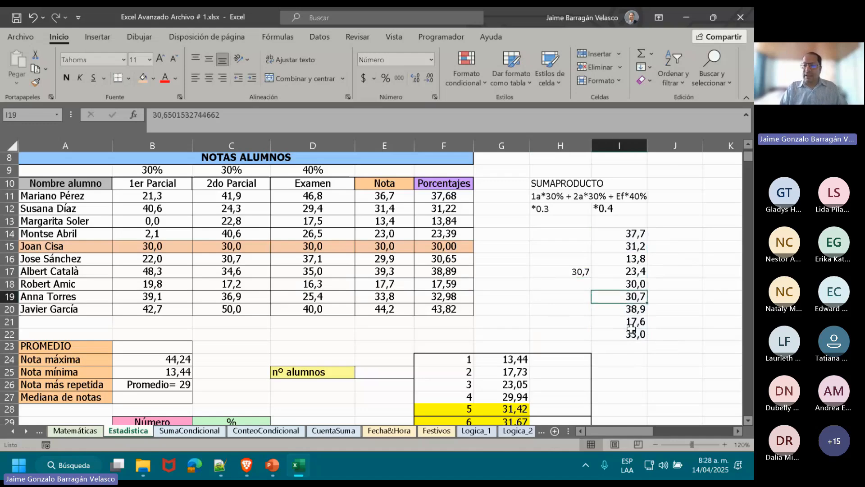
key("Down")
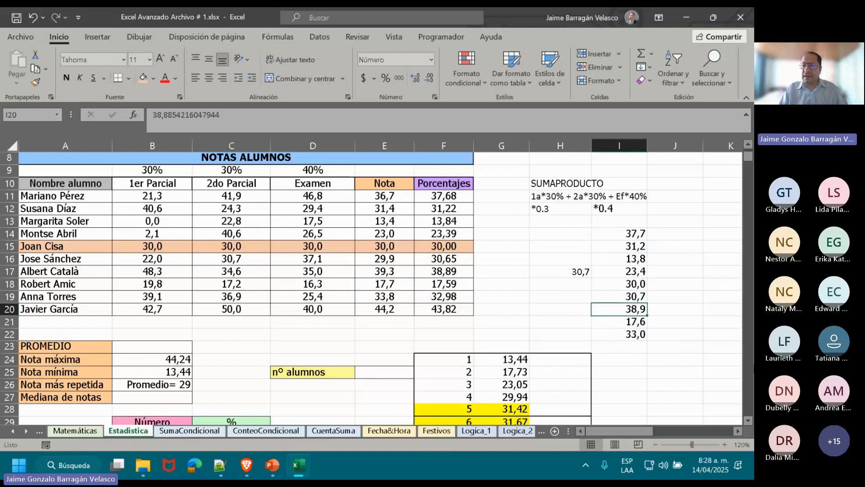
key("Up")
key("Up")
key("Up")
key("Up")
key("Up")
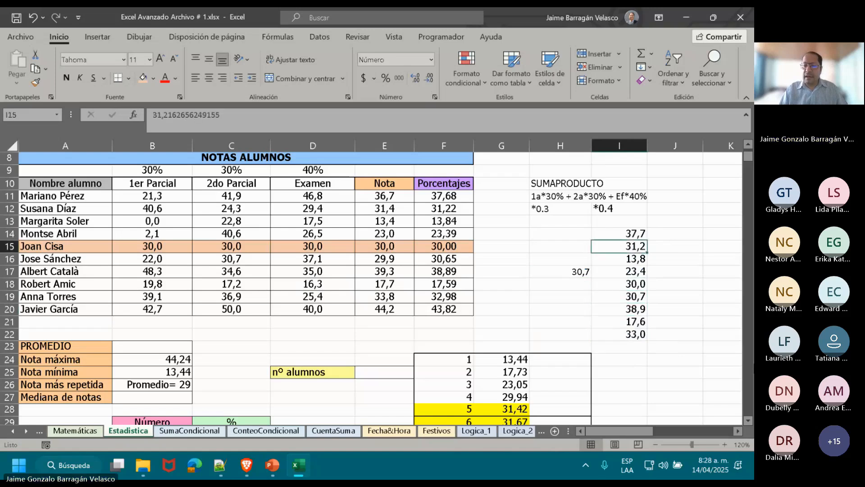
key("Up")
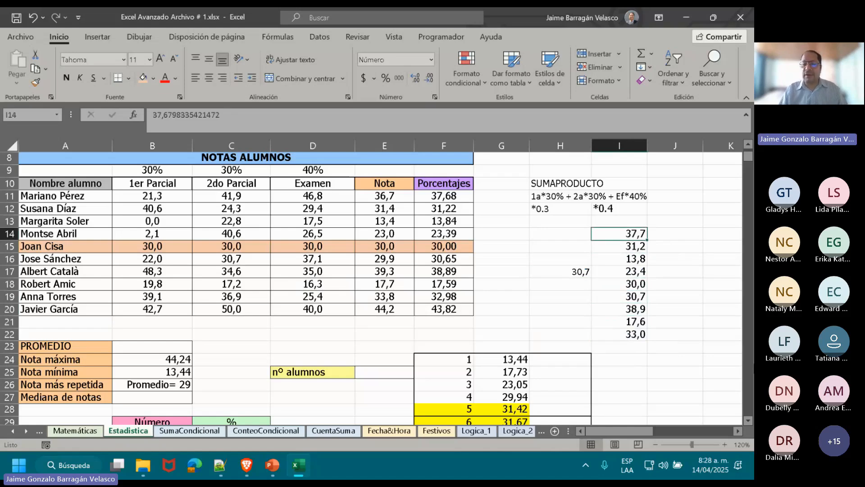
key("shift+Down")
key("shift+Down")
key("shift+Down")
key("shift+Down")
key("shift+Down")
key("shift+Down")
key("shift+Down")
key("shift+Down")
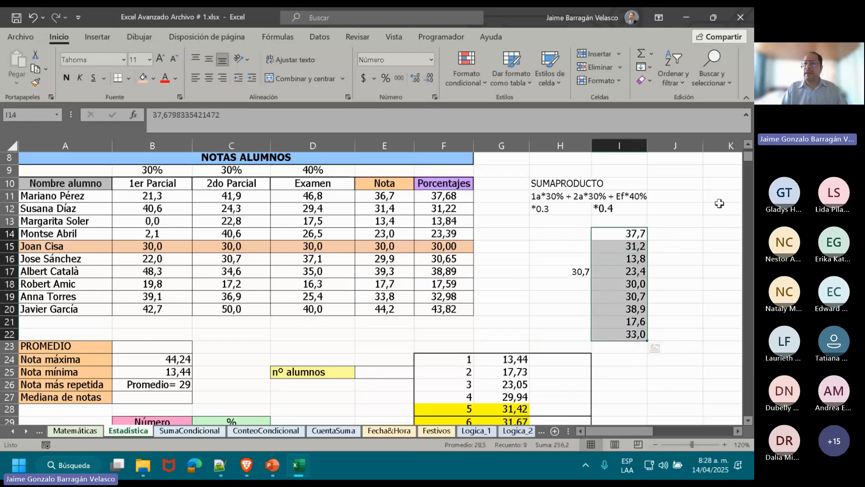
left_click(688, 83)
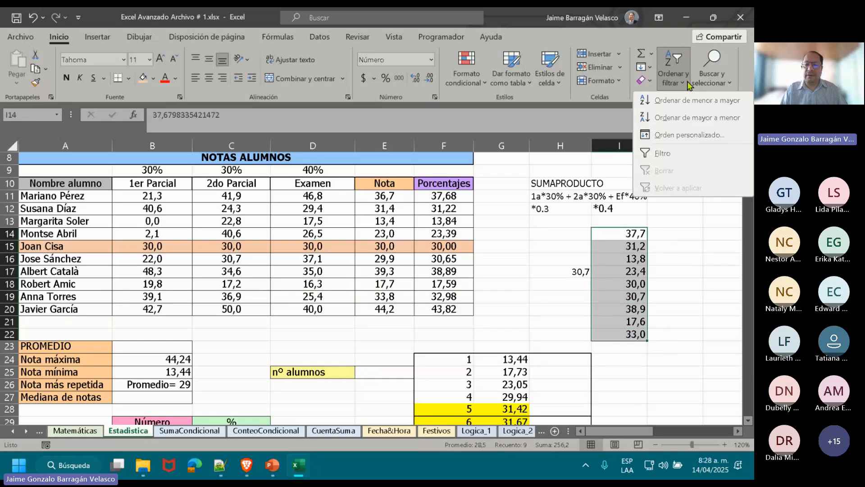
left_click(697, 100)
left_click(397, 238)
left_click(549, 261)
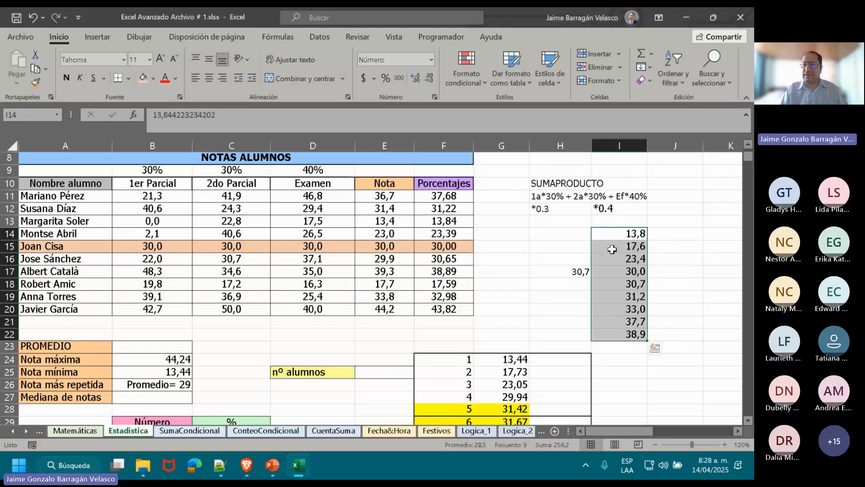
Count down the sorted list to its middle value in I18 and fill that cell with light orange.
left_click(619, 233)
key("Down")
key("Down")
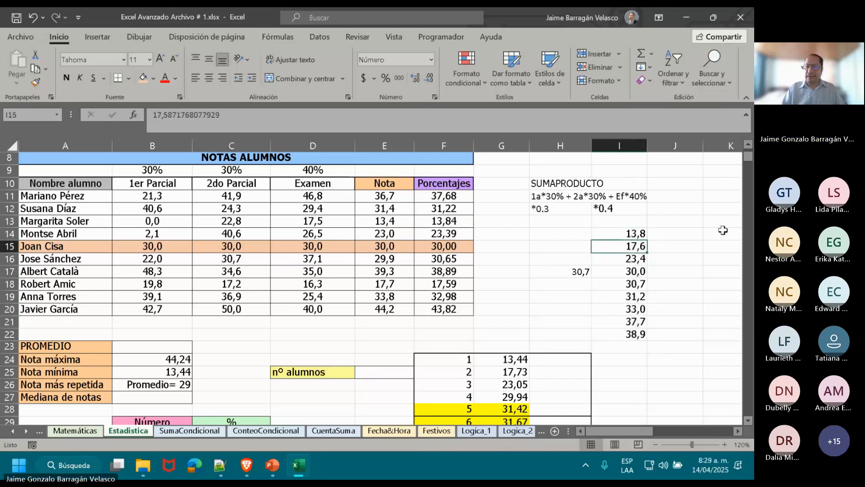
key("Down")
key("Down")
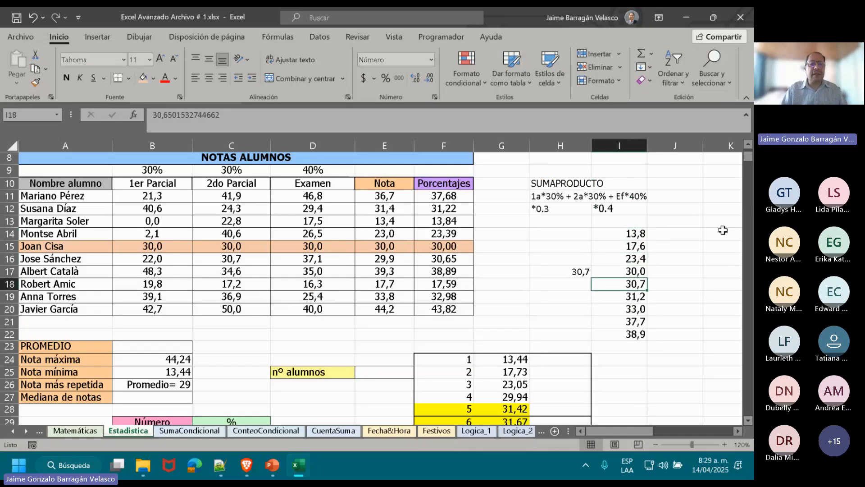
left_click(143, 83)
Go through the sorted values above and below the highlighted middle cell I18.
key("Up")
key("Up")
key("Up")
key("Up")
key("Down")
key("Down")
key("Down")
key("Down")
key("Down")
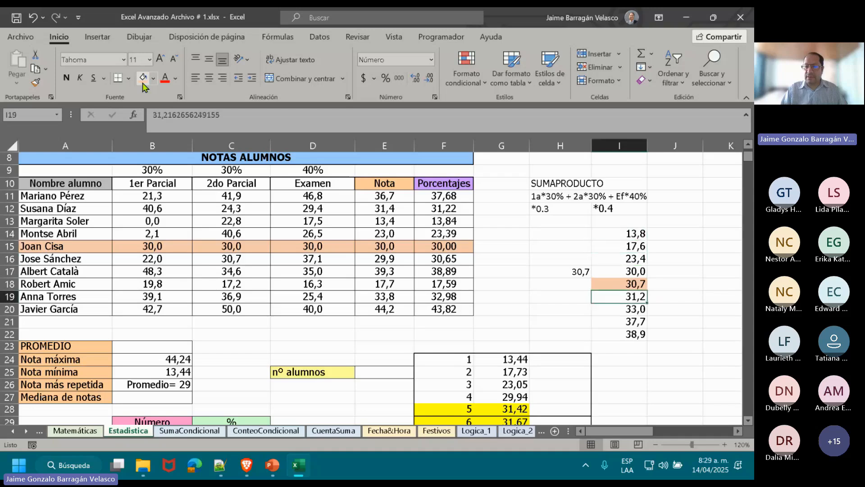
key("Down")
key("Down")
key("Down")
key("Up")
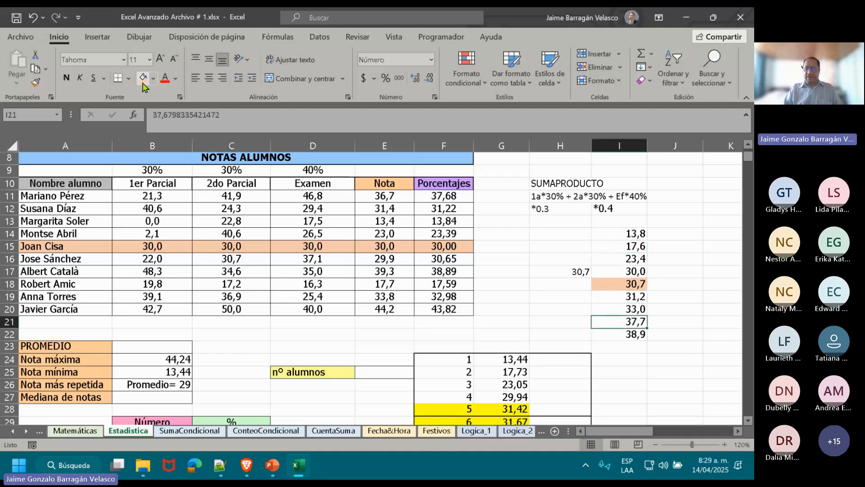
key("Up")
key("Up")
key("Up")
key("Up")
Move the median formula from H17 to H18, beside the highlighted middle value.
key("Left")
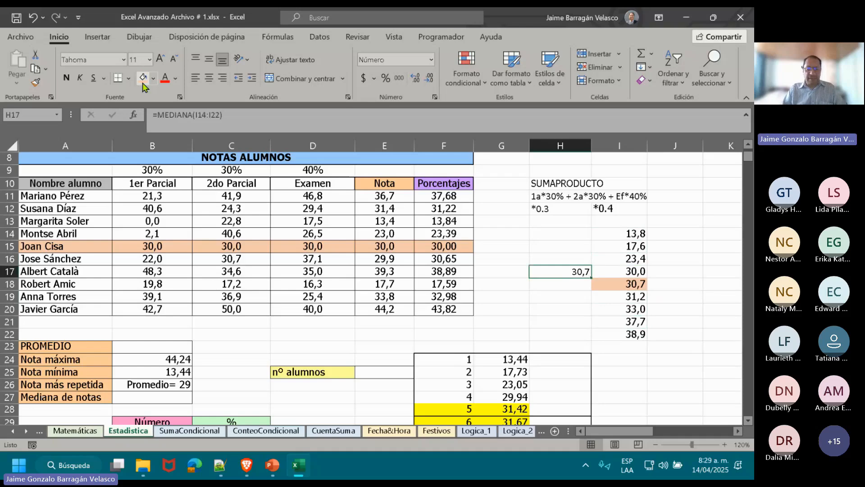
key("ctrl+c")
key("Down")
key("Return")
Review the sorted grades again from I14 down to I22 to show how they surround the middle value.
key("Right")
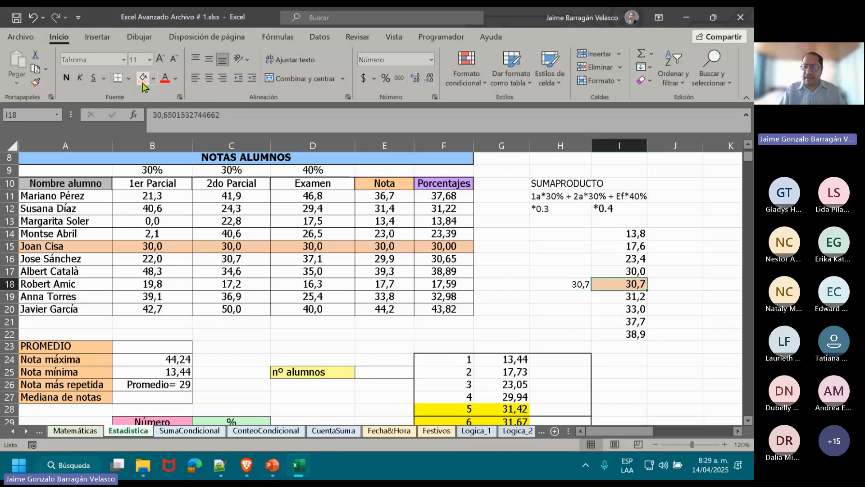
key("Up")
key("Up")
key("Up")
key("Up")
key("Up")
key("Down")
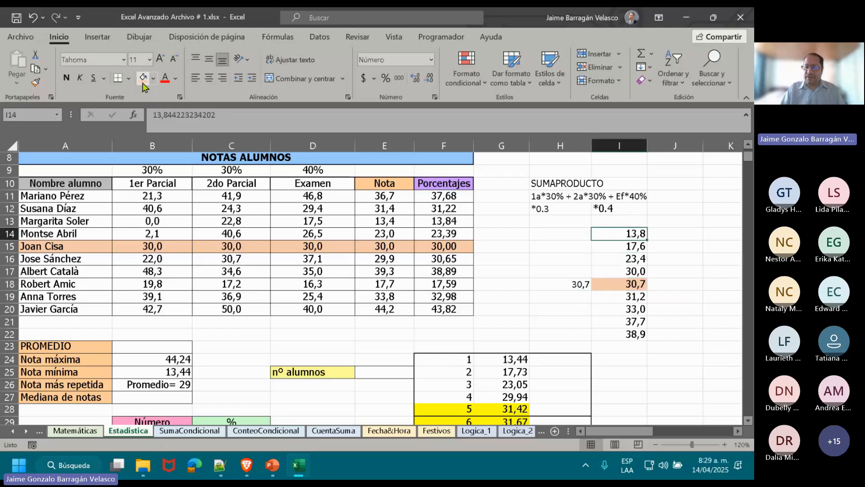
key("Down")
key("Down")
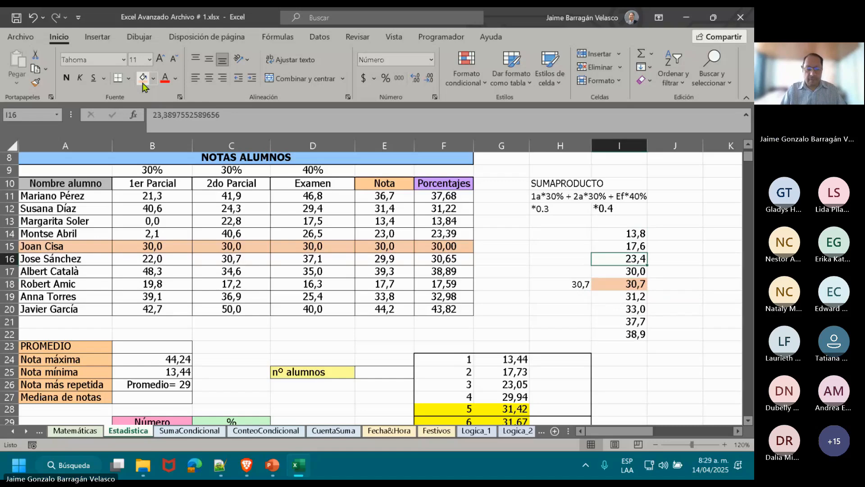
key("Down")
key("Up")
key("Up")
key("Up")
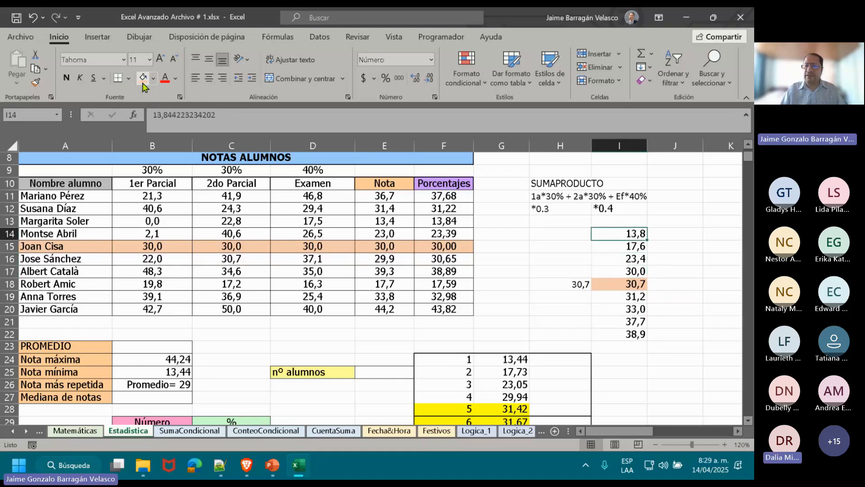
key("shift+Down")
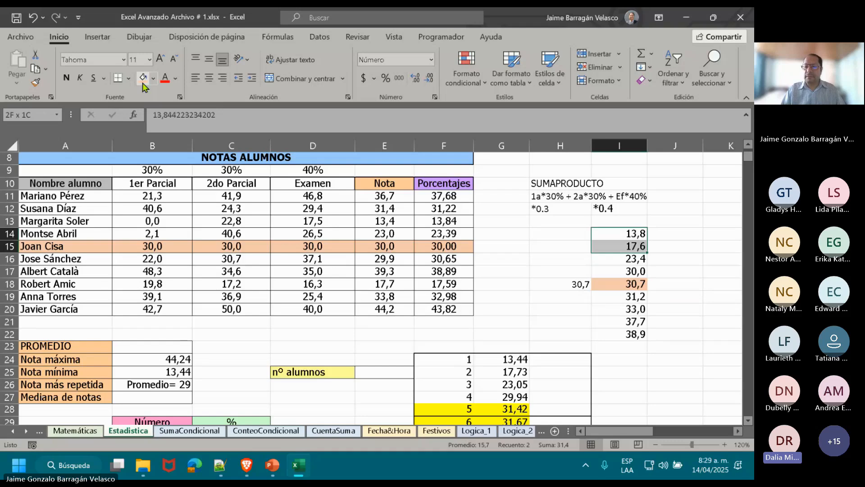
key("ctrl+shift+Down")
Check the Teams meeting in the browser and return to the Excel workbook.
key("alt+Tab")
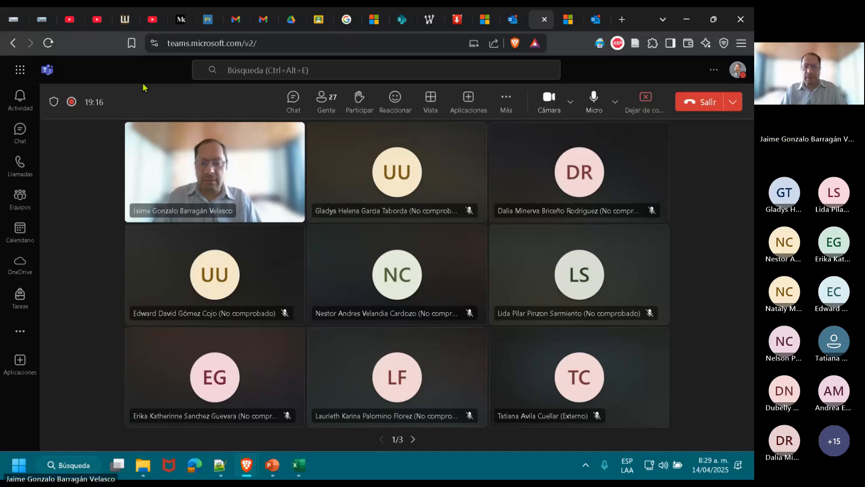
key("alt+Tab")
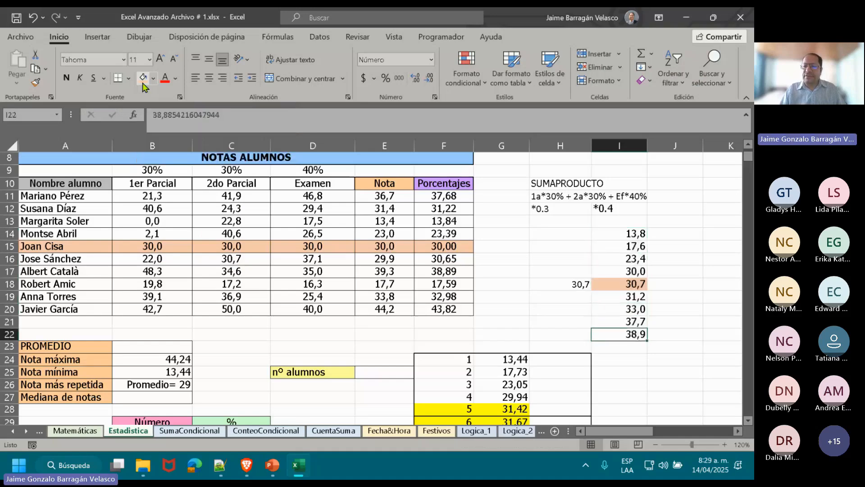
Go to the even-sized example list in F24:G33 and select its two middle values in G28:G29.
key("Down")
key("Down")
key("Down")
key("Down")
key("Down")
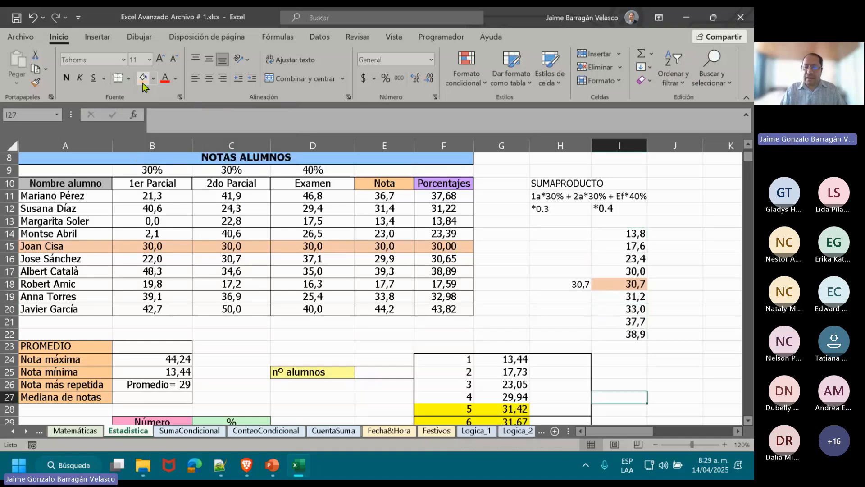
key("Down")
key("Left")
key("Down")
key("Down")
key("Down")
key("Down")
key("Down")
key("Down")
key("Down")
key("Down")
key("Down")
key("Down")
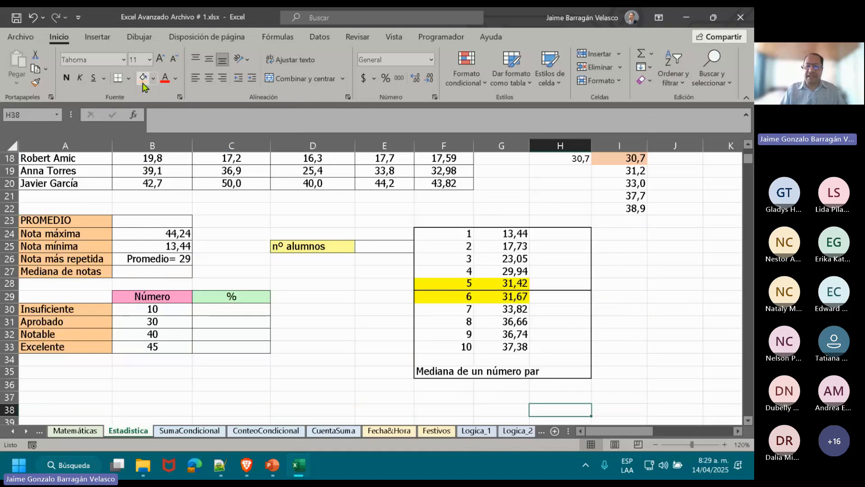
key("Left")
key("Up")
key("Up")
key("Up")
key("Up")
key("Up")
key("Up")
key("Up")
key("Up")
key("Up")
key("Up")
key("Up")
key("Up")
key("Up")
key("Up")
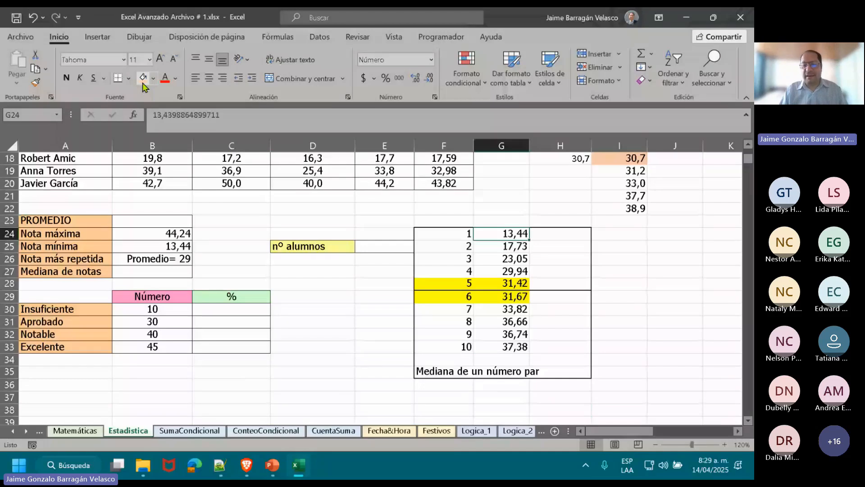
key("Down")
key("Down")
key("Down")
key("Down")
key("shift+Down")
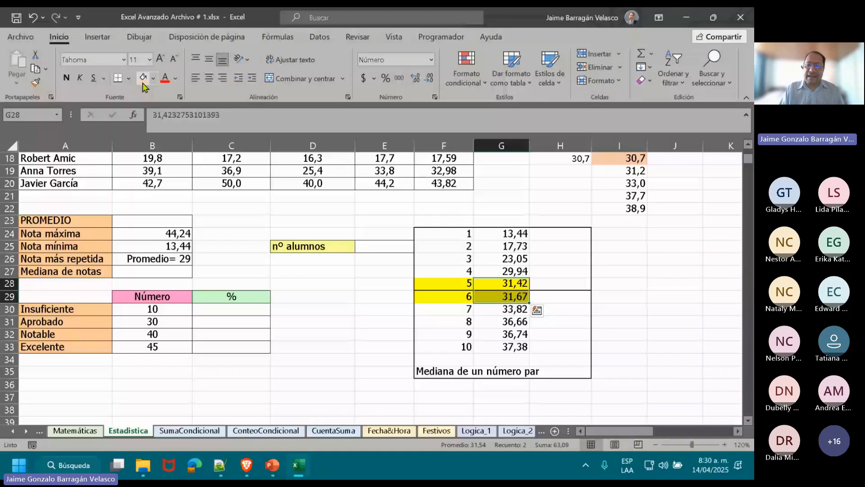
Examine the values around the two highlighted middle grades, including G27 and the upper group G30:G33.
left_click(513, 282)
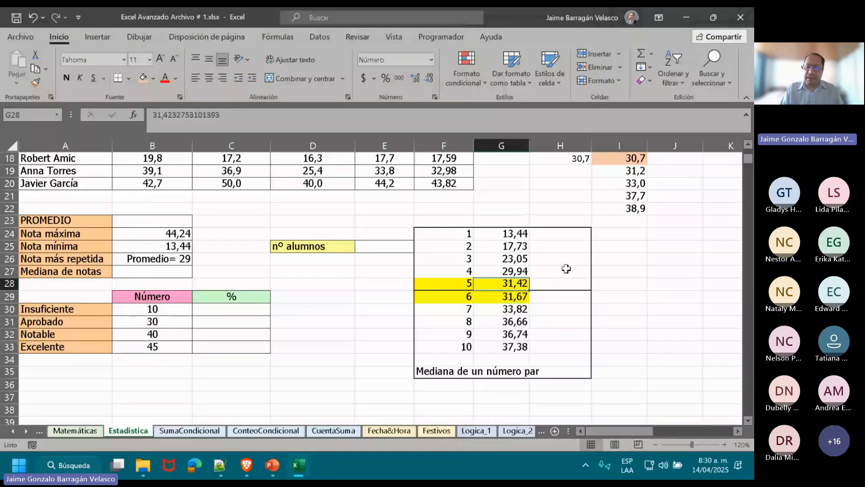
left_click(514, 271)
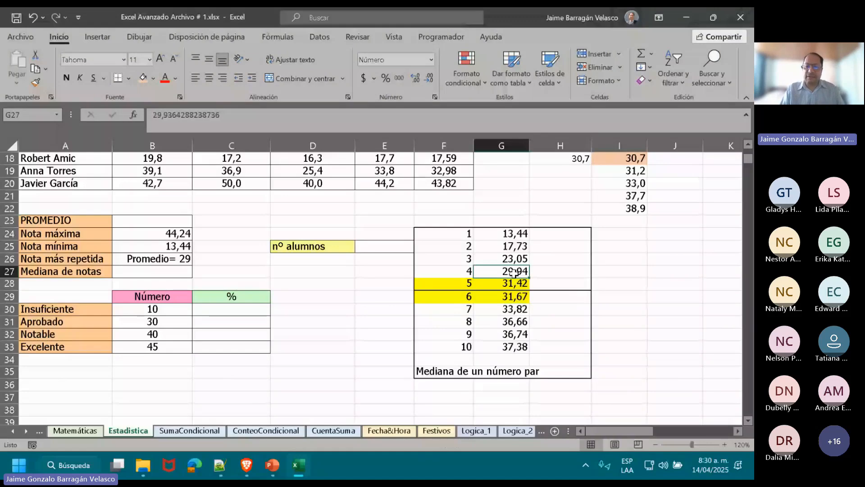
left_click(518, 309)
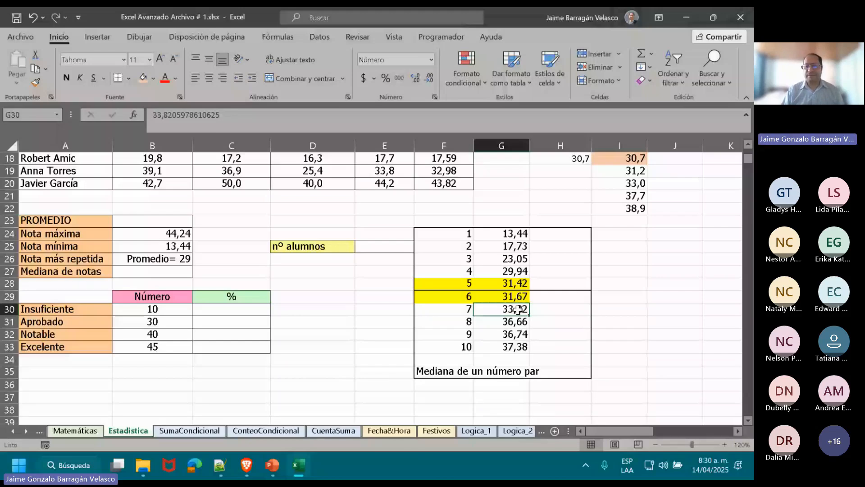
left_click_drag(519, 309, 518, 347)
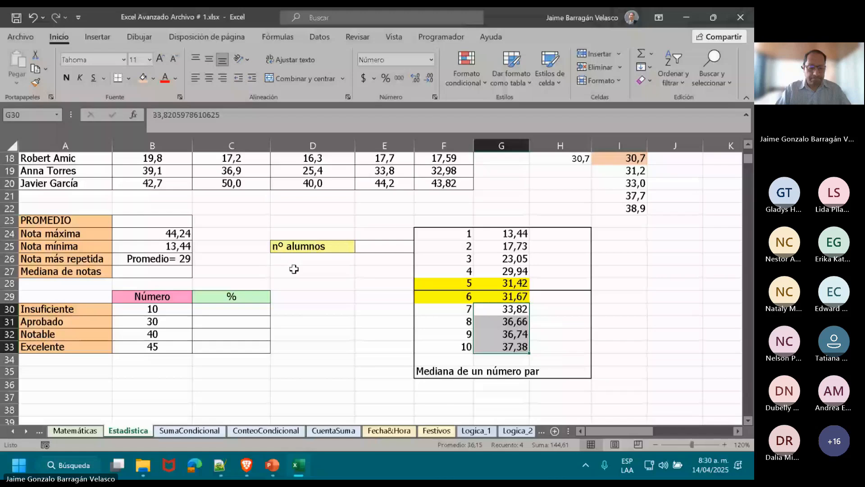
Enter the formula =MEDIANA(G33) in B27 for Mediana de notas.
left_click(163, 272)
type("=M")
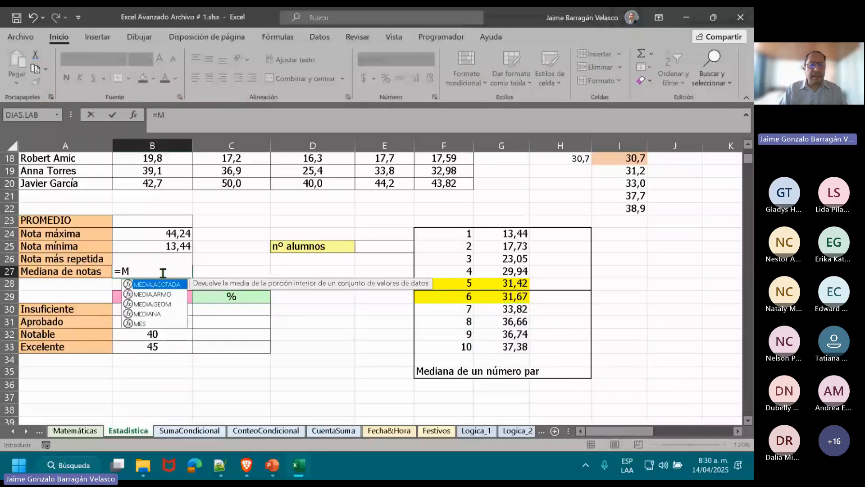
type("EDI")
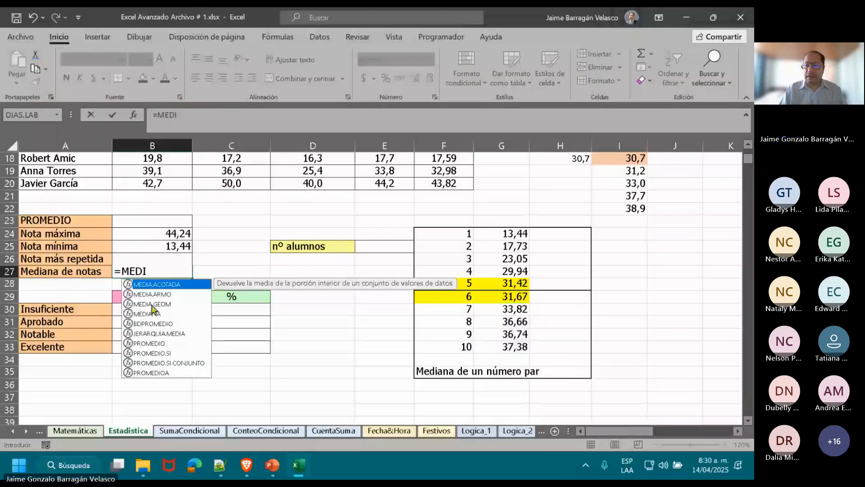
double_click(147, 314)
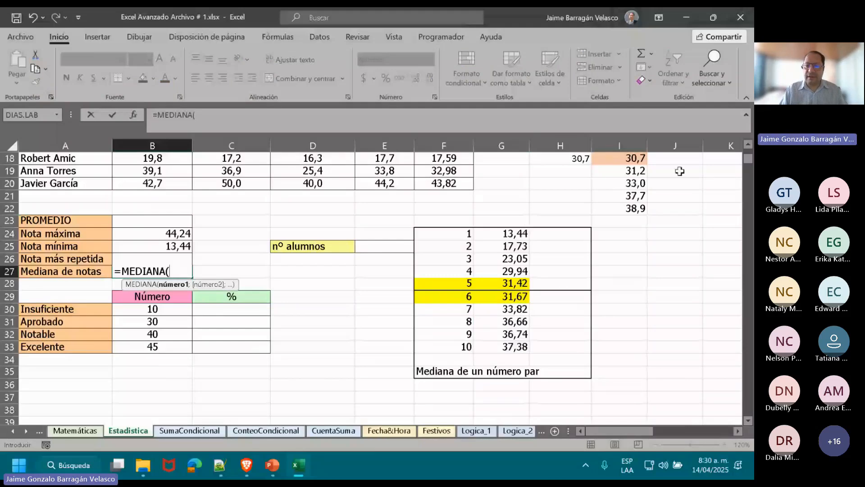
left_click_drag(512, 235, 516, 343)
left_click(516, 344)
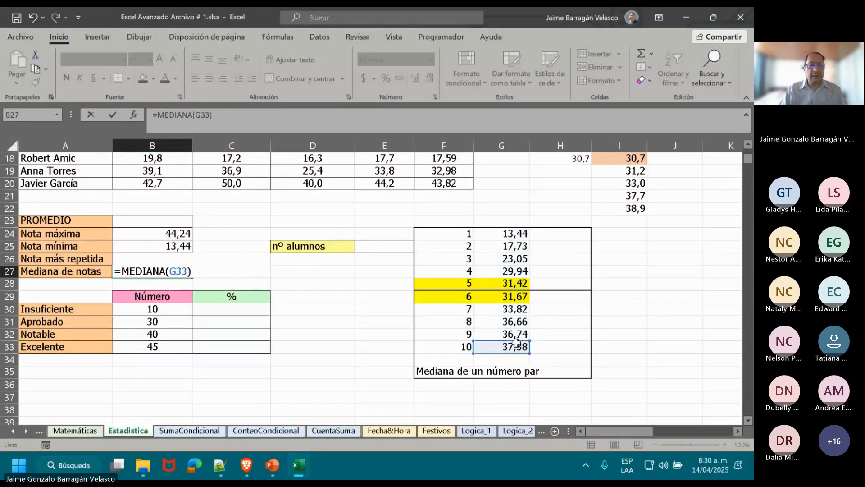
key("ctrl+Return")
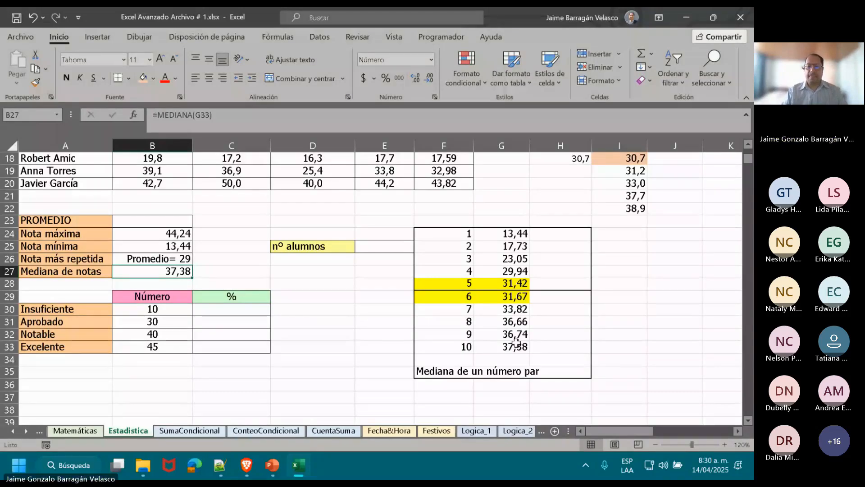
Correct the Mediana de notas formula in B27 to =MEDIANA(G24:G33) so it covers the full even-sized list.
double_click(151, 270)
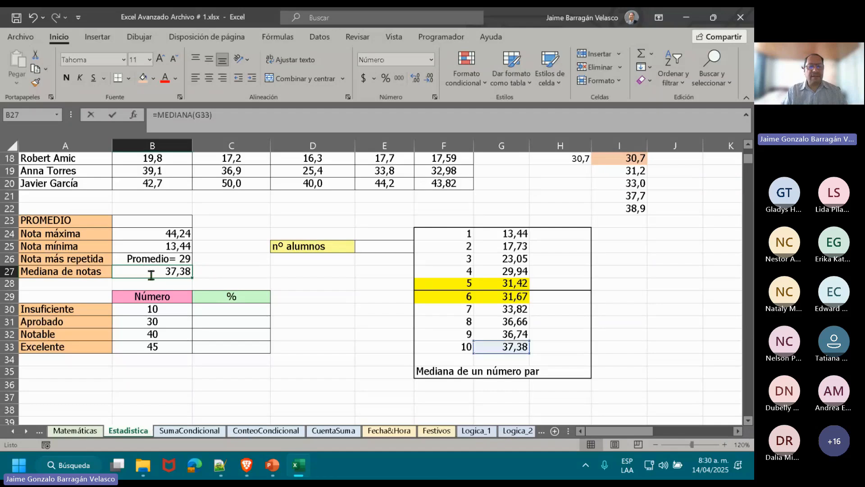
double_click(151, 273)
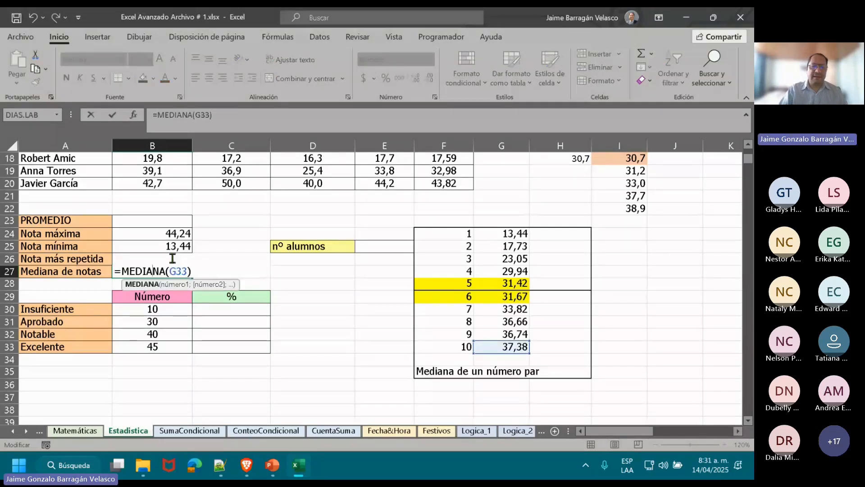
key("Right")
key("Right")
key("Right")
key("Delete")
key("Delete")
key("Delete")
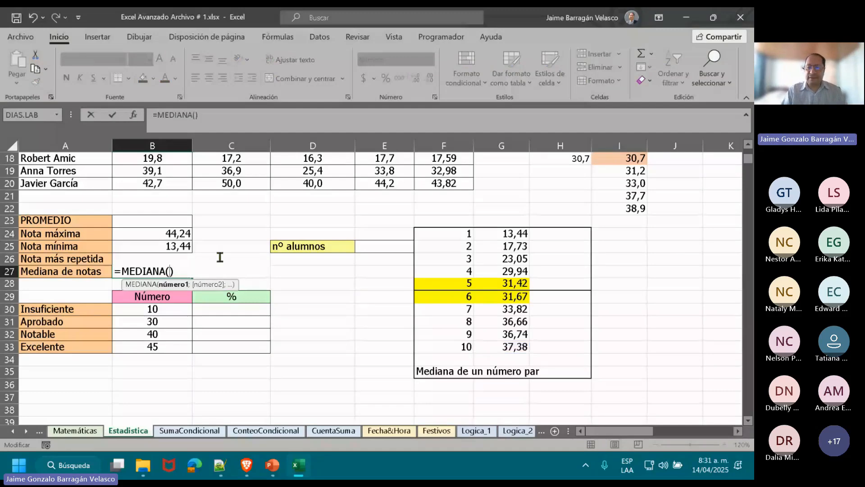
left_click_drag(509, 234, 510, 343)
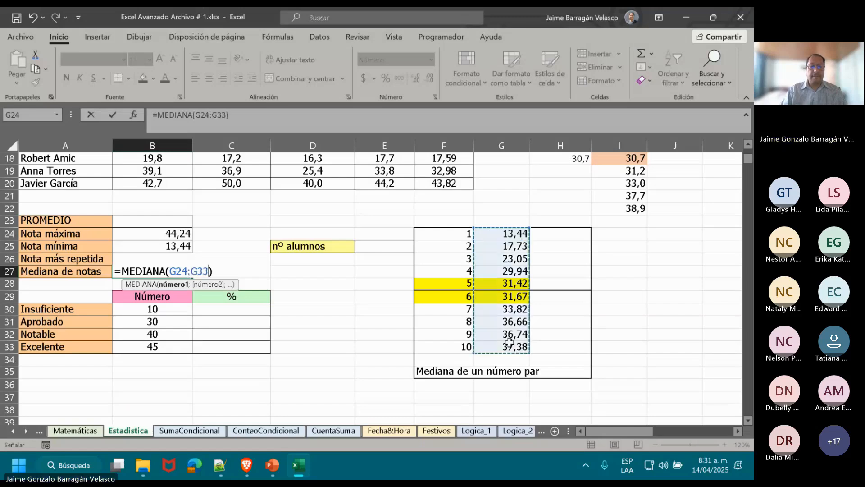
key("Return")
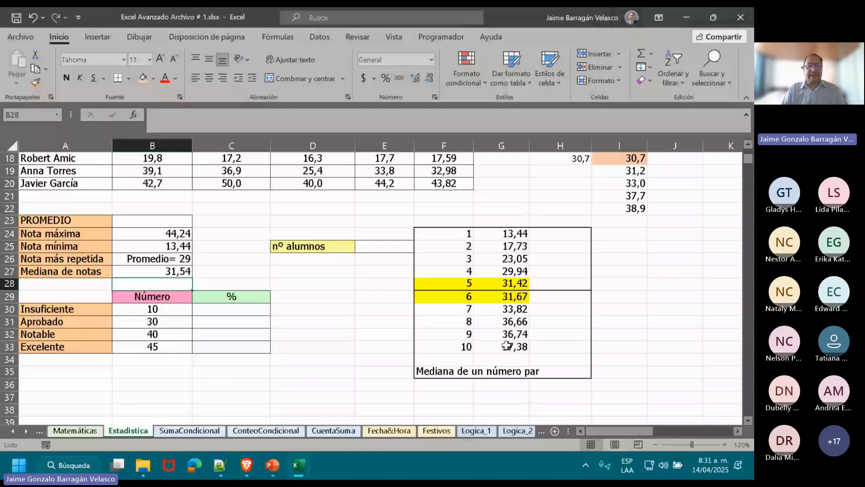
key("Up")
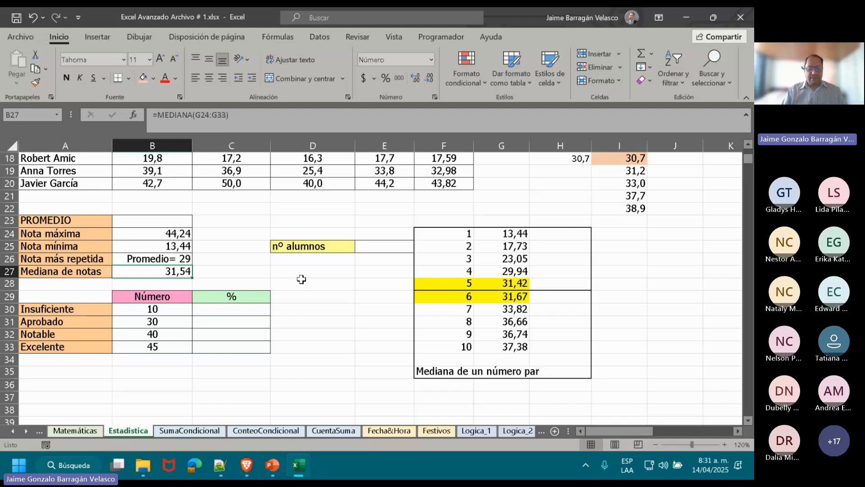
Average the two highlighted middle grades G28:G29 with a PROMEDIO formula in E28.
left_click(405, 289)
type("=")
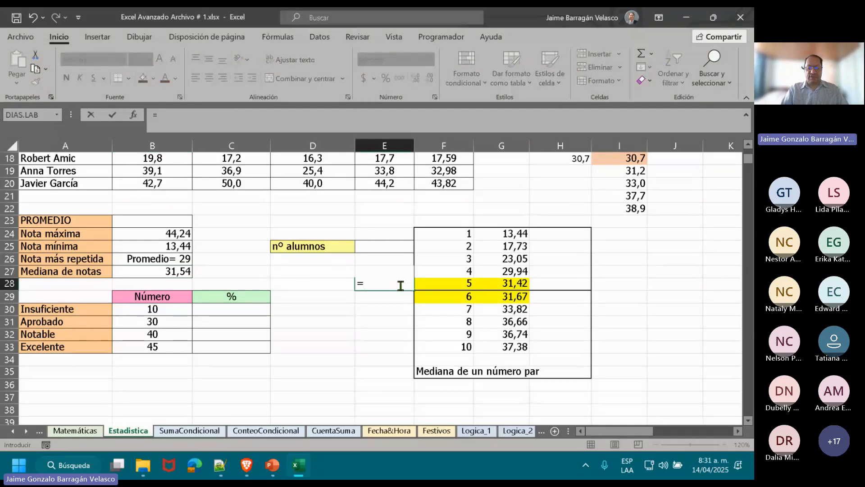
type("PRO")
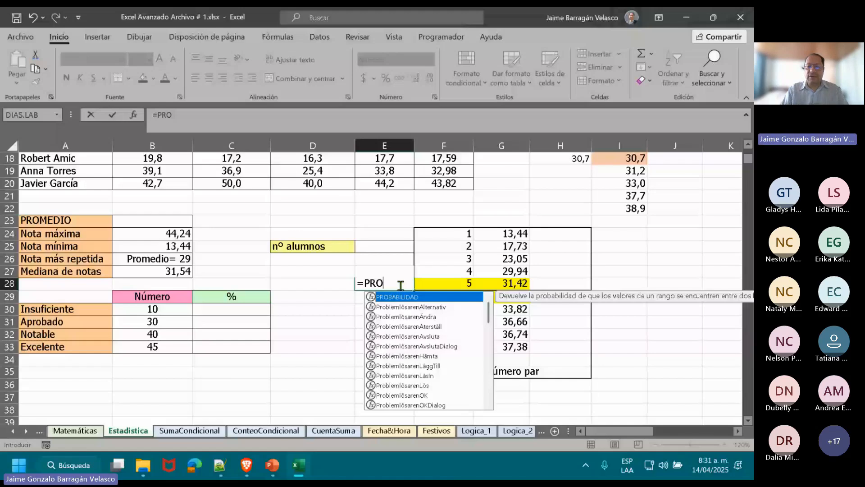
type("MEDIO(")
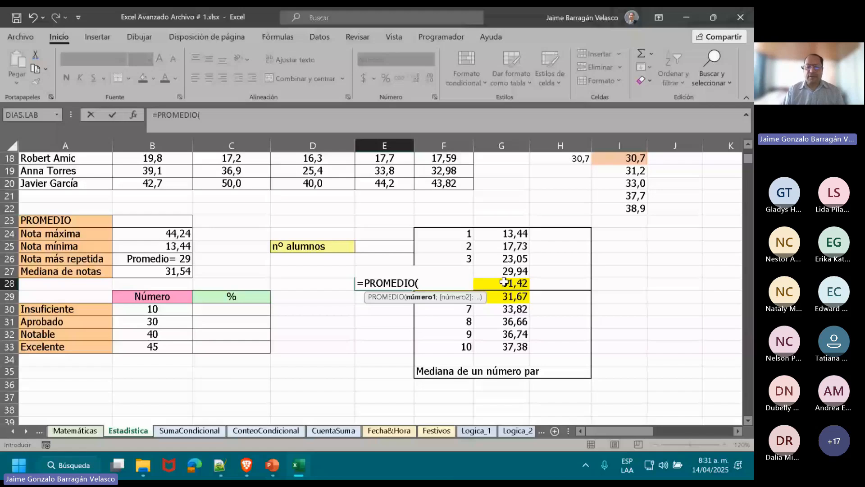
left_click_drag(504, 282, 516, 295)
key("Return")
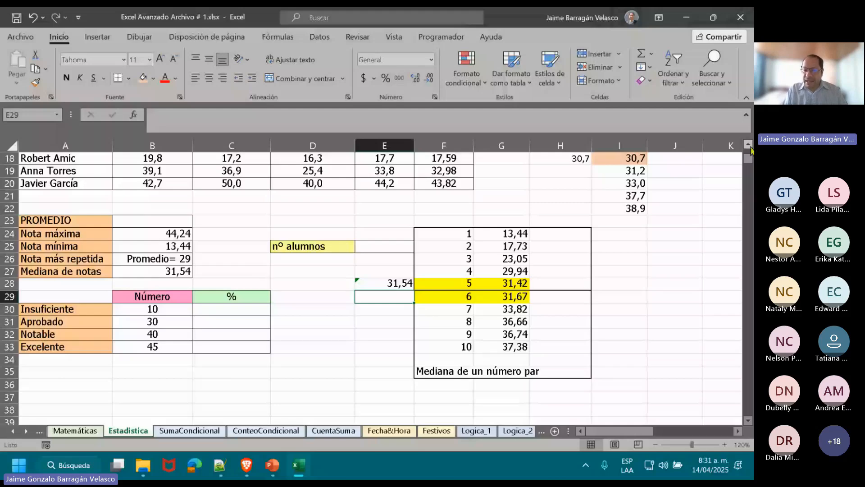
Select H18:I18 to compare the MEDIANA result with the highlighted middle value of the odd-sized list.
scroll(750, 151, "up", 1)
scroll(750, 151, "up", 1)
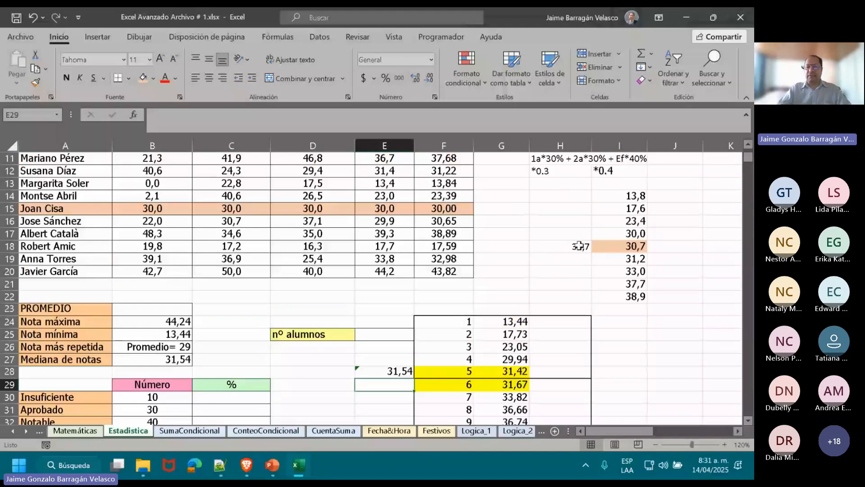
left_click_drag(579, 246, 610, 245)
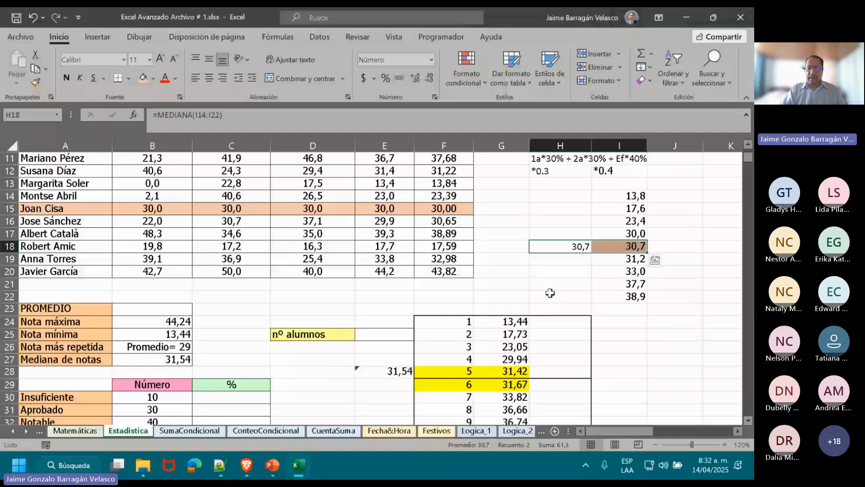
Calculate the median of the Nota column in E22 with the formula =MEDIANA(E11:E20).
left_click(385, 296)
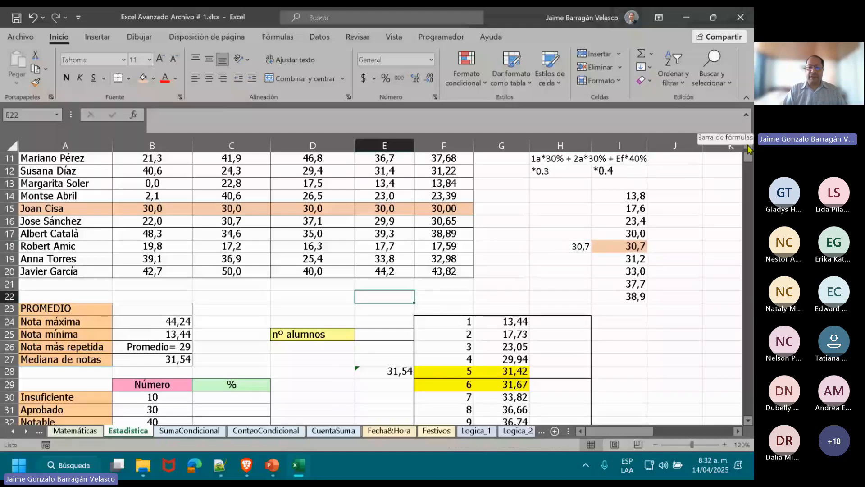
scroll(748, 151, "up", 1)
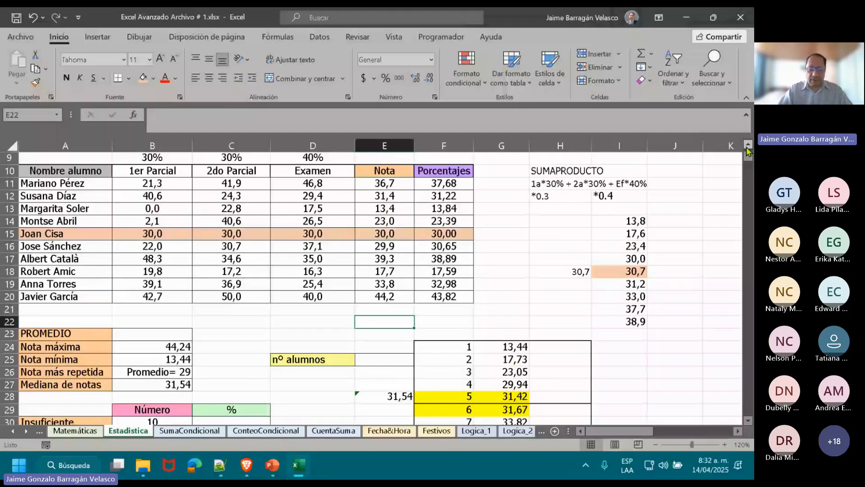
scroll(747, 150, "up", 1)
type("=MED")
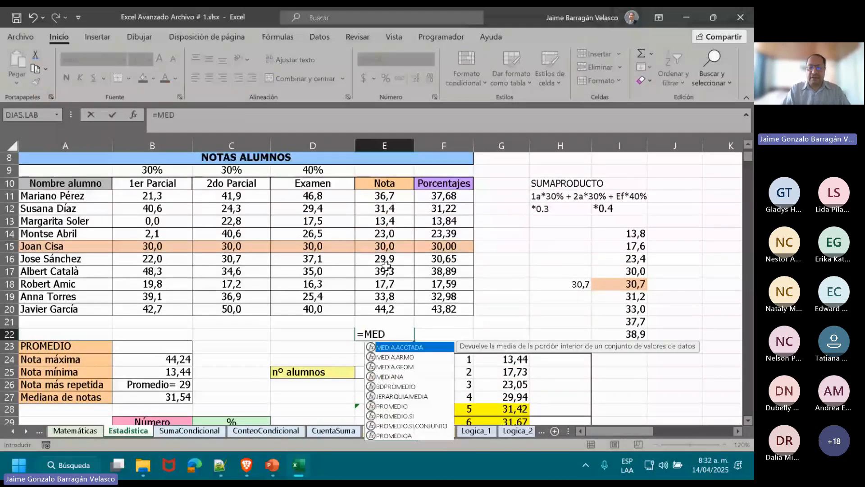
double_click(399, 378)
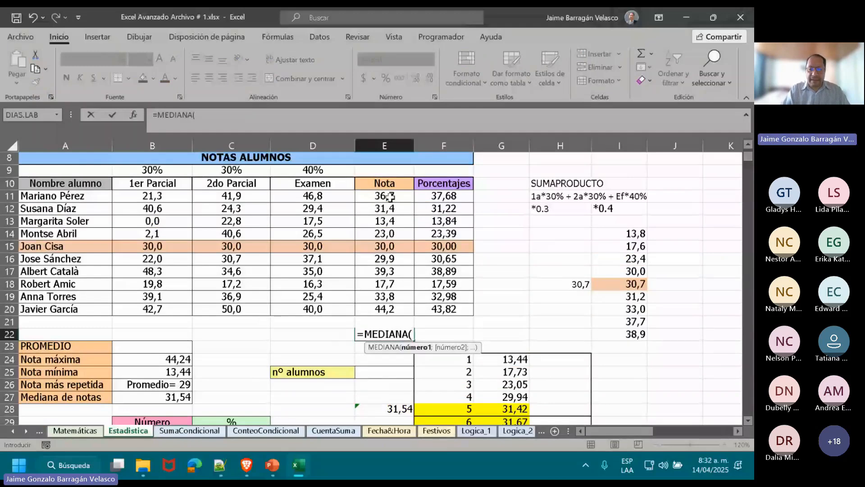
left_click_drag(389, 197, 391, 308)
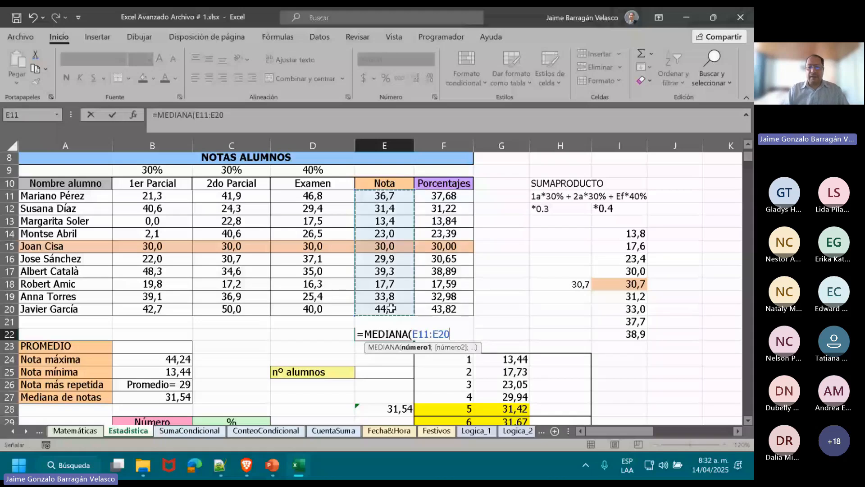
key("Return")
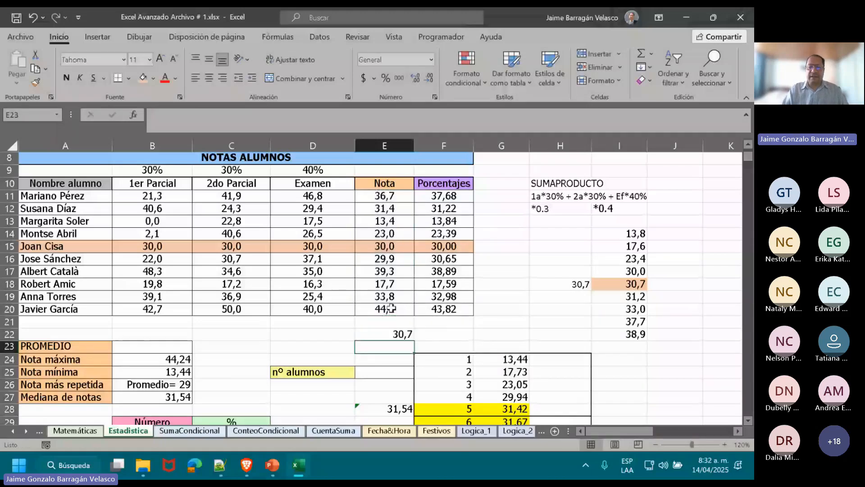
key("Up")
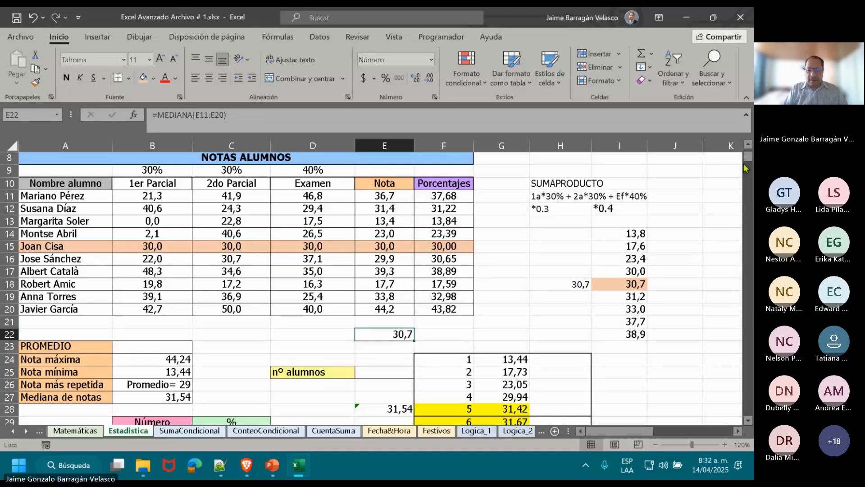
Look over the sheet below the grades and return to the summary block, selecting C27 beside Mediana de notas.
scroll(747, 423, "down", 7)
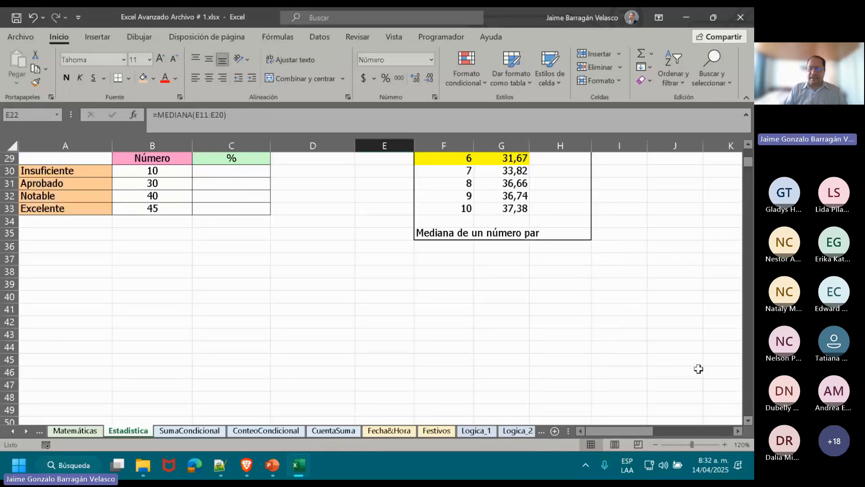
left_click(618, 322)
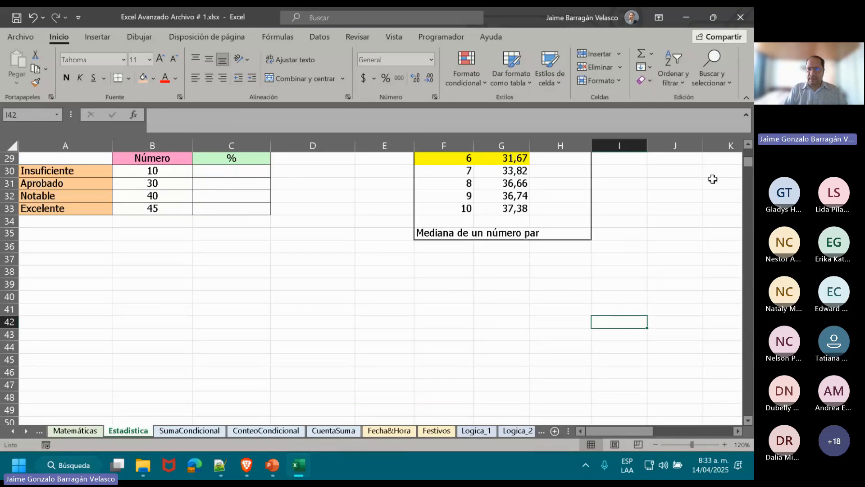
scroll(750, 150, "up", 3)
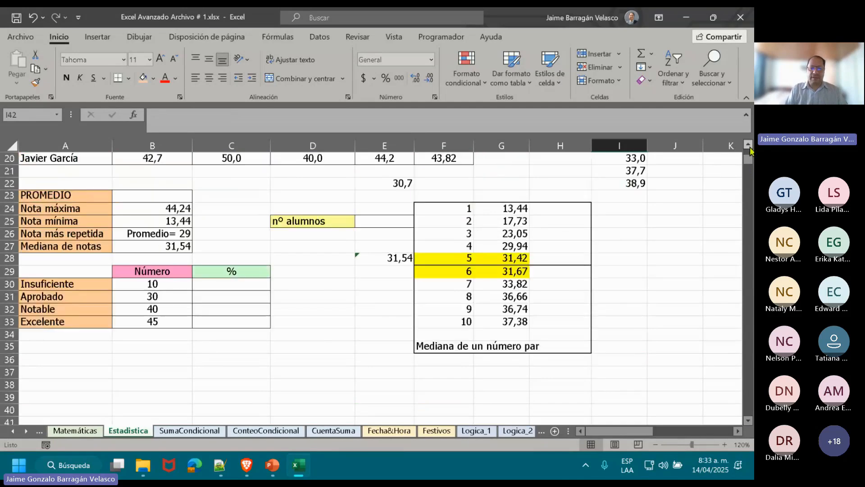
left_click(748, 148)
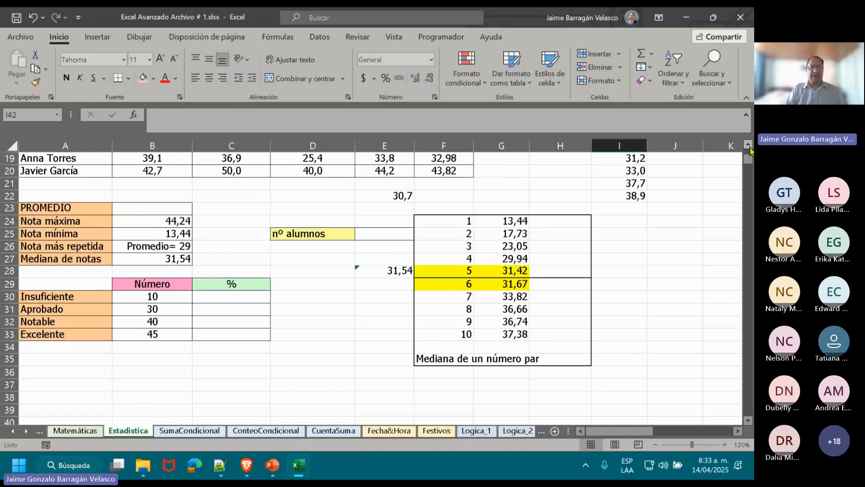
left_click(221, 257)
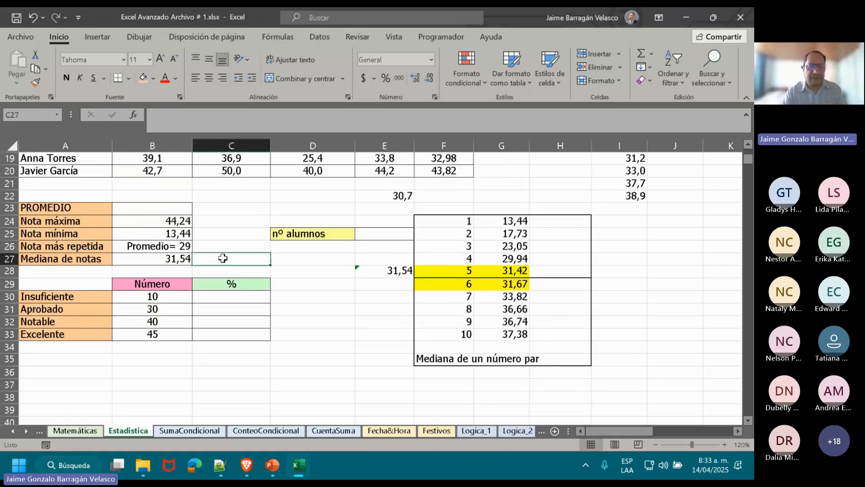
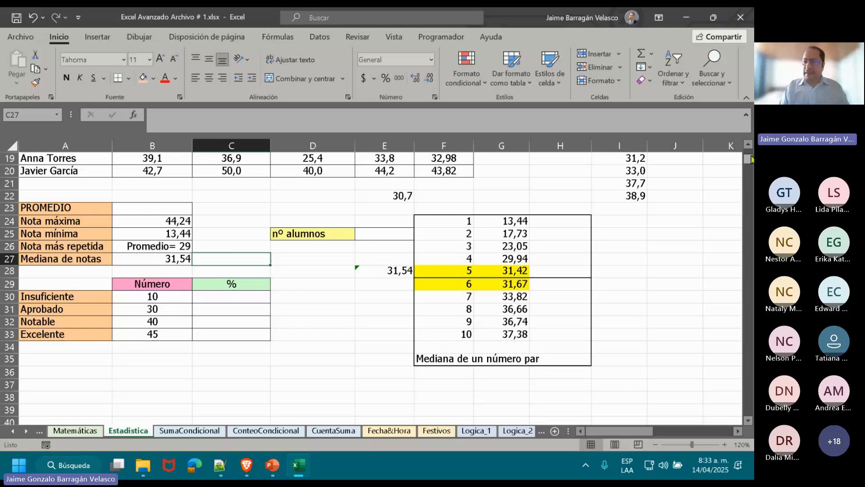
Examine the grade table and the Insuficiente, Aprobado, Notable and Excelente categories with their numbers in A30:B33.
left_click_drag(749, 161, 748, 154)
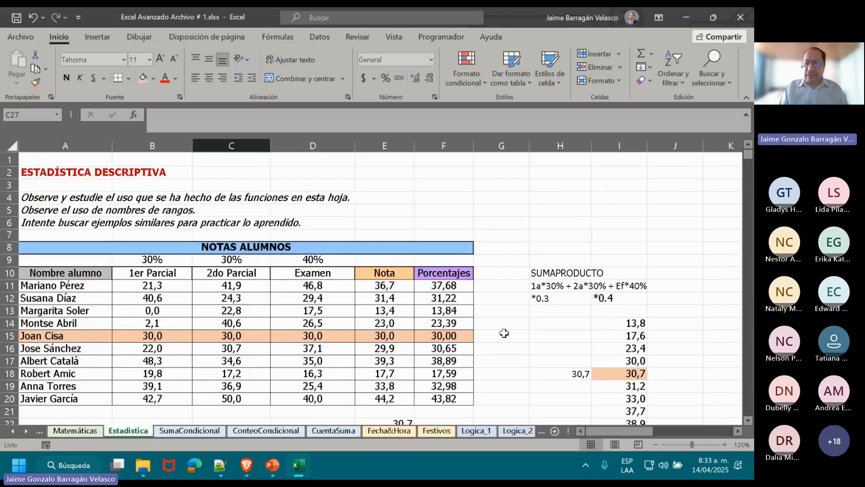
left_click(503, 333)
scroll(500, 336, "down", 7)
left_click(498, 338)
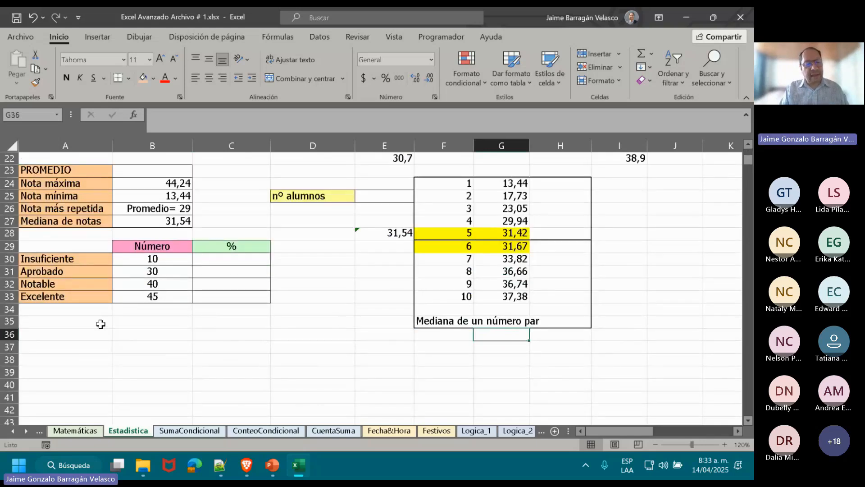
left_click(71, 261)
left_click(61, 271)
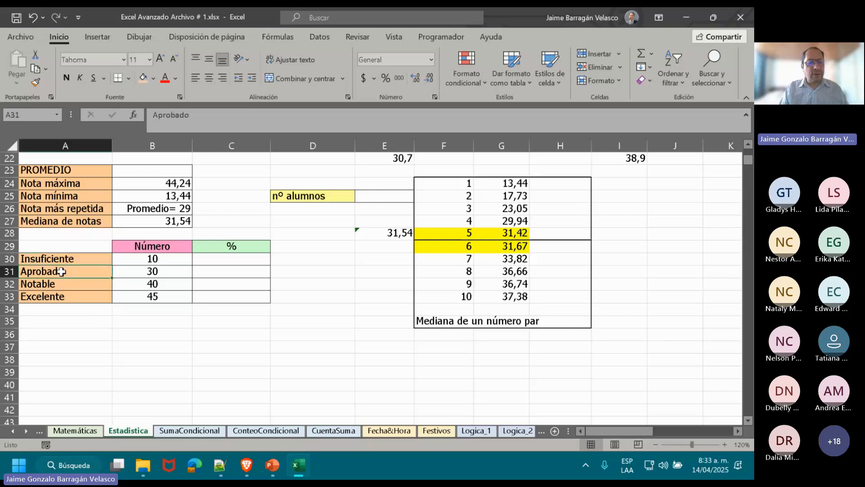
left_click(59, 283)
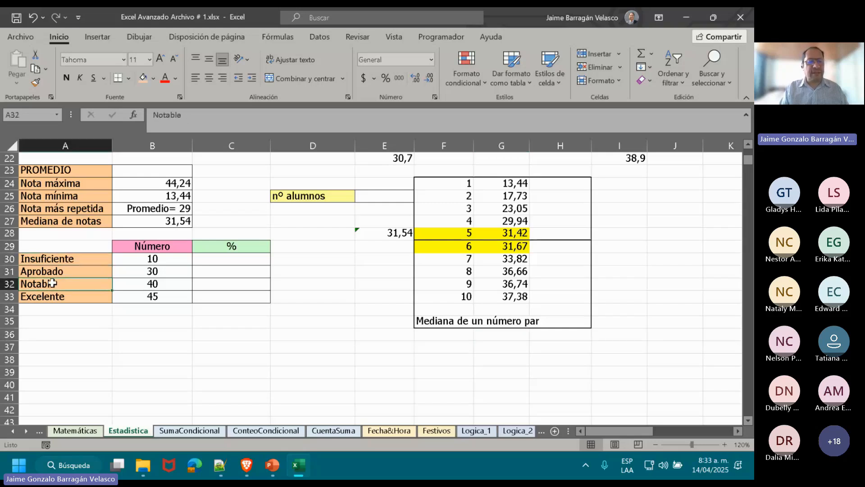
left_click(78, 298)
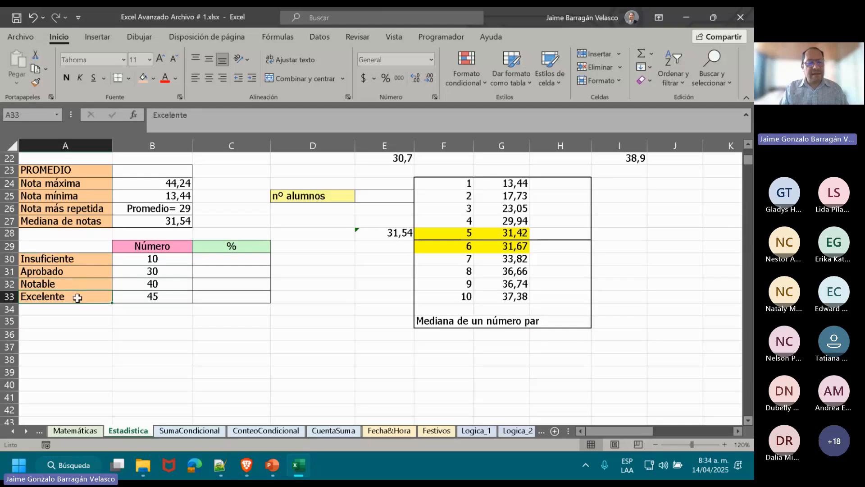
left_click(151, 295)
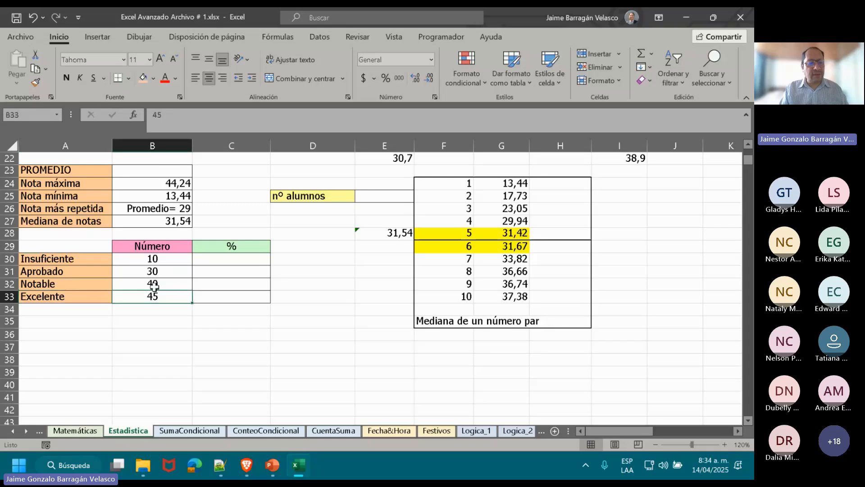
left_click(155, 285)
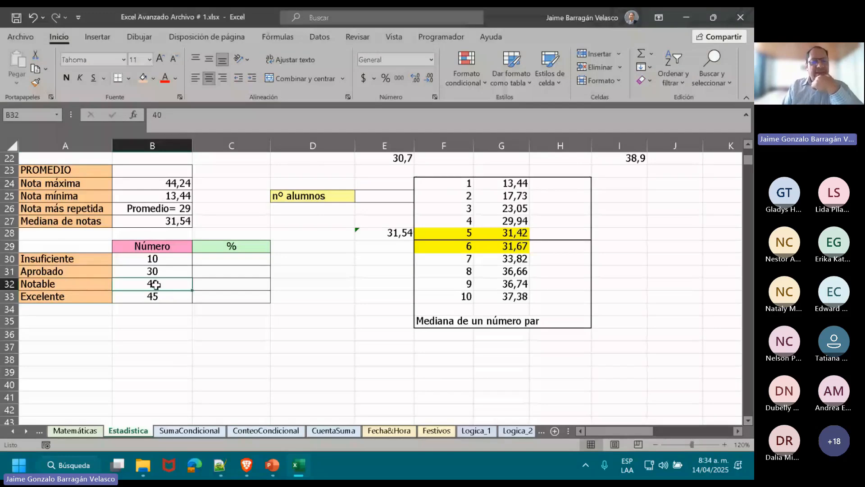
key("Up")
key("Up")
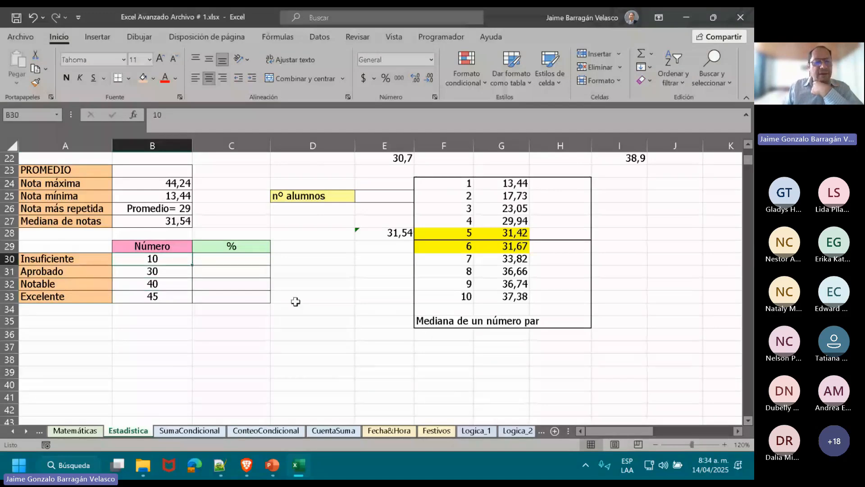
key("Left")
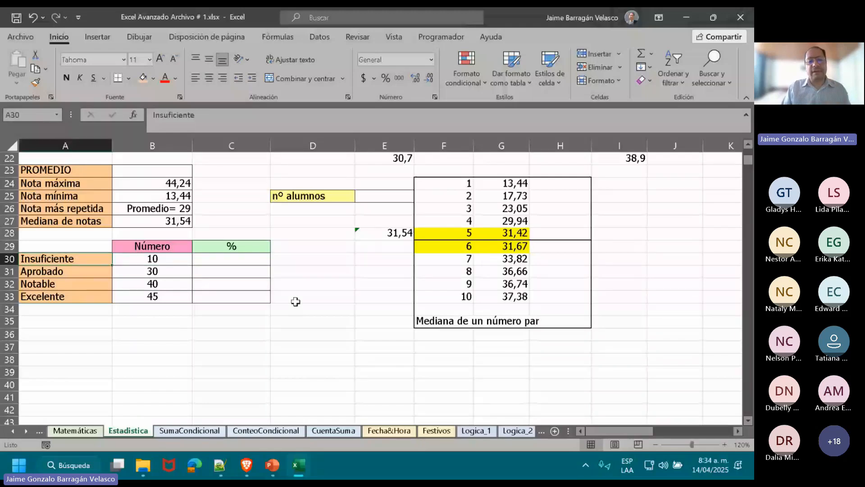
Change the Excelente number in B33 to the range 45-50.
key("Down")
key("Down")
key("Down")
key("Right")
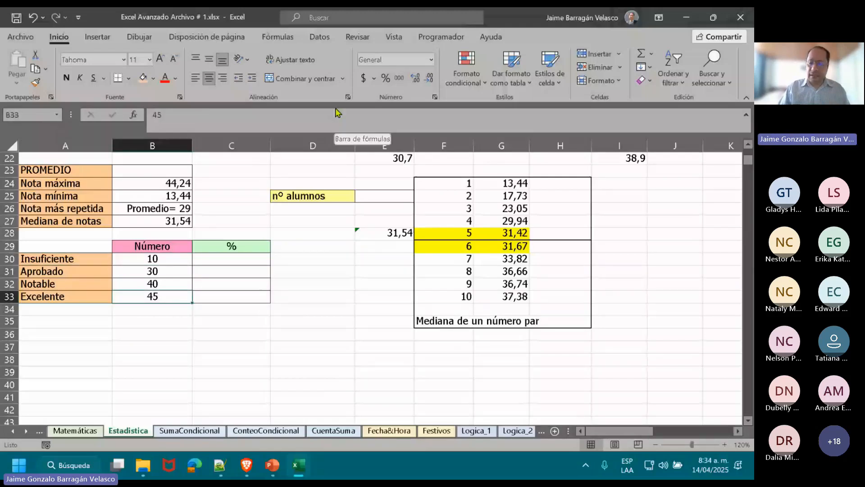
left_click(319, 111)
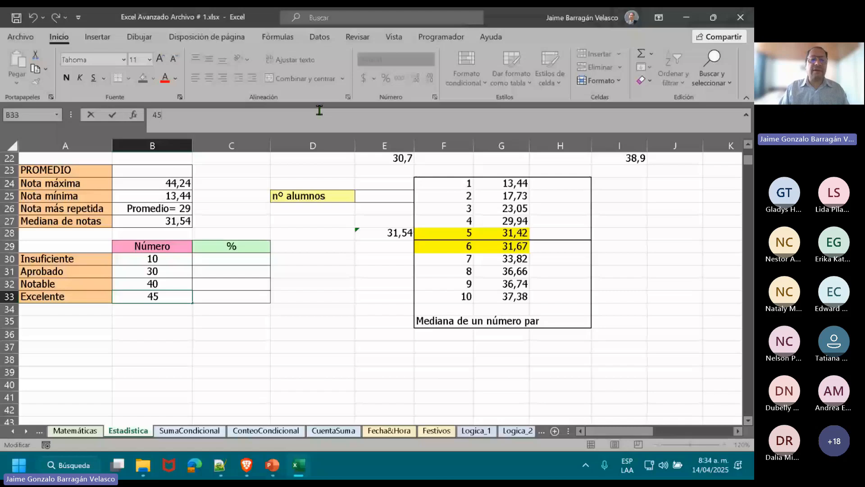
type("-50")
key("shift+Return")
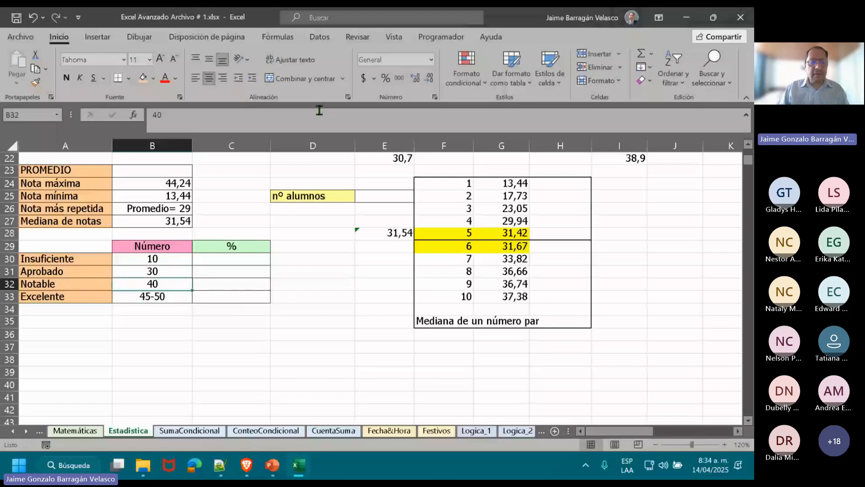
Change the Notable number in B32 to the range 40-45 and the Aprobado number in B31 to 30-40.
left_click(319, 110)
type("-45")
key("Return")
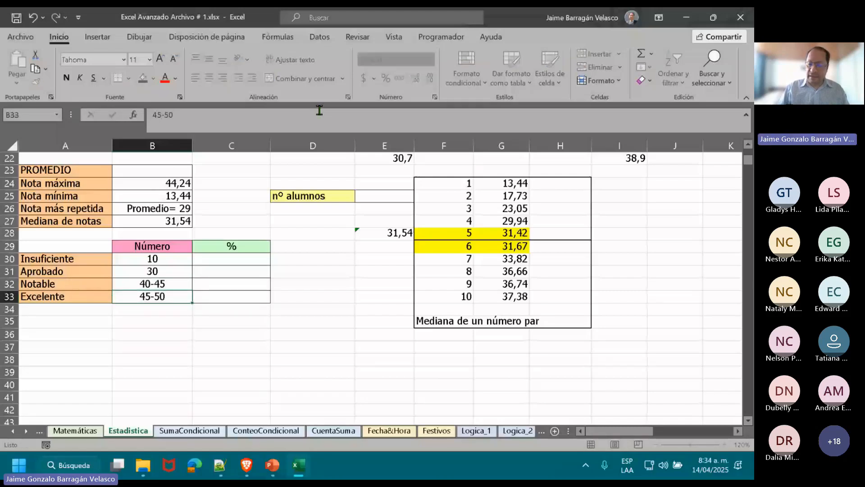
key("Up")
key("Up")
left_click(320, 110)
type("-")
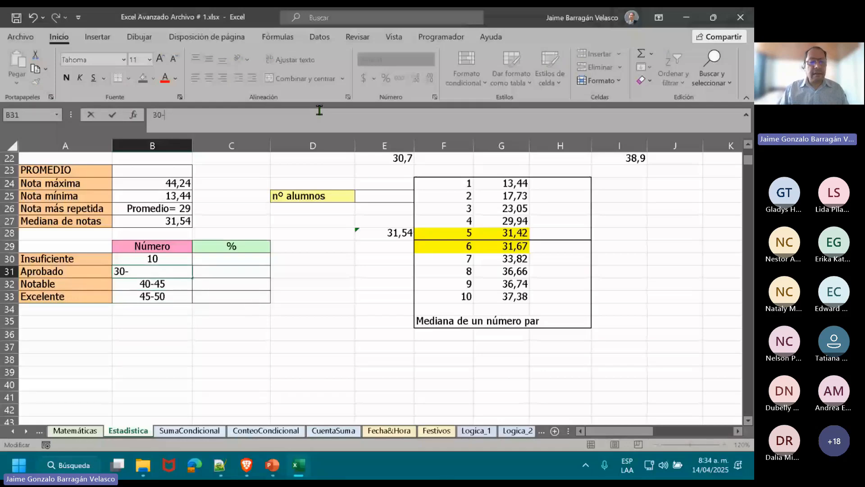
type("40")
key("shift+Return")
Try to enter the range 10-30 for Insuficiente in B30, clearing the cell and re-entering it with its current number format.
left_click(319, 110)
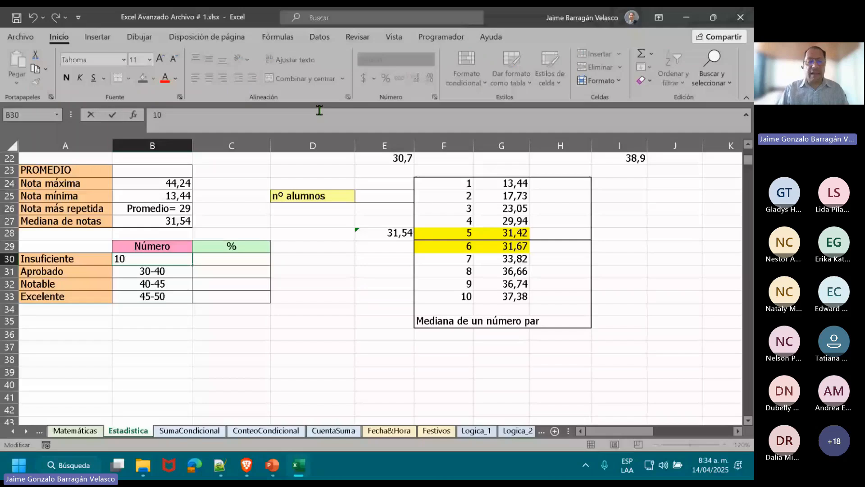
type("-3")
type("0")
key("Return")
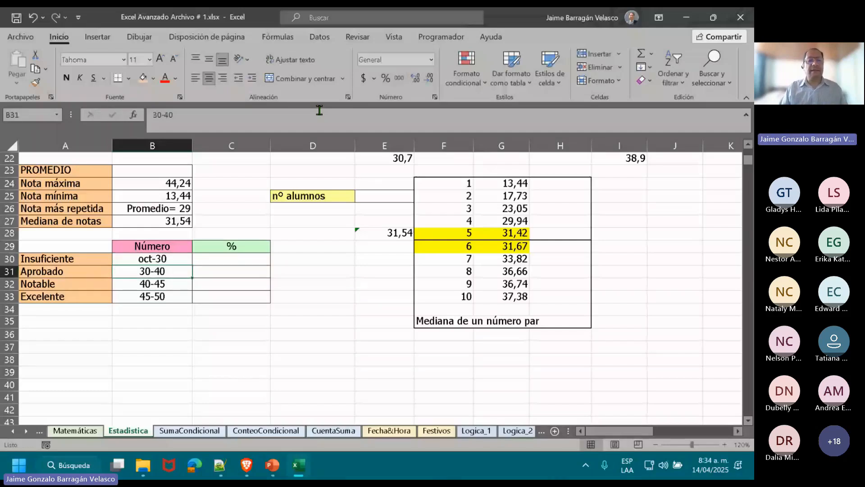
key("Up")
left_click(319, 110)
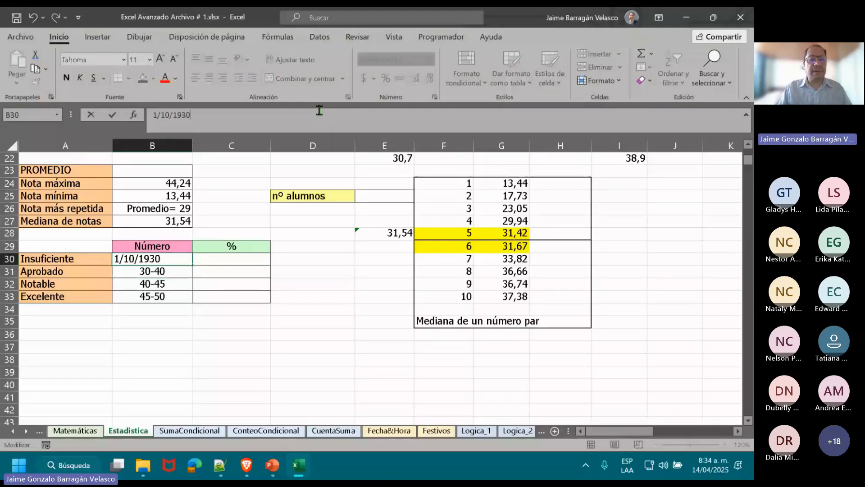
key("BackSpace")
key("BackSpace")
key("BackSpace")
key("BackSpace")
key("BackSpace")
key("BackSpace")
key("BackSpace")
key("BackSpace")
key("BackSpace")
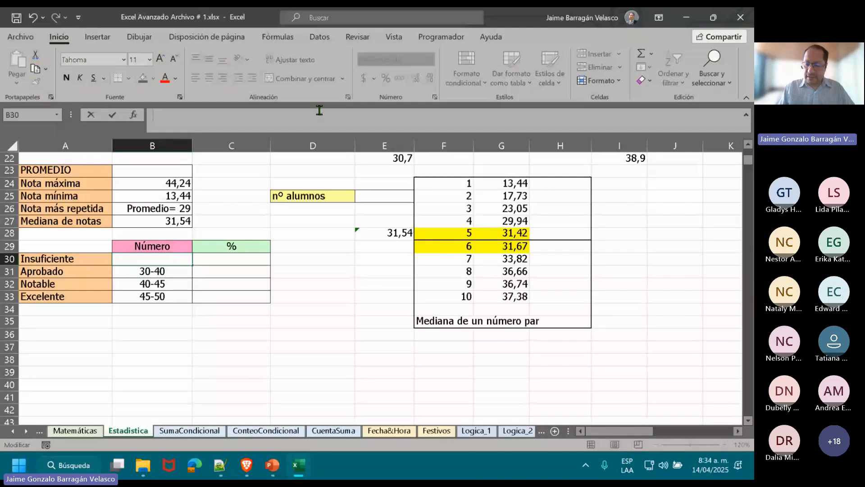
type("10-30")
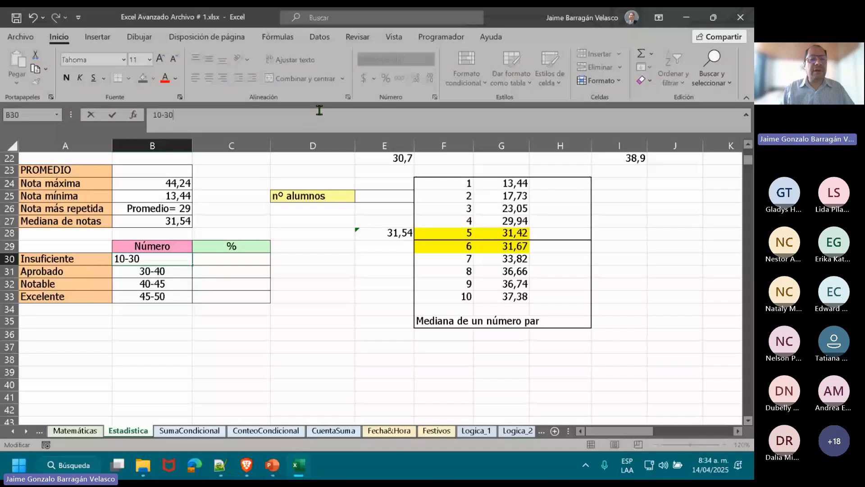
key("Return")
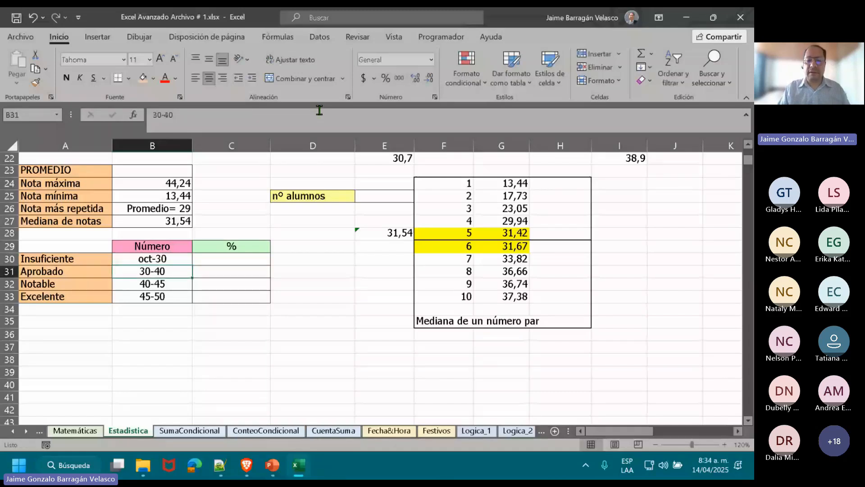
Format the Insuficiente cell B30 as Texto and enter the range 10-30.
key("Up")
left_click(431, 59)
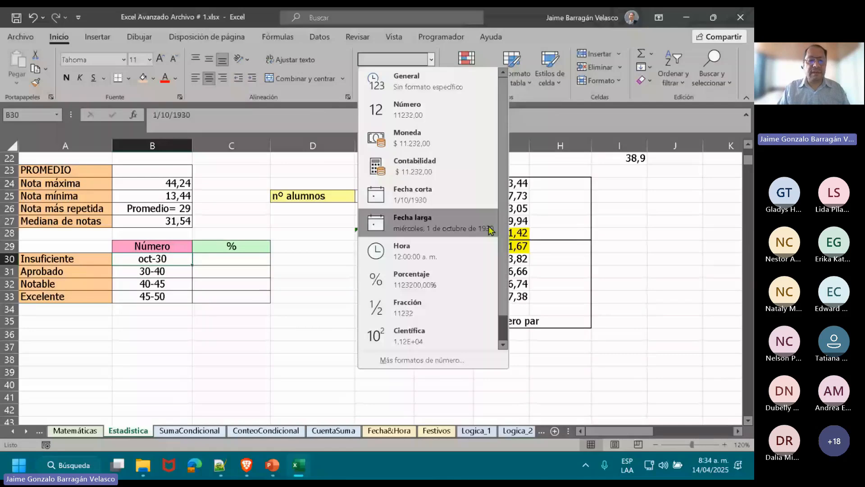
scroll(451, 293, "down", 1)
left_click(431, 335)
key("F2")
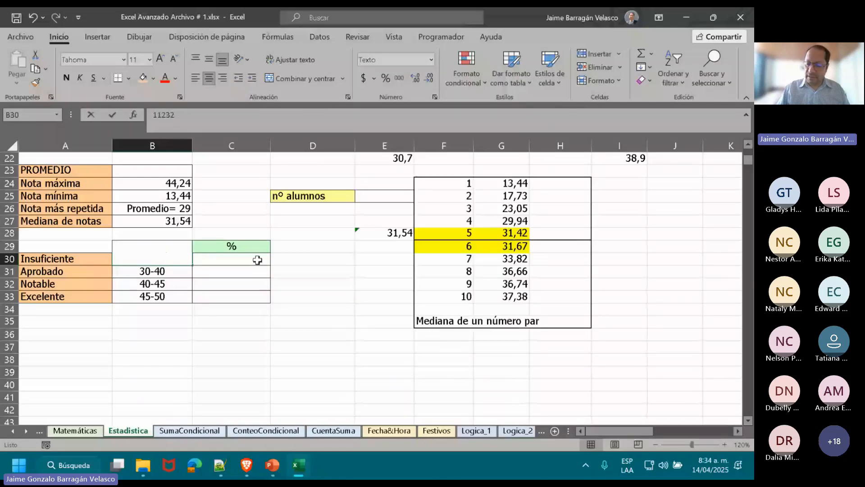
type("10-30")
key("Return")
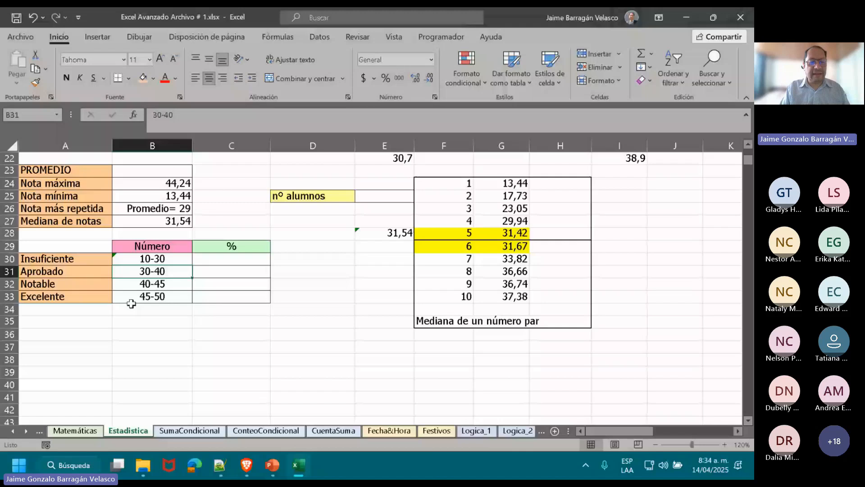
Ignore the two-digit-year error flagged on the Insuficiente range in B30.
left_click(119, 260)
mouse_move(106, 263)
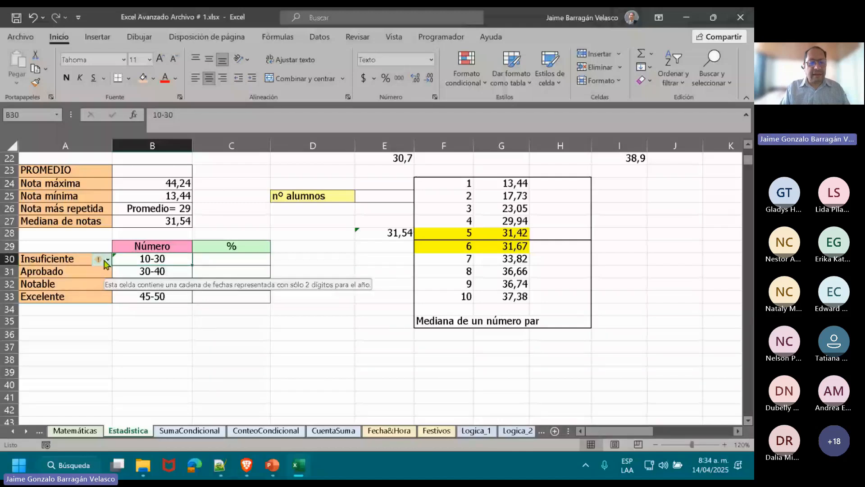
left_click(106, 261)
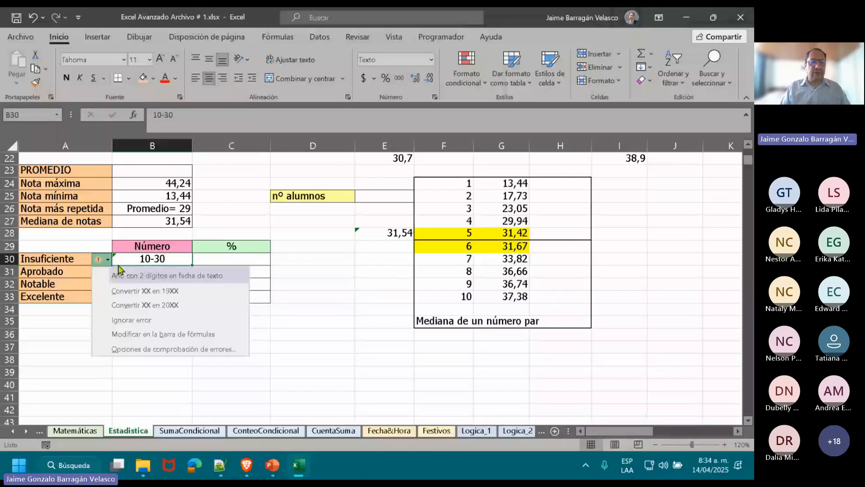
left_click(156, 320)
left_click(178, 339)
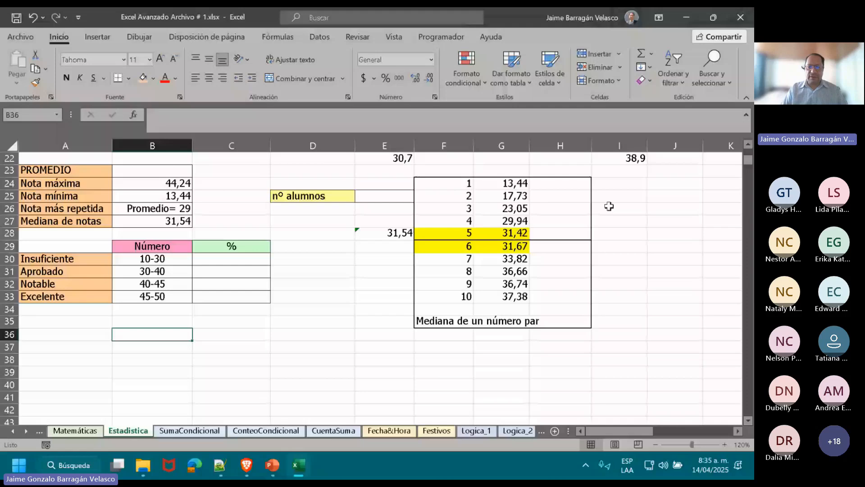
Review the student grades in rows 11 to 20 and compare them with the category ranges in B30:B33.
scroll(483, 176, "up", 5)
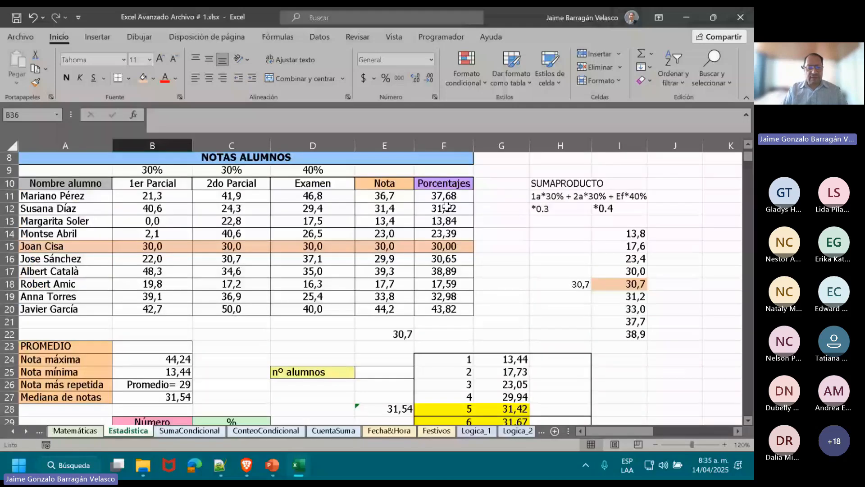
left_click(748, 420)
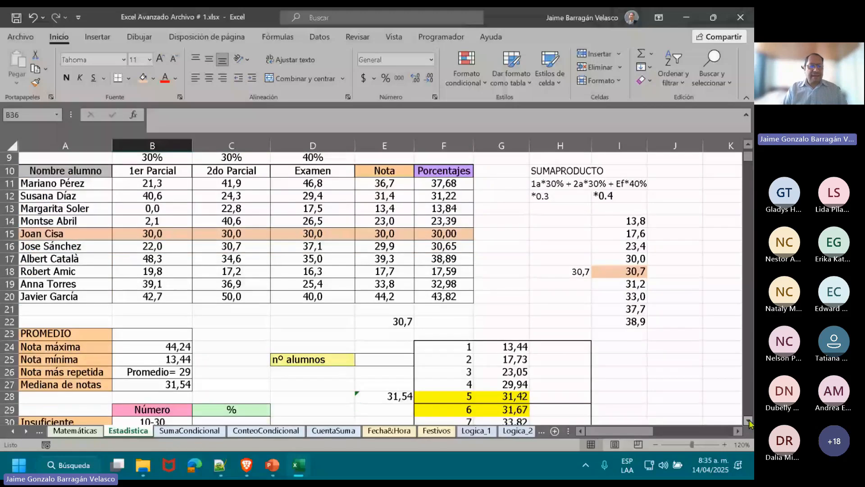
left_click(748, 421)
left_click(748, 421)
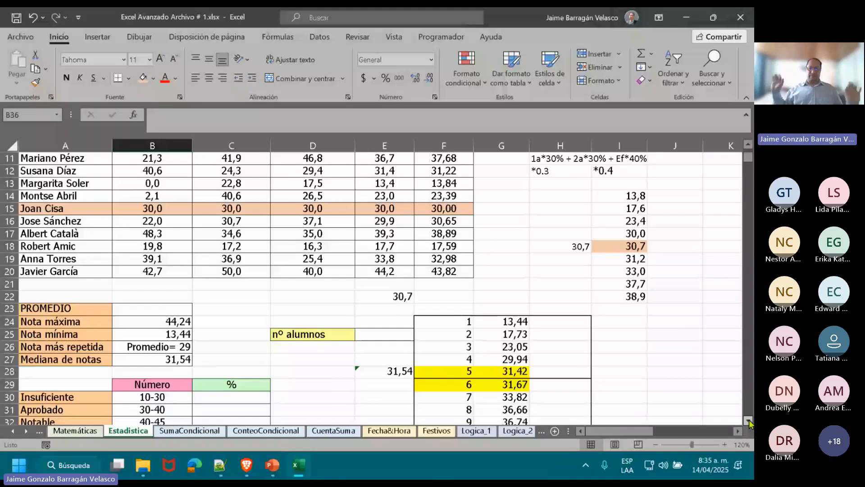
scroll(167, 363, "down", 2)
left_click(162, 372)
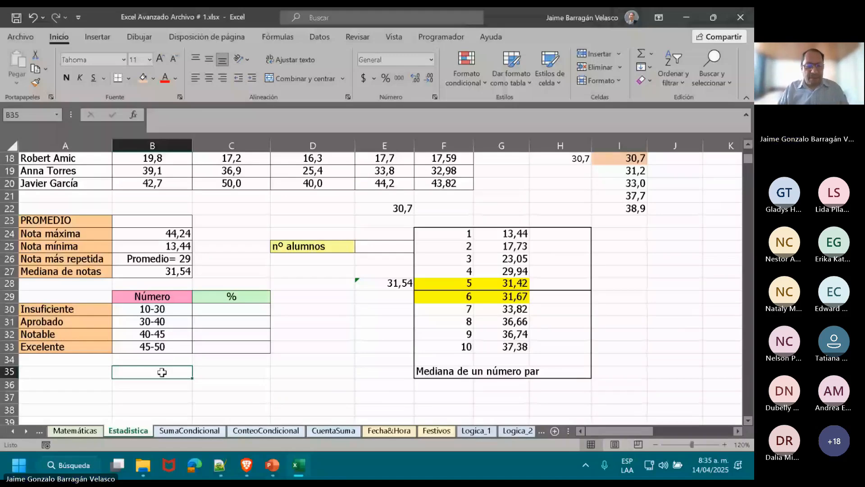
key("Up")
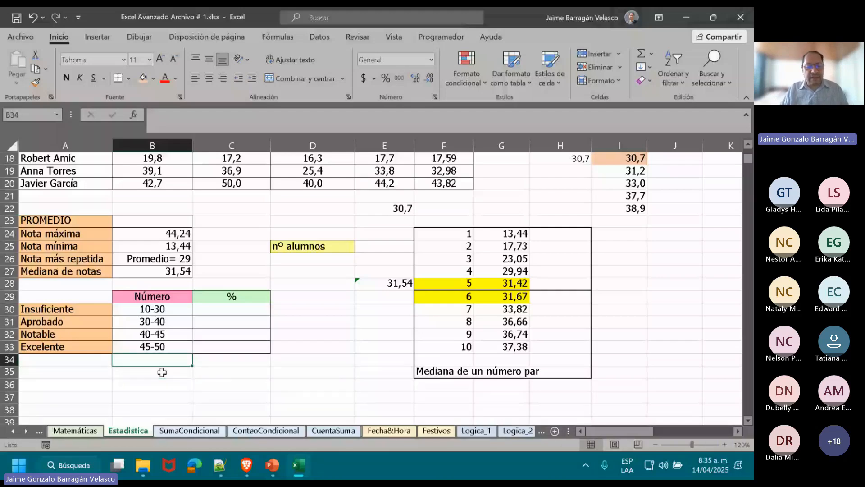
key("Up")
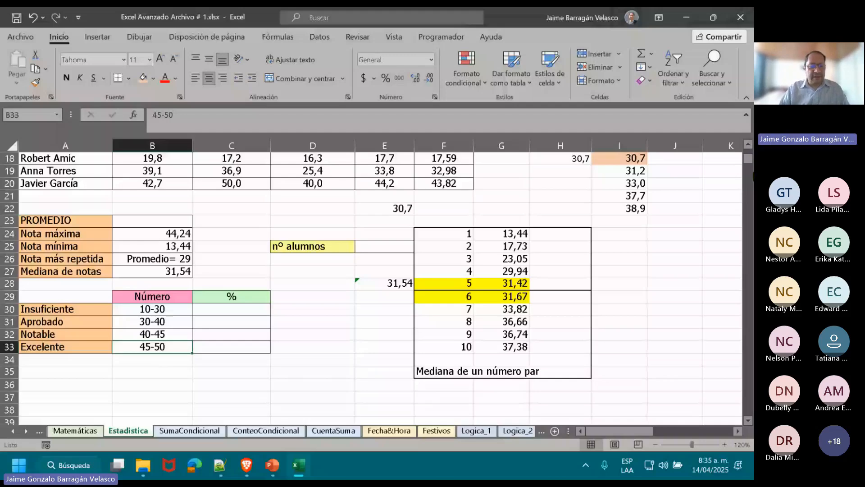
key("Down")
key("Down")
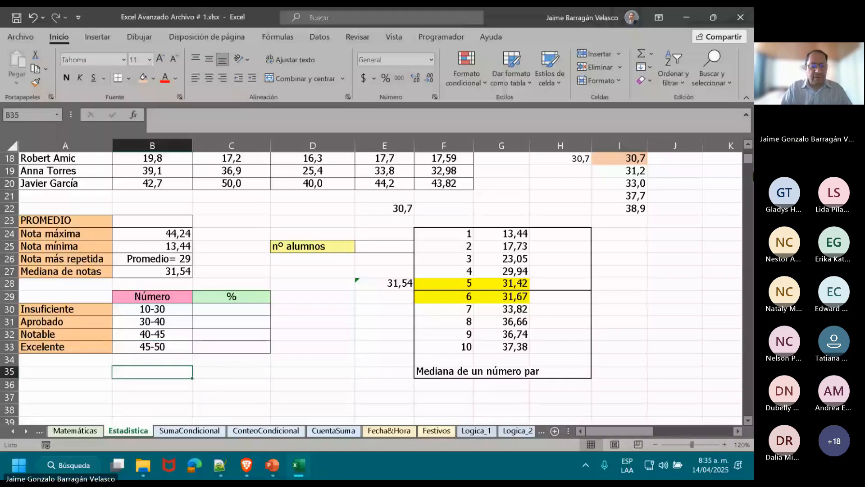
Enter the note "Contar los alumnos en el rango" in A35, below the grade categories table.
left_click(65, 372)
type("Contar los ")
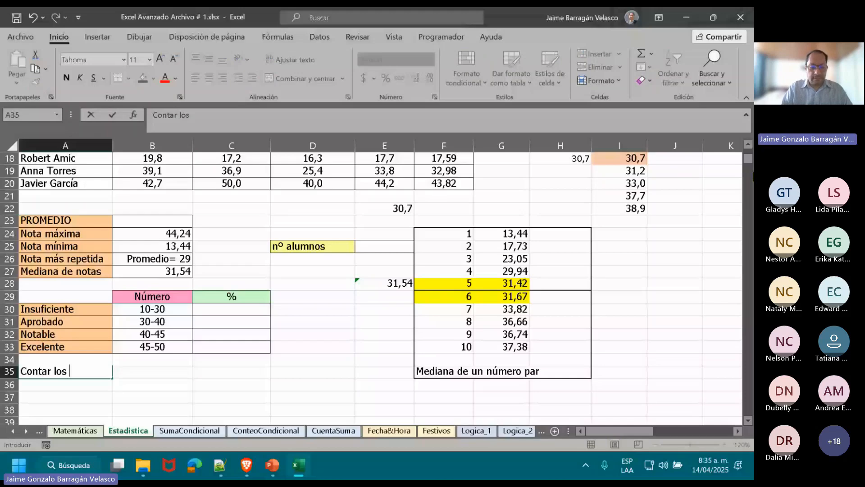
type("alumnos en el rn")
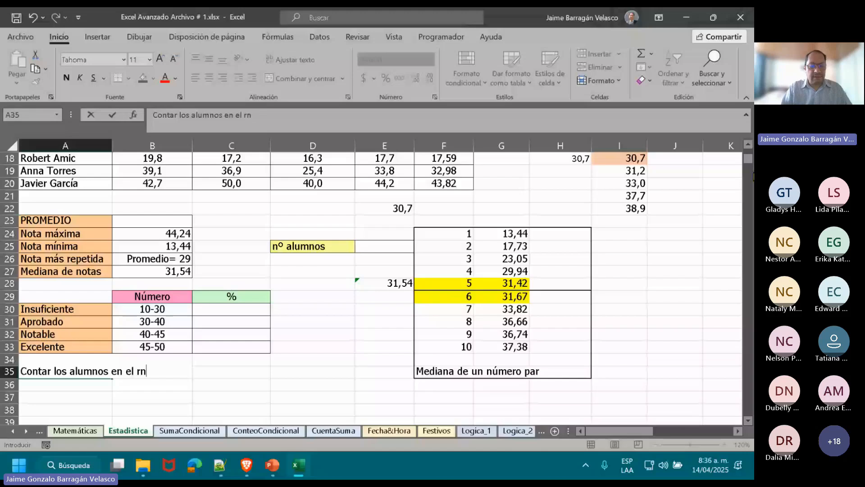
key("BackSpace")
type("ango")
key("Return")
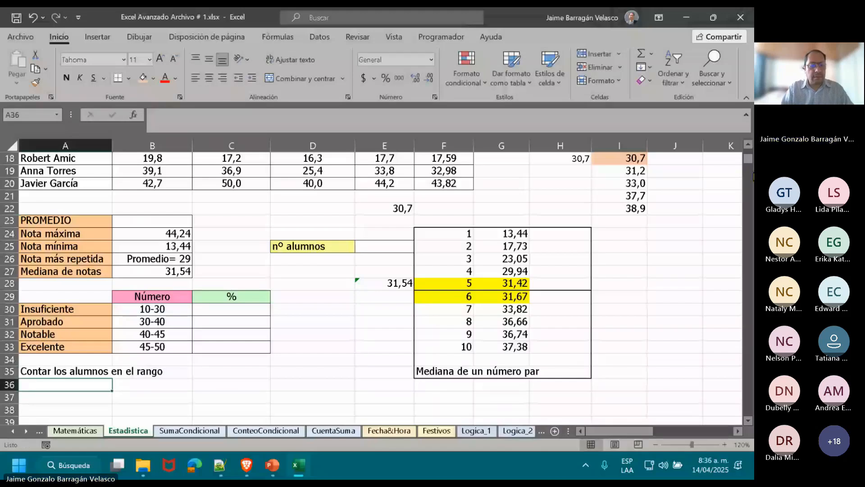
Add the second note, "Cuento el total de alumnos", in A36.
type("Cuento el ")
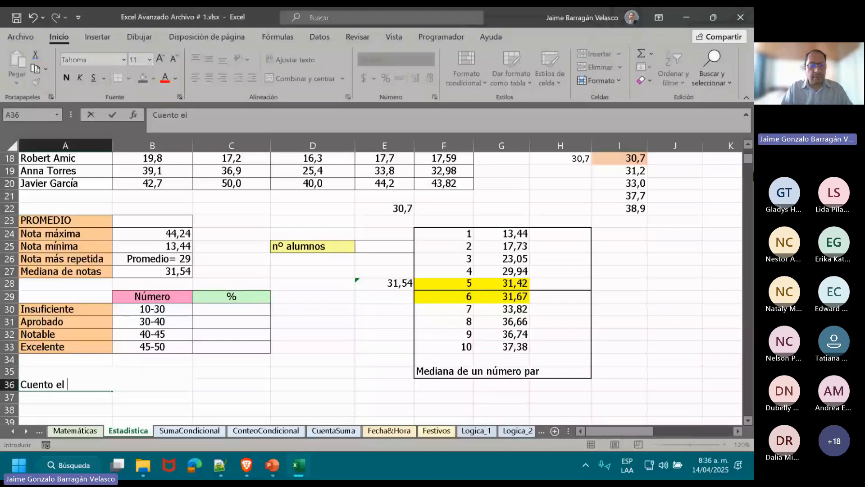
type("total de alun")
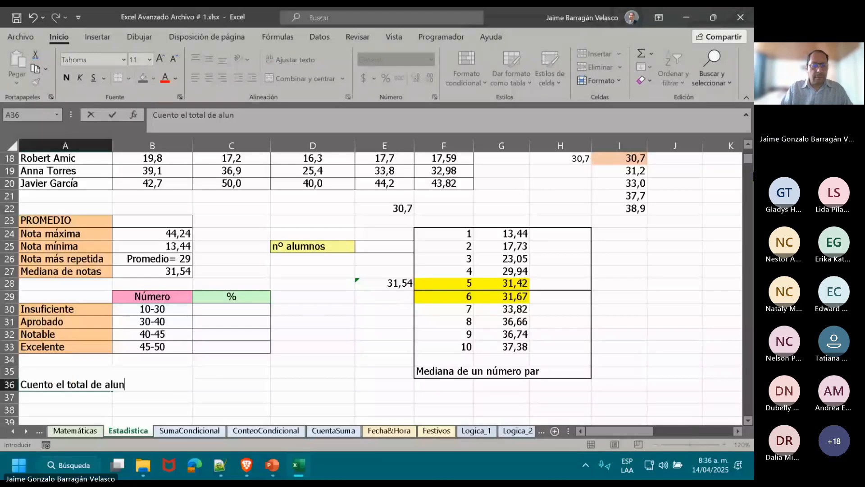
type("o")
key("BackSpace")
key("BackSpace")
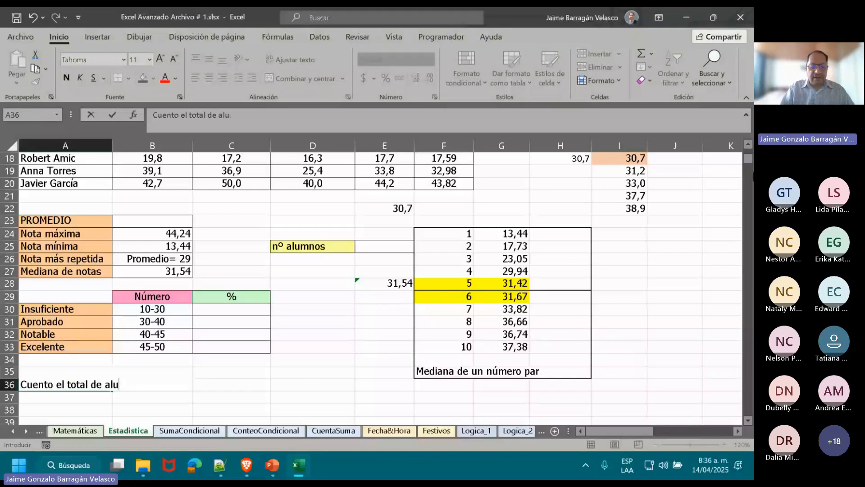
type("mnos")
key("Return")
Add the third note, "Relación entre los dos valores (%)", in A37.
type("Relacio")
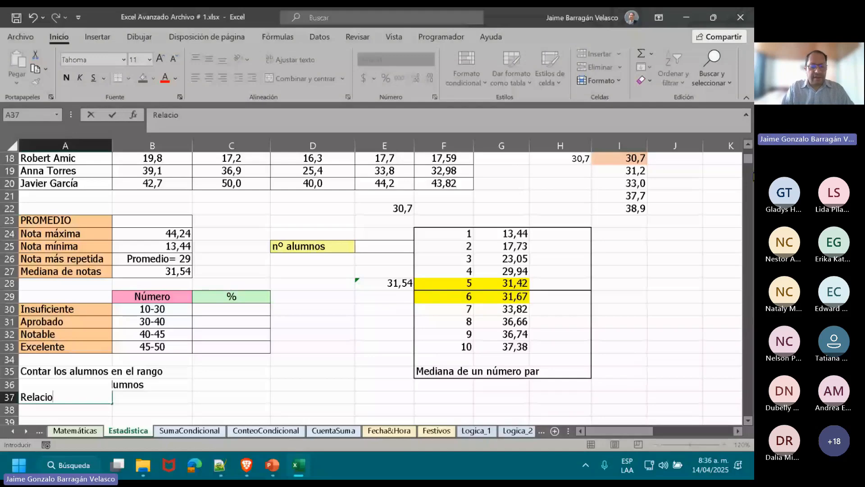
key("BackSpace")
type("ón entre")
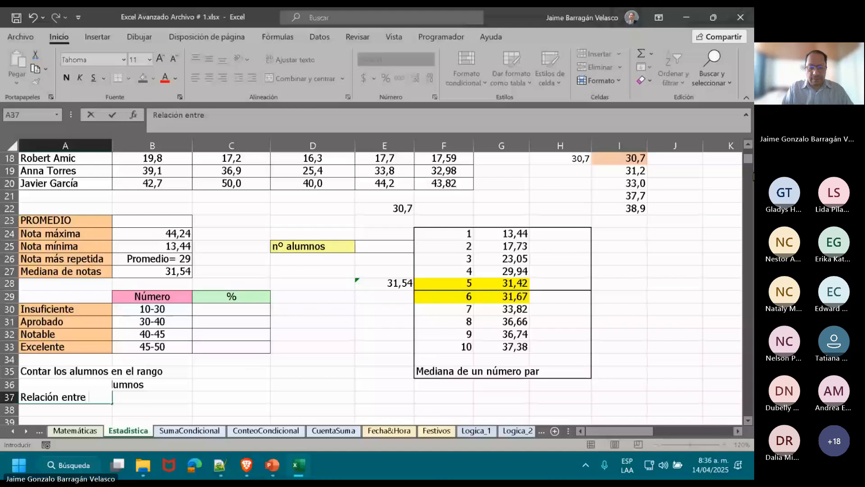
type(" los dos va")
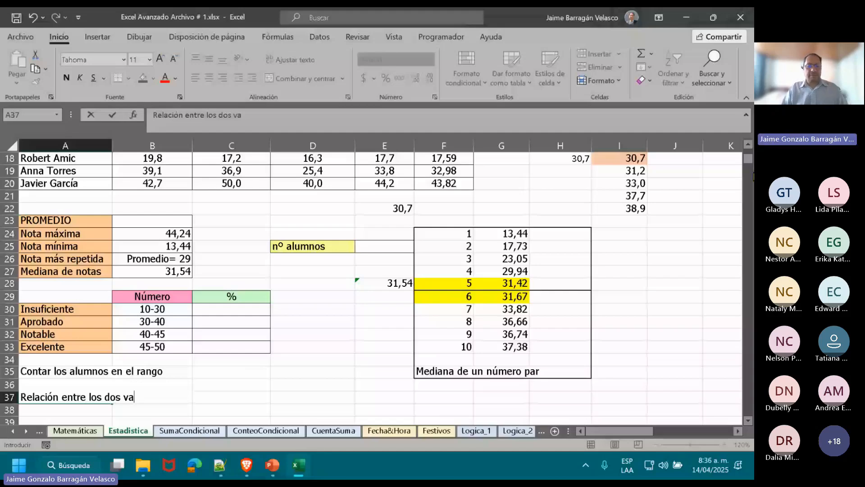
type("lores (%)")
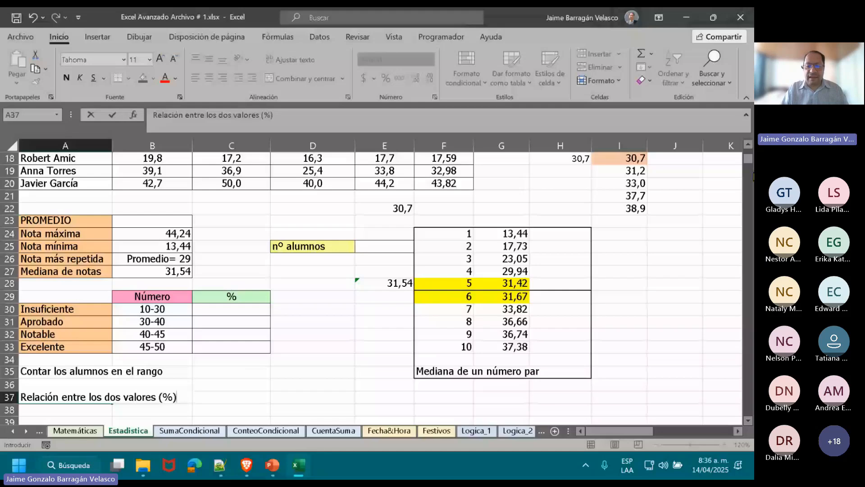
key("Return")
Compare the Nota averages in column E with the category ranges, checking E14, E16 and E18 for the Insuficiente group.
scroll(395, 401, "up", 6)
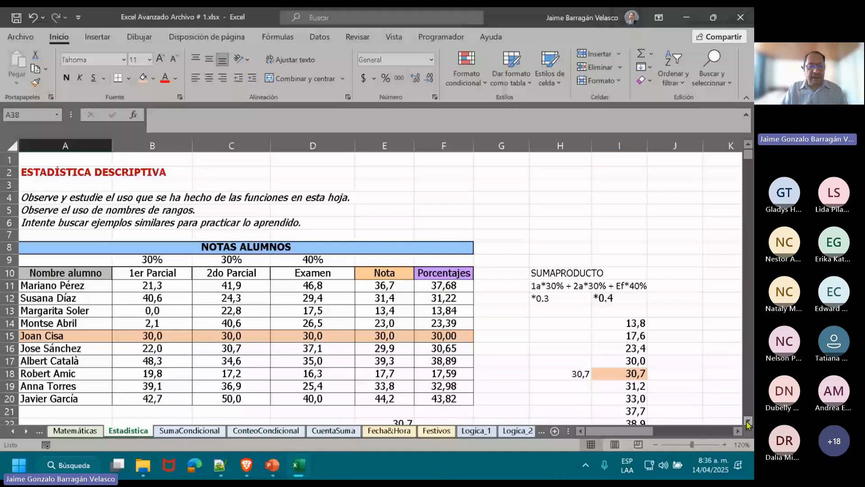
scroll(748, 423, "down", 4)
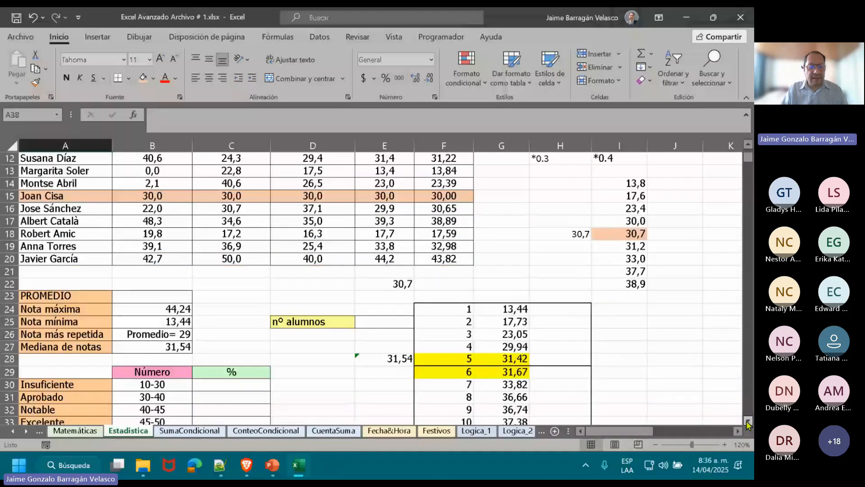
scroll(748, 423, "down", 2)
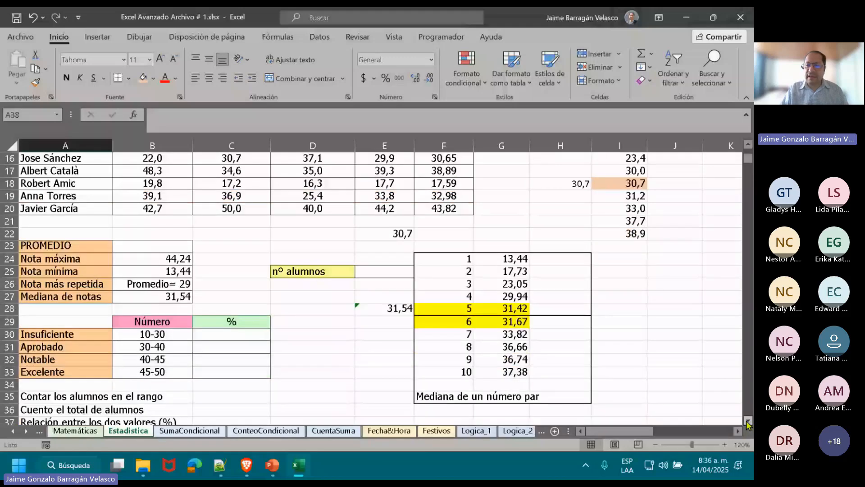
left_click(749, 145)
left_click(383, 234)
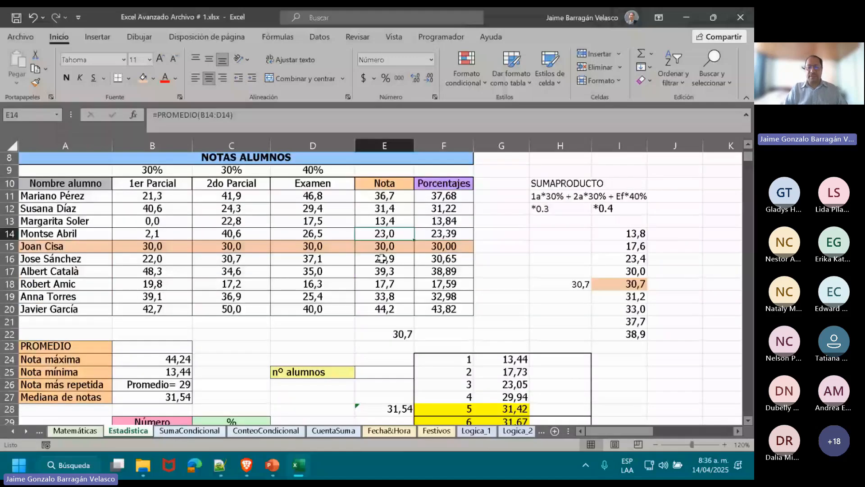
left_click(383, 258)
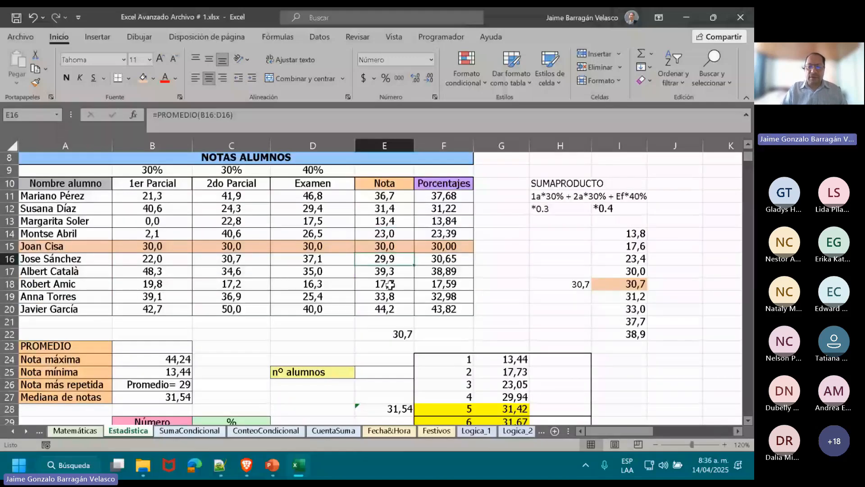
left_click(390, 284)
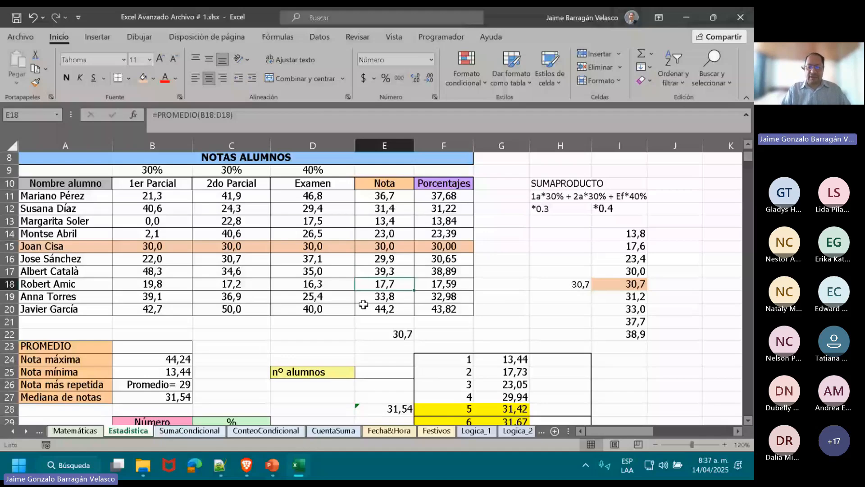
Count the students for nº alumnos in E25 with =CONTARA(E11:E20) and center the result in the cell.
left_click(380, 372)
type("=")
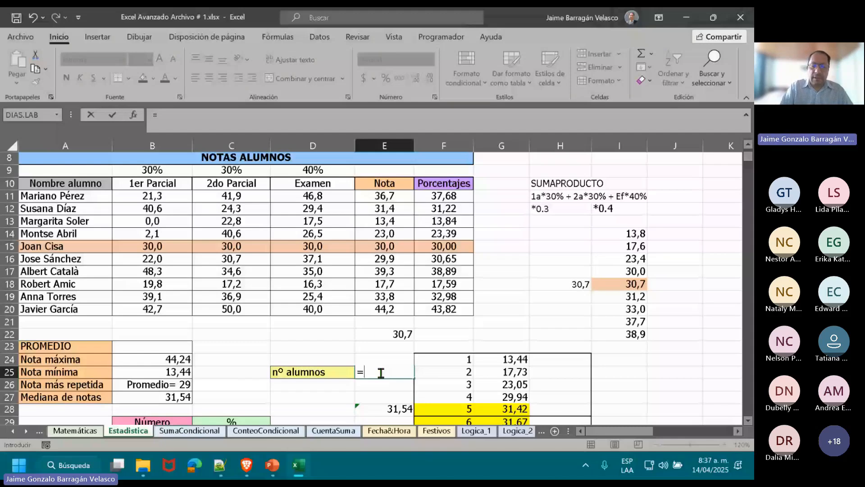
type("cont")
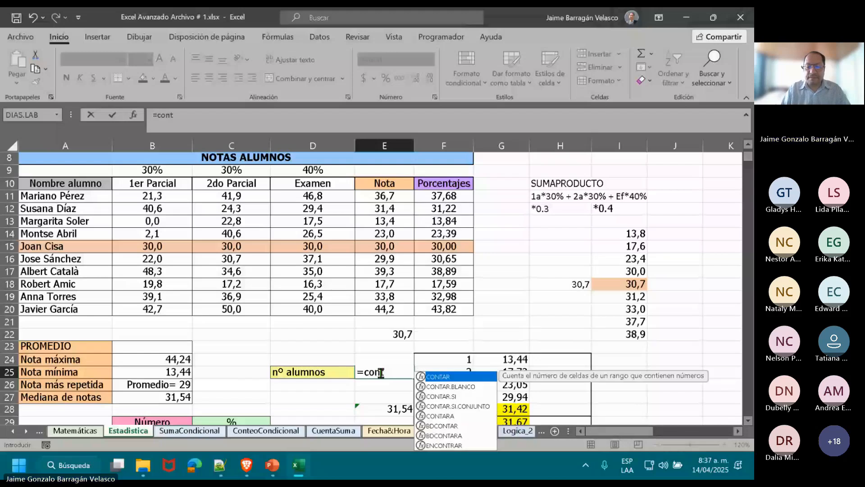
double_click(453, 415)
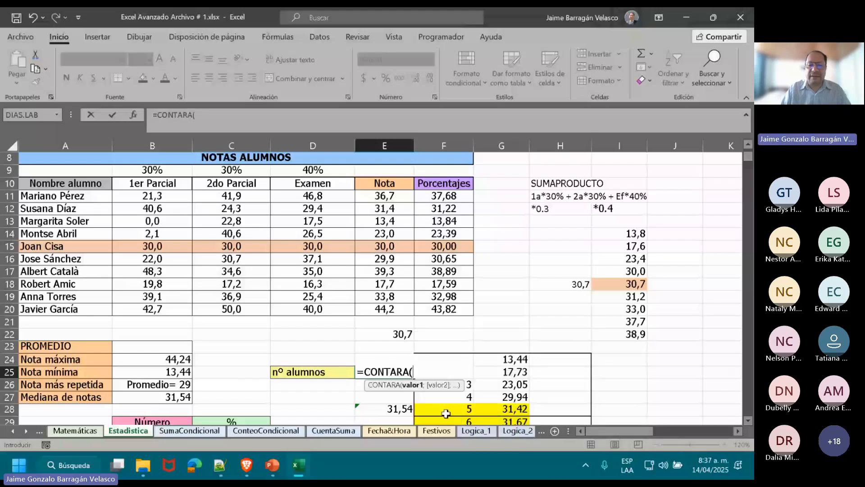
left_click_drag(384, 196, 395, 306)
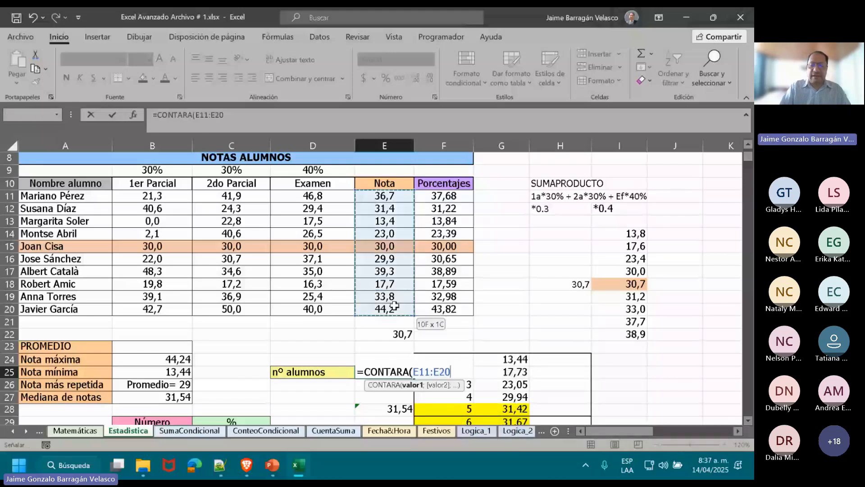
type(")")
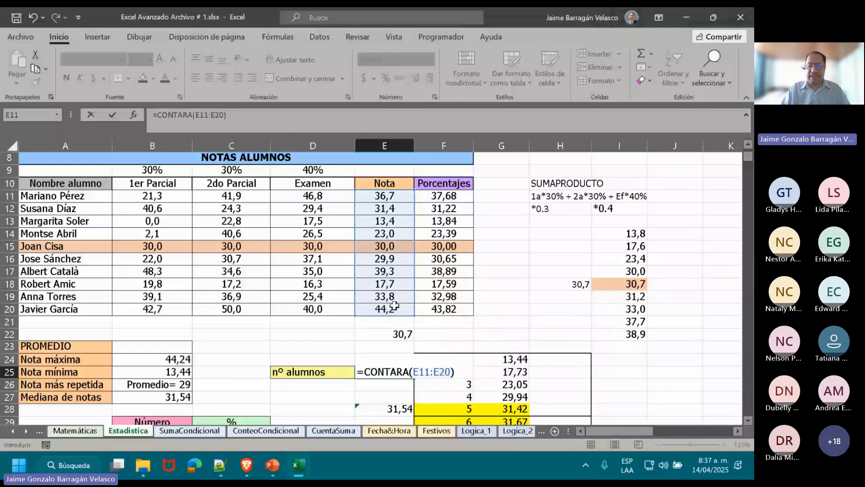
key("ctrl+Return")
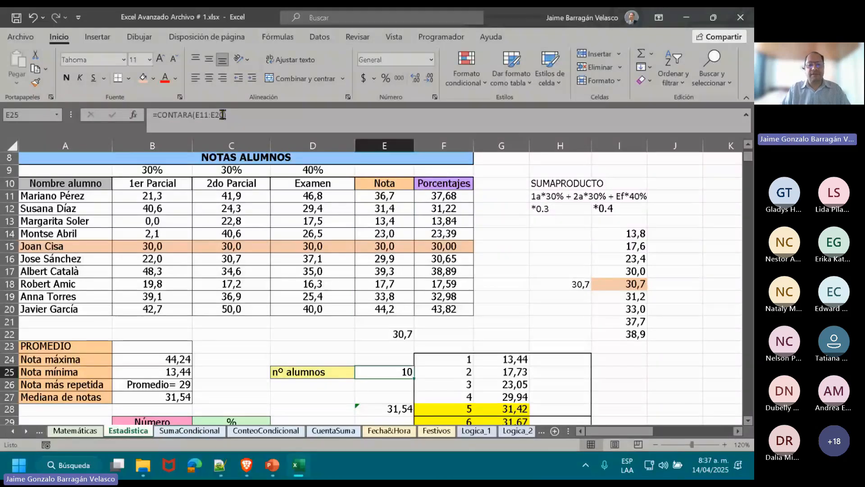
left_click(212, 82)
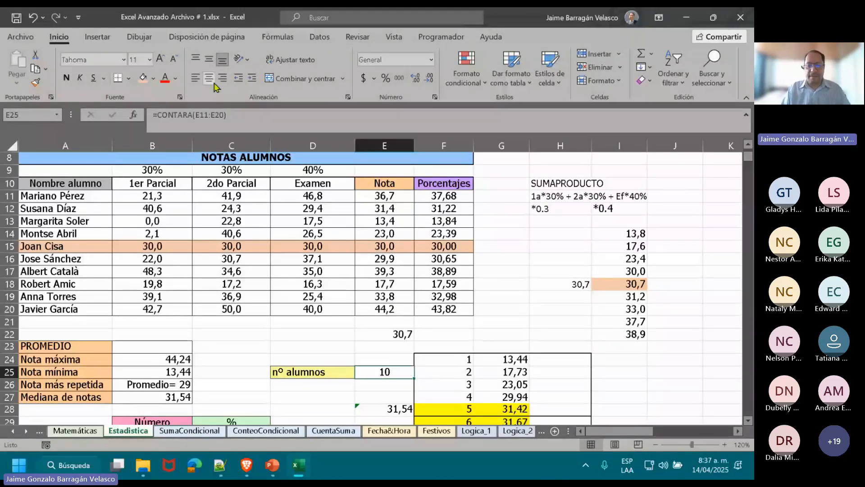
key("Down")
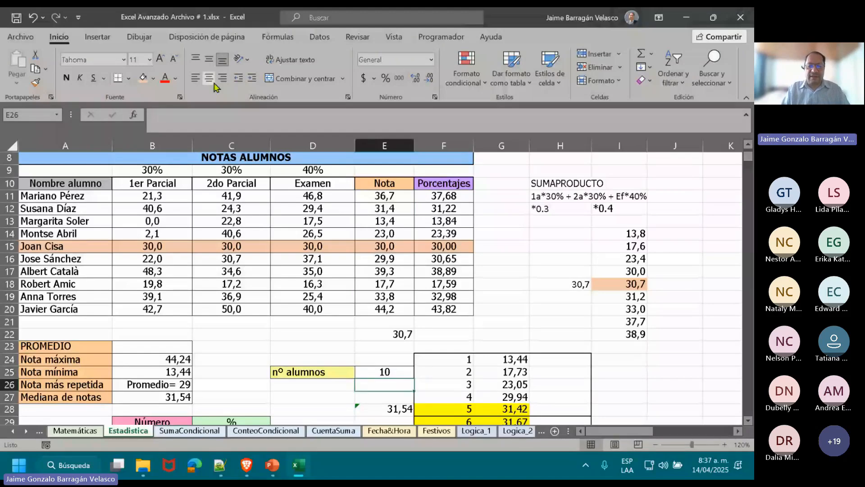
key("Down")
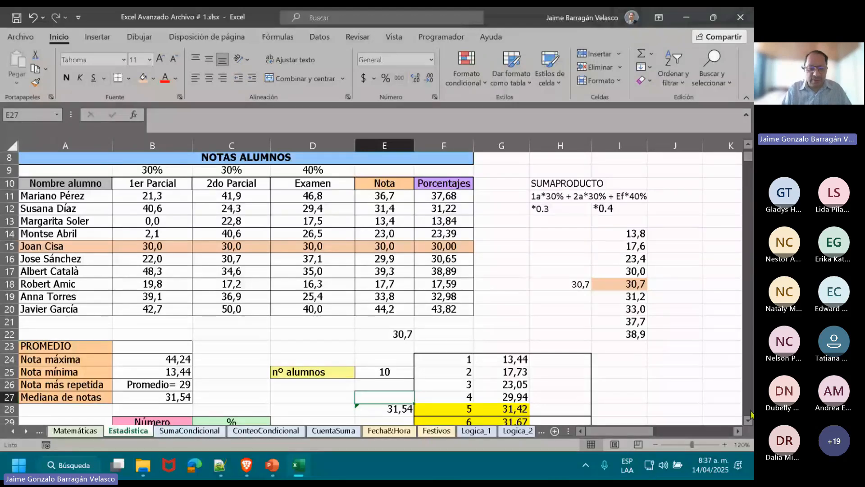
Enter 40 as a sample percentage for Insuficiente in C30 and clear the cell again.
scroll(749, 422, "down", 7)
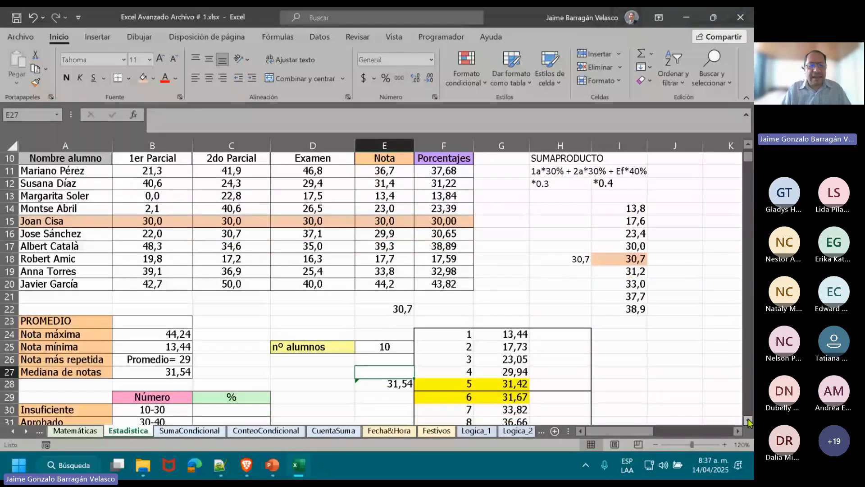
scroll(748, 421, "down", 5)
left_click(207, 285)
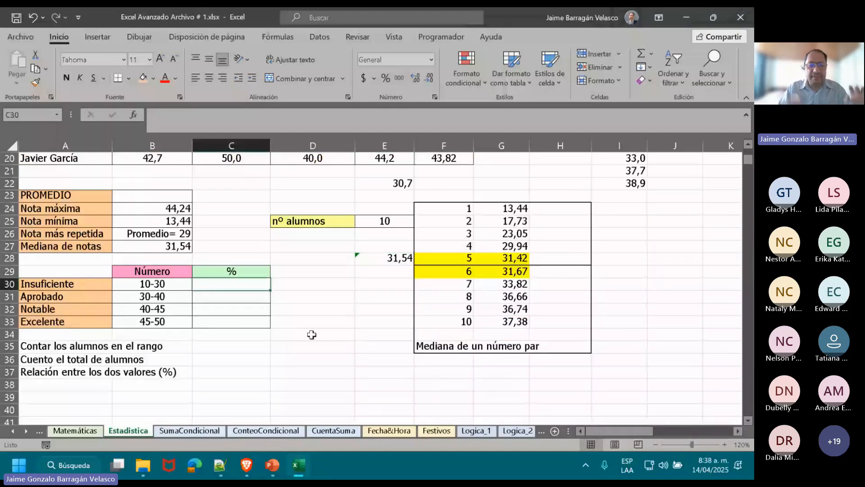
type("40")
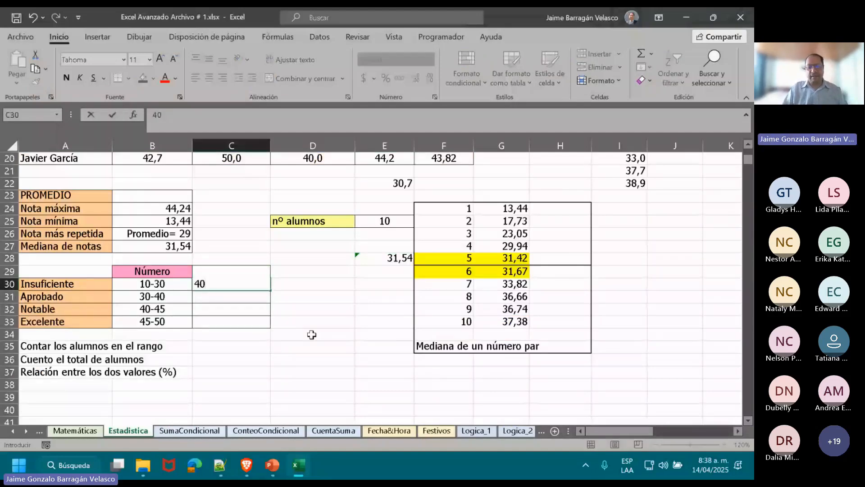
key("ctrl+Return")
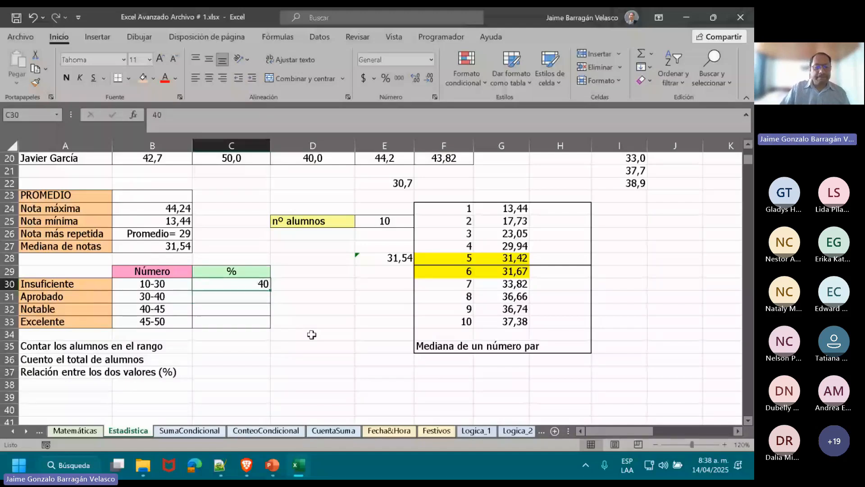
key("Delete")
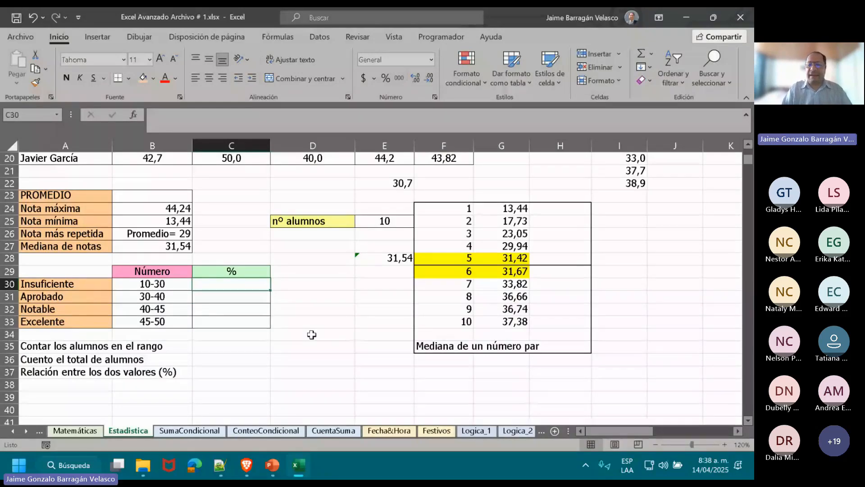
key("BackSpace")
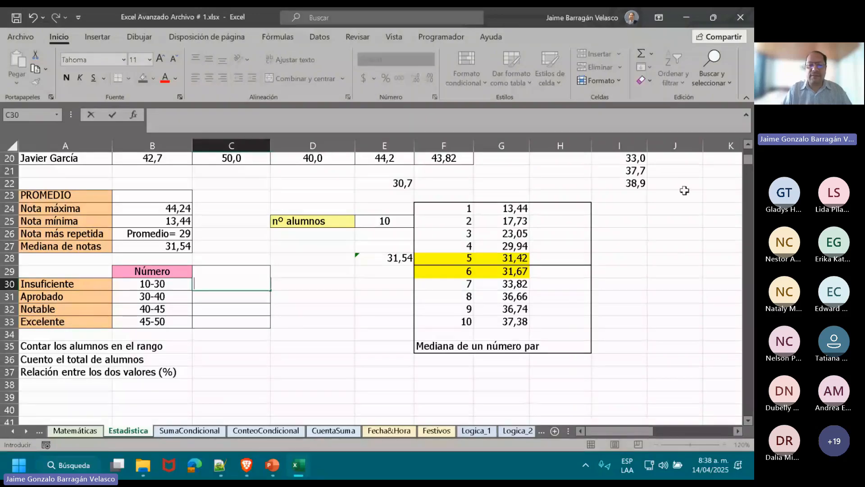
left_click(748, 144)
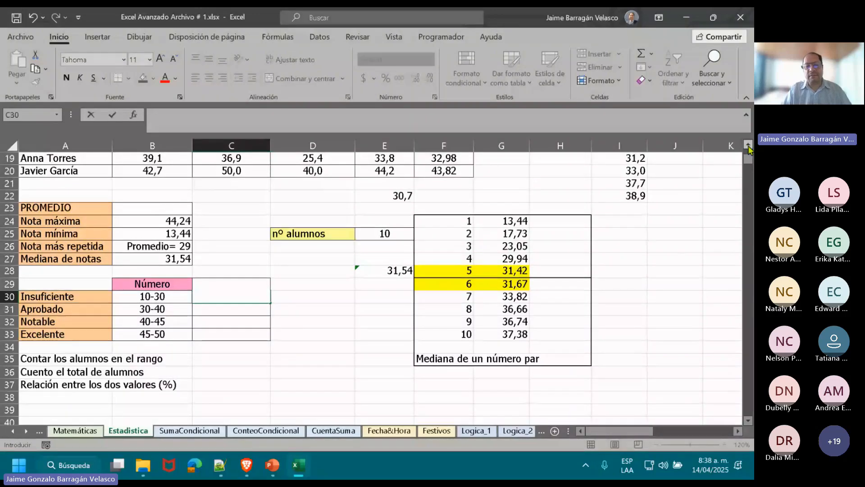
left_click(748, 144)
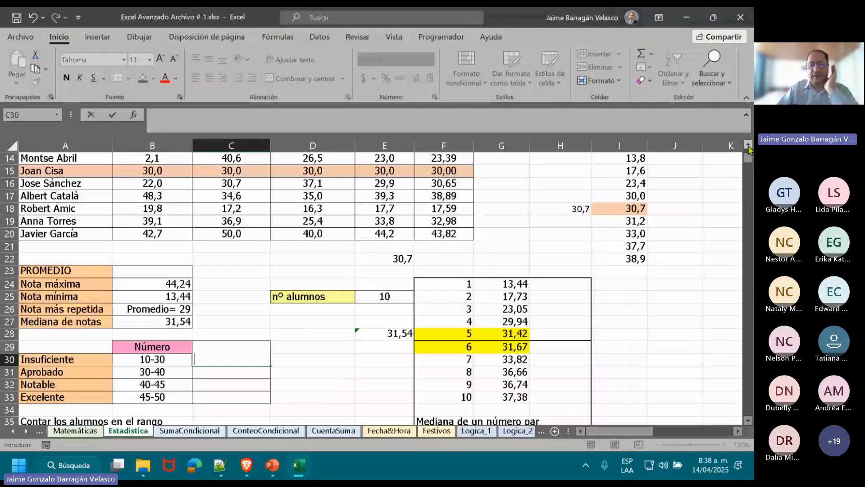
left_click(748, 145)
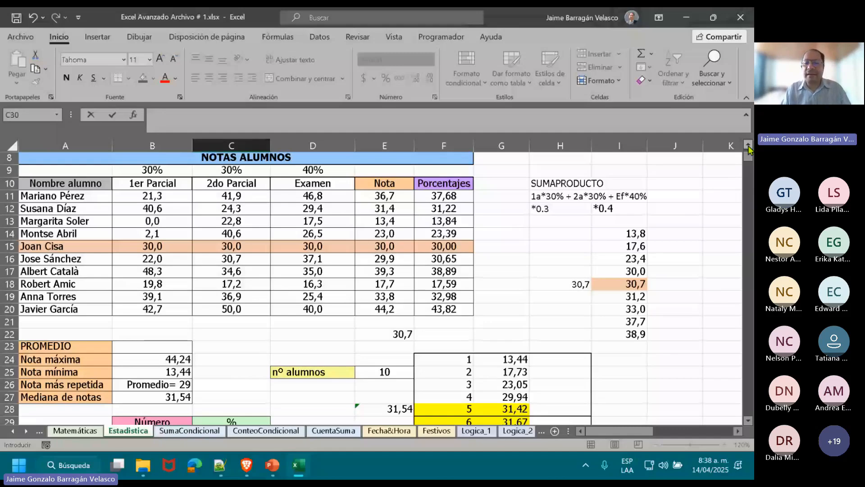
Switch to the PowerPoint presentation Clase #1 Formulas Funciones.pptx.
left_click(543, 470)
key("alt+Tab")
key("alt+Tab")
key("alt+Tab")
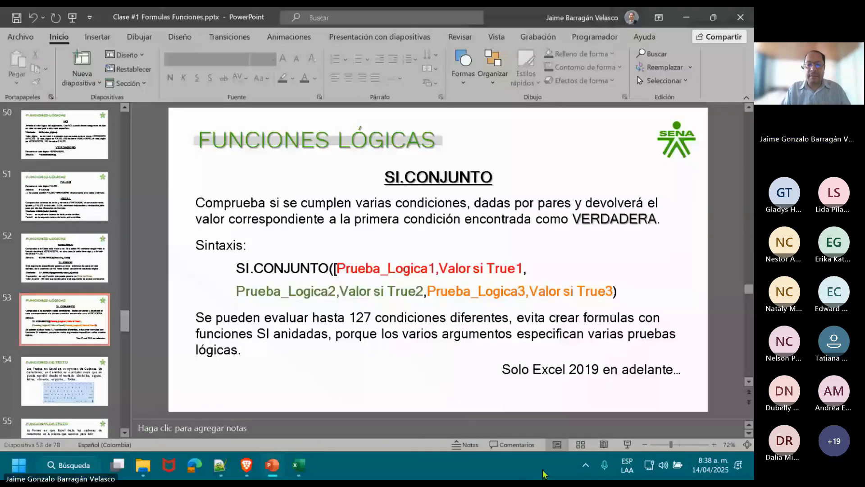
Go to the =CONTAR slide, number 30, about counts and conditionals and start the slide show from it.
key("Up")
key("Up")
key("Up")
key("Up")
key("Up")
key("Up")
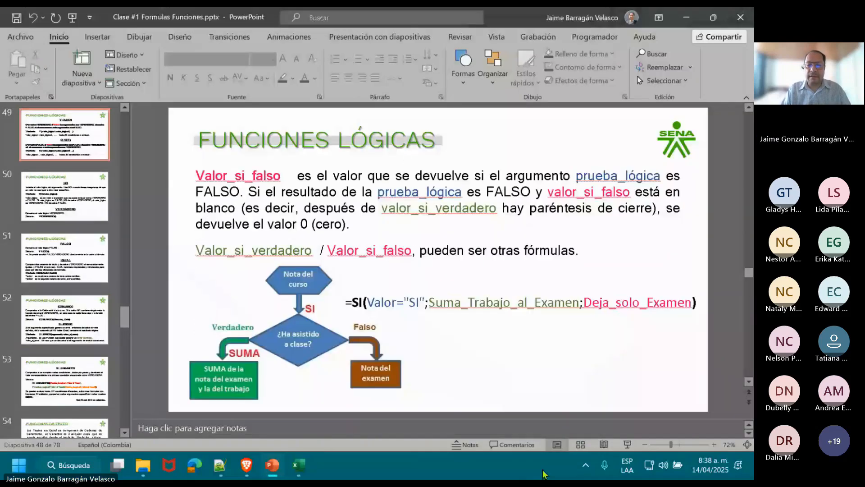
key("Down")
key("Down")
key("Down")
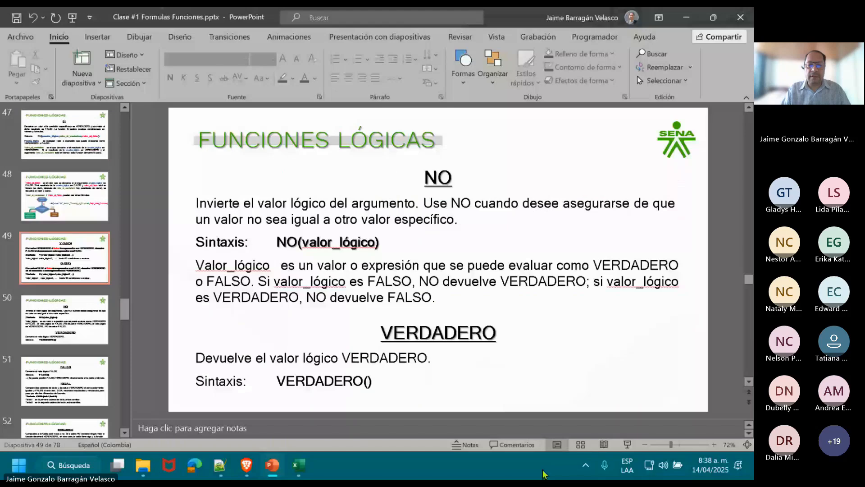
key("Up")
key("Up")
key("Up")
key("Up")
key("Up")
key("Up")
key("Up")
key("Up")
key("Up")
key("Up")
key("Up")
key("Up")
key("Up")
key("Up")
key("Up")
key("Up")
key("Up")
key("Up")
key("Up")
key("Up")
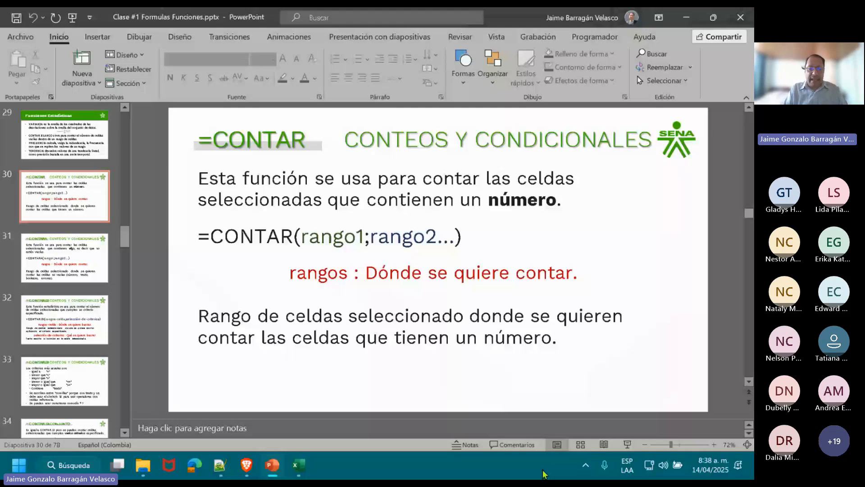
left_click(631, 446)
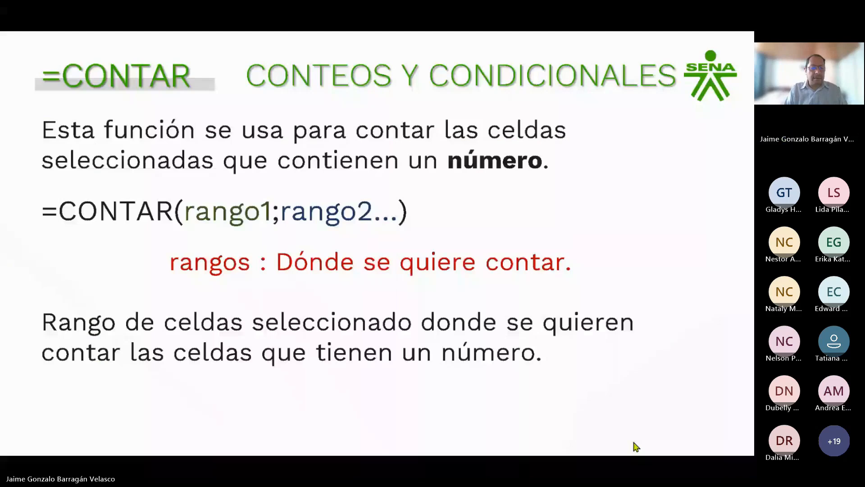
Underline the word "número" in the =CONTAR definition with the yellow highlighter.
left_click(56, 443)
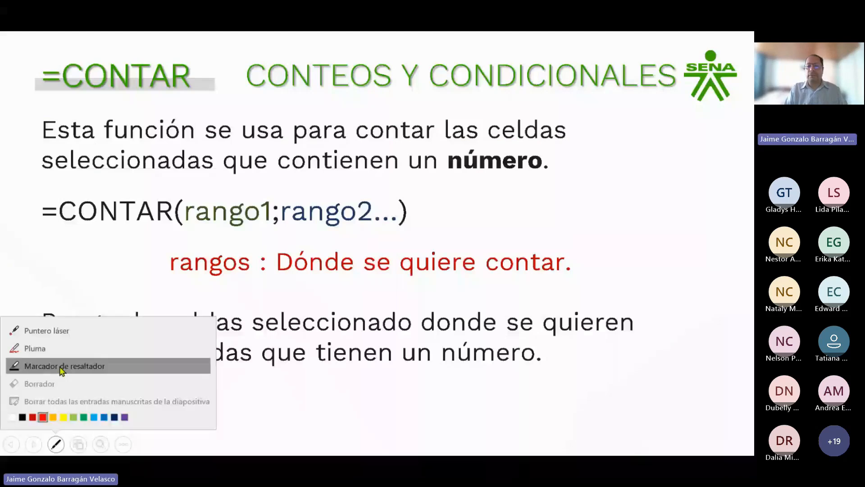
left_click(62, 366)
left_click_drag(439, 175, 488, 176)
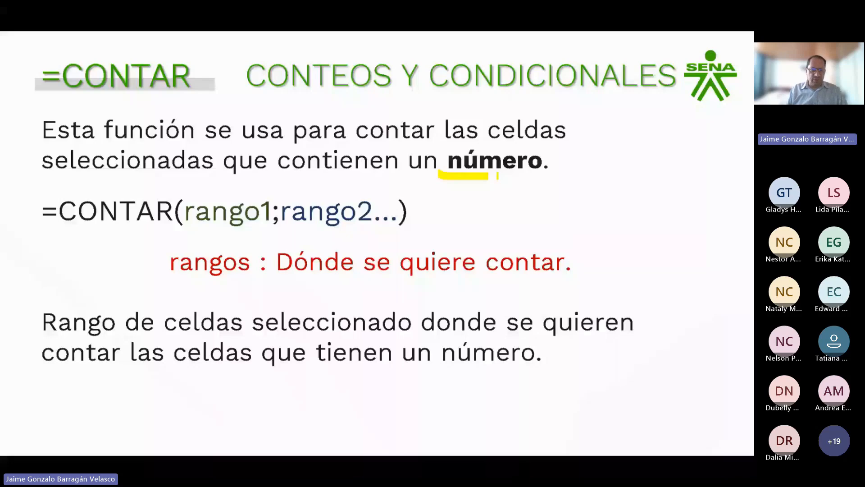
Switch to Excel, review the Funciones de Conteo section on the Matemáticas sheet, and return to the =CONTAR slide show in PowerPoint.
key("alt+Tab")
key("alt+Tab")
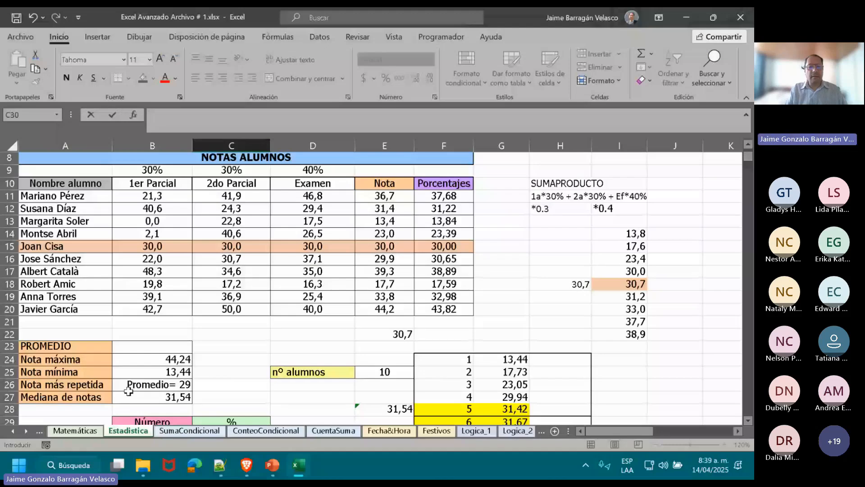
key("ctrl+Page_Up")
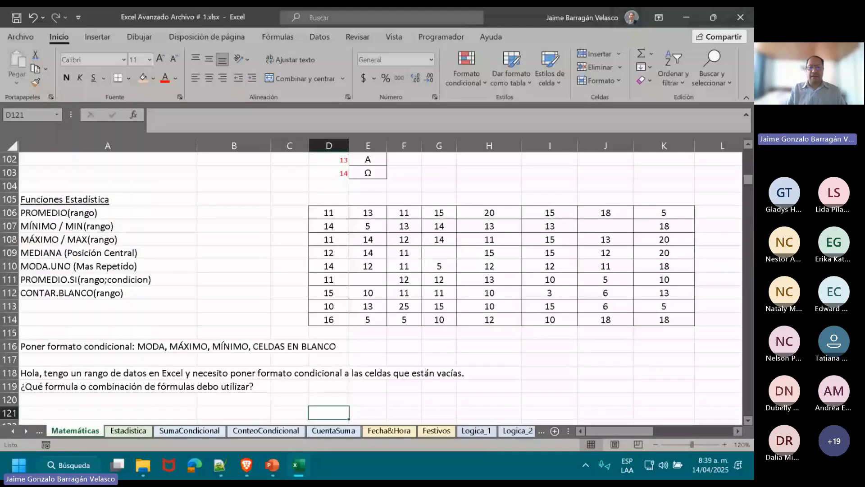
scroll(446, 250, "up", 6)
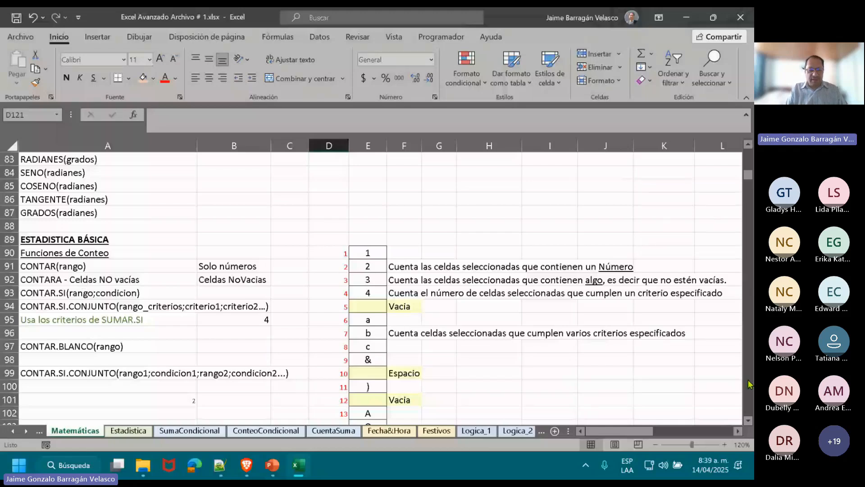
left_click(748, 420)
scroll(748, 420, "down", 1)
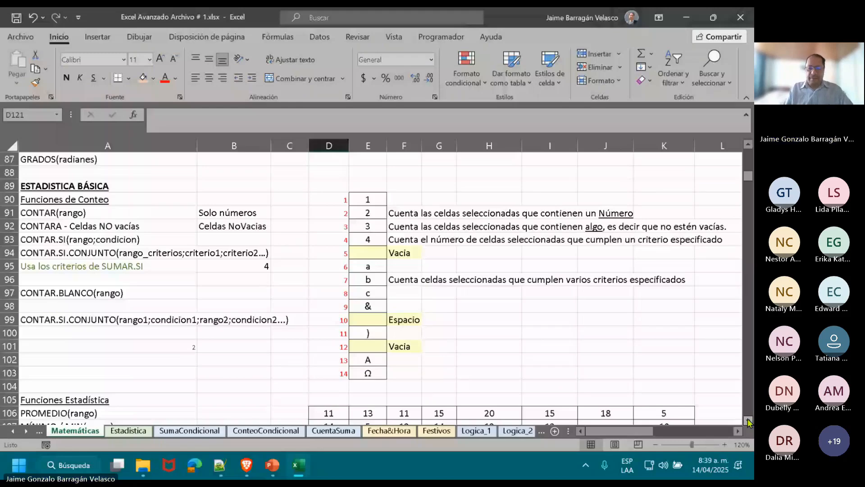
key("alt+Tab")
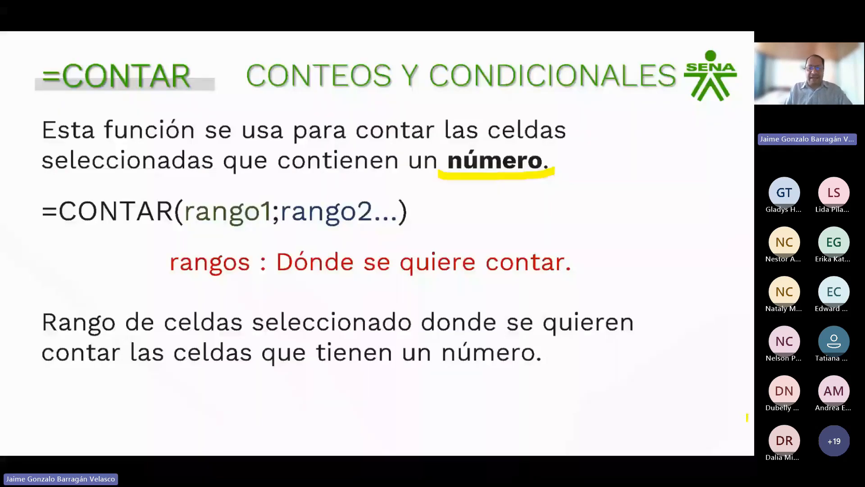
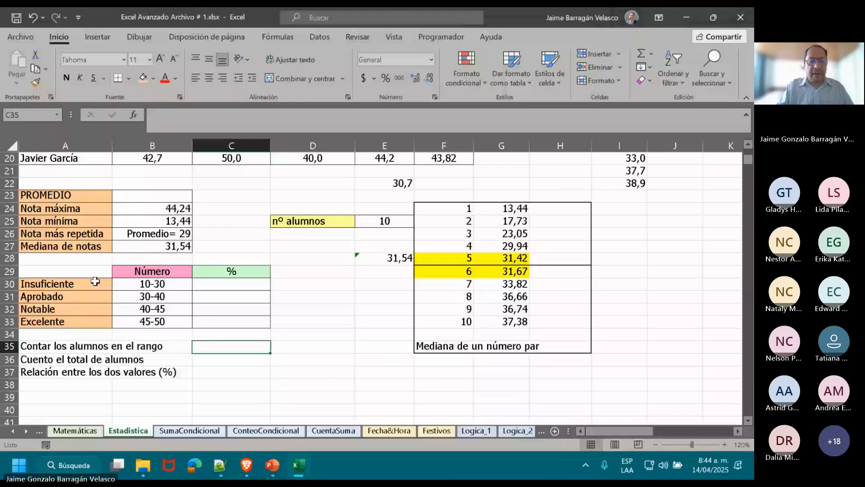
Enter the note "cuente si nota>=10 Y nota <30" in C35, beside "Contar los alumnos en el rango".
type("cuente ")
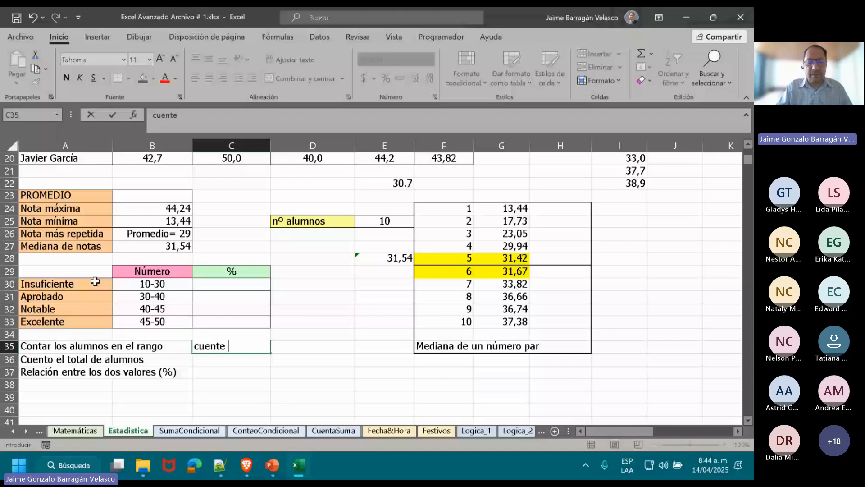
type("si nota>=")
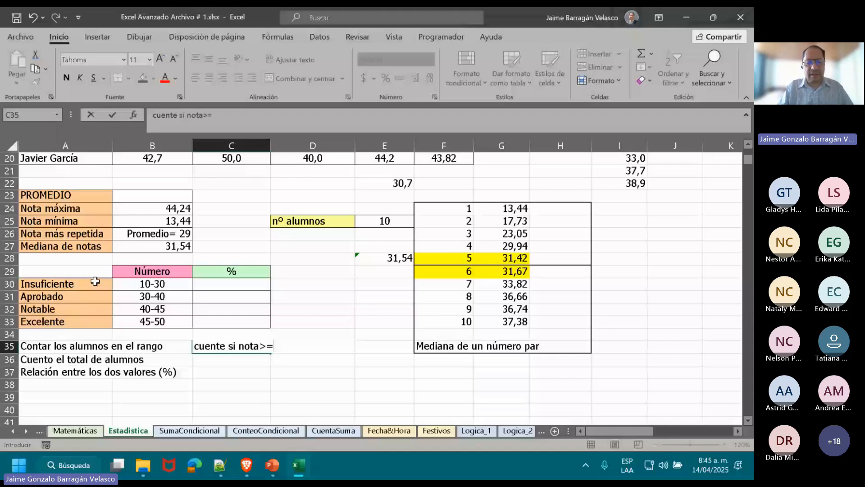
type("10 ")
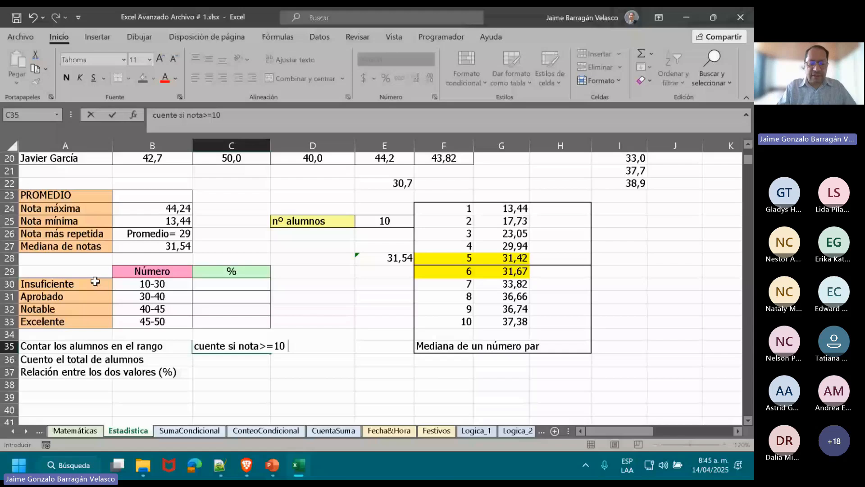
type("Y not")
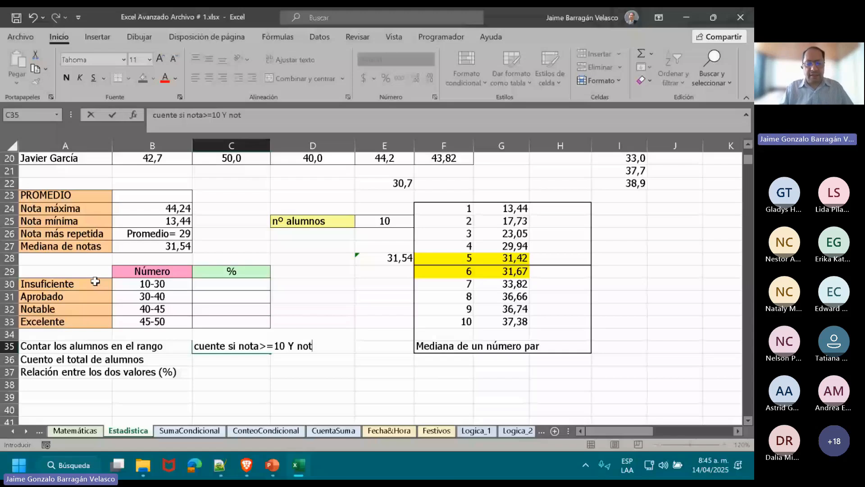
type("a <")
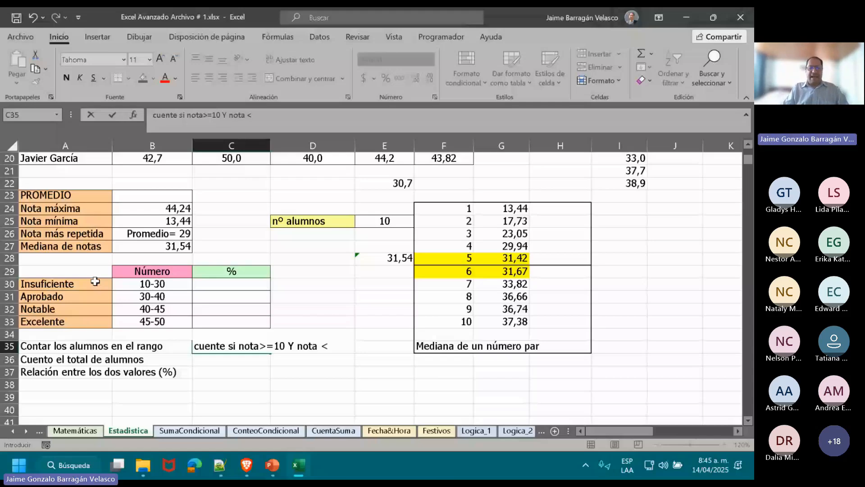
type("30")
key("Return")
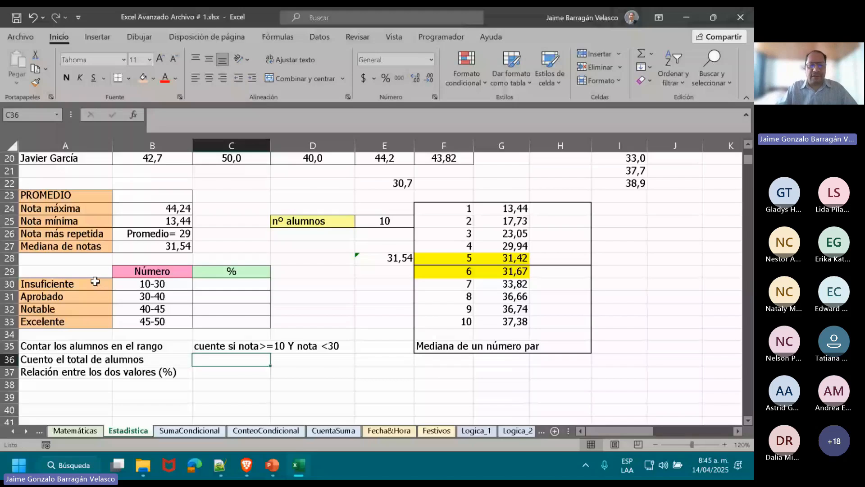
key("Up")
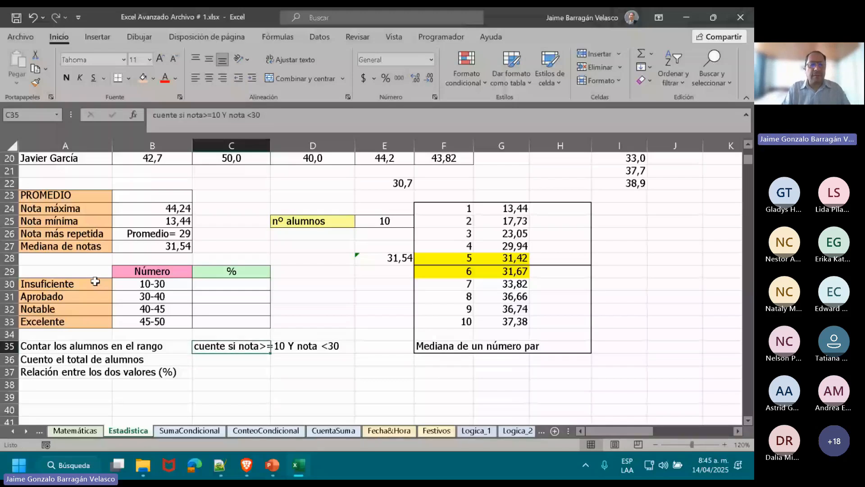
Start a CONTAR.SI.CONJUNTO formula in C30 for Insuficiente, with E11:E20 as the first criteria range and ">=10" as its criterion.
left_click(237, 282)
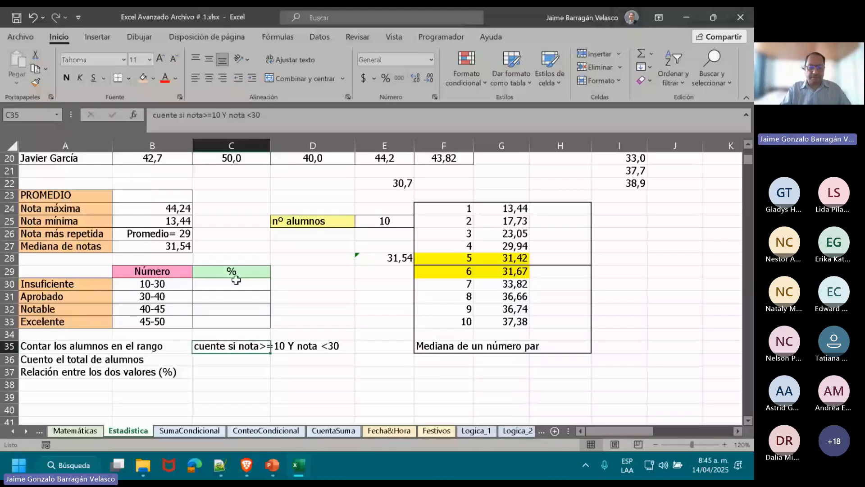
type("=")
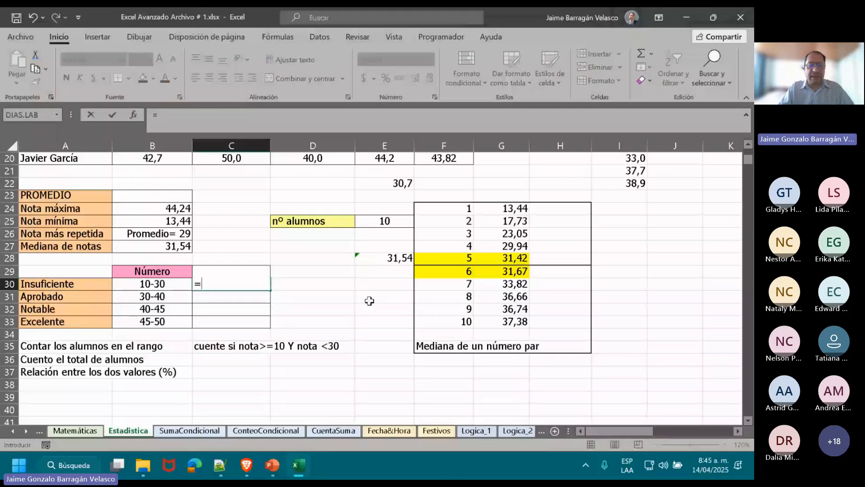
type("CON")
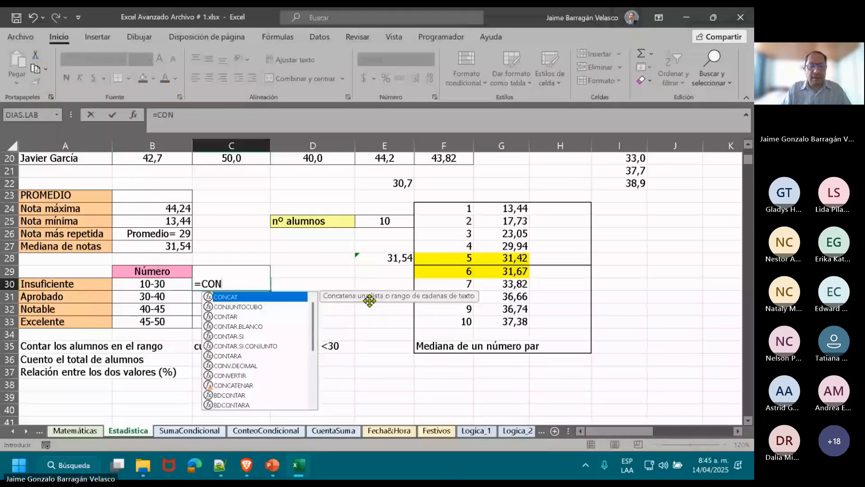
double_click(254, 349)
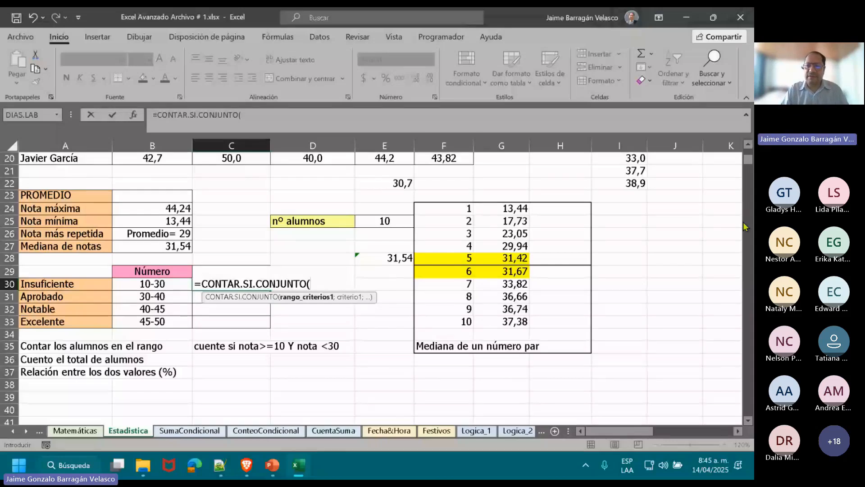
left_click(748, 144)
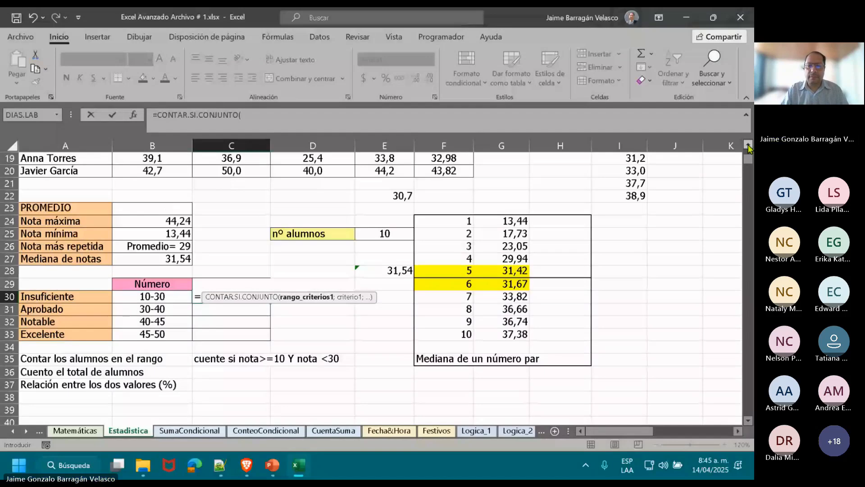
left_click(748, 145)
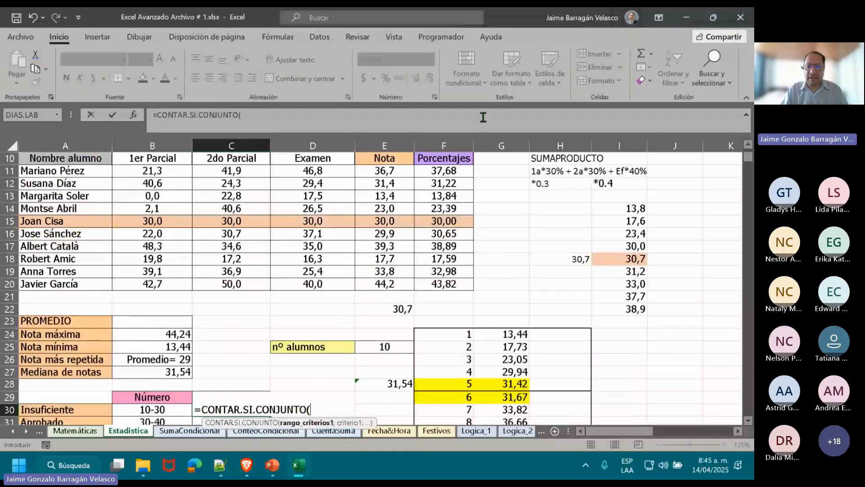
left_click_drag(384, 171, 392, 282)
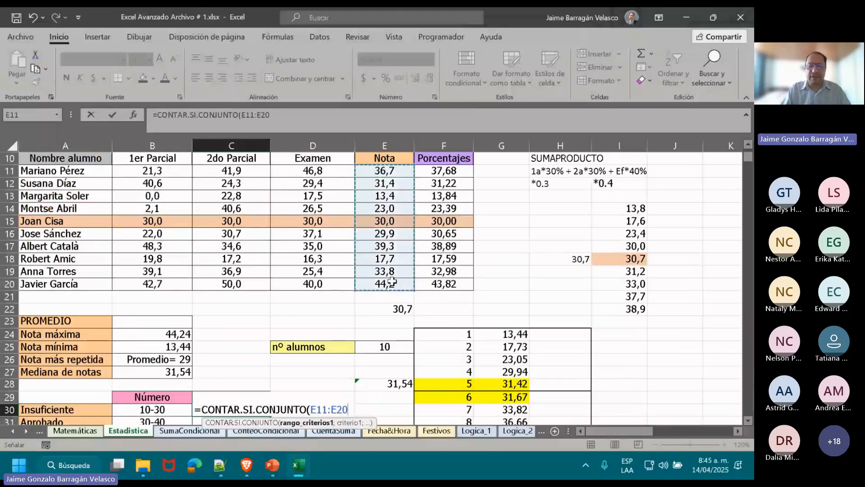
type(";")
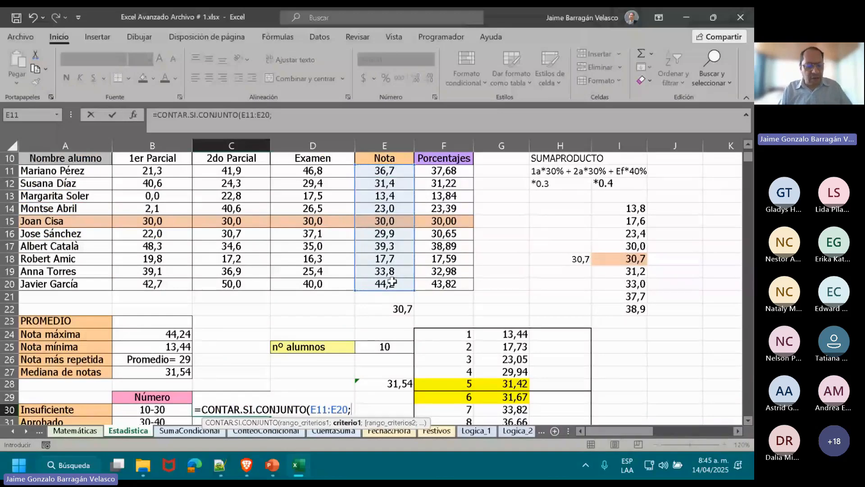
type("\"")
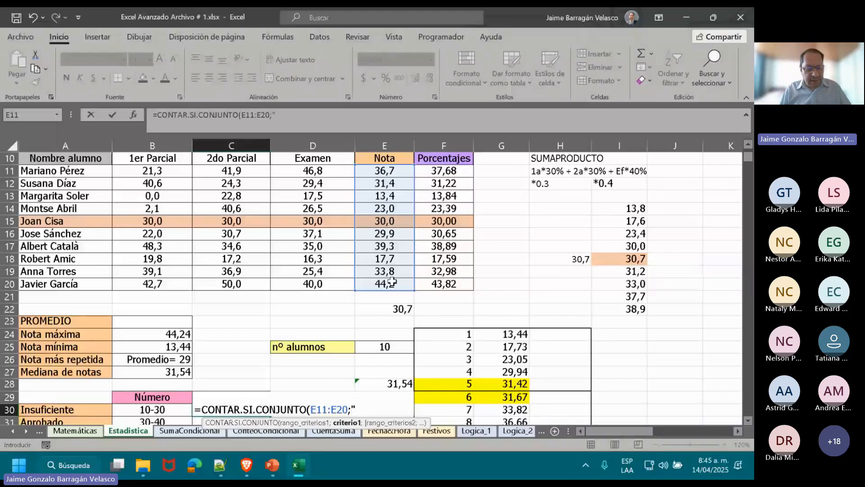
type(">=")
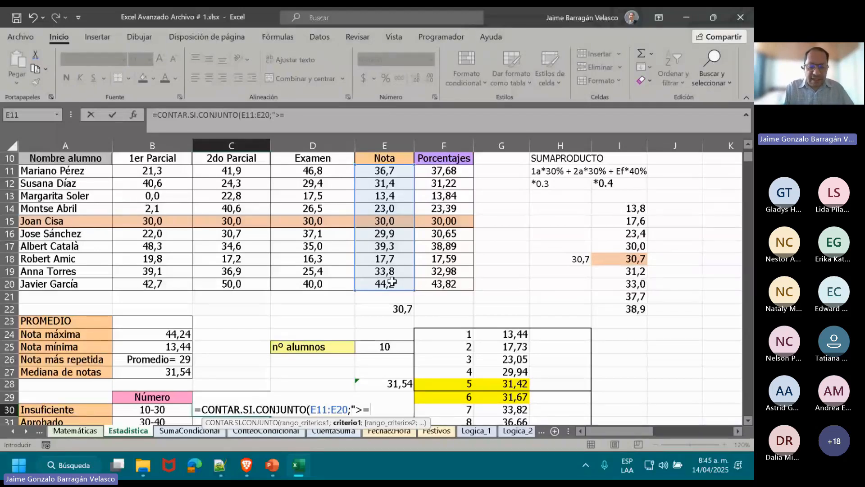
type("10")
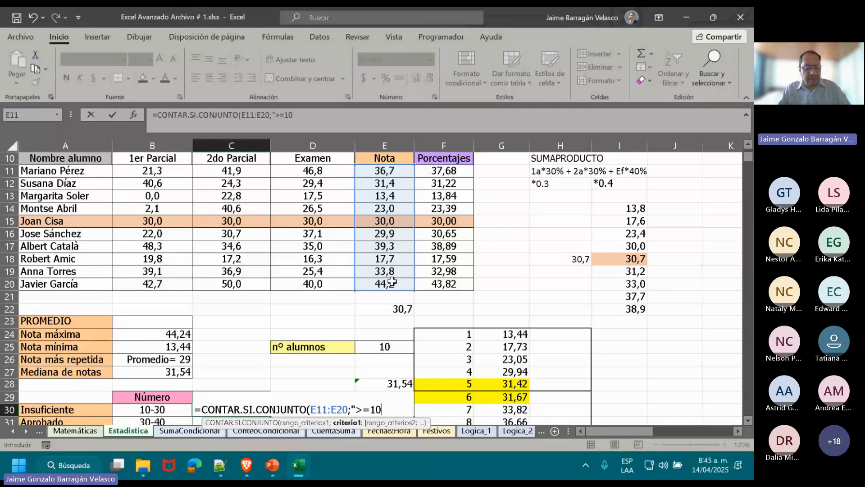
type("\"")
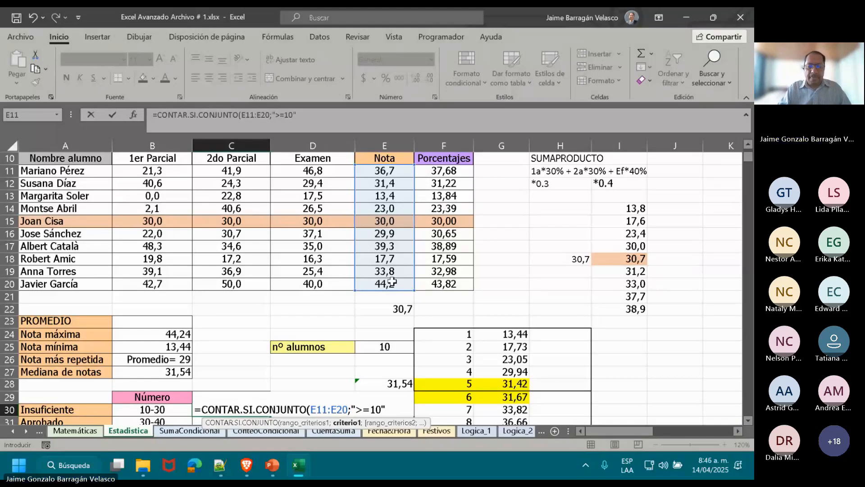
type(";")
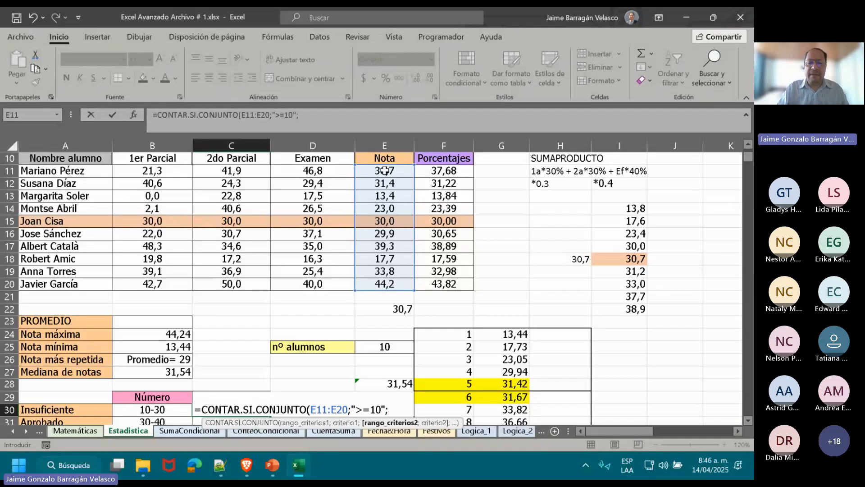
Add E11:E20 with the criterion "<30" as the second condition and complete the CONTAR.SI.CONJUNTO formula in C30.
left_click_drag(385, 170, 395, 284)
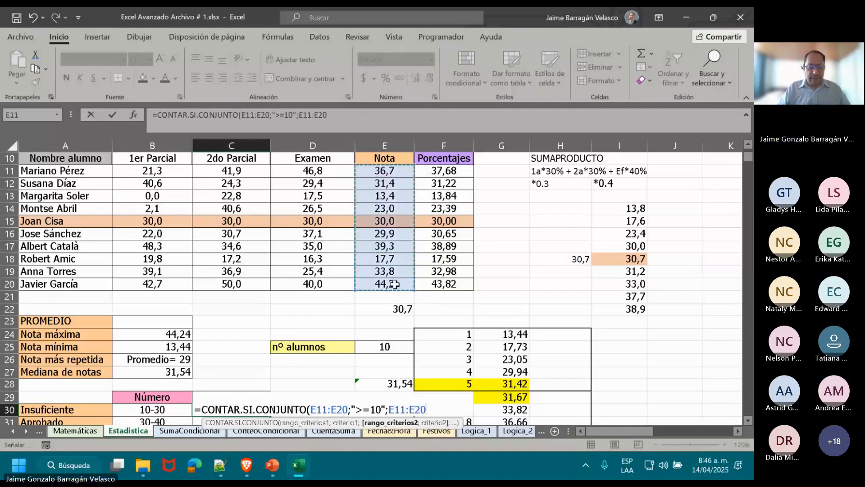
type(">")
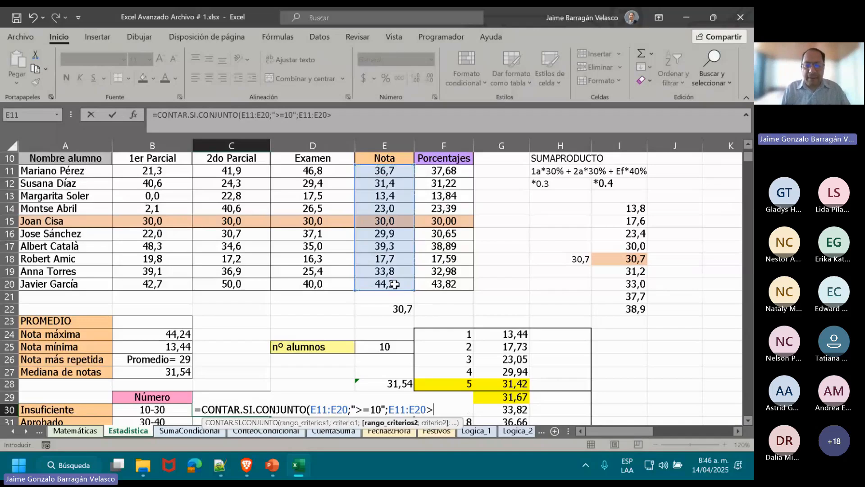
key("BackSpace")
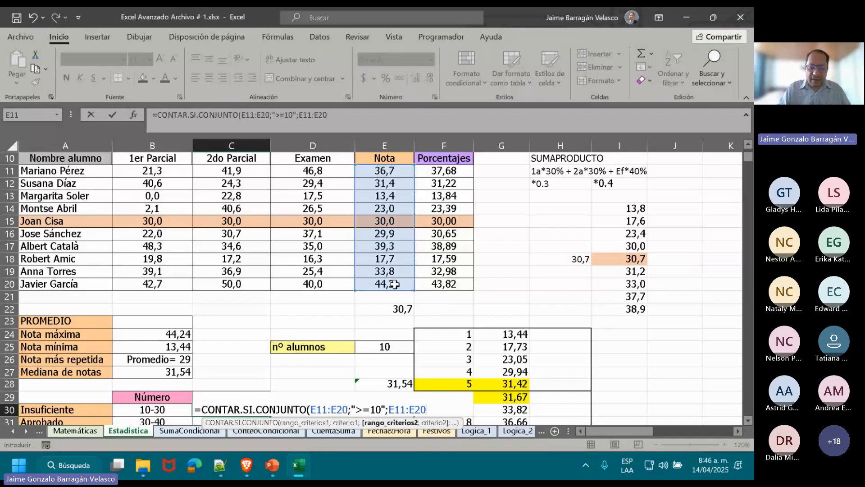
type(";")
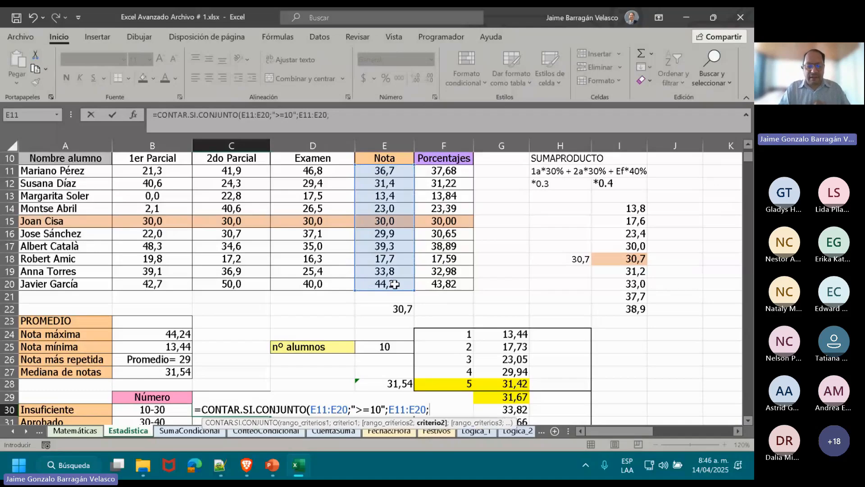
type("\"<")
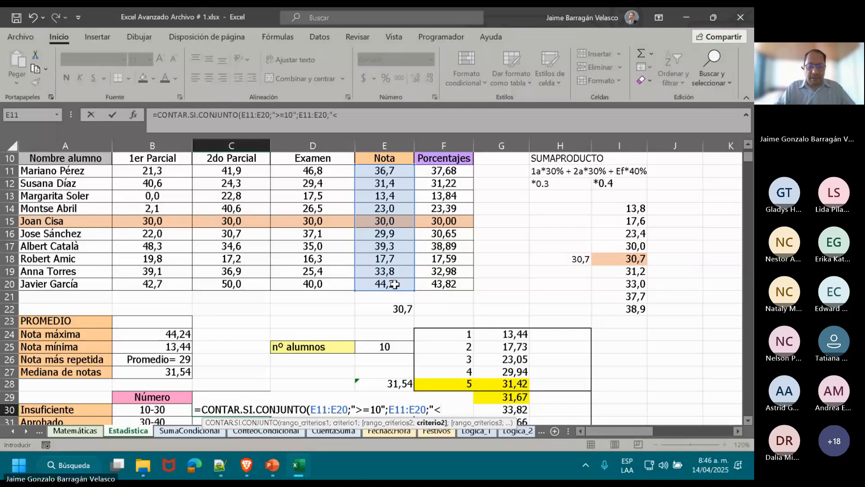
type("30\"")
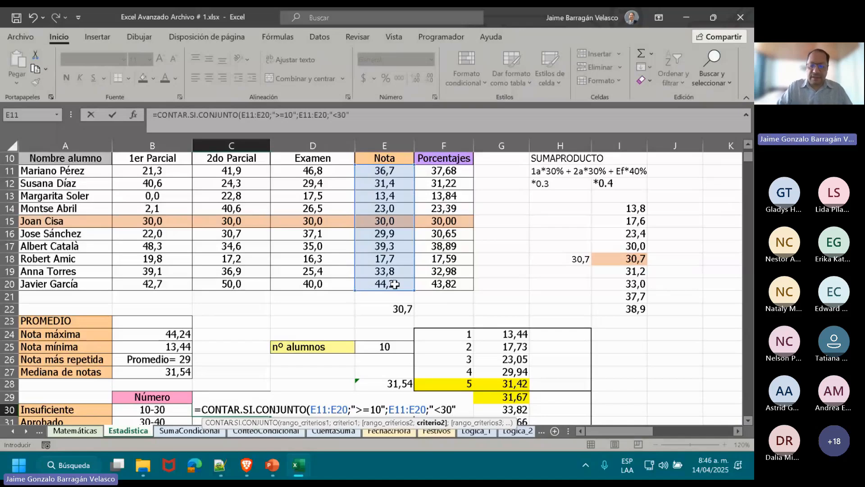
type(")")
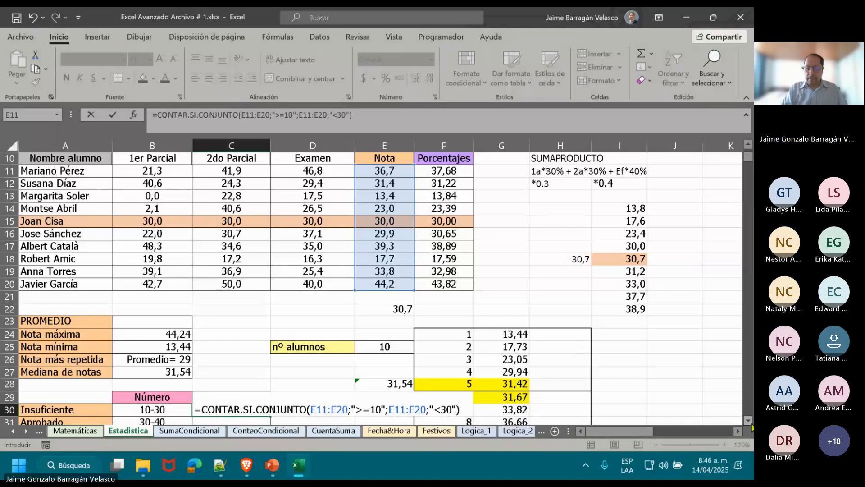
scroll(751, 427, "down", 3)
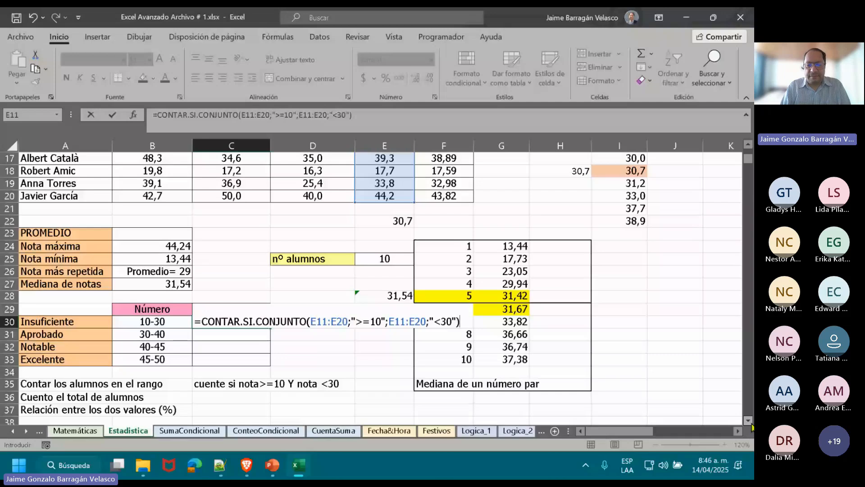
key("Return")
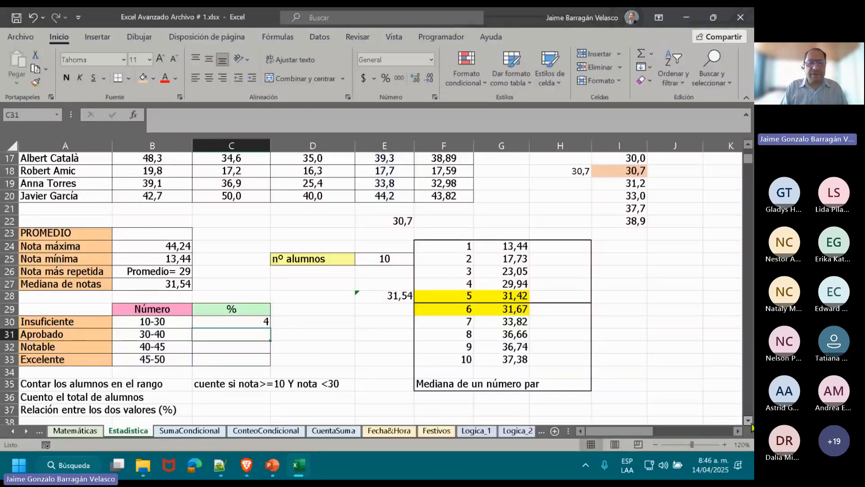
Divide the CONTAR.SI.CONJUNTO formula in C30 by CONTAR(E11:E20) and format the cell as a percentage.
double_click(237, 324)
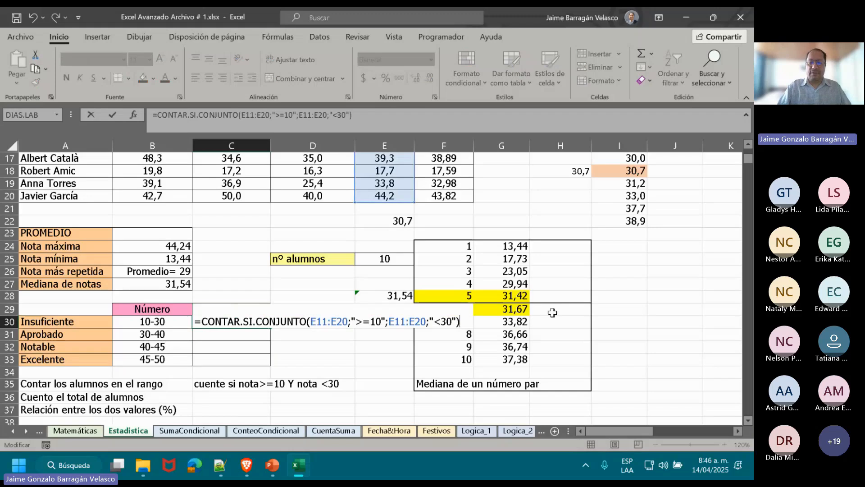
type("=")
key("BackSpace")
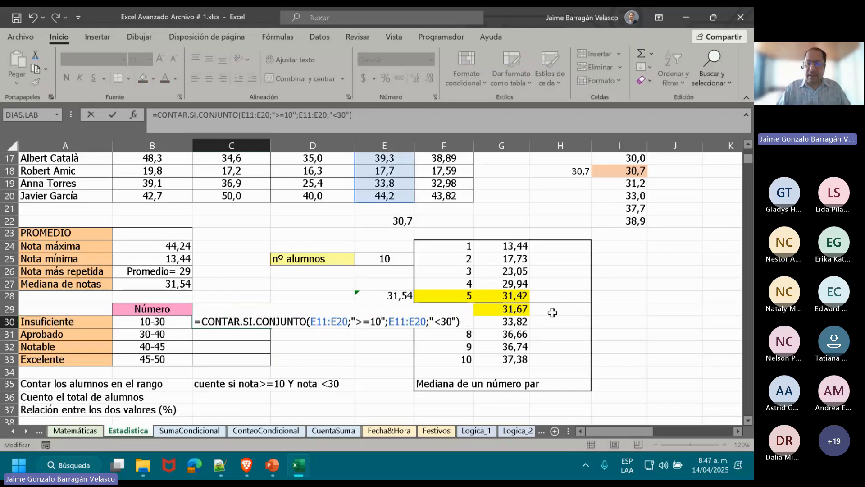
type("/")
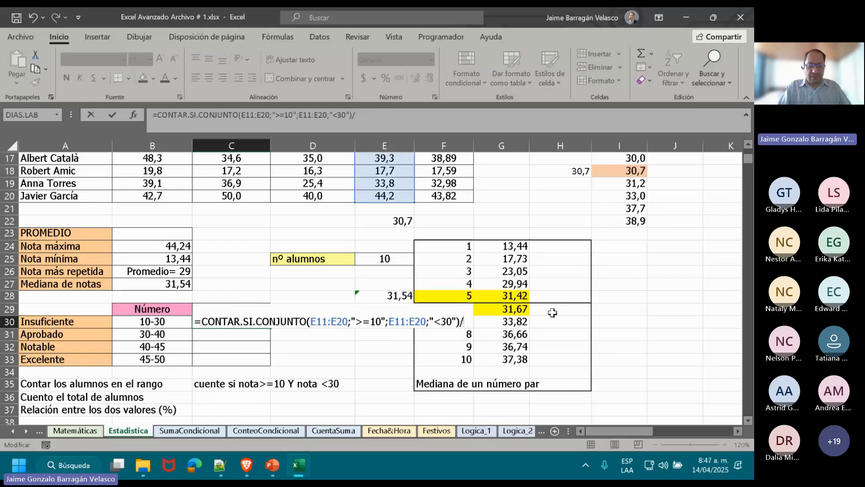
type("CONTA")
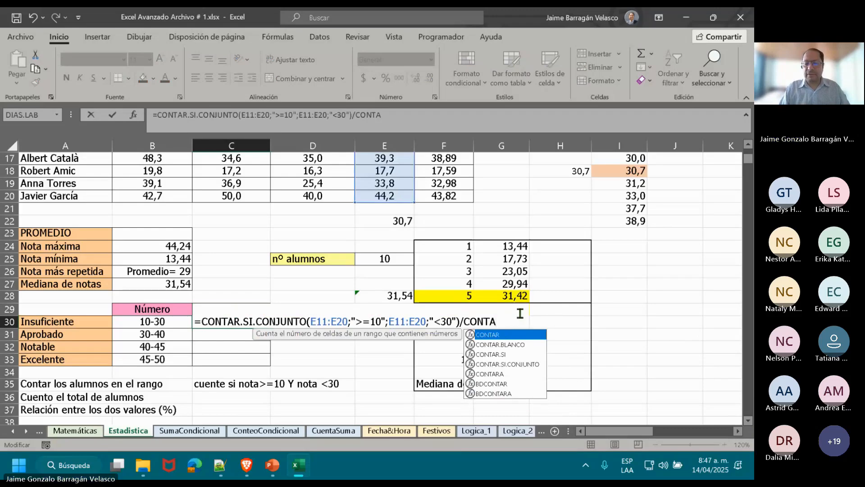
type("R(")
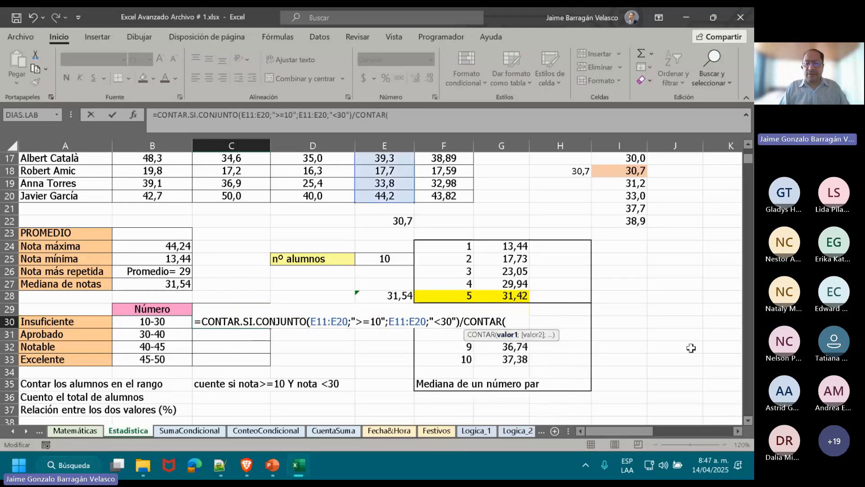
type("E11")
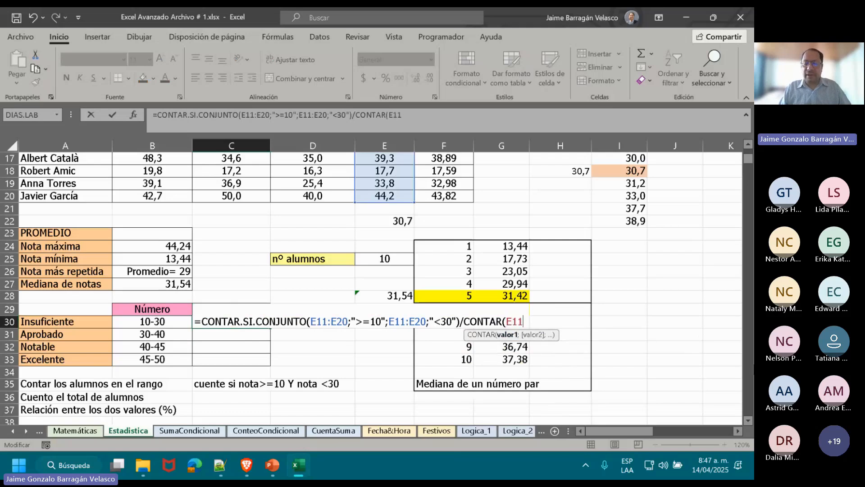
type(":")
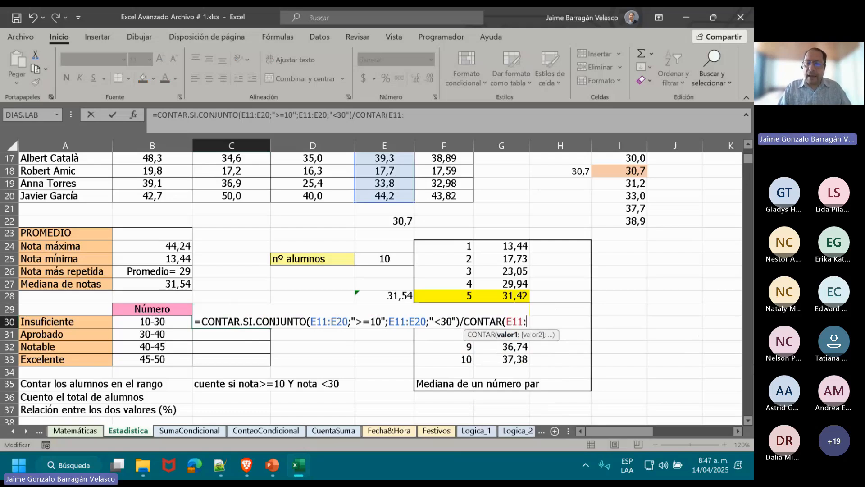
type("E20)")
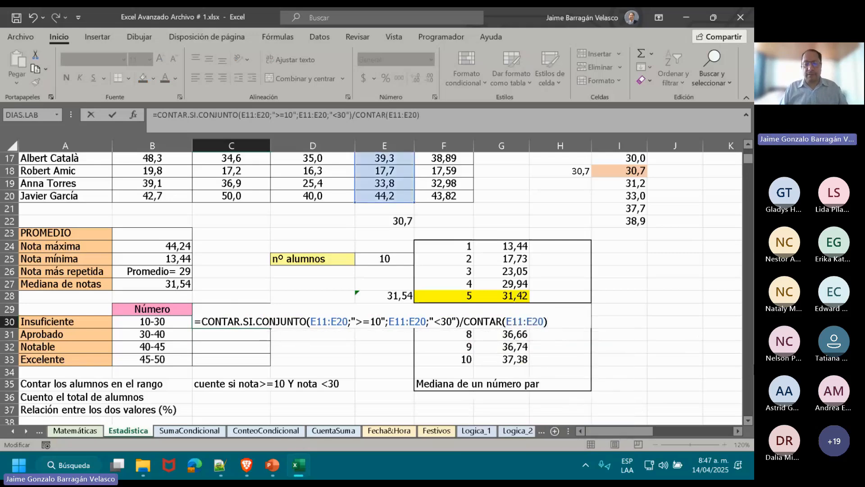
key("ctrl+Return")
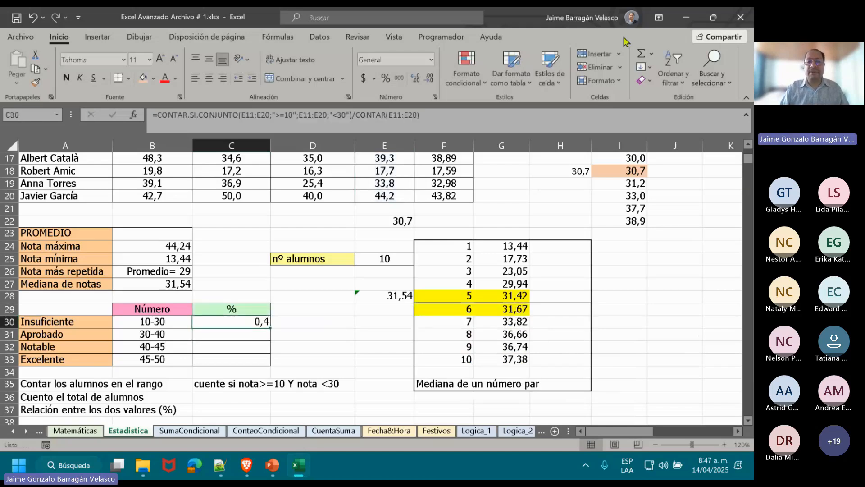
left_click(388, 76)
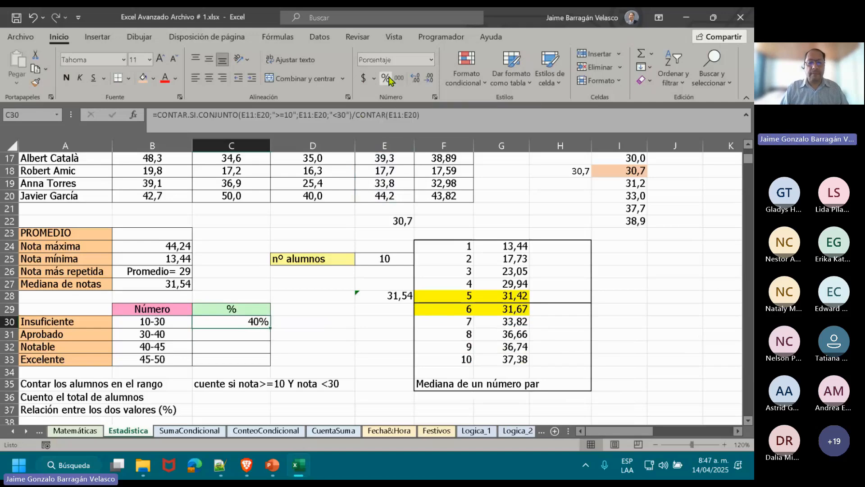
key("Return")
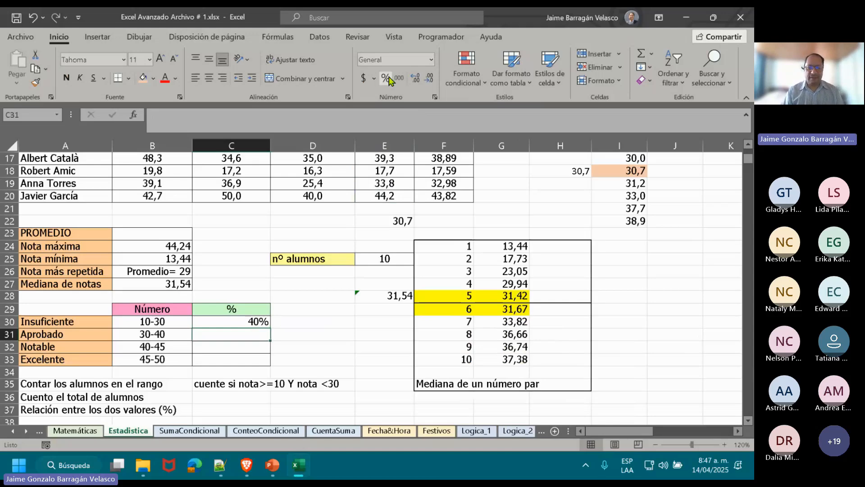
Review the complete Insuficiente percentage formula in C30 and its referenced range.
left_click(223, 321)
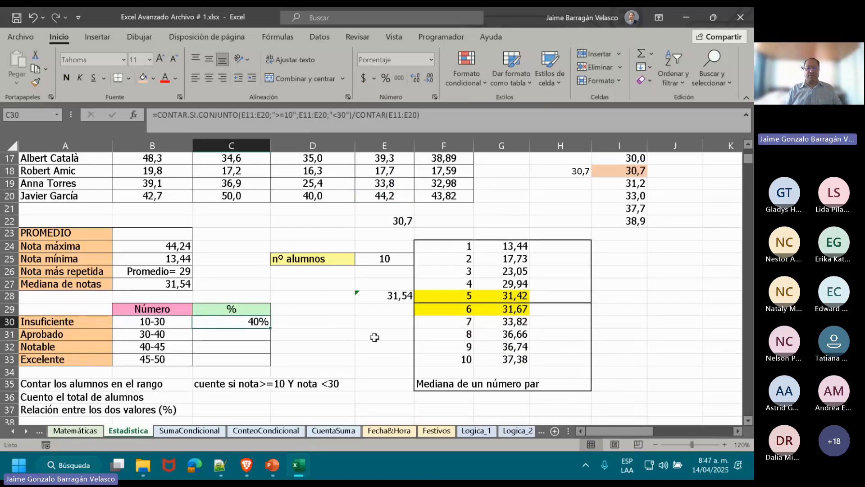
key("F2")
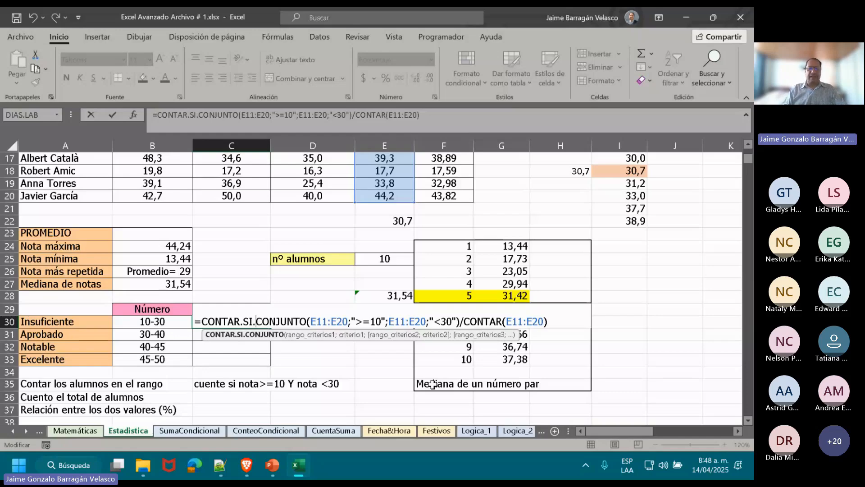
key("Return")
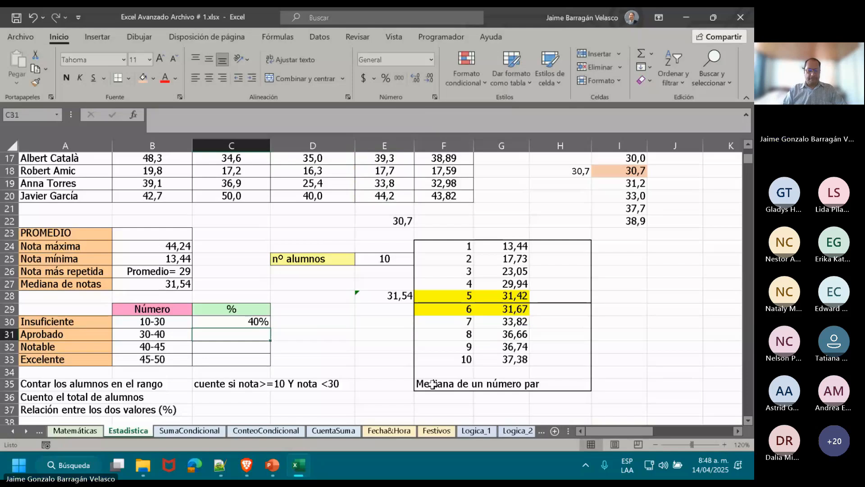
Copy the full formula text from C30, unchanged, into C31 for Aprobado.
key("Up")
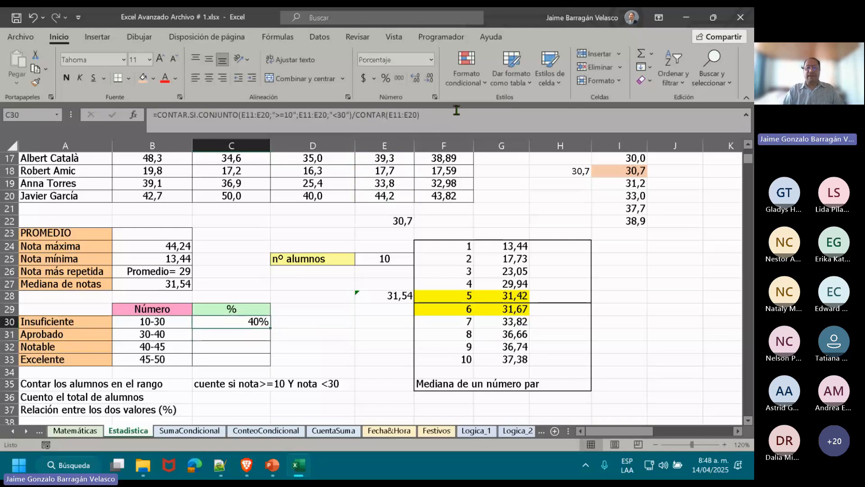
left_click_drag(456, 111, 61, 132)
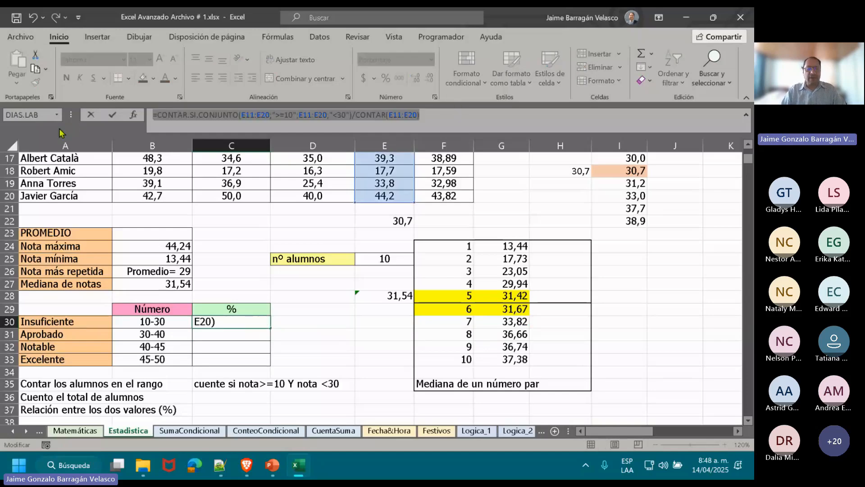
key("ctrl+c")
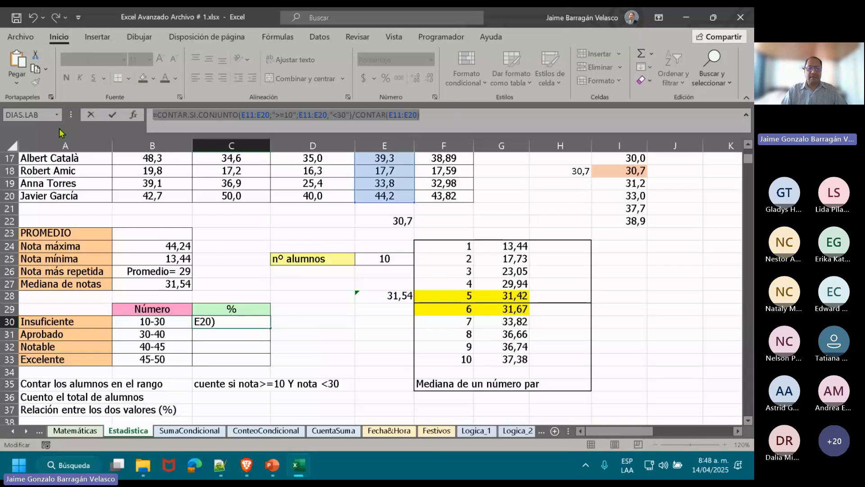
key("Return")
left_click(216, 118)
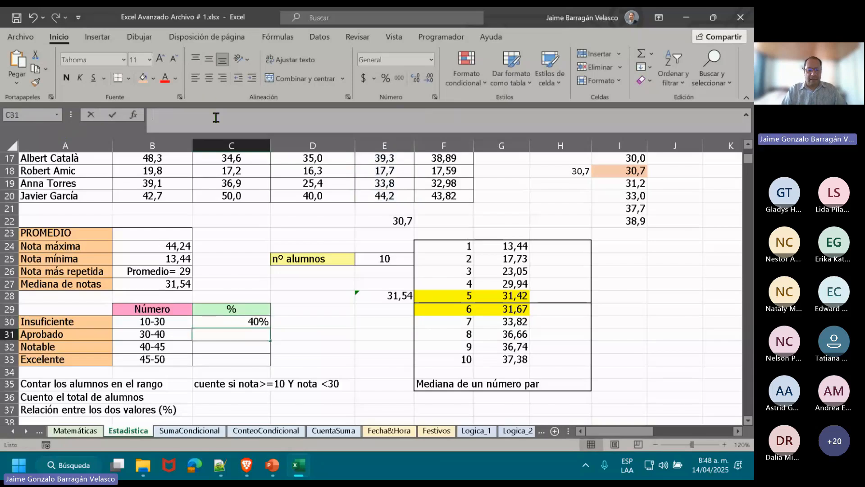
key("ctrl+v")
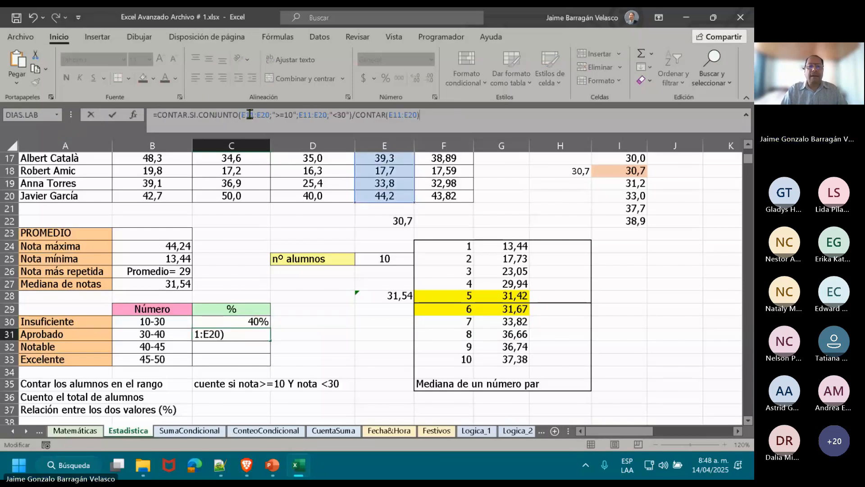
Set the criteria in the C31 formula to ">=30" and "<40", and format the cell as a percentage.
left_click(288, 115)
key("BackSpace")
type("3")
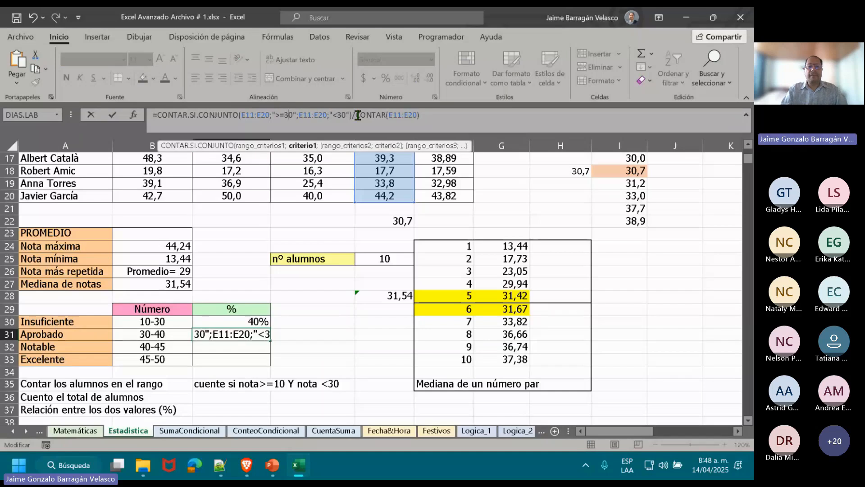
left_click(343, 114)
key("BackSpace")
type("4")
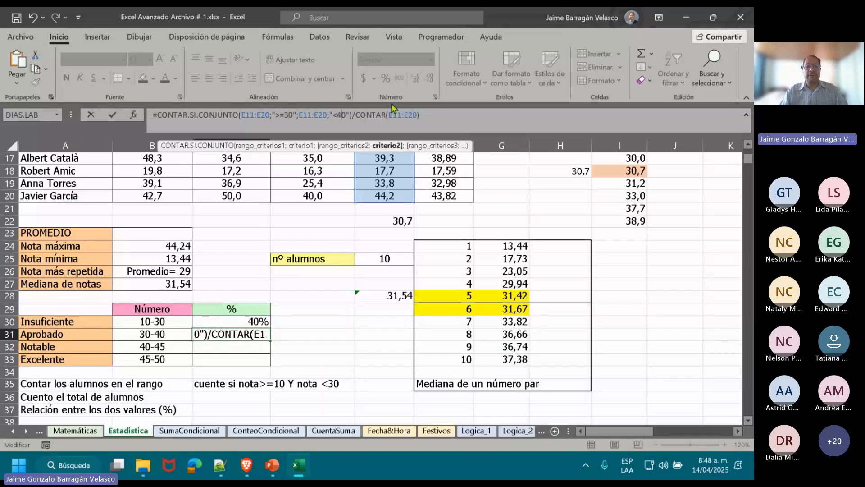
key("Return")
key("Up")
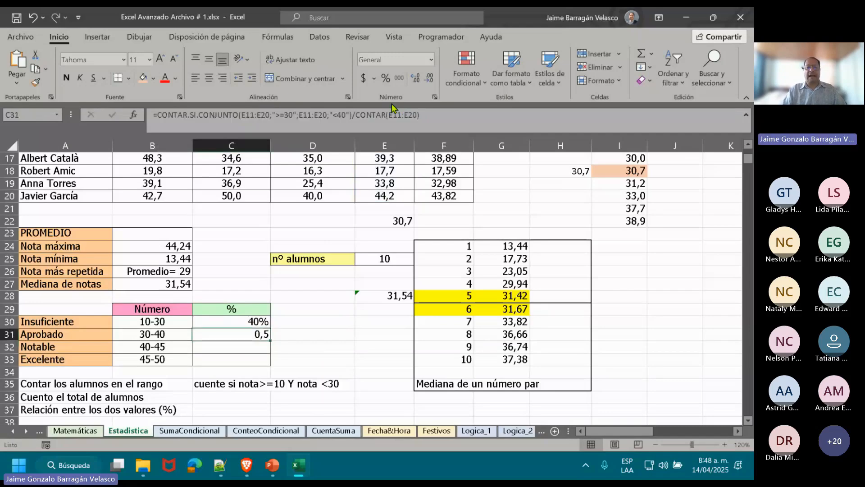
left_click(384, 83)
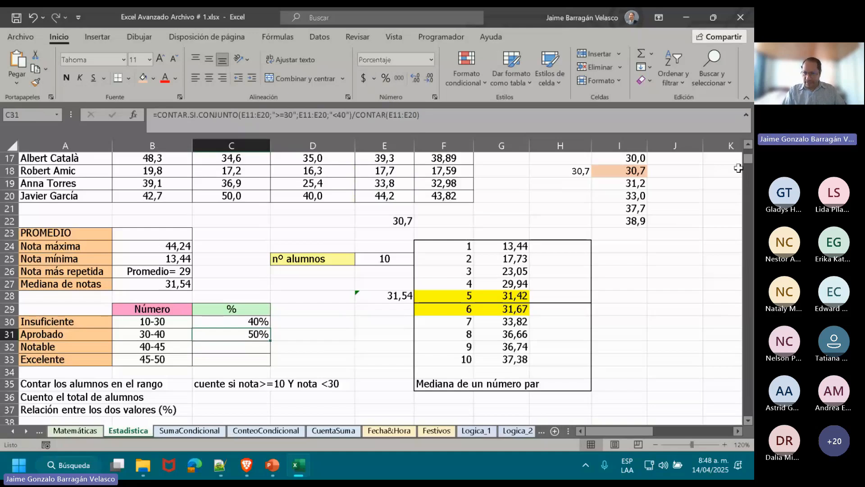
Copy the full Aprobado formula text from C31 into C32 for Notable.
scroll(752, 155, "up", 5)
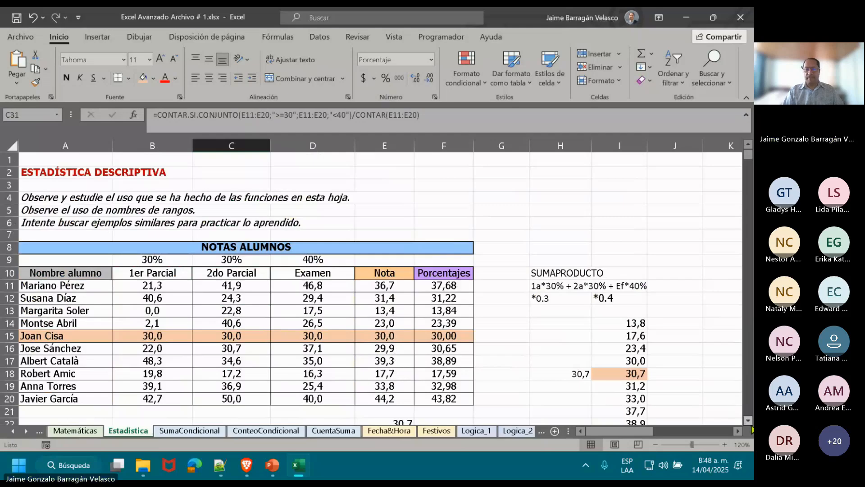
scroll(751, 429, "down", 6)
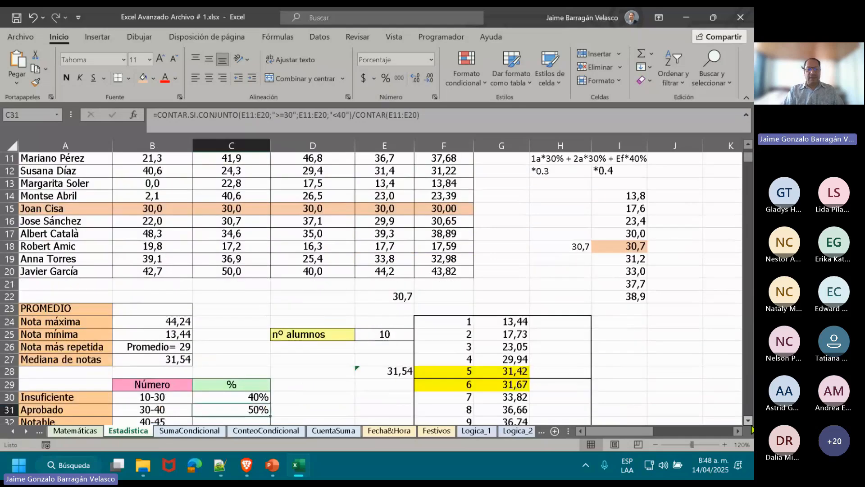
scroll(751, 429, "down", 1)
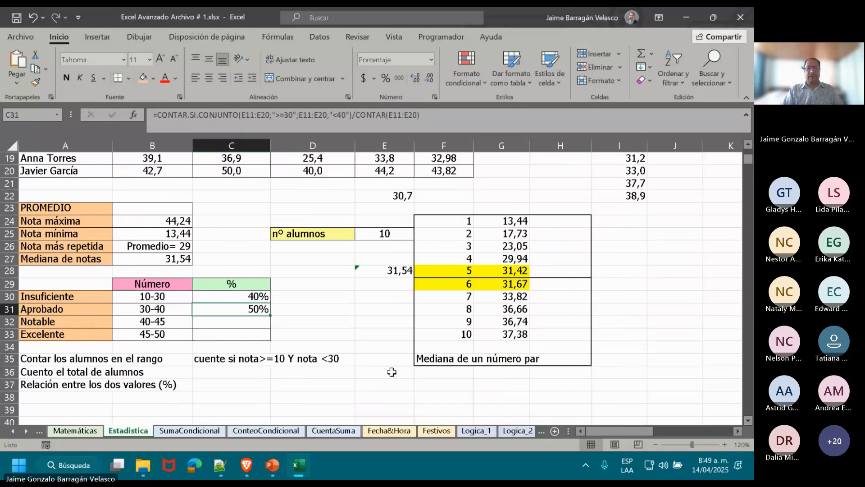
left_click(362, 113)
left_click_drag(362, 113, 139, 115)
key("ctrl+c")
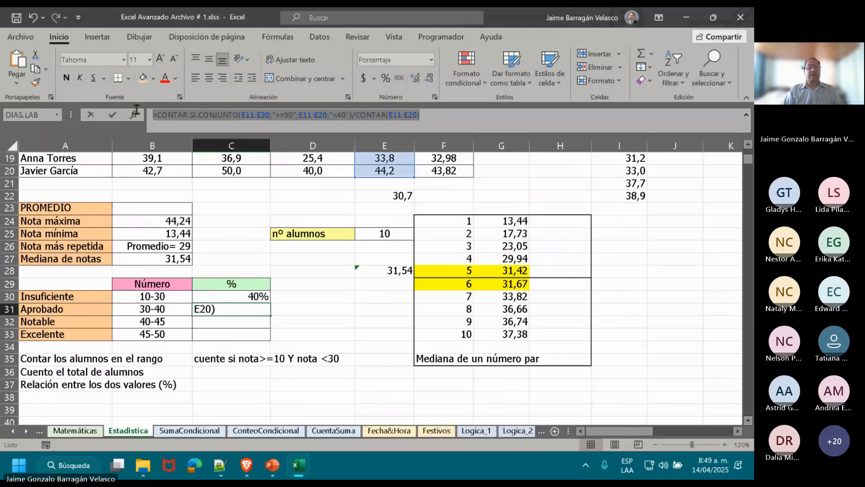
key("Escape")
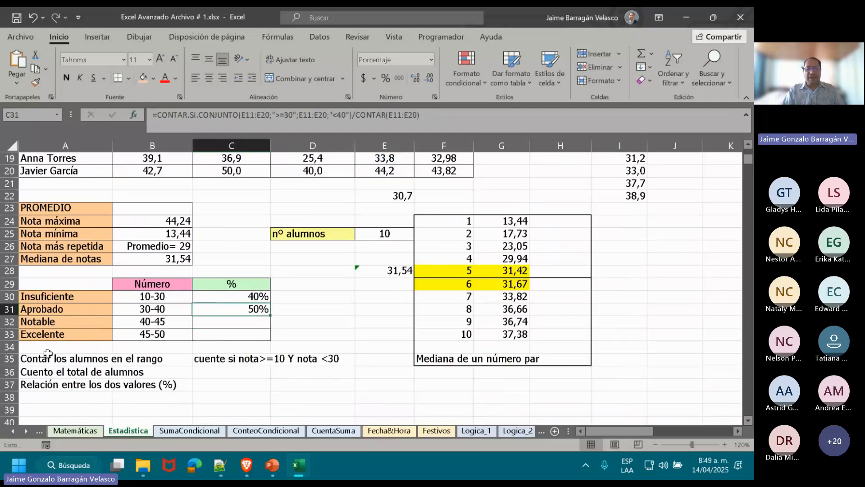
left_click(219, 321)
left_click(311, 125)
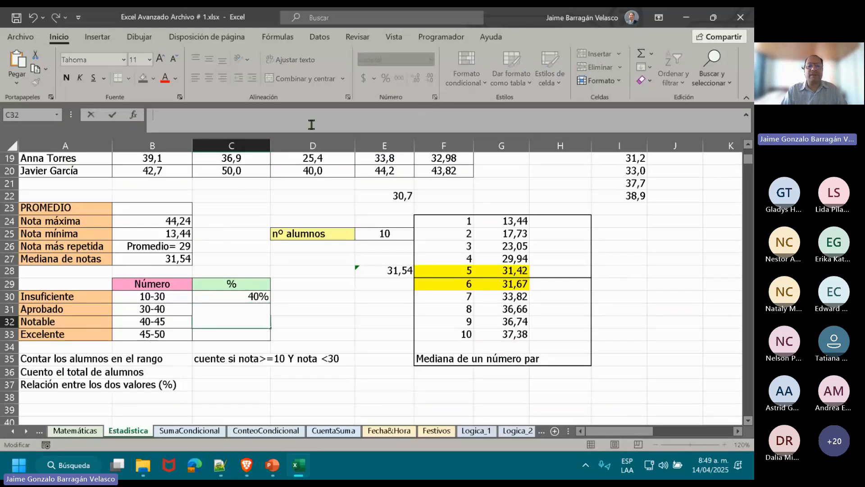
key("ctrl+v")
Set the criteria in the C32 formula to ">=40" and "<45", then reselect the cell.
left_click(289, 110)
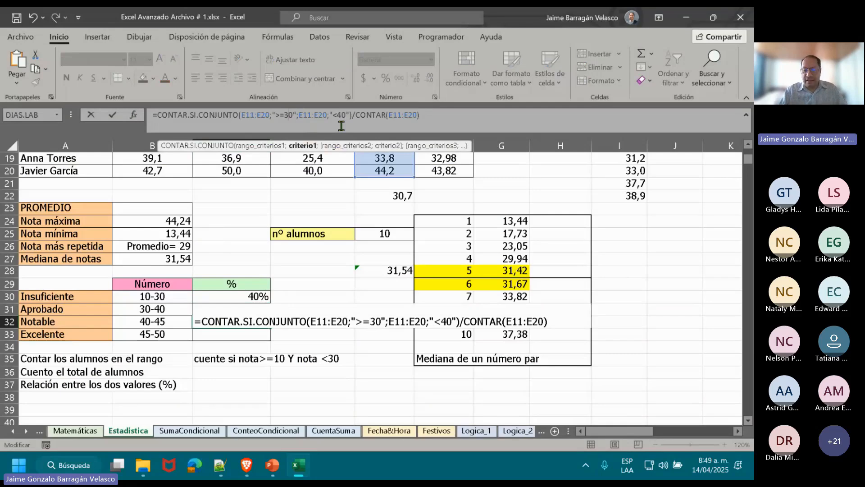
key("BackSpace")
type("4")
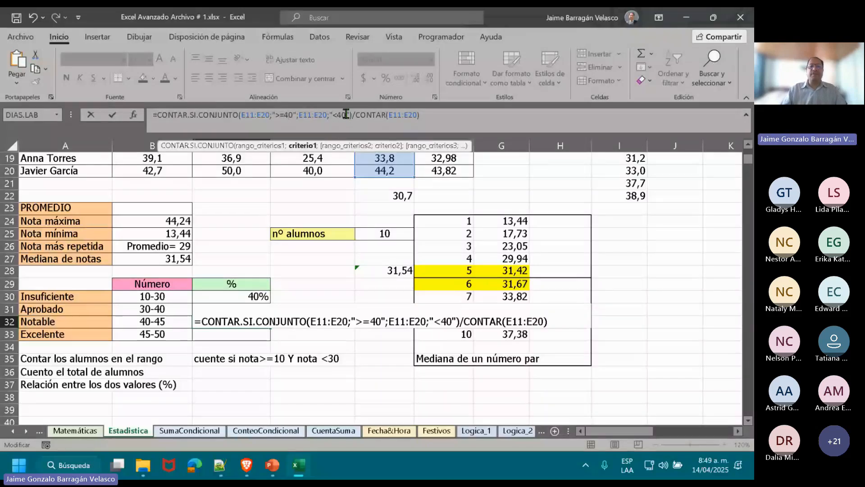
left_click(346, 115)
key("BackSpace")
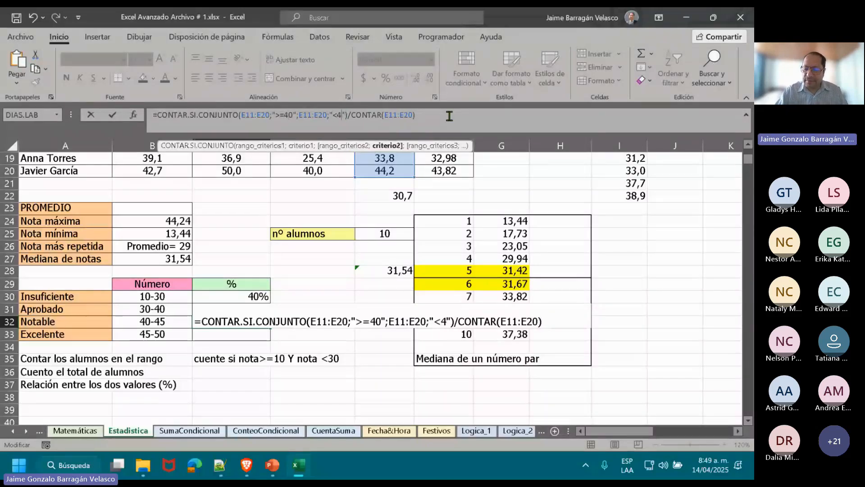
type("5")
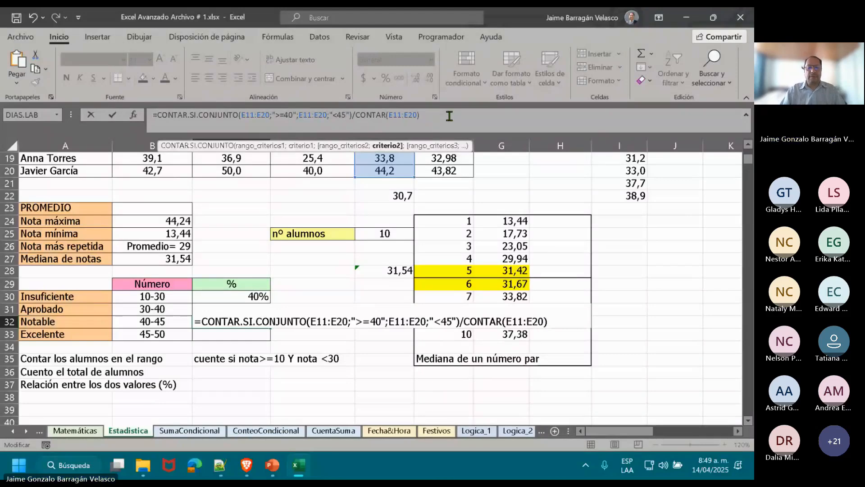
key("Return")
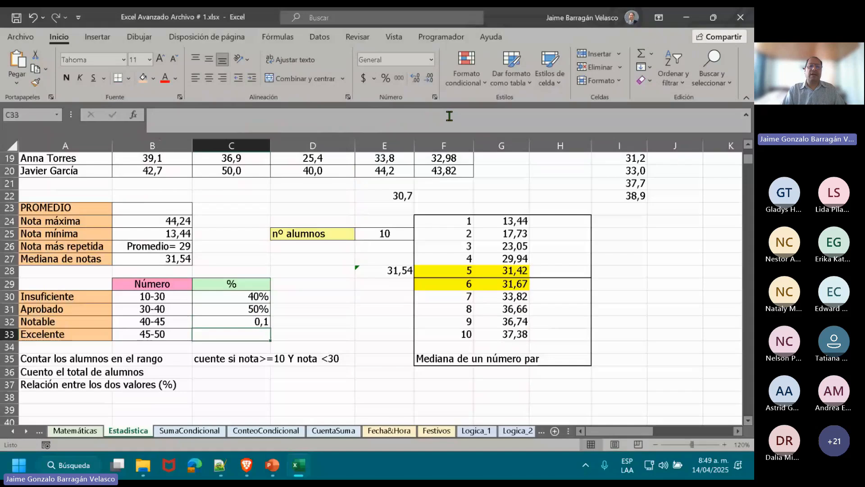
key("Up")
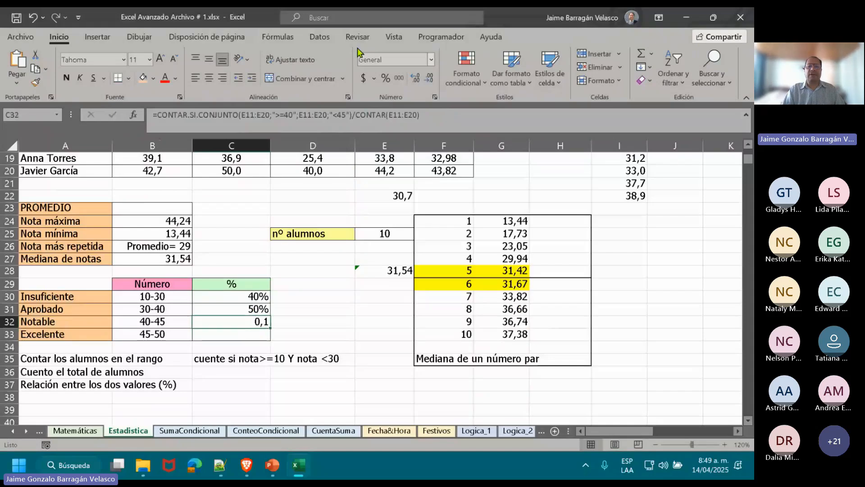
Format the Notable result in C32 as a percentage and paste the copied Aprobado formula text into C33 for Excelente.
left_click(386, 78)
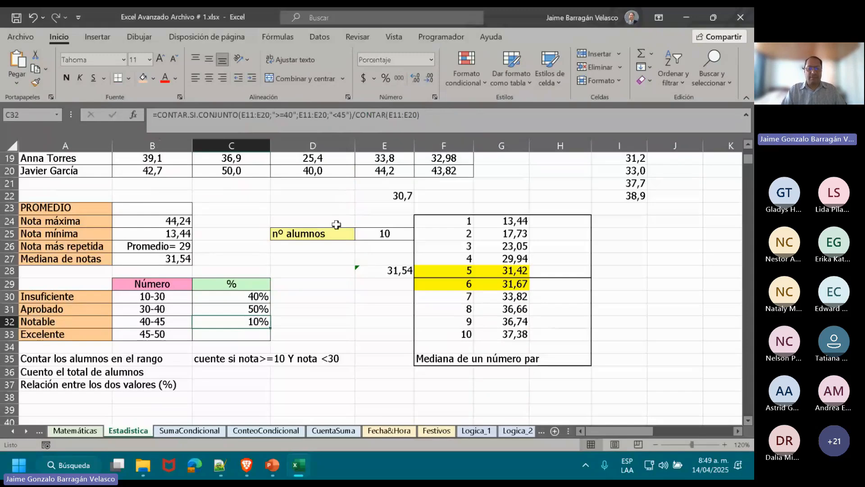
key("Return")
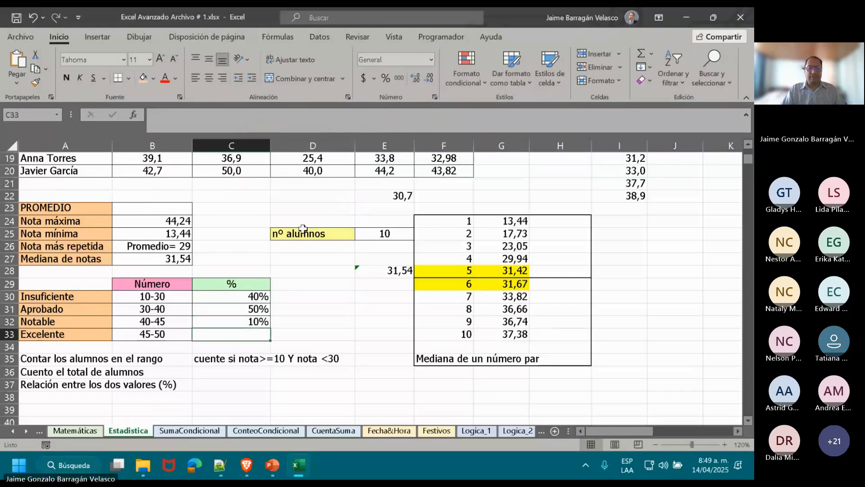
left_click(337, 119)
key("ctrl+v")
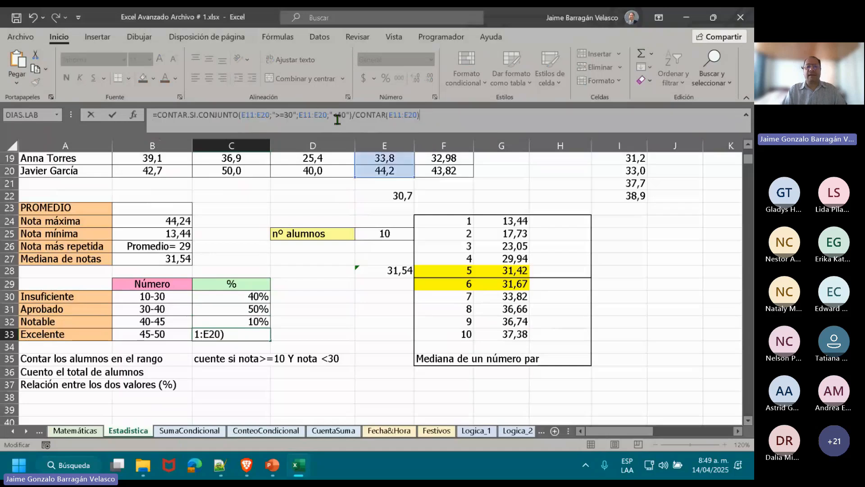
Set the criteria in the C33 formula to ">=45" and "<50", and format the cell as a percentage.
left_click(292, 113)
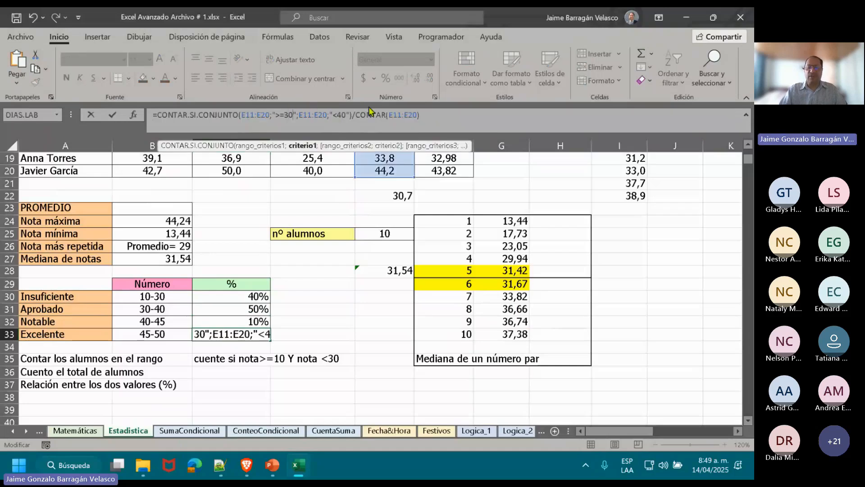
key("BackSpace")
key("BackSpace")
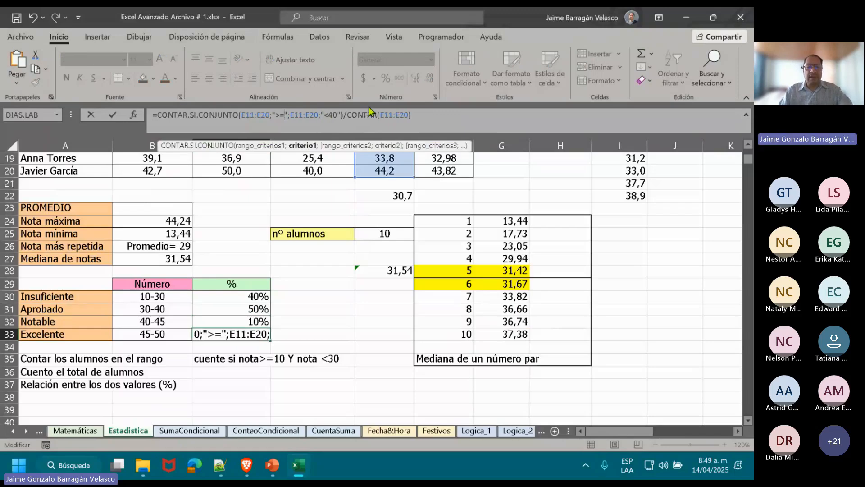
type("45")
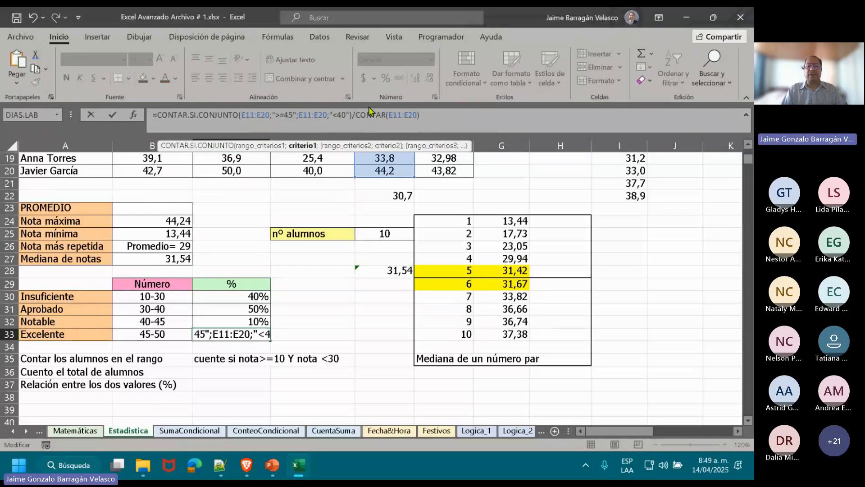
left_click(344, 114)
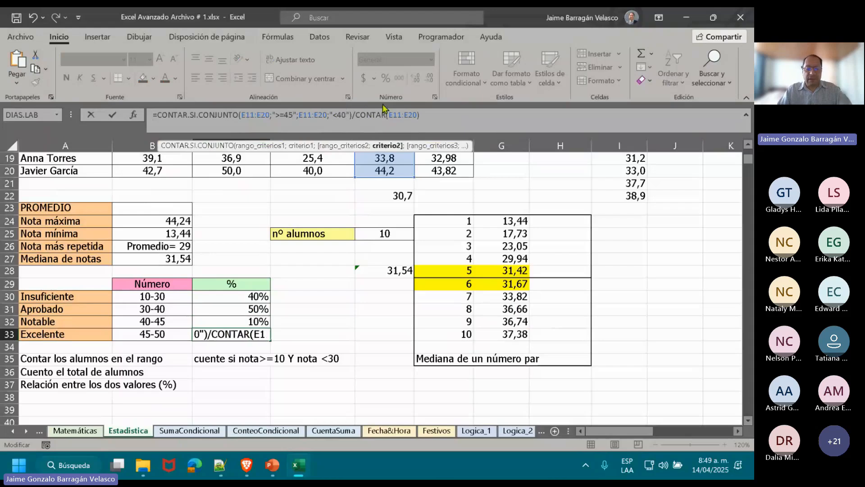
key("BackSpace")
type("5")
key("Return")
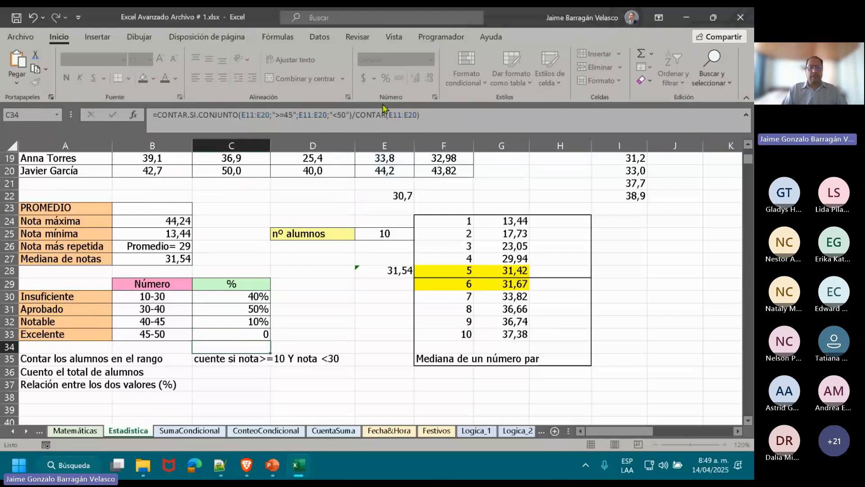
key("Up")
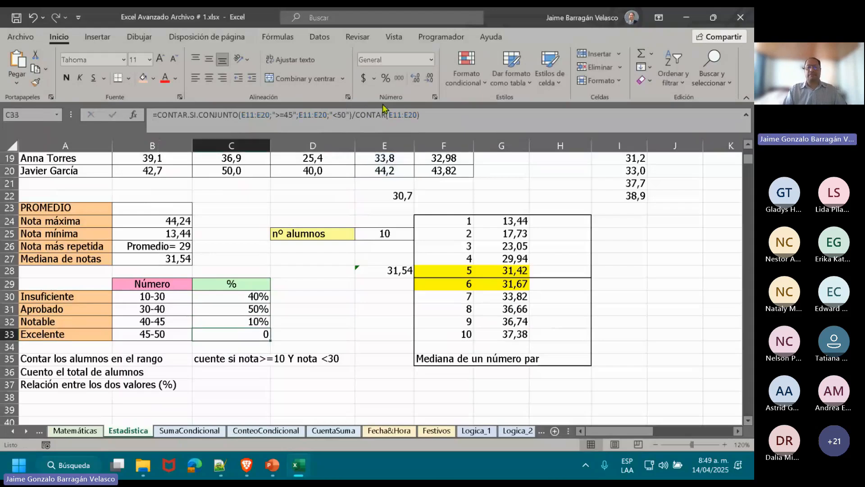
left_click(385, 81)
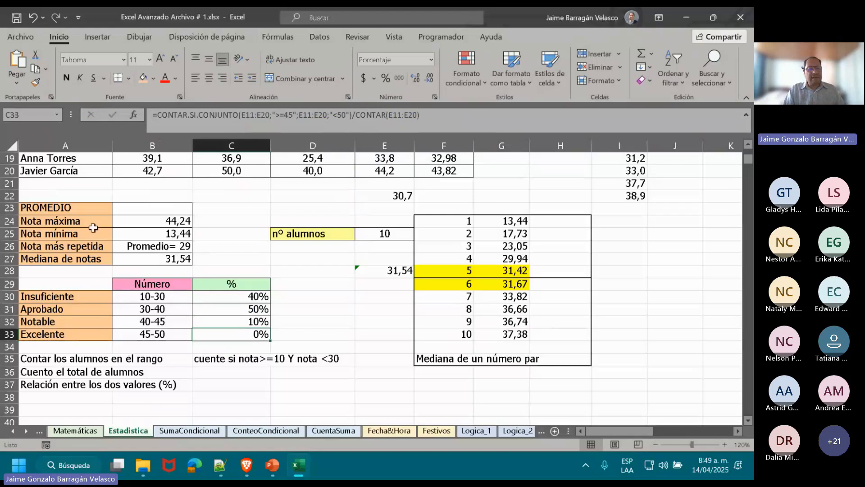
Review the Nota máxima row and the Insuficiente formula in C30, checking the Teams meeting in the browser before returning to the workbook.
left_click_drag(75, 222, 153, 224)
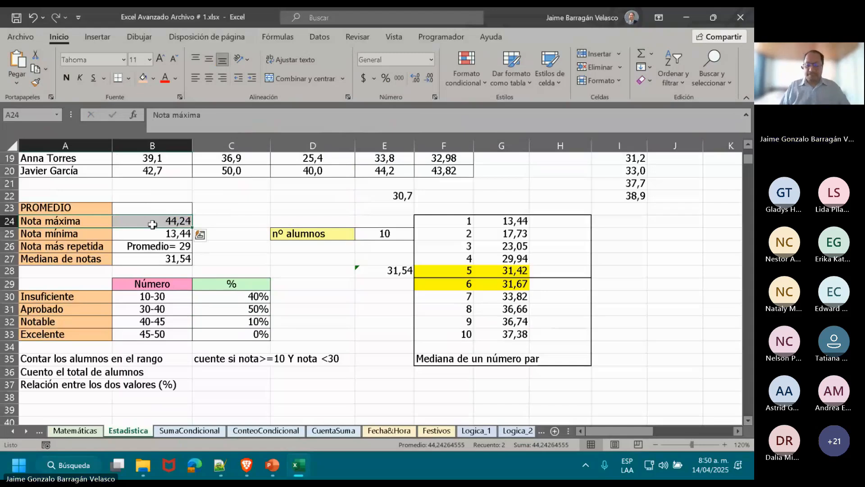
key("Tab")
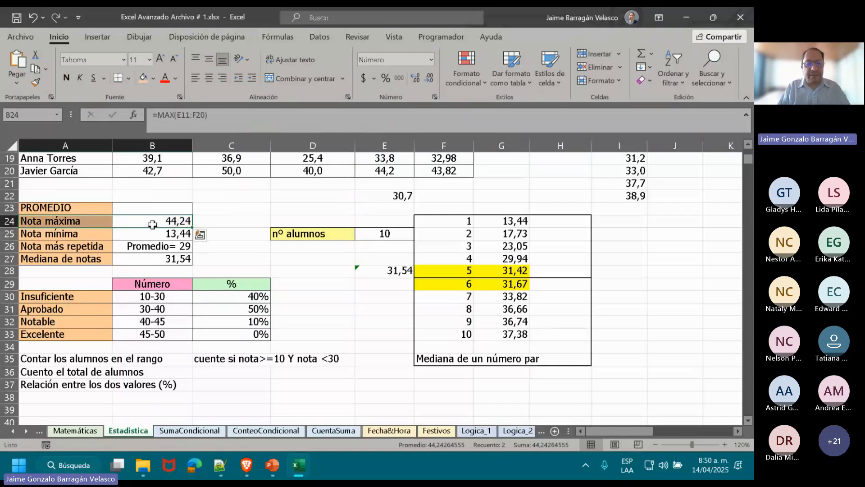
left_click(247, 293)
double_click(247, 294)
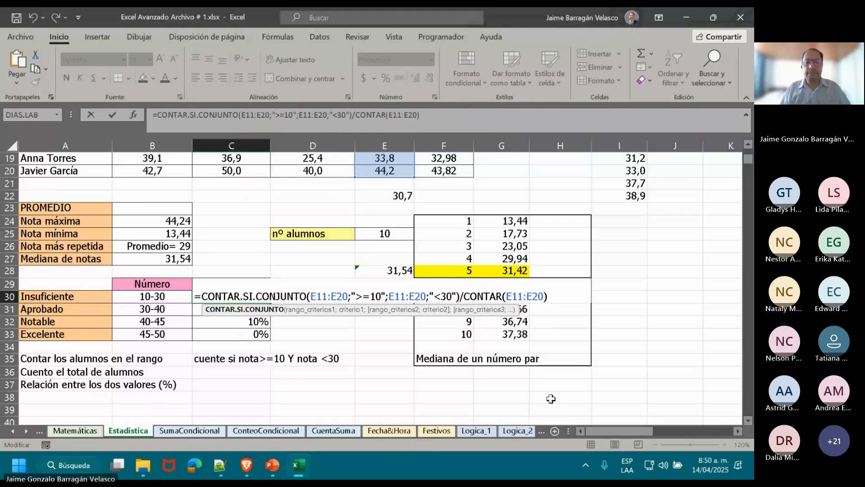
key("alt+Tab")
key("alt+Tab")
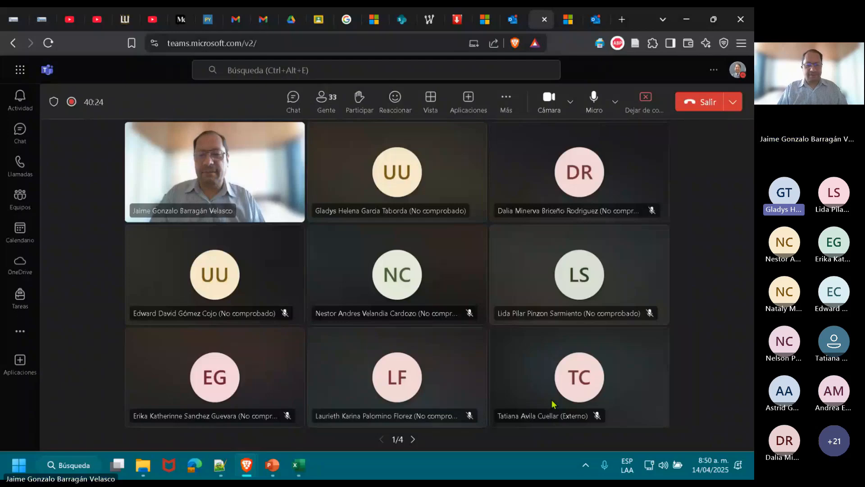
key("alt+Tab")
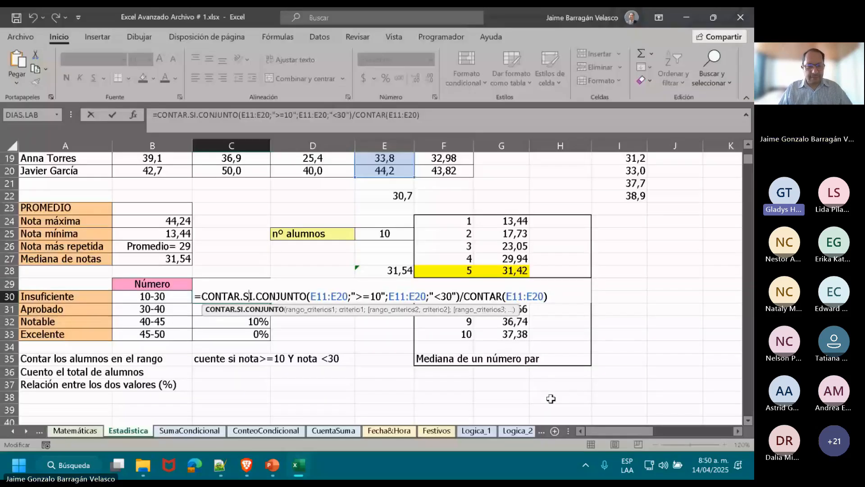
key("Escape")
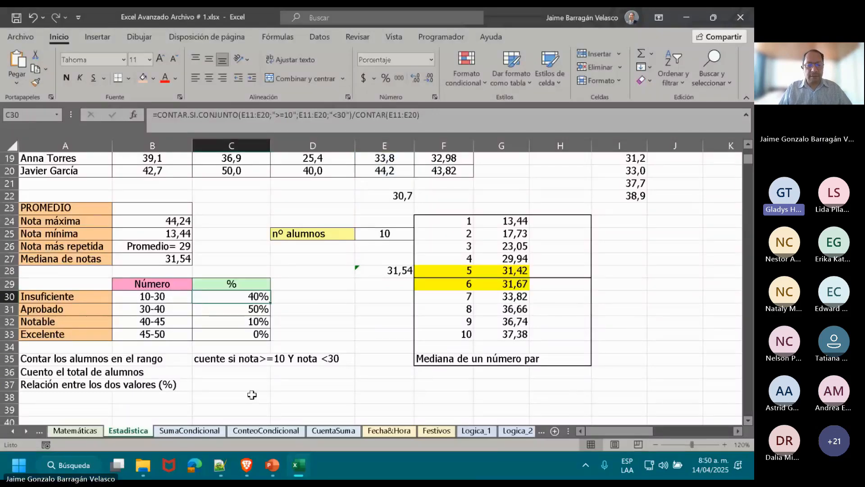
Examine the CONTAR.SI.CONJUNTO formula in C30, highlighting the SI part of the function name without editing it.
key("Down")
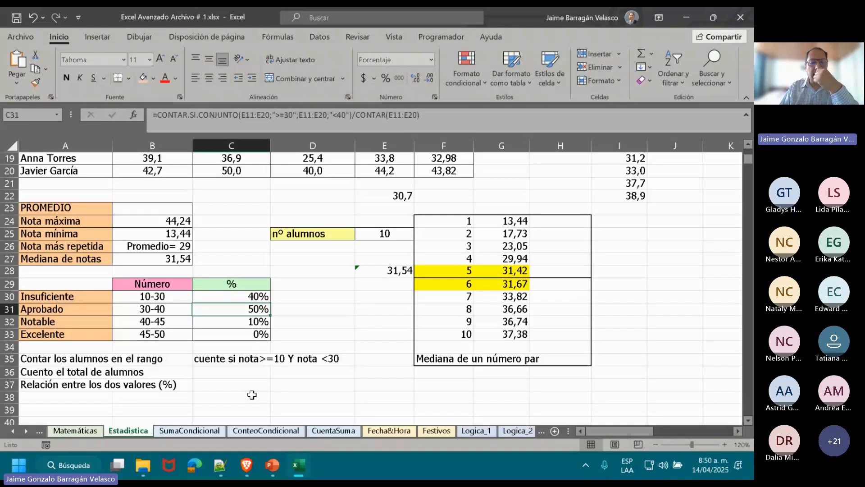
key("Up")
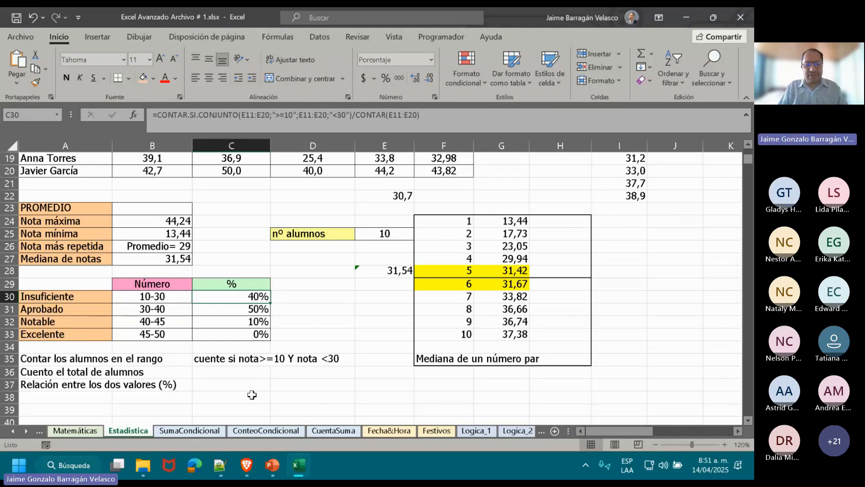
key("F2")
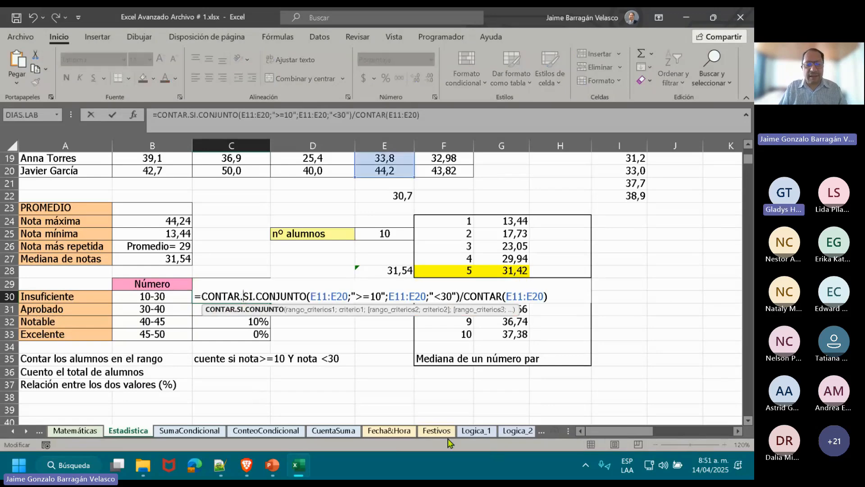
key("shift+Right")
key("shift+Right")
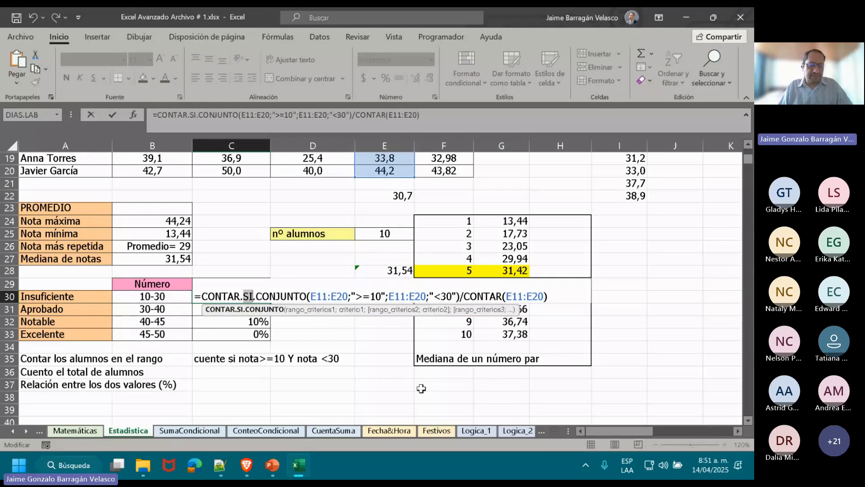
key("Return")
key("Down")
key("Down")
key("Down")
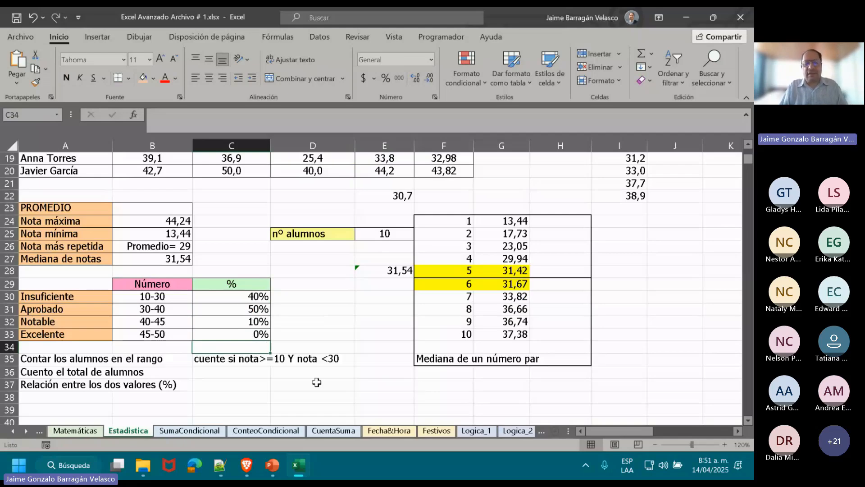
double_click(242, 297)
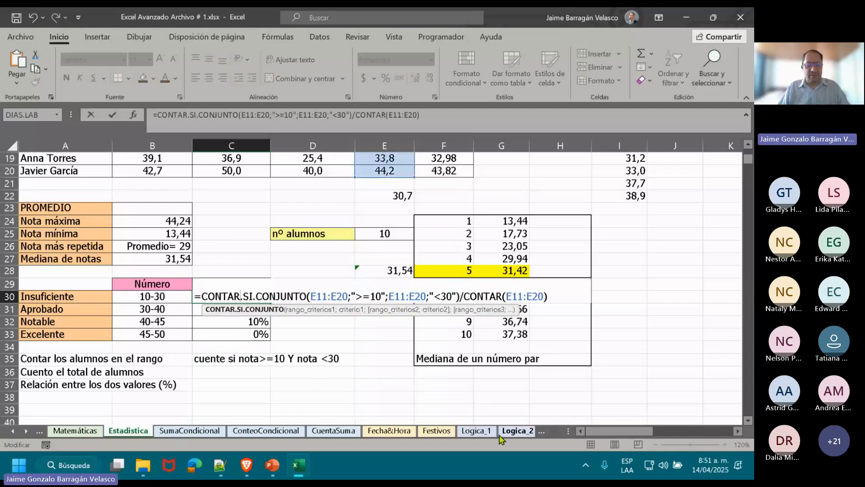
key("Escape")
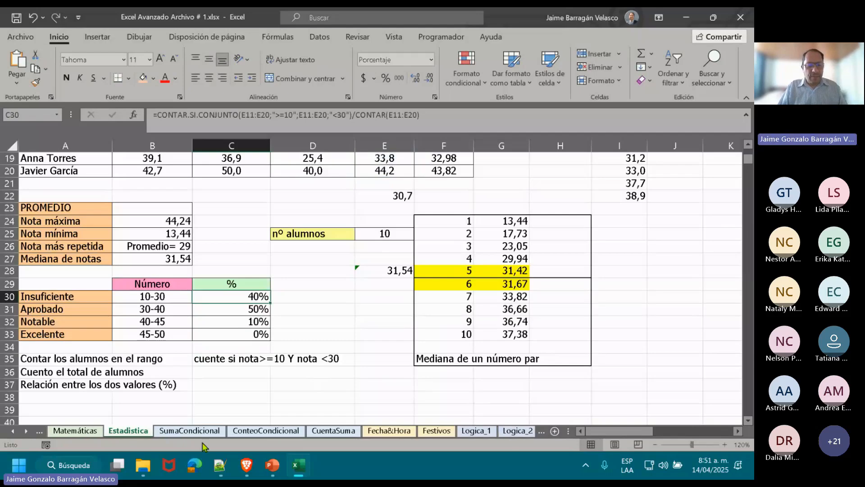
Switch to the SumaCondicional worksheet with the fruit sales register.
left_click(185, 434)
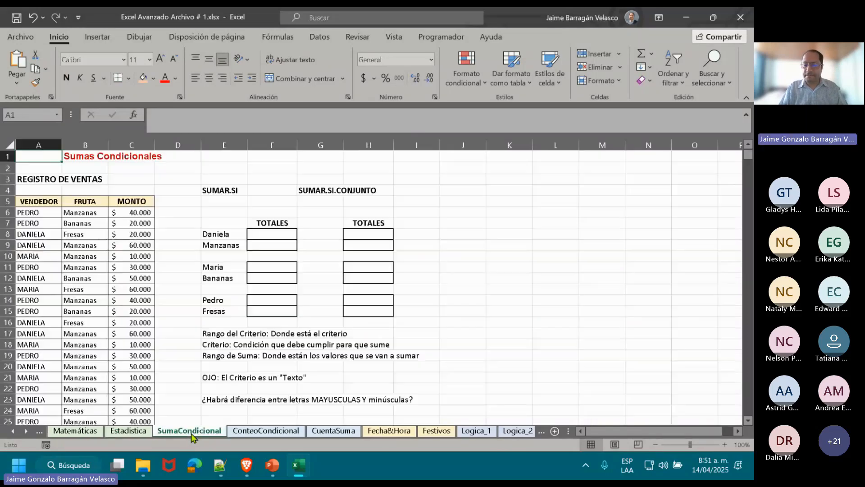
left_click(684, 421)
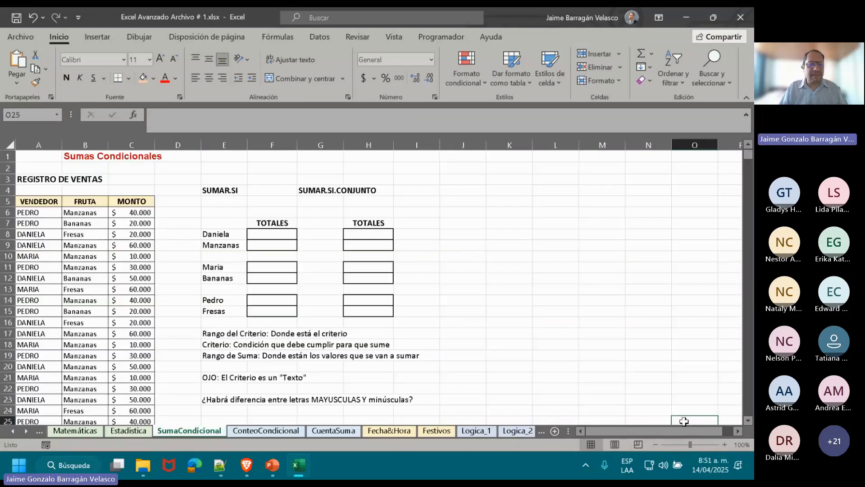
left_click(175, 269)
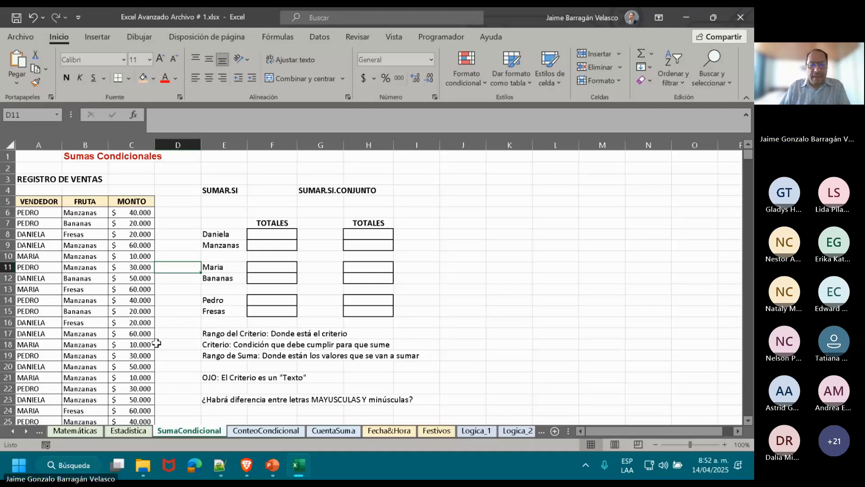
Examine the empty TOTALES cells for SUMAR.SI and SUMAR.SI.CONJUNTO, going through the seller and fruit pairs in rows 8 to 14.
left_click(257, 233)
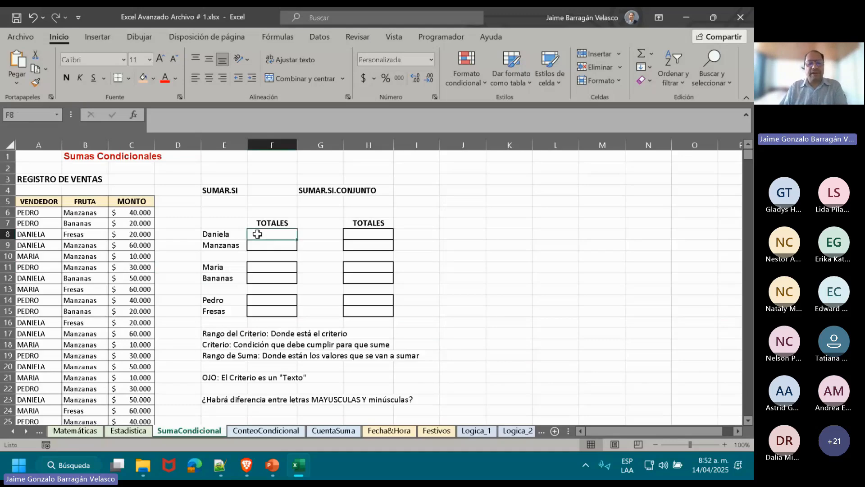
key("Return")
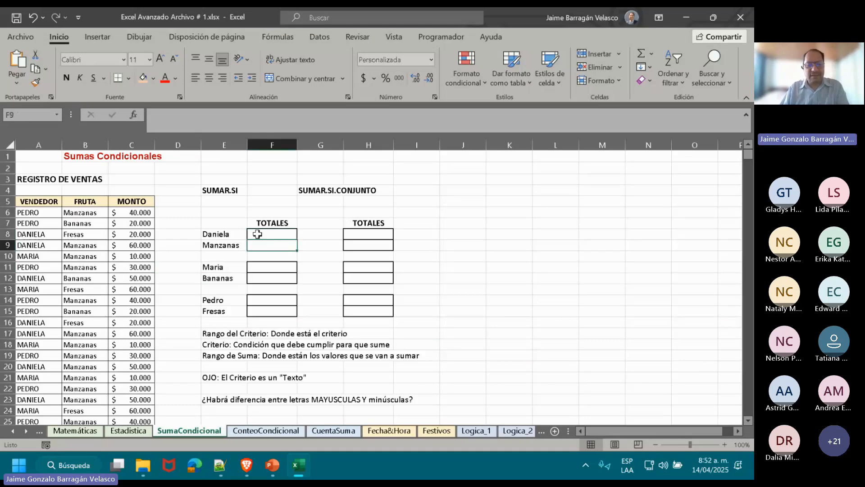
key("Right")
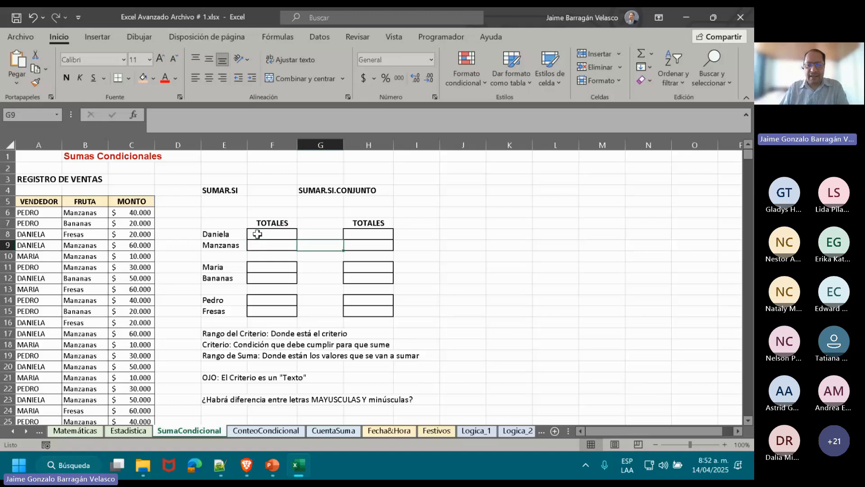
key("Right")
key("Up")
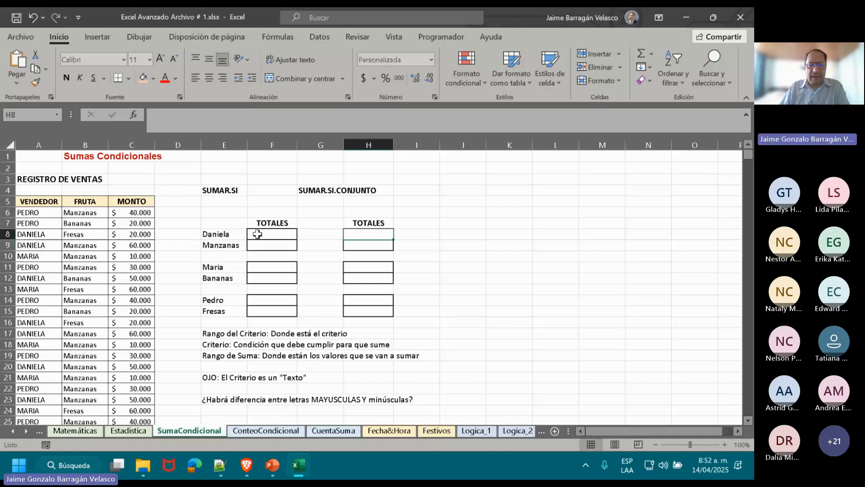
key("Left")
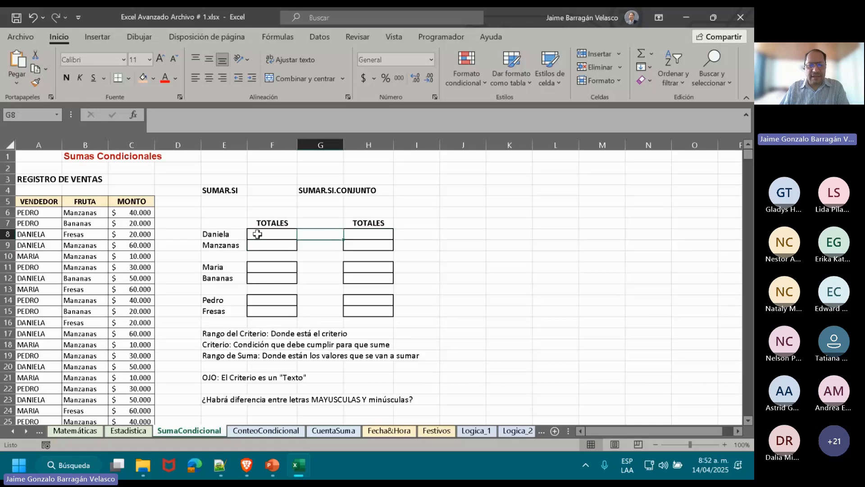
key("Left")
key("Down")
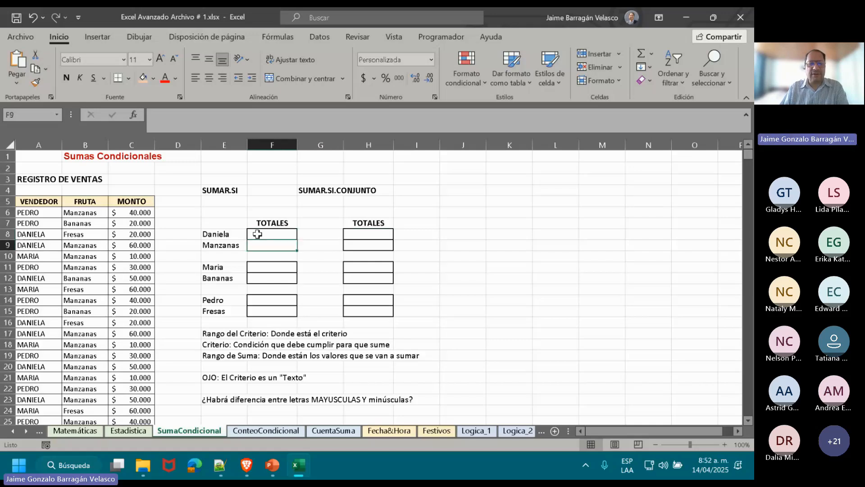
key("Down")
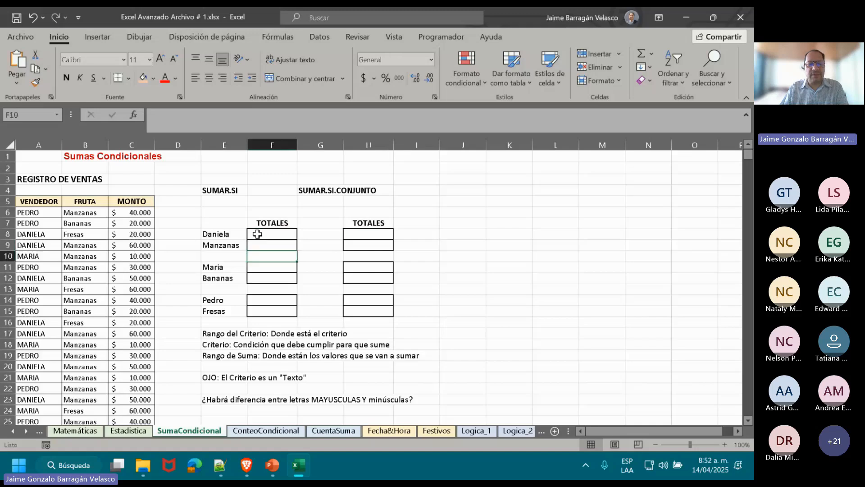
key("Down")
key("Down")
key("Down")
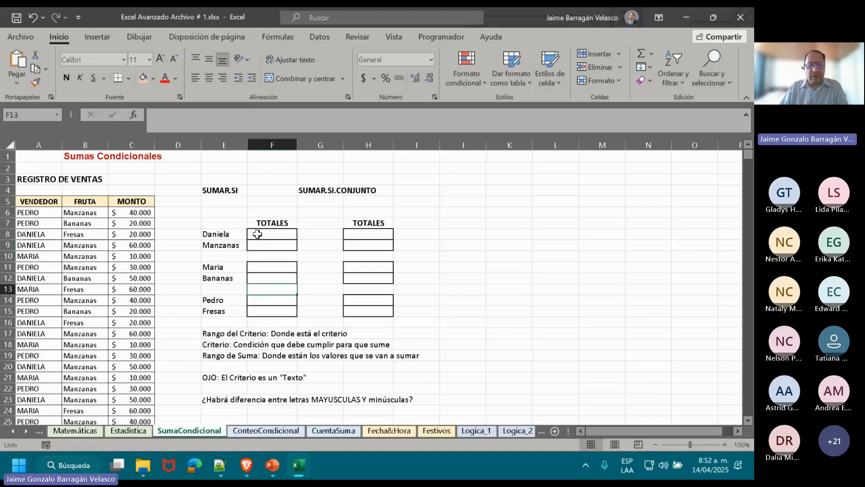
key("Down")
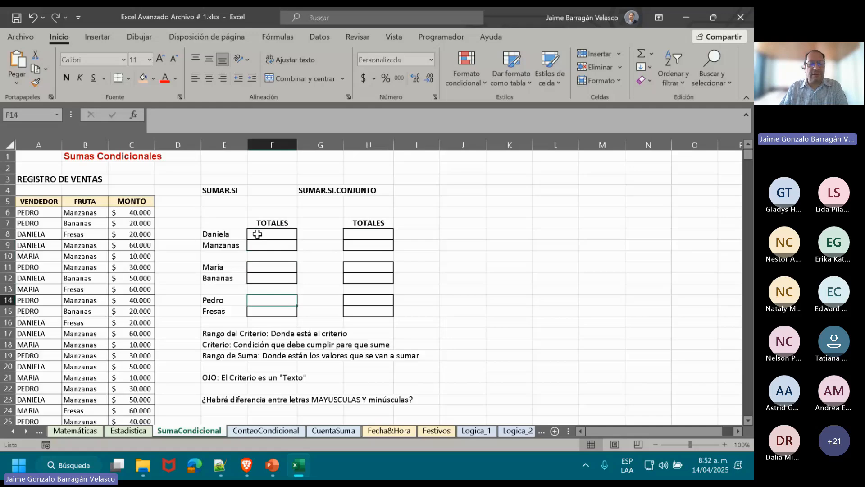
Examine the empty SUMAR.SI.CONJUNTO totals in column H and compare the SUMAR.SI and SUMAR.SI.CONJUNTO headings in row 4.
key("Down")
key("Right")
key("Right")
key("Up")
key("Up")
key("Up")
key("Up")
key("Up")
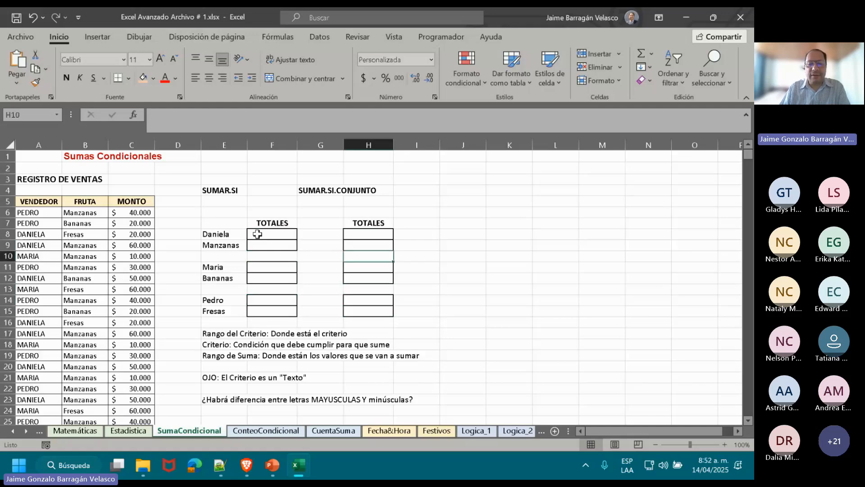
key("Up")
key("Up")
key("Down")
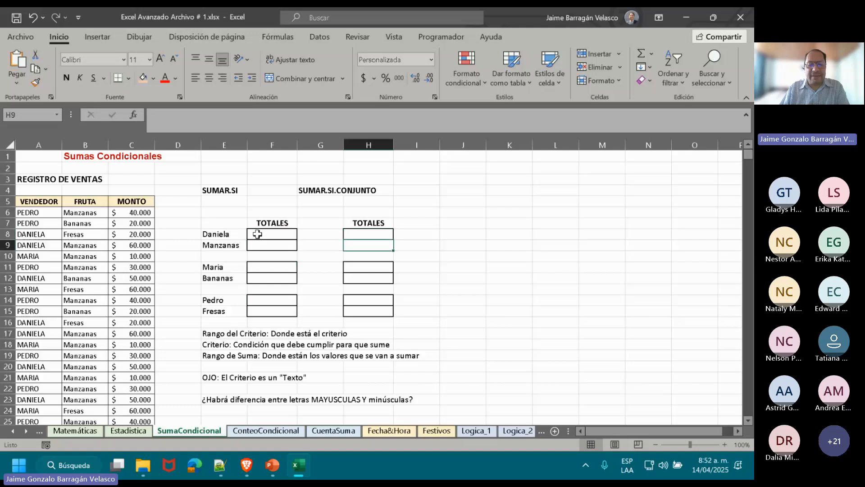
key("Down")
key("Down")
key("Down")
key("Down")
key("Down")
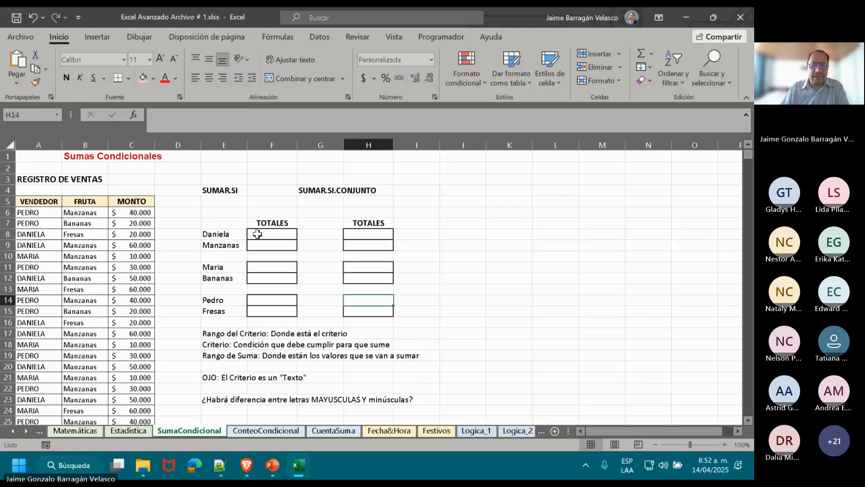
left_click(221, 192)
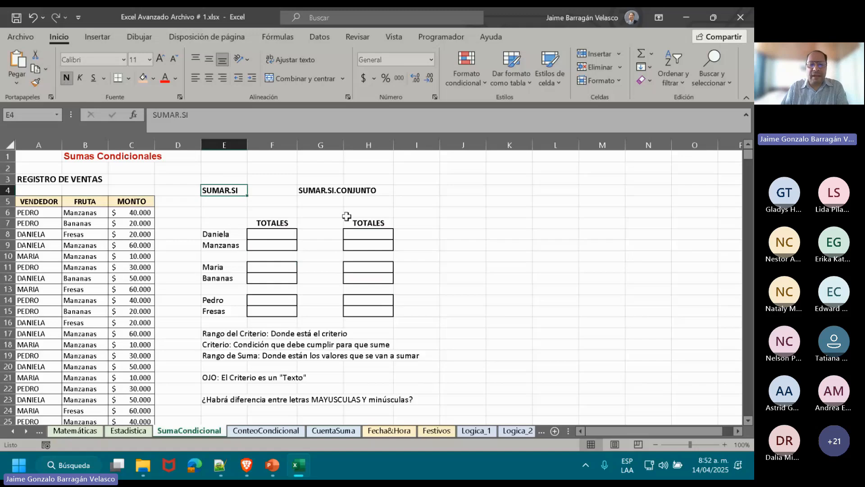
left_click(330, 195)
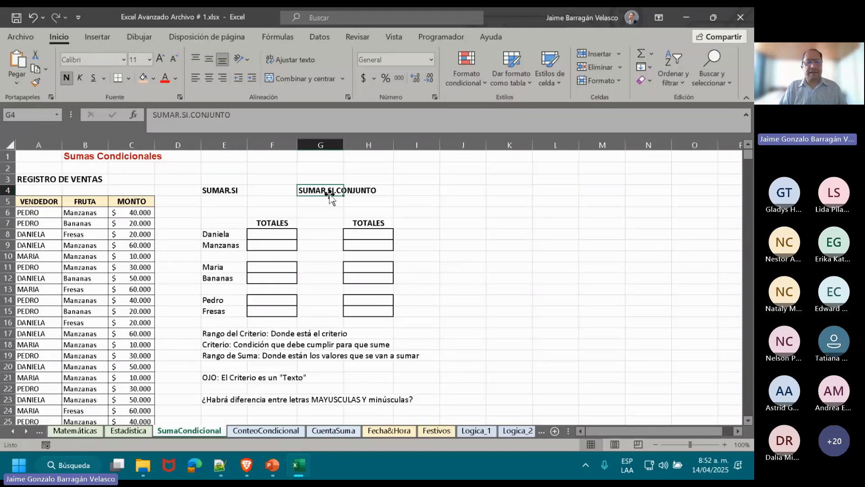
Format the sales register A5:C35 as a table with headers in a light gold style, and make the header text black.
left_click(272, 238)
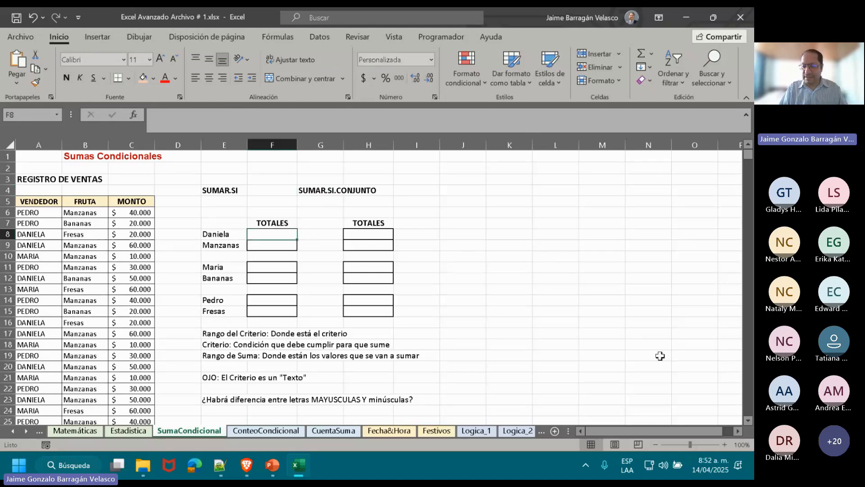
left_click(726, 444)
left_click(726, 444)
left_click(726, 444)
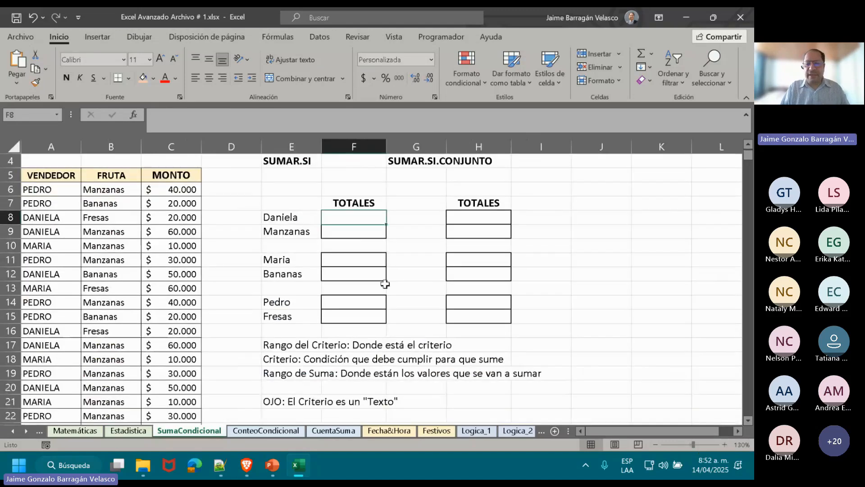
left_click(115, 179)
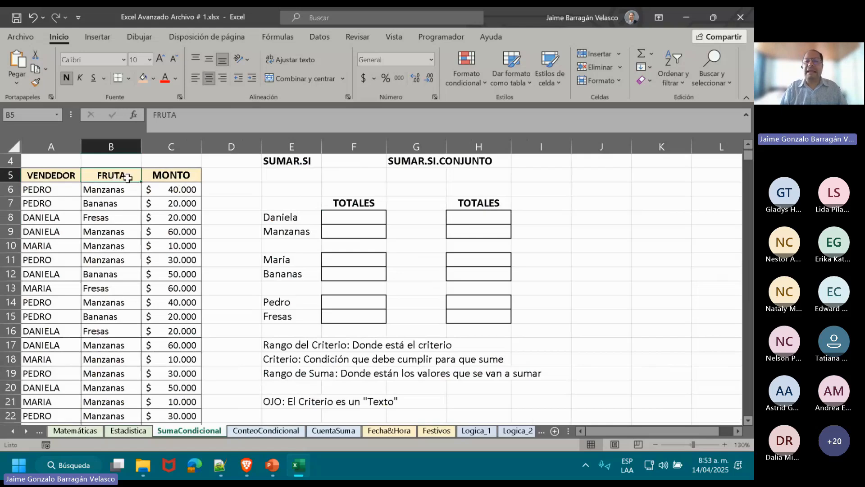
scroll(128, 178, "up", 1, "ctrl")
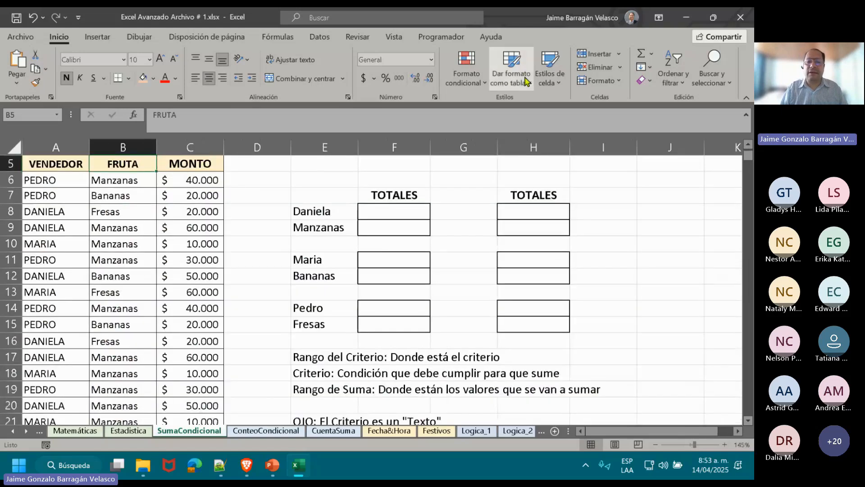
left_click(530, 85)
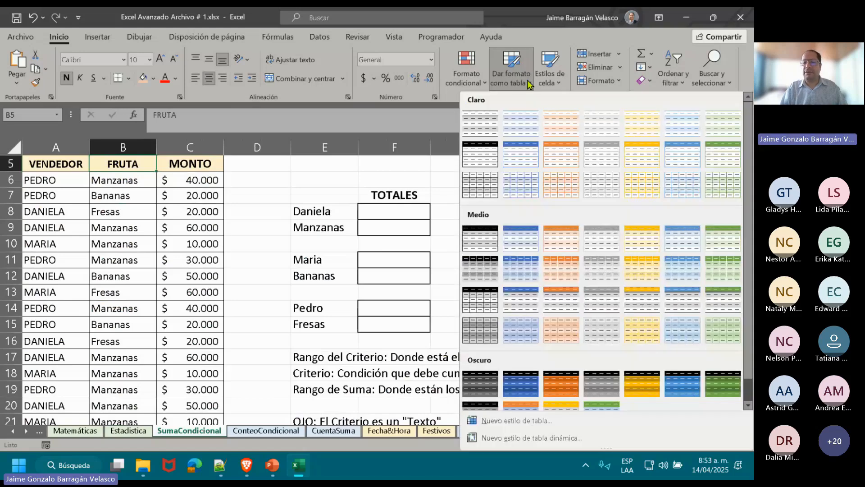
left_click(629, 163)
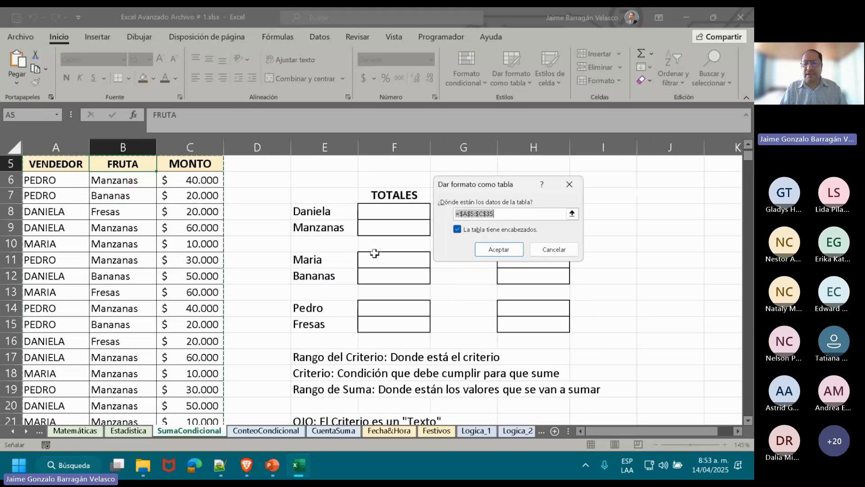
left_click(490, 255)
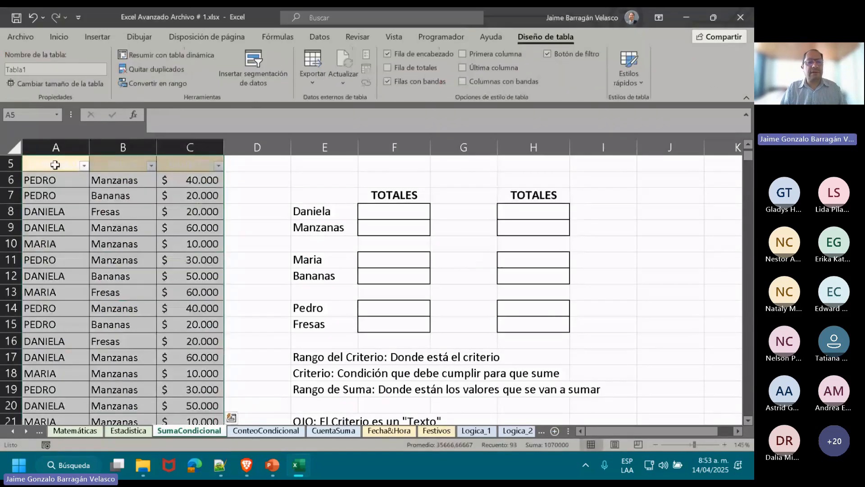
left_click_drag(55, 165, 190, 165)
left_click(69, 39)
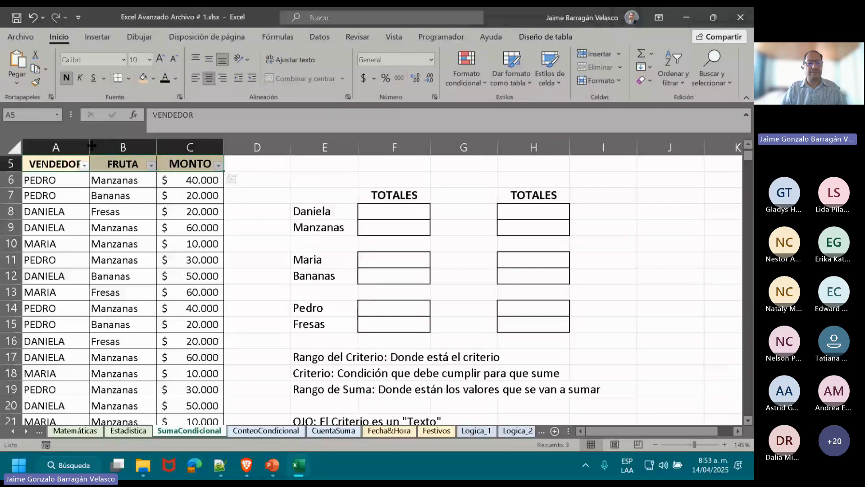
left_click(377, 214)
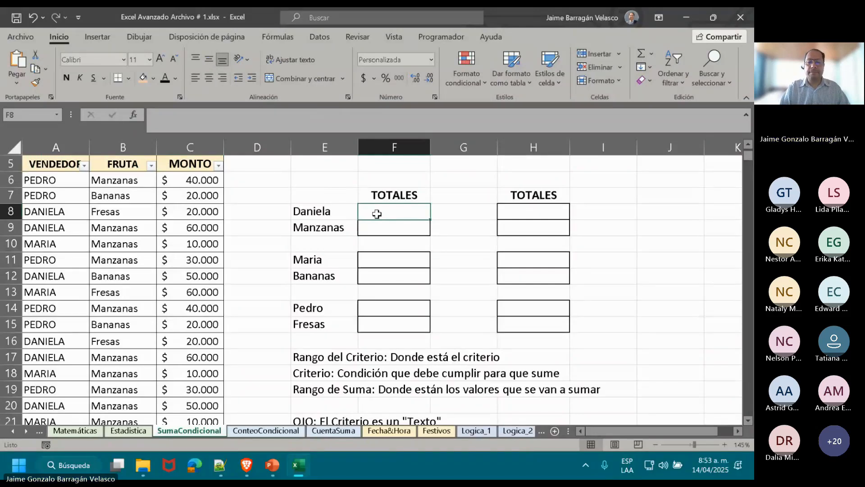
type("=SUM")
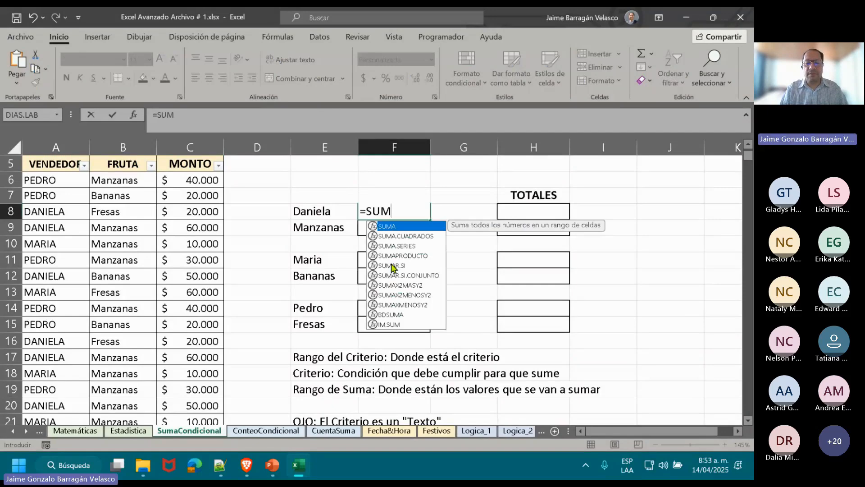
double_click(392, 267)
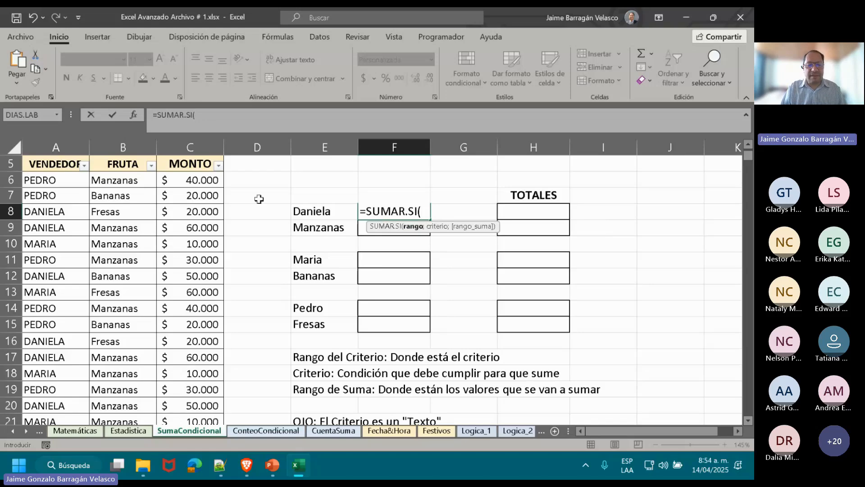
left_click(56, 156)
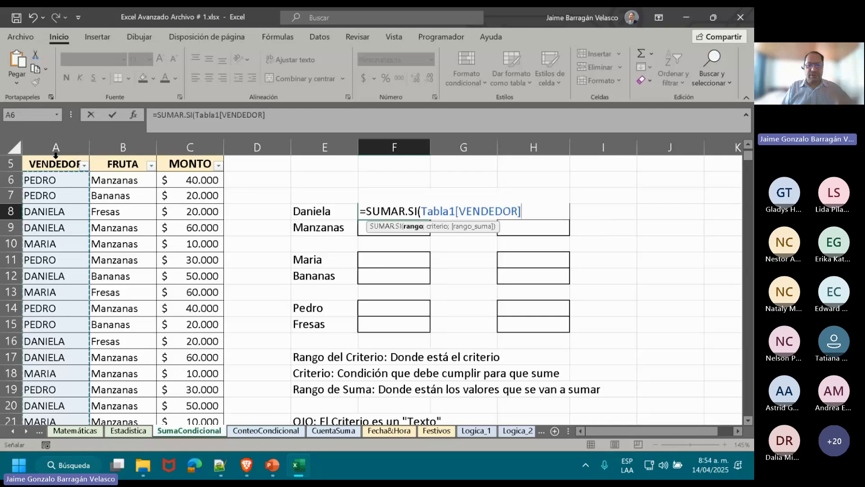
key("Escape")
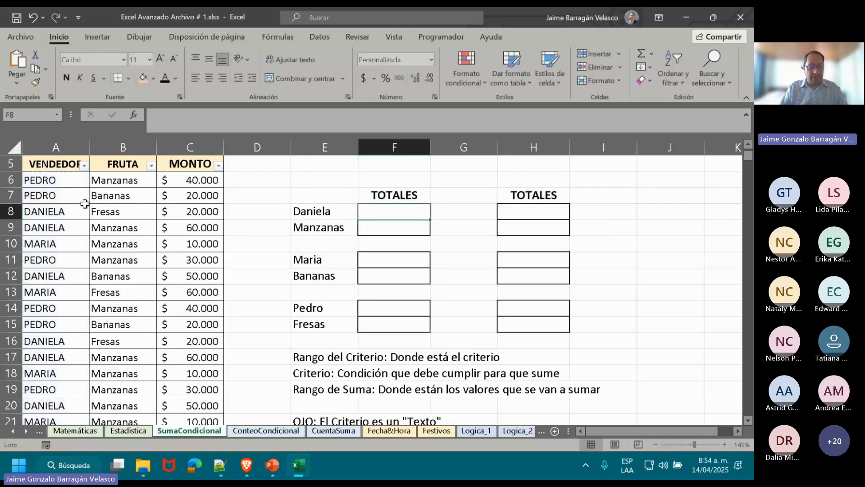
Rename the sales register table as TablaVendedor.
left_click(119, 244)
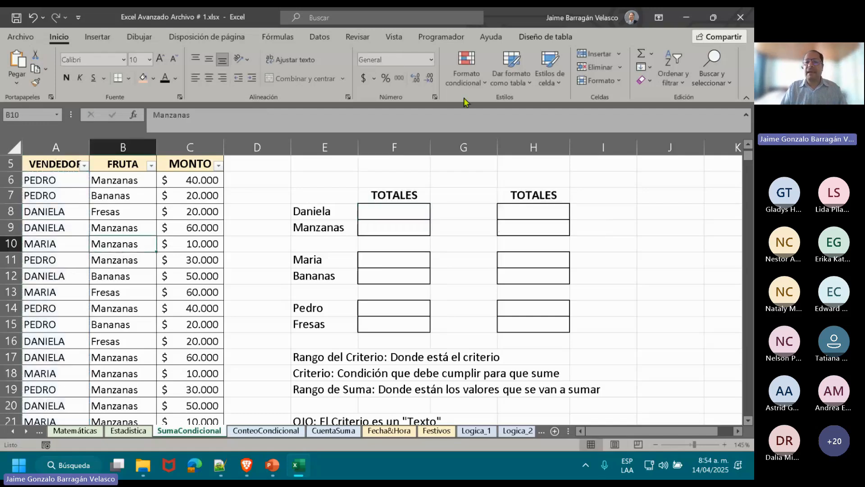
left_click(545, 41)
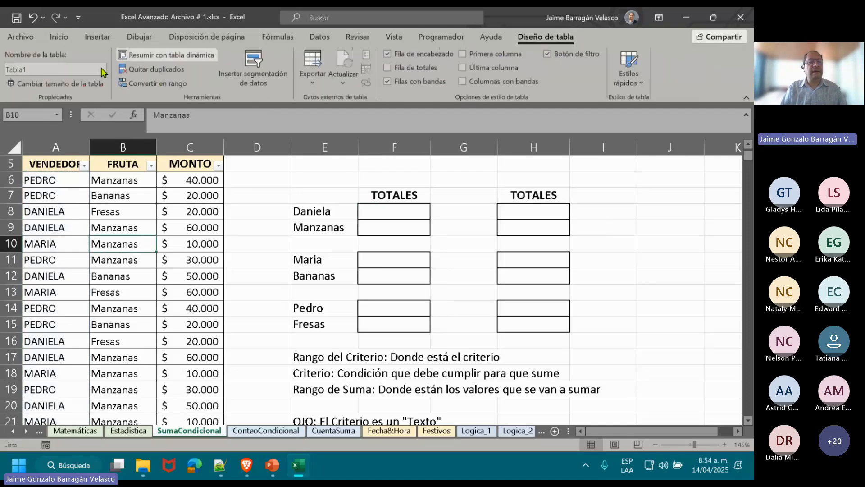
left_click(38, 65)
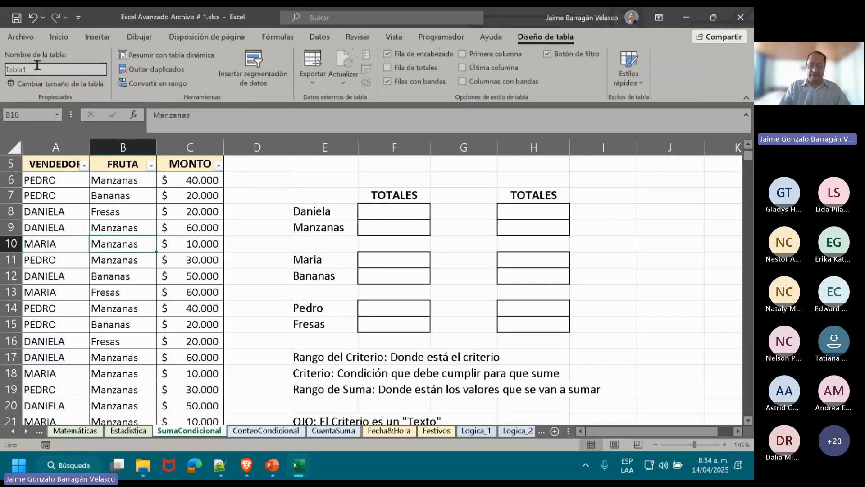
key("BackSpace")
type("vE")
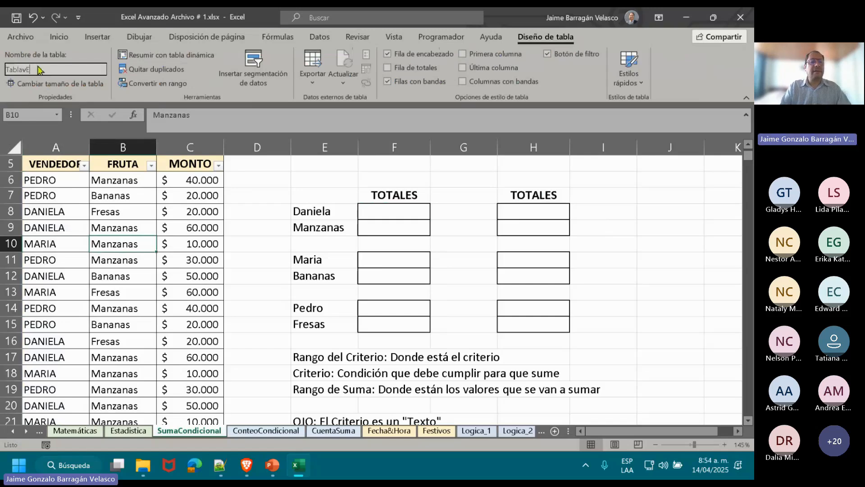
key("BackSpace")
key("BackSpace")
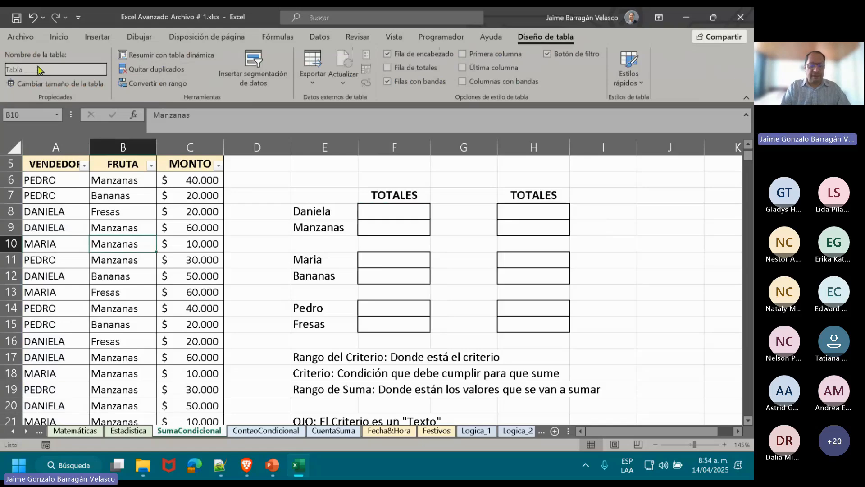
type("Vended")
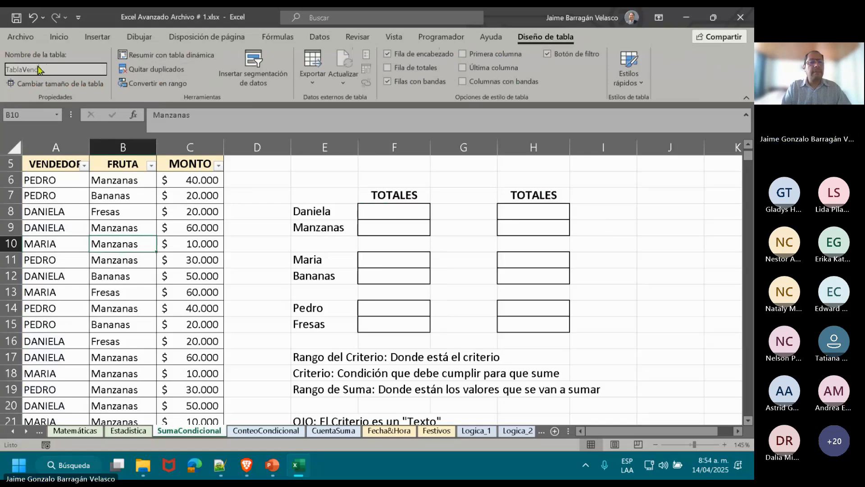
type("or4")
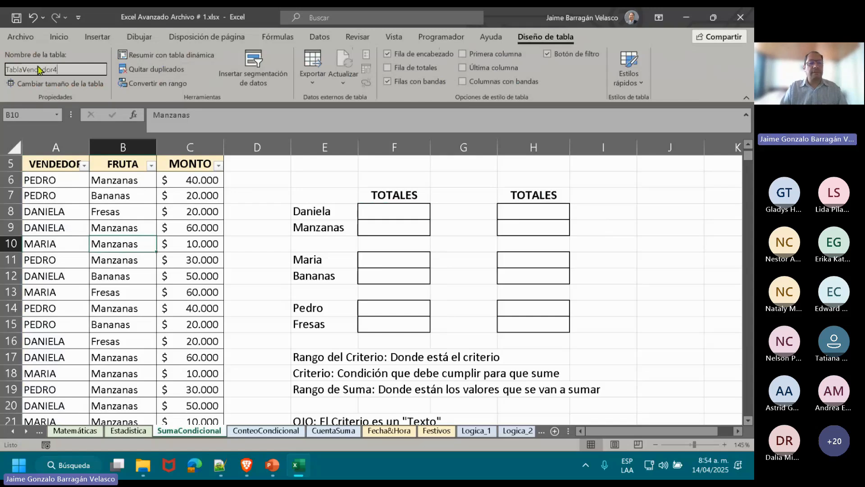
key("BackSpace")
key("Return")
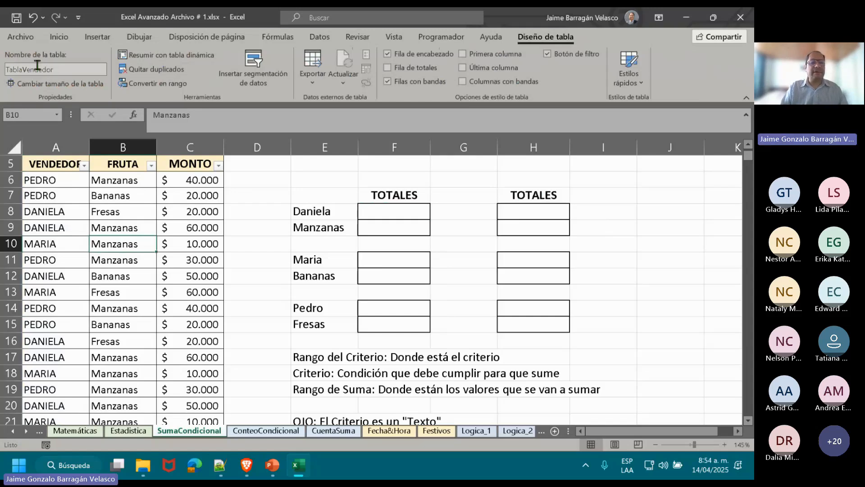
Try to enter a SUMAR.SI formula for the first seller's total in F8, and clear cells F7:F8.
left_click(380, 214)
type("=")
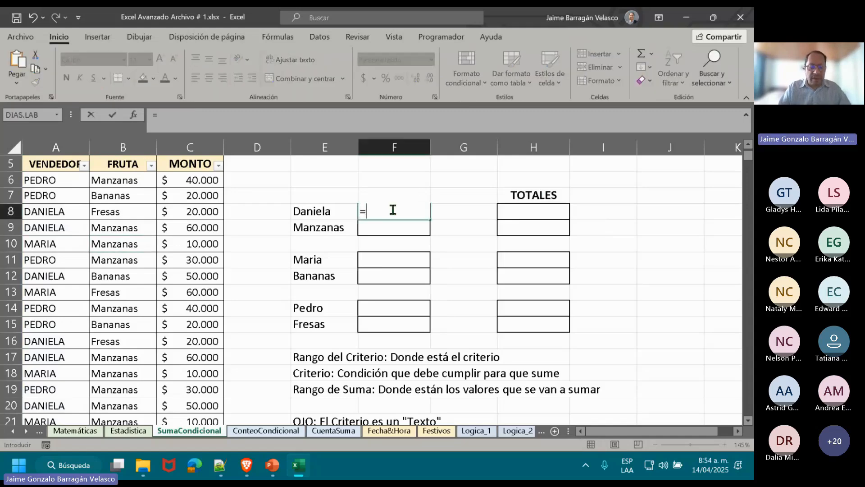
type("sum")
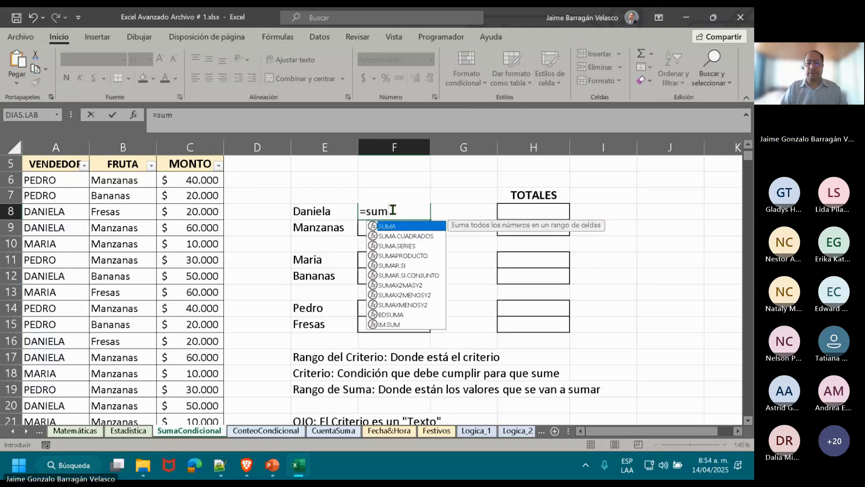
left_click(421, 265)
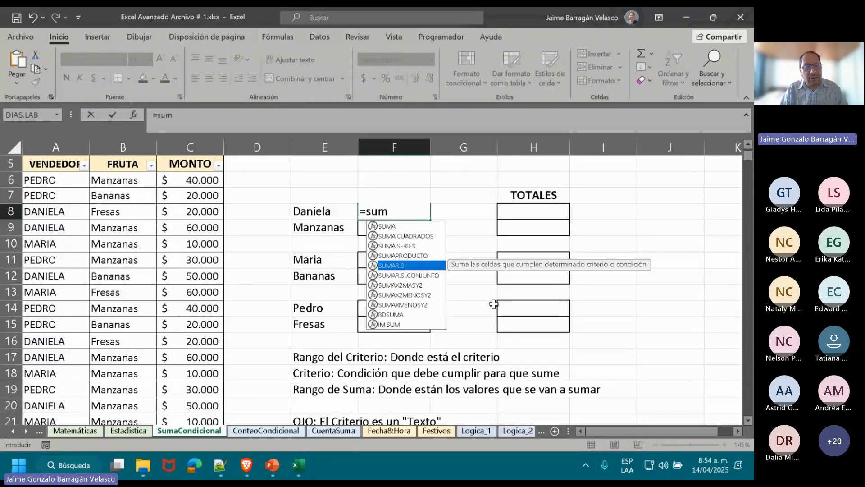
left_click(50, 156)
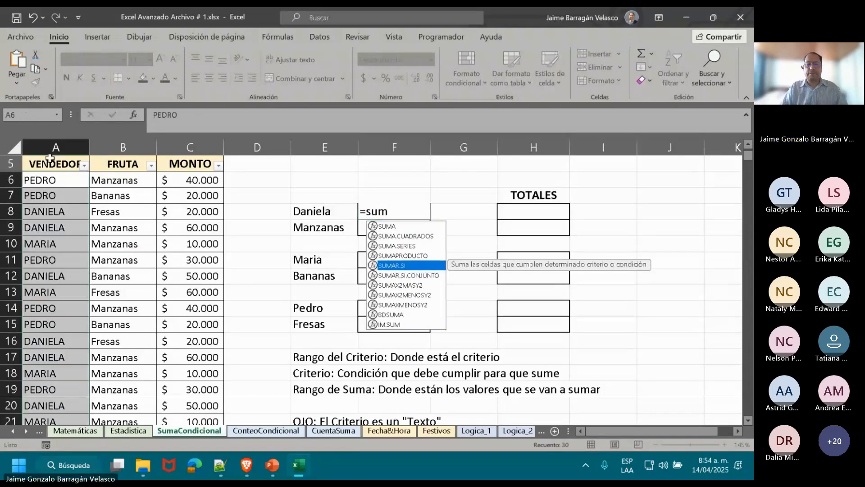
left_click(51, 155)
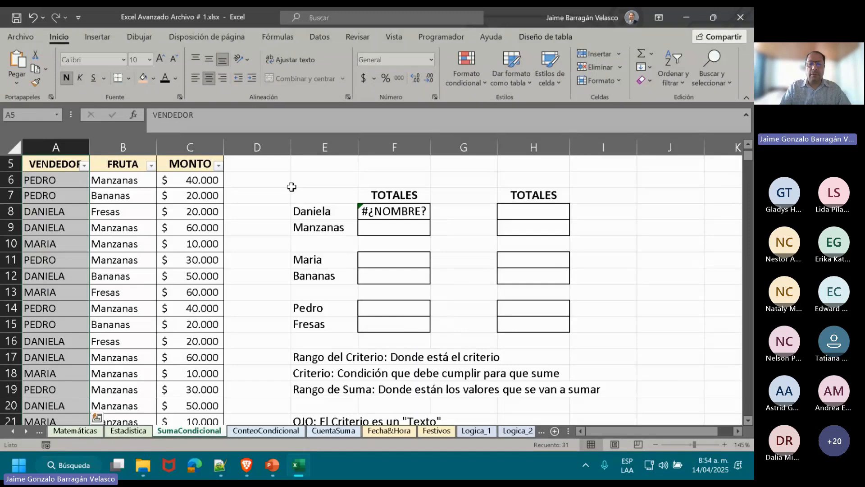
left_click_drag(366, 195, 365, 211)
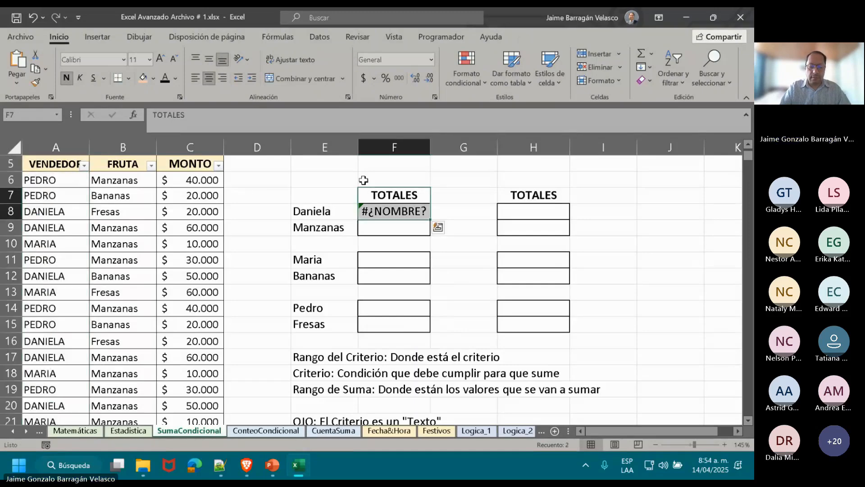
key("Delete")
type("=sum")
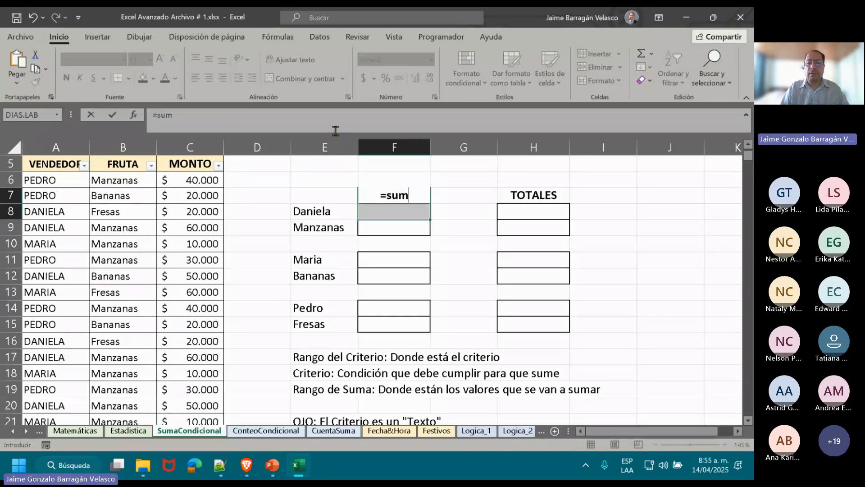
double_click(390, 257)
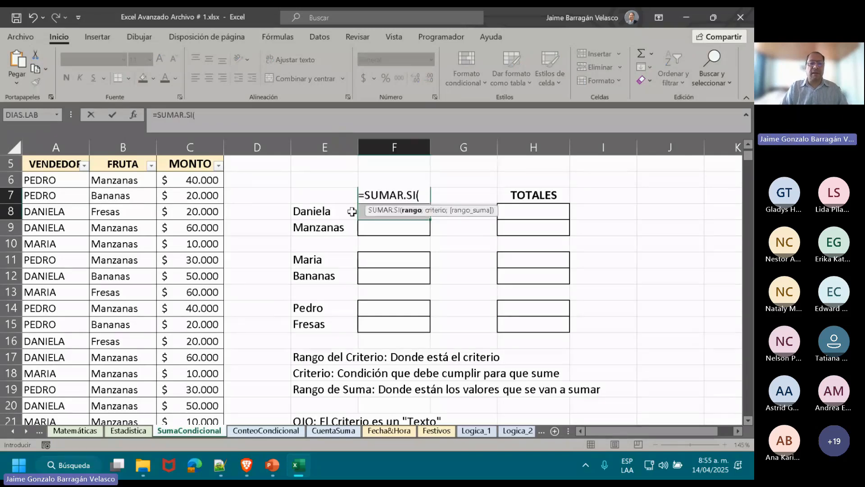
left_click(58, 157)
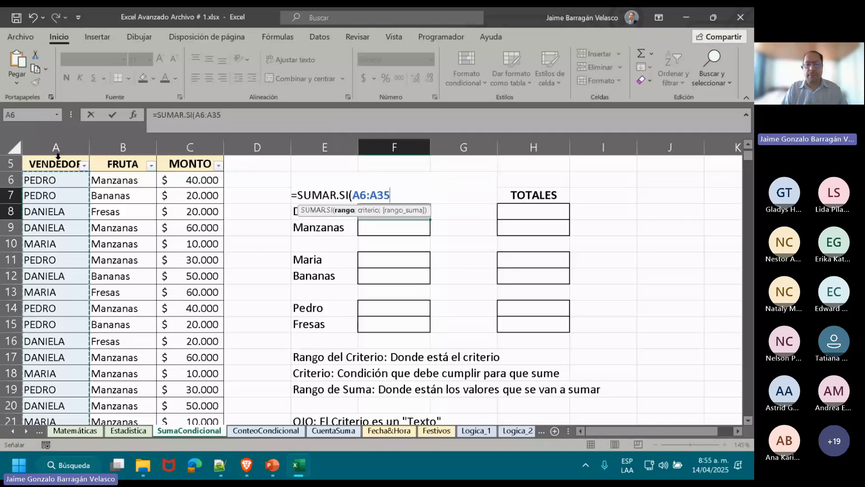
key("Escape")
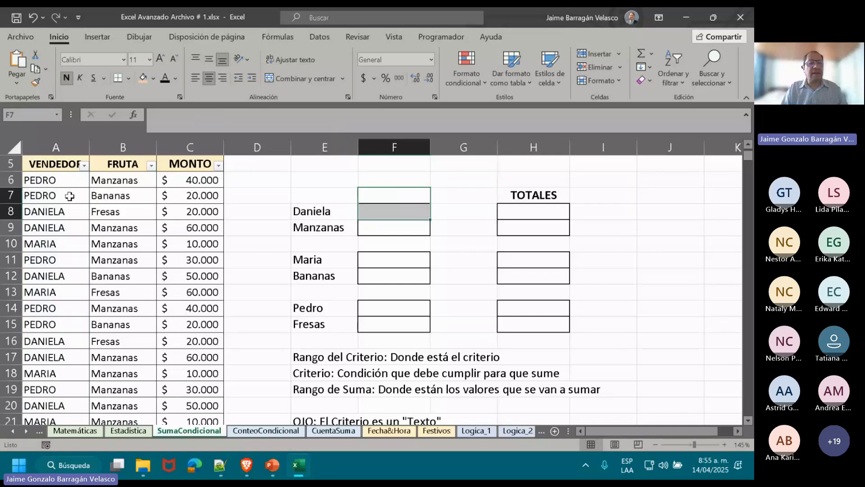
Shorten the name of the sales register table to Vendedor by removing the Tabla prefix.
left_click(69, 195)
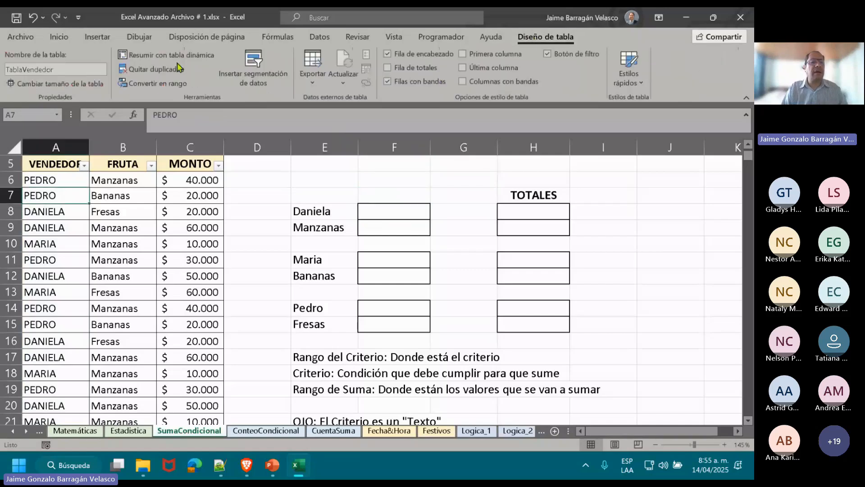
left_click(67, 69)
left_click(67, 69)
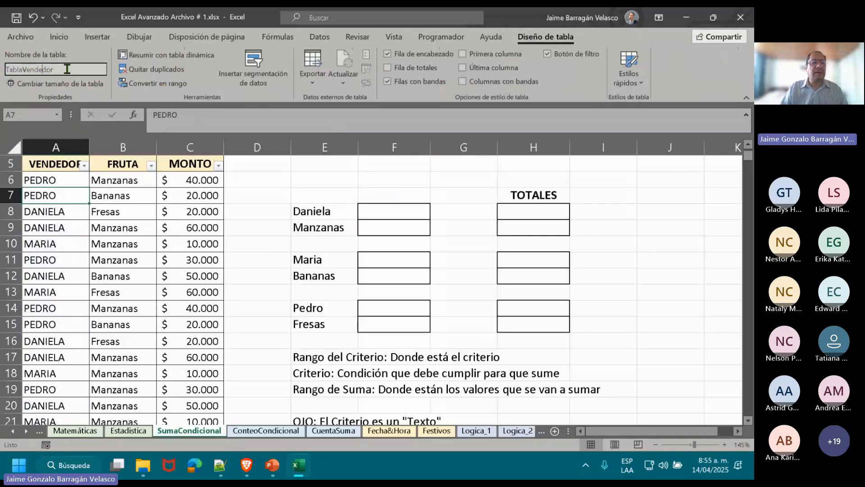
key("Left")
key("Left")
key("BackSpace")
key("BackSpace")
key("BackSpace")
key("BackSpace")
key("BackSpace")
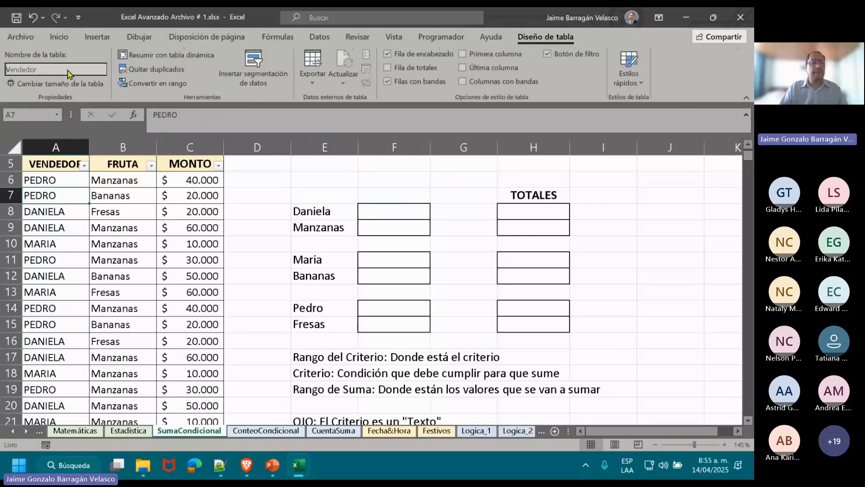
key("Return")
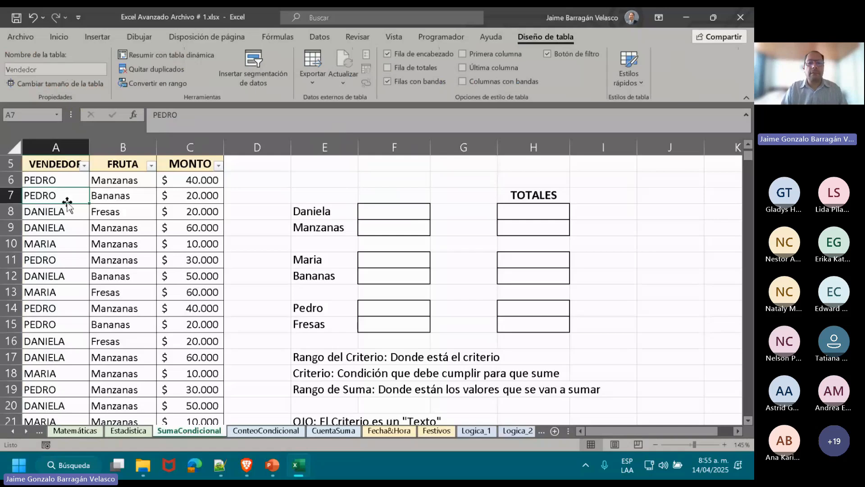
Rename the sales register table to the plural form Vendedores.
left_click(50, 69)
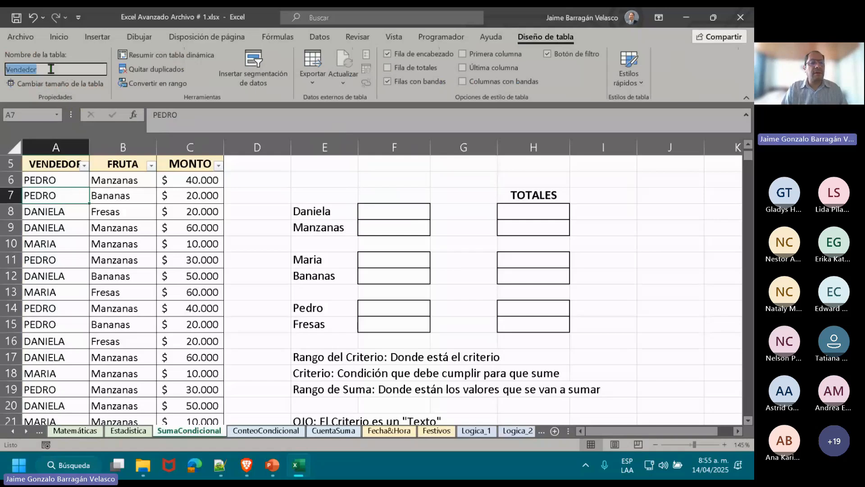
left_click(51, 69)
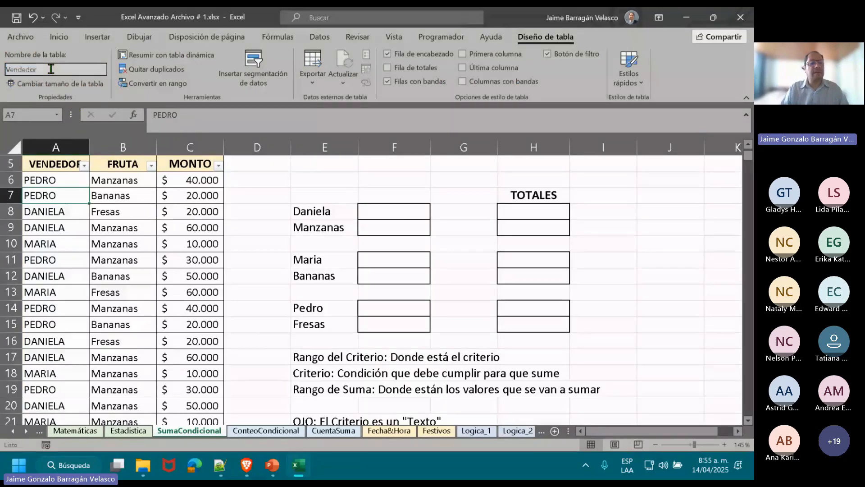
type("E")
key("BackSpace")
type("es")
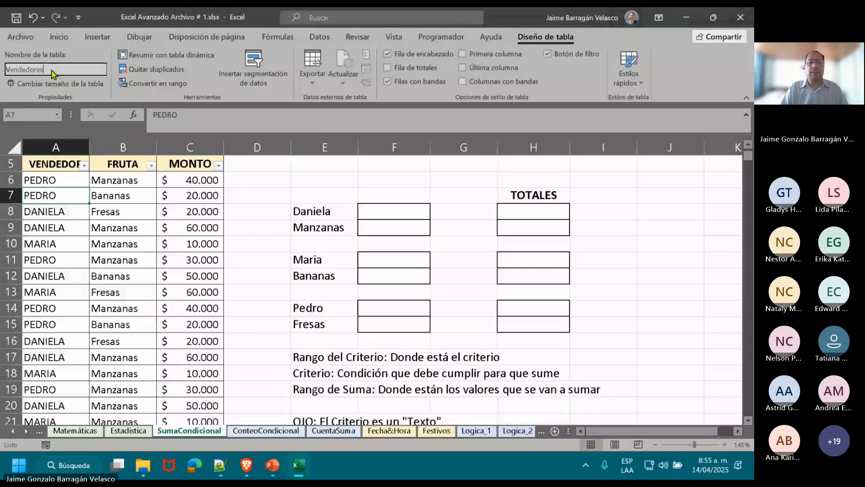
left_click(257, 243)
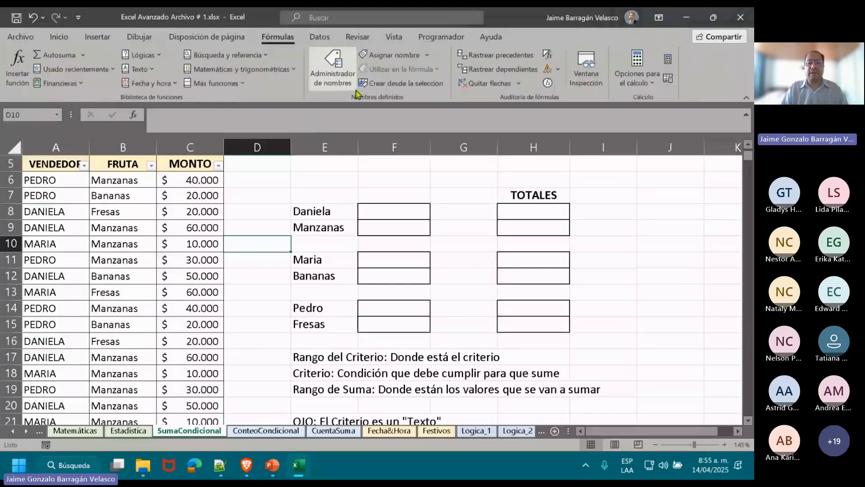
Review the Vendedores entry and the cell range it refers to in the Name Manager, without changing it.
left_click(355, 92)
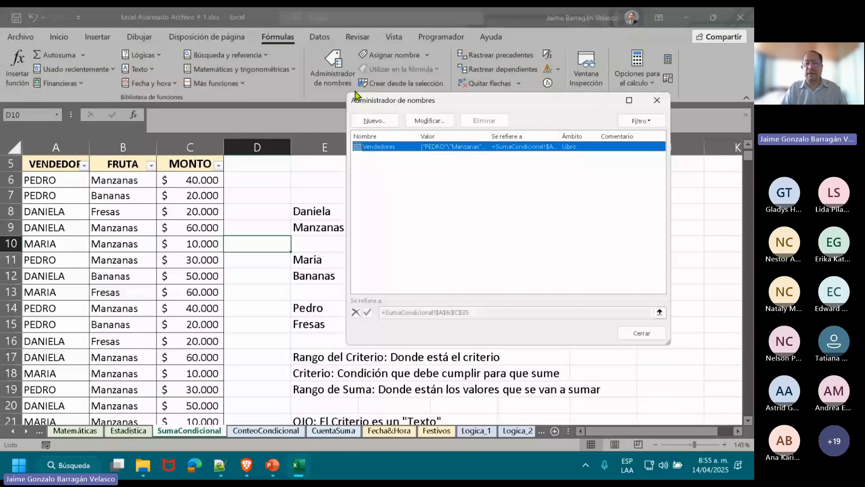
left_click(429, 120)
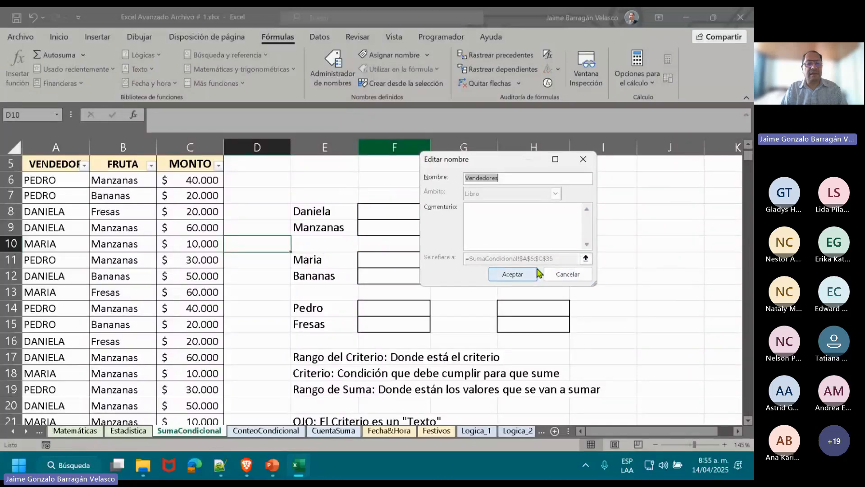
left_click(564, 280)
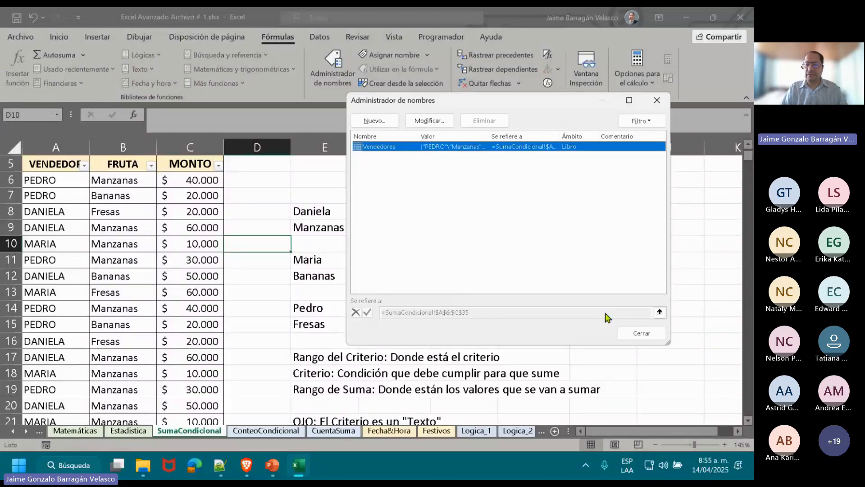
left_click(642, 330)
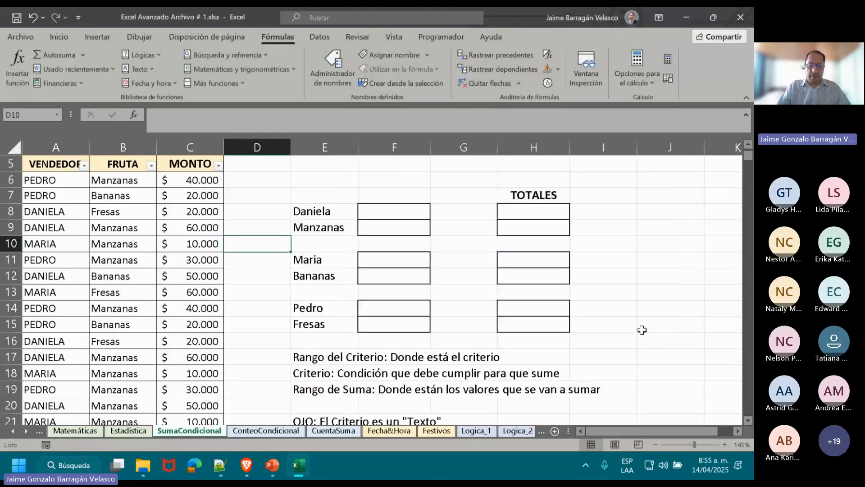
left_click(388, 212)
type("=su")
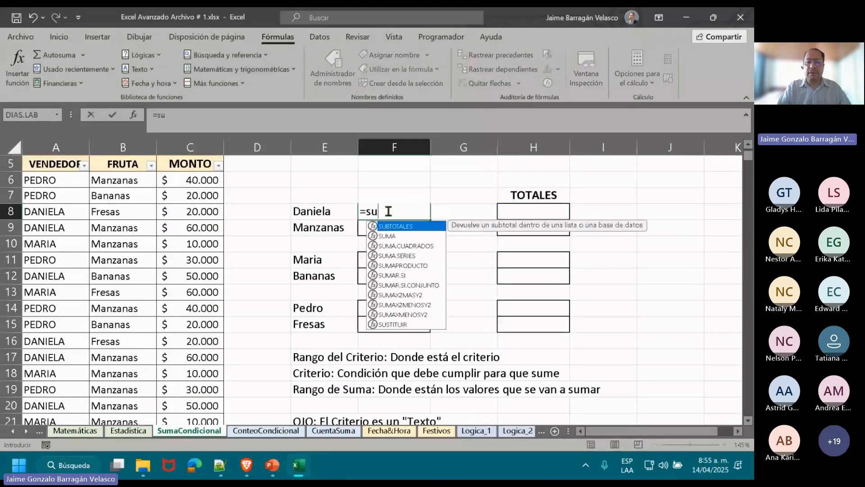
type("ma")
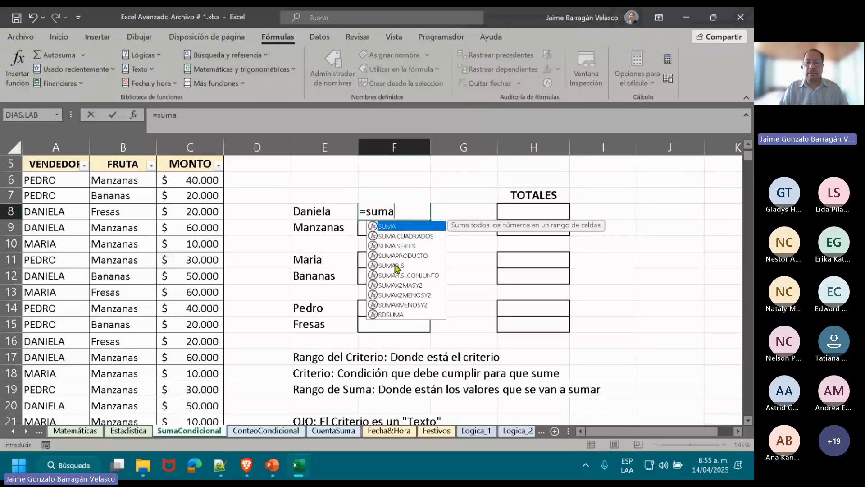
double_click(392, 265)
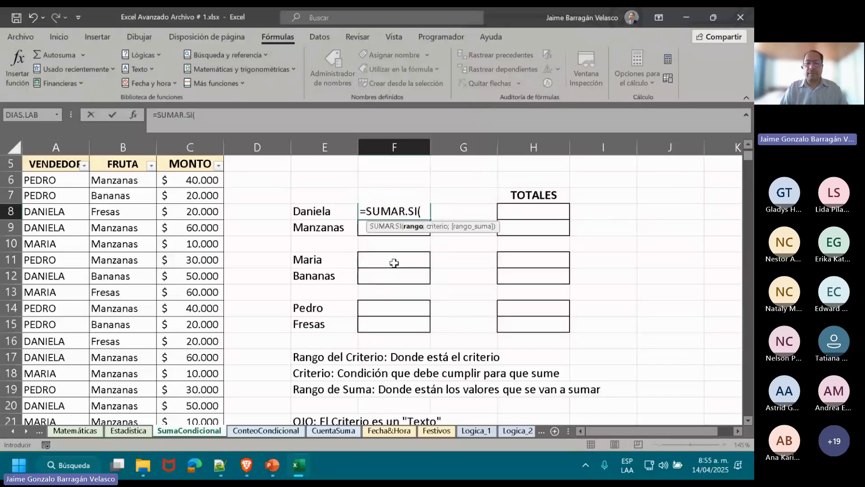
left_click(59, 152)
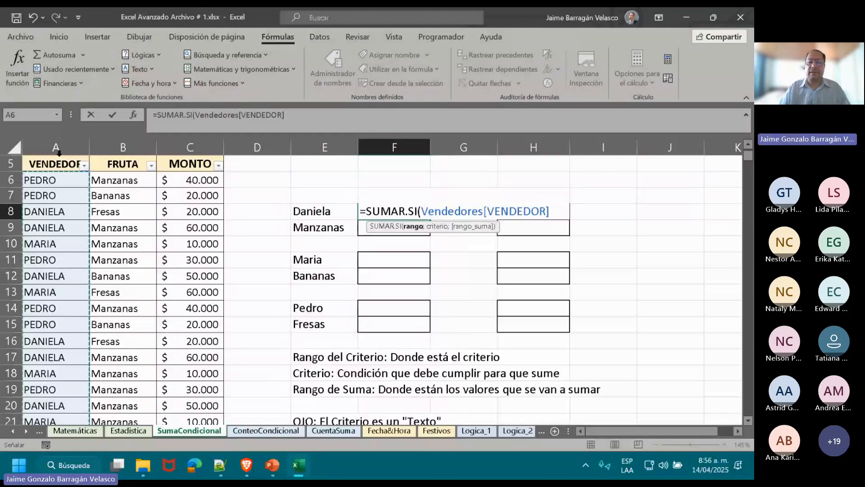
scroll(59, 157, "down", 5)
key("Home")
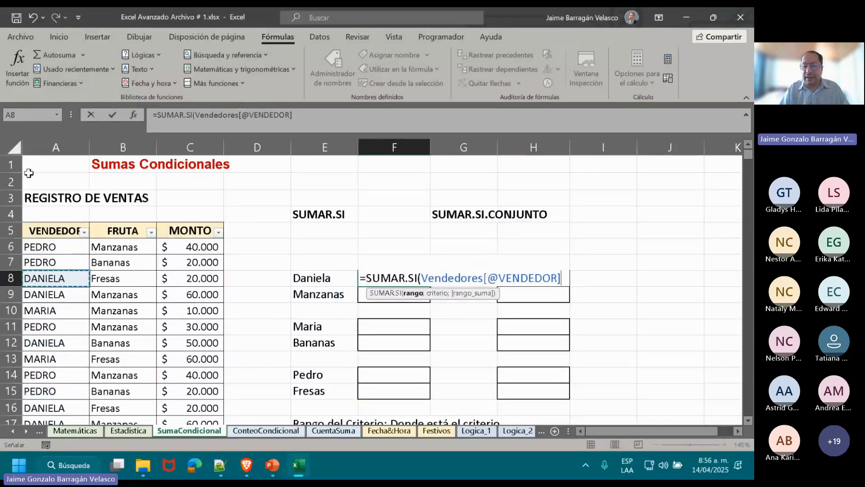
left_click(563, 277)
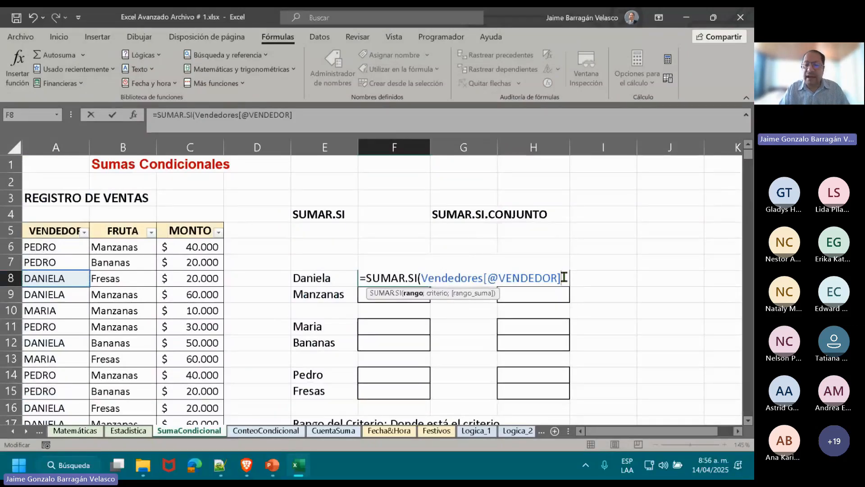
key("shift+Left")
key("shift+Left")
key("shift+Left")
key("shift+Left")
key("shift+Left")
key("shift+Left")
key("shift+Left")
key("shift+Left")
key("shift+Left")
key("shift+Left")
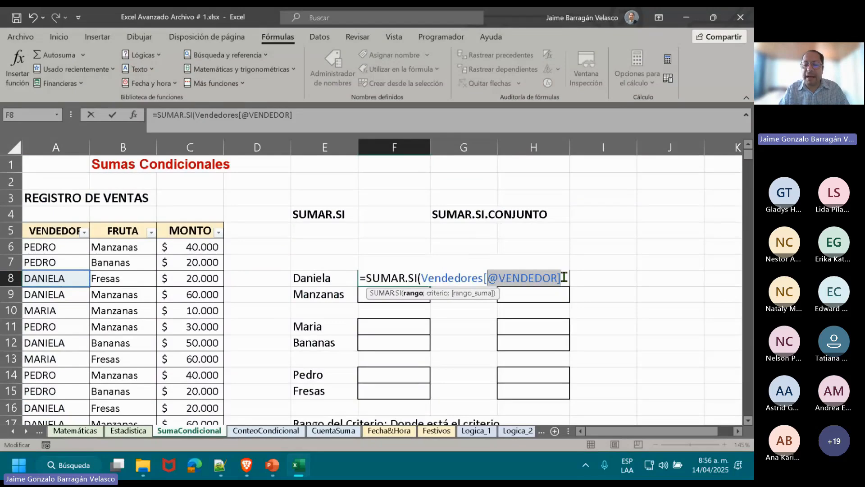
key("shift+Left")
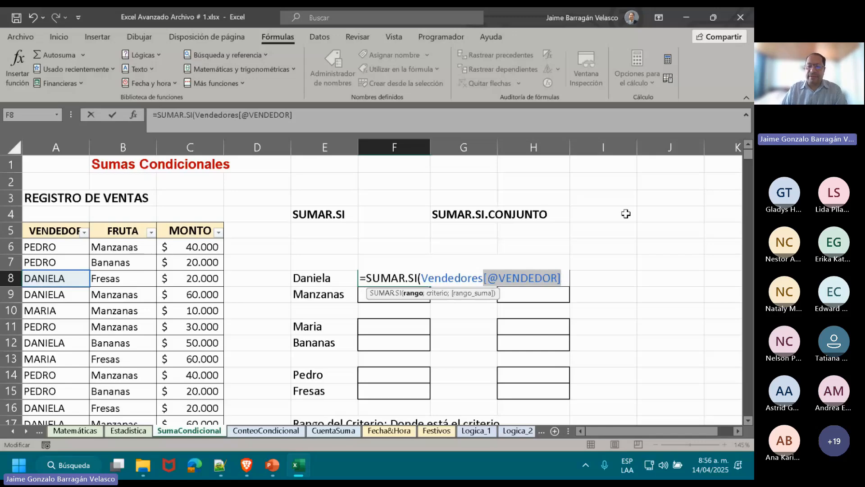
key("Left")
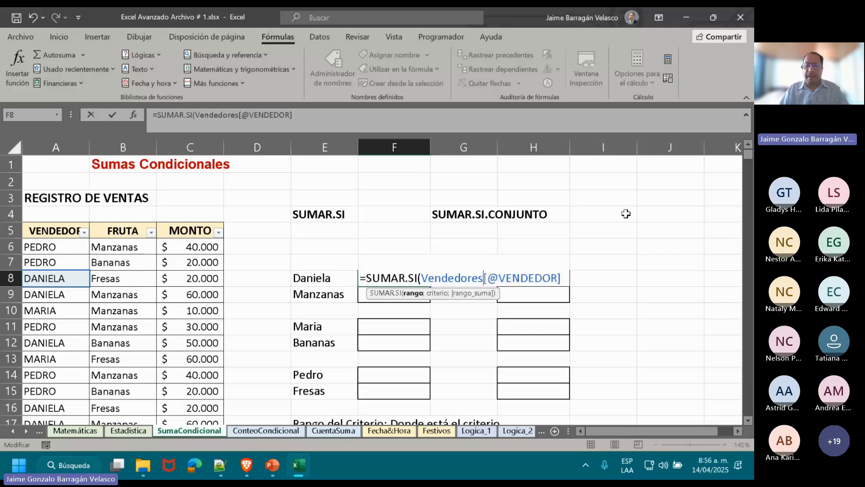
key("shift+Left")
key("shift+Left")
key("shift+Left")
key("shift+Left")
key("shift+Left")
key("shift+Left")
key("shift+Left")
key("shift+Left")
key("shift+Left")
key("shift+Left")
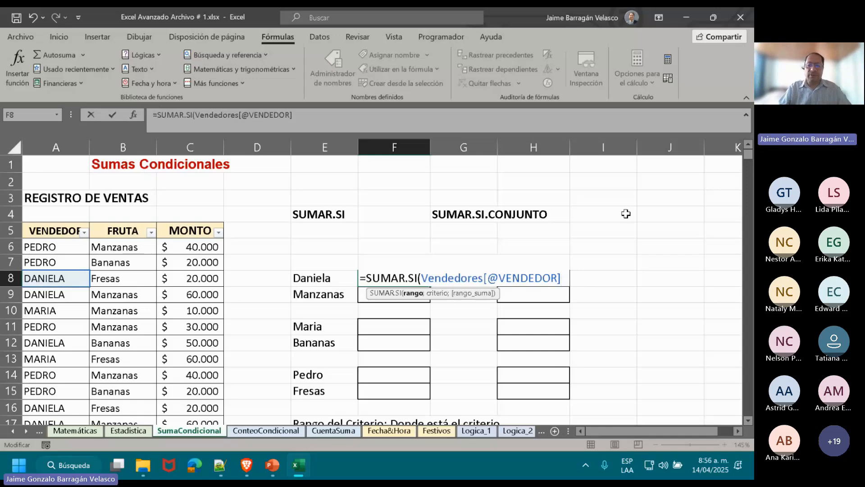
Complete the F8 SUMAR.SI formula with the first seller's name in quotation marks as criterion, leaving out the sum range.
type(";")
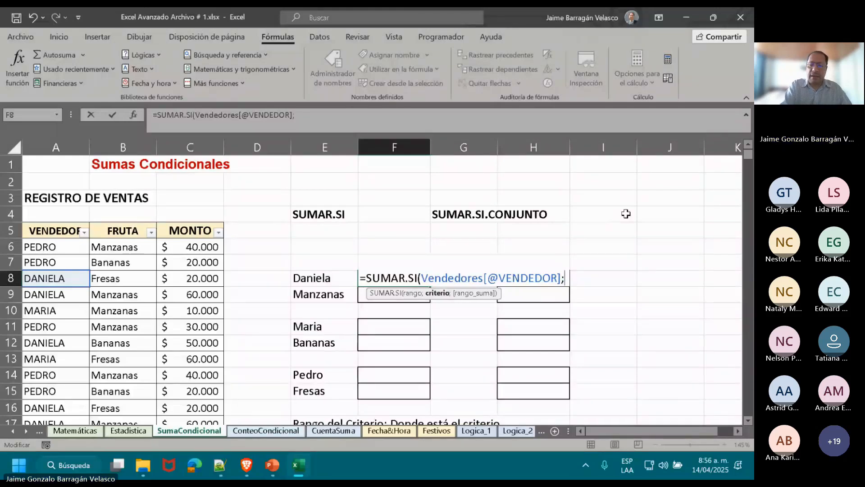
type("\"s")
key("BackSpace")
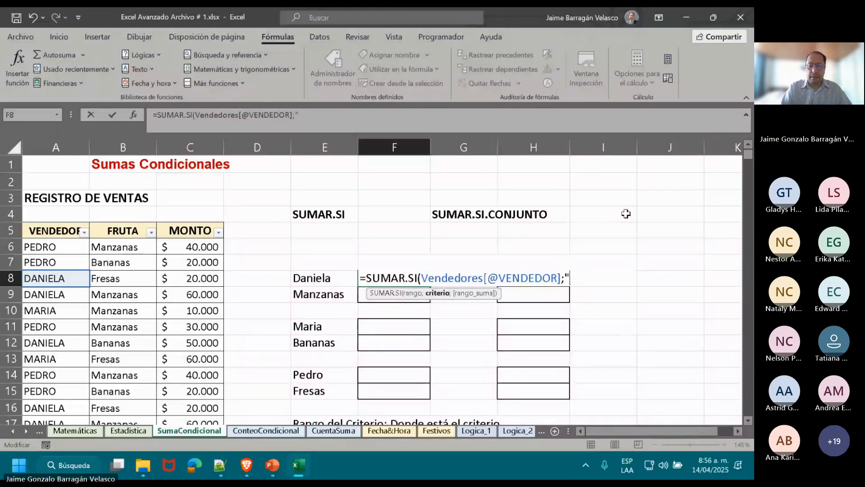
type("daniela")
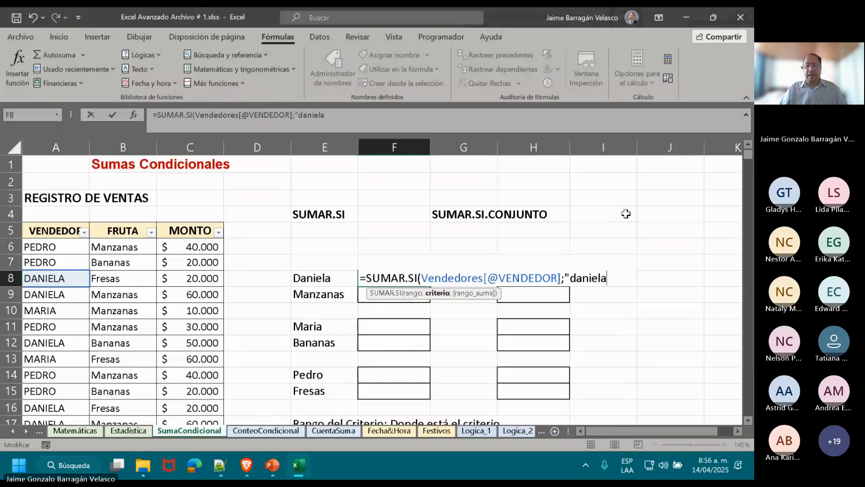
type("\"")
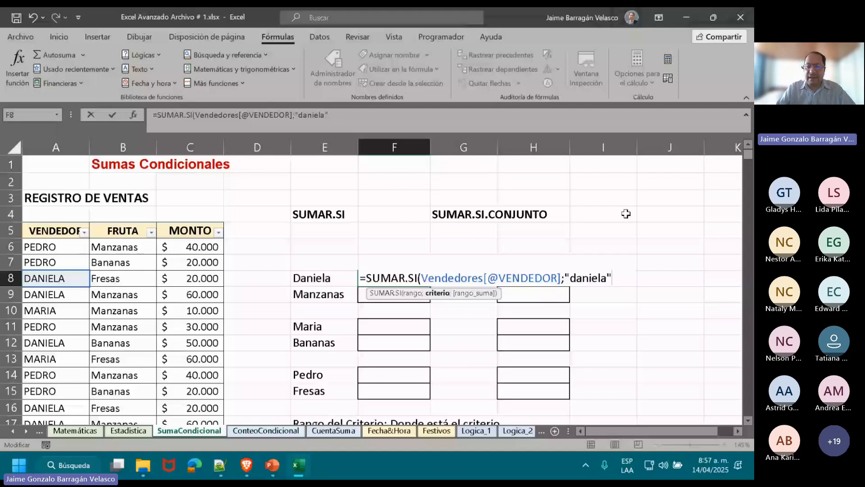
type(")")
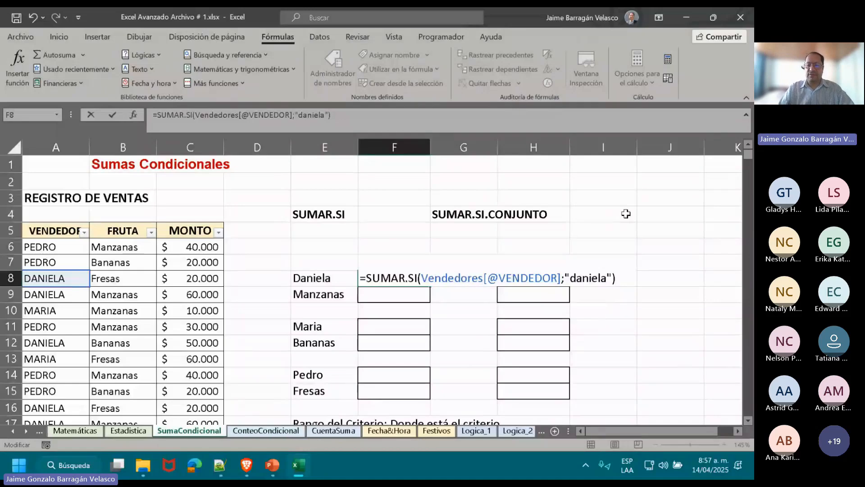
key("Return")
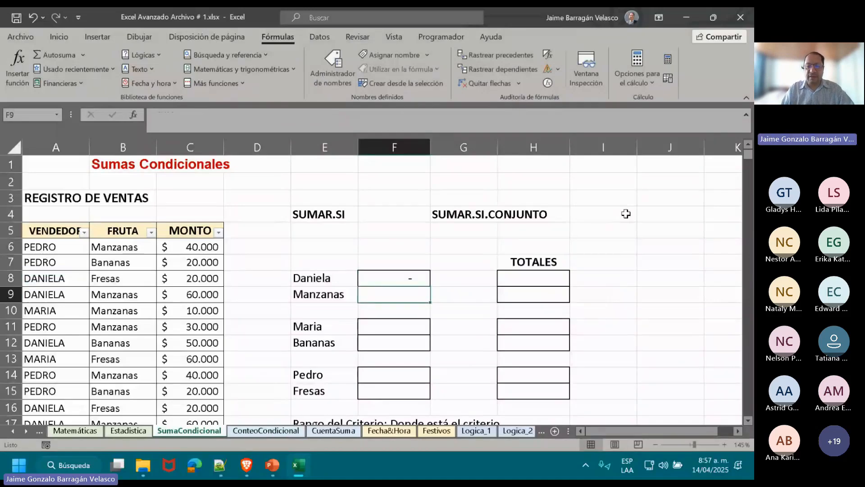
key("Up")
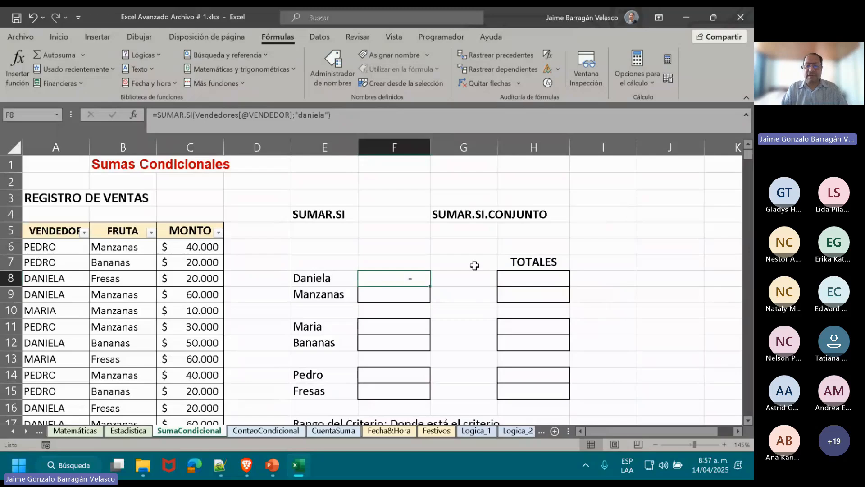
double_click(384, 282)
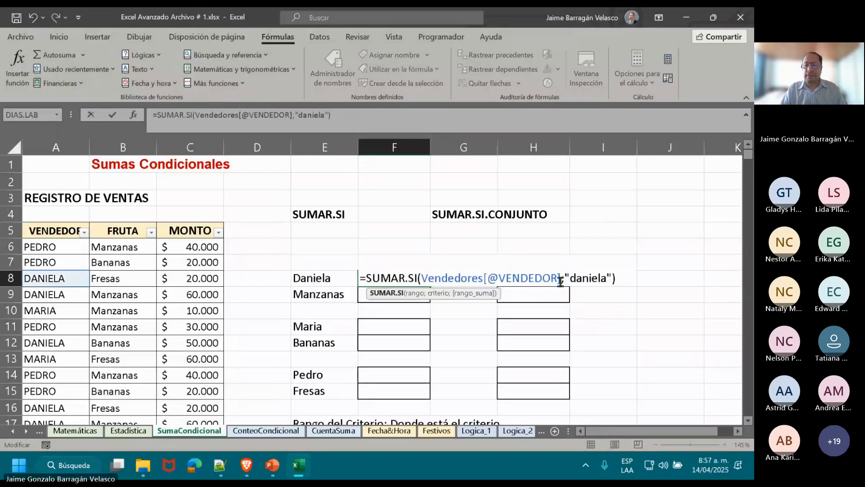
left_click(499, 279)
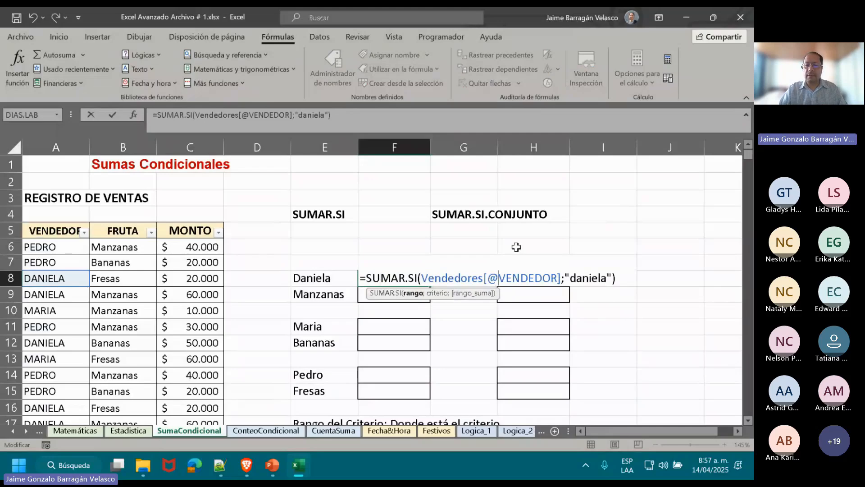
key("Return")
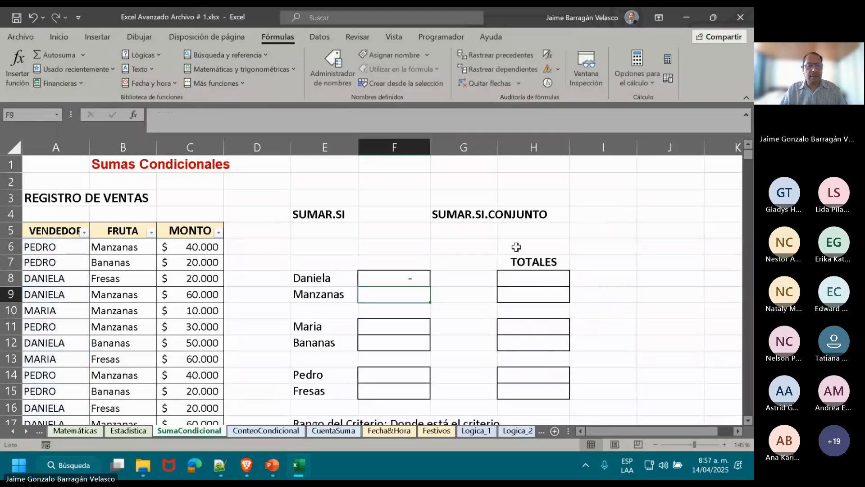
Examine the quoted seller's name used as the criterion in the F8 SUMAR.SI formula, without changing it.
left_click(412, 275)
double_click(412, 274)
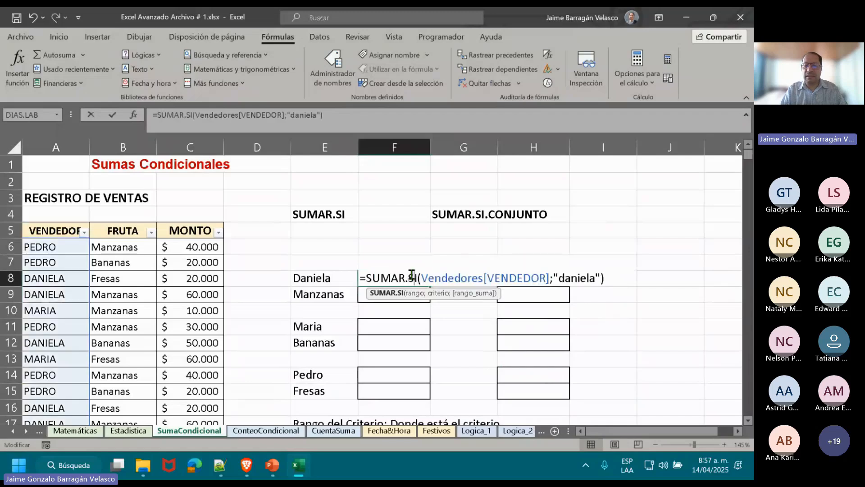
double_click(588, 277)
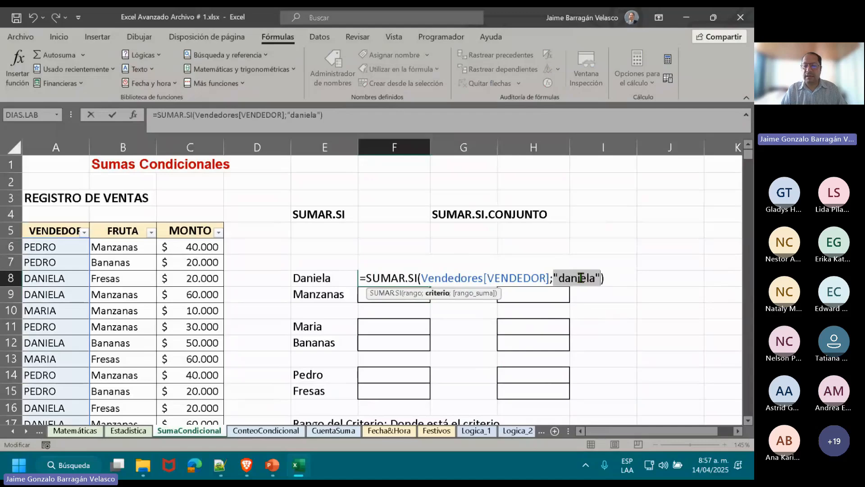
left_click(580, 277)
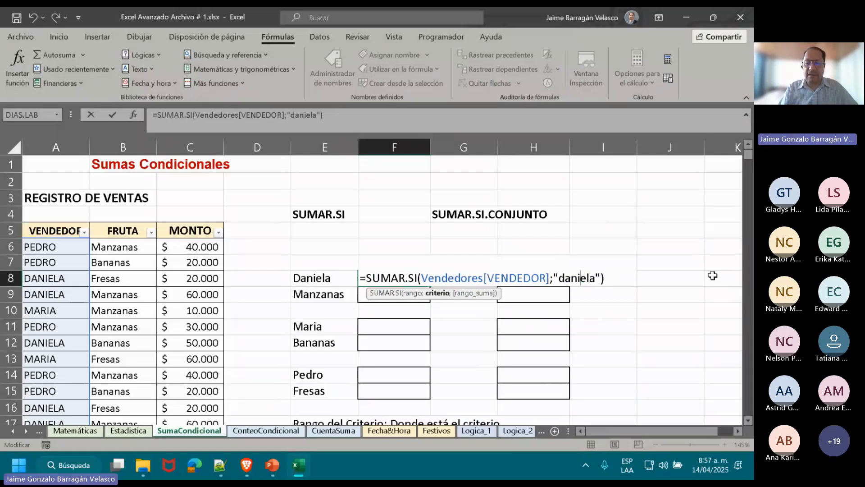
key("ctrl+Return")
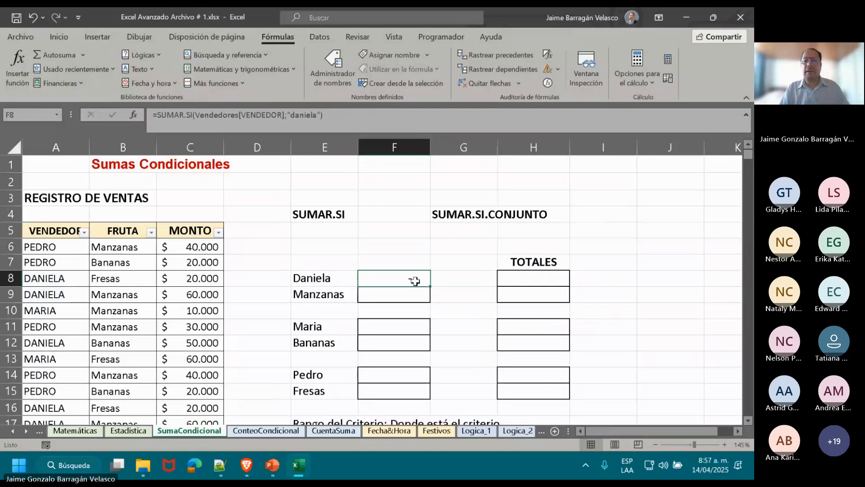
Apply the Número format to F8 and reduce it to zero decimals.
left_click(73, 34)
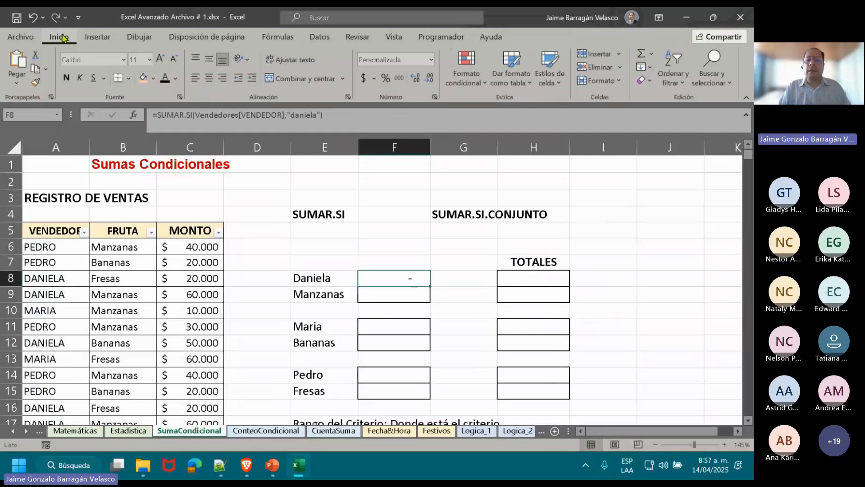
left_click(431, 59)
left_click(407, 110)
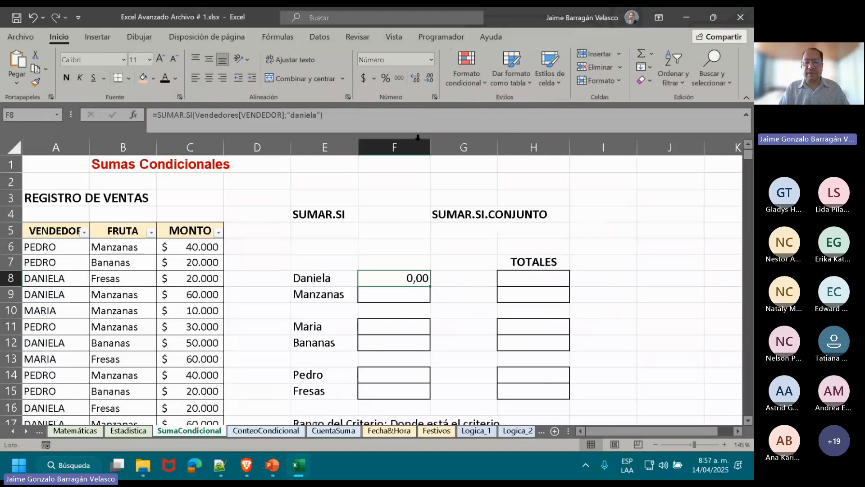
double_click(429, 80)
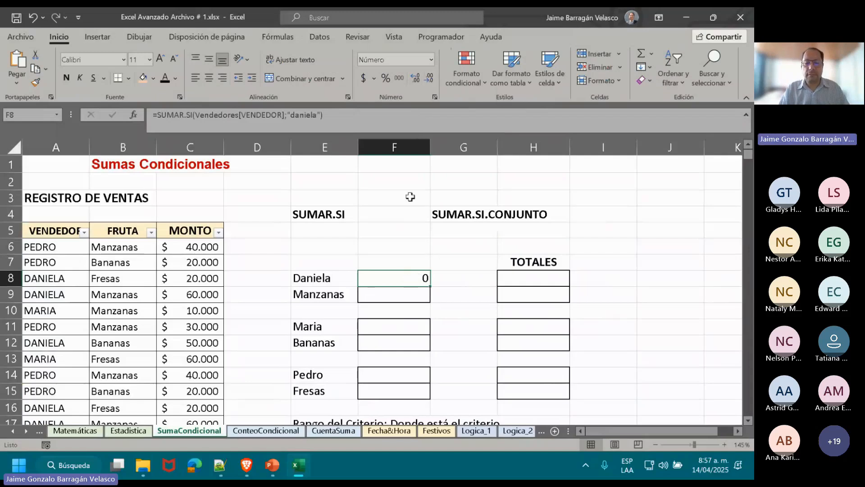
double_click(384, 278)
left_click(549, 275)
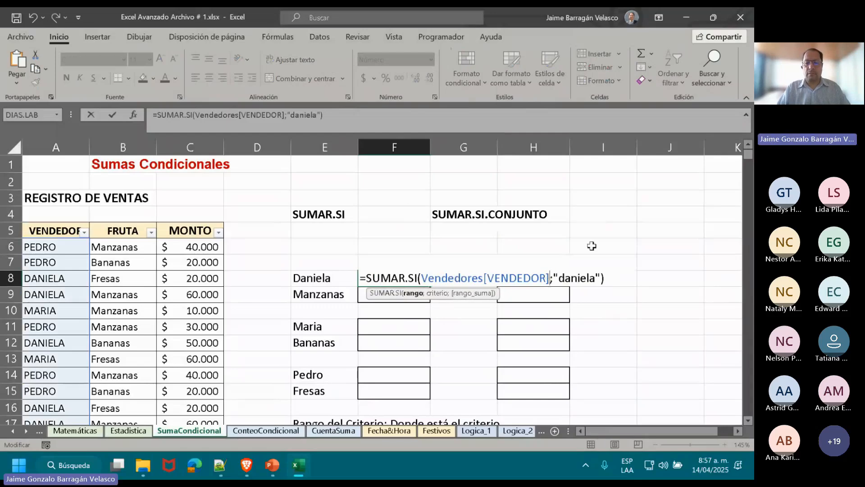
key("BackSpace")
key("BackSpace")
key("BackSpace")
key("BackSpace")
key("BackSpace")
key("BackSpace")
key("BackSpace")
key("BackSpace")
key("BackSpace")
key("BackSpace")
key("BackSpace")
key("BackSpace")
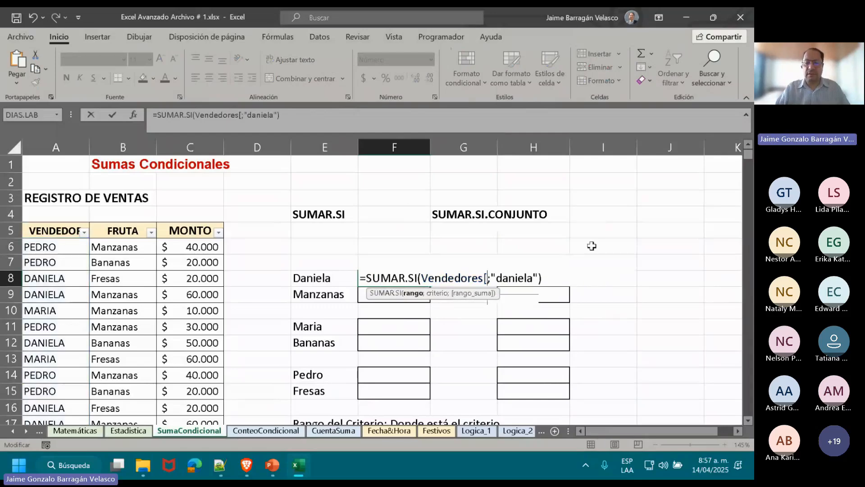
key("BackSpace")
key("BackSpace")
key("BackSpace")
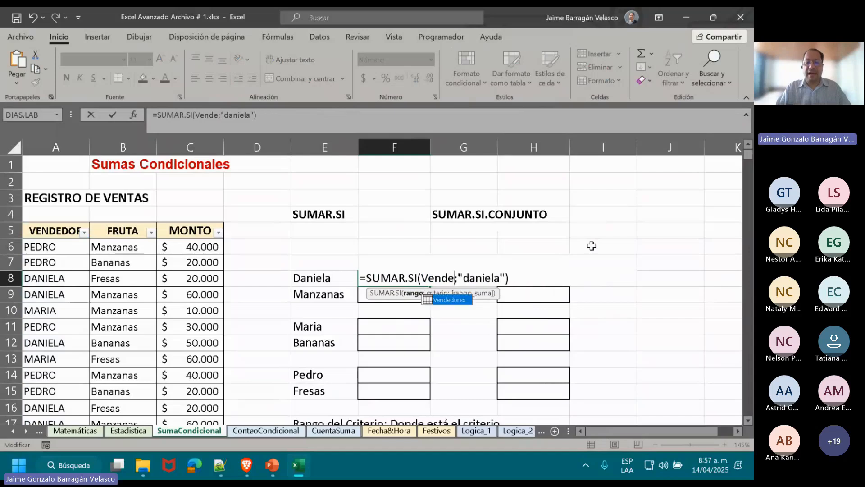
key("Escape")
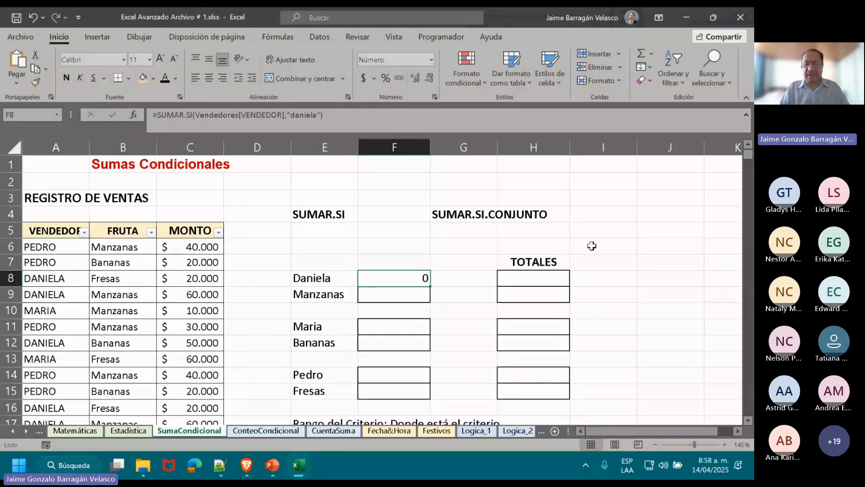
Add Vendedores[MONTO] as the sum range, after the criterion in the F8 SUMAR.SI formula.
key("F2")
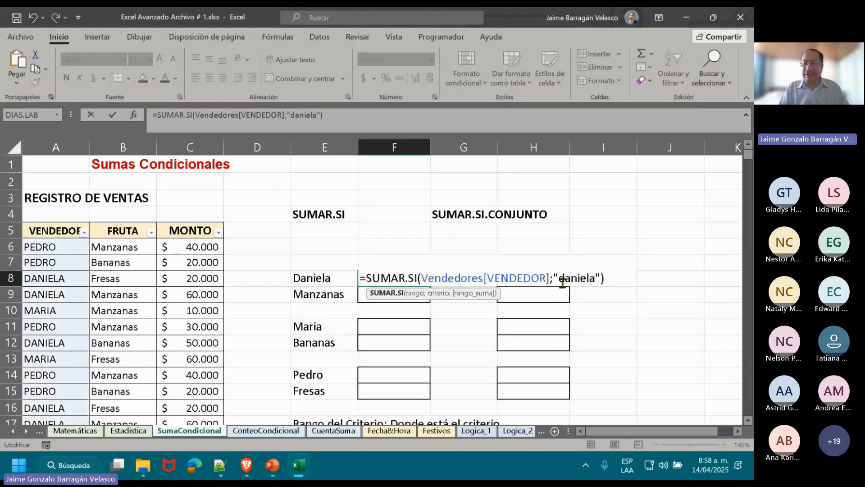
left_click(581, 279)
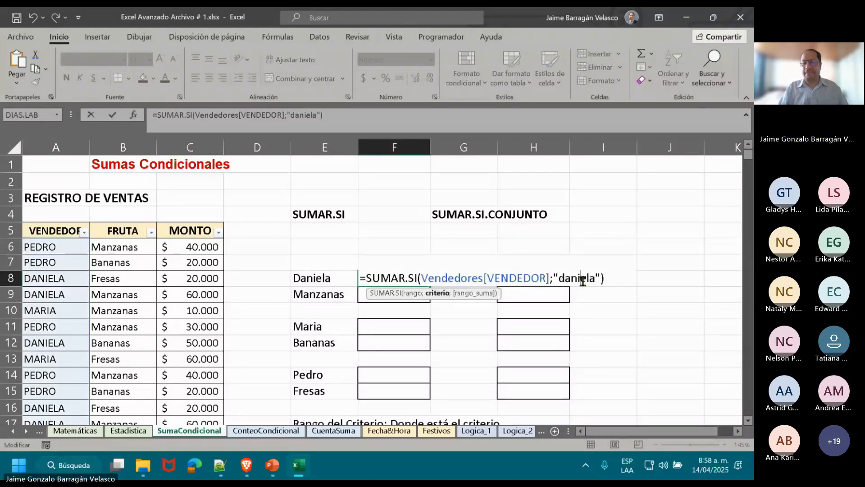
key("Right")
key("Right")
key("Right")
key("Right")
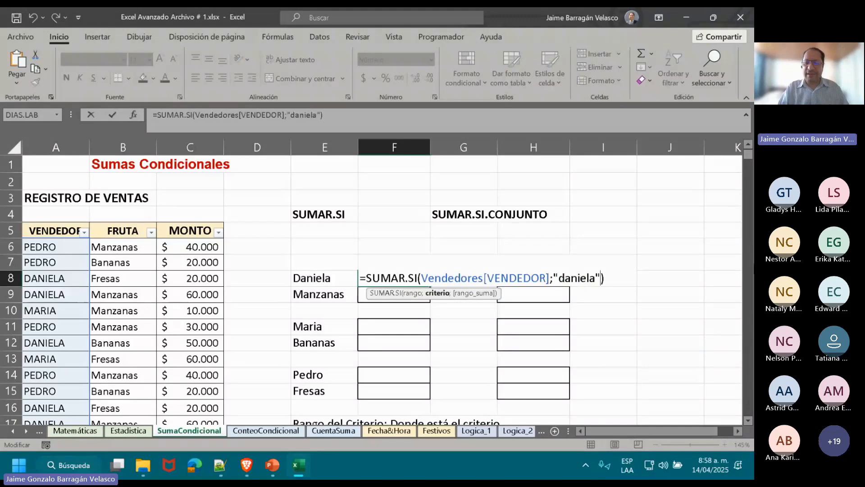
type(";")
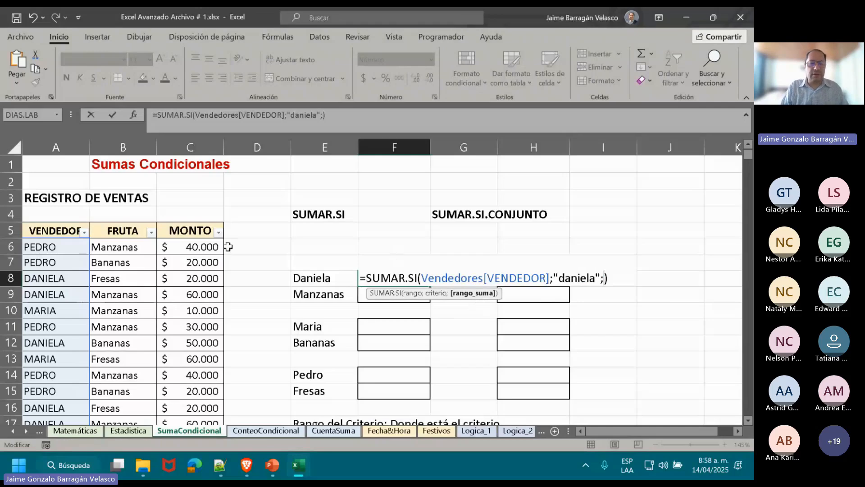
left_click(196, 224)
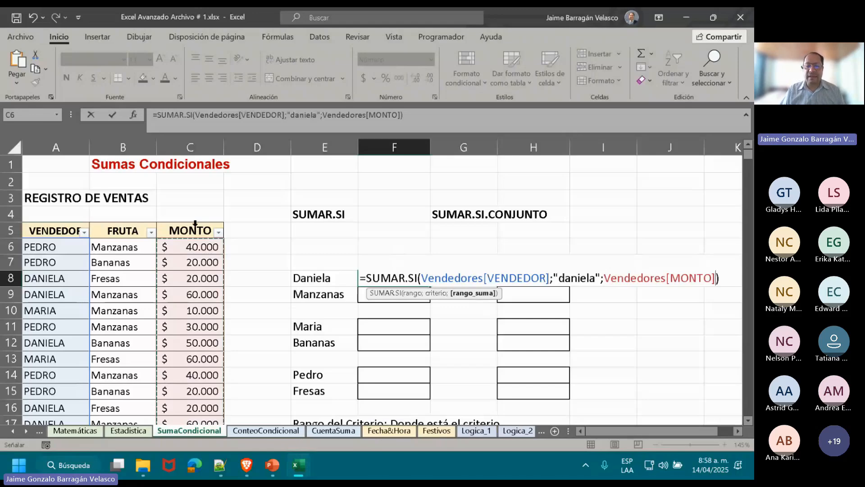
key("Return")
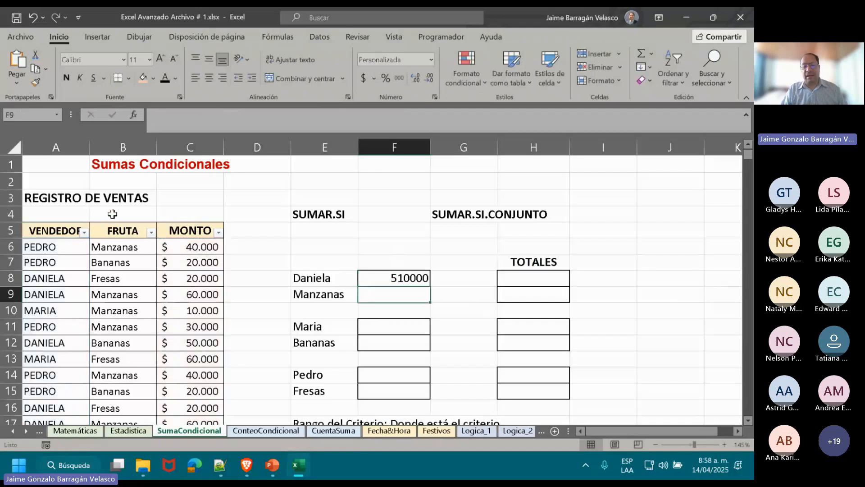
Format F8 in the accounting currency format with no decimals.
left_click(396, 278)
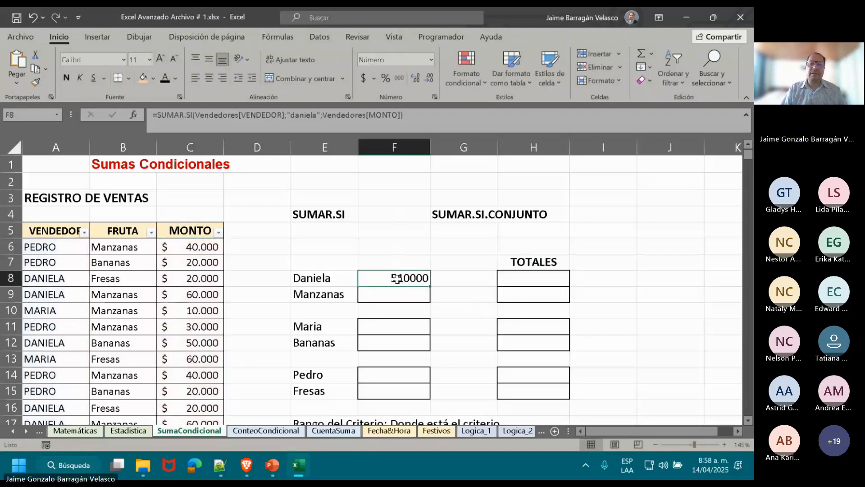
left_click(365, 78)
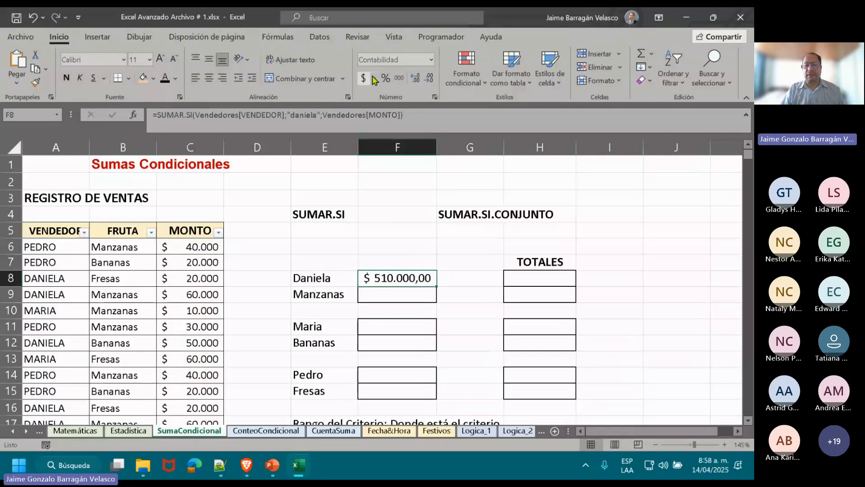
double_click(430, 79)
left_click(470, 230)
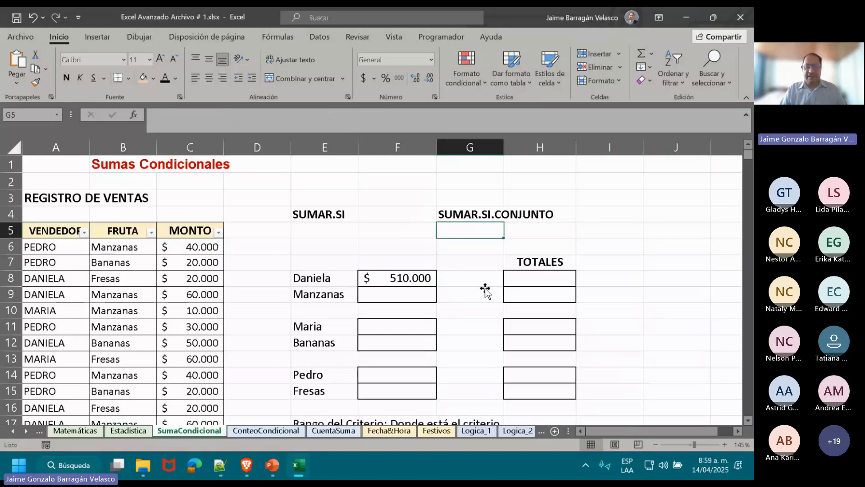
Review the range and criterion arguments of the completed SUMAR.SI formula in F8, without changing it.
left_click(415, 274)
double_click(415, 275)
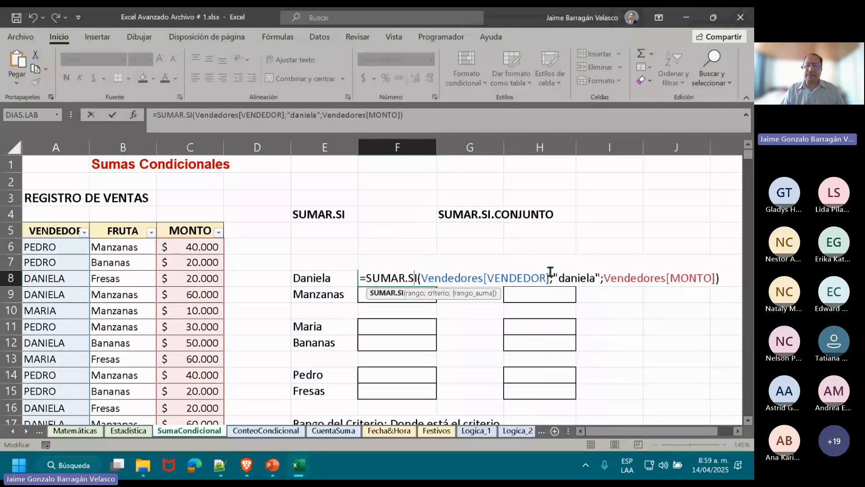
left_click_drag(550, 272, 418, 278)
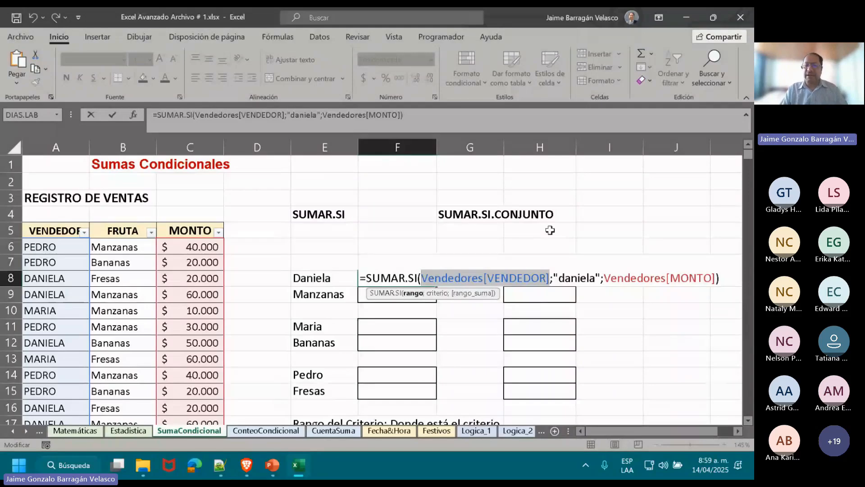
left_click(601, 277)
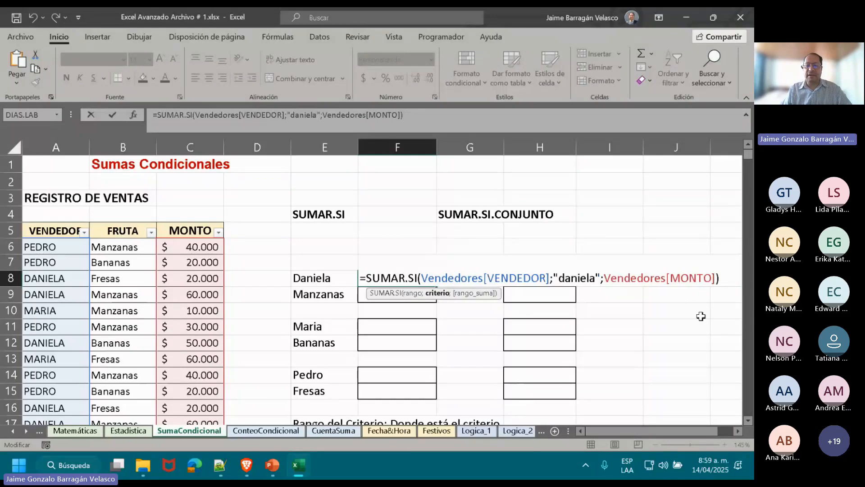
key("ctrl+Return")
key("Down")
key("Down")
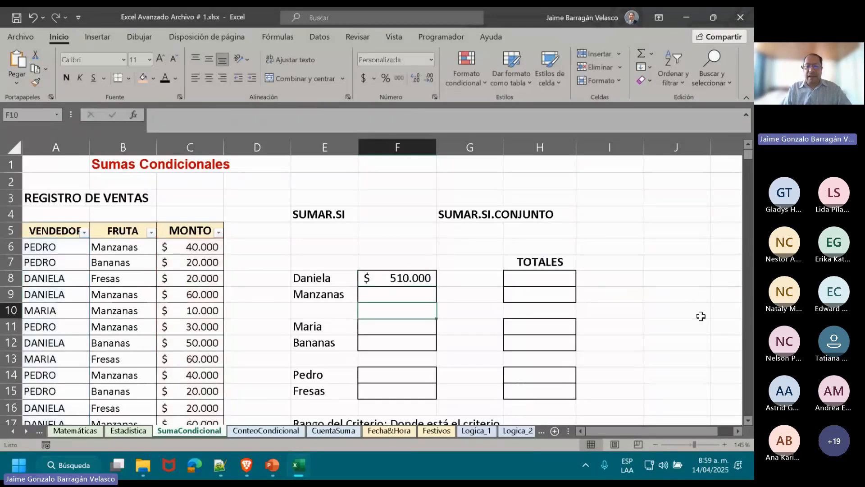
key("Up")
key("Up")
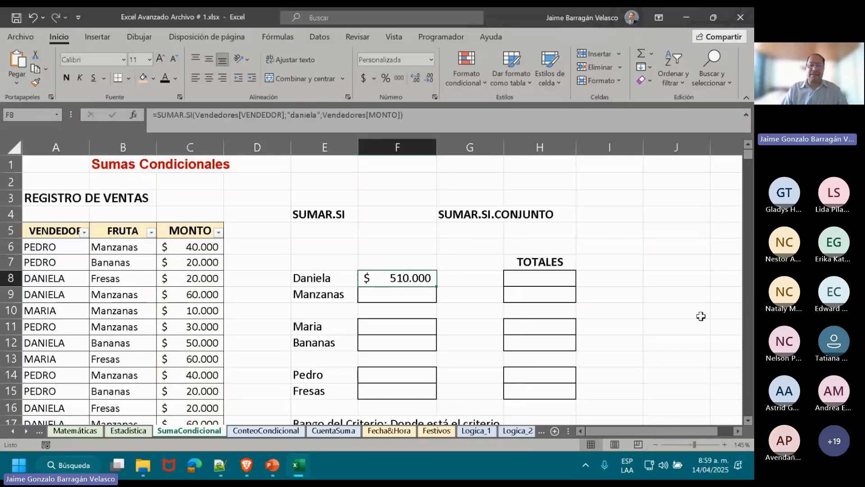
Begin a SUMAR.SI formula in F9 with Vendedores[FRUTA] as the range and "MANzanaS" as the criterion.
key("Down")
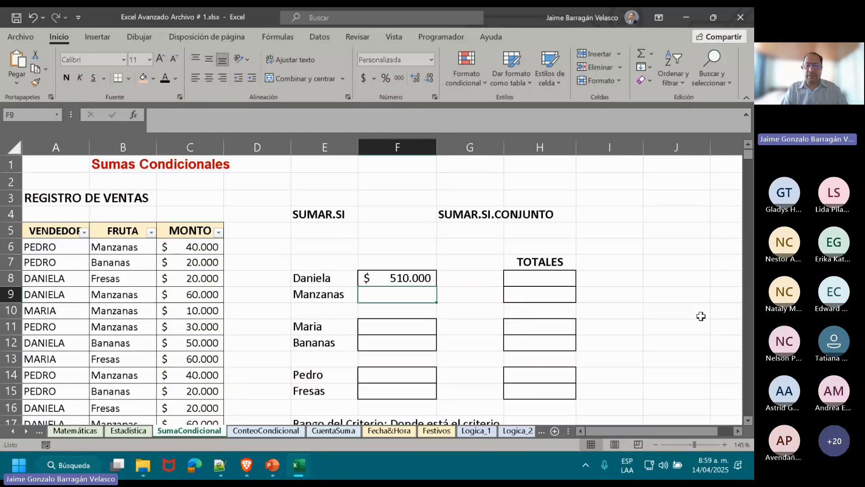
type("=SUM")
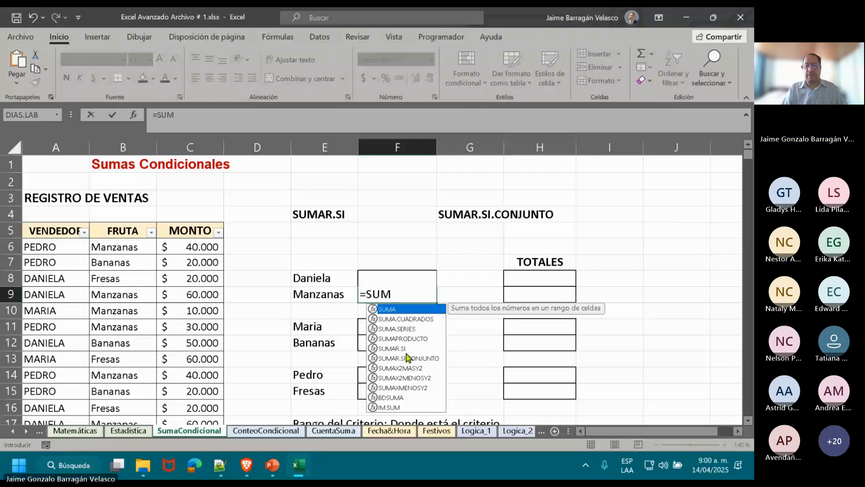
double_click(401, 348)
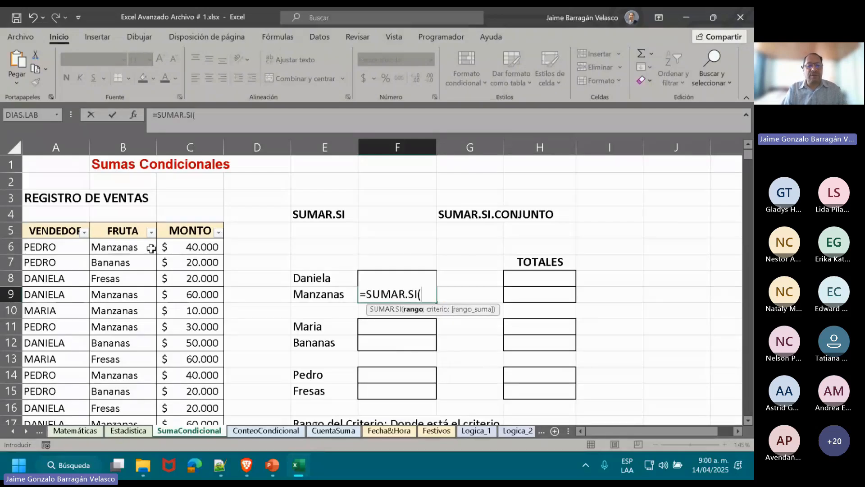
left_click(121, 222)
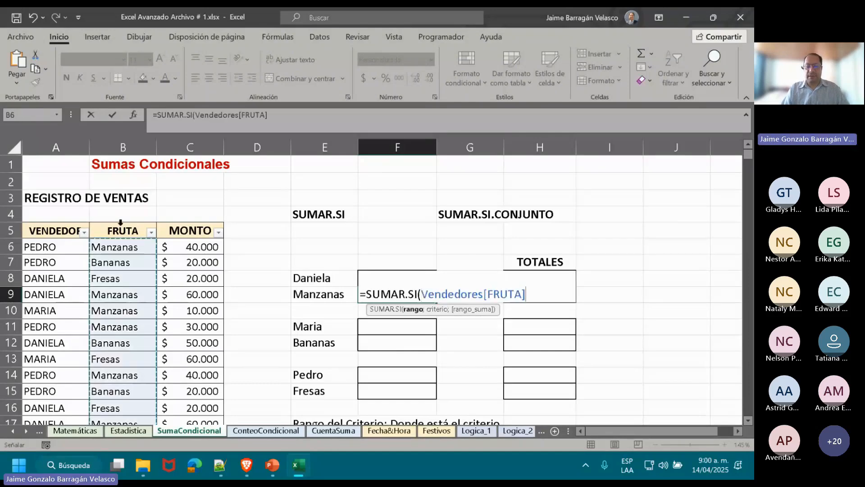
type(";")
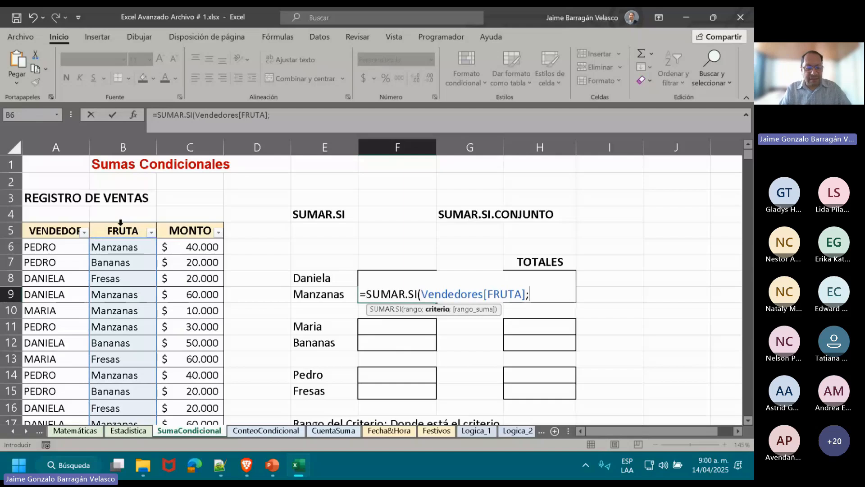
type("\"")
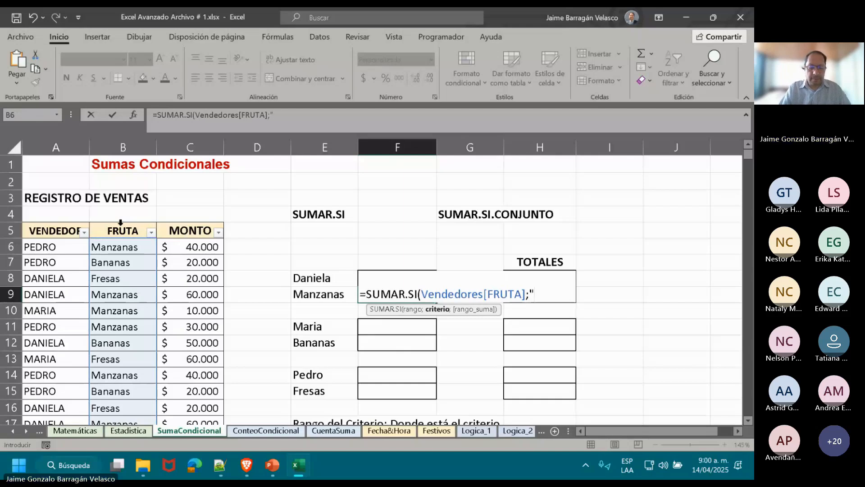
type("MANza")
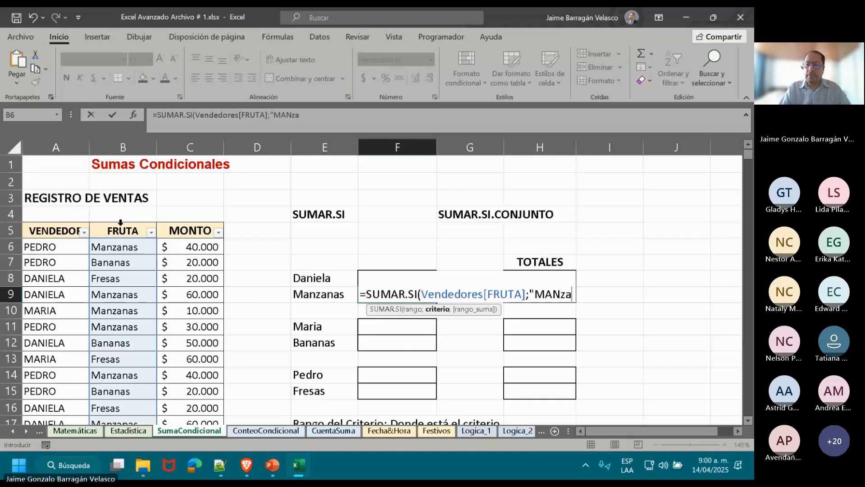
type("naS")
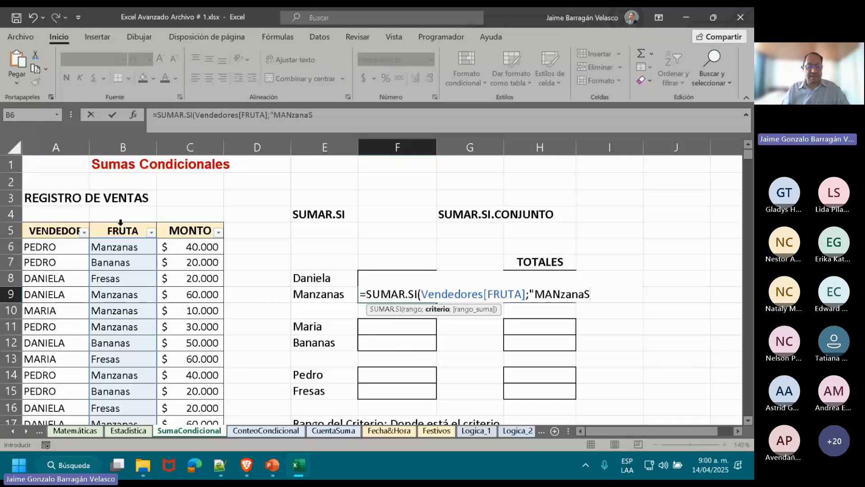
type("\"")
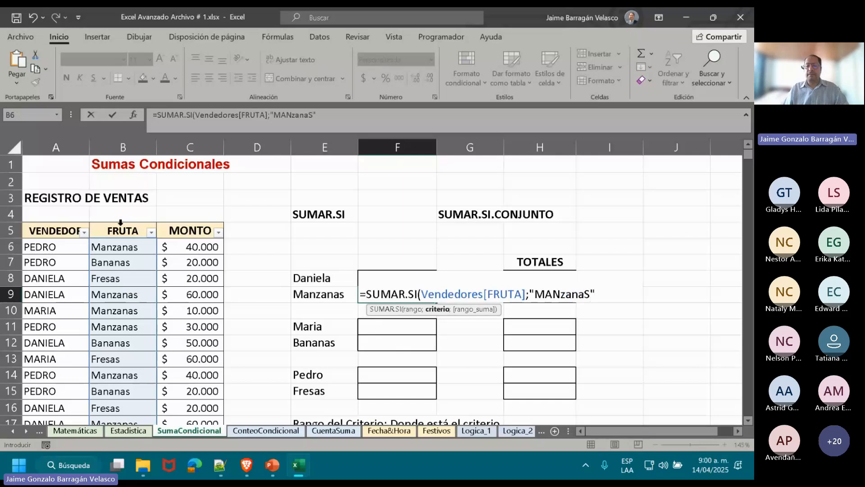
type(";")
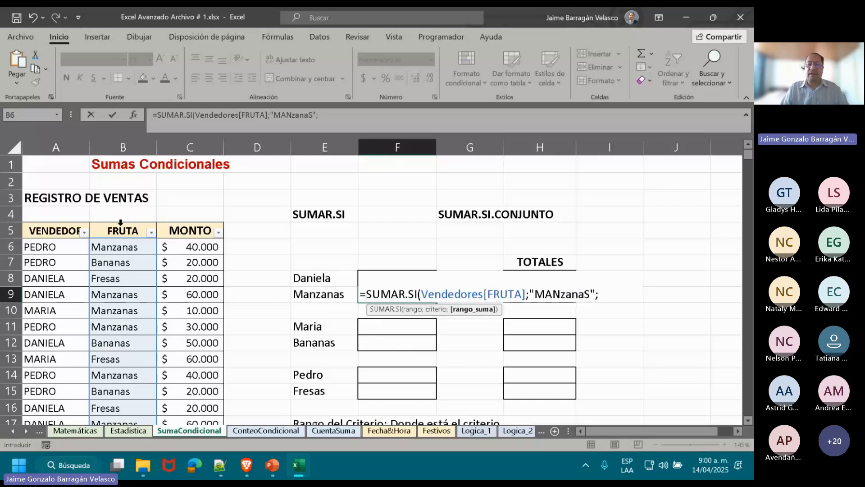
left_click(187, 221)
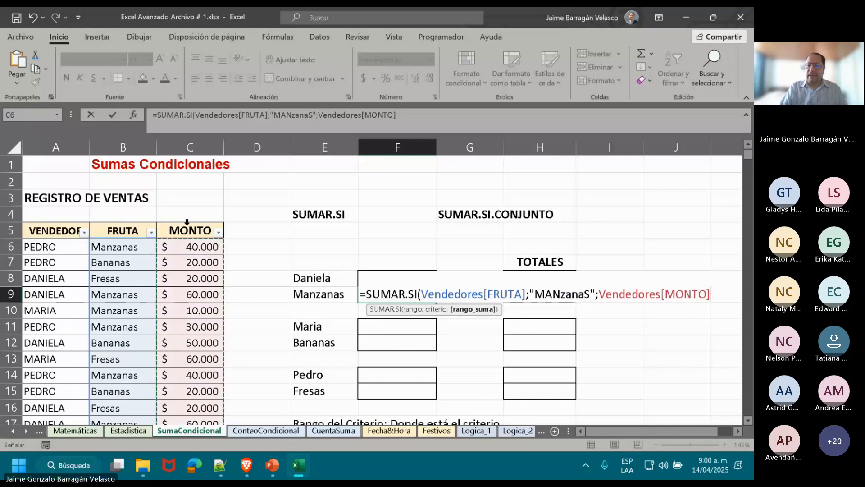
key("BackSpace")
key("BackSpace")
key("BackSpace")
key("BackSpace")
key("BackSpace")
key("BackSpace")
key("BackSpace")
key("BackSpace")
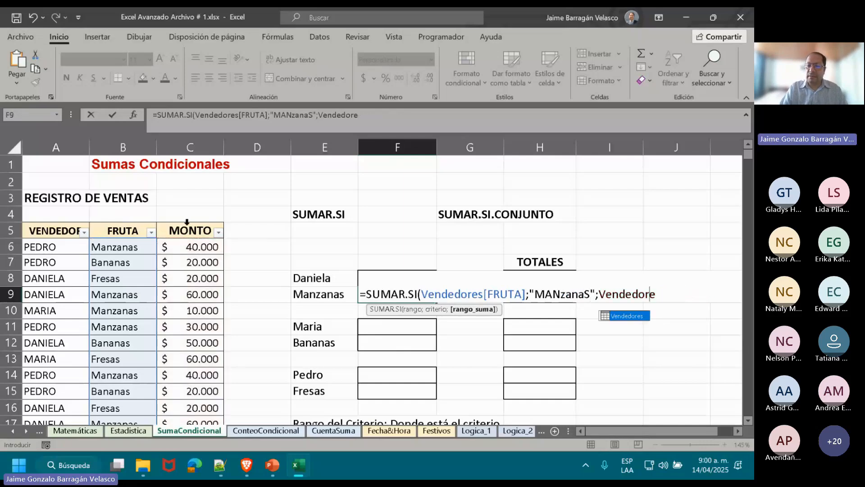
key("BackSpace")
key("BackSpace")
key("BackSpace")
key("BackSpace")
key("BackSpace")
key("BackSpace")
key("BackSpace")
key("BackSpace")
key("BackSpace")
Select the MONTO data from C6 down to the table's end as the F9 formula's sum range and try to enter the formula.
left_click(189, 246)
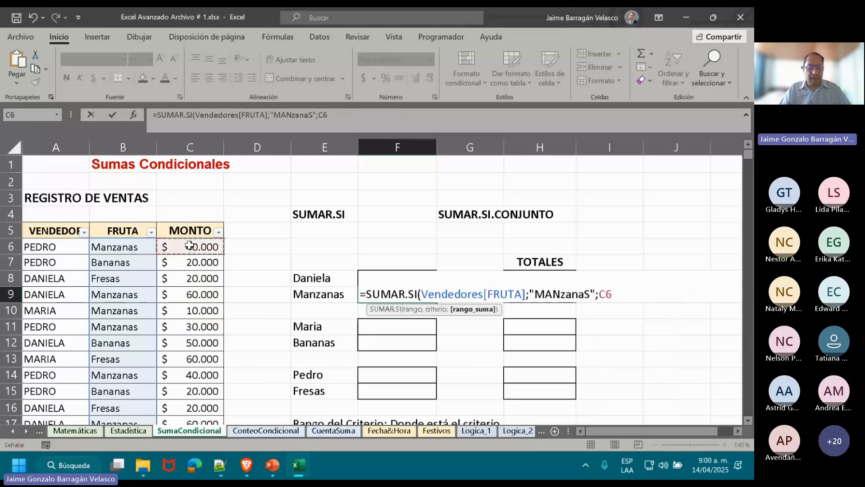
key("Return")
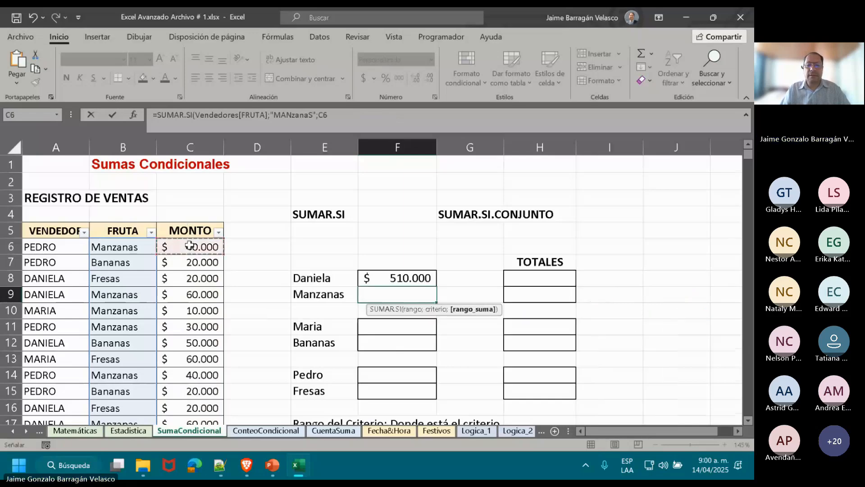
key("ctrl+shift+Down")
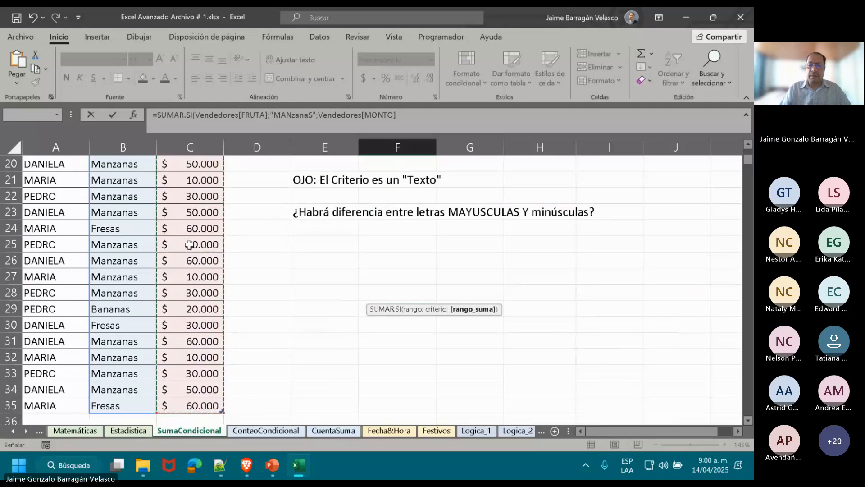
type("9")
key("Return")
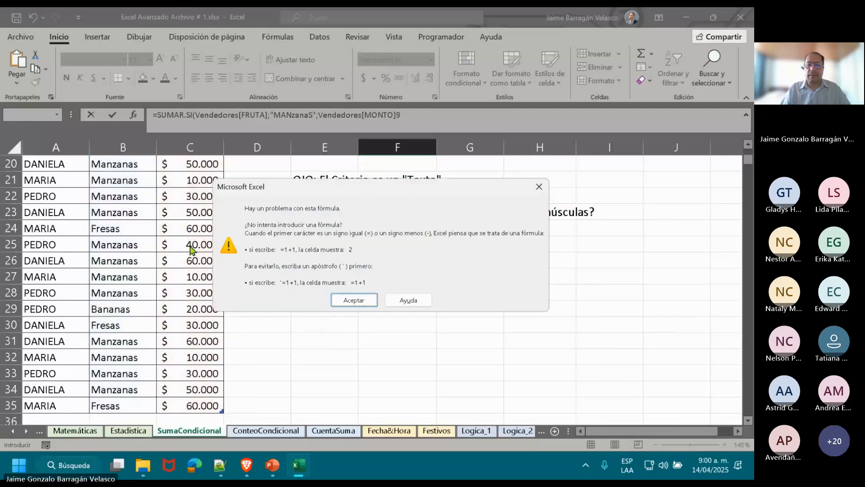
key("Return")
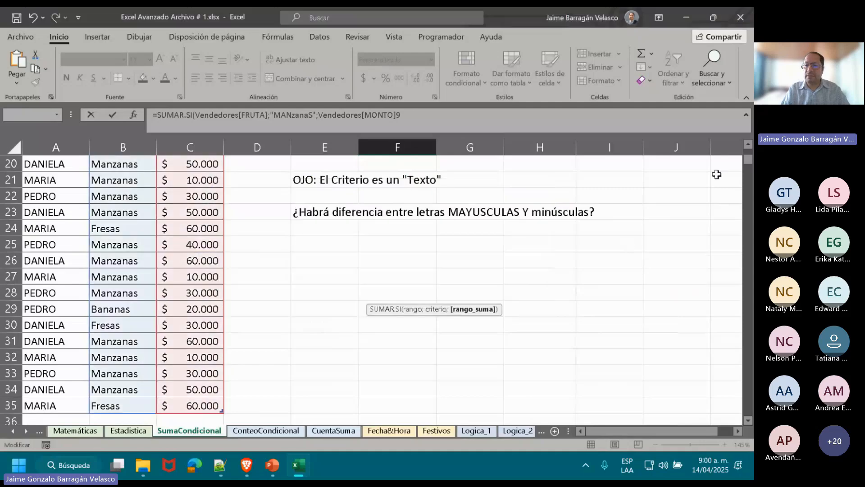
Replace the stray 9 ending the F9 formula with a closing parenthesis, and format F9 in the accounting currency format with no decimals.
scroll(750, 150, "up", 5)
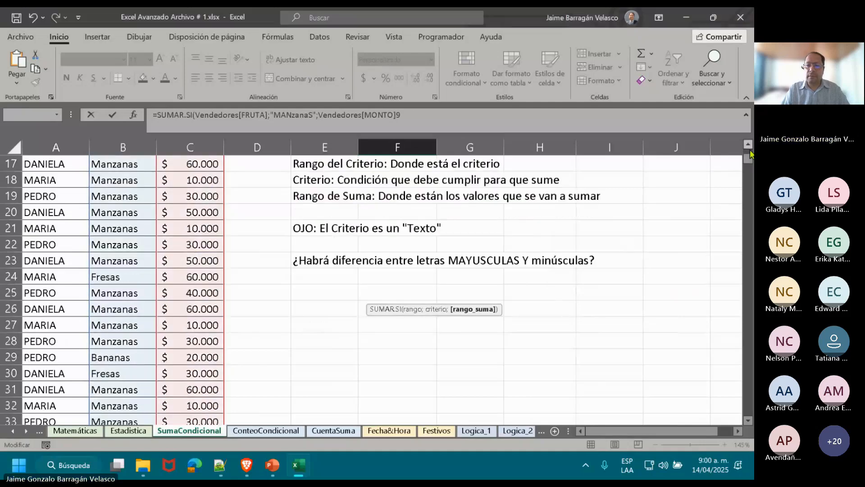
scroll(750, 150, "up", 1)
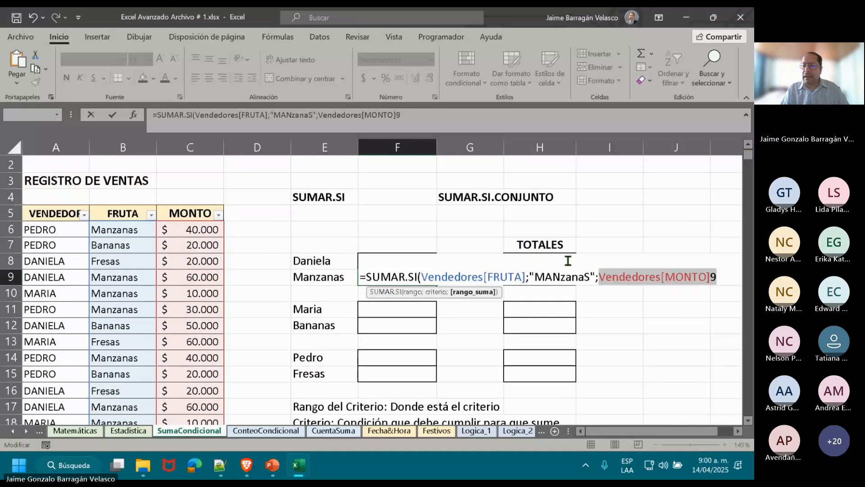
left_click(708, 279)
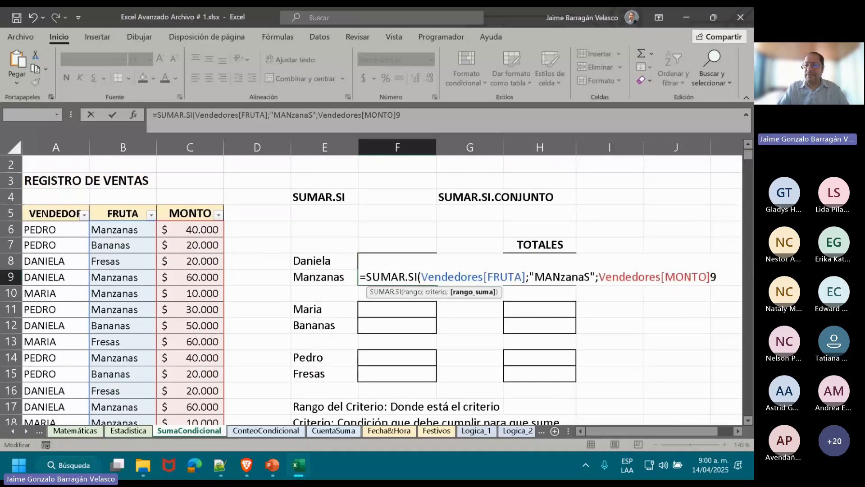
key("Delete")
type(")")
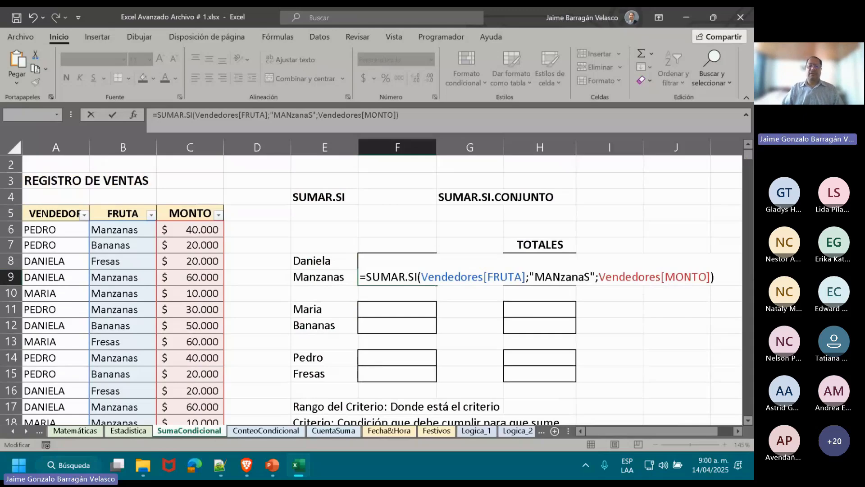
key("ctrl+Return")
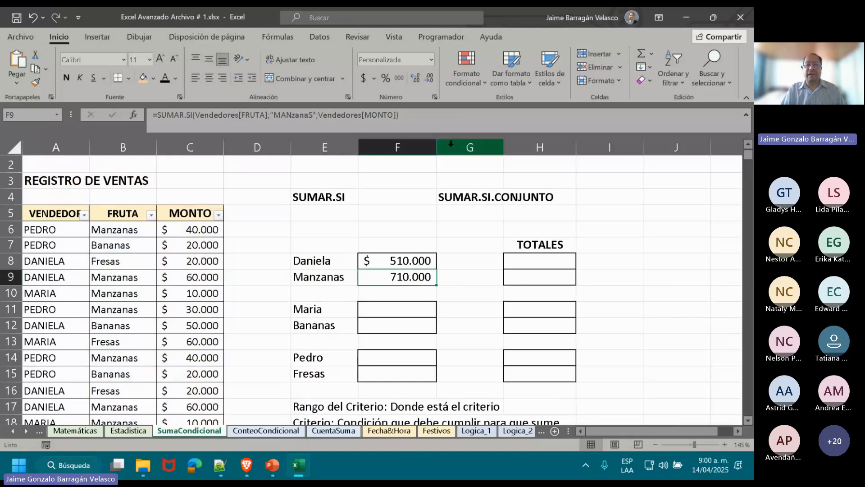
left_click(363, 78)
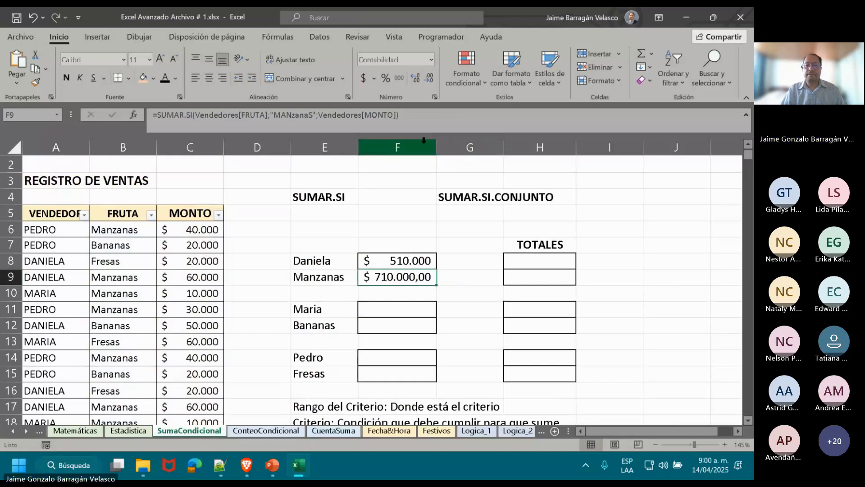
left_click(429, 78)
left_click(429, 78)
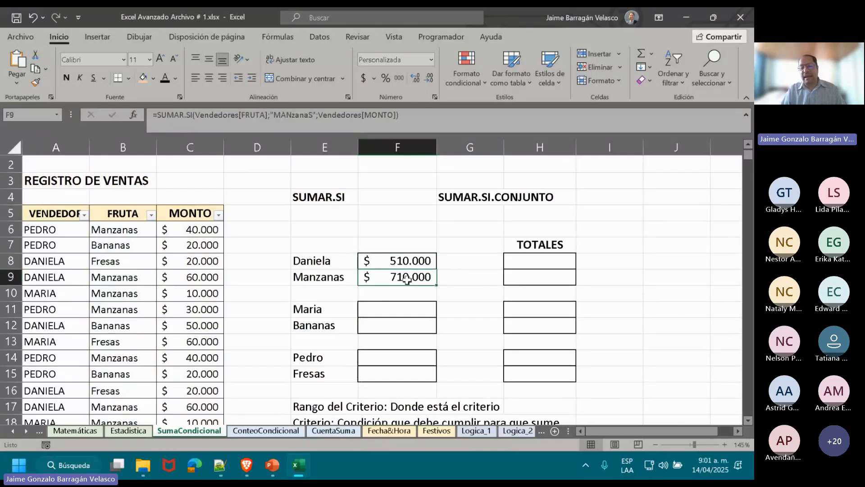
Examine the argument order of SUMAR.SI.CONJUNTO in a trial formula in K7 and discard the formula.
double_click(513, 261)
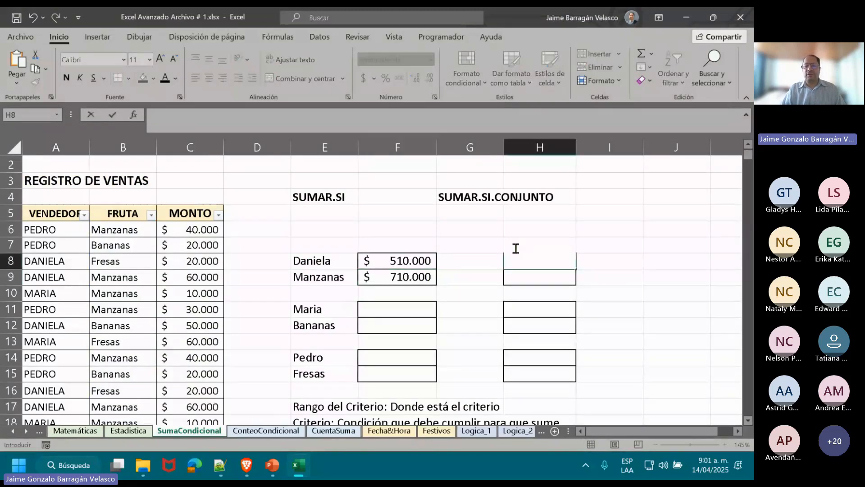
left_click(716, 248)
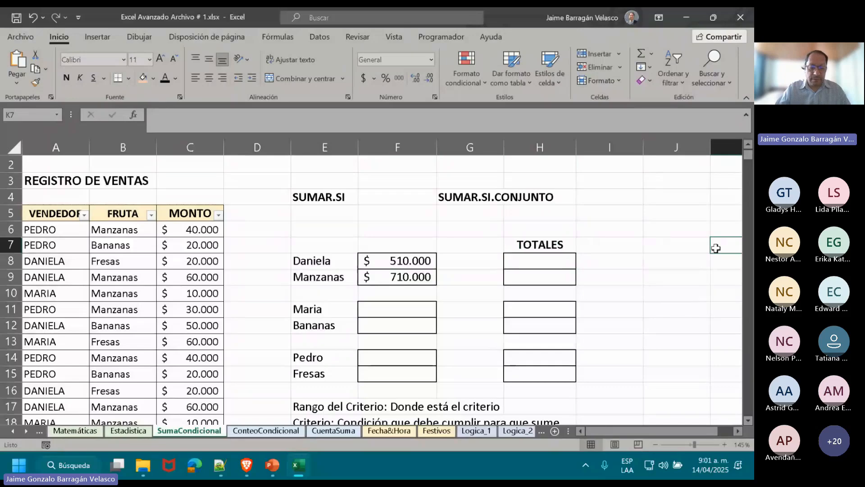
type("=")
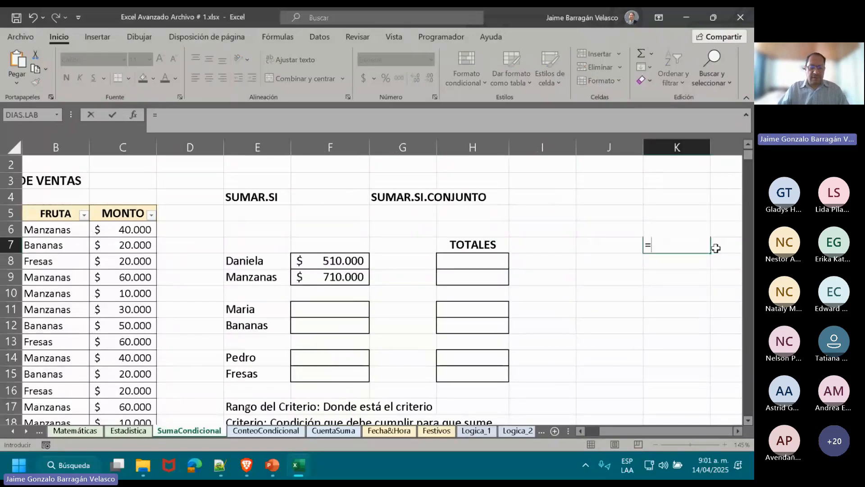
type("SUMAR")
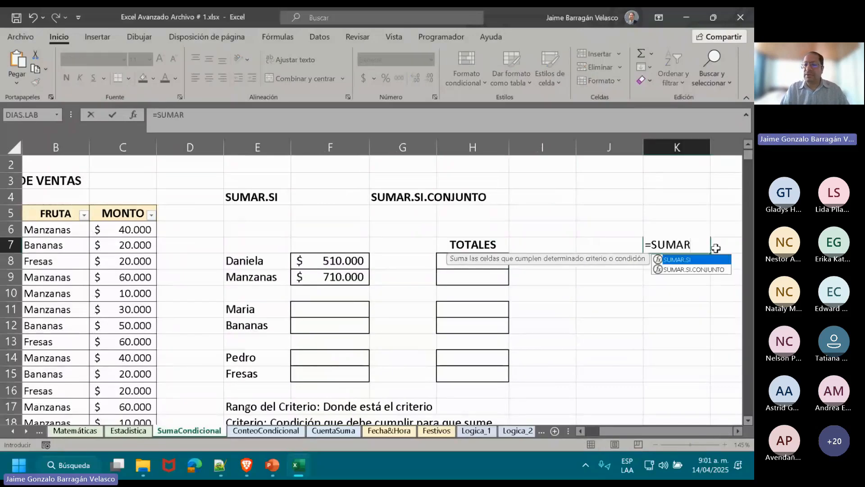
double_click(699, 270)
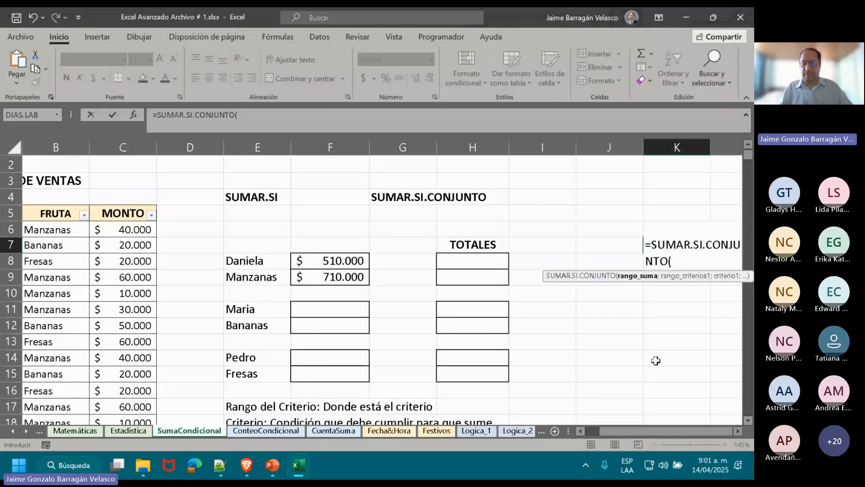
key("Escape")
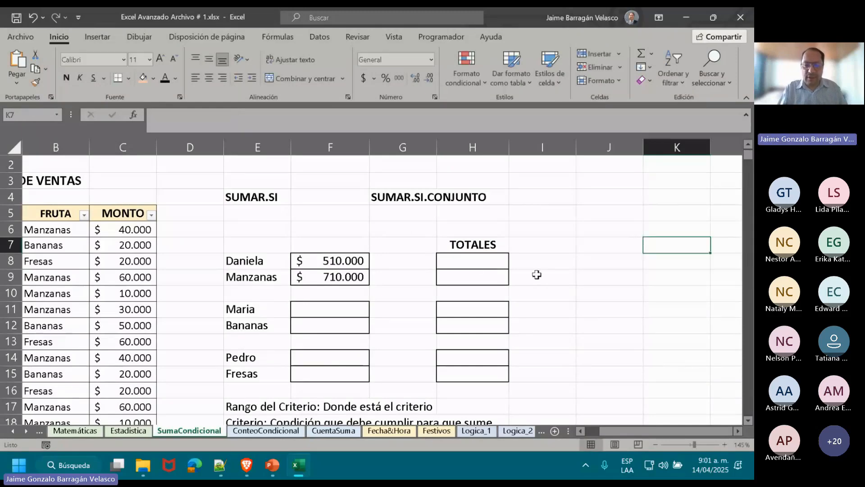
left_click(471, 265)
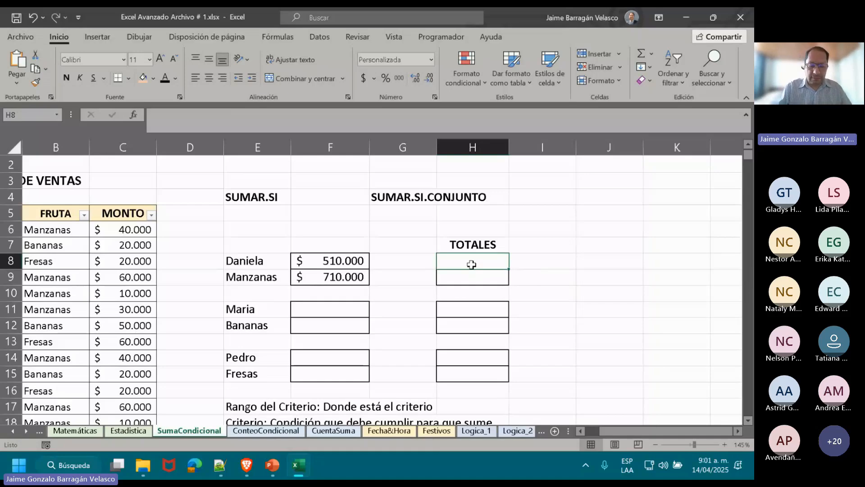
type("SUMA")
key("BackSpace")
key("BackSpace")
key("BackSpace")
key("BackSpace")
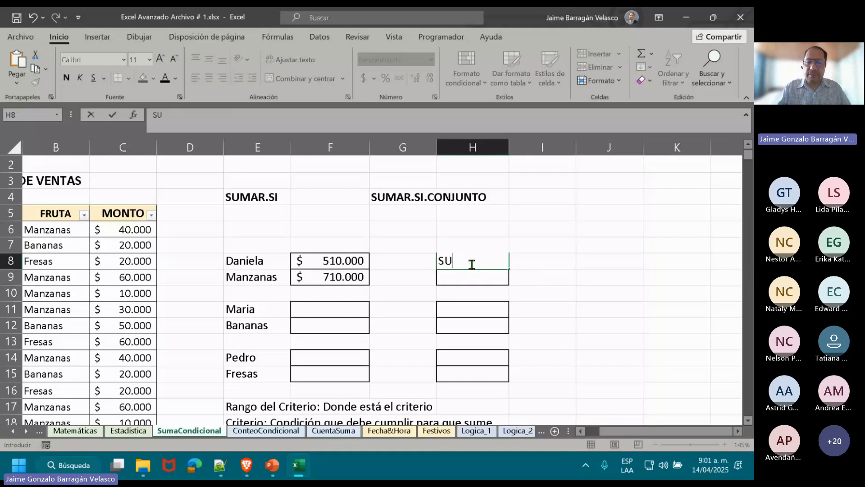
type("=SUMAR")
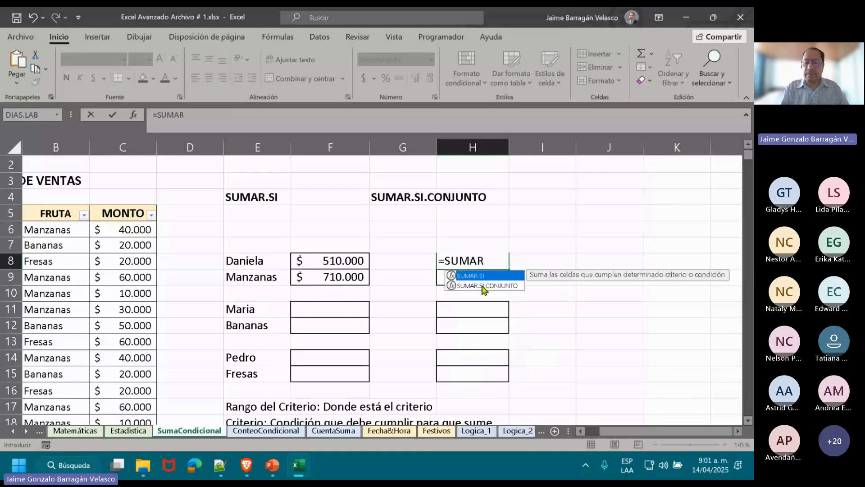
double_click(484, 286)
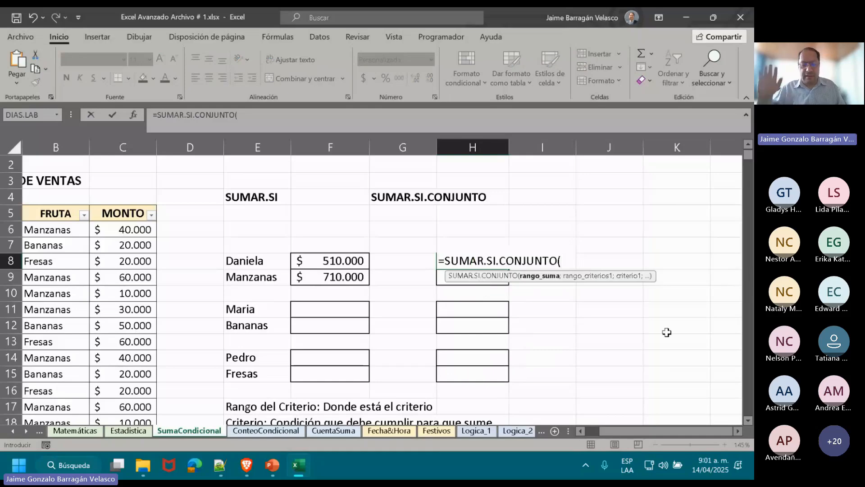
type("VEN")
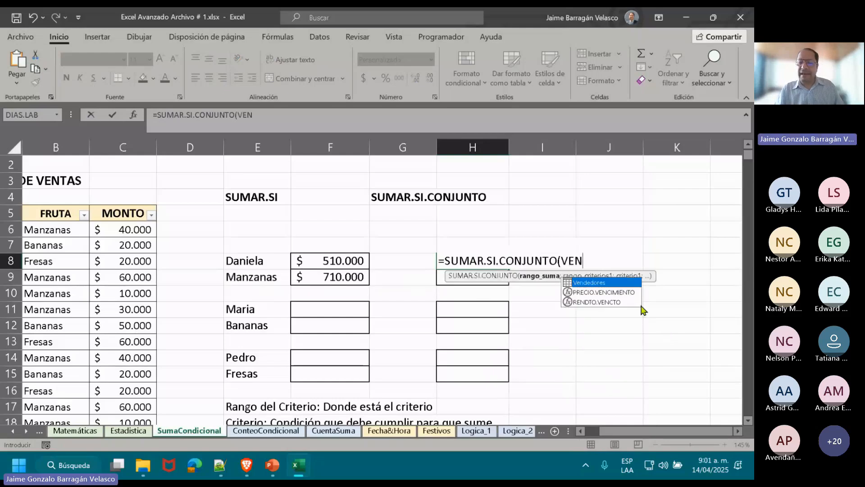
double_click(589, 283)
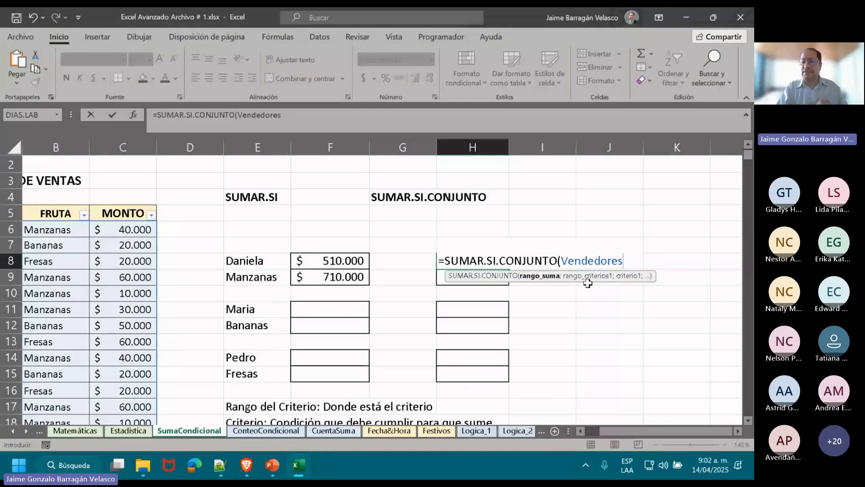
type("[")
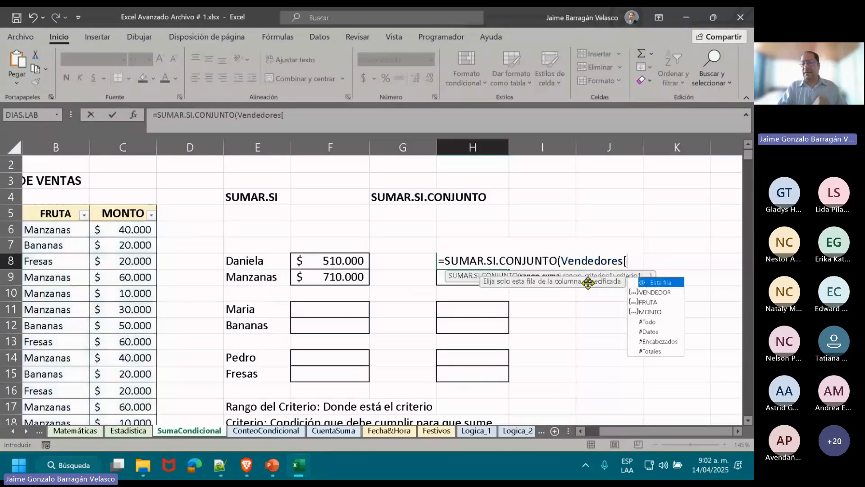
left_click(661, 294)
double_click(661, 294)
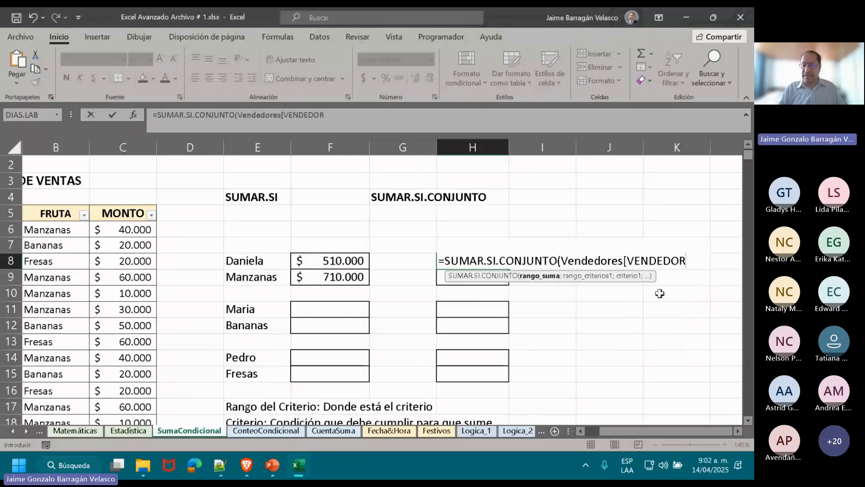
key("BackSpace")
key("BackSpace")
key("BackSpace")
key("BackSpace")
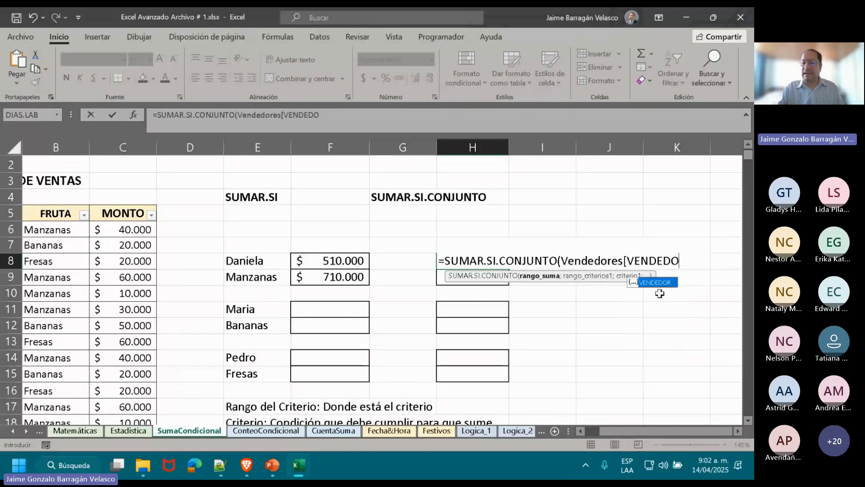
key("BackSpace")
key("BackSpace")
key("BackSpace")
key("BackSpace")
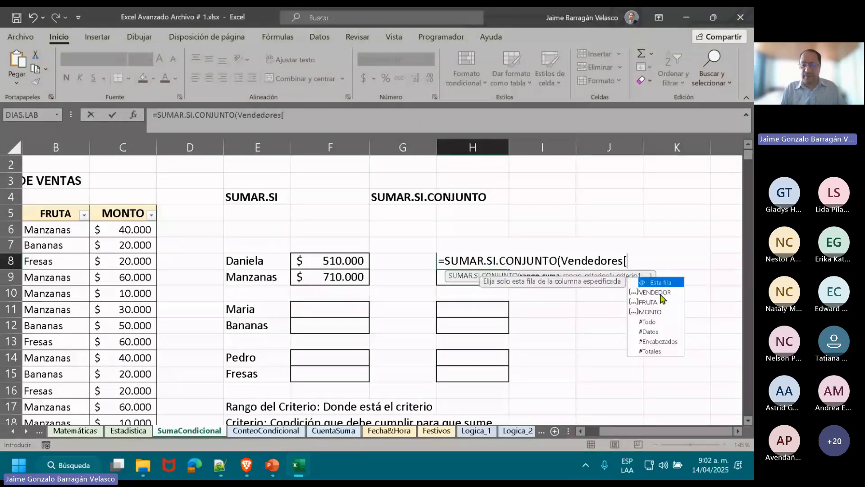
double_click(647, 311)
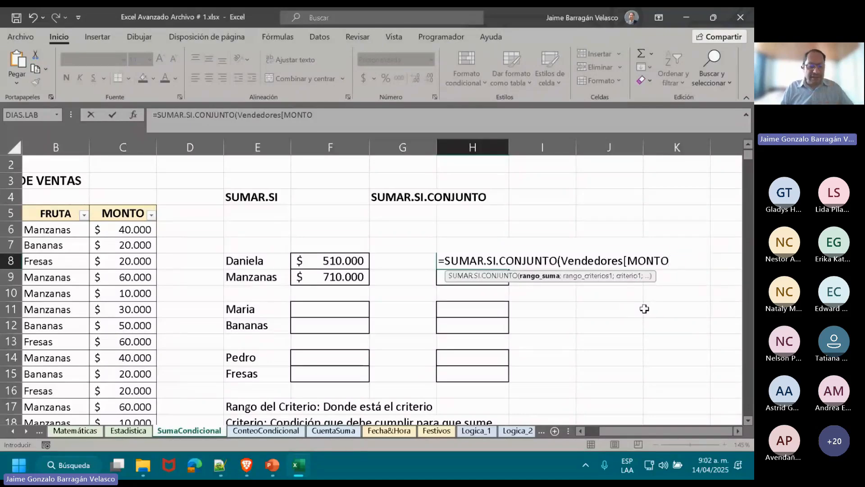
key("Escape")
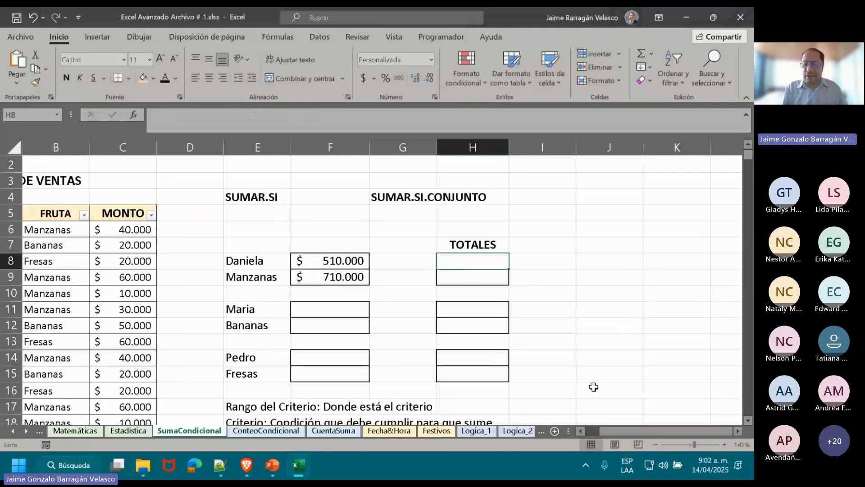
Add a new worksheet and begin a SUMAR.SI.CONJUNTO formula in its cell B4.
left_click(554, 433)
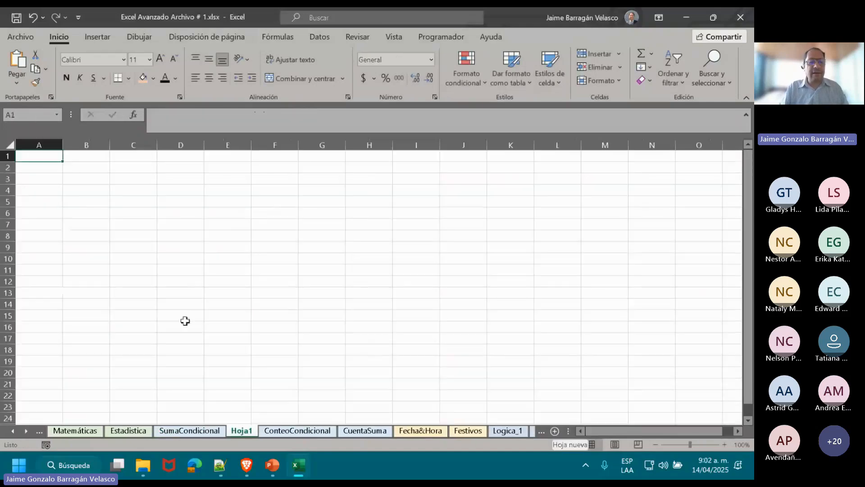
left_click(92, 189)
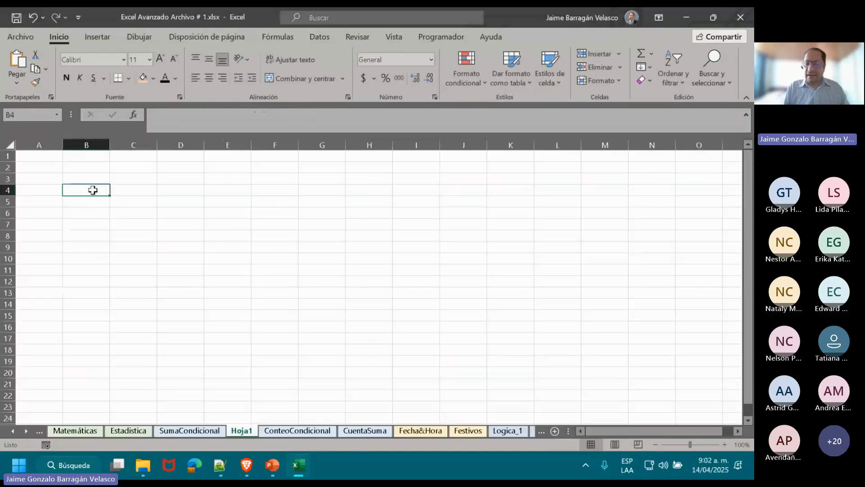
left_click(725, 445)
left_click(725, 445)
left_click(725, 444)
left_click(725, 445)
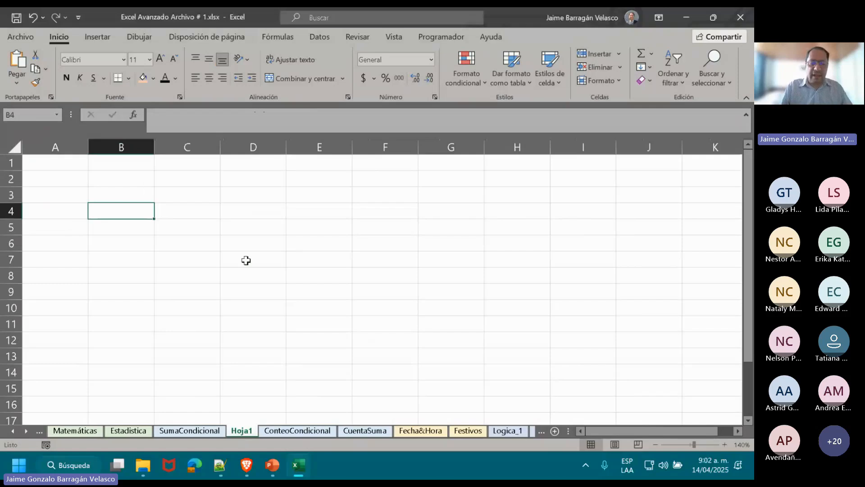
type("=SU")
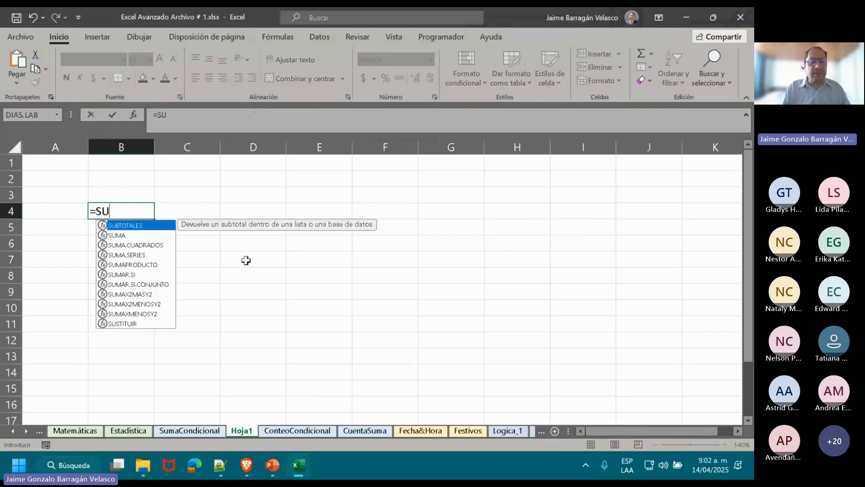
type("MA")
left_click(124, 275)
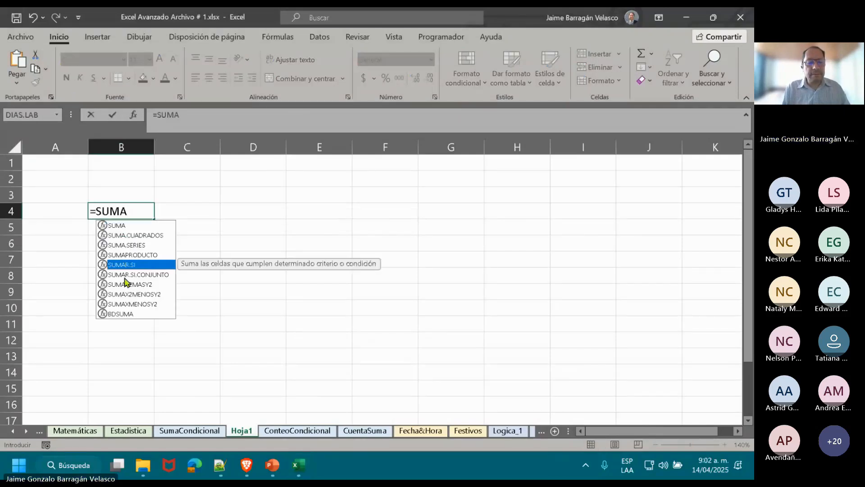
double_click(124, 276)
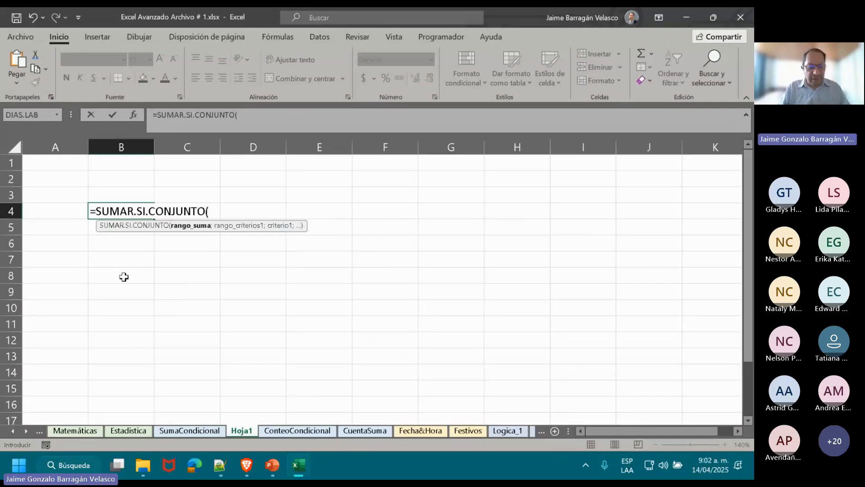
Set Vendedores[MONTO] as the sum range of the SUMAR.SI.CONJUNTO formula in B4.
type("V")
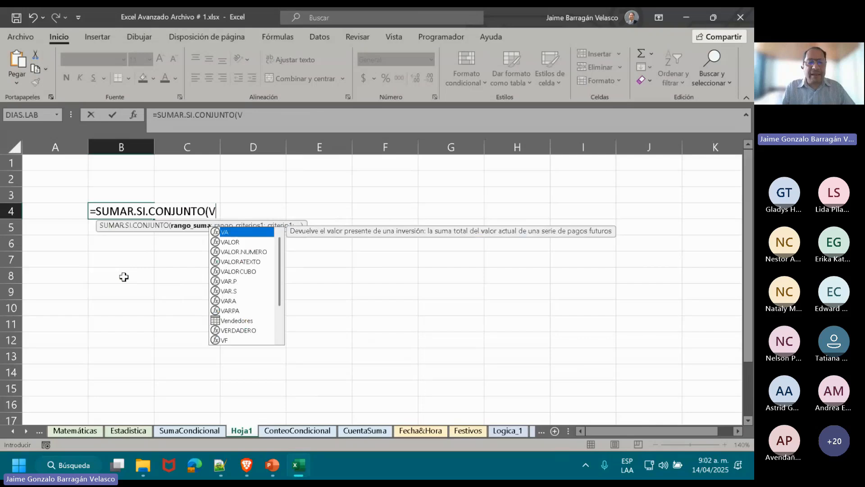
type("END")
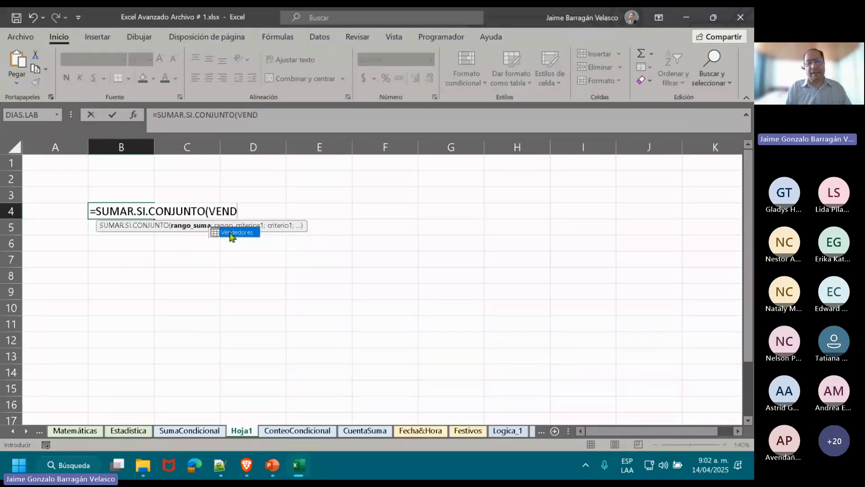
double_click(229, 233)
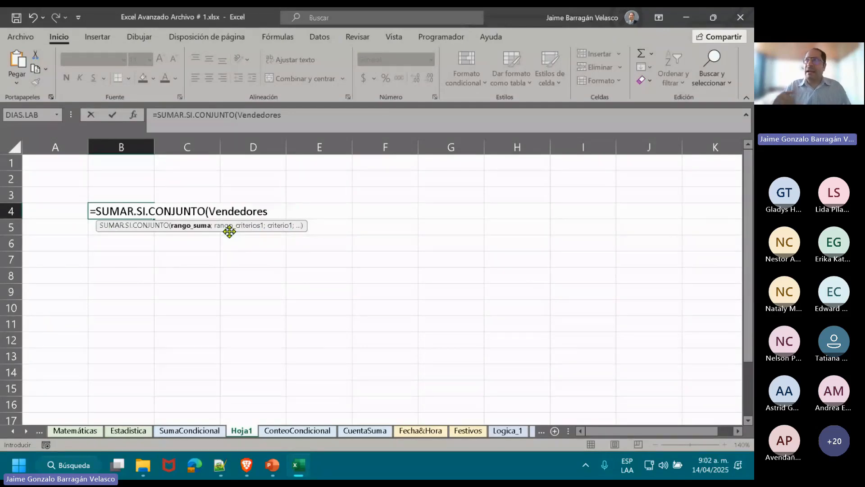
type("[")
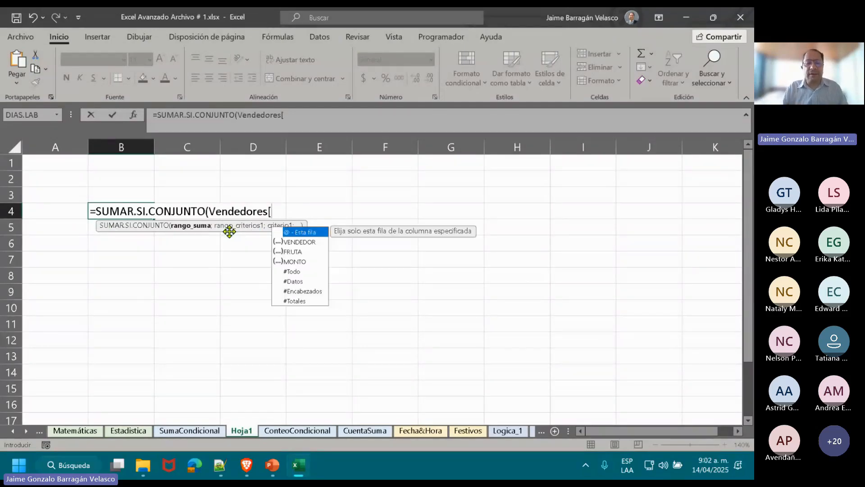
left_click(293, 265)
double_click(292, 265)
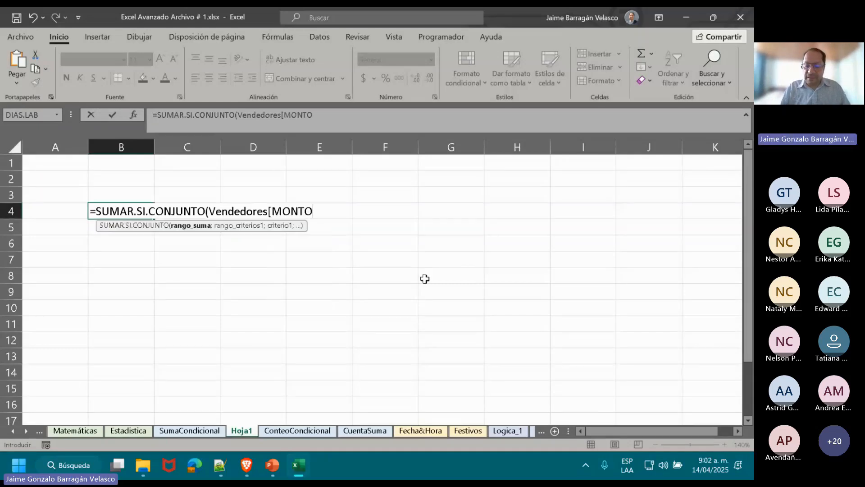
type("]")
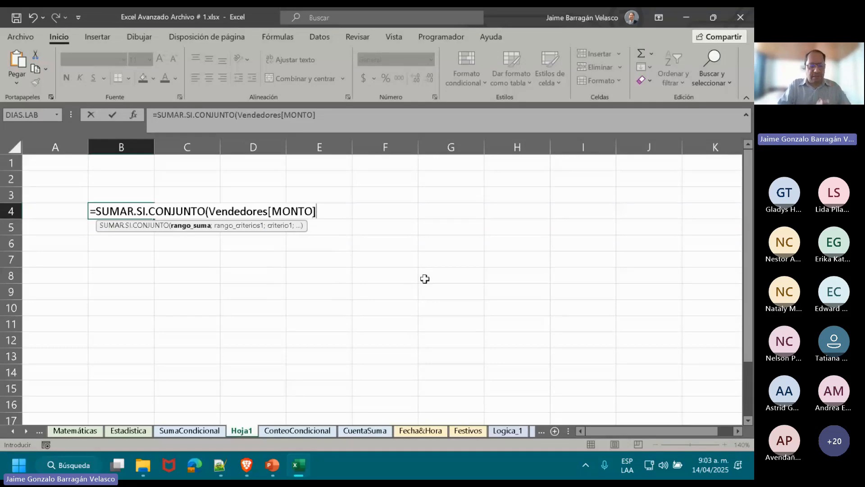
type(";")
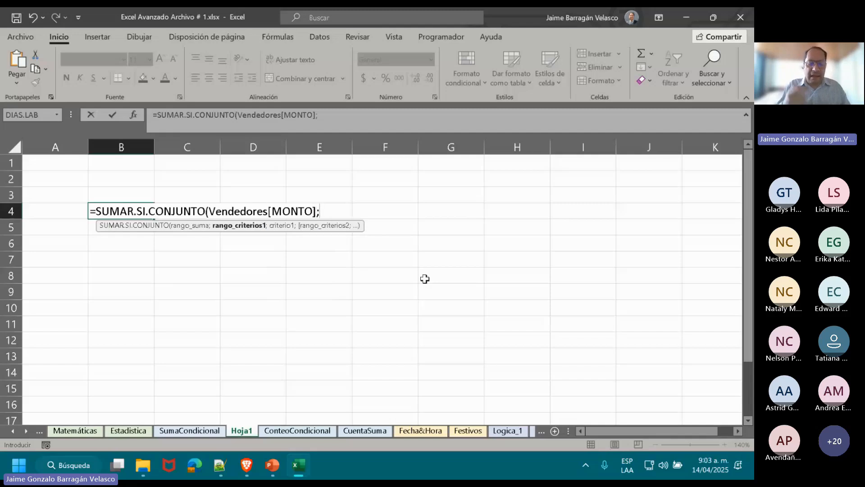
type("VEN")
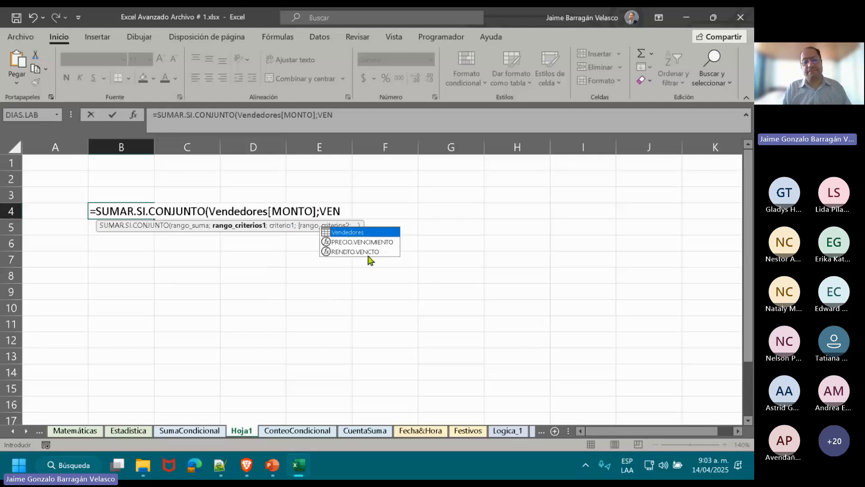
Add Vendedores[VENDEDOR] as the first criteria range in B4, with the name of the exercise's first seller in quotes as its criterion.
double_click(353, 235)
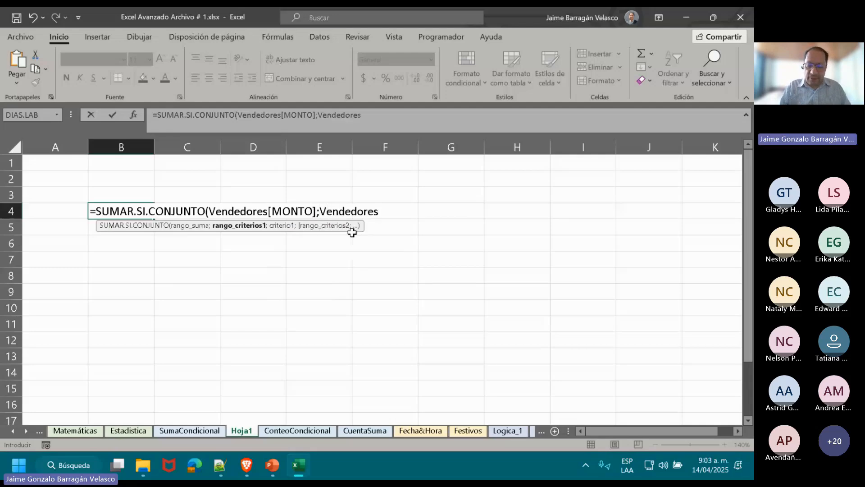
type("[")
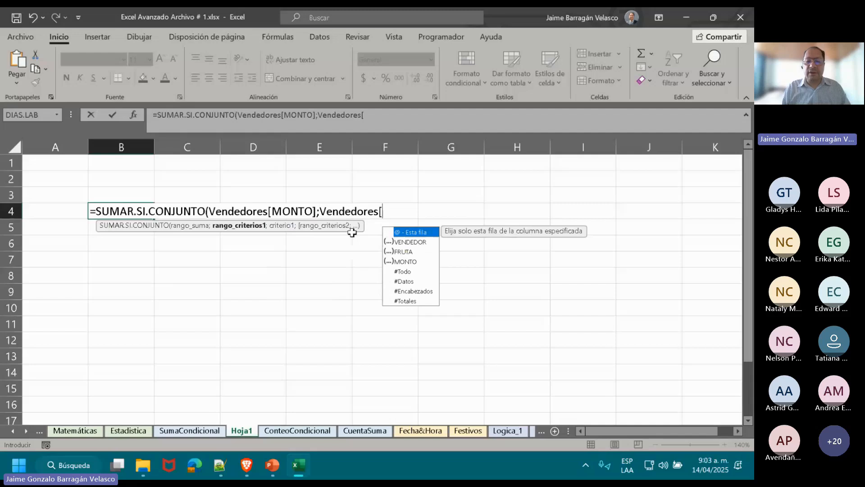
double_click(400, 243)
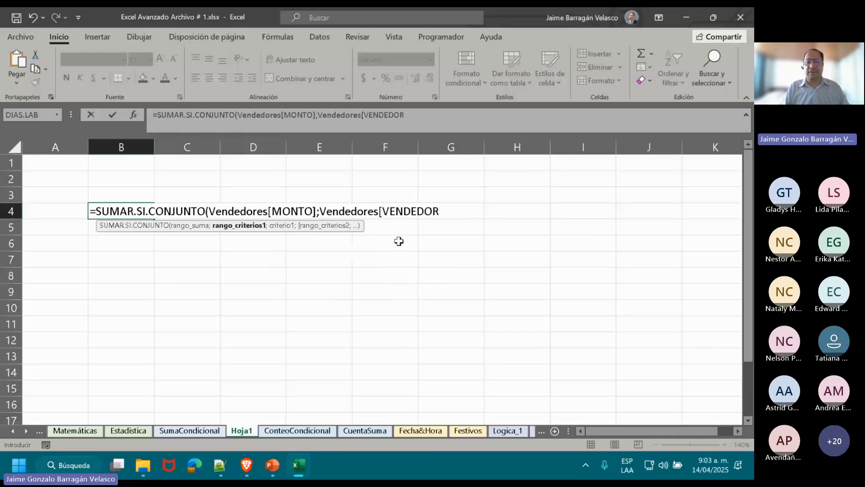
type("];")
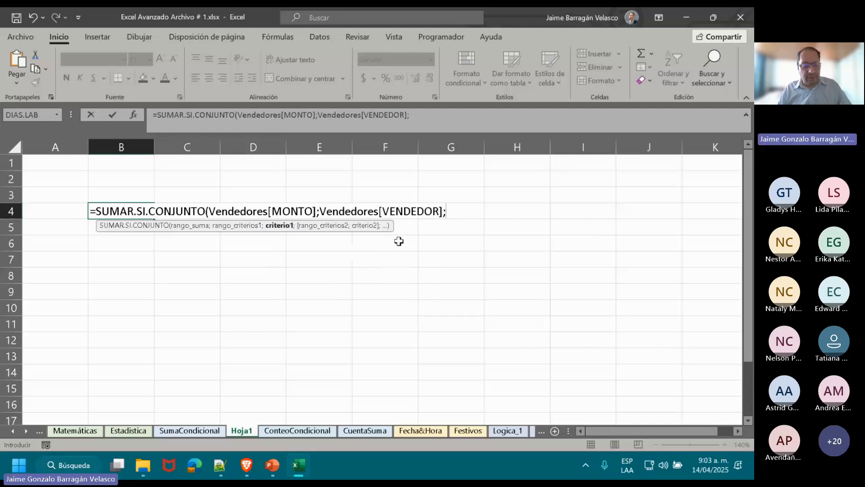
type("\"dani")
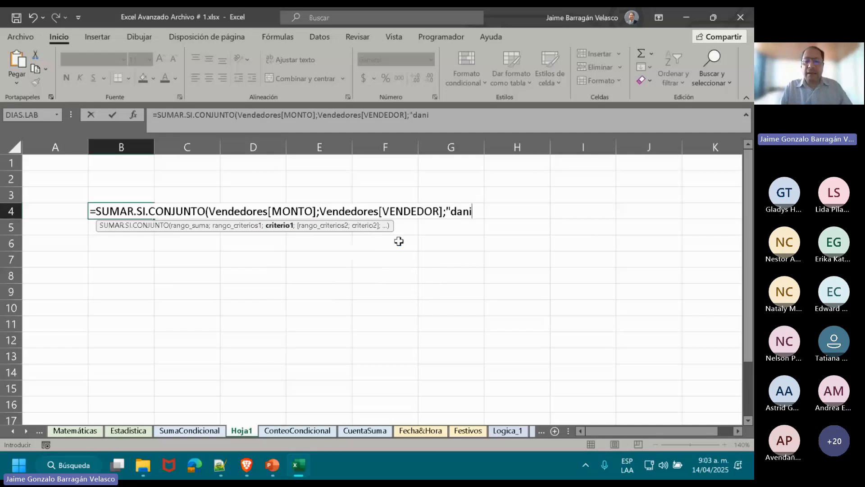
type("ela\"")
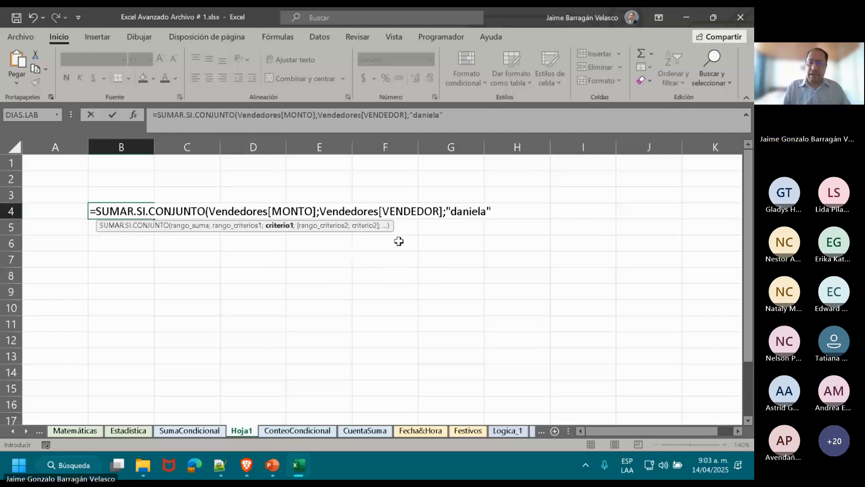
type(";")
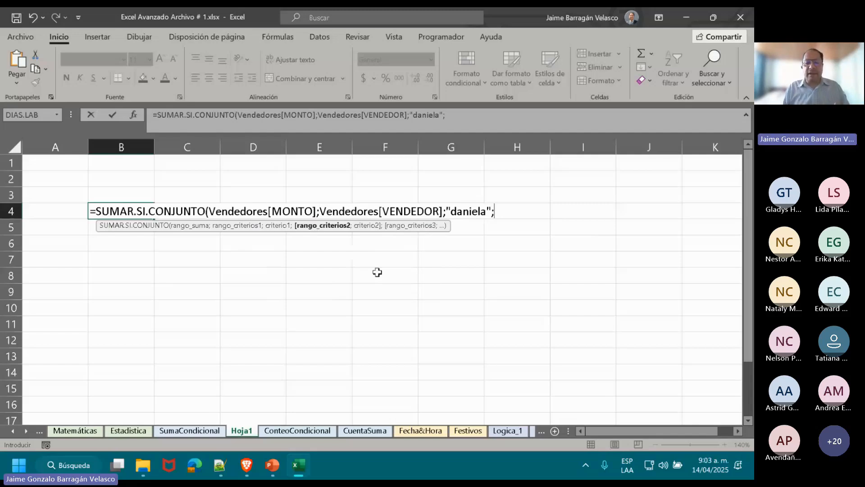
Add Vendedores[FRUTA] as the second criteria range in B4 with "manzanas" as its criterion, and complete the SUMAR.SI.CONJUNTO formula.
type("ve")
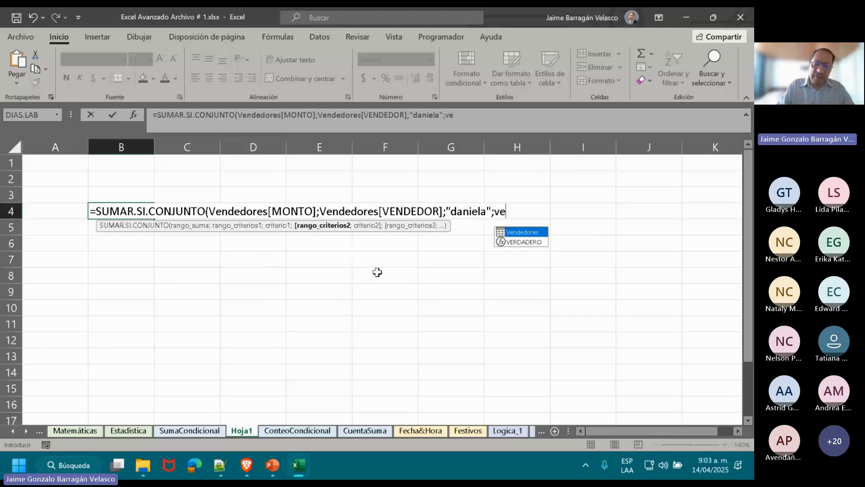
double_click(517, 233)
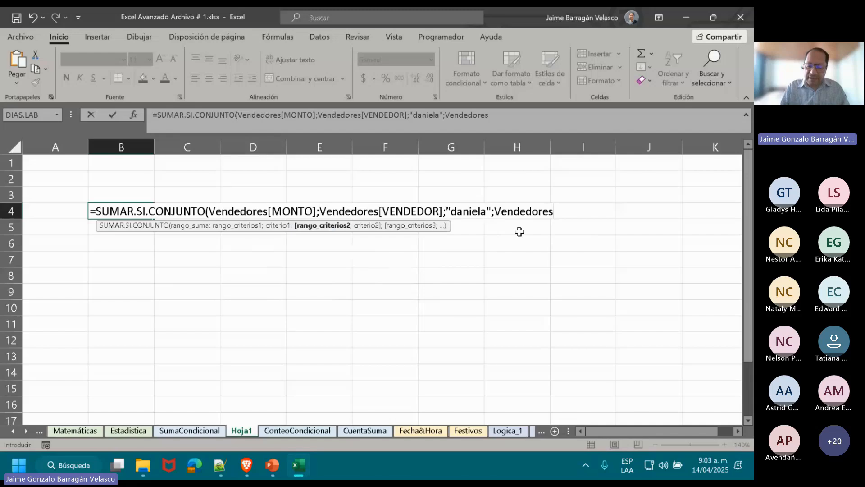
type("[")
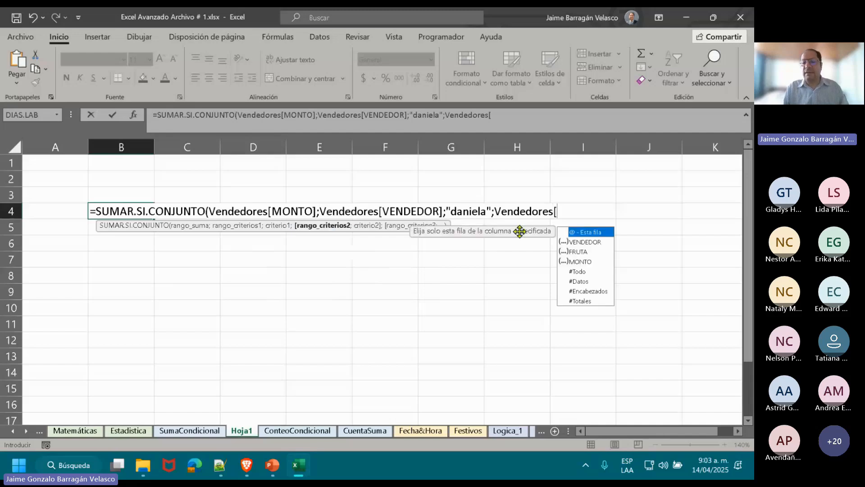
left_click(578, 253)
double_click(577, 251)
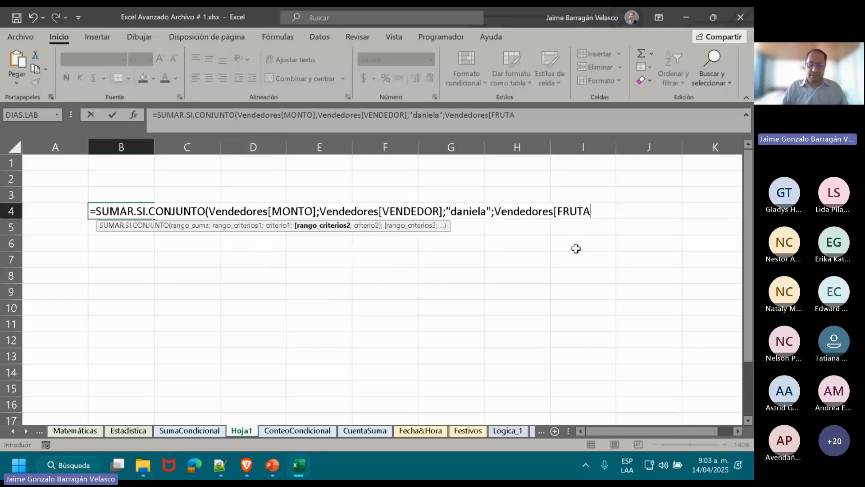
type("]")
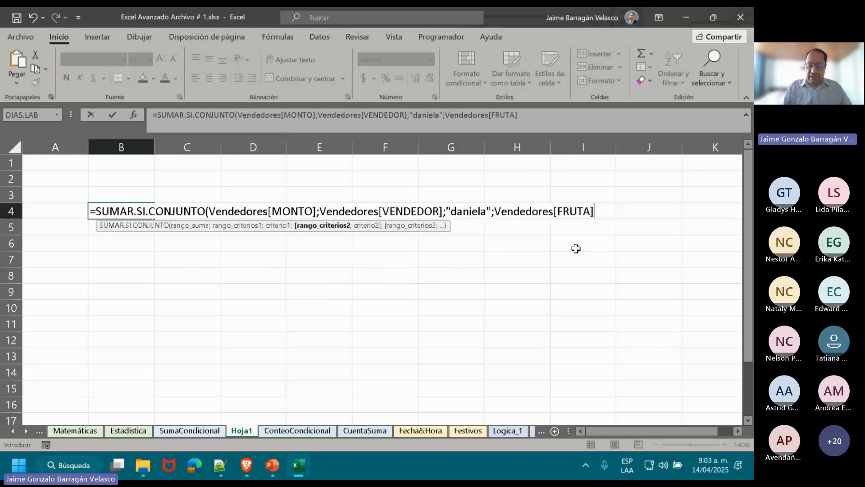
type(";\"manza")
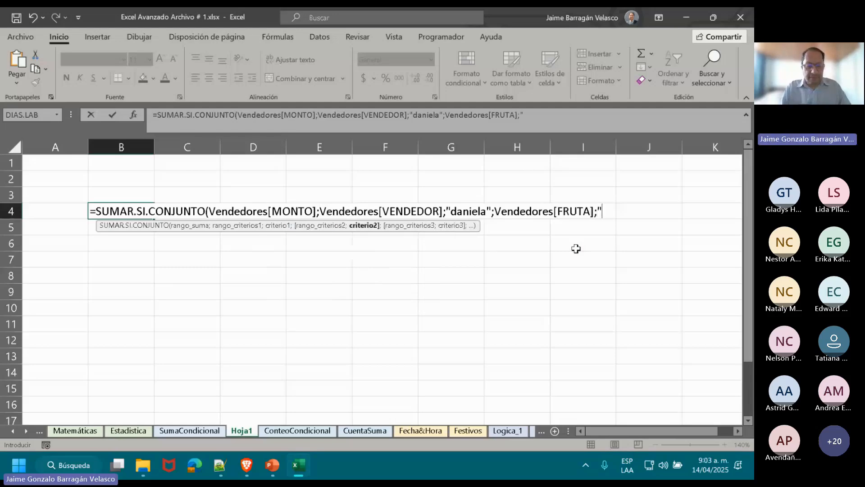
type("nas\"")
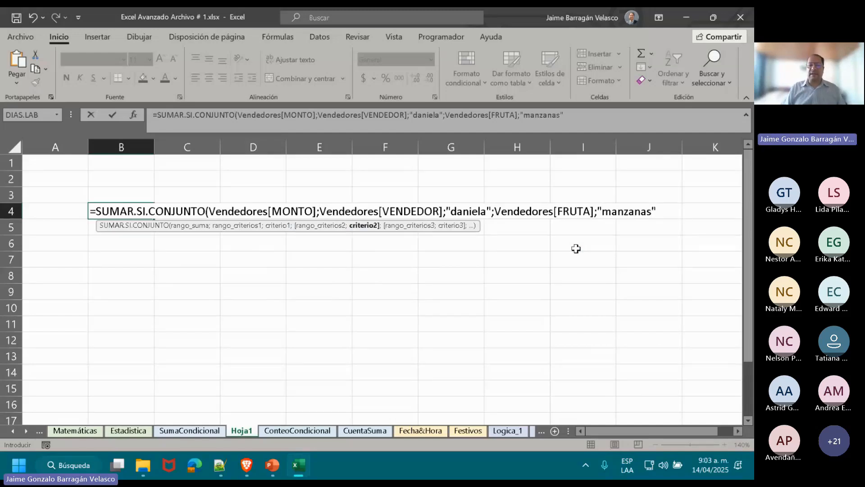
type(")")
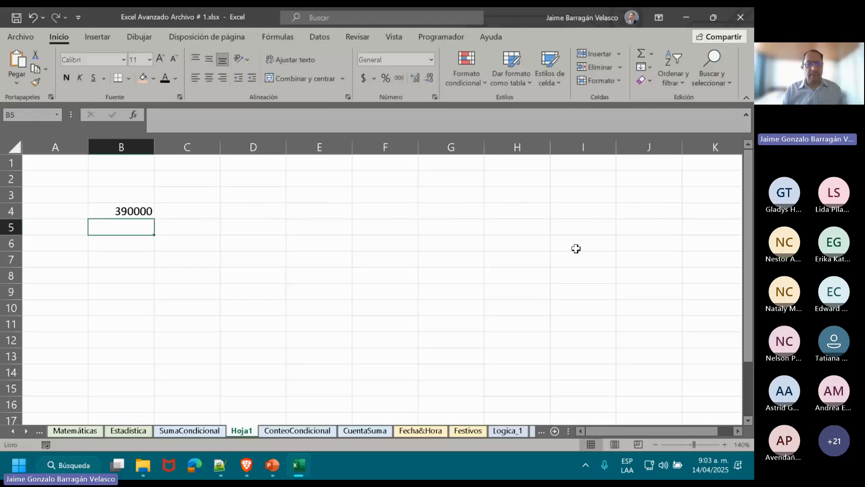
key("Return")
Format the result in B4 in accounting format with the $ symbol and no decimal places.
left_click(123, 211)
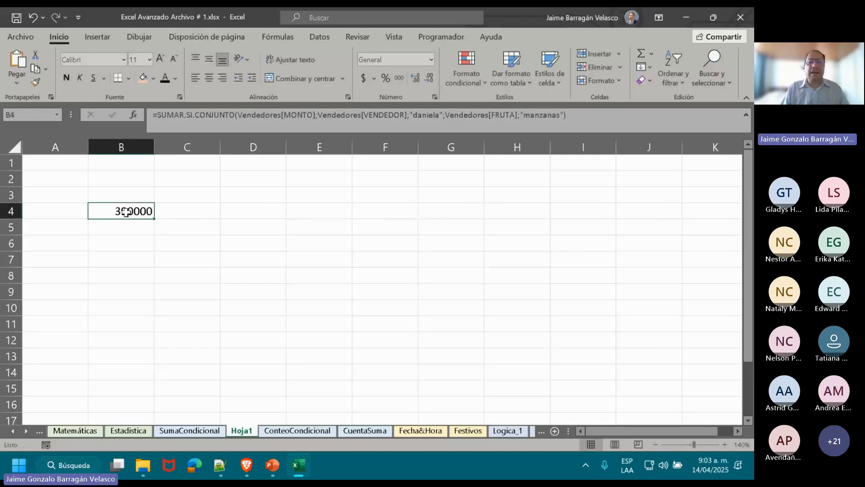
left_click(365, 79)
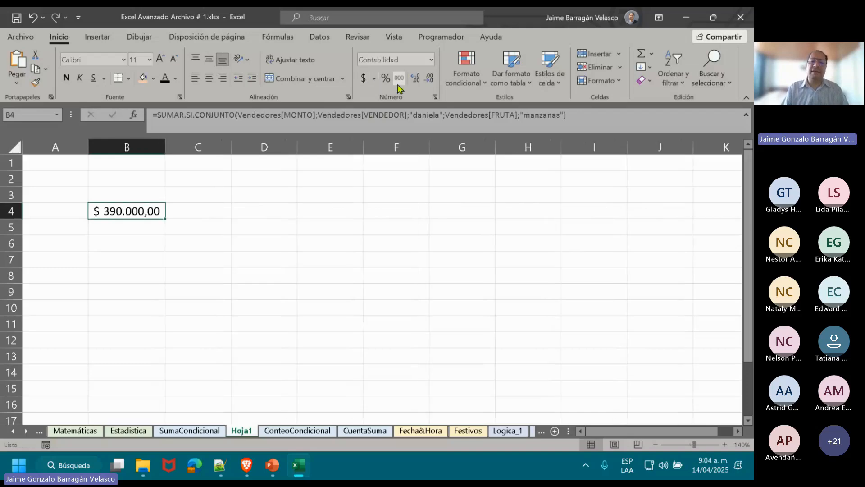
left_click(429, 80)
left_click(430, 83)
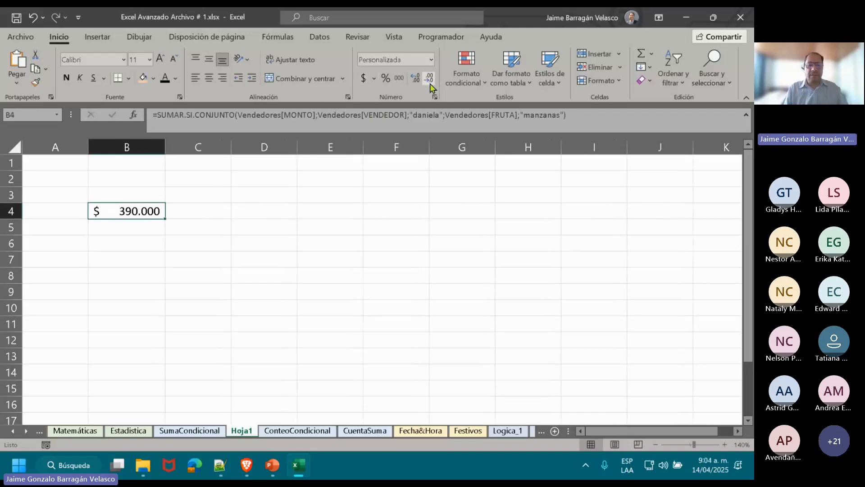
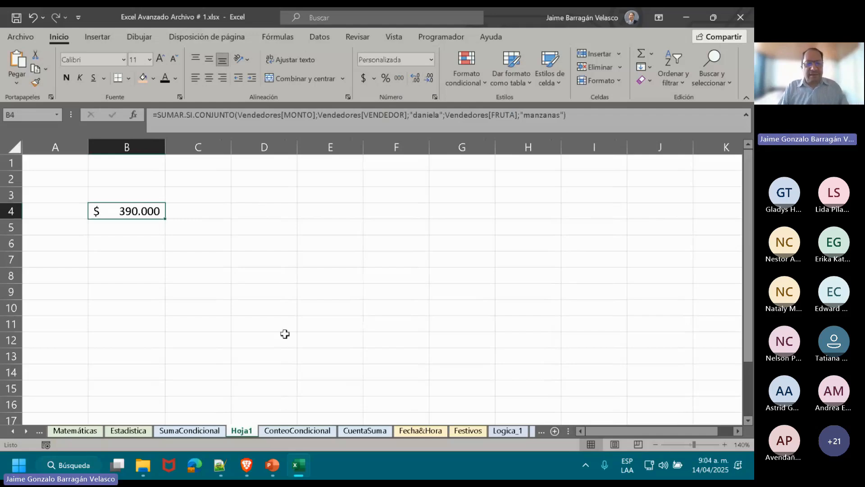
left_click(144, 241)
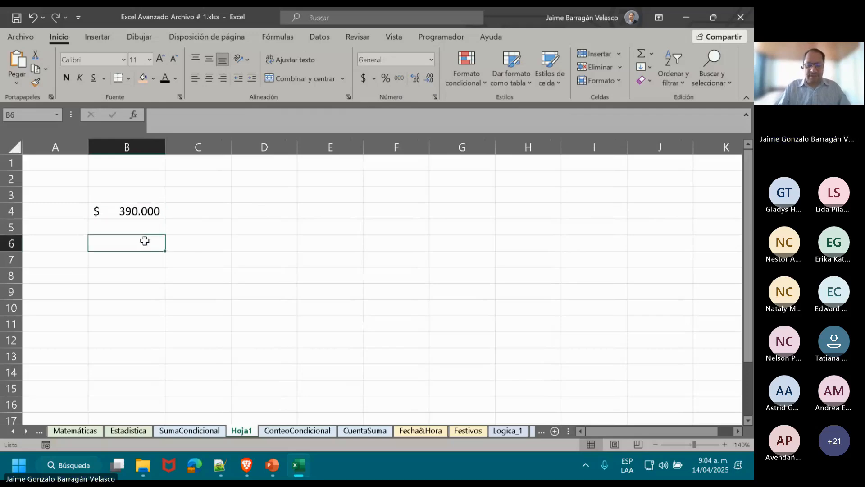
type("=sum")
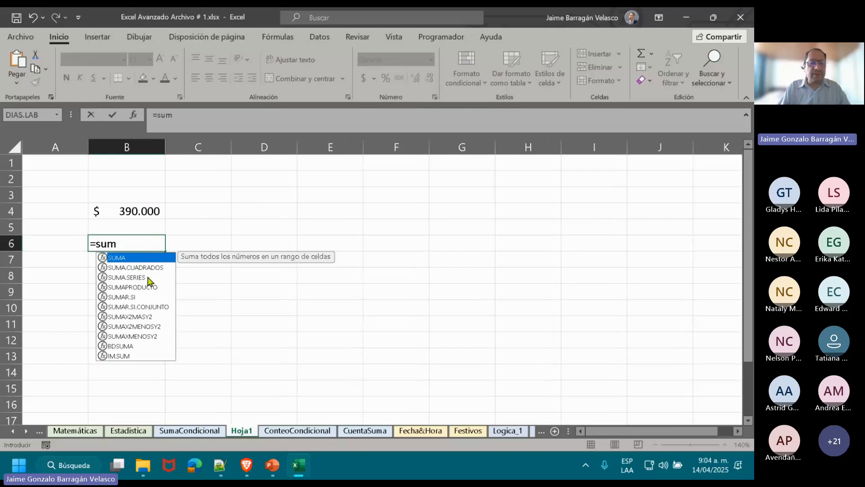
double_click(153, 307)
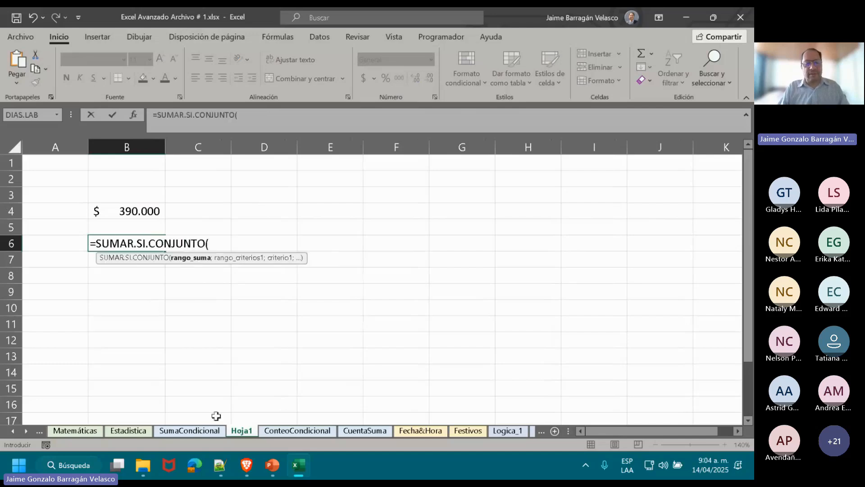
left_click(214, 435)
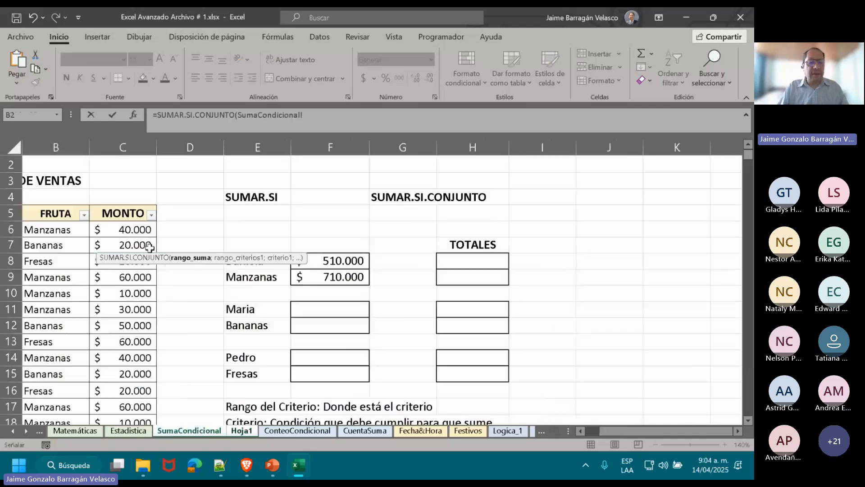
left_click(132, 231)
mouse_move(132, 230)
left_mouse_down()
mouse_move(124, 442)
mouse_move(131, 283)
left_mouse_up()
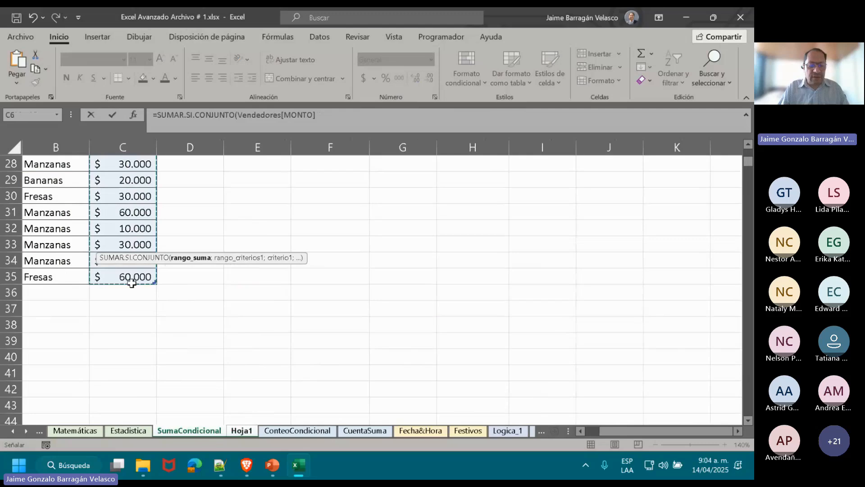
type(";")
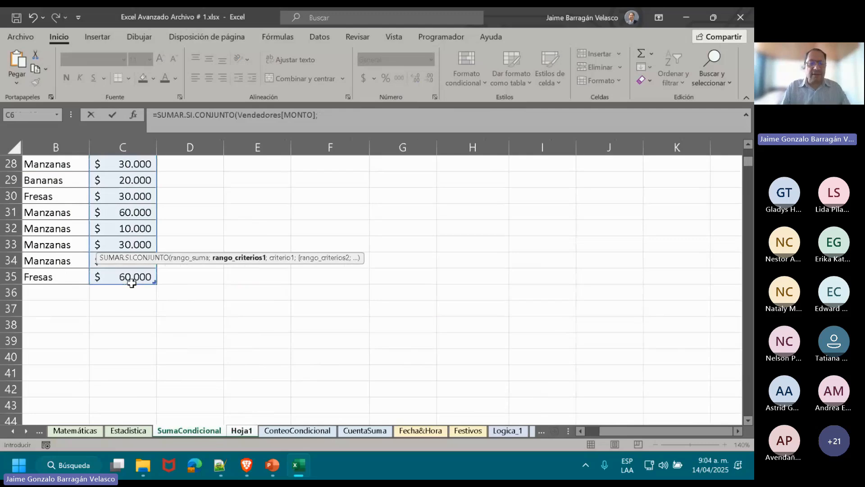
left_click(241, 430)
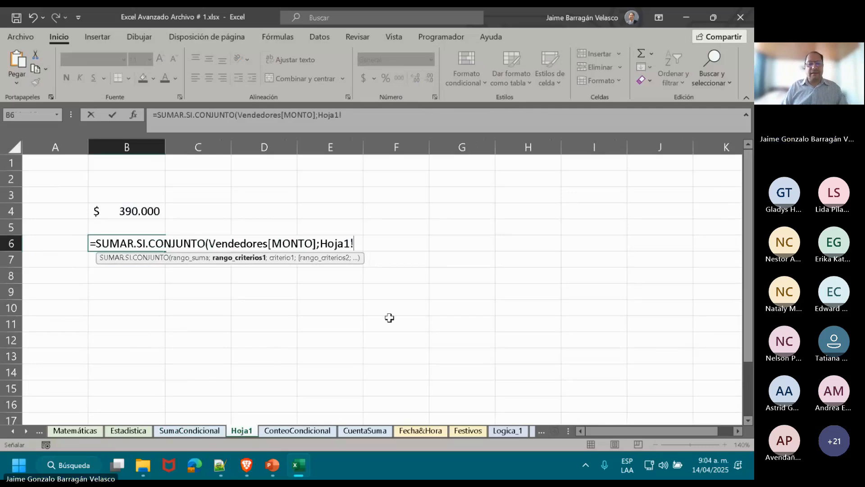
key("BackSpace")
key("BackSpace")
key("BackSpace")
key("BackSpace")
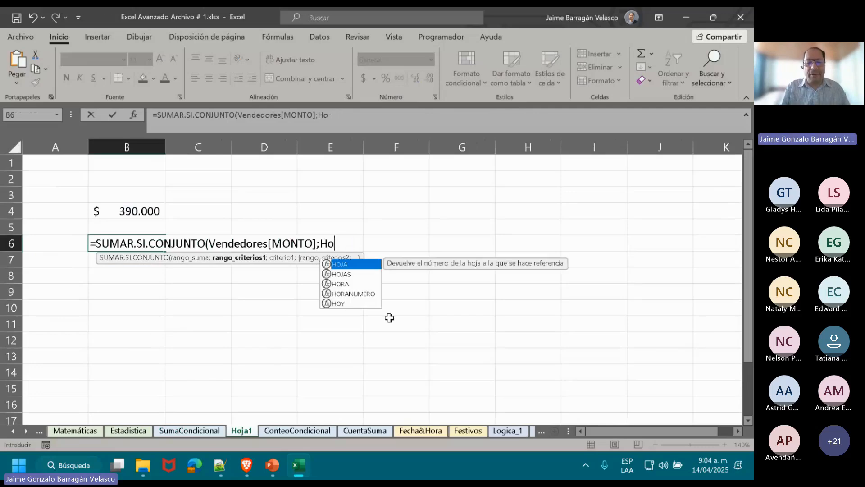
key("BackSpace")
key("BackSpace")
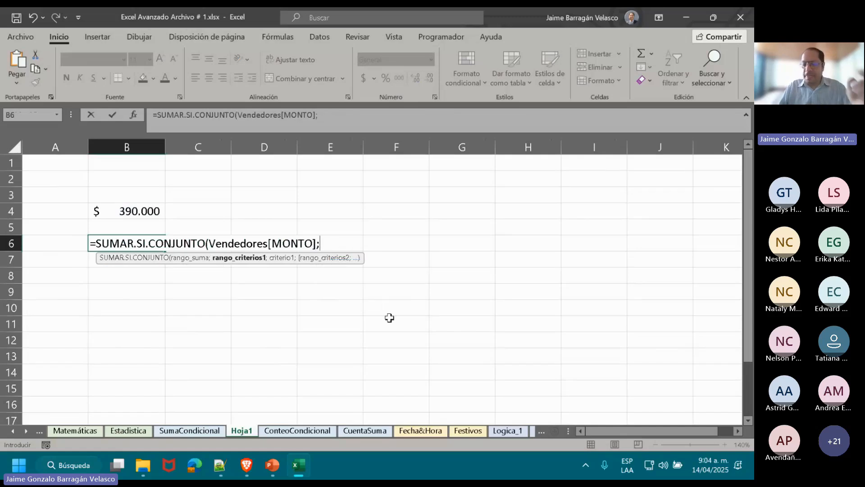
key("BackSpace")
key("BackSpace")
key("BackSpace")
key("BackSpace")
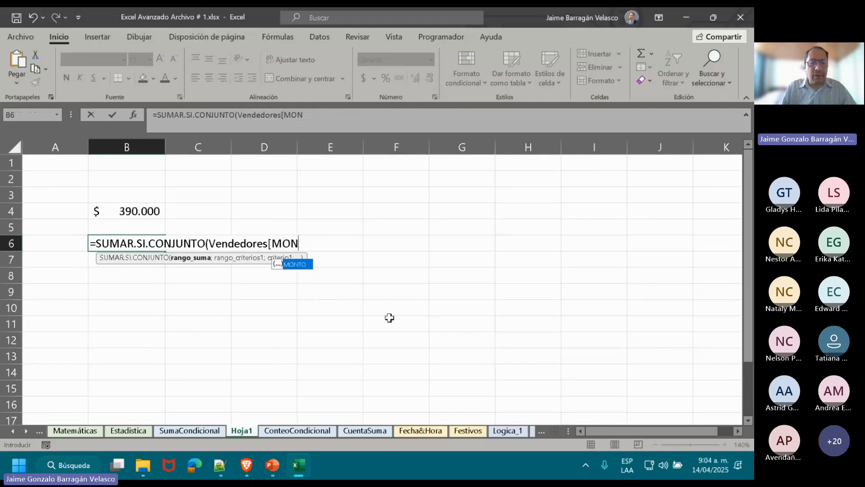
key("BackSpace")
key("BackSpace")
key("BackSpace")
key("BackSpace")
key("BackSpace")
key("BackSpace")
key("BackSpace")
key("BackSpace")
key("BackSpace")
key("BackSpace")
key("BackSpace")
key("BackSpace")
key("BackSpace")
key("BackSpace")
key("BackSpace")
key("BackSpace")
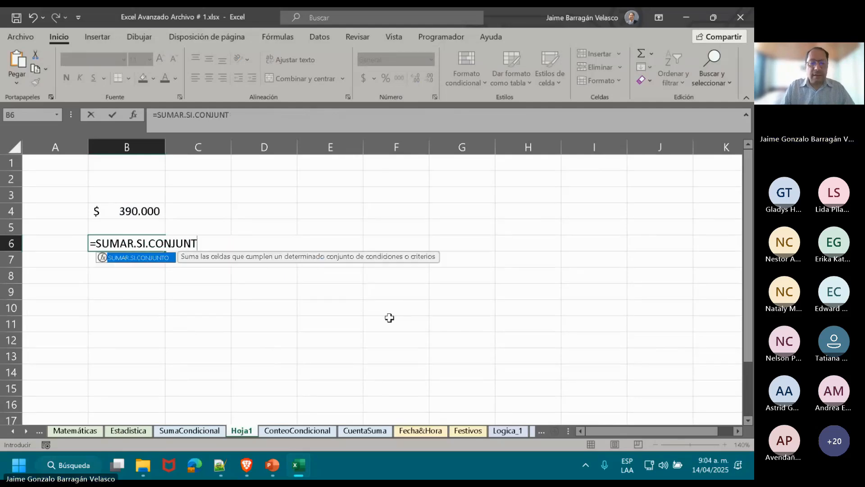
type("O")
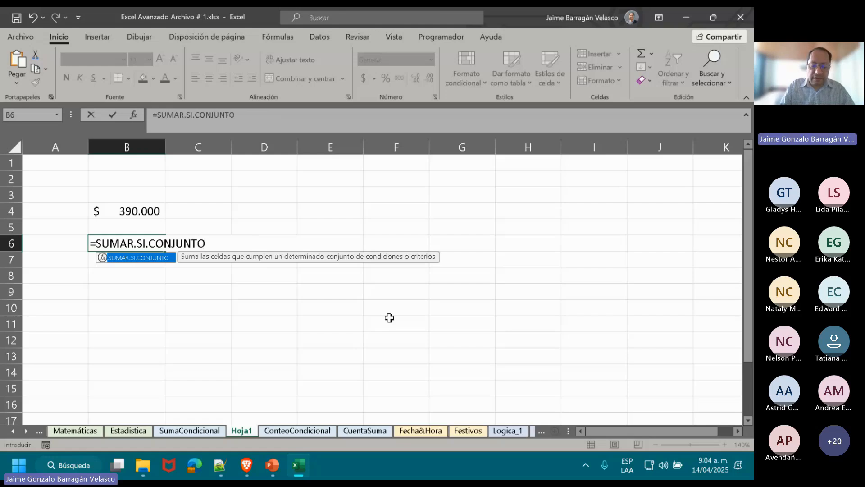
type(")h")
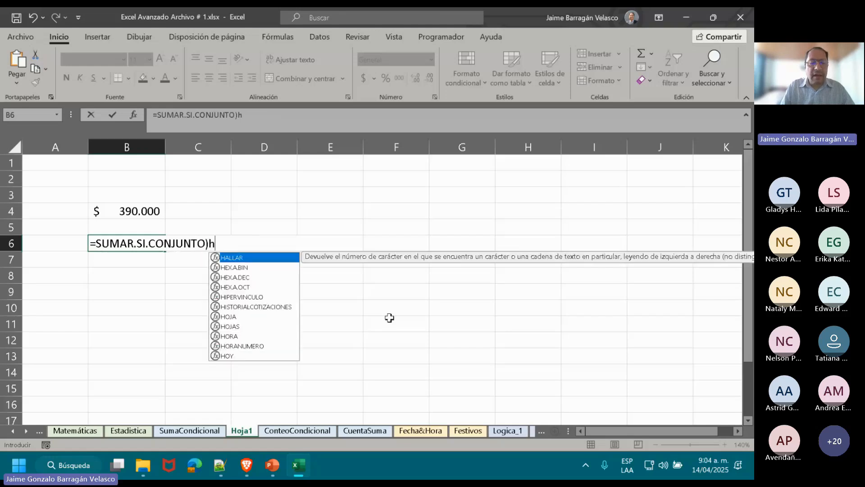
key("BackSpace")
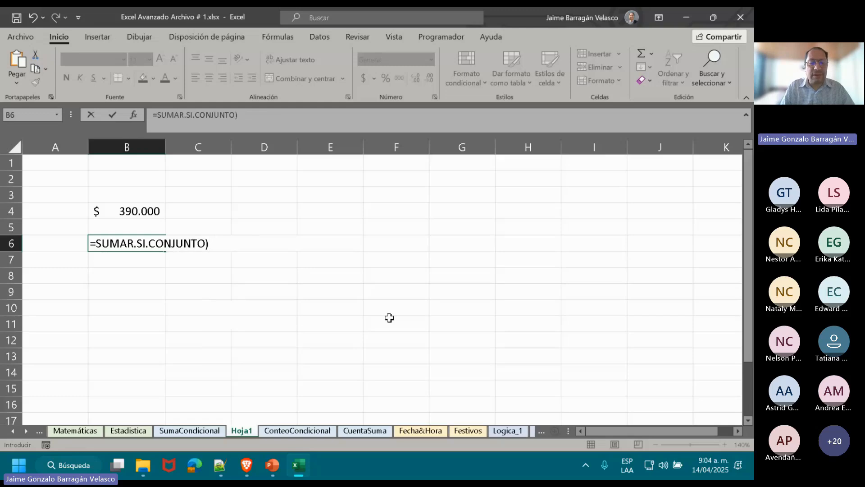
key("BackSpace")
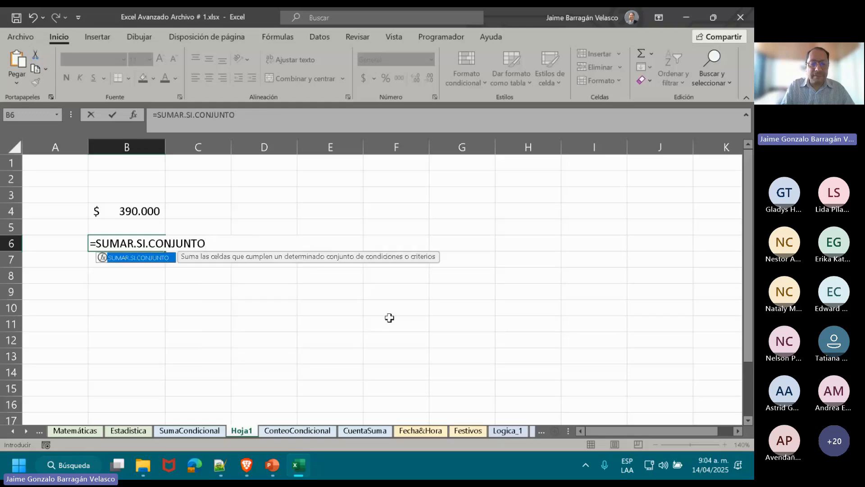
type("(suma")
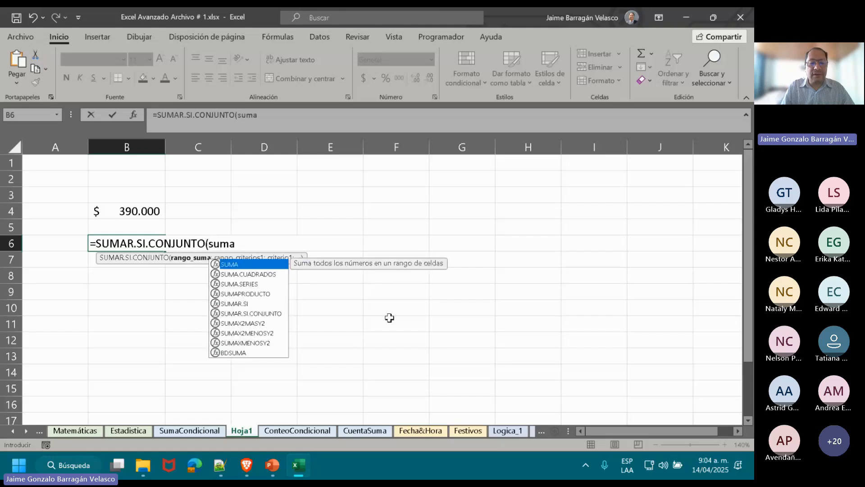
left_click(207, 435)
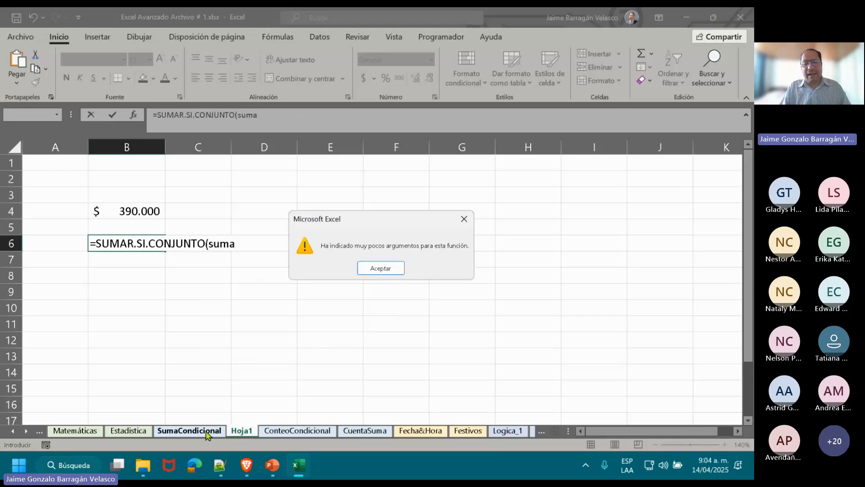
left_click(388, 267)
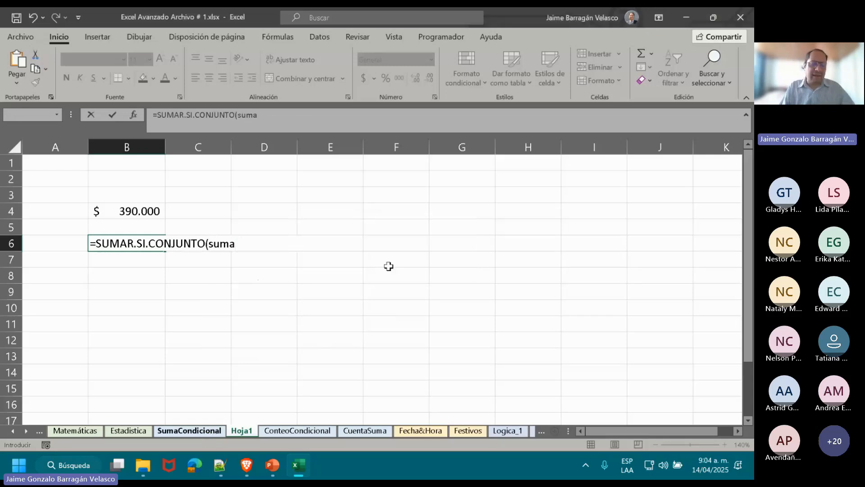
key("Escape")
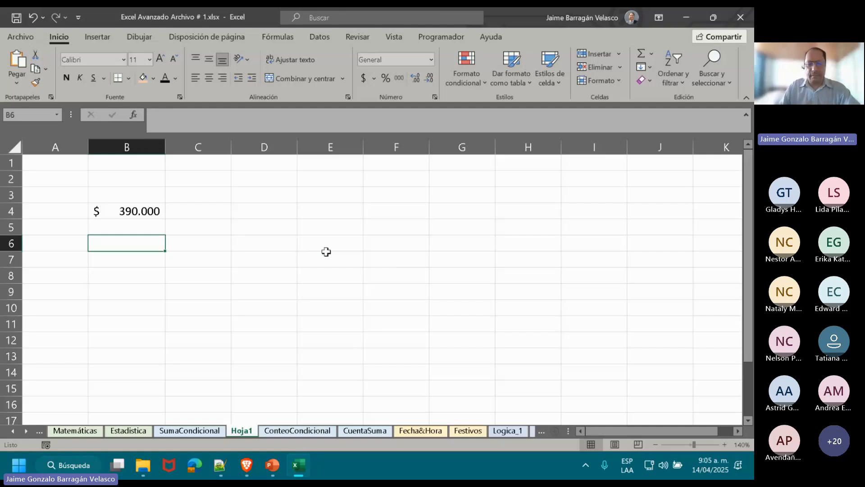
Review the Vendedores[MONTO] sum range inside the SUMAR.SI.CONJUNTO formula in B4.
double_click(136, 210)
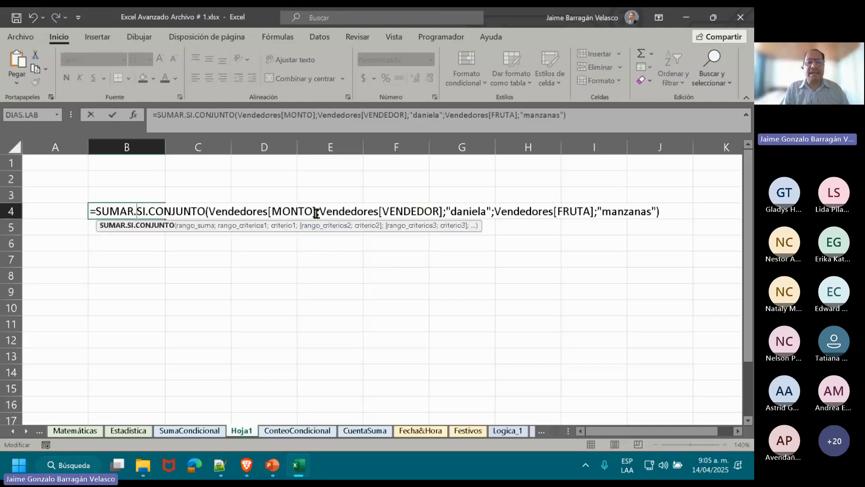
left_click_drag(316, 211, 206, 218)
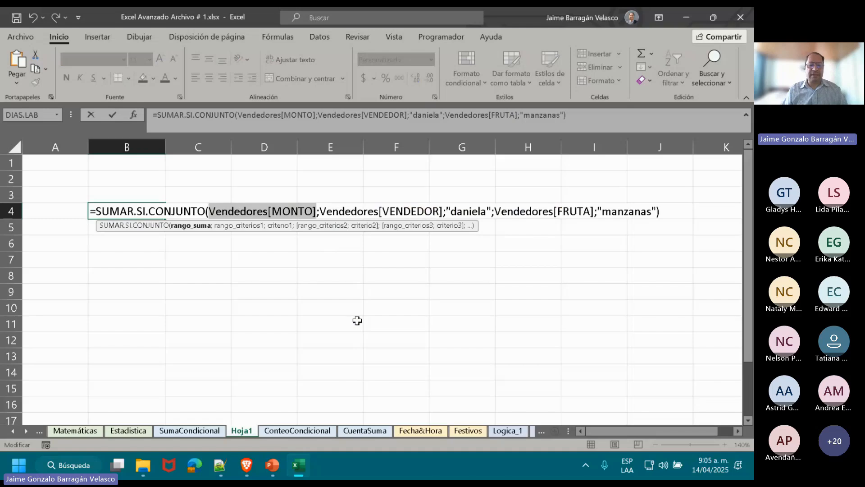
key("ctrl+Return")
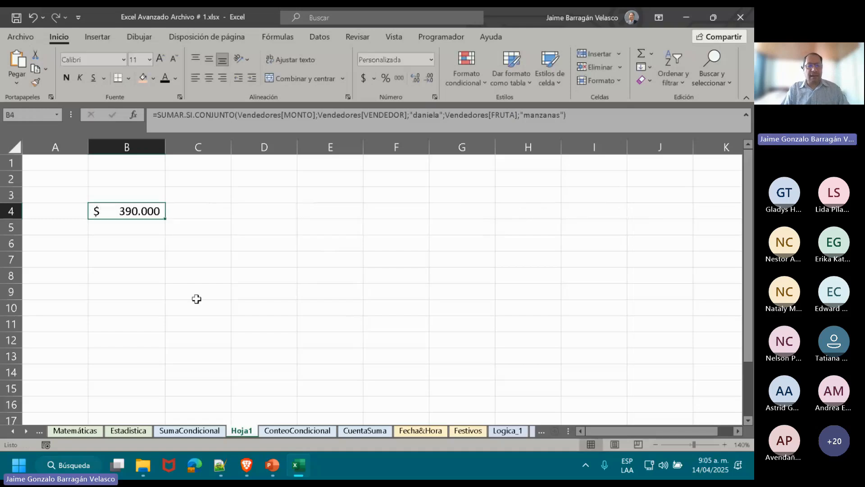
Start a SUMAR.SI.CONJUNTO formula in B7 of Hoja1 with the Nota grades Estadistica!E11:E20 as the sum range.
left_click(114, 258)
type("=")
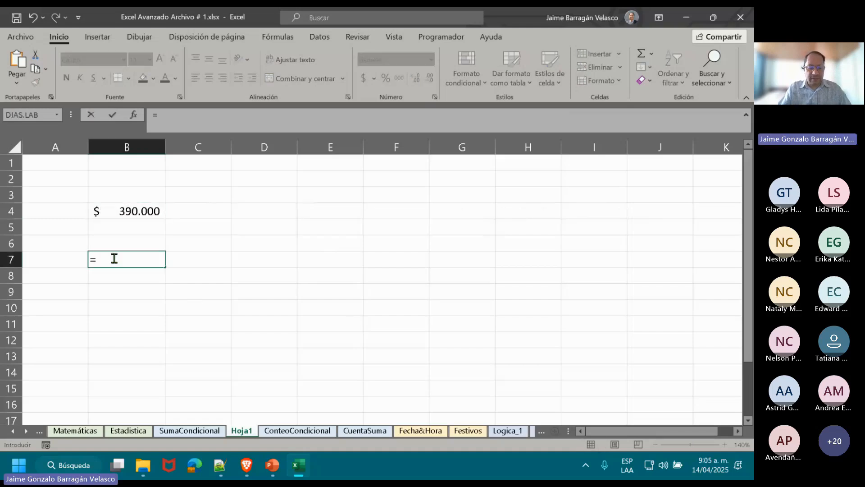
type("suma")
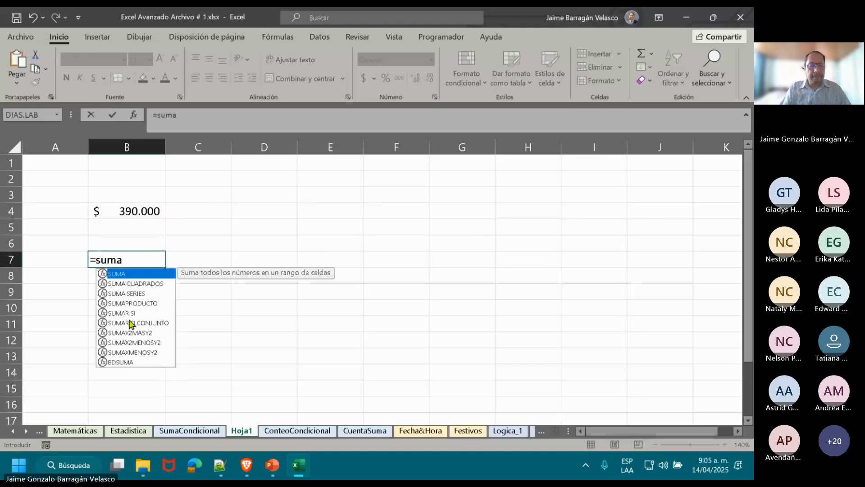
double_click(136, 328)
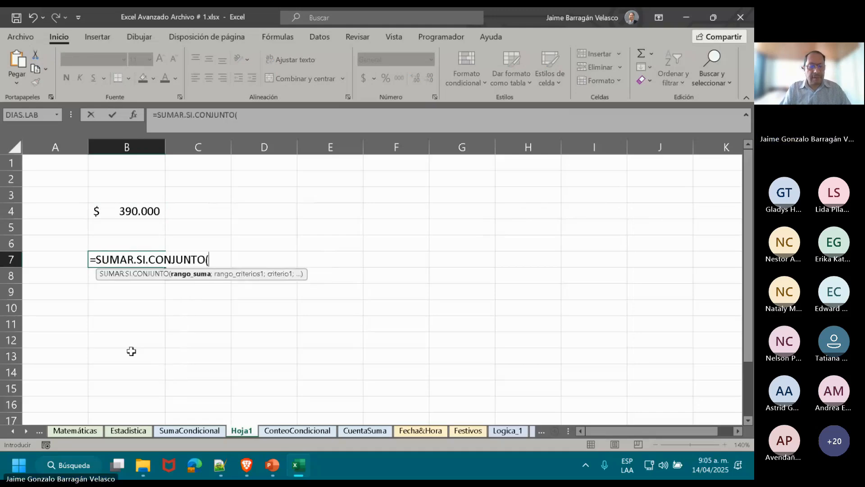
left_click(137, 432)
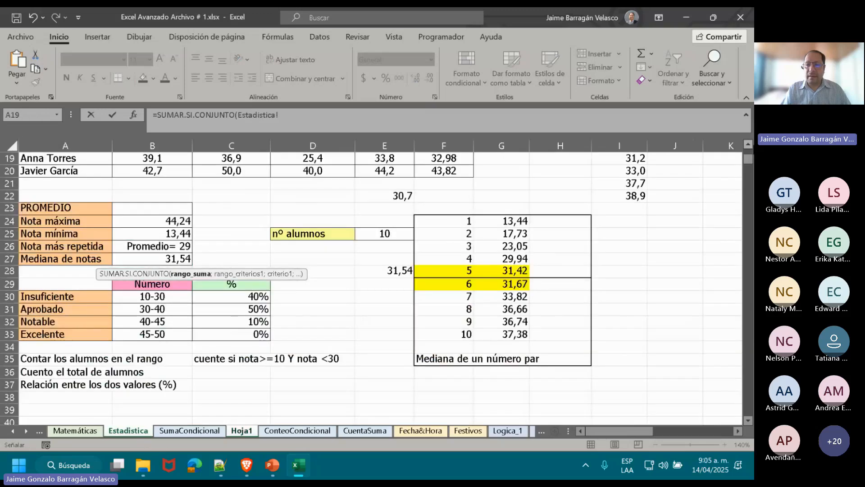
left_click(748, 144)
scroll(748, 145, "up", 3)
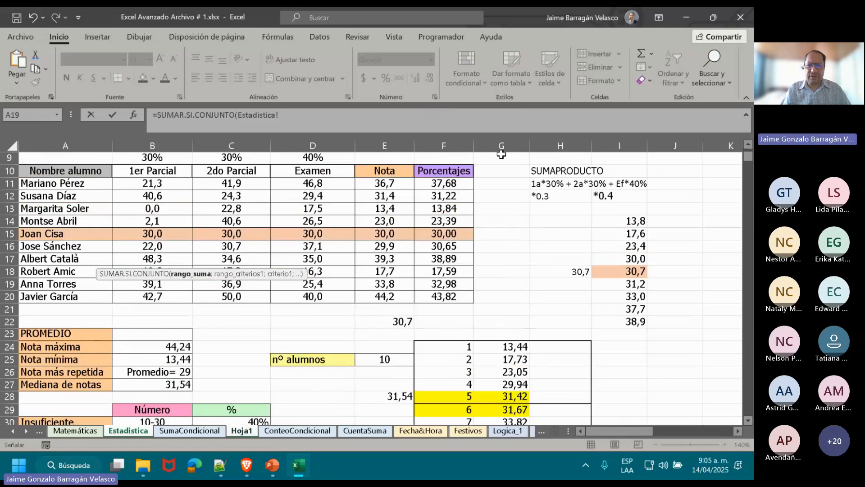
left_click_drag(384, 182, 389, 295)
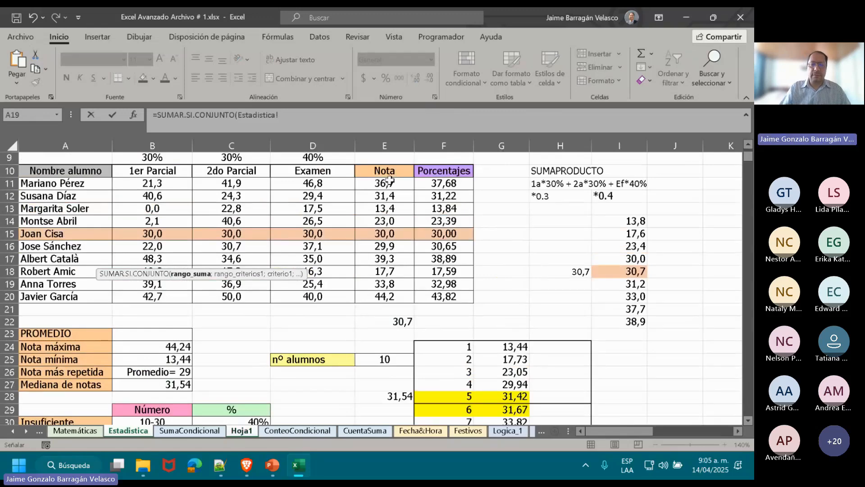
type(";")
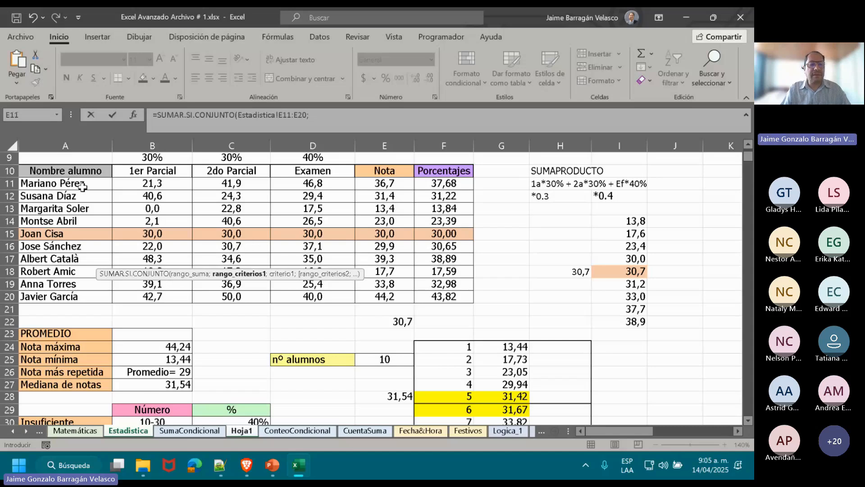
Add the student names Estadistica!A11:A20 as the criteria range in B7, with a first name in quotes as the criterion, and complete the formula.
left_click_drag(82, 186, 69, 295)
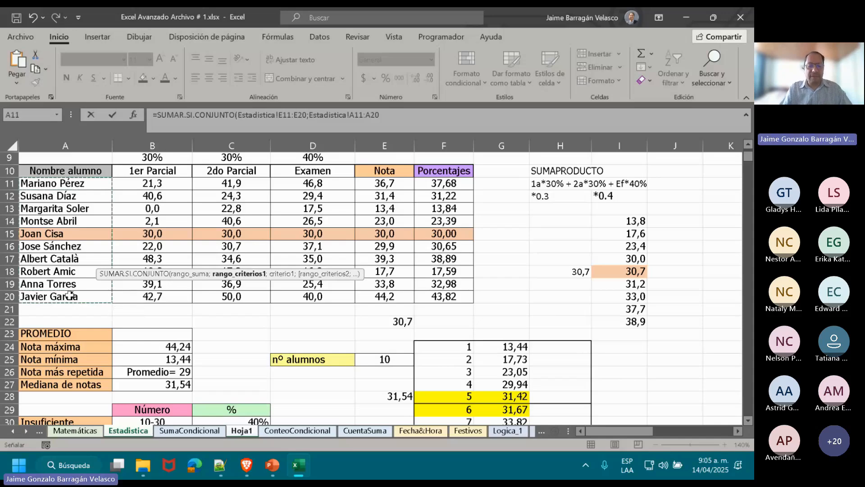
type(";\"P")
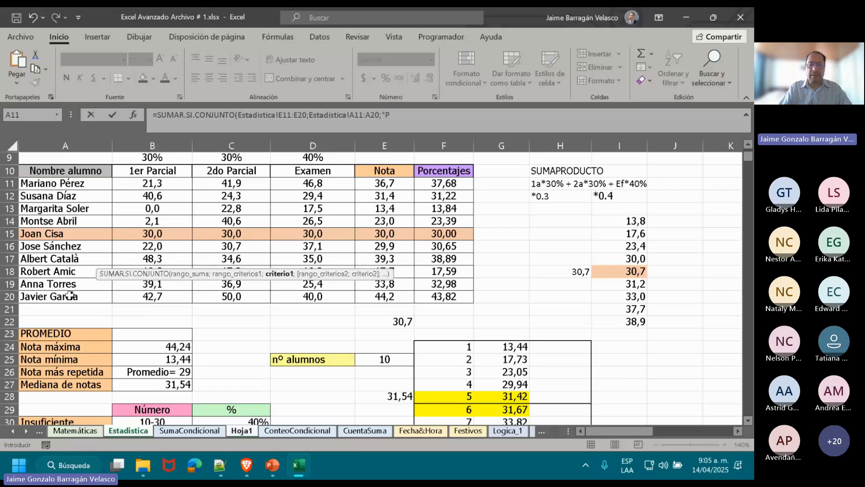
type("edro")
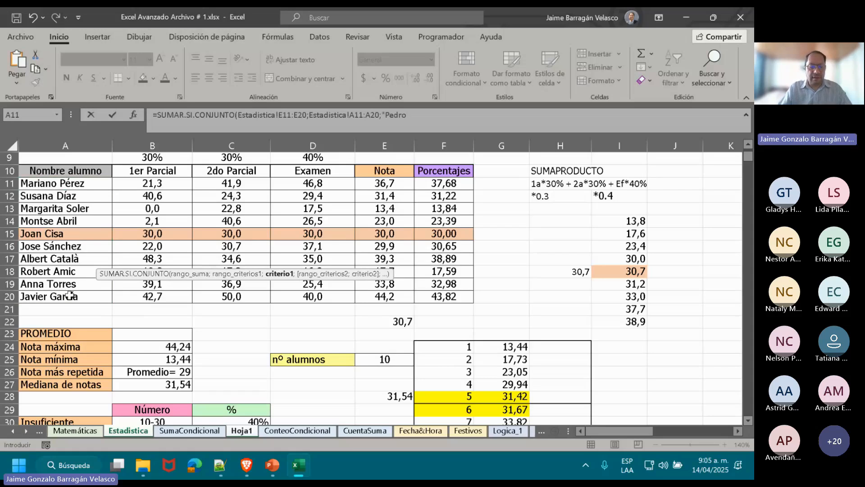
type(")\")")
key("Return")
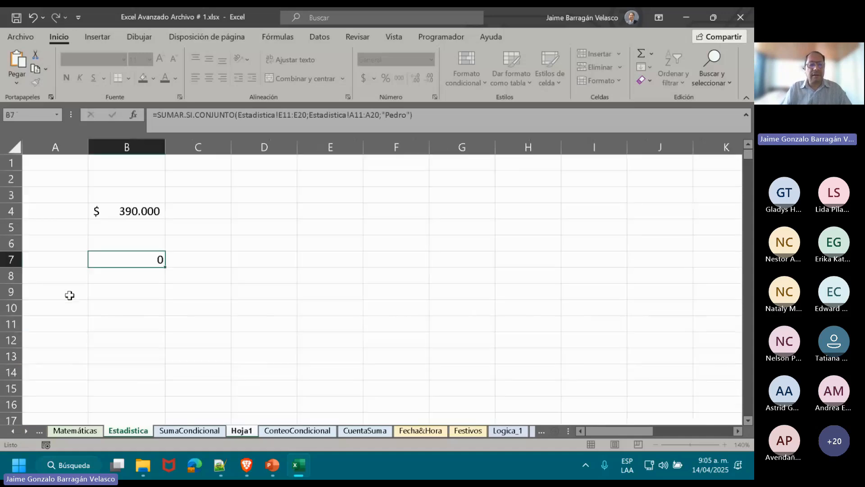
Open the formula in B7 for editing and highlight the Estadistica! sheet name in its sum range.
double_click(156, 261)
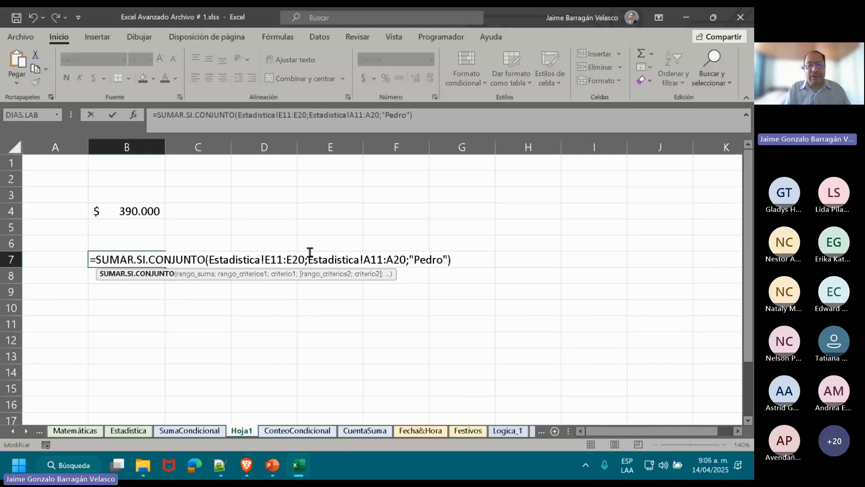
left_click_drag(308, 260, 208, 261)
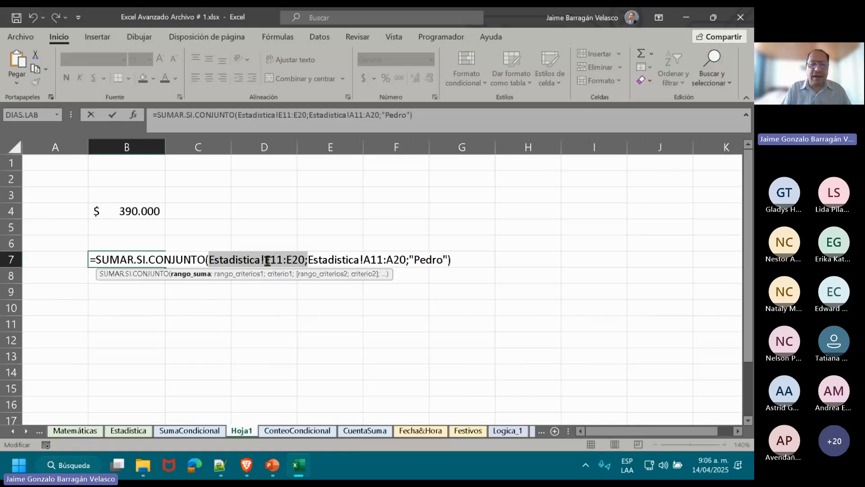
left_click_drag(267, 261, 247, 261)
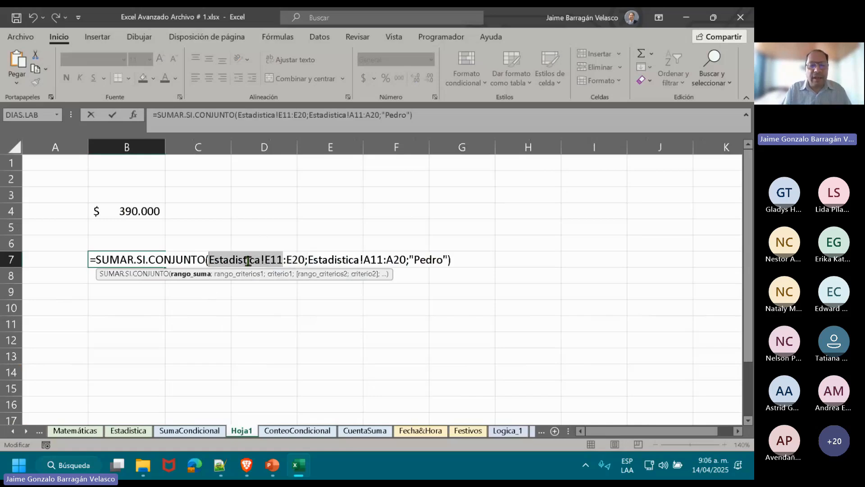
left_click(260, 260)
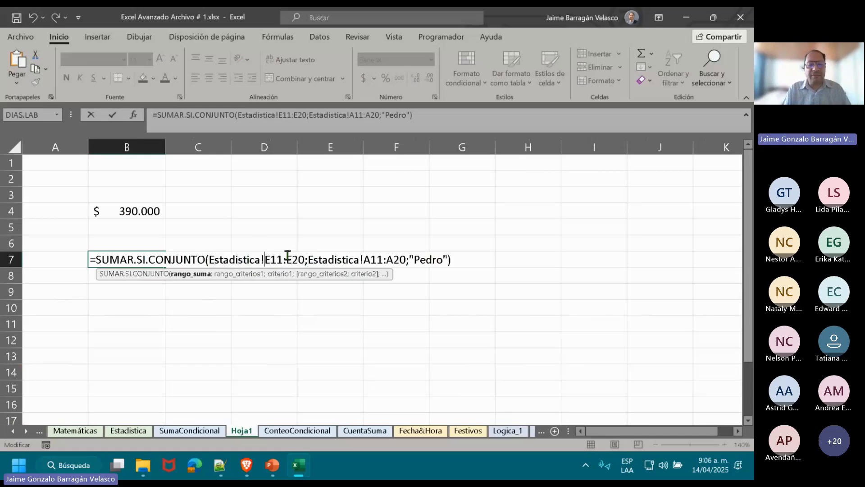
key("shift+Left")
key("shift+Left")
key("shift+Left")
key("shift+Left")
key("shift+Left")
key("shift+Left")
key("shift+Left")
key("shift+Left")
key("shift+Left")
key("shift+Left")
key("shift+Left")
key("shift+Left")
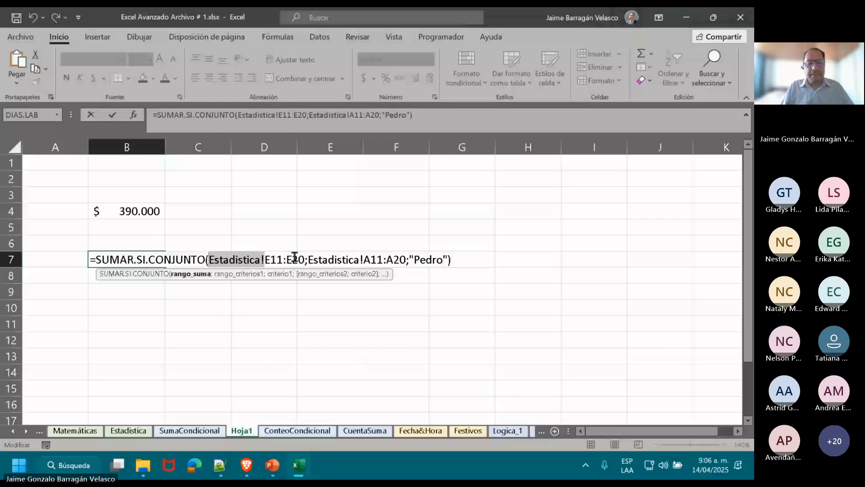
Highlight the cell range E11:E20 that follows the sheet name in the B7 formula's sum range.
key("Right")
key("Right")
key("Right")
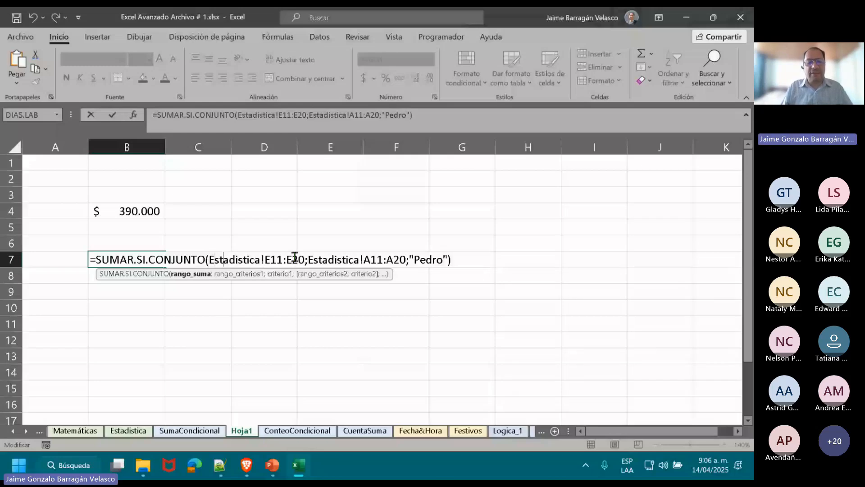
key("Right")
key("Right")
key("Right")
key("Right")
key("Right")
key("Right")
key("Right")
key("Right")
key("Right")
key("shift+Right")
key("shift+Right")
key("shift+Right")
key("shift+Right")
key("shift+Right")
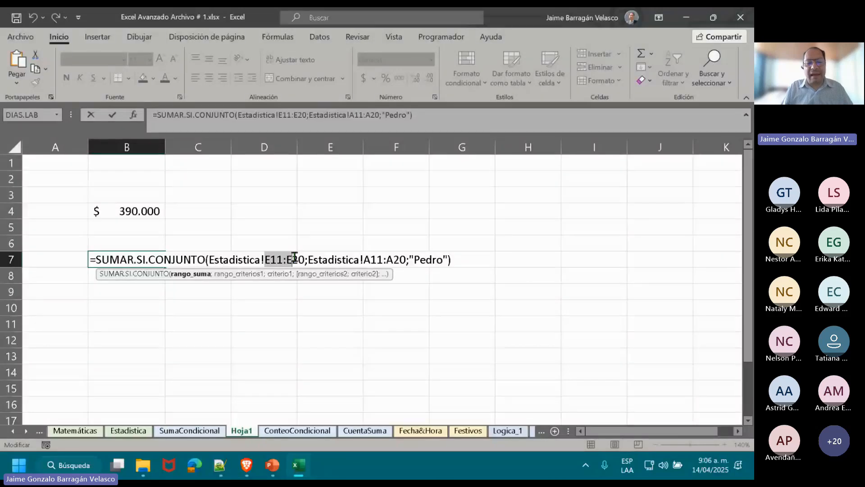
key("shift+Right")
key("shift+Right")
key("shift+Right")
key("shift+Left")
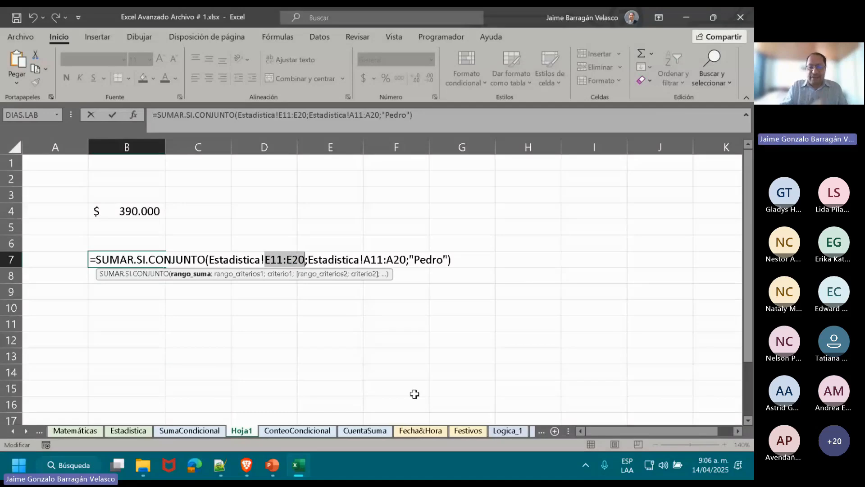
Highlight the complete sum range reference Estadistica!E11:E20 in the B7 formula.
key("Right")
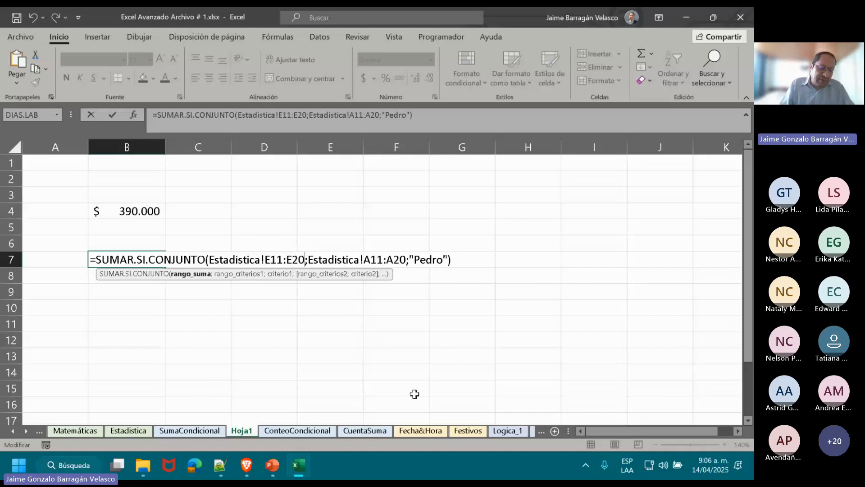
key("shift+Left")
key("shift+Left")
key("shift+Left")
key("shift+Left")
key("shift+Left")
key("shift+Left")
key("shift+Left")
key("shift+Left")
key("shift+Left")
key("shift+Left")
key("shift+Left")
key("shift+Left")
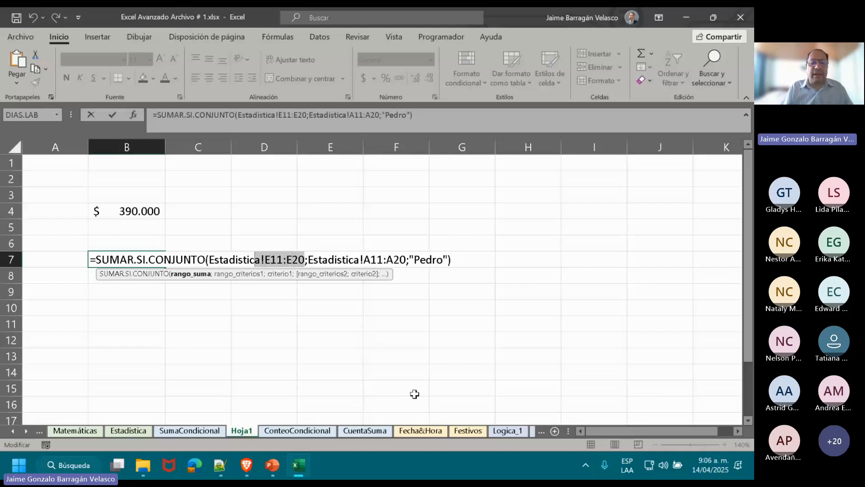
key("shift+Left")
key("shift+Left")
key("shift+Left")
key("shift+Left")
key("shift+Left")
key("shift+Left")
key("shift+Left")
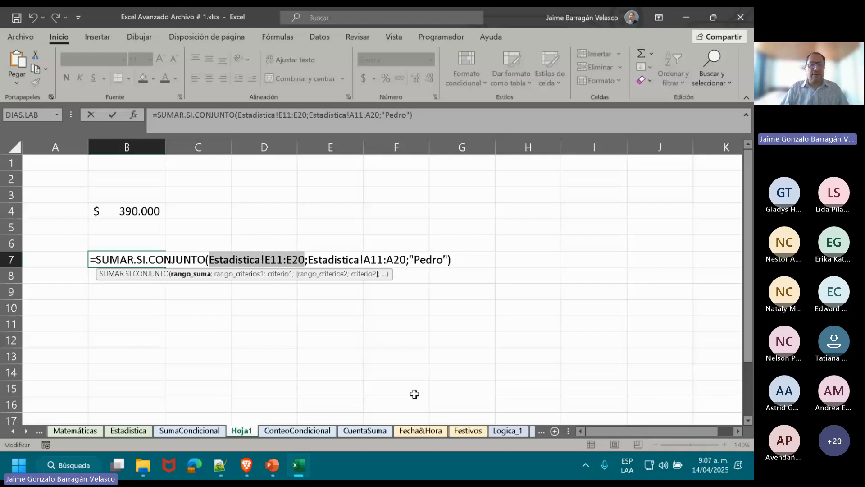
Leave the B7 formula and review the SUMAR.SI.CONJUNTO formula with Vendedores table references in B4.
left_click(142, 210)
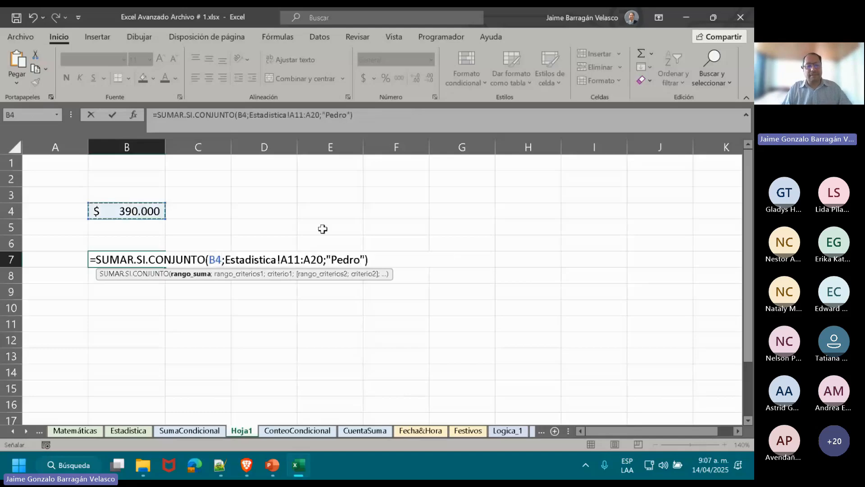
key("ctrl+Return")
left_click(131, 213)
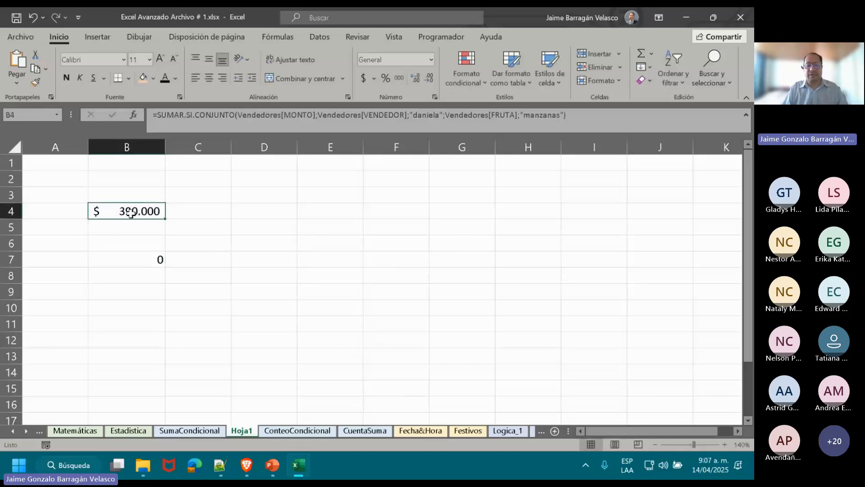
double_click(131, 213)
left_click(131, 240)
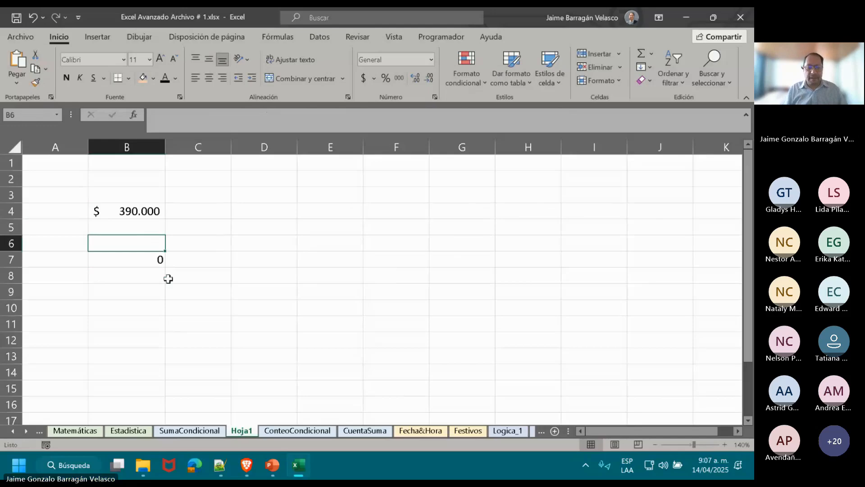
Review the SUMAR.SI and SUMAR.SI.CONJUNTO exercise at the start of the SumaCondicional sheet.
left_click(194, 430)
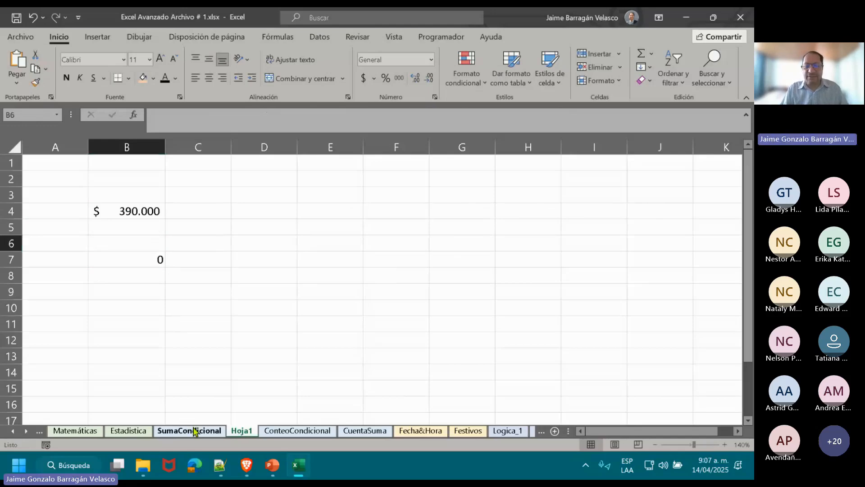
left_click(747, 142)
left_click(748, 145)
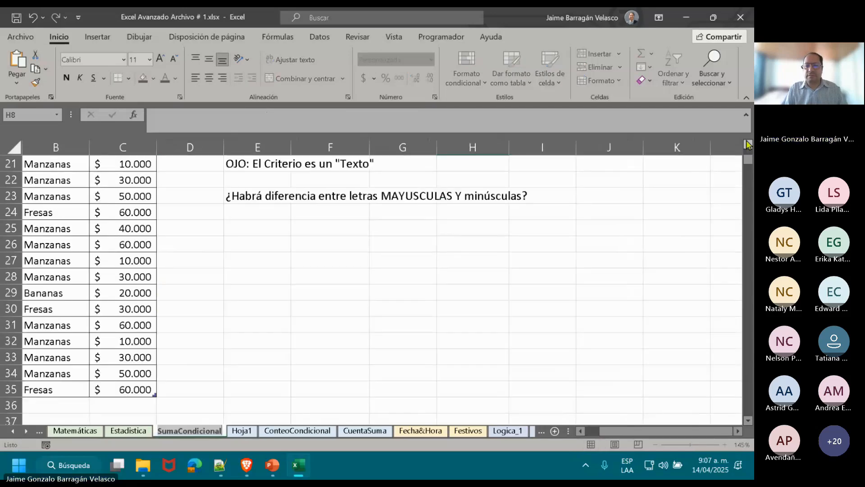
left_click_drag(747, 163, 746, 153)
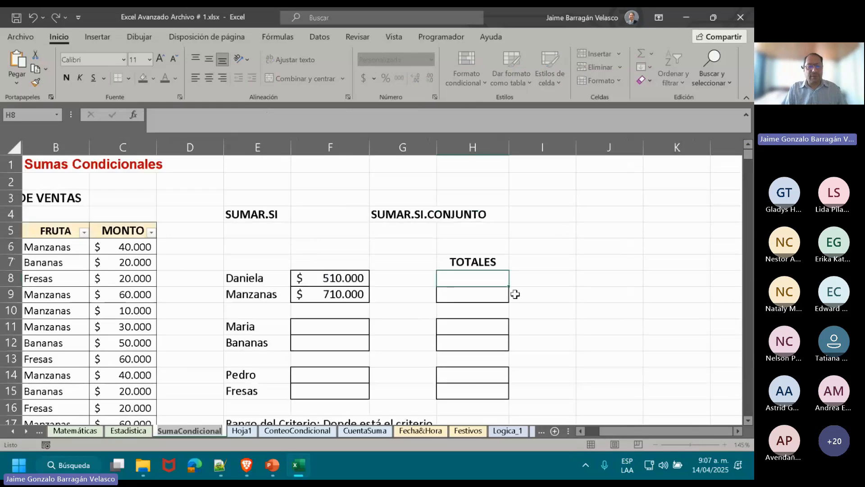
On the ConteoCondicional sheet, move the tree-measuring photo closer to the condition table, just past column H, and view it in full.
left_click(288, 432)
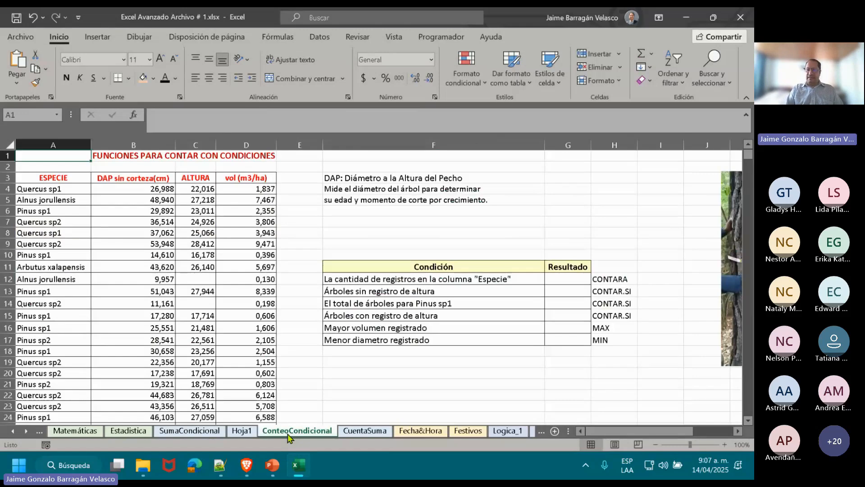
left_click(645, 296)
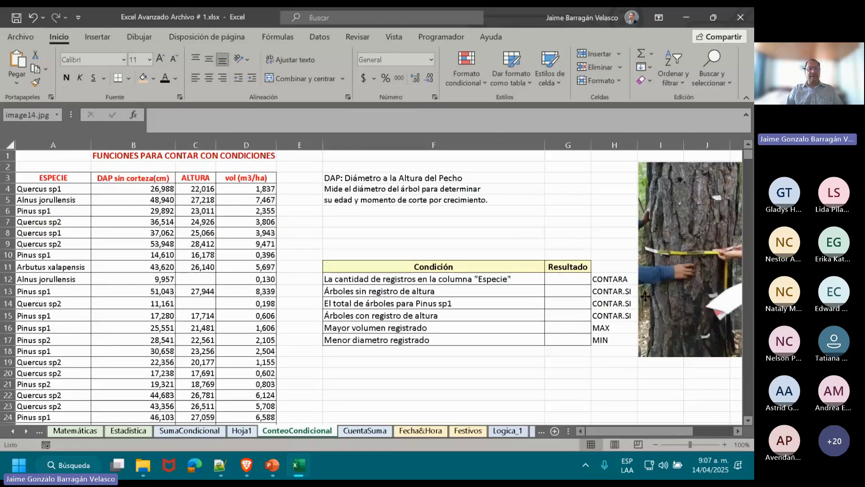
left_click_drag(645, 296, 658, 296)
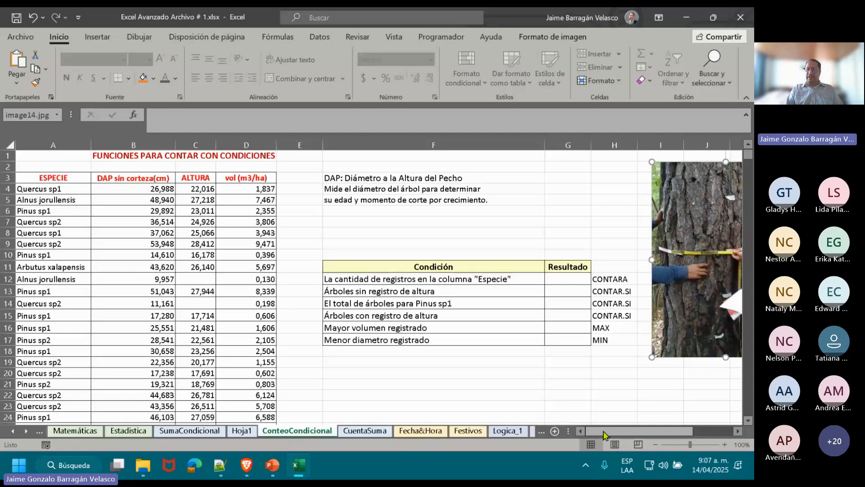
left_click_drag(603, 435, 625, 435)
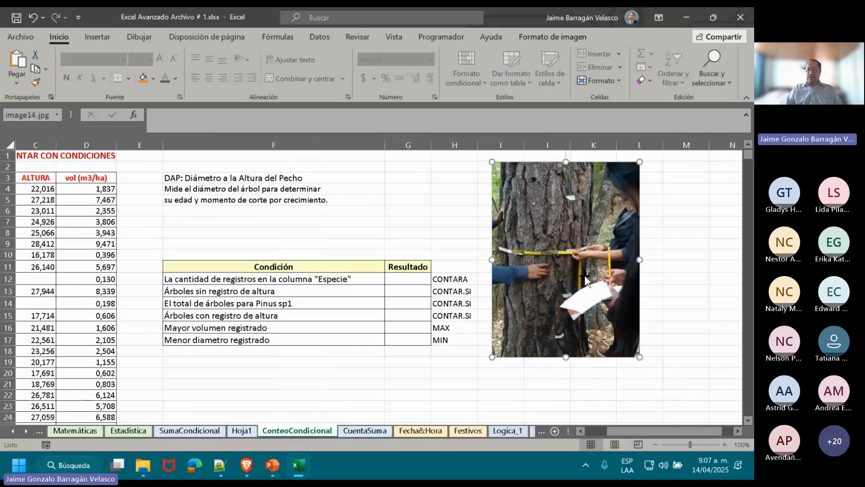
left_click(627, 431)
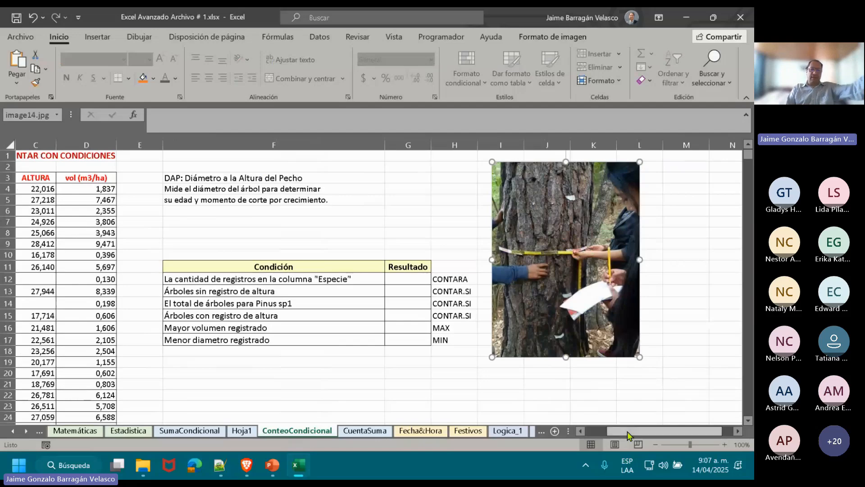
left_click_drag(627, 431, 593, 429)
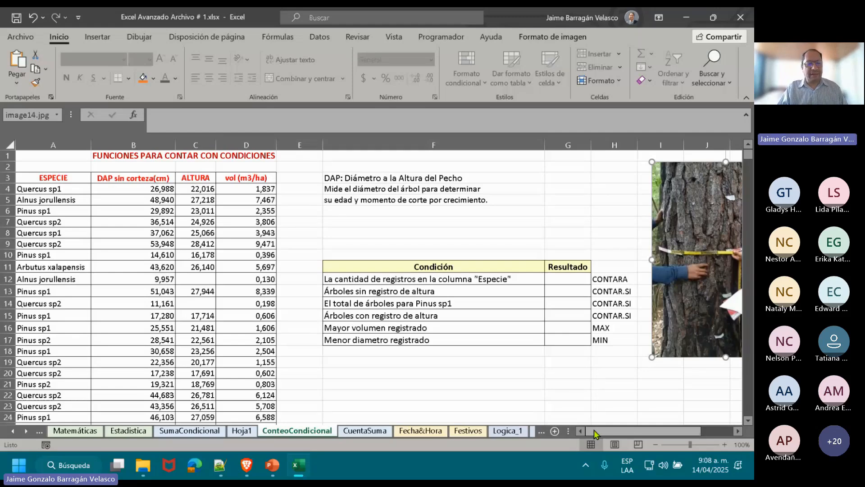
Select all the ESPECIE records from A4 to A202 to check the list's extent, then return to its beginning.
left_click(68, 189)
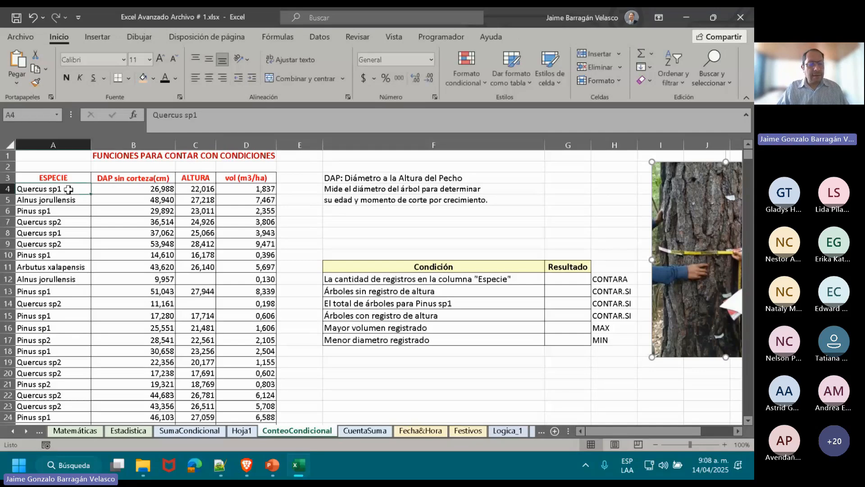
key("ctrl+shift+Down")
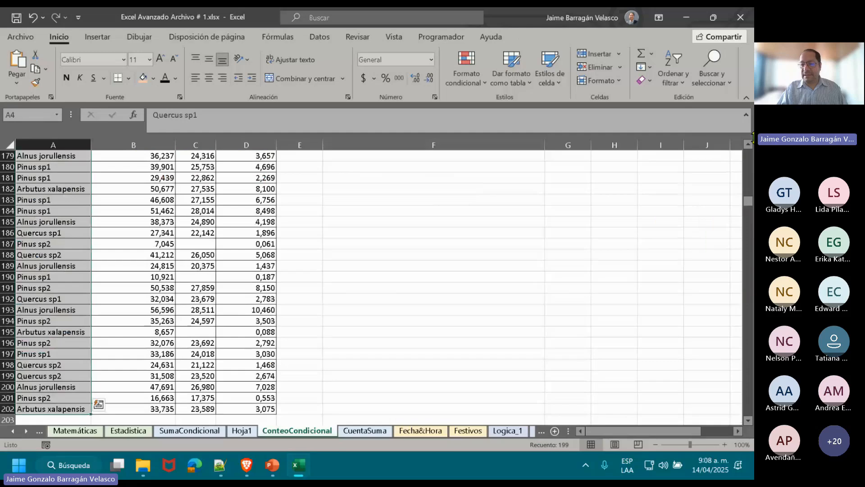
left_click_drag(749, 203, 744, 140)
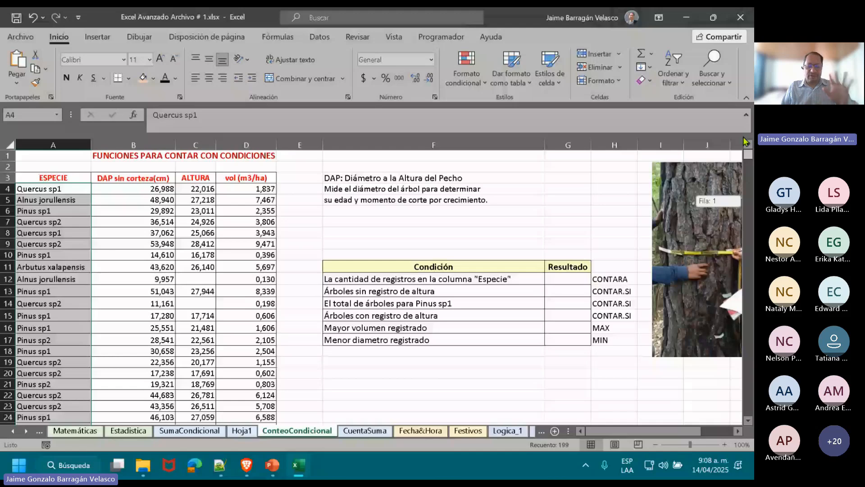
left_click(354, 221)
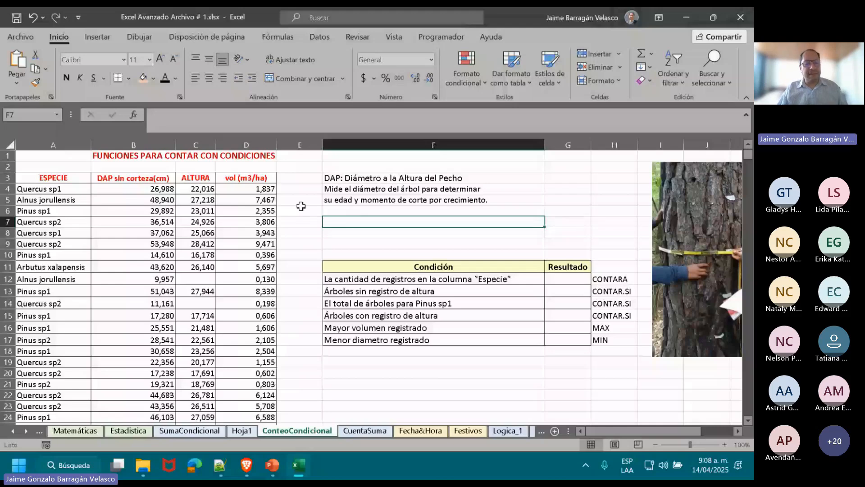
Go through the data headings ESPECIE, DAP sin corteza(cm), ALTURA and vol (m3/ha) in row 3.
left_click(54, 178)
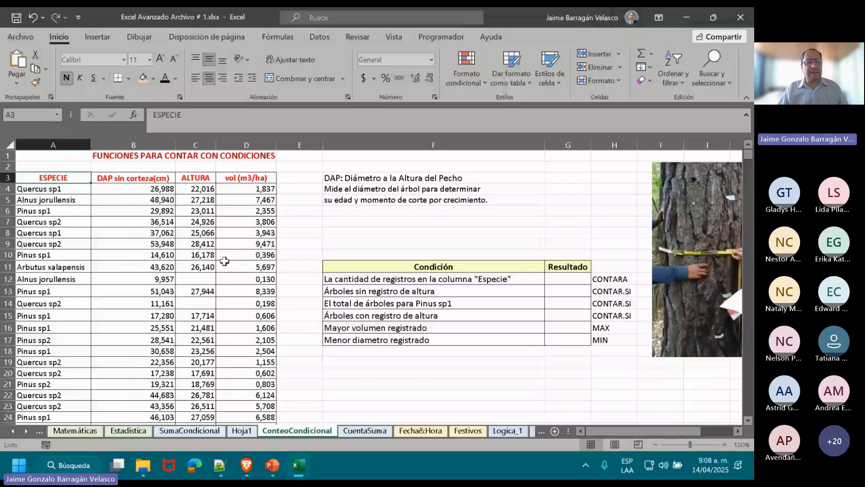
key("Right")
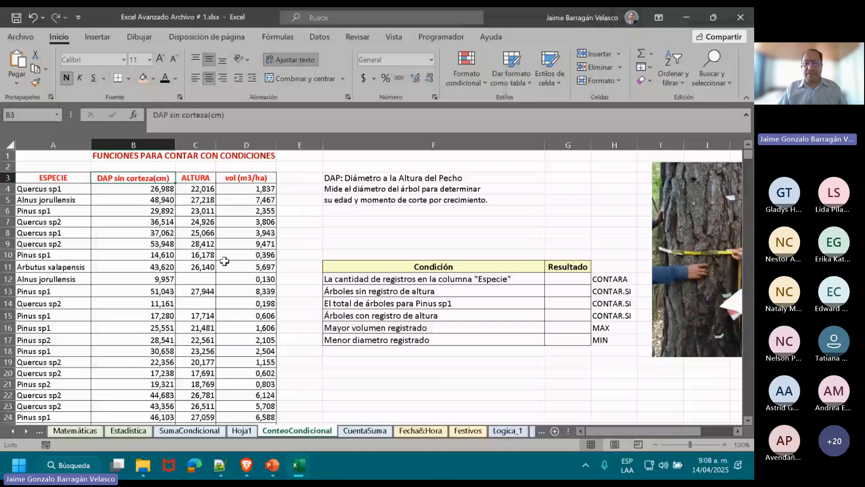
key("Right")
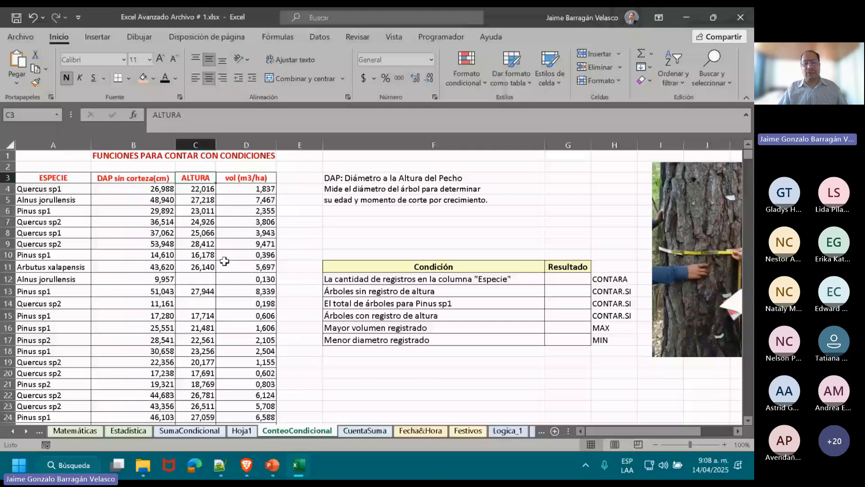
key("Right")
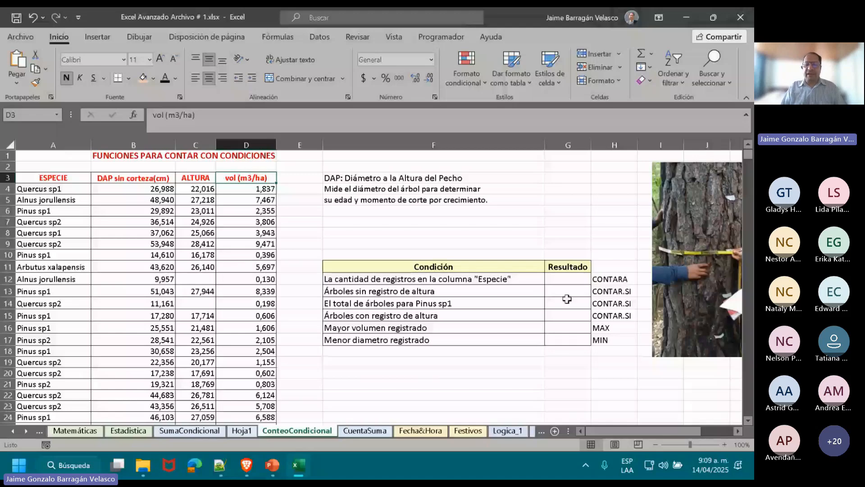
Go through the empty Resultado cells G12 to G17, one for each counting condition in the table.
left_click(568, 276)
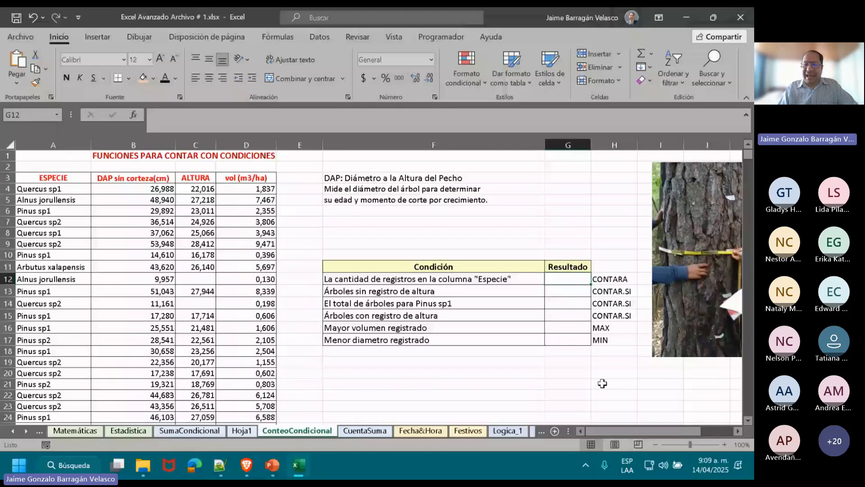
key("Down")
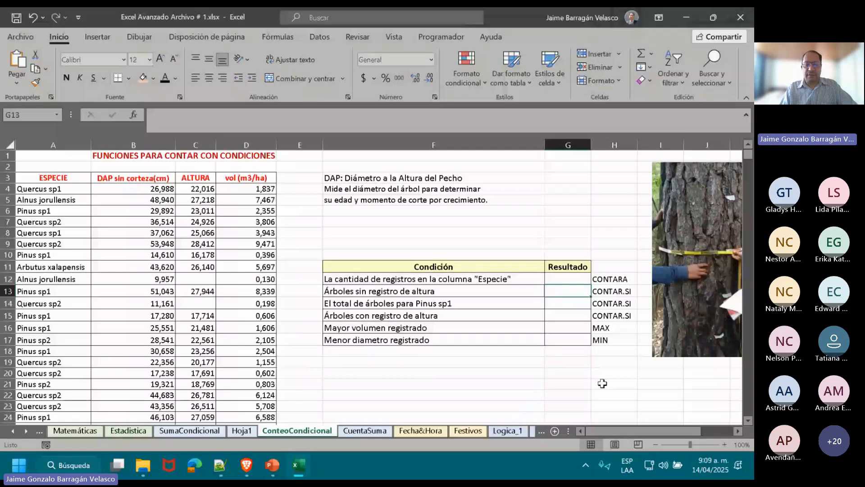
key("Down")
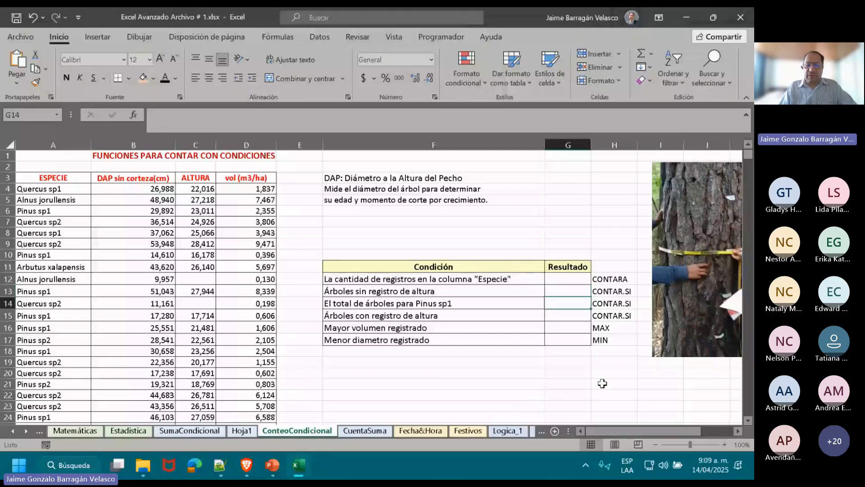
key("Down")
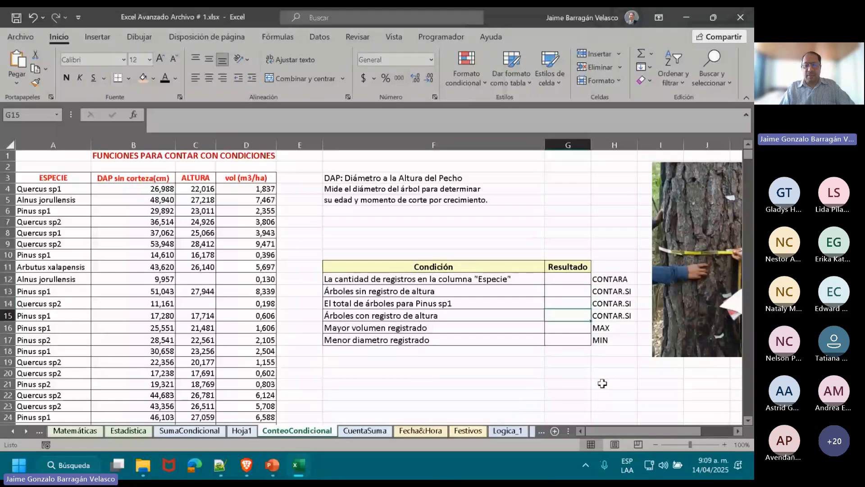
key("Down")
key("Down")
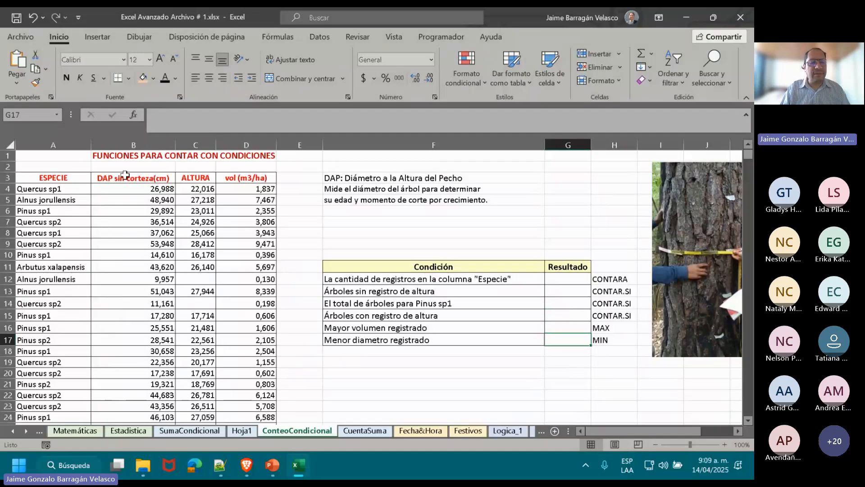
Try to insert a copy of the A3:D3 headings at row 2, then undo the insertion.
left_click_drag(51, 176, 246, 177)
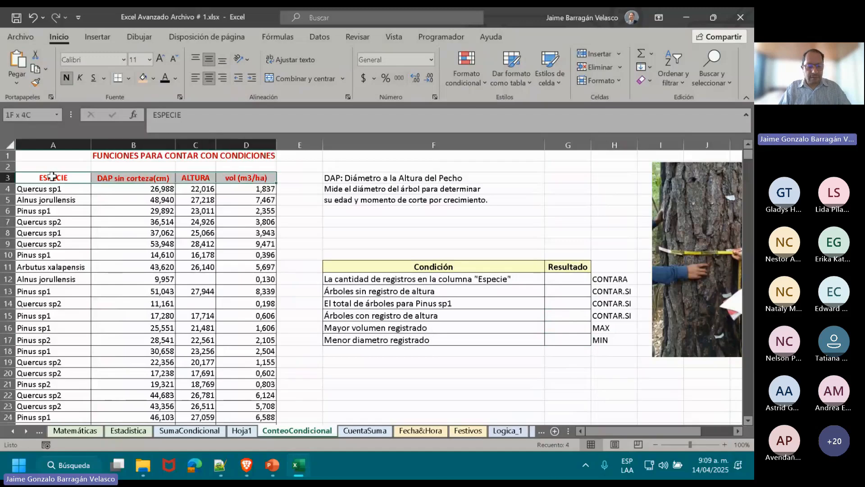
key("ctrl+c")
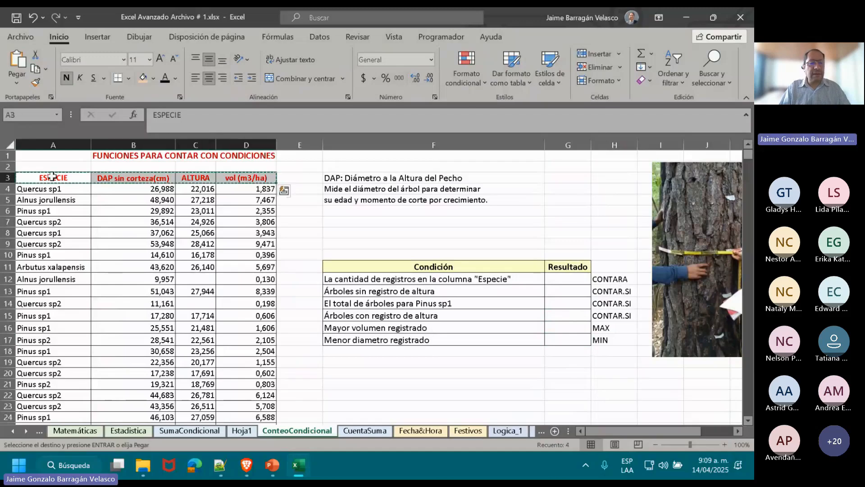
left_click(8, 167)
right_click(8, 167)
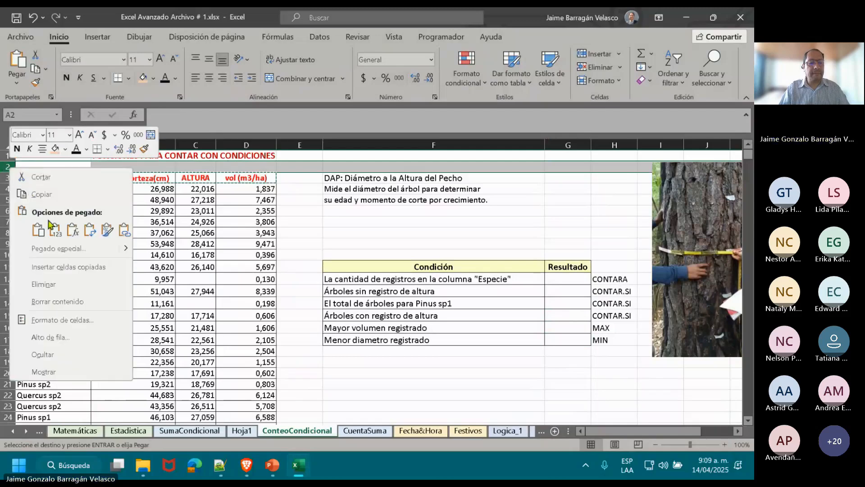
left_click(62, 269)
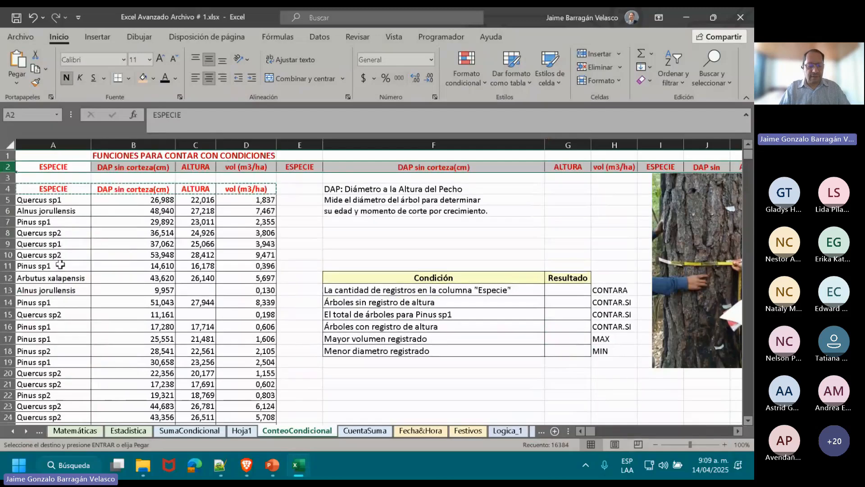
key("ctrl+z")
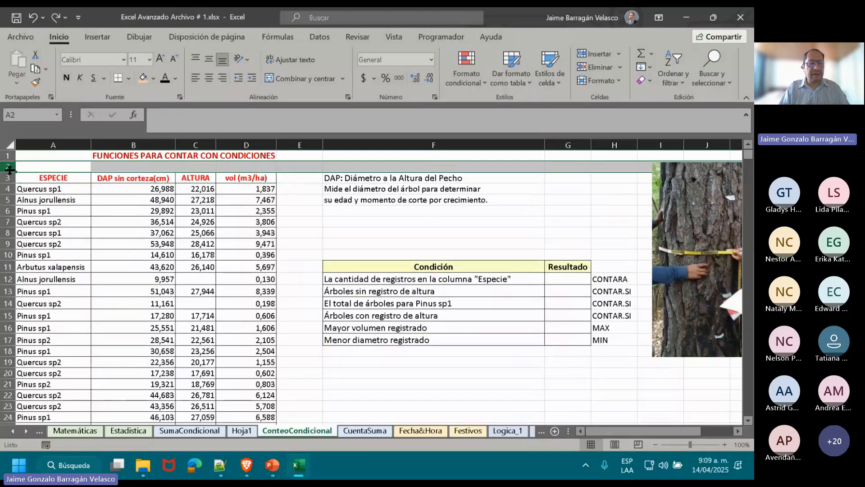
Insert an empty row above the data headings and copy the four headings from A4:D4 into A3:D3.
right_click(8, 166)
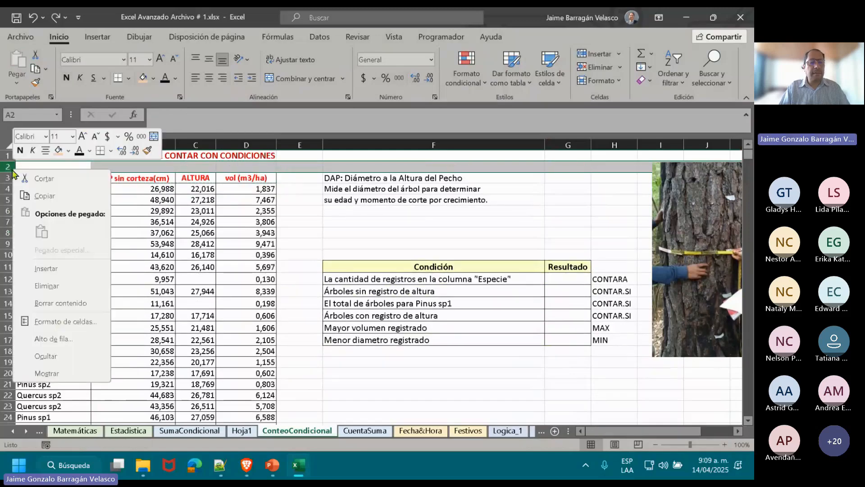
left_click(56, 269)
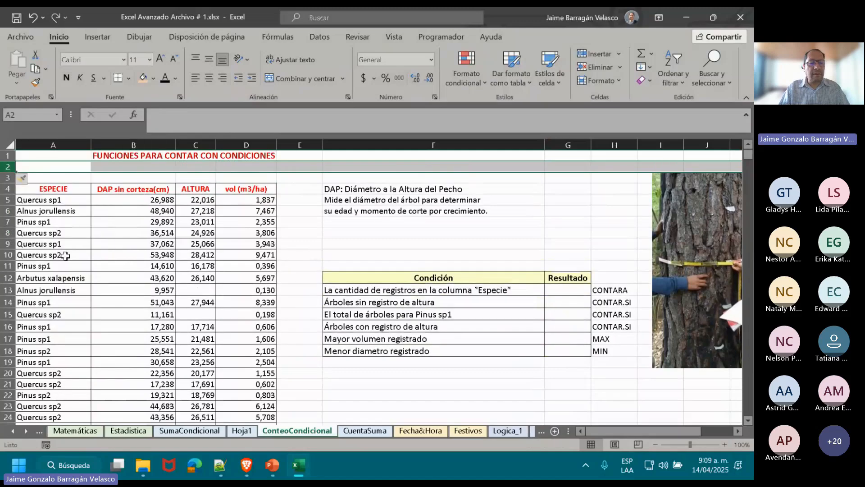
left_click(45, 192)
key("shift+Right")
key("shift+Right")
key("shift+Right")
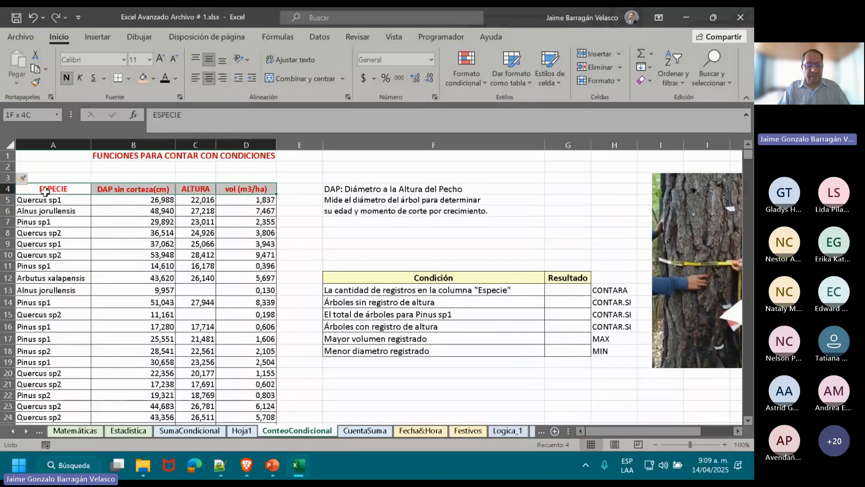
key("ctrl+c")
key("Up")
key("ctrl+v")
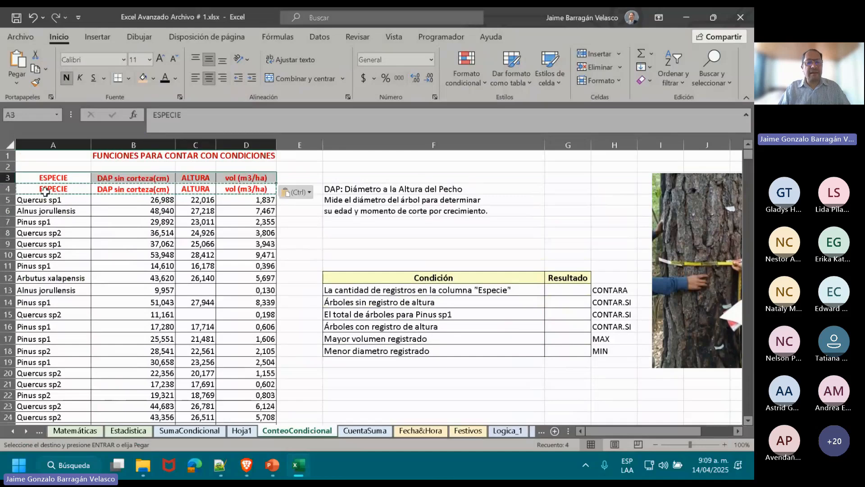
Shorten the diameter heading in B4 to DAP.
key("Down")
key("Right")
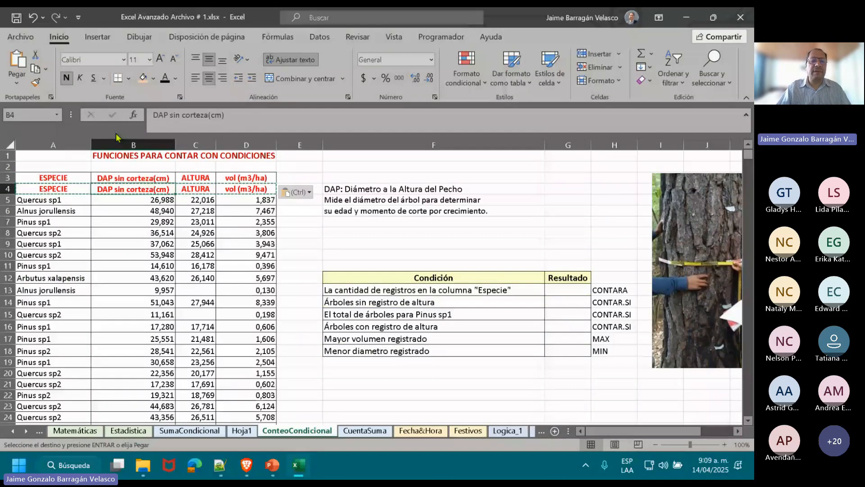
left_click(251, 116)
key("BackSpace")
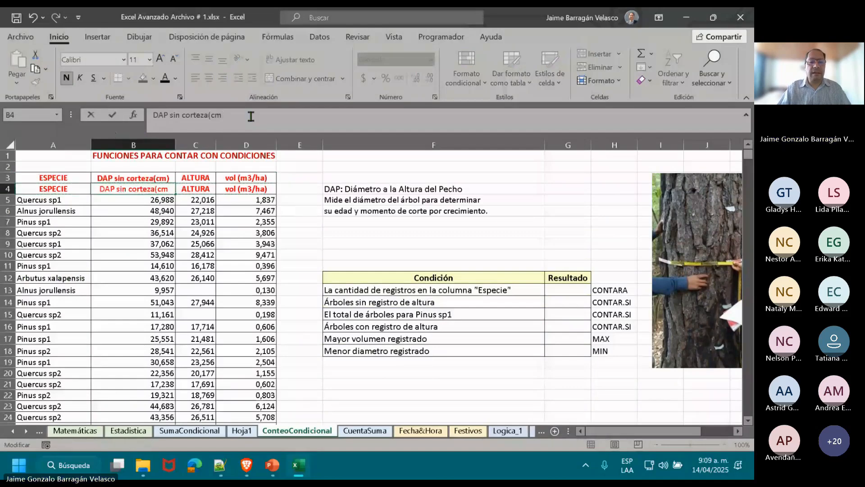
key("BackSpace")
key("BackSpace")
key("BackSpace")
key("BackSpace")
key("BackSpace")
key("BackSpace")
key("BackSpace")
key("BackSpace")
key("BackSpace")
key("BackSpace")
key("BackSpace")
key("BackSpace")
key("BackSpace")
key("BackSpace")
key("BackSpace")
key("Return")
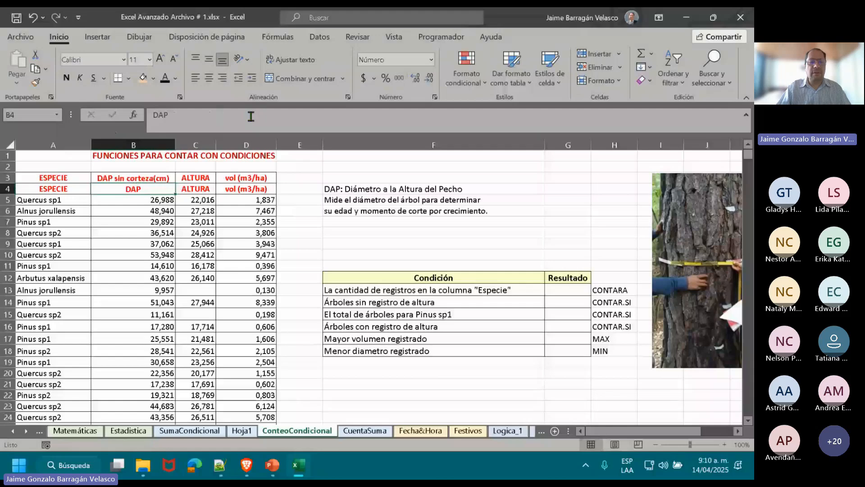
Shorten the volume heading in D4 to vol.
key("Right")
key("Right")
left_click(251, 117)
key("BackSpace")
key("BackSpace")
key("BackSpace")
key("BackSpace")
key("BackSpace")
key("BackSpace")
key("BackSpace")
key("BackSpace")
key("Return")
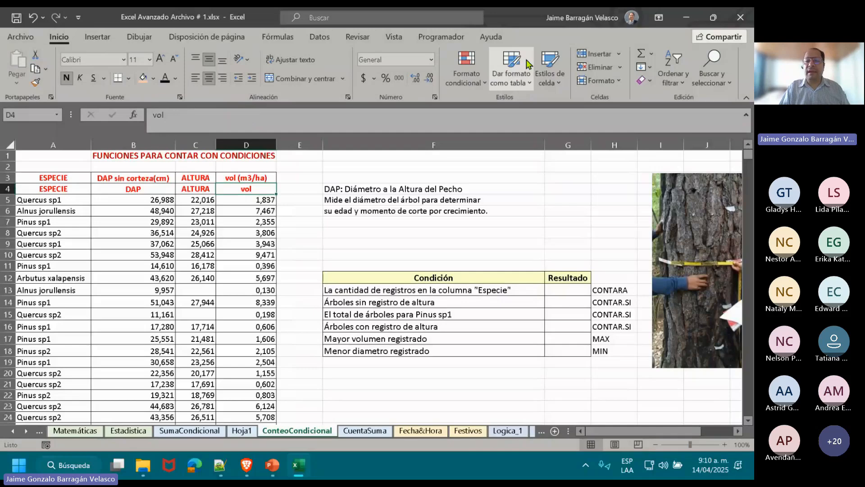
left_click(522, 80)
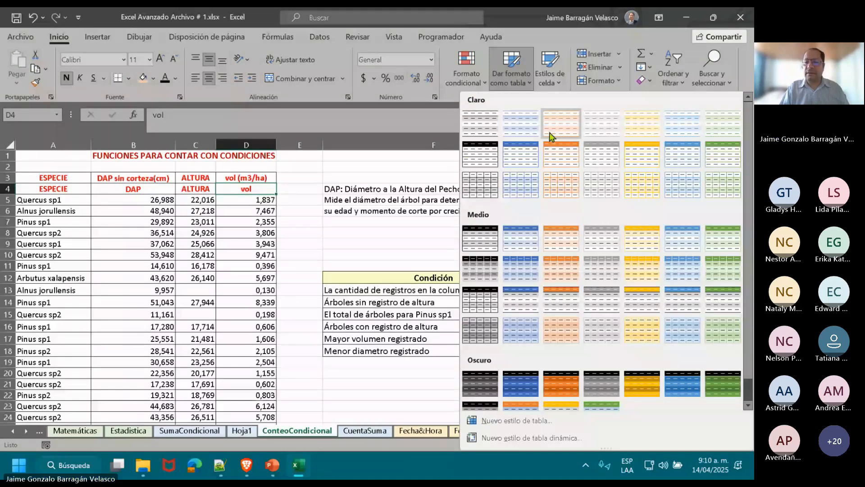
left_click(480, 137)
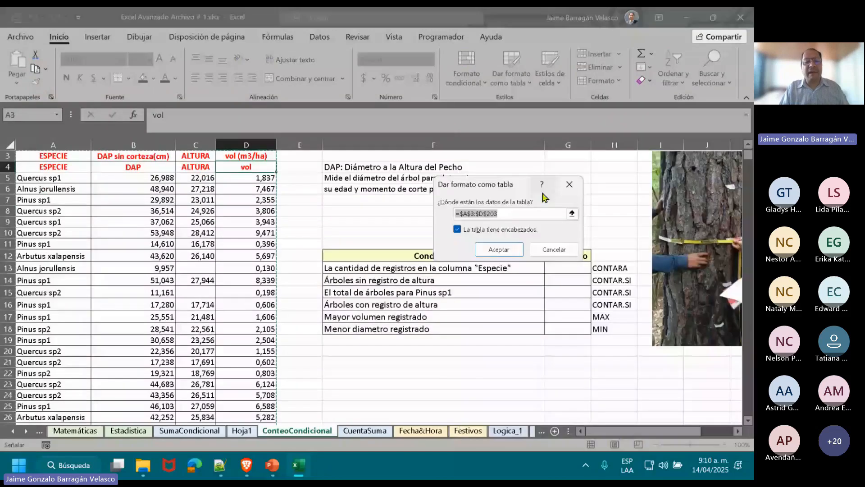
double_click(749, 145)
left_click_drag(44, 177, 269, 193)
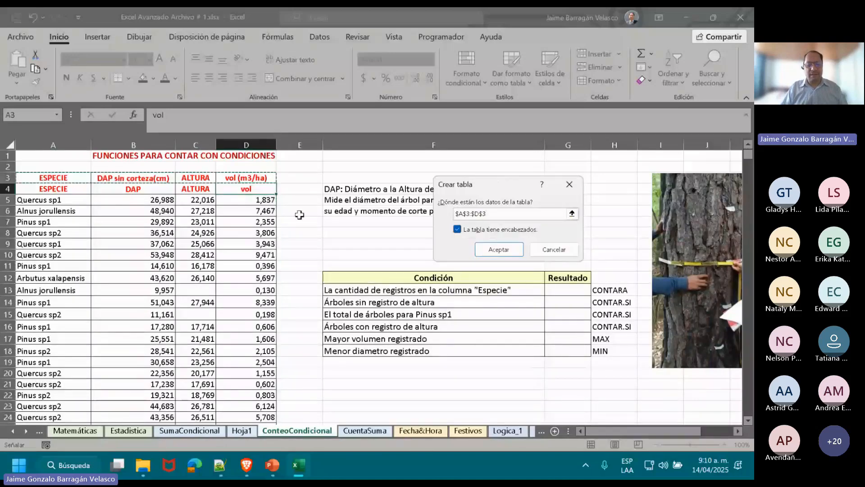
key("Escape")
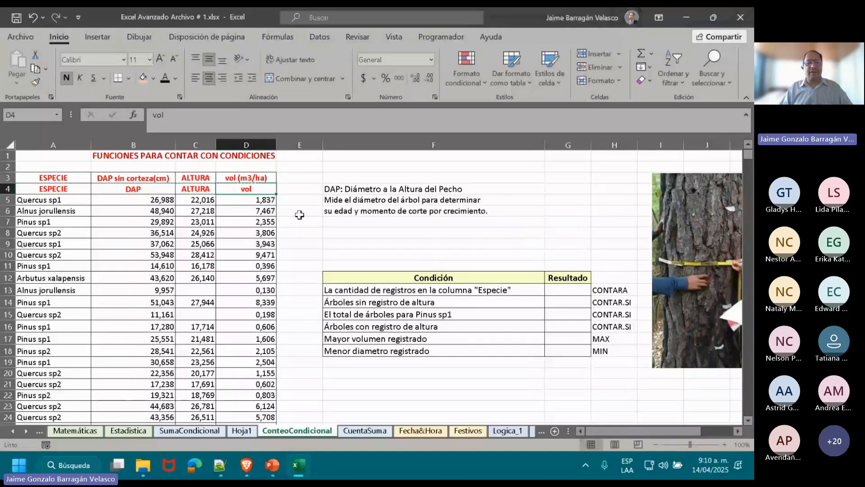
Format the range A4:D203 as a table with headers, using the light style with an orange header row.
left_click(60, 188)
key("shift+Right")
key("shift+Right")
key("shift+Right")
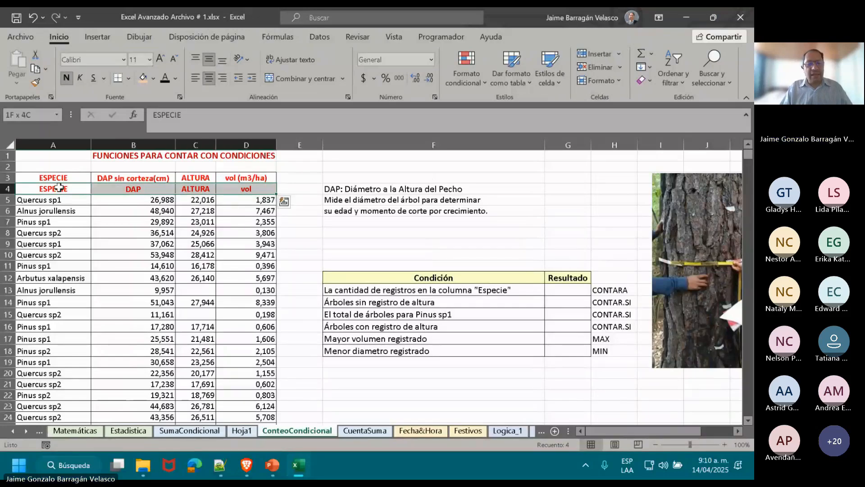
key("ctrl+shift+Down")
key("ctrl+shift+Down")
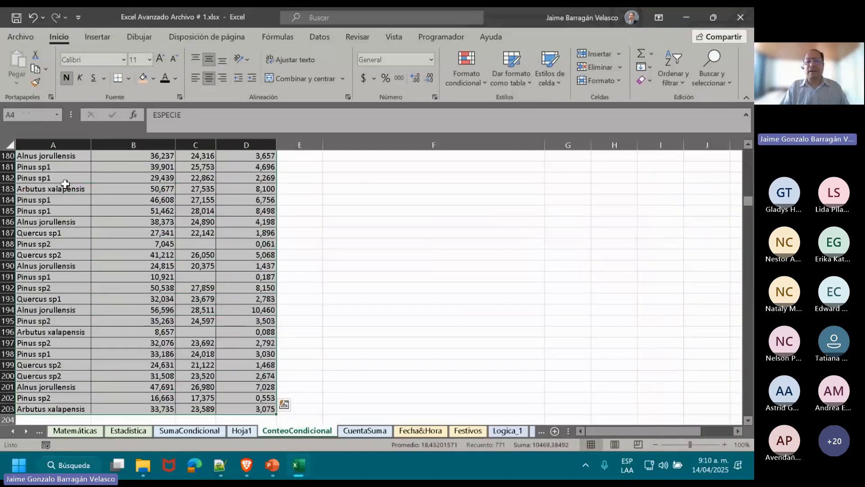
left_click(505, 90)
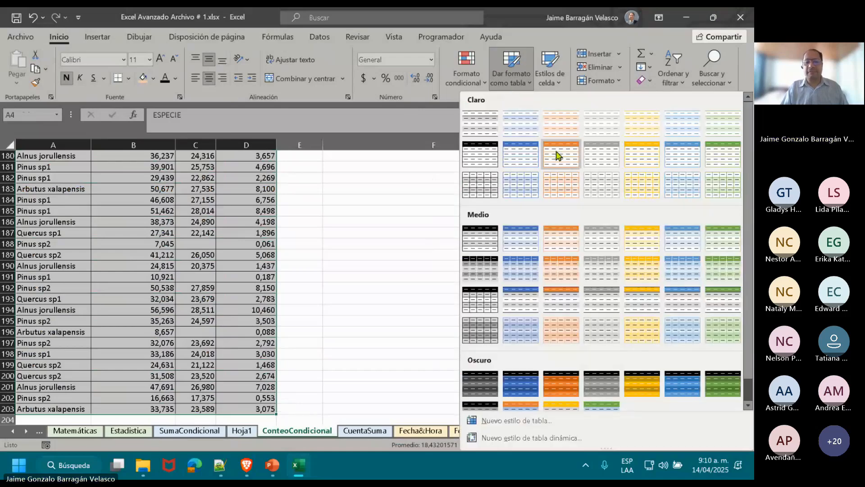
left_click(559, 156)
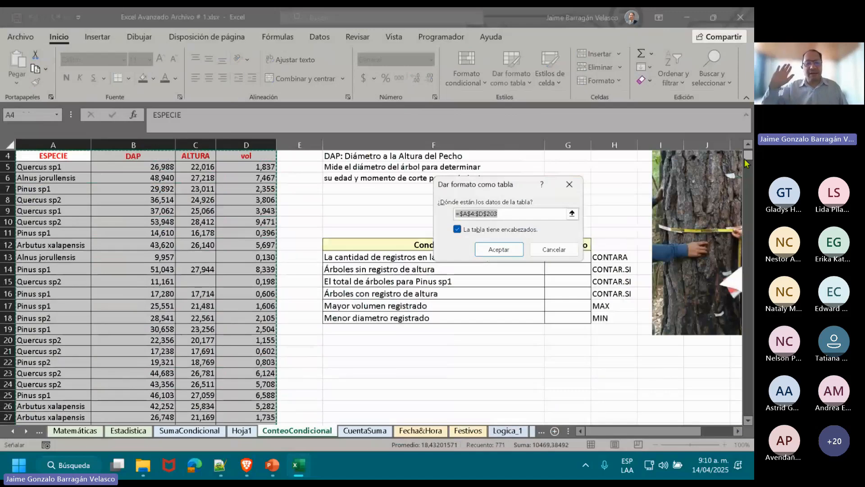
scroll(748, 158, "up", 1)
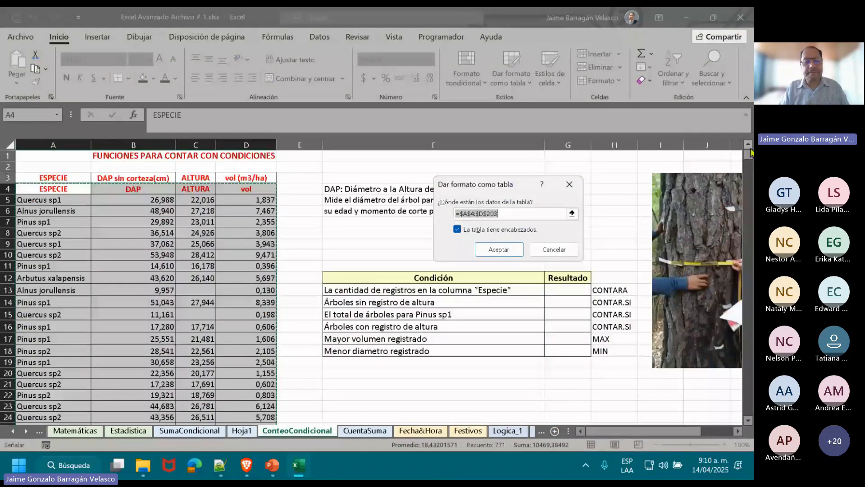
left_click(493, 247)
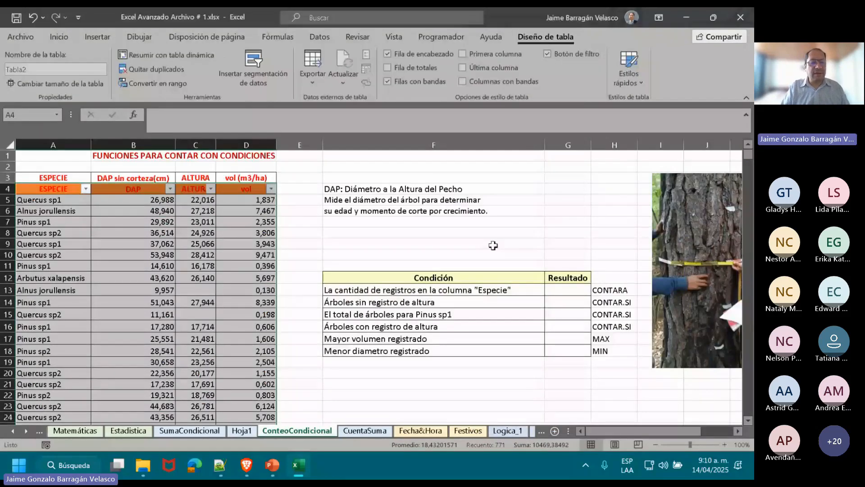
Give the table headings in A4:D4 black text and a light orange fill.
left_click(46, 188)
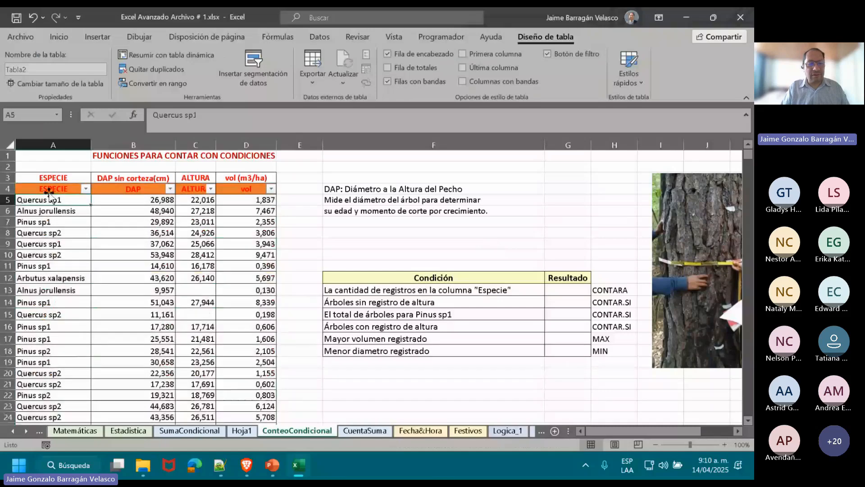
left_click_drag(47, 188, 246, 188)
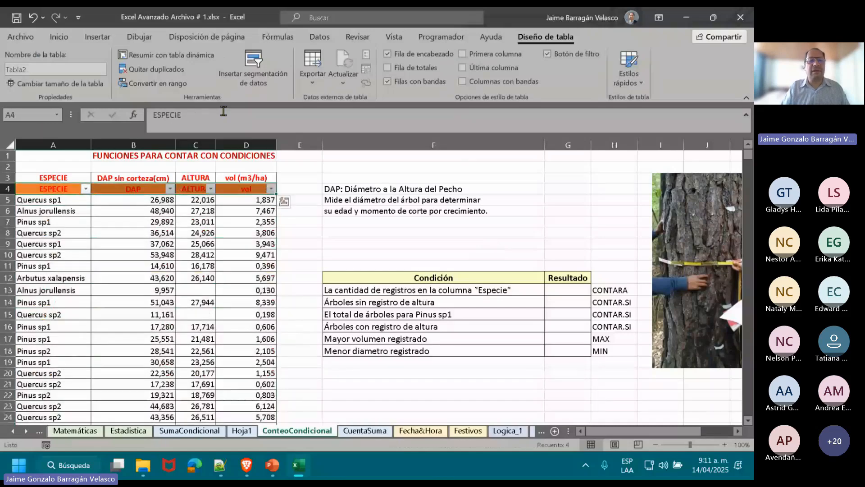
left_click(59, 36)
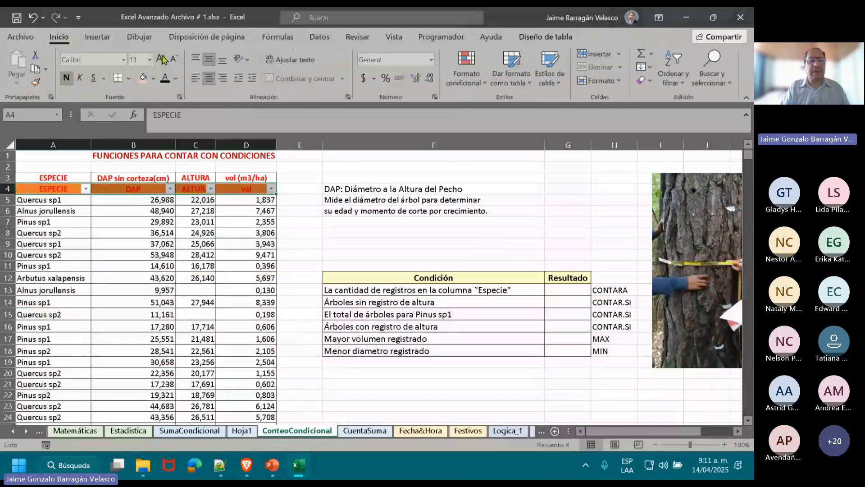
left_click(164, 79)
left_click(153, 78)
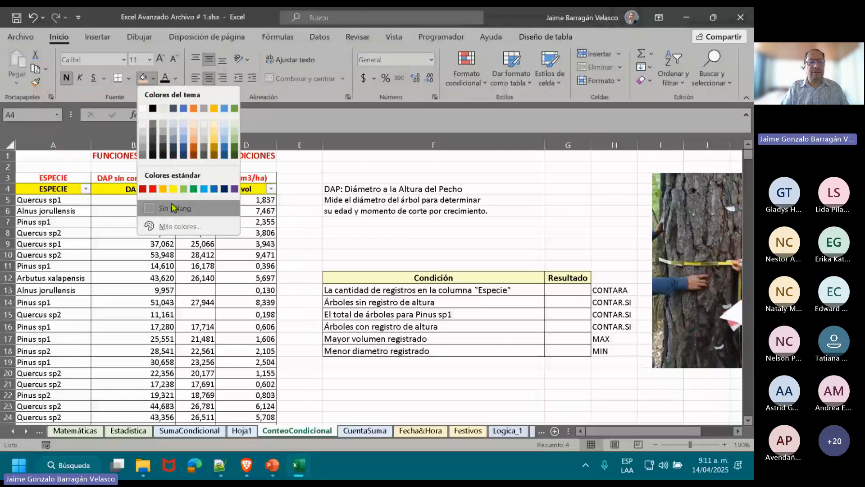
left_click(192, 139)
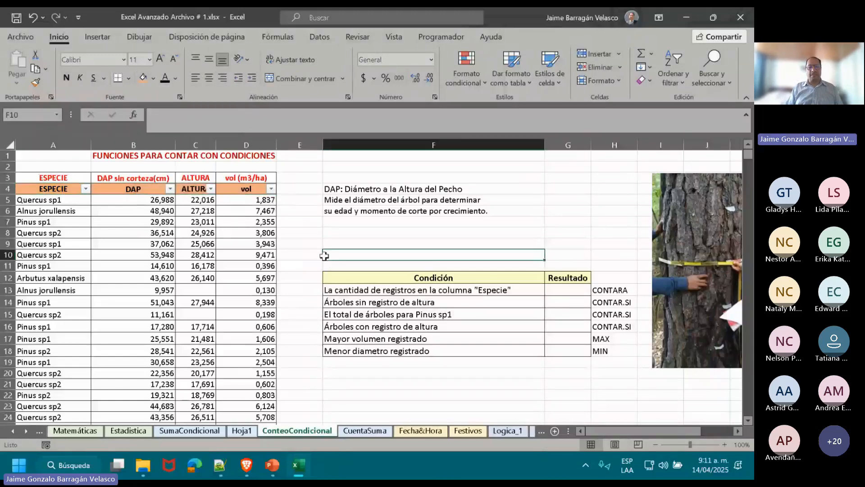
Name the tree data table arboles.
left_click(191, 275)
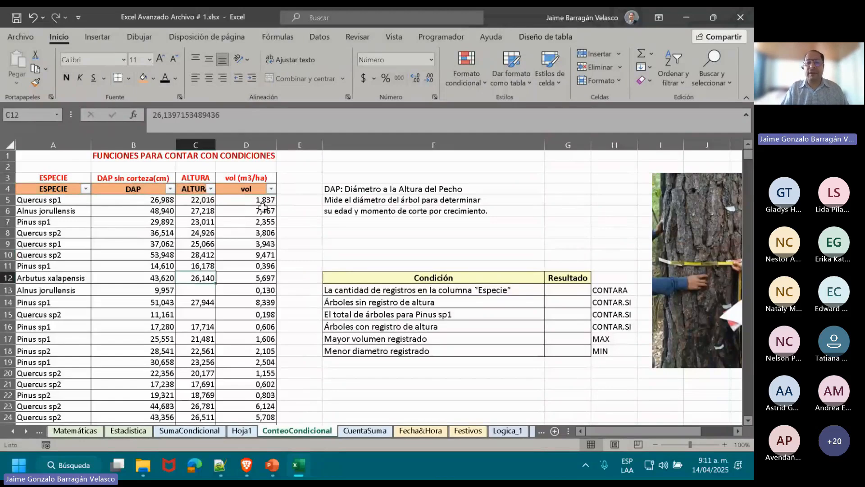
left_click(546, 37)
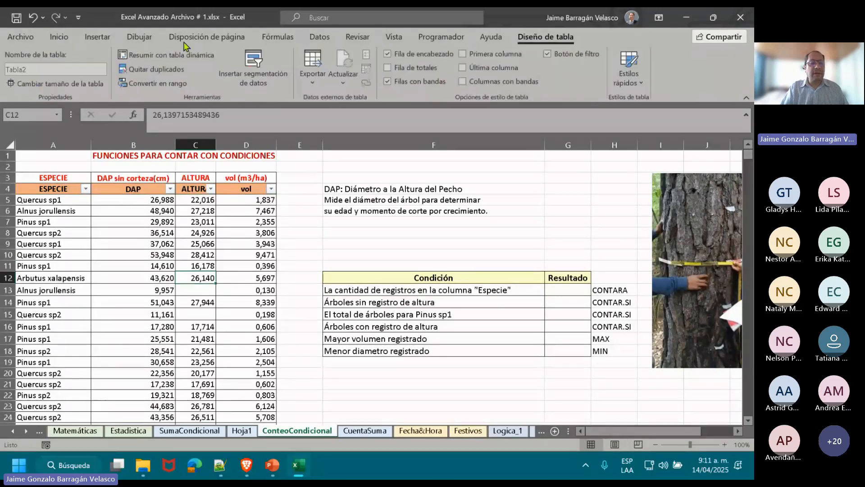
left_click(53, 68)
type("arboles")
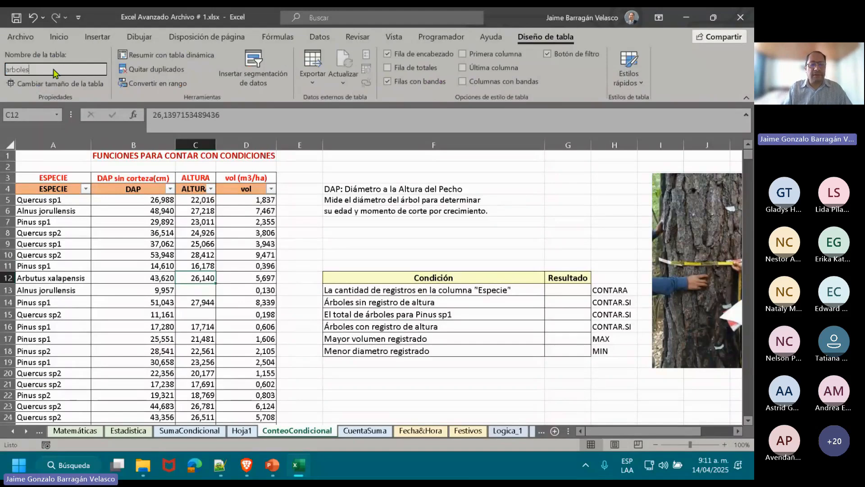
key("Return")
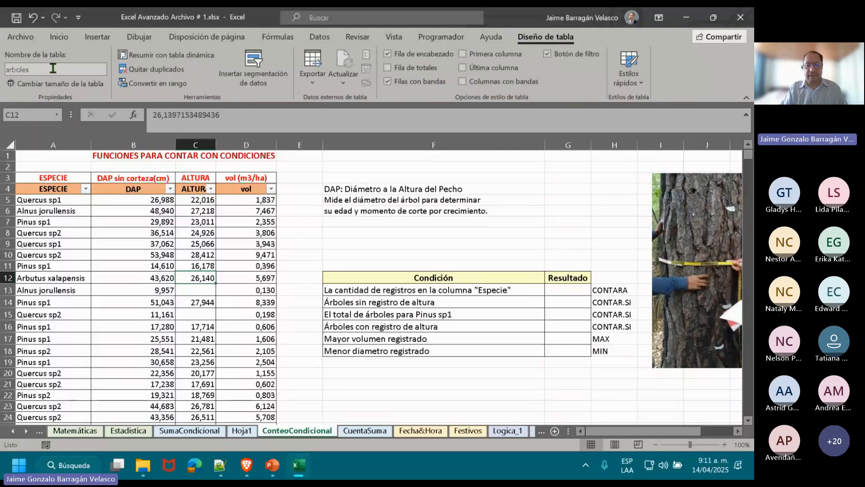
left_click(265, 264)
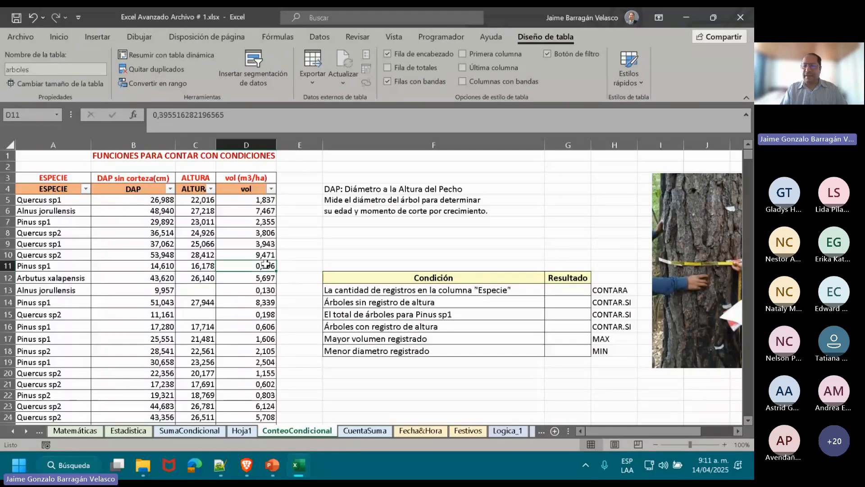
Count the species records in G13 with the formula =CONTARA(arboles[ESPECIE]).
left_click(567, 290)
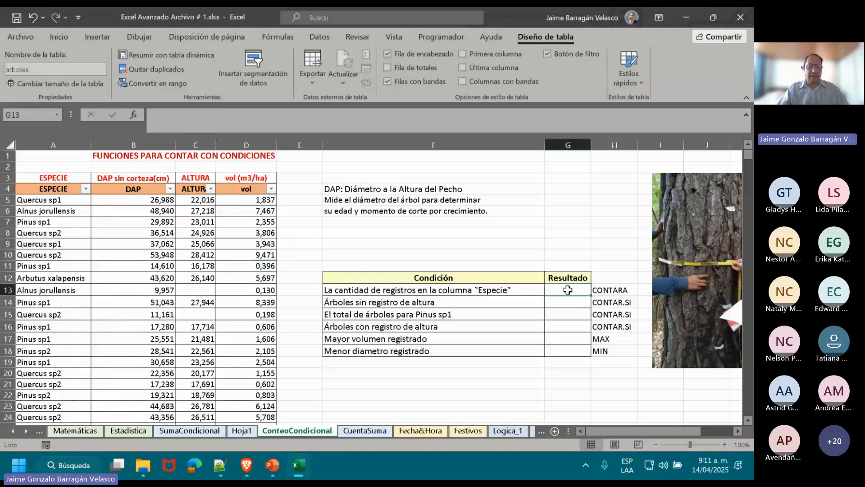
type("=")
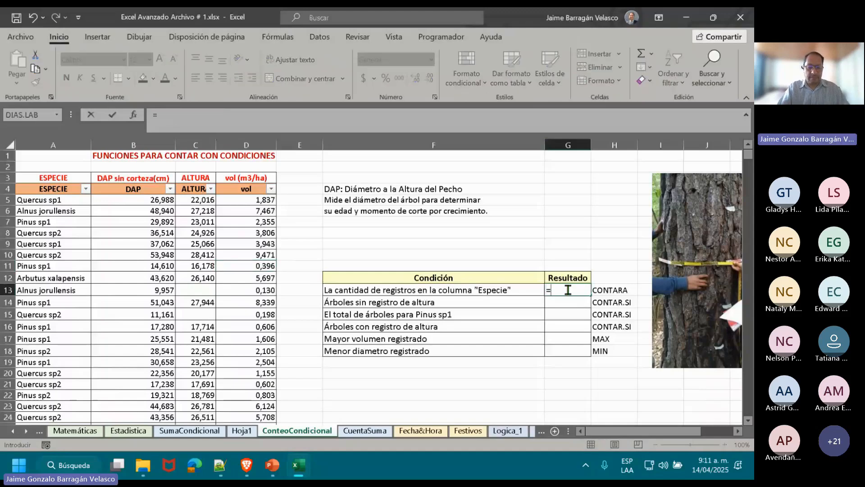
type("CON")
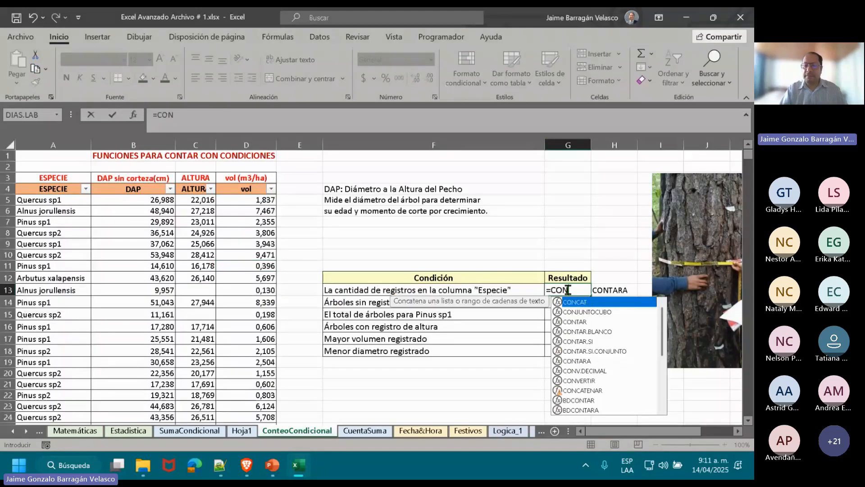
type("TA")
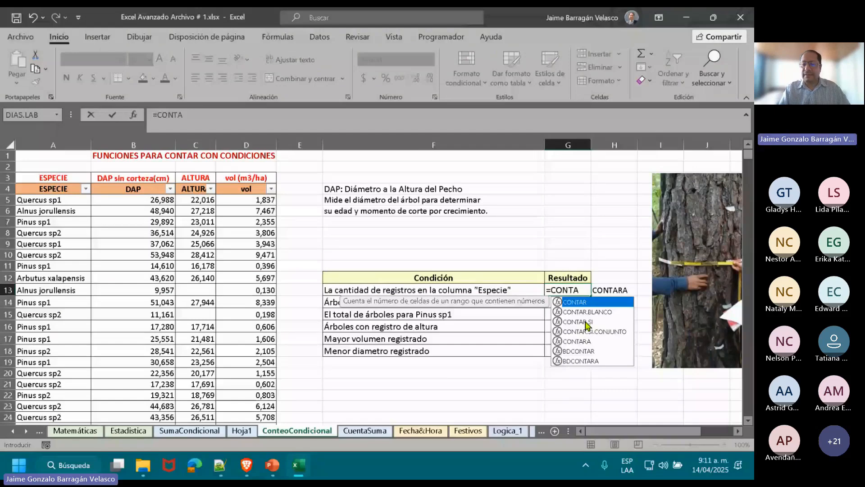
type("RA(A")
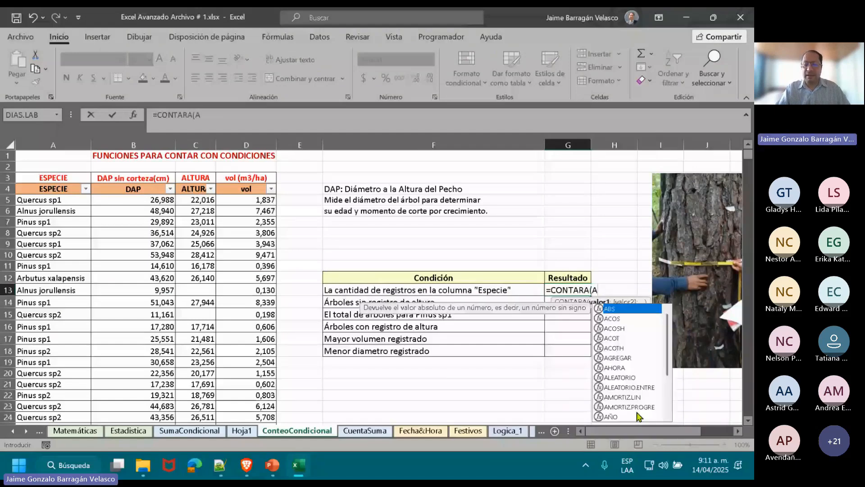
type("RB")
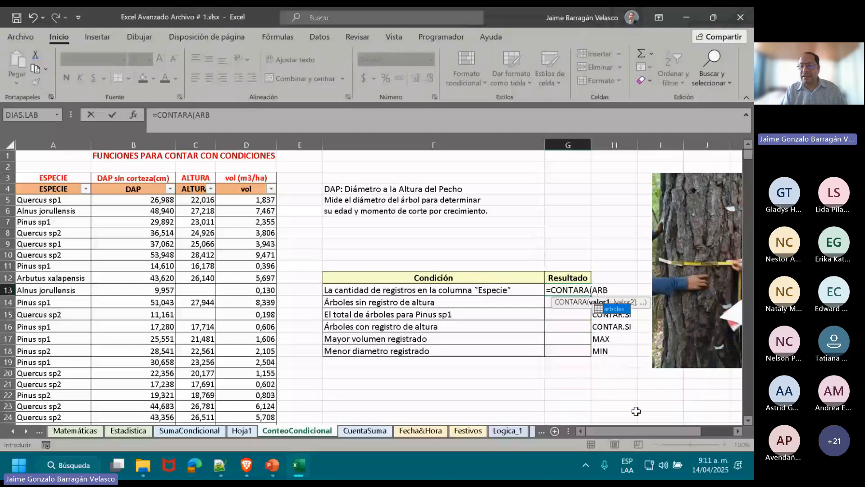
double_click(618, 309)
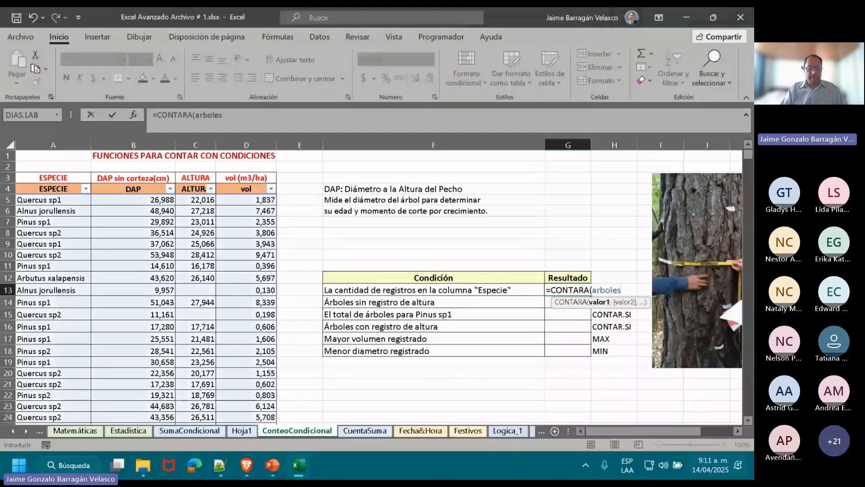
type("[")
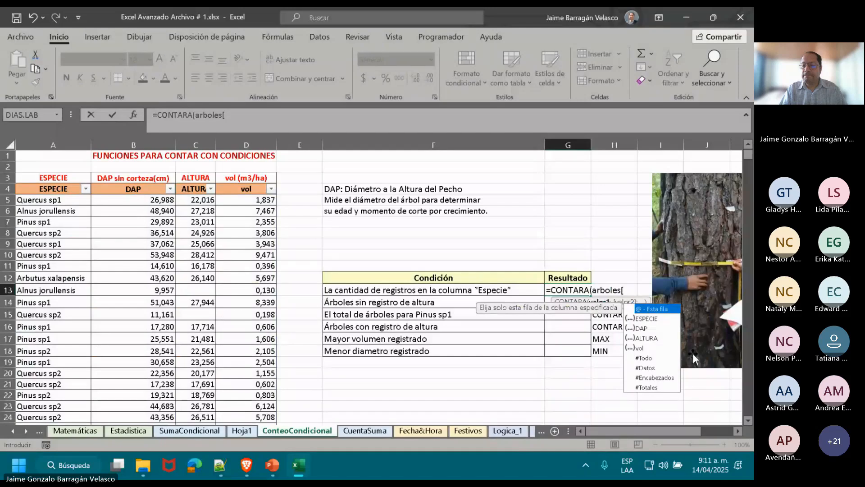
left_click(655, 319)
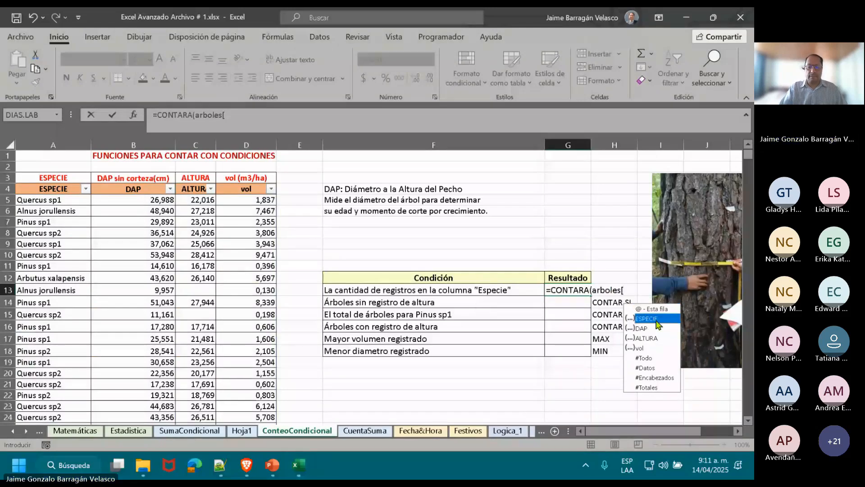
double_click(656, 318)
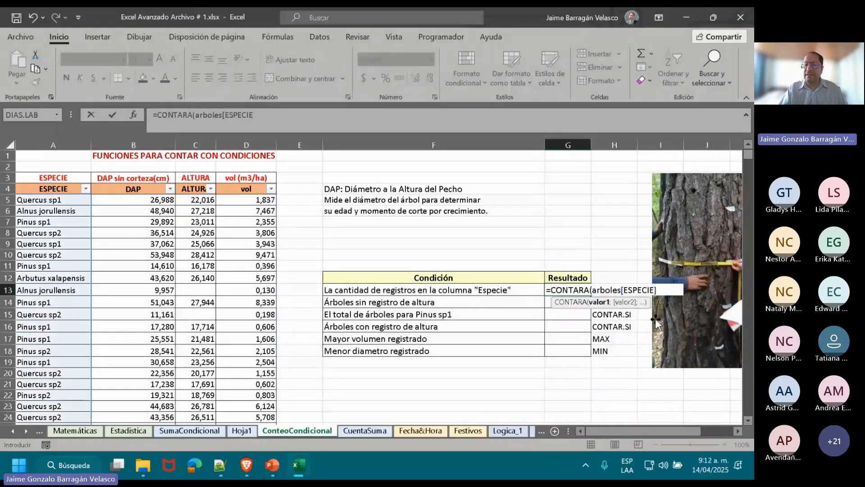
type("])")
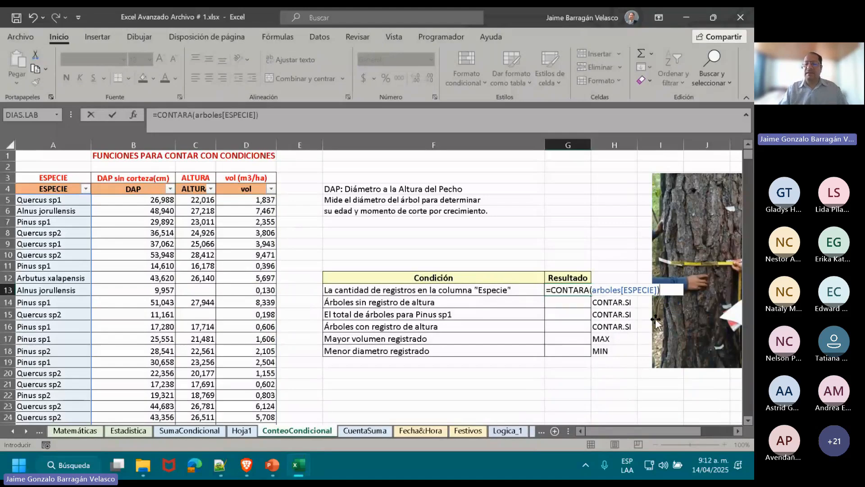
key("Return")
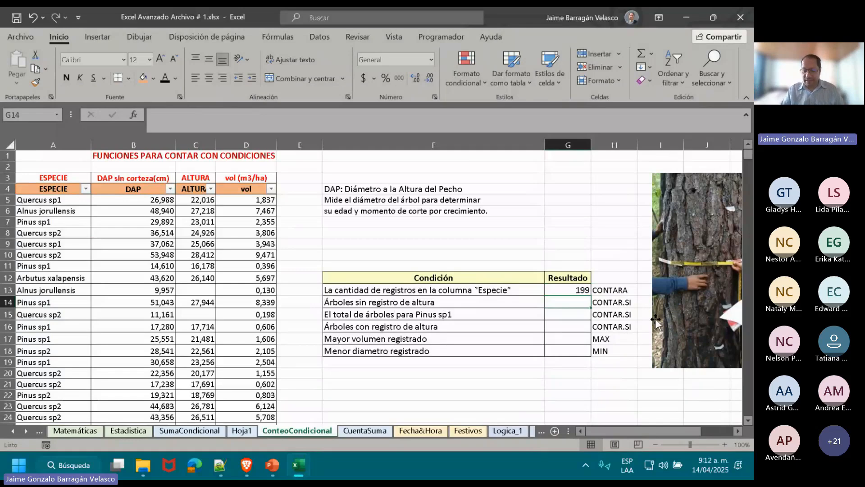
Try replacing the G13 formula with =CONTARA(arboles[[#Todo];[ESPECIE]]) by picking the whole column, and undo the entry.
key("Up")
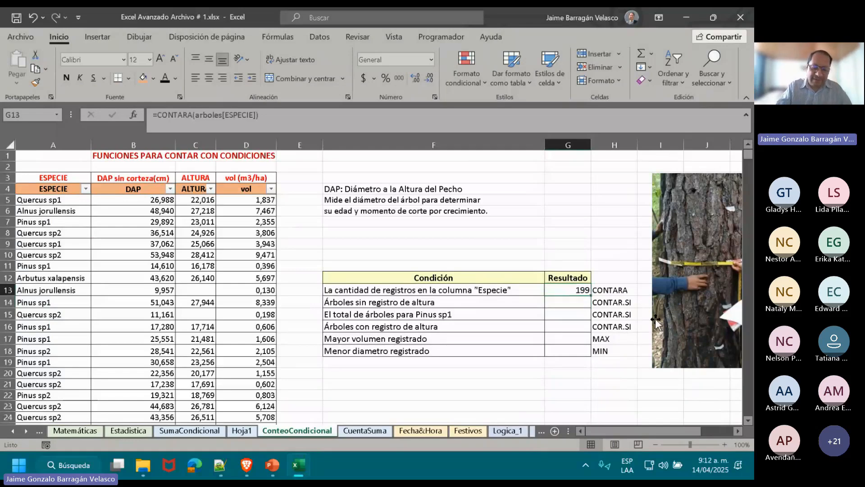
type("=CONTA")
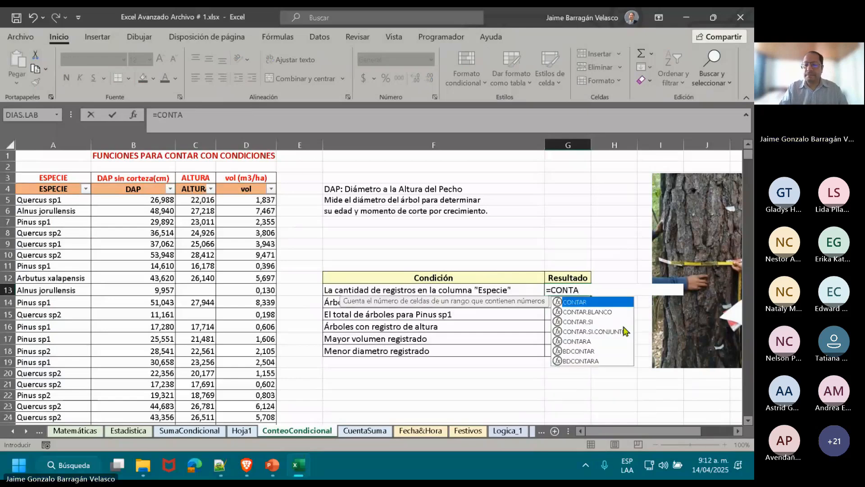
double_click(608, 341)
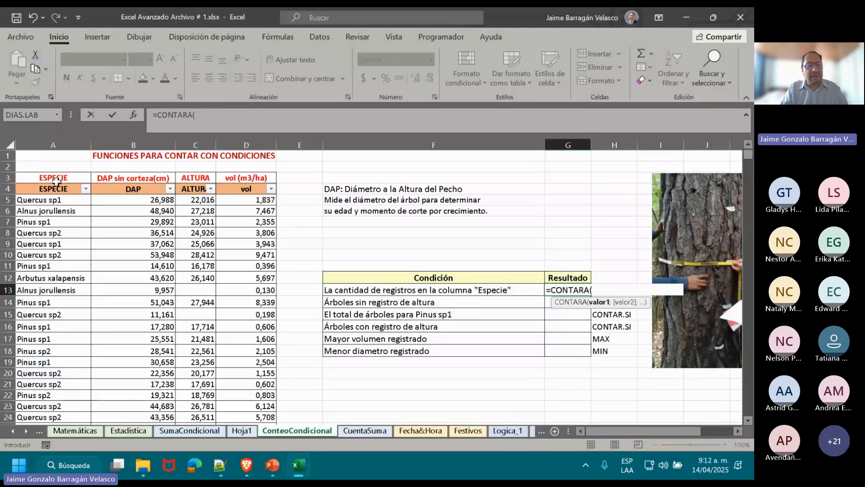
left_click(57, 183)
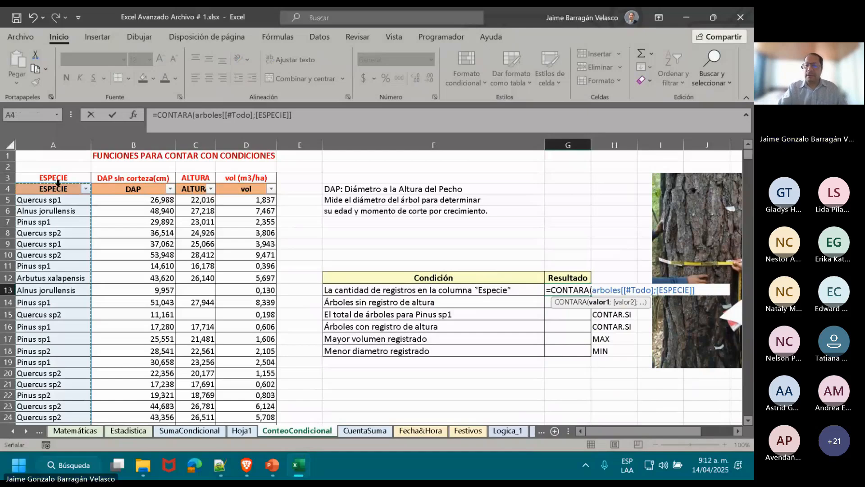
type(")")
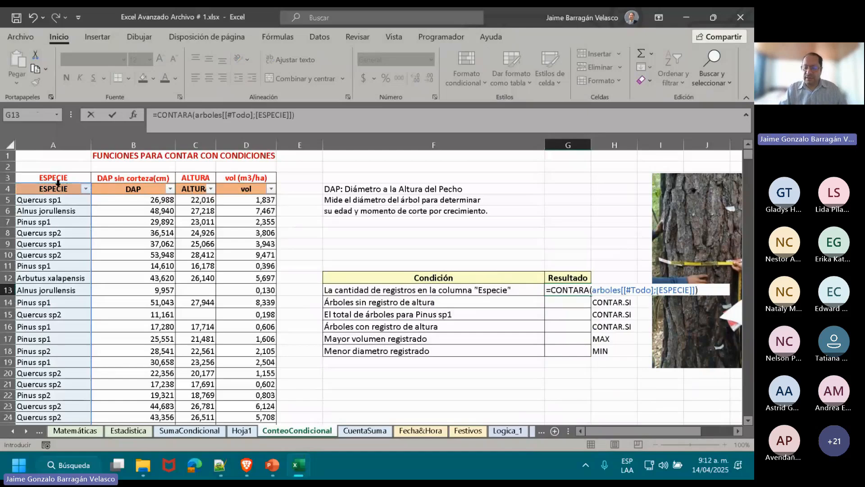
key("Return")
key("ctrl+z")
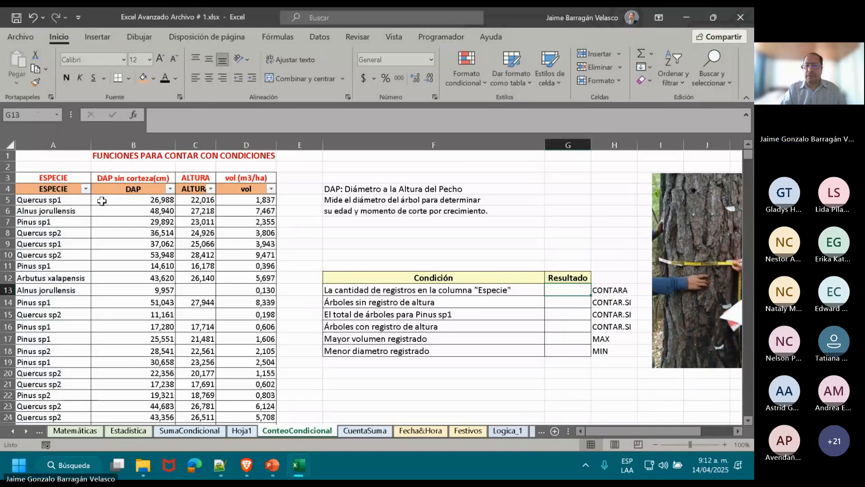
Insert a blank row at row 4, between the original red headings and the table's header row.
right_click(8, 189)
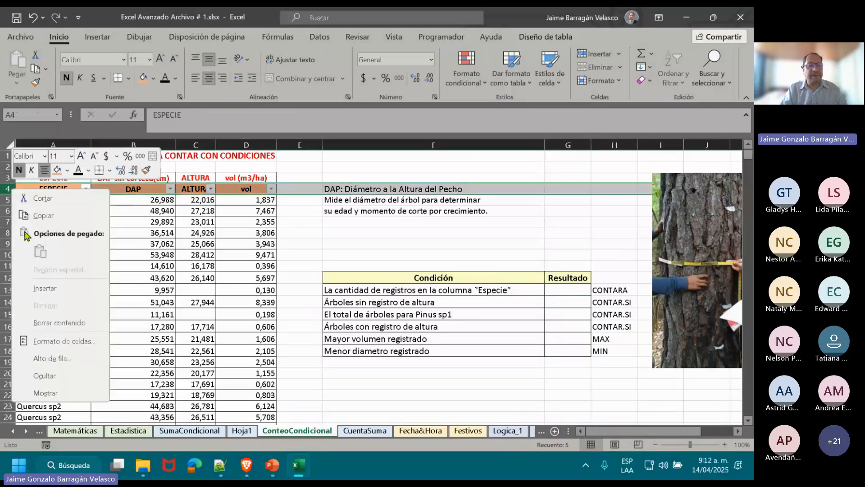
left_click(45, 288)
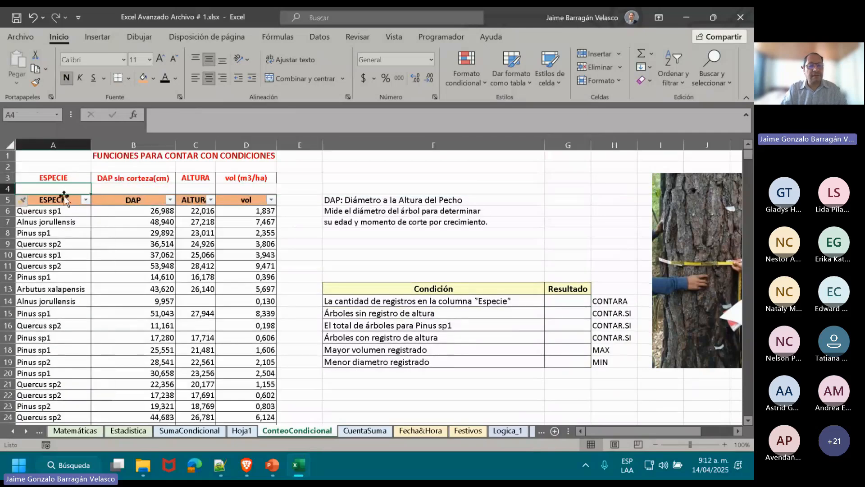
left_click(59, 209)
Count the species records in G14 with =CONTARA(arboles[ESPECIE]), picking the ESPECIE column directly from the table.
left_click(569, 299)
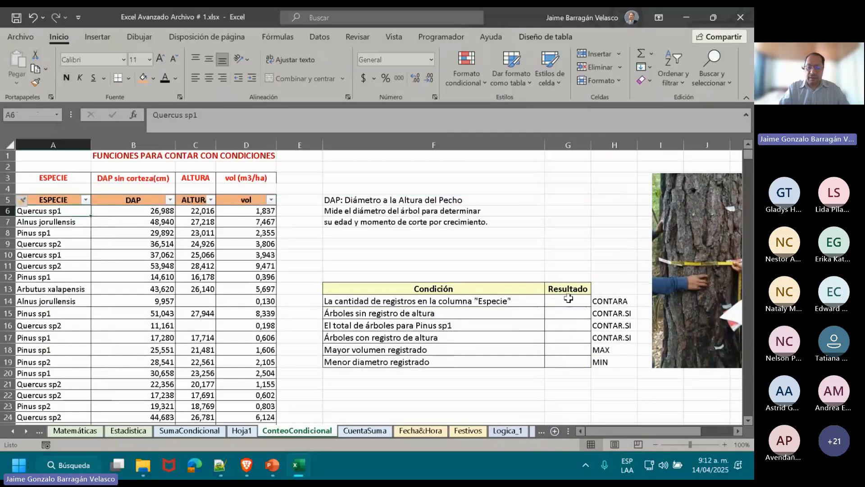
type("=CO")
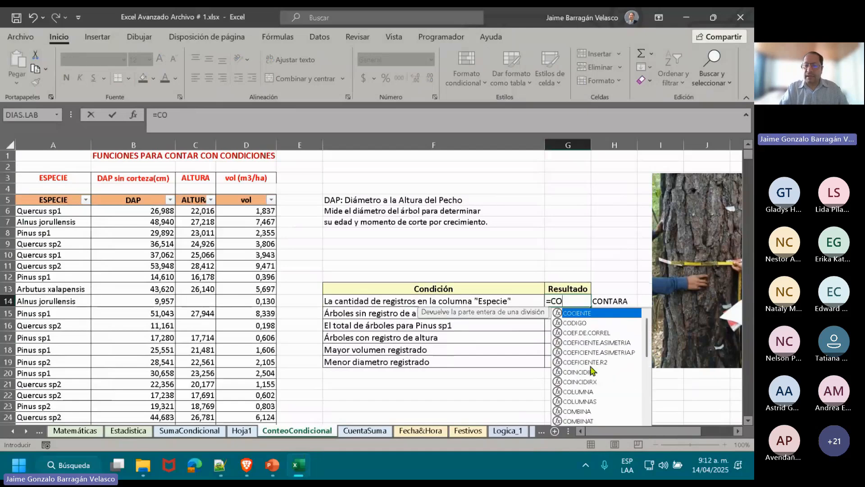
type("NT")
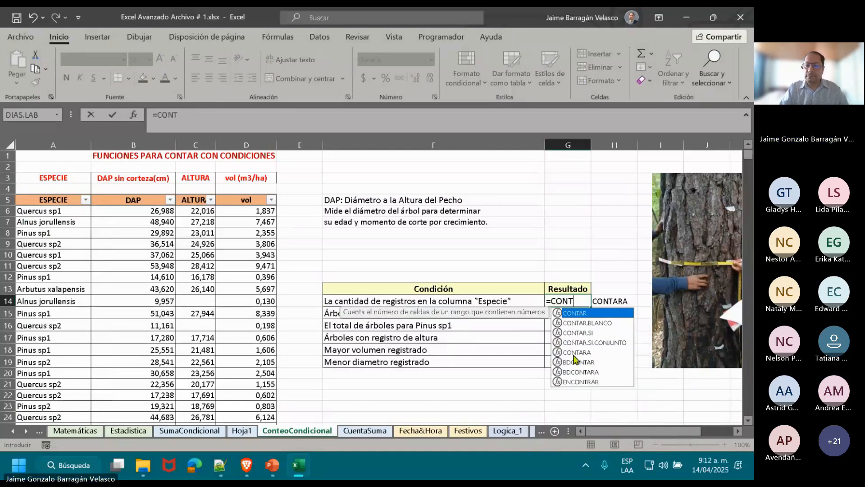
double_click(573, 354)
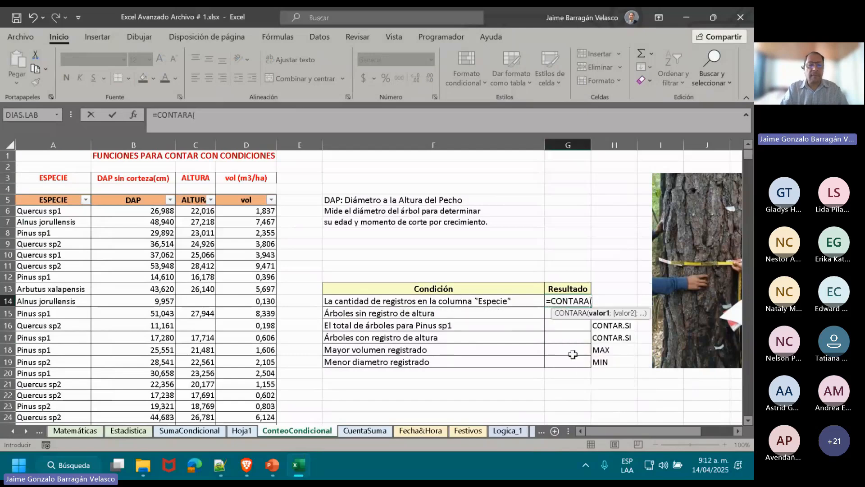
left_click(50, 192)
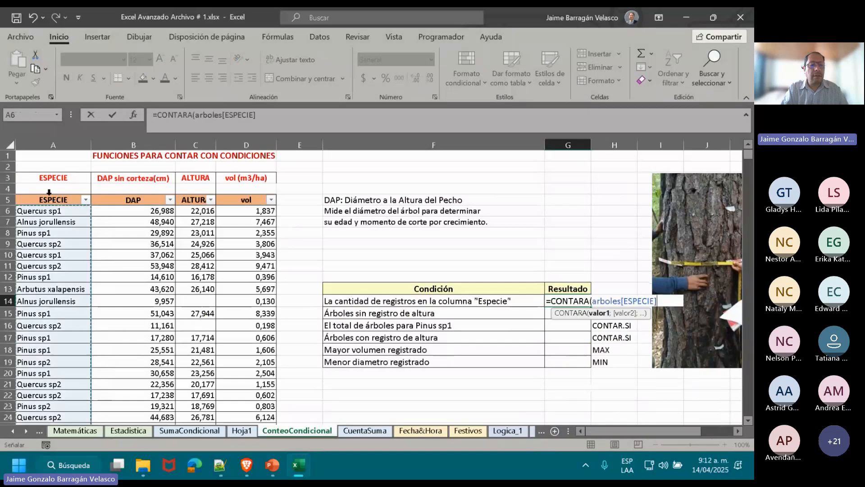
type(")")
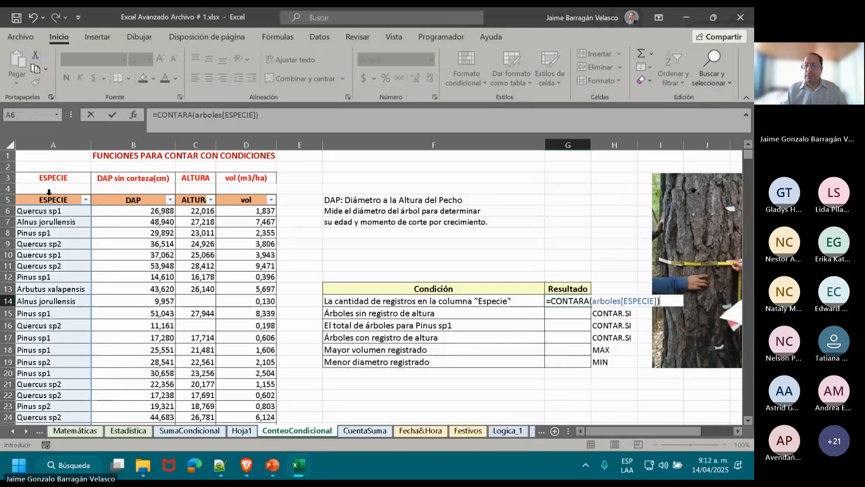
key("Return")
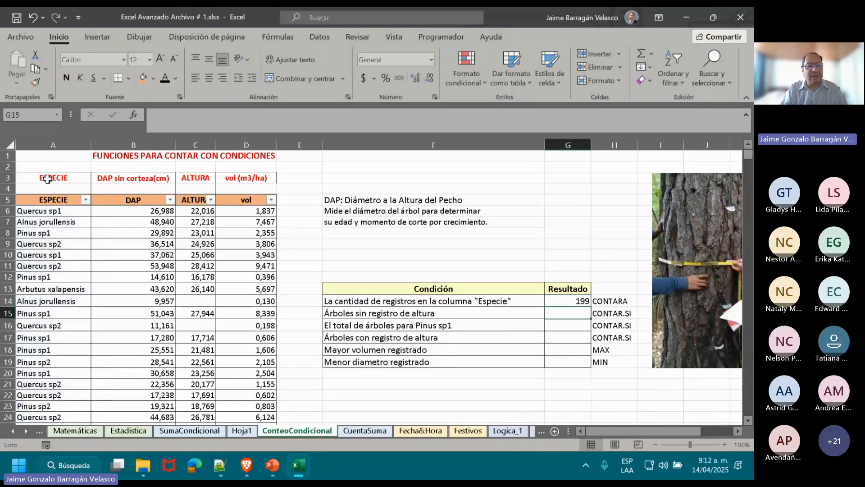
Apply borders to the original red headings in A3:D3.
left_click(47, 179)
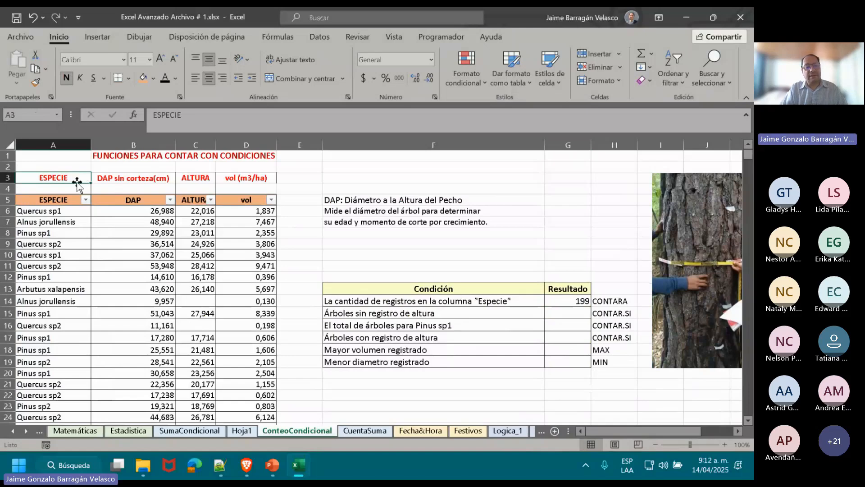
left_click_drag(61, 180, 229, 177)
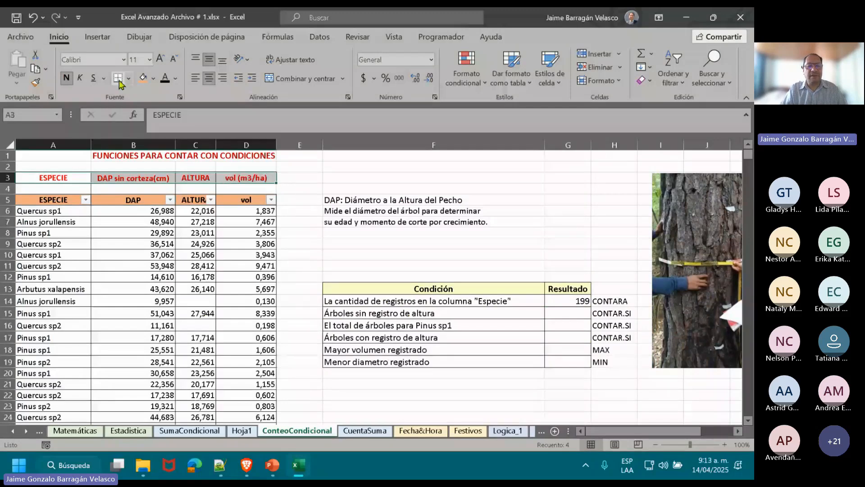
left_click(59, 189)
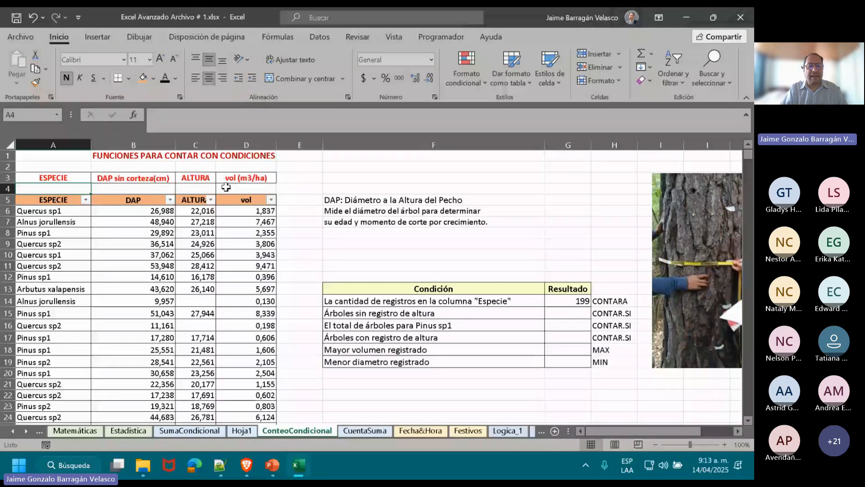
Count the trees without a height record in G15 with =CONTAR.SI(arboles[ALTURA];""), picking the ALTURA column directly from the table.
left_click(292, 179)
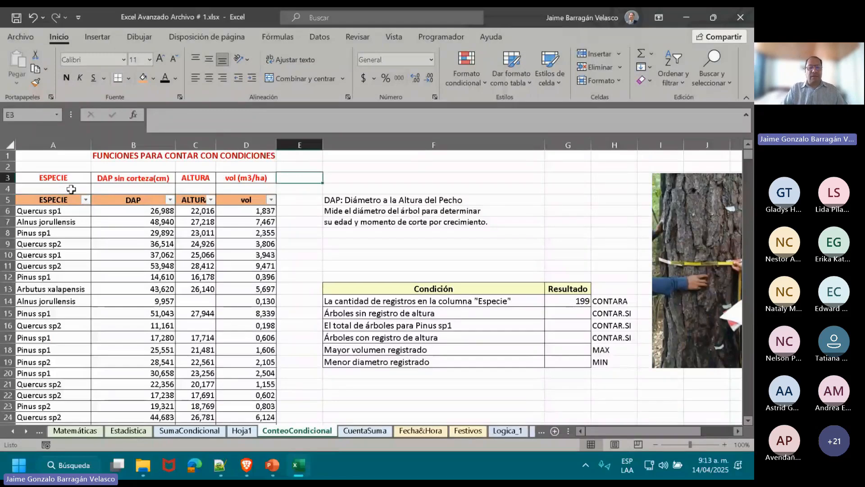
left_click(203, 301)
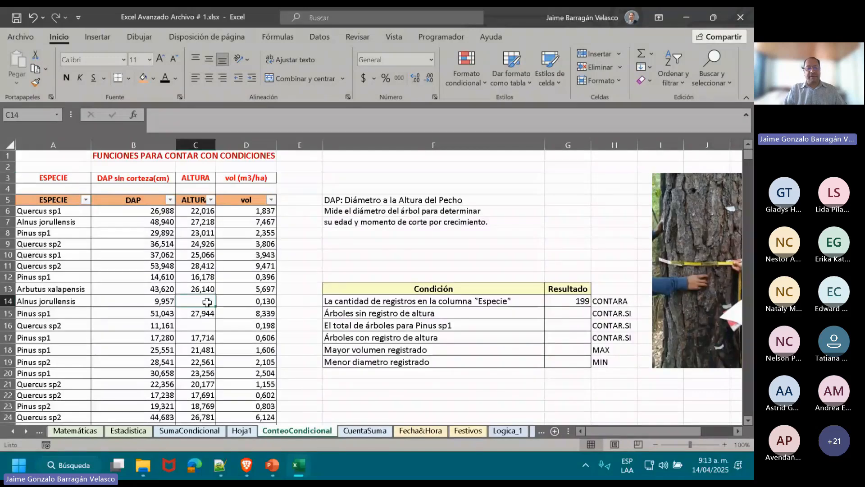
left_click(203, 327)
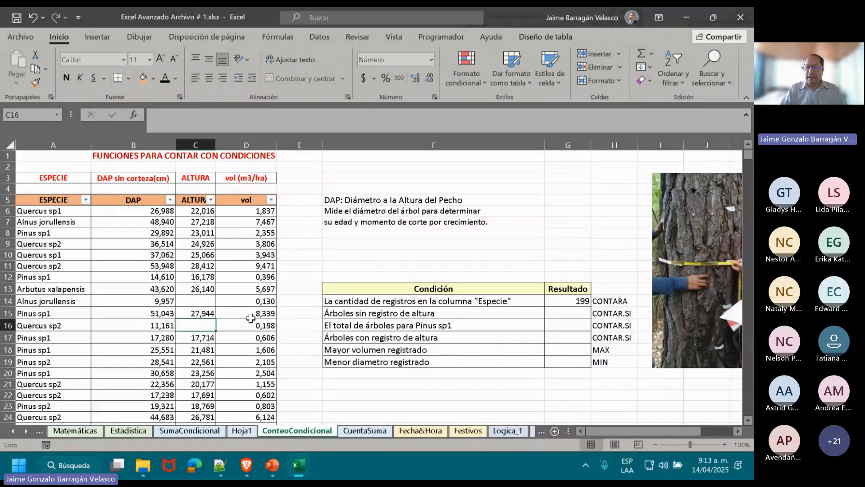
left_click(582, 313)
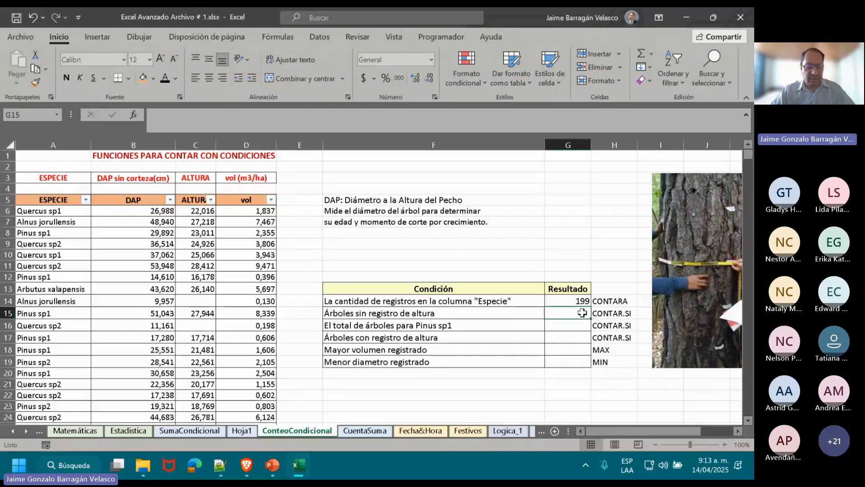
type("=")
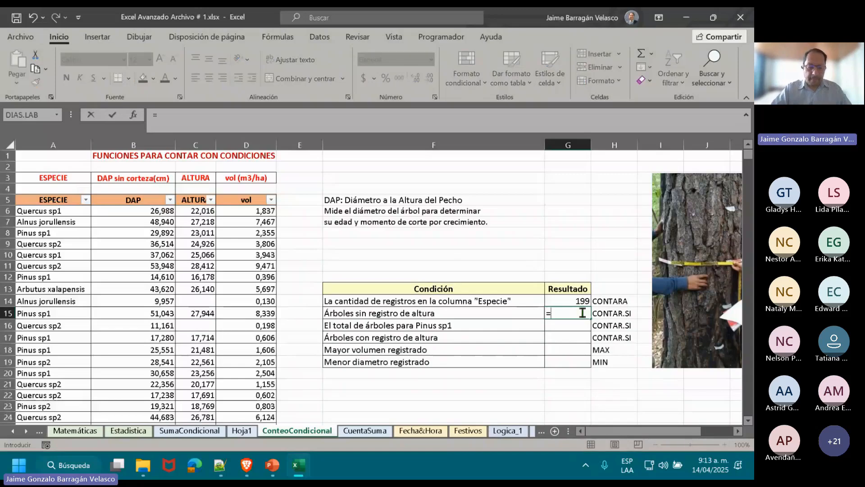
type("CO")
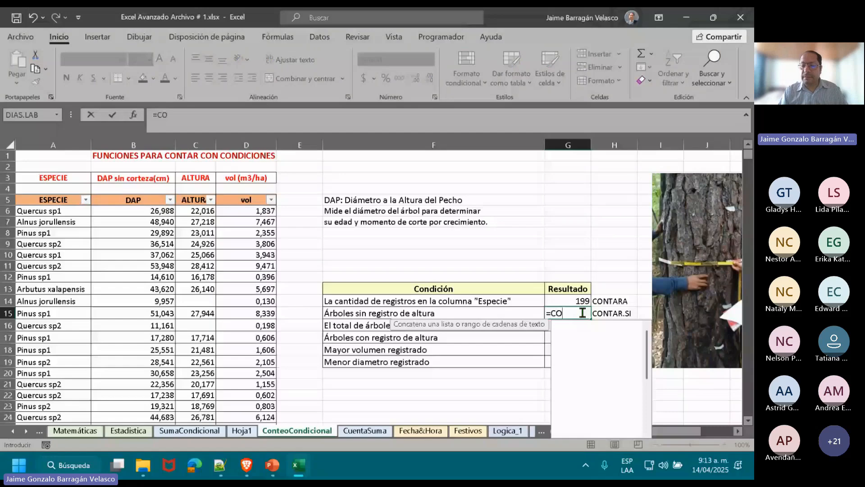
type("NT")
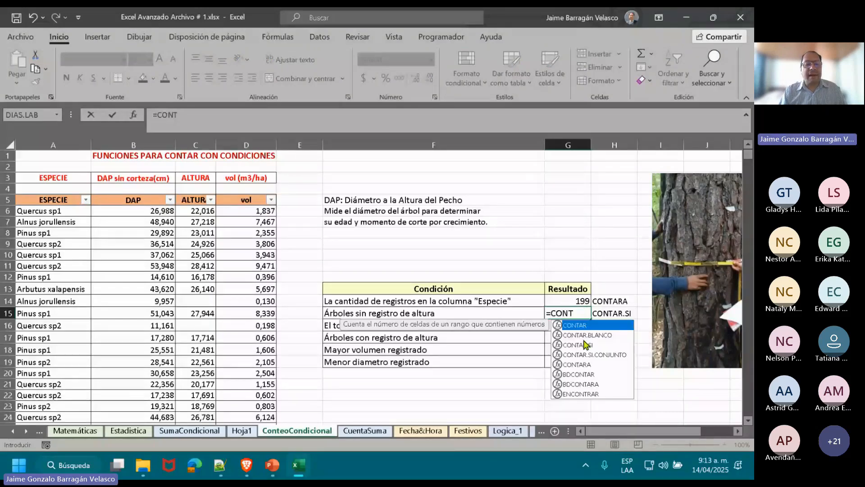
double_click(584, 344)
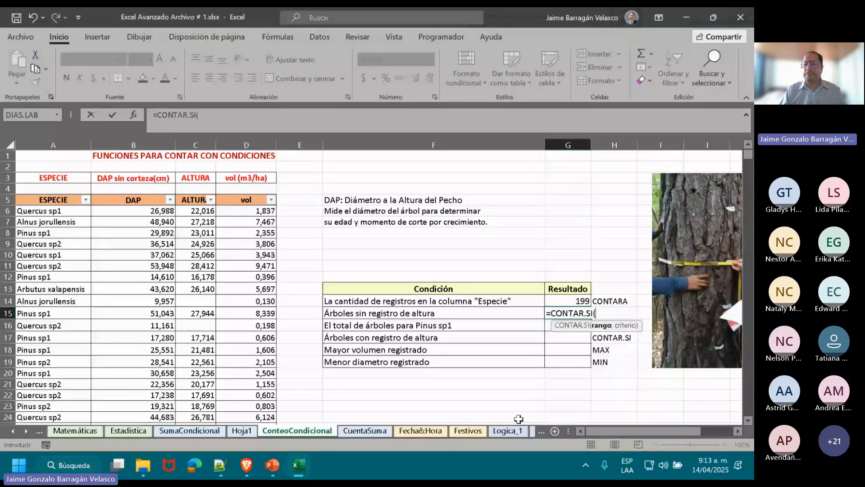
left_click(192, 195)
type(";")
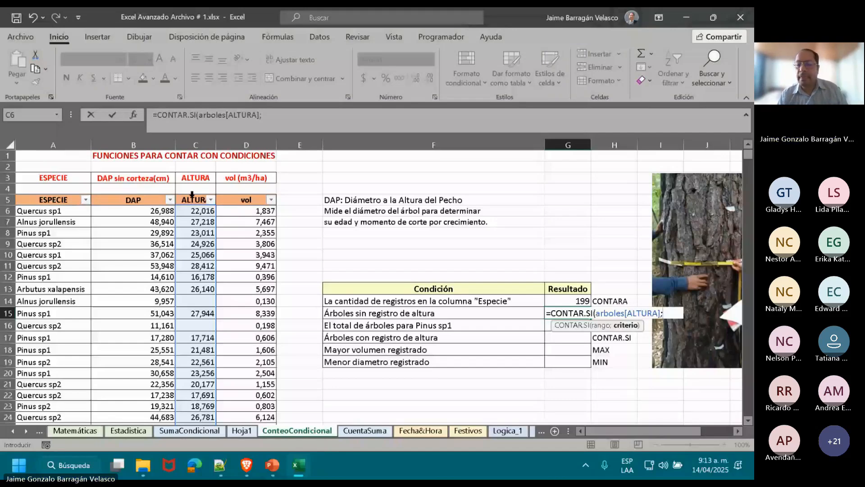
key("alt+Tab")
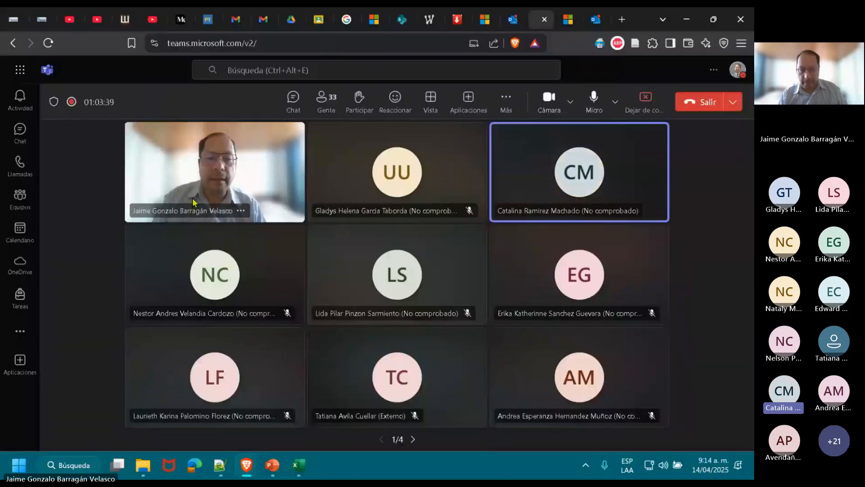
key("alt+Tab")
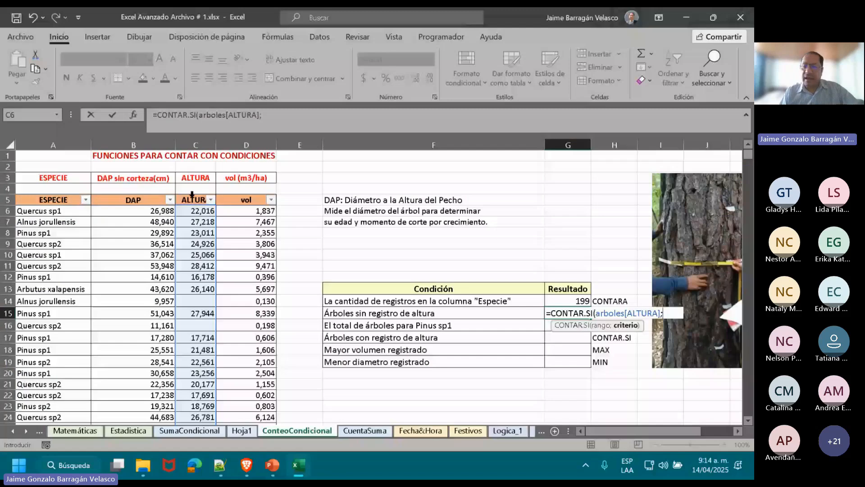
type("\"\"")
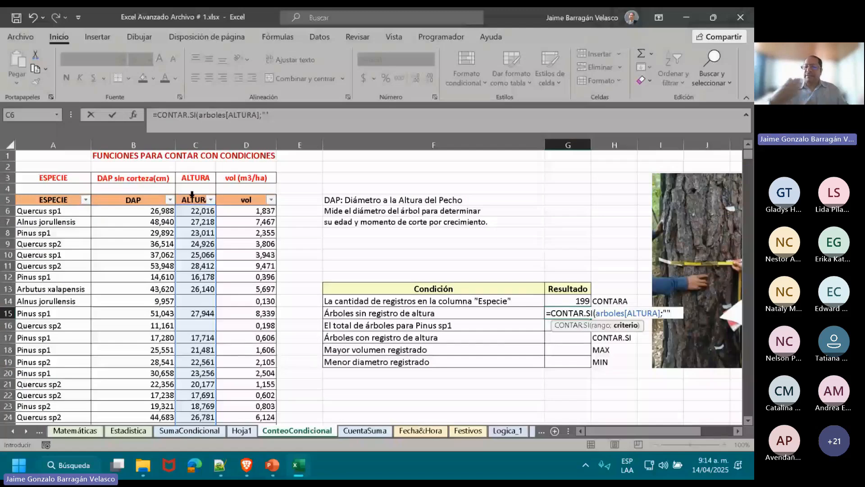
type(")")
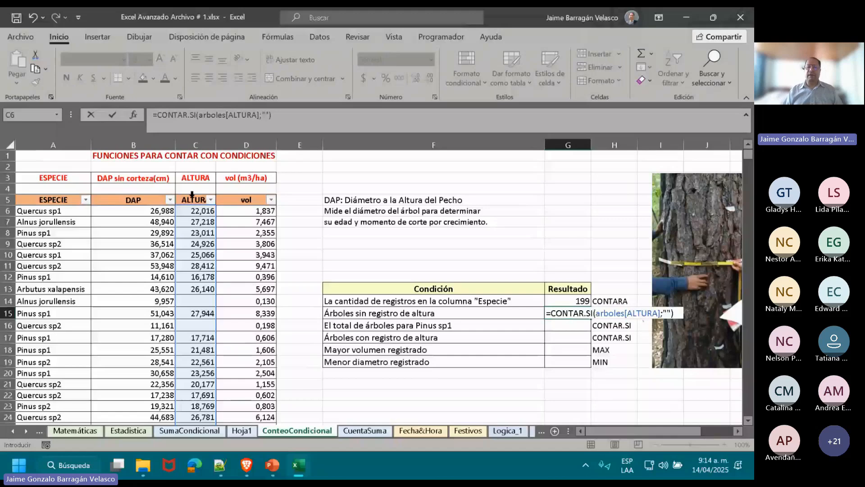
key("Return")
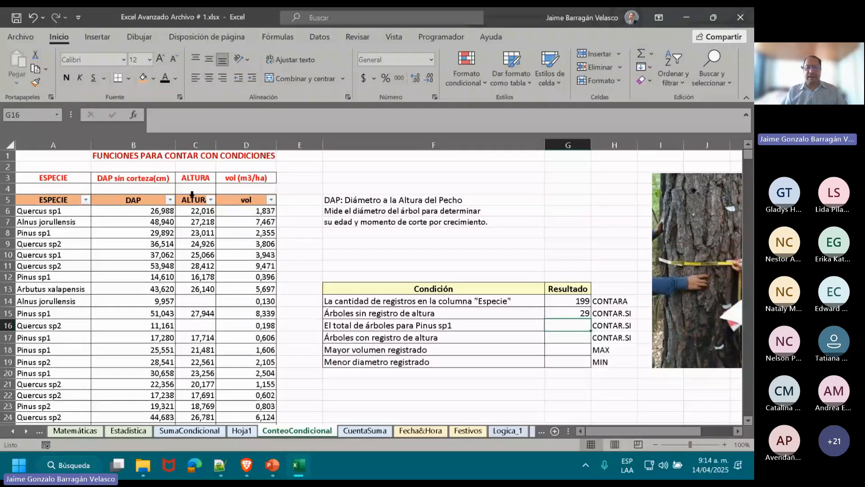
Copy the species name Pinus sp1 from the condition text in F16, leaving the cell as it is.
left_click(364, 335)
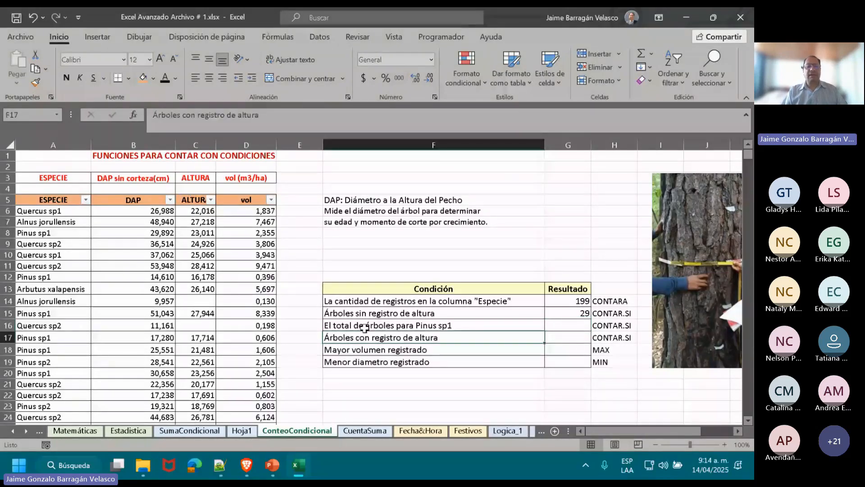
left_click(364, 326)
left_click_drag(258, 115, 298, 114)
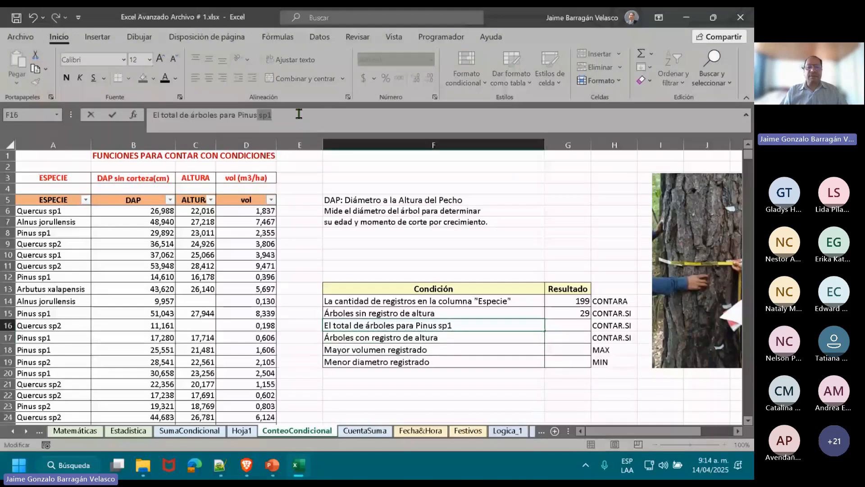
key("shift+Left")
key("shift+Left")
key("shift+Left")
key("shift+Left")
key("shift+Left")
key("shift+Left")
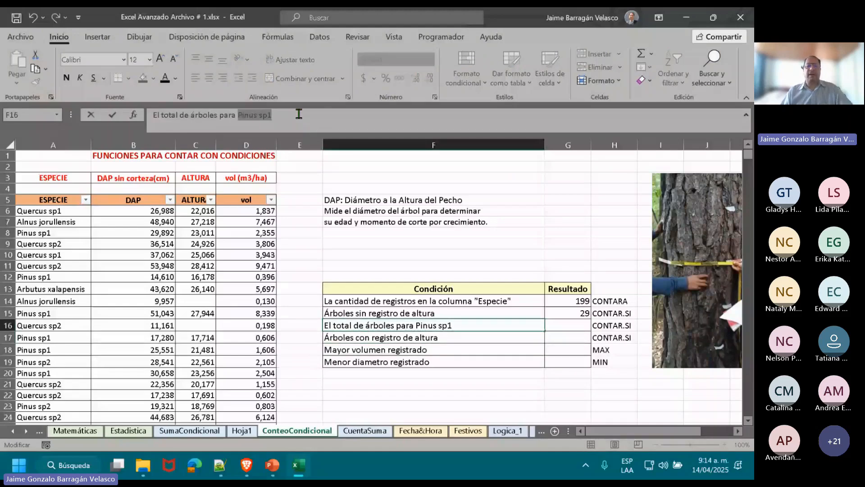
key("Escape")
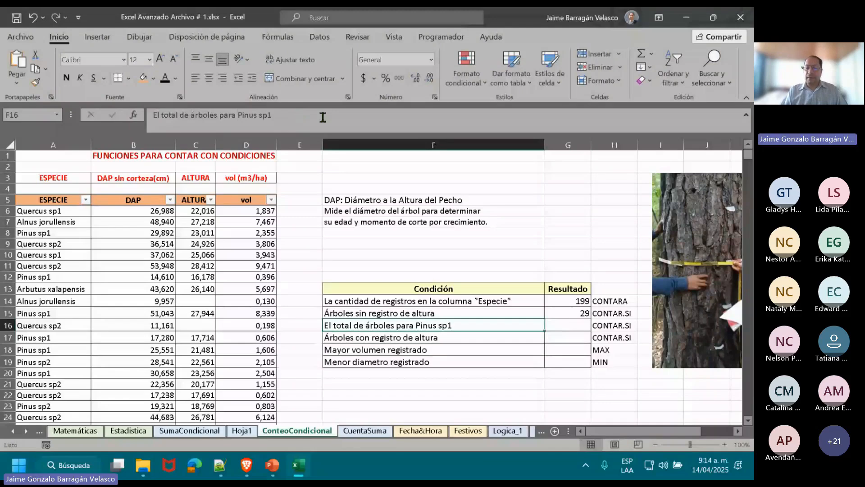
Count the Pinus sp1 trees in G16 with =CONTAR.SI(arboles[ESPECIE];"Pinus sp1"), picking the ESPECIE column from the table.
left_click(583, 321)
type("=CON")
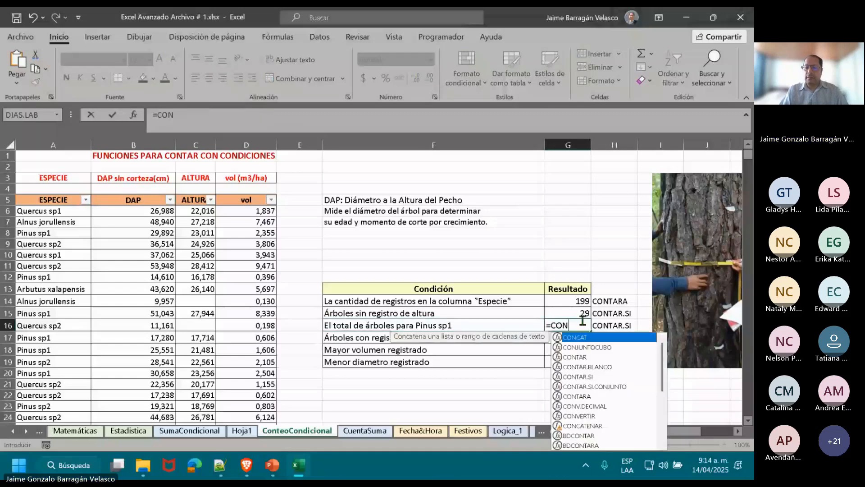
double_click(580, 376)
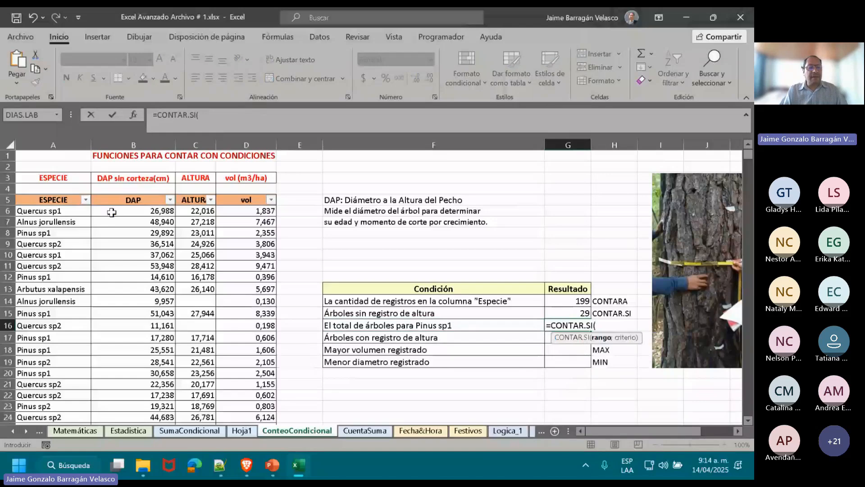
left_click(57, 194)
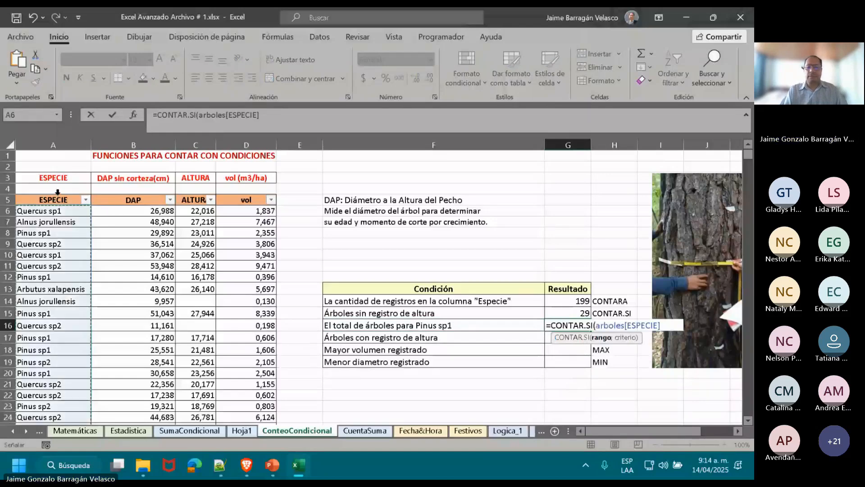
type(";")
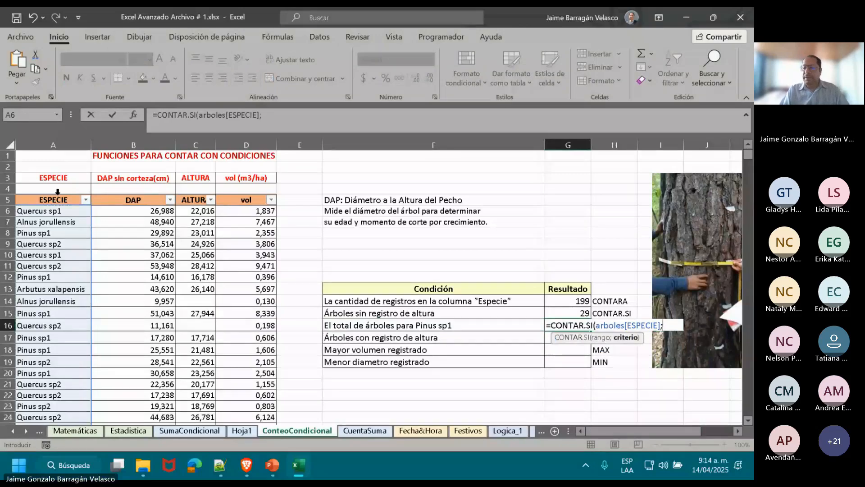
type("\"Pinus sp1")
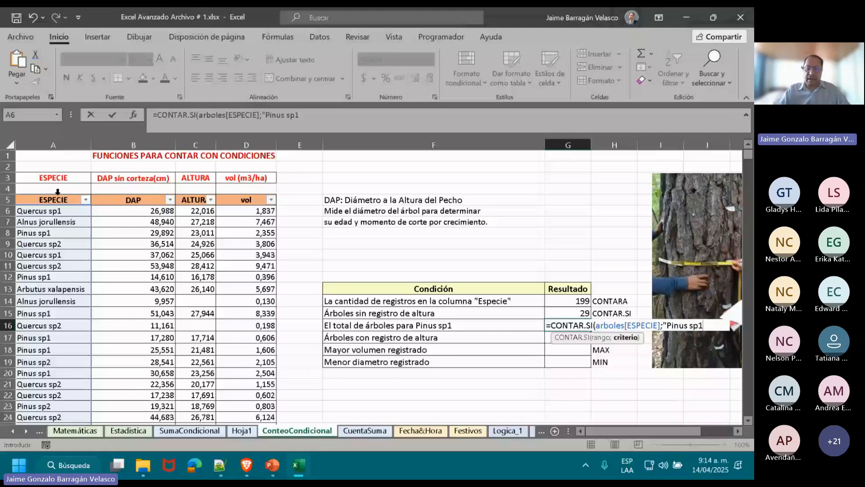
type("\"")
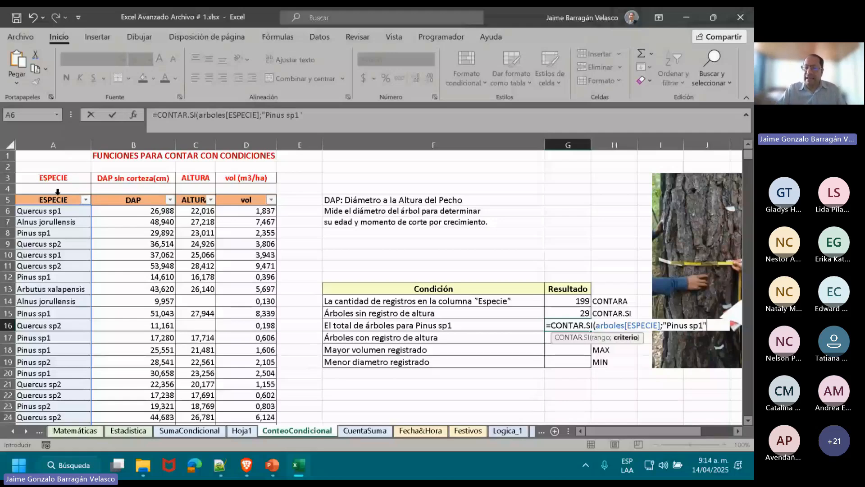
type(")")
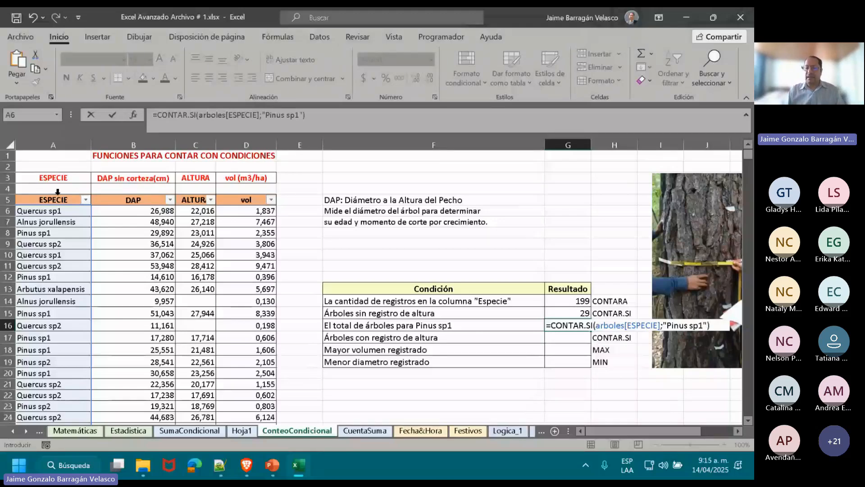
key("Return")
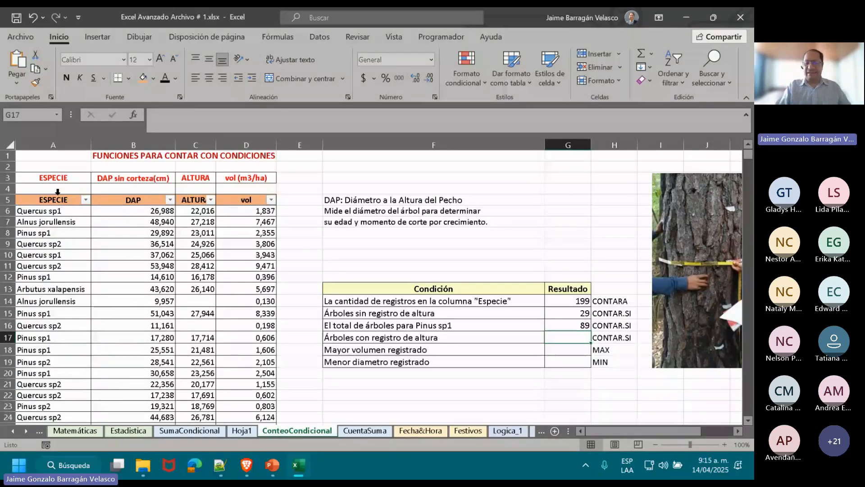
Try calculating the trees with a height record in G17 by subtracting G15 from G14, and undo the entry.
type("=")
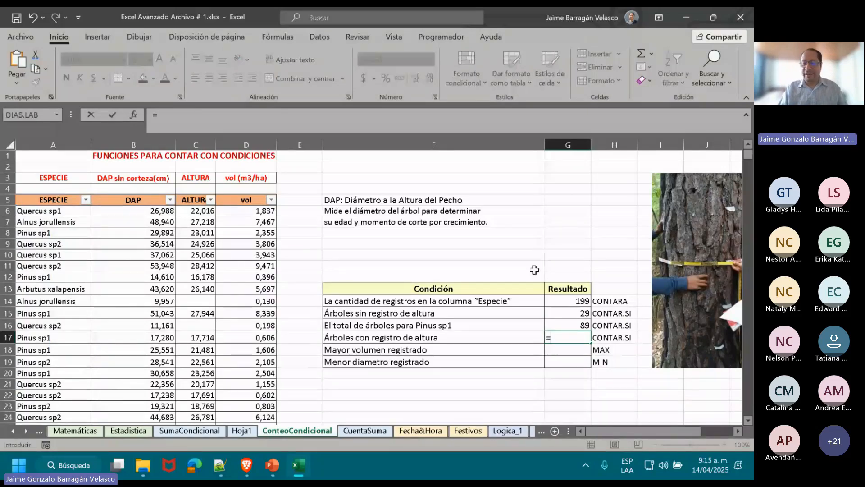
left_click(571, 305)
type("-")
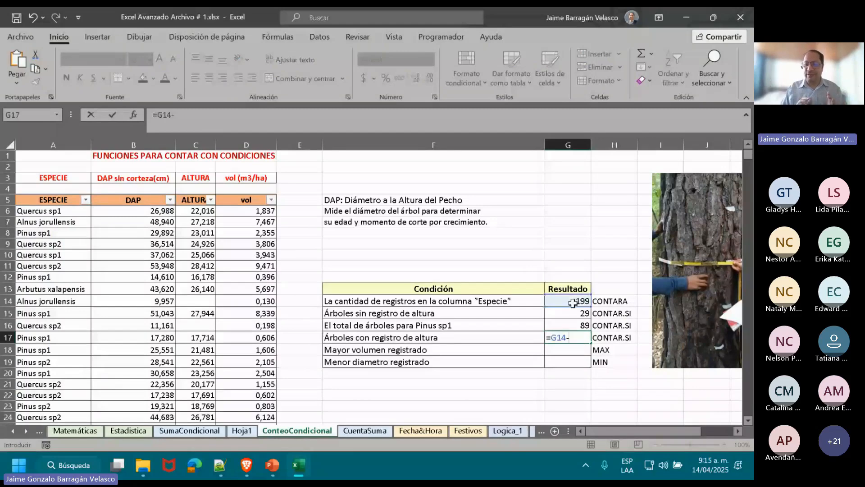
left_click(565, 311)
key("Return")
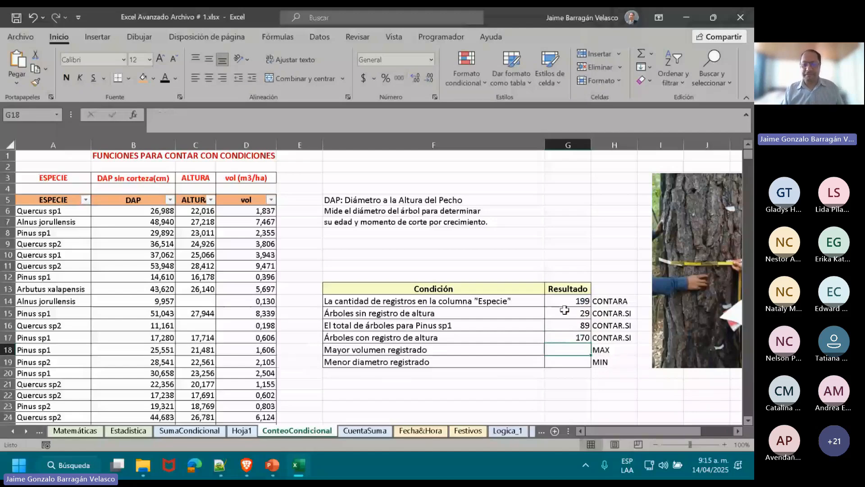
key("ctrl+z")
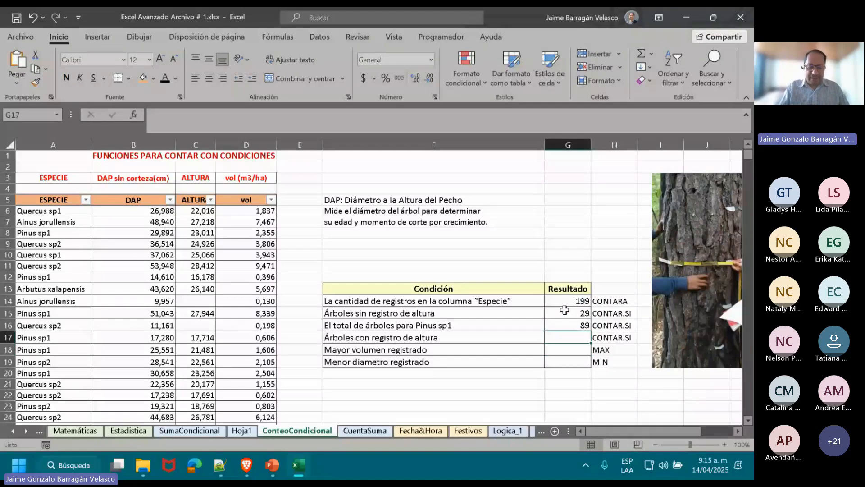
type("CON")
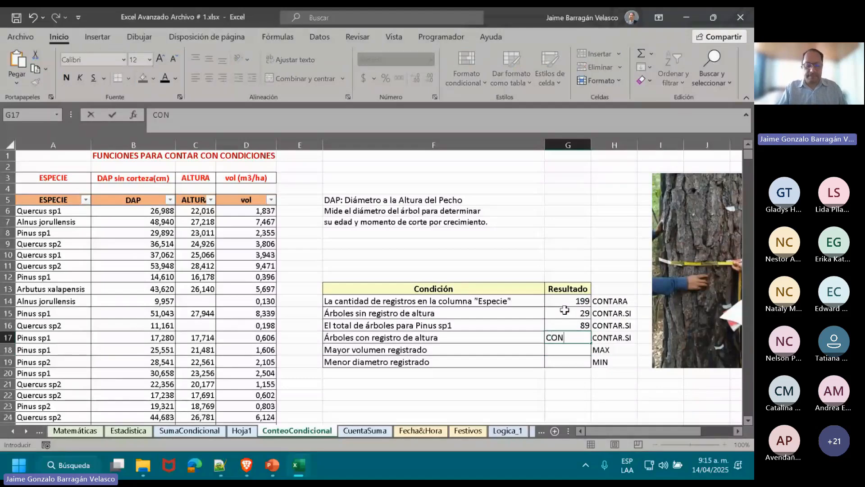
key("BackSpace")
key("BackSpace")
key("BackSpace")
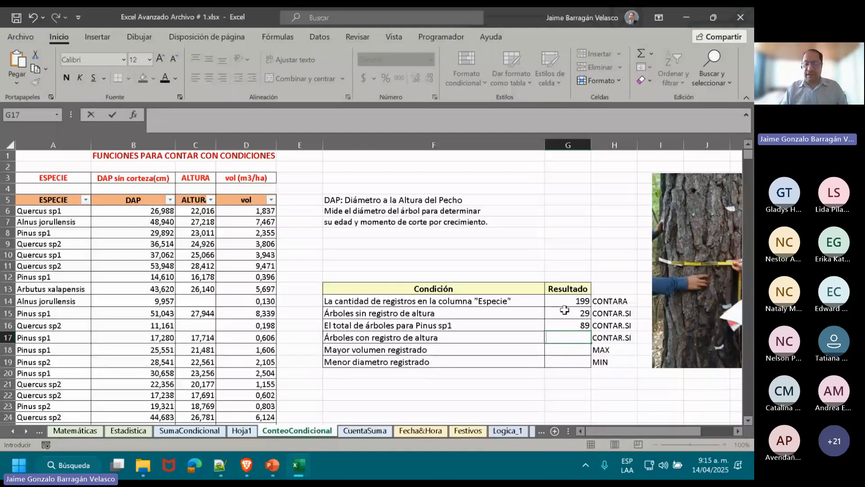
key("Return")
Move the MAX and MIN exercise rows in F18:H19 down one row to F19:H20, leaving row 18 free in the exercise table.
key("Left")
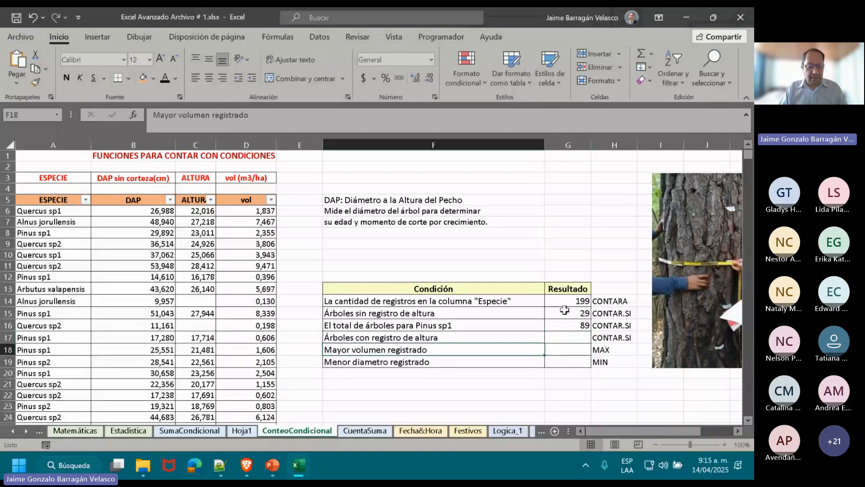
key("shift+Right")
key("shift+Right")
key("shift+Down")
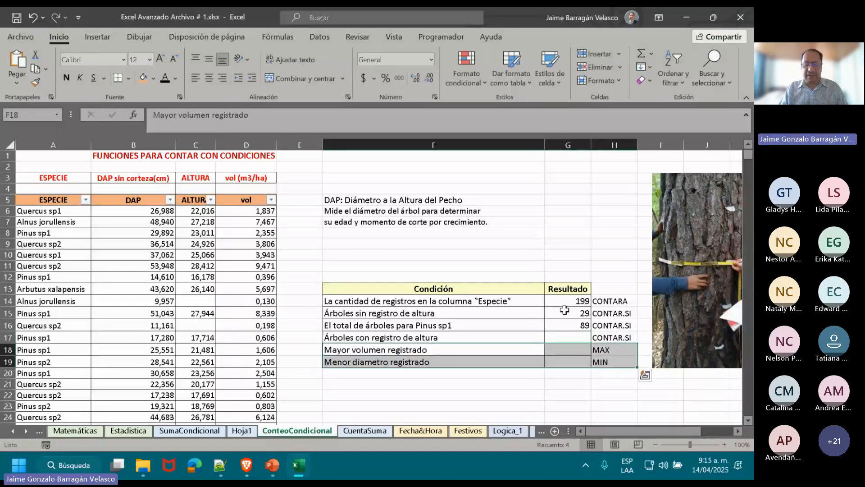
key("ctrl+x")
key("Down")
key("ctrl+v")
key("Up")
key("Up")
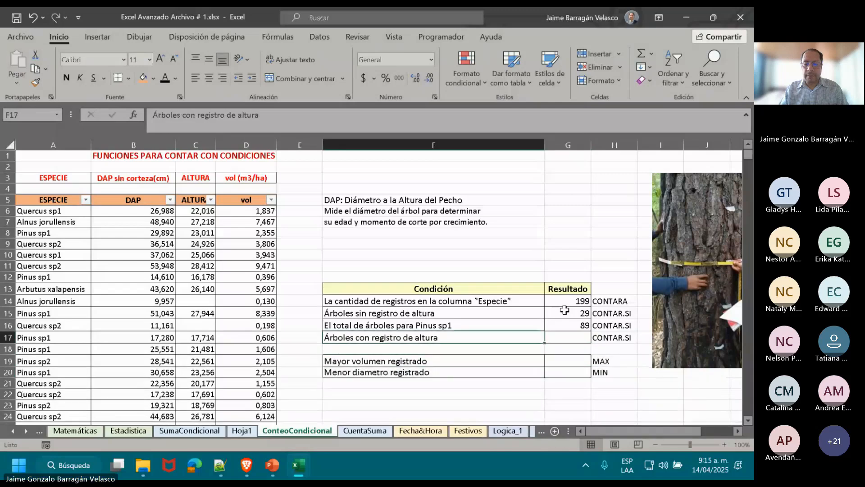
Copy the exercise row F17:H17, Árboles con registro de altura, into the free row 18 below it.
key("shift+Right")
key("shift+Right")
key("ctrl+c")
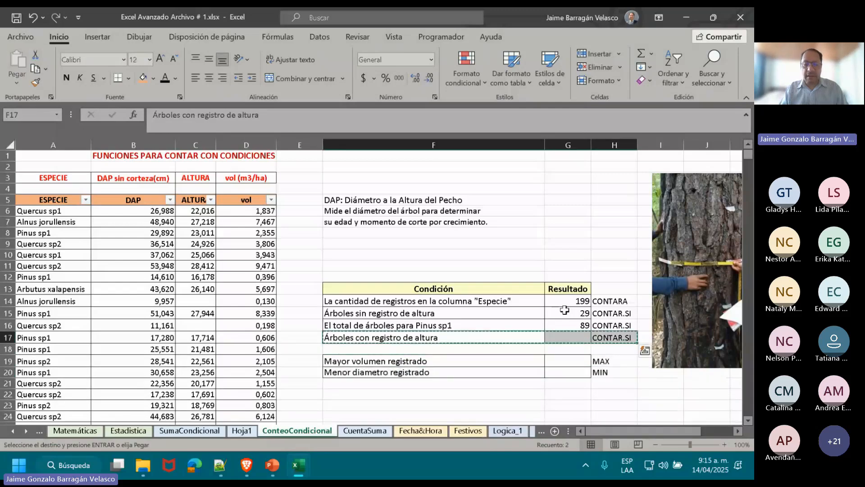
key("Down")
key("ctrl+v")
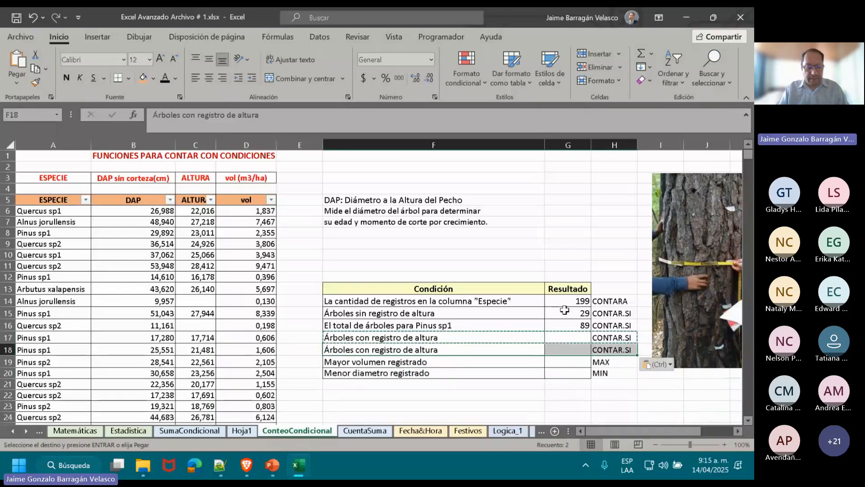
Change the function label in H18 to CONTARA.
key("Right")
key("Right")
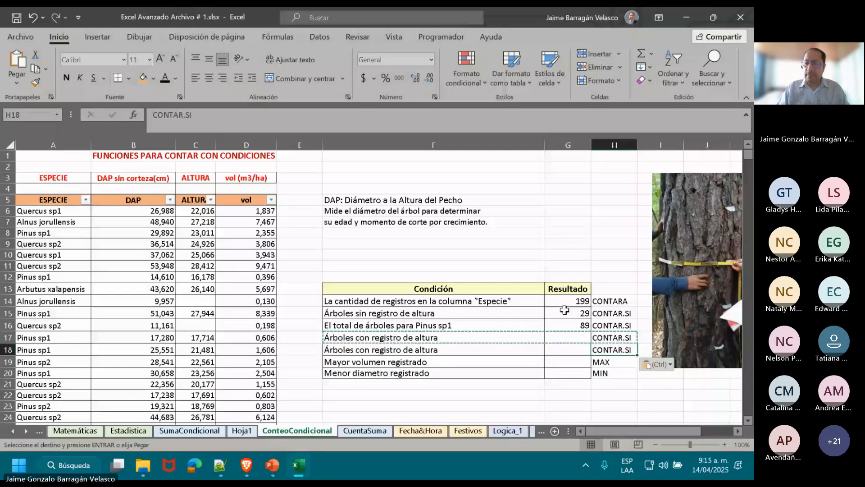
type("CONTARA")
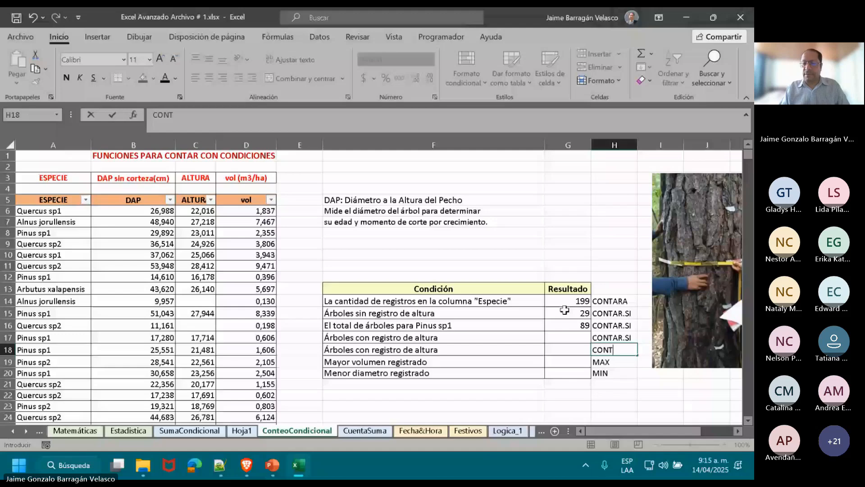
key("Up")
Enter =CONTAR.SI(arboles[ALTURA];"<>""") in G17 for the trees with a height record, picking the ALTURA column from the table.
key("Left")
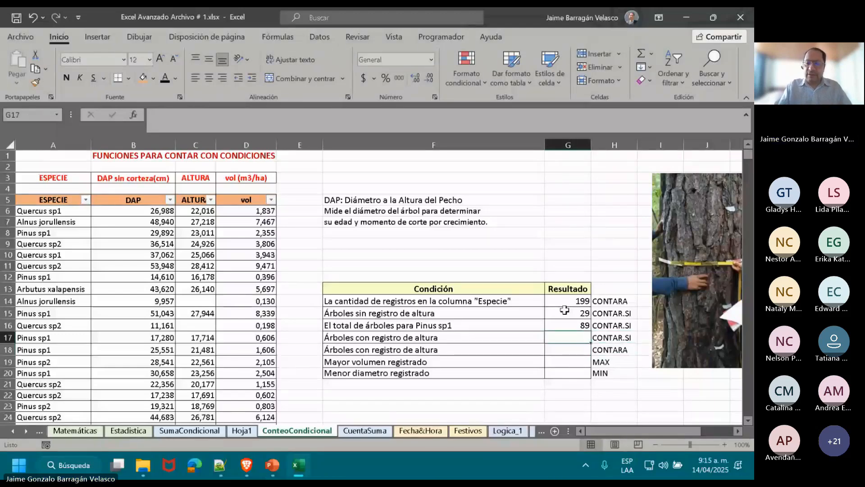
type("=CONT")
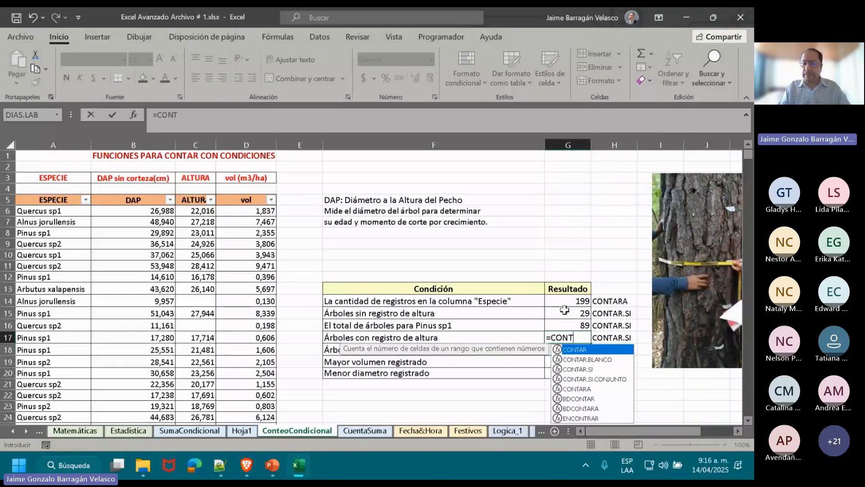
double_click(591, 369)
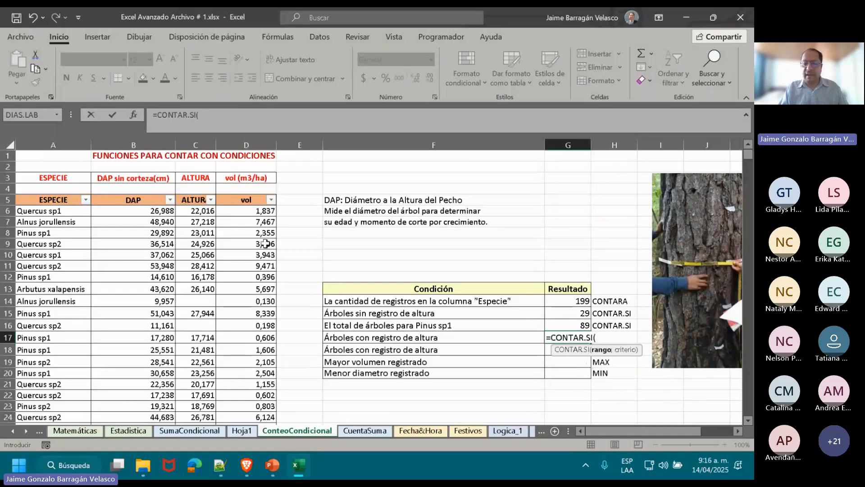
left_click(193, 194)
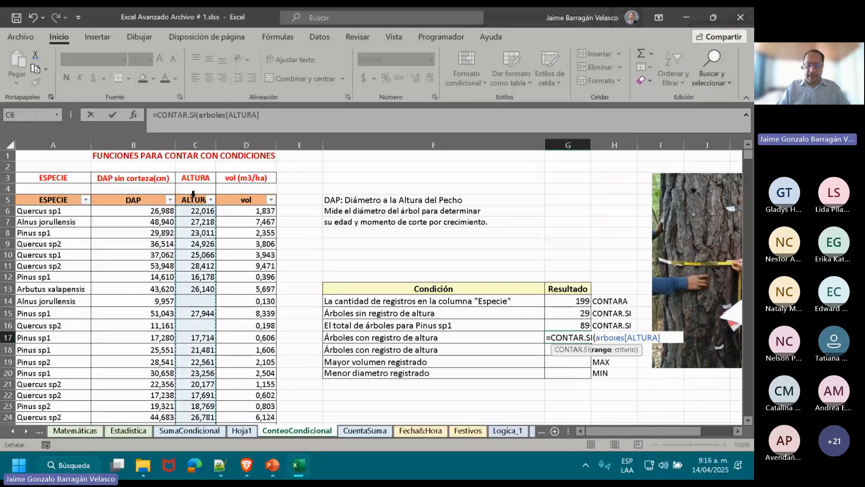
type(";")
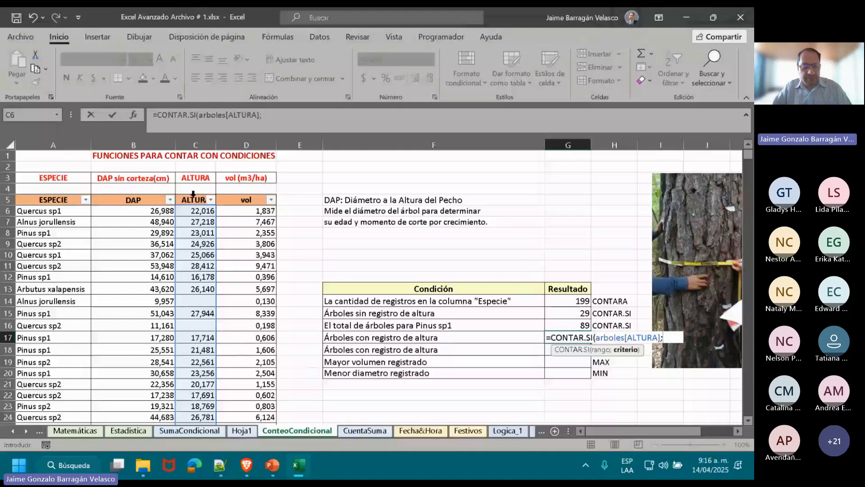
type("\"")
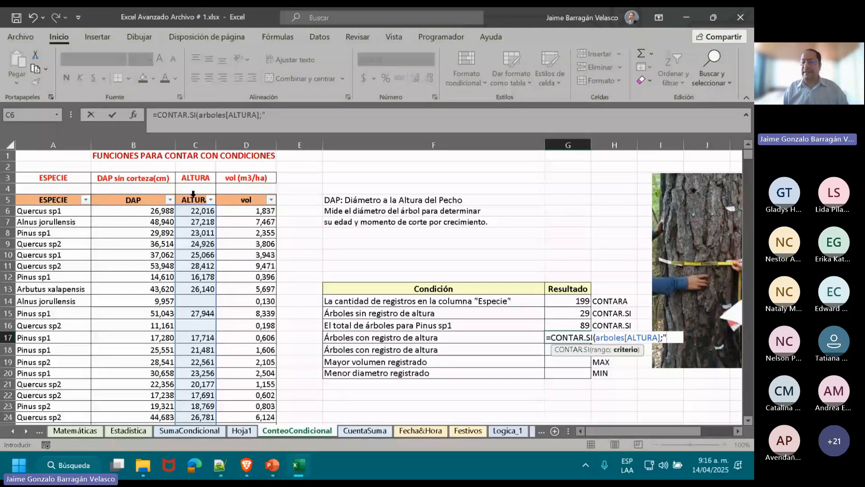
type("<>")
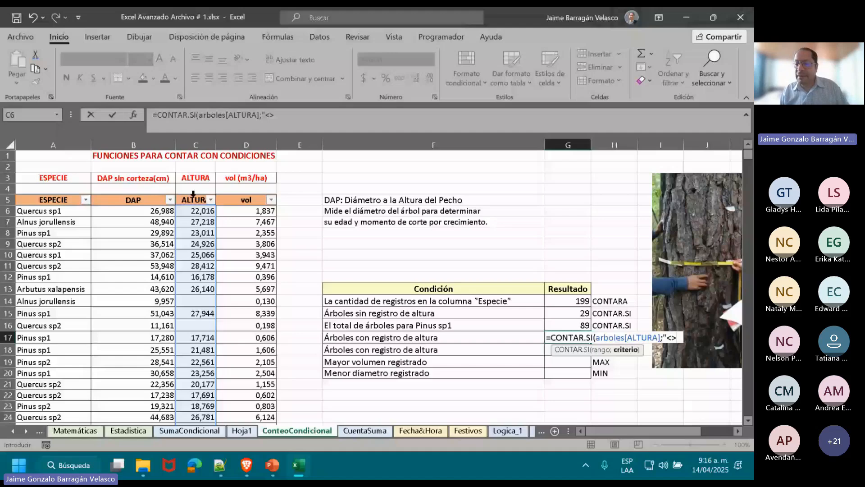
type("\"\"\"")
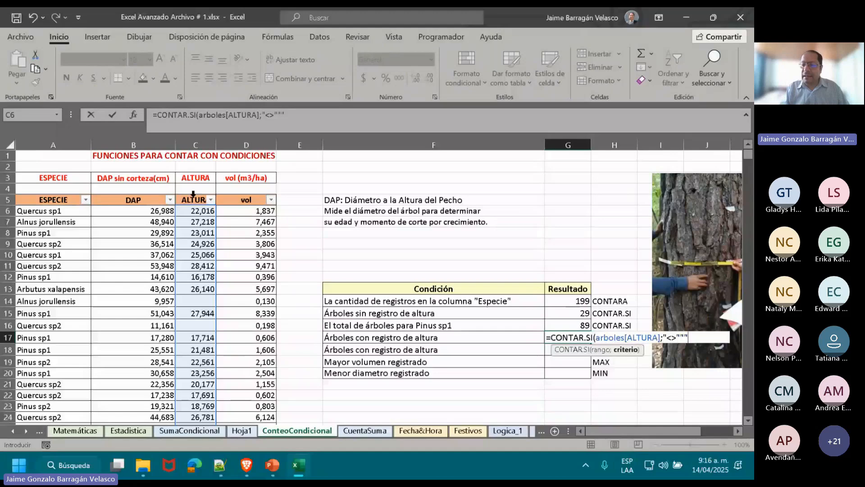
key("Left")
key("Right")
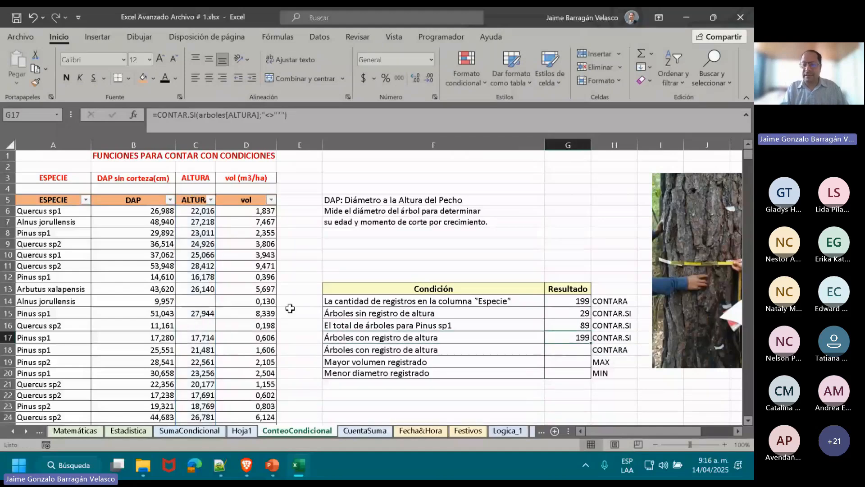
Correct the criterion in G17 so the formula reads =CONTAR.SI(arboles[ALTURA];"<>"&""), joining the operator to an empty text.
double_click(571, 339)
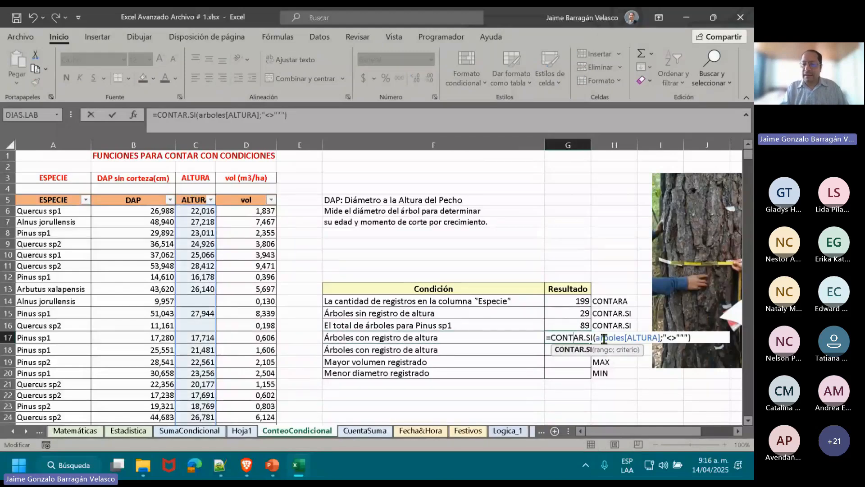
left_click(686, 337)
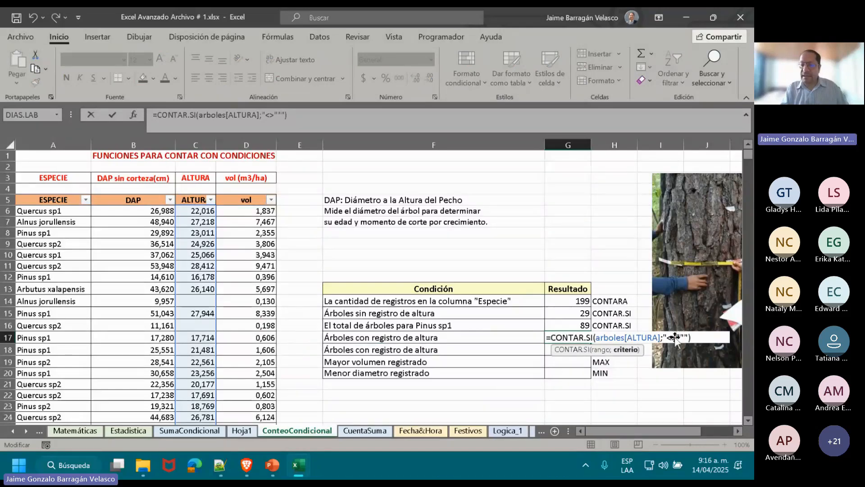
key("ctrl+Return")
left_click(725, 445)
left_click(725, 444)
left_click(724, 445)
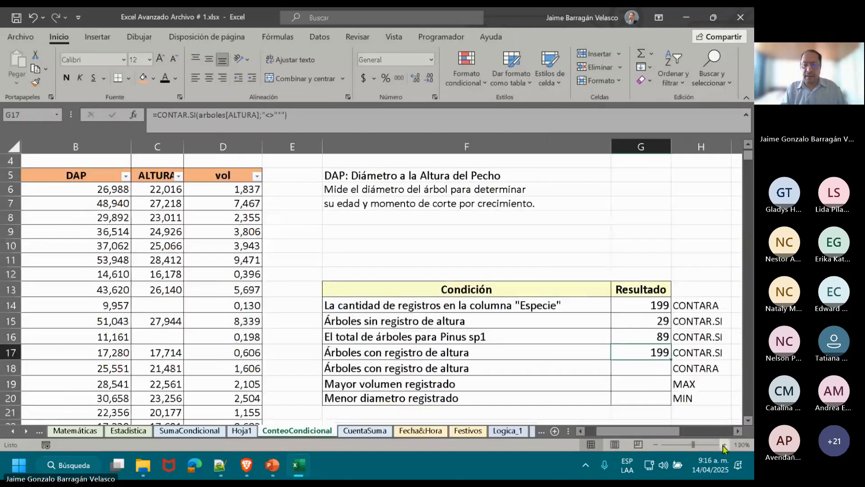
double_click(650, 348)
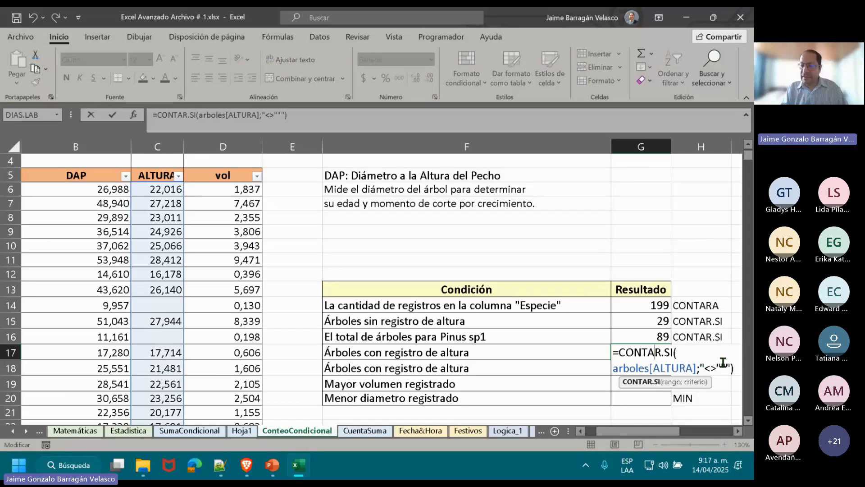
left_click(723, 366)
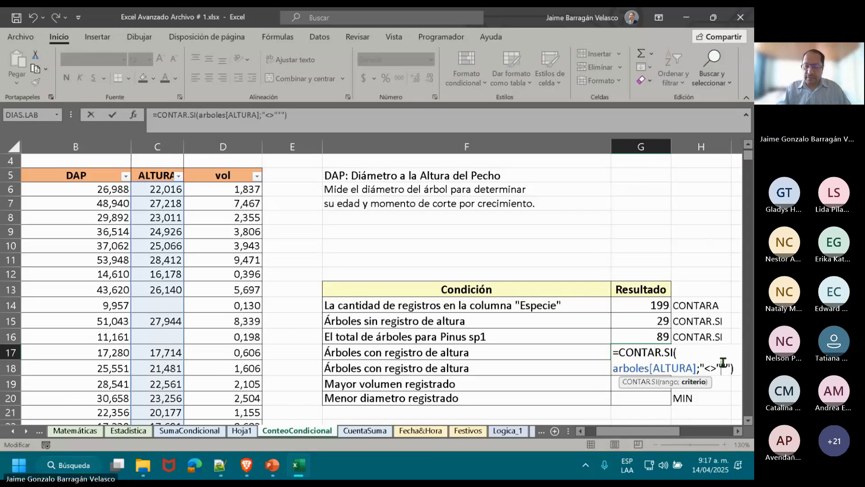
key("BackSpace")
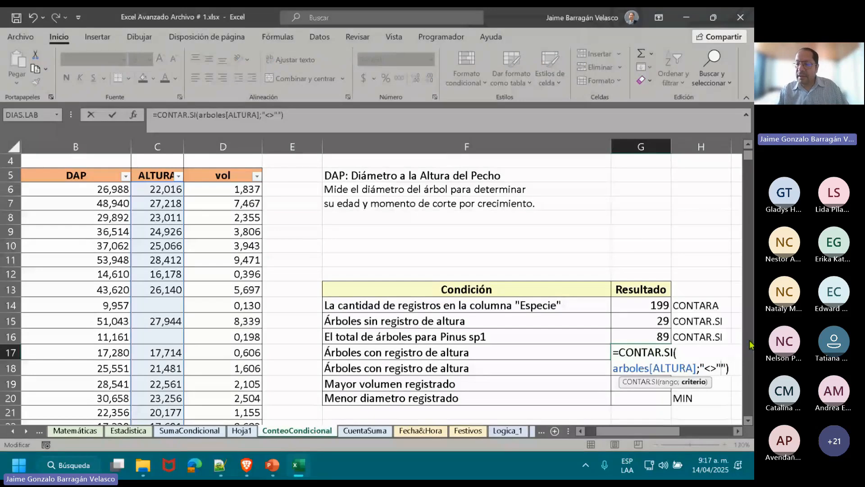
type("&")
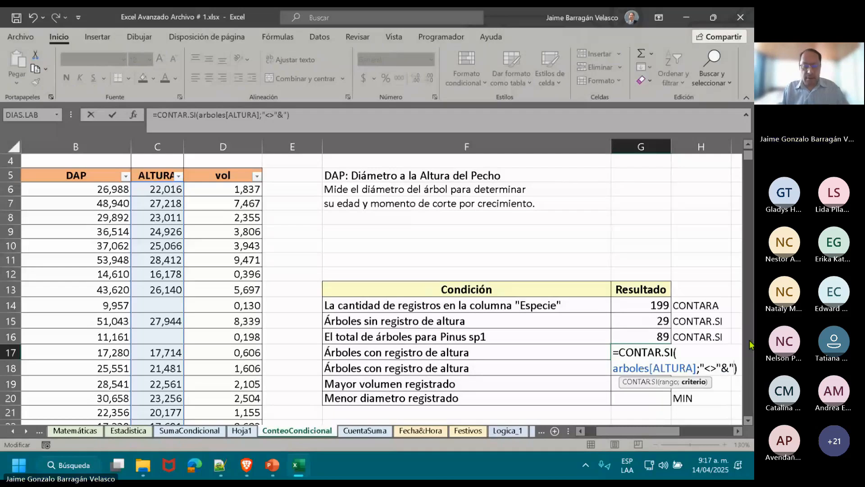
type("\"")
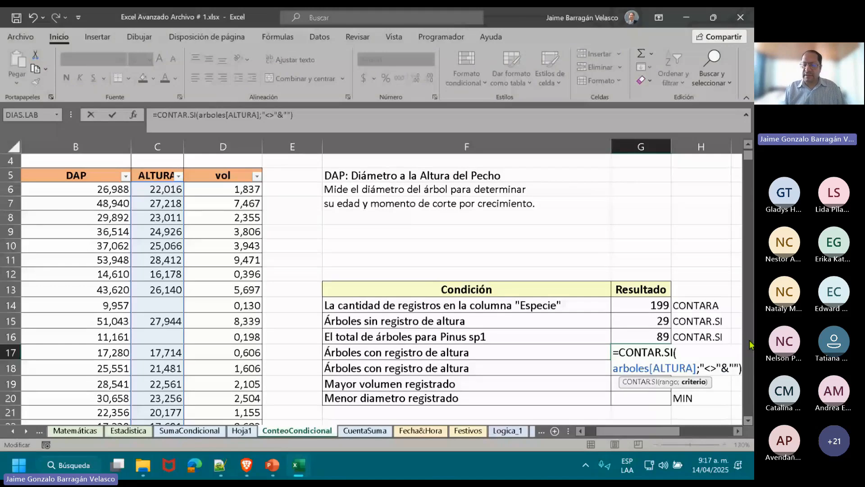
key("ctrl+Return")
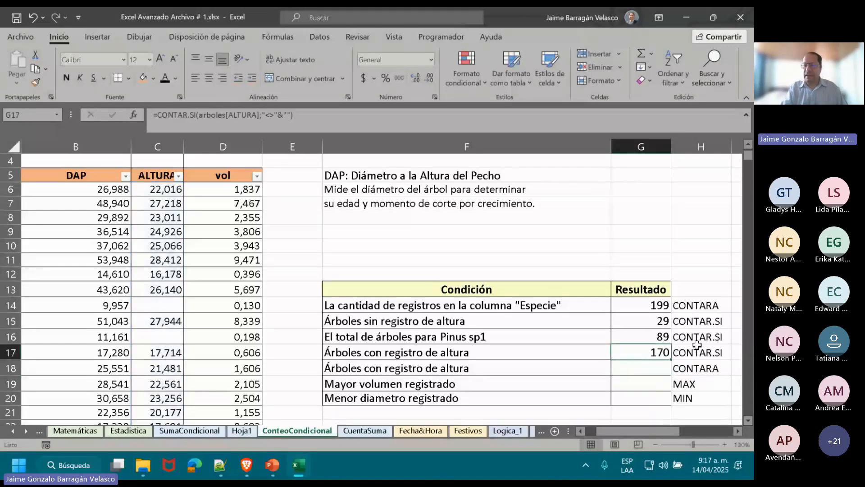
Try the G17 formula without the & operator, as =CONTAR.SI(arboles[ALTURA];"<>""").
double_click(659, 352)
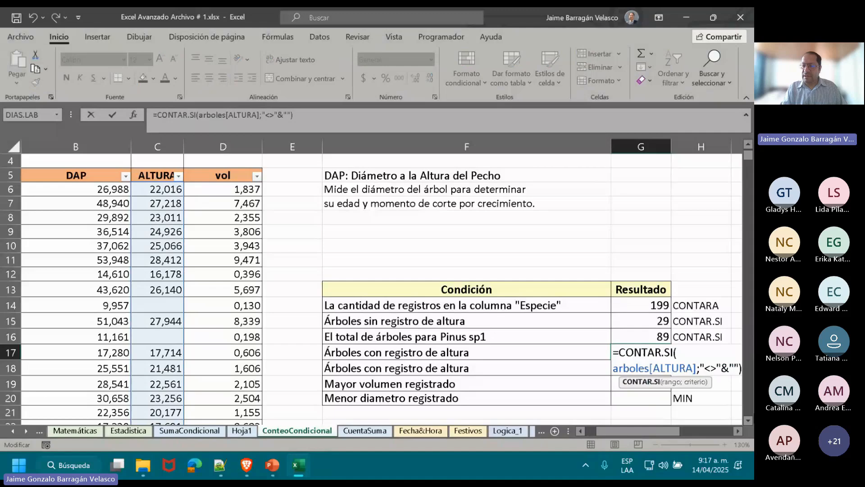
scroll(691, 379, "right", 2)
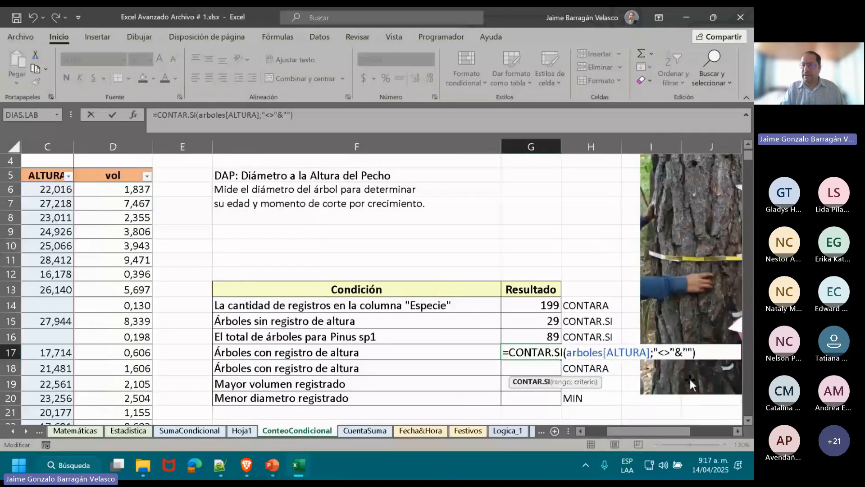
left_click(683, 353)
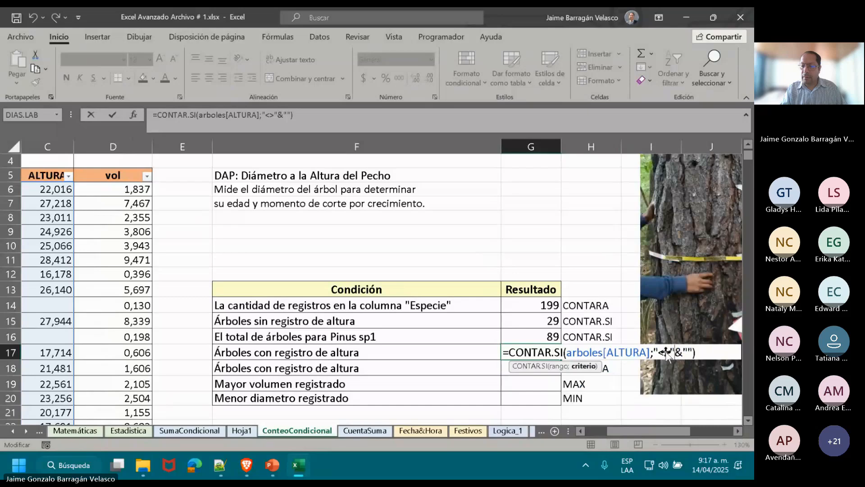
left_click(564, 353)
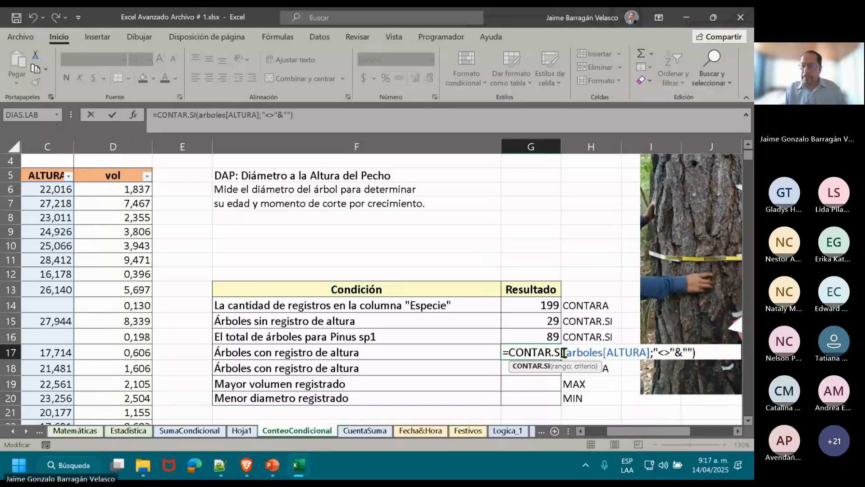
key("Right")
key("Right")
key("Right")
key("Right")
key("Right")
key("Right")
key("Right")
key("Right")
key("Right")
key("Right")
key("Right")
key("Right")
key("Right")
key("Right")
key("Right")
key("Right")
key("Right")
key("Right")
key("Right")
key("Right")
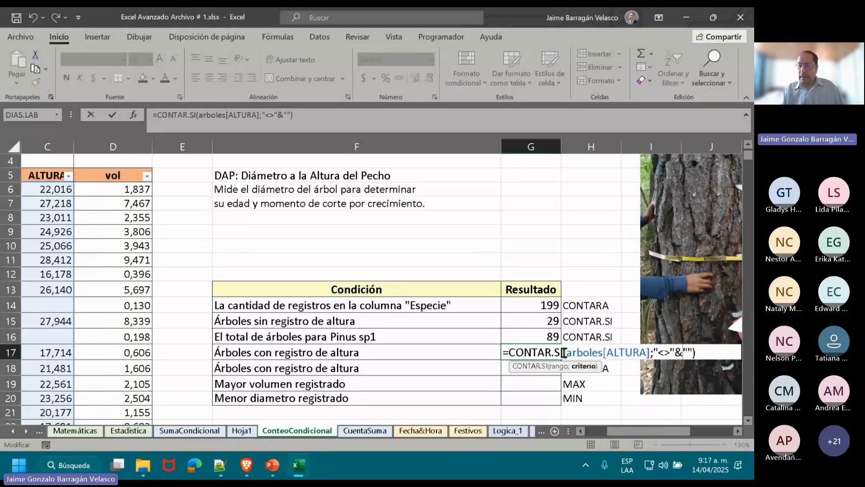
key("BackSpace")
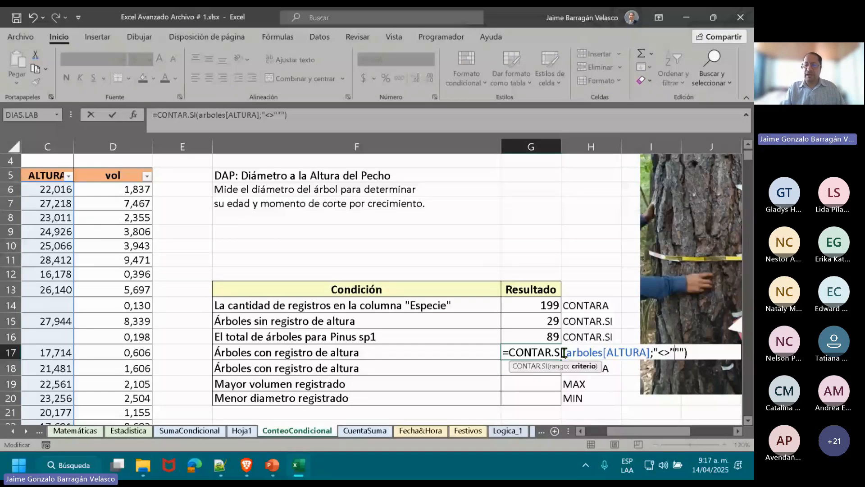
key("ctrl+Return")
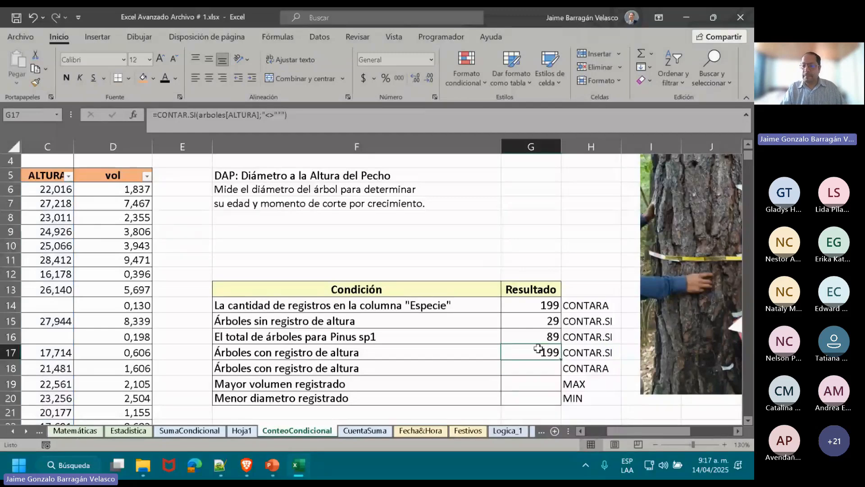
Put the & operator back between "<>" and "" in the G17 criterion.
double_click(538, 348)
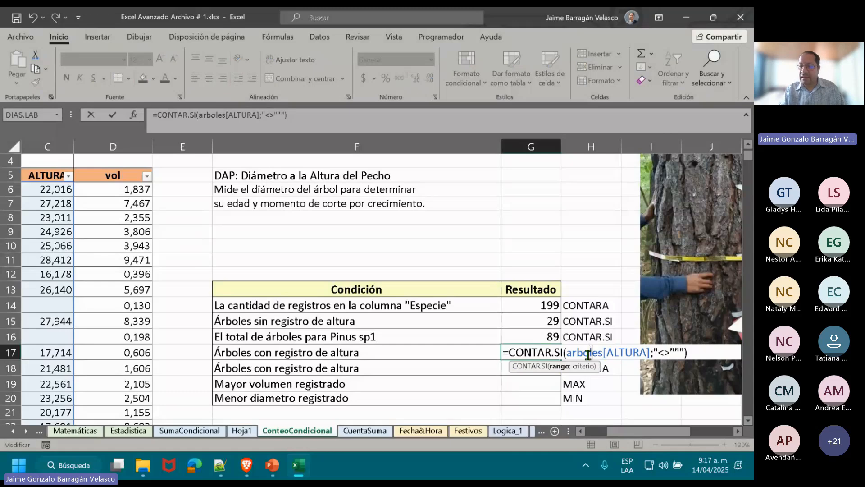
key("Right")
key("Right")
key("Right")
key("Right")
key("Right")
key("Right")
key("Right")
key("Right")
key("Right")
key("Right")
key("Right")
key("Right")
key("Right")
key("Right")
key("Right")
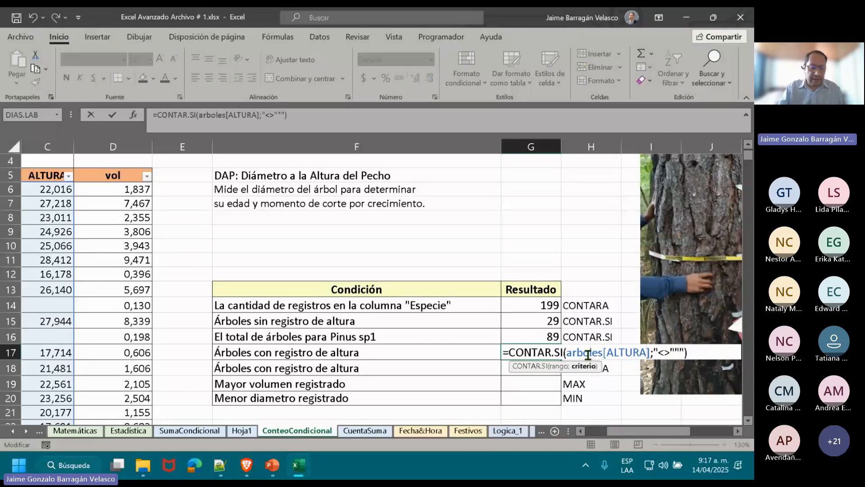
type("&")
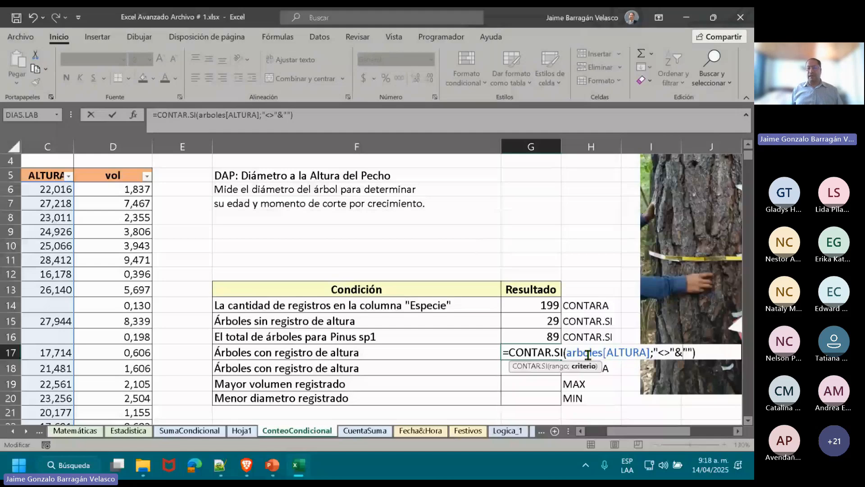
key("Return")
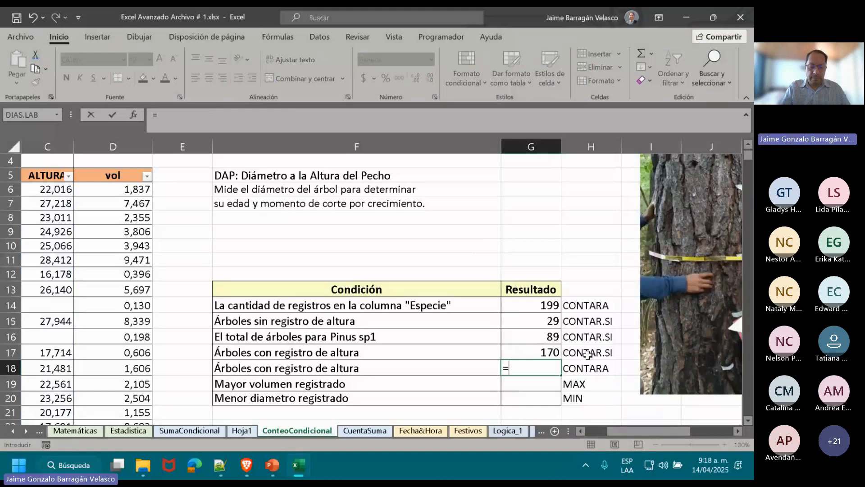
Enter =CONTARA(arboles[ALTURA]) in G18 for the trees with a height record, picking the ALTURA column from the table.
type("CONTAR")
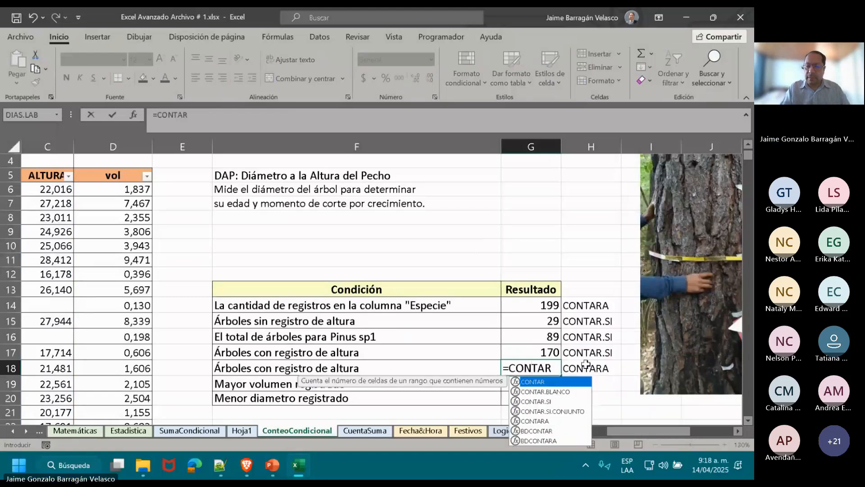
double_click(534, 421)
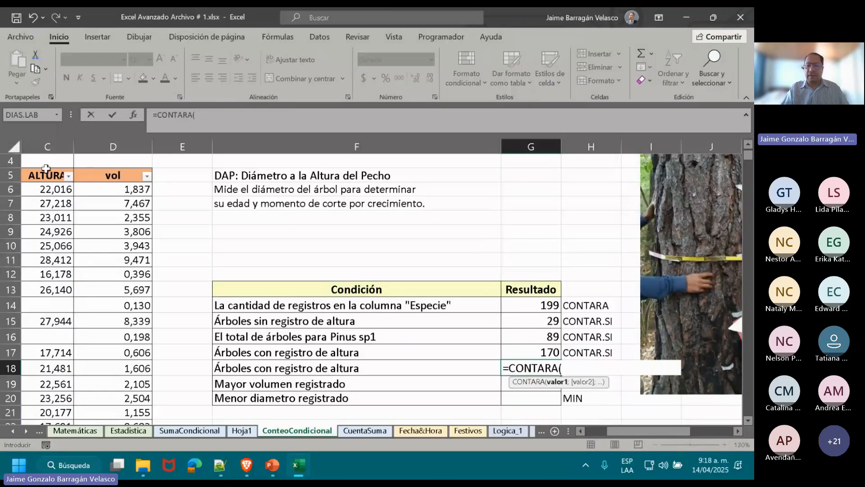
left_click(46, 166)
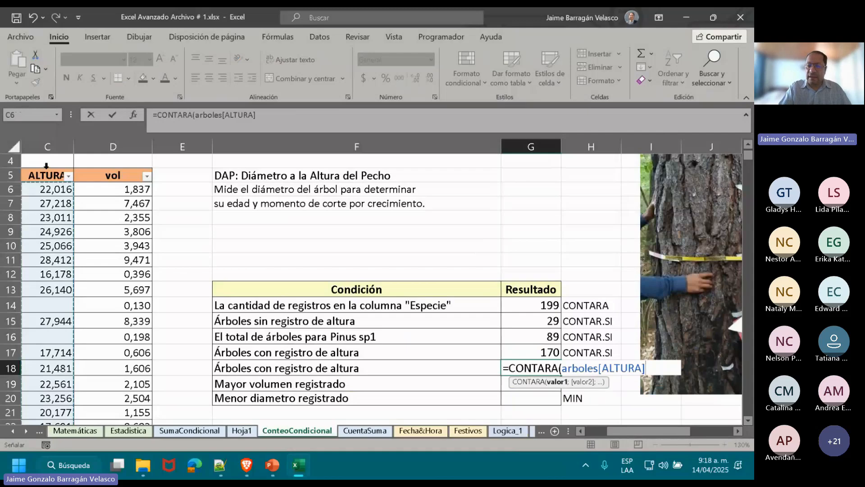
type(")")
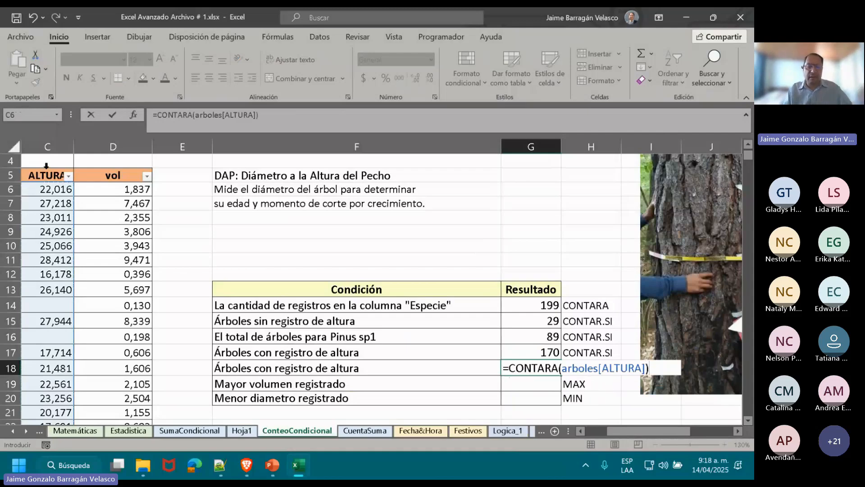
key("Return")
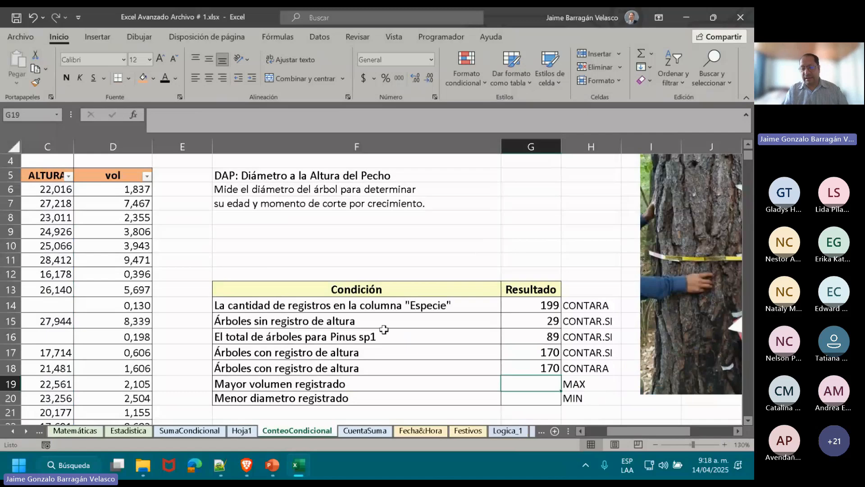
Compare the CONTAR.SI formula in G17 with the CONTARA formula in G18, leaving both formulas as they are.
left_click(518, 357)
double_click(517, 357)
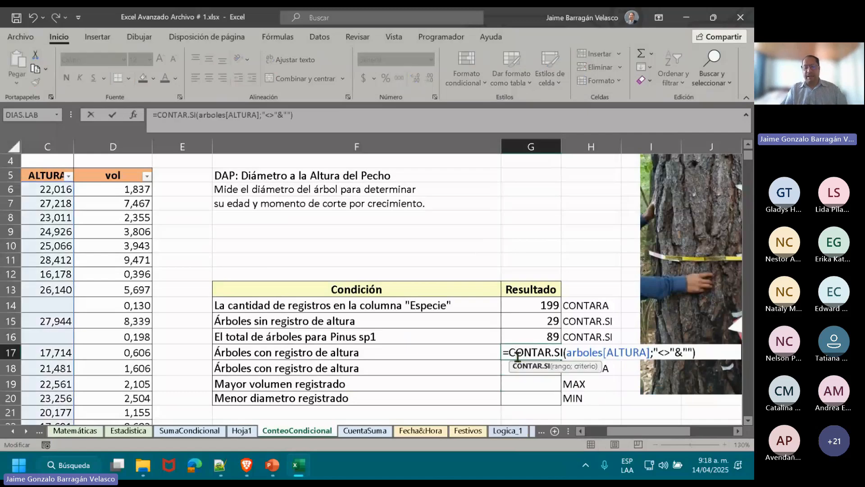
key("Escape")
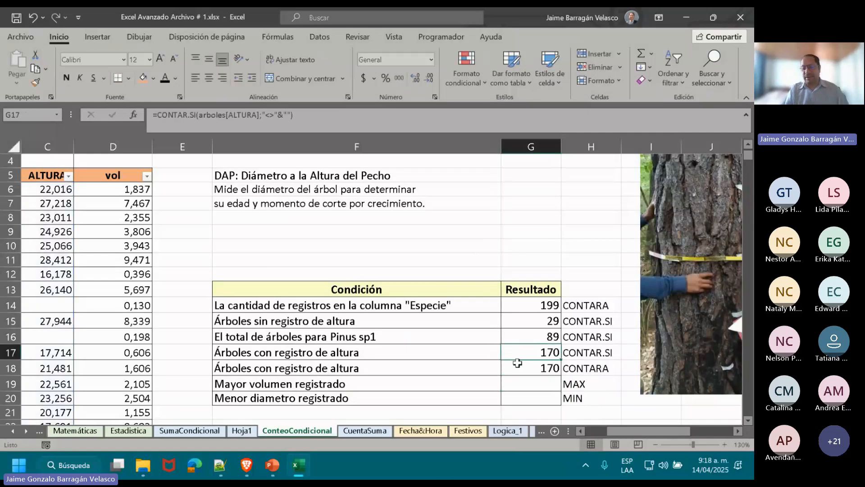
left_click(517, 366)
double_click(518, 368)
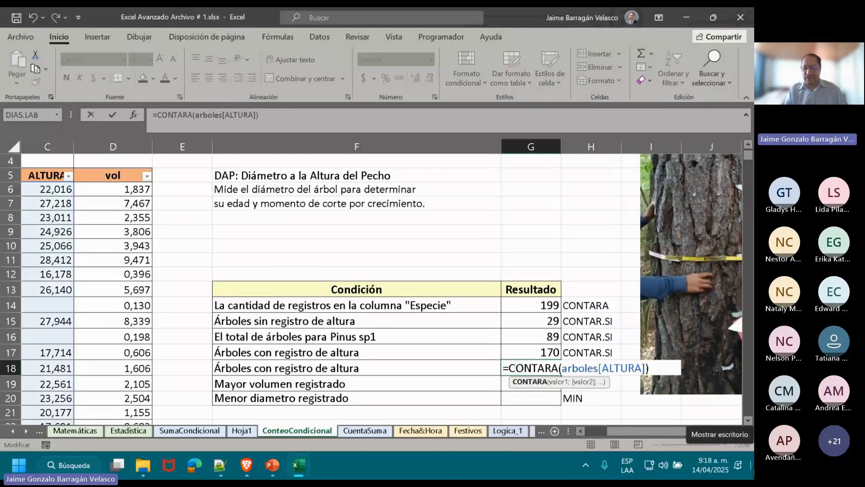
key("ctrl+Return")
double_click(533, 352)
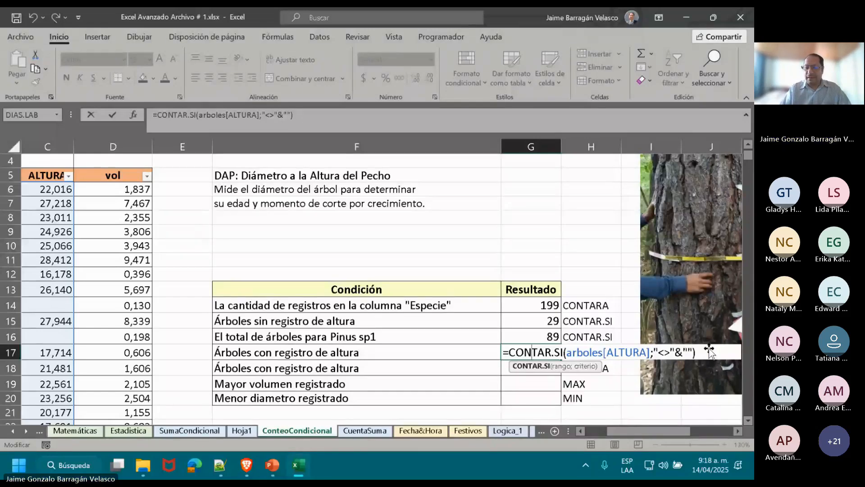
key("ctrl+Return")
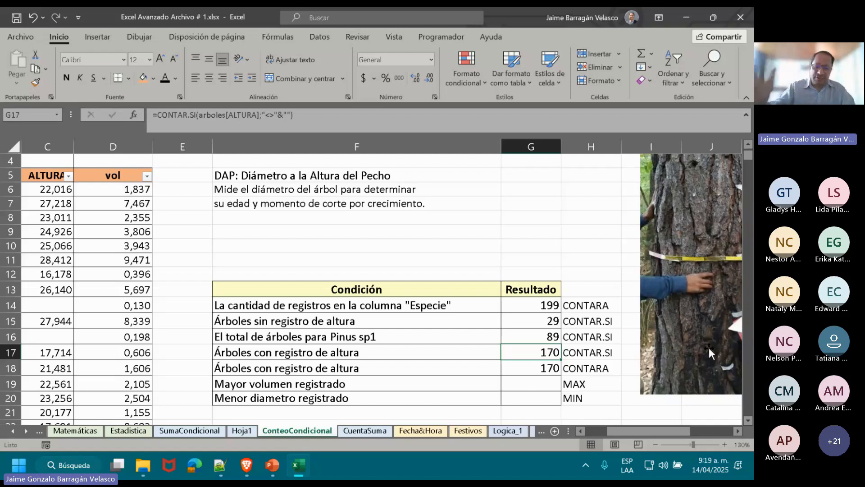
Enter =MAX(arboles[vol]) in G19 for the largest recorded volume, using the table's vol column.
key("Down")
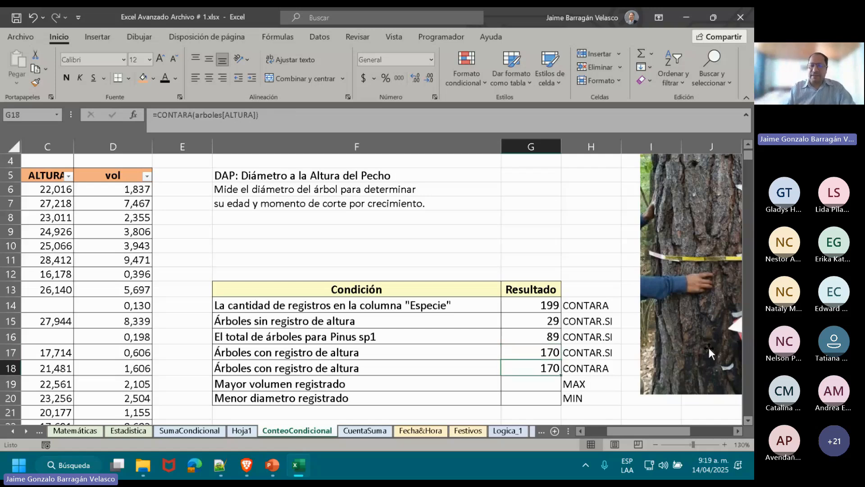
key("Down")
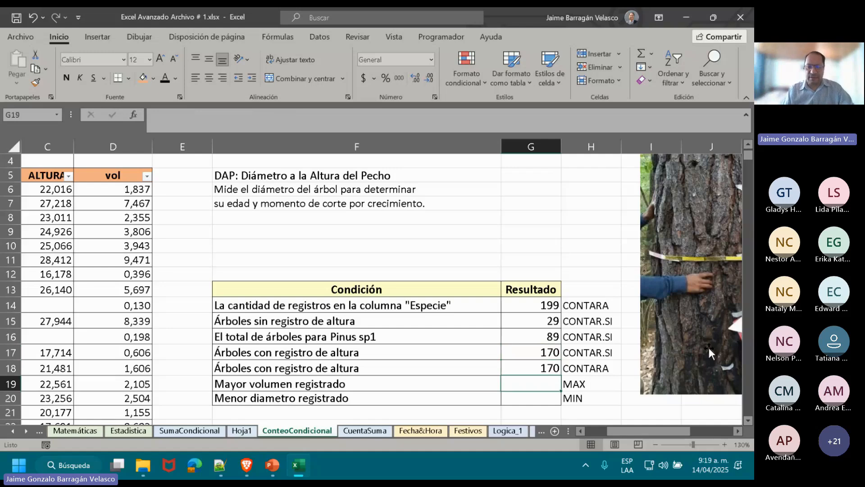
key("Down")
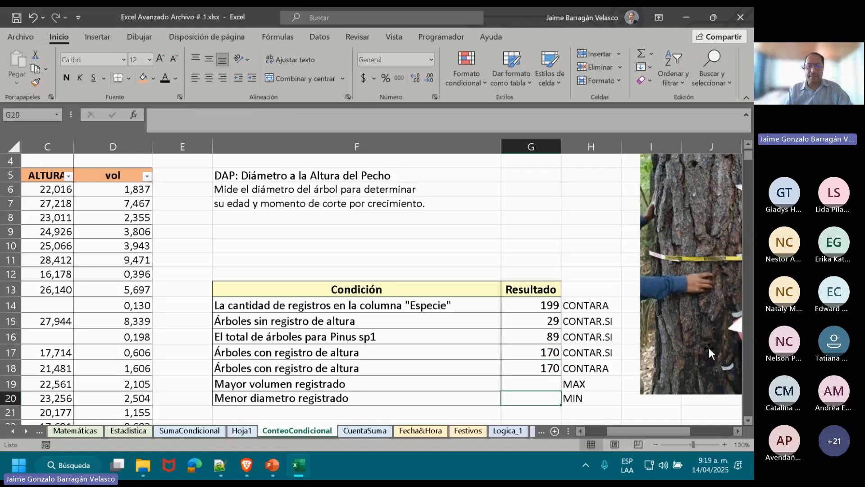
scroll(709, 347, "down", 2)
key("Up")
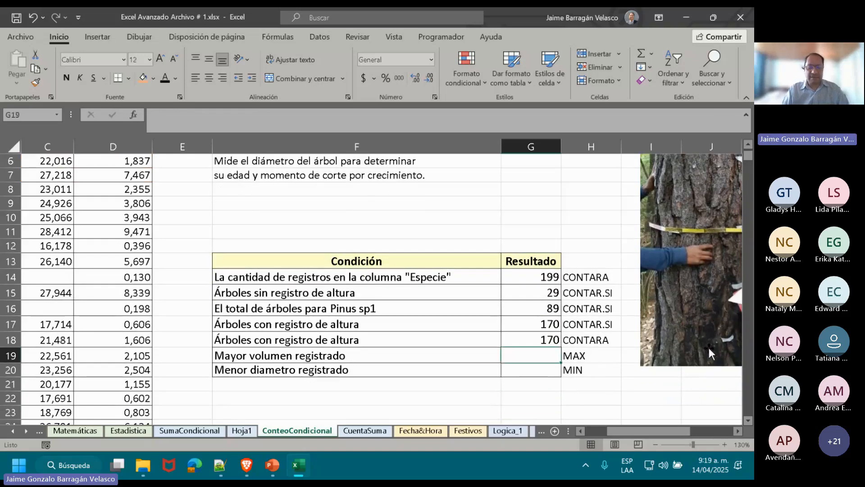
type("=")
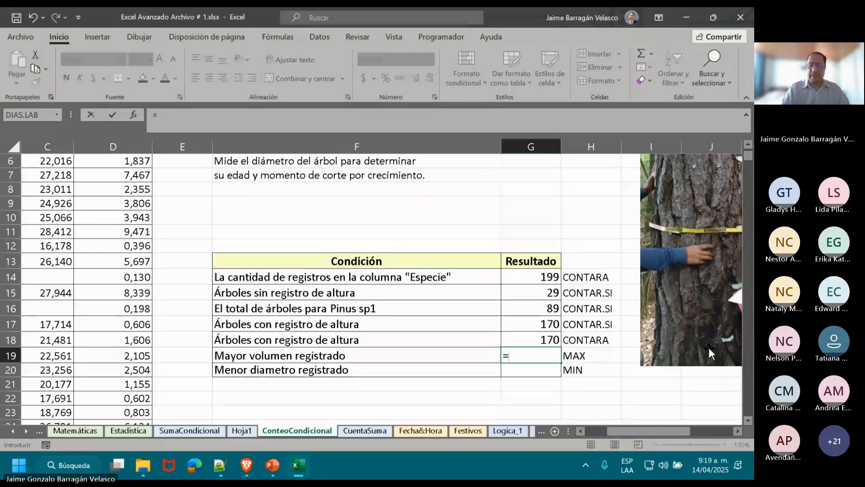
type("MAX(")
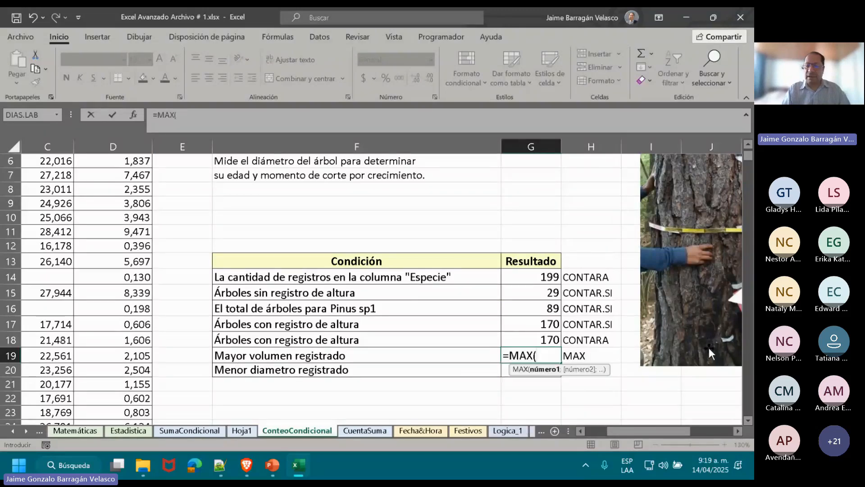
type("AR")
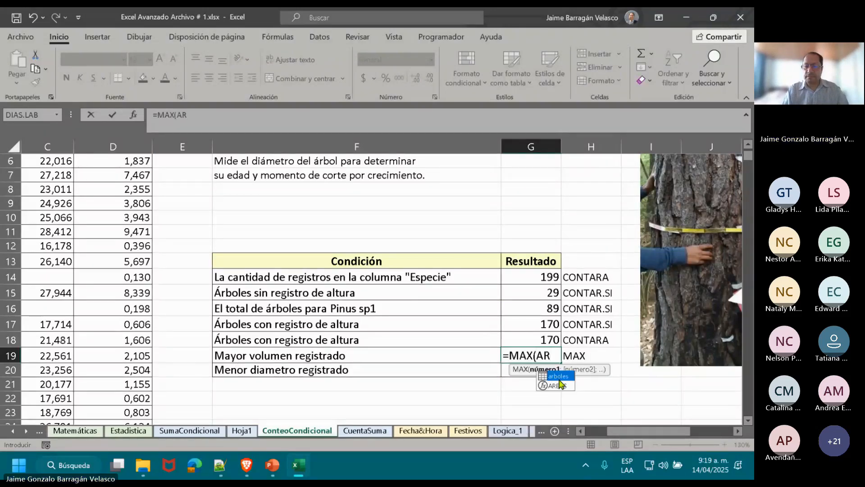
double_click(558, 377)
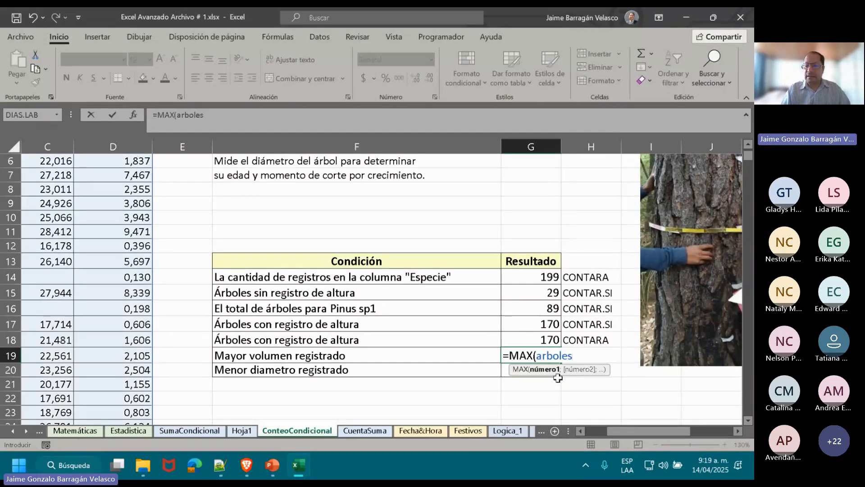
type("[")
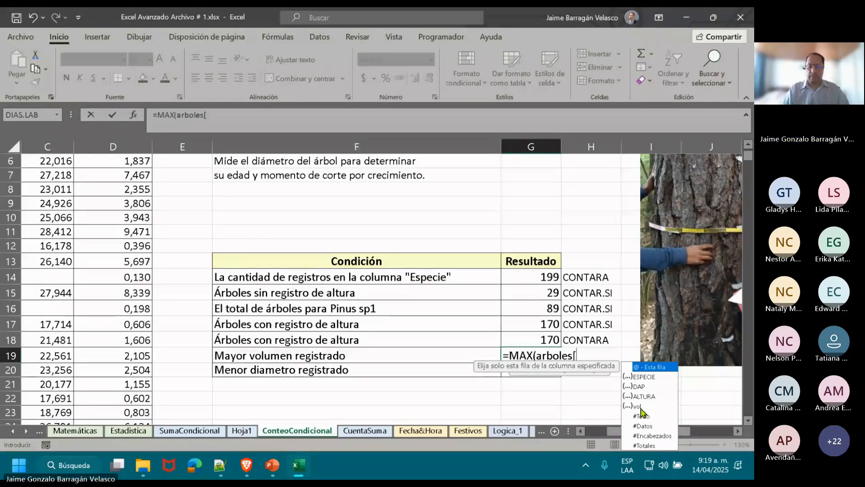
double_click(640, 406)
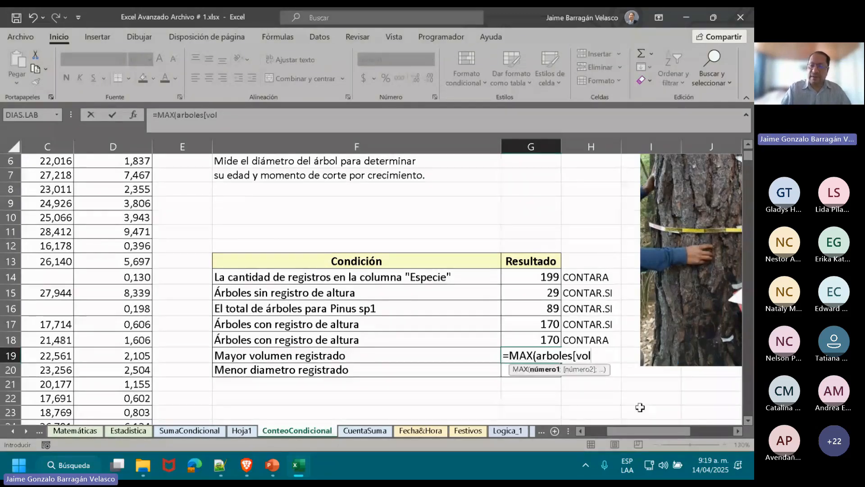
type("]")
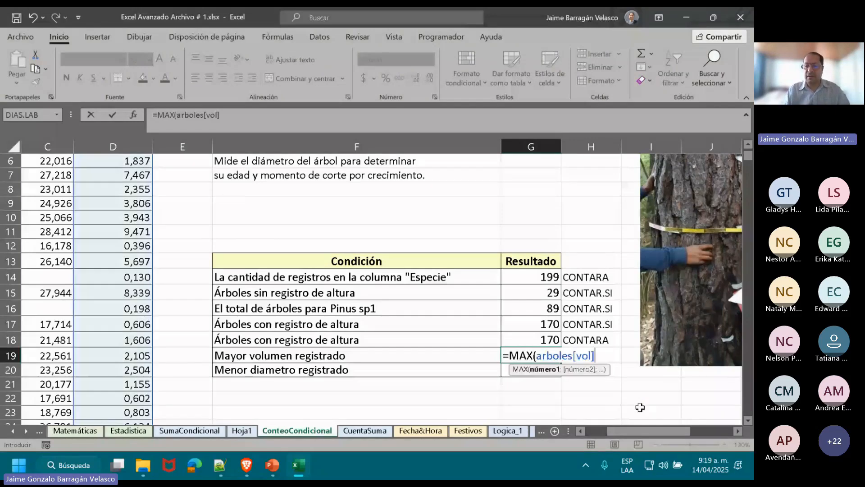
key("Return")
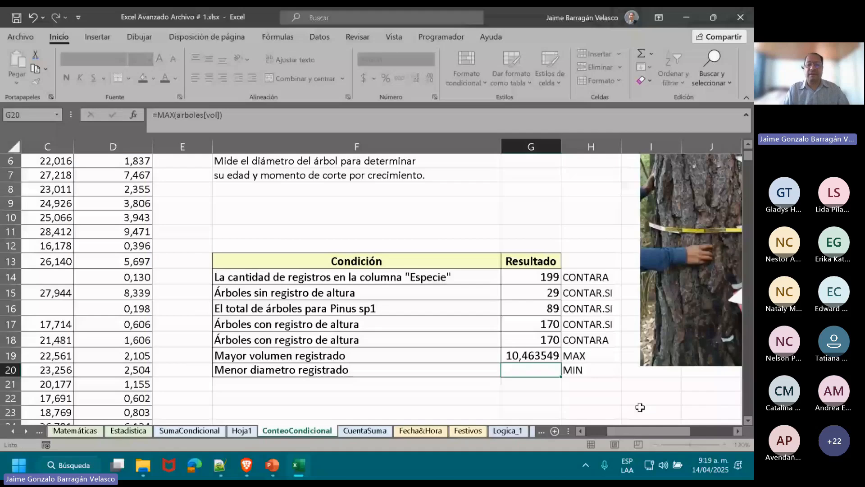
Reduce the number format of the largest volume in G19 to three decimals.
key("Up")
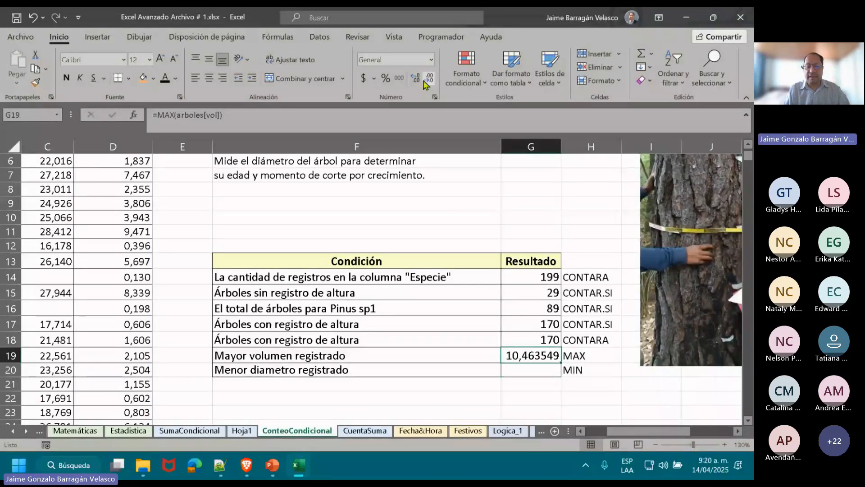
triple_click(426, 85)
key("Down")
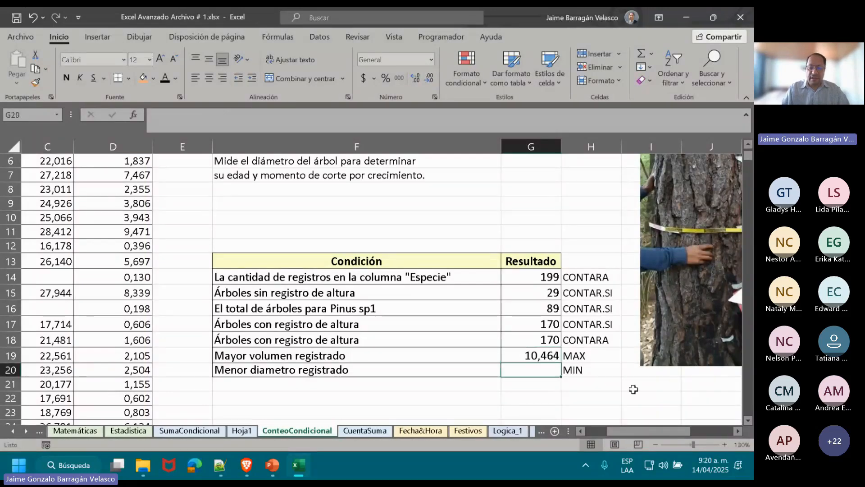
Enter =MIN(arboles[vol]) in G20 on the smallest-diameter row, picking the vol column from the table.
type("=MI")
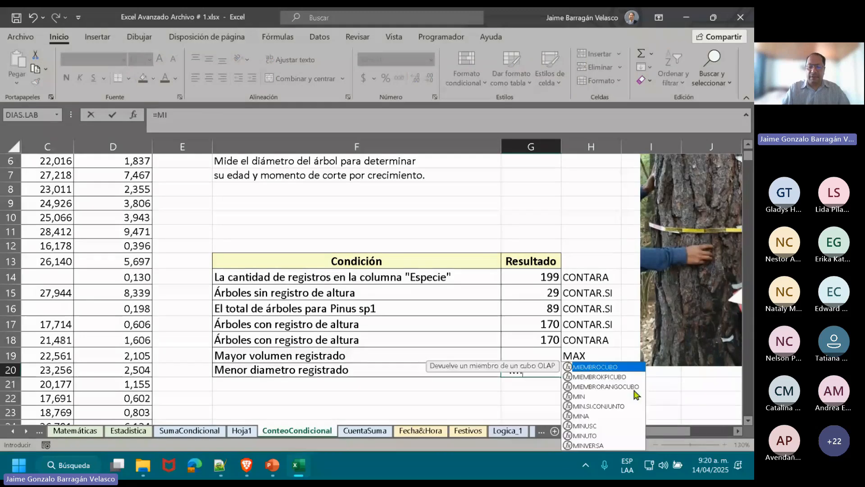
type("N(")
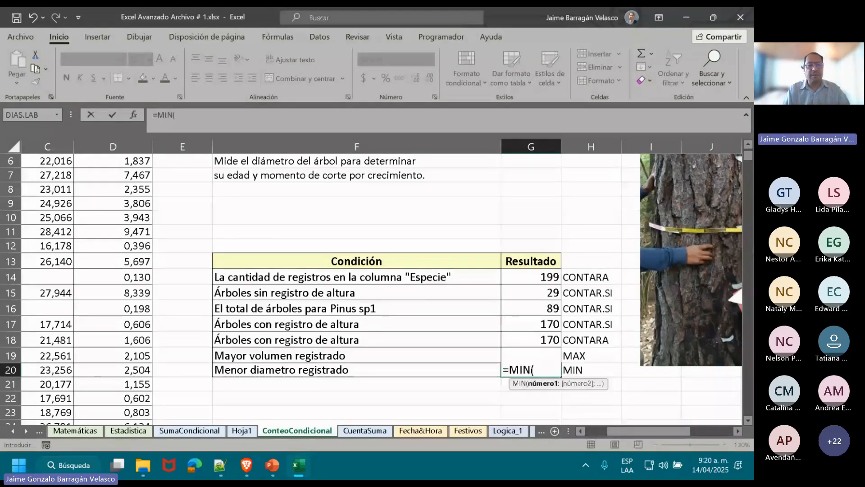
scroll(55, 114, "up", 1)
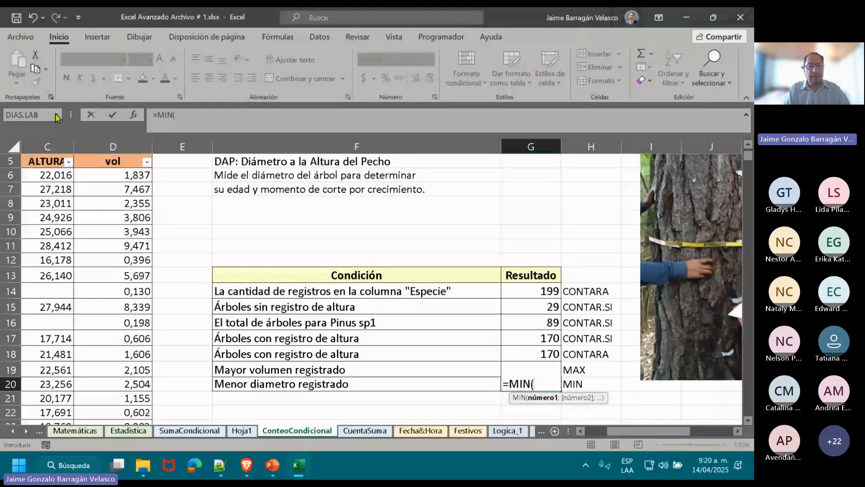
left_click(116, 153)
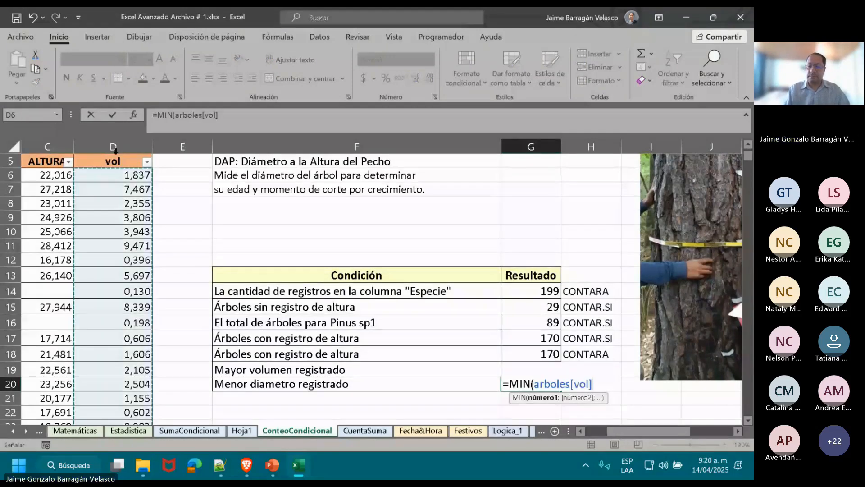
key("Return")
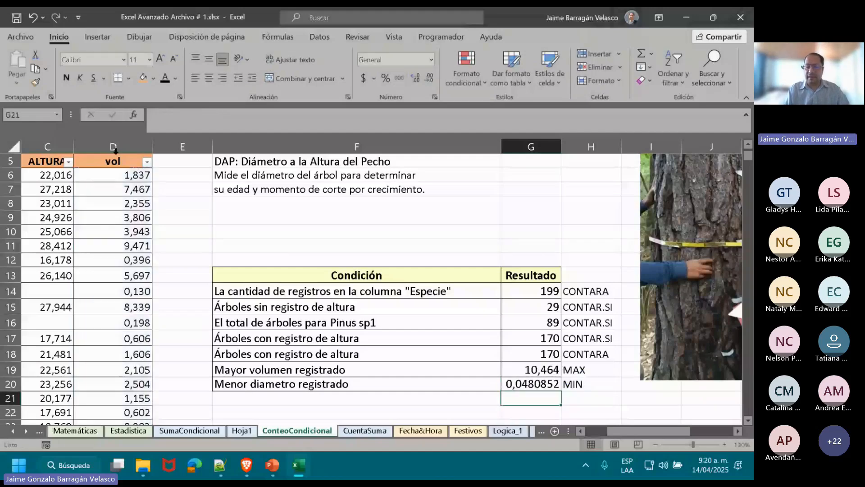
Reduce the number format of the MIN result in G20 to four decimals.
key("Up")
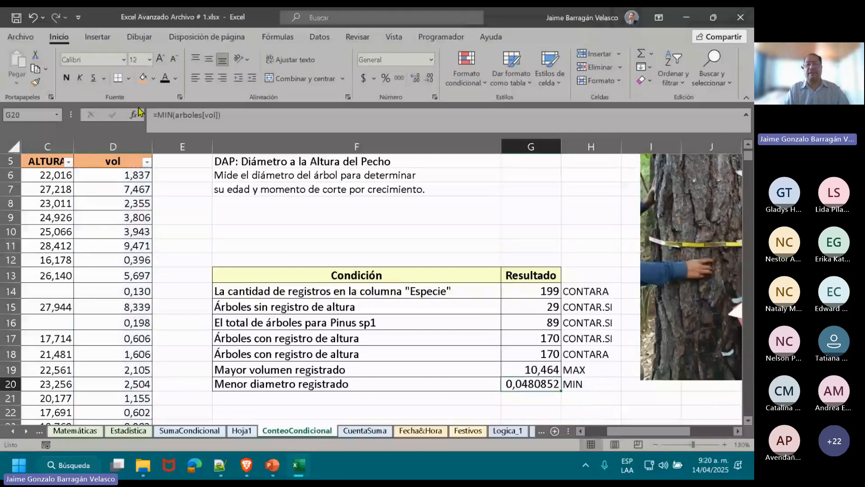
left_click(428, 83)
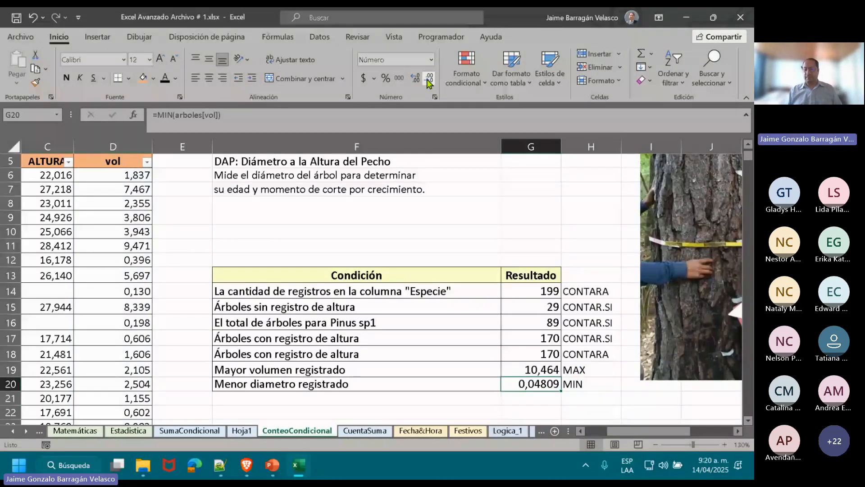
left_click(428, 82)
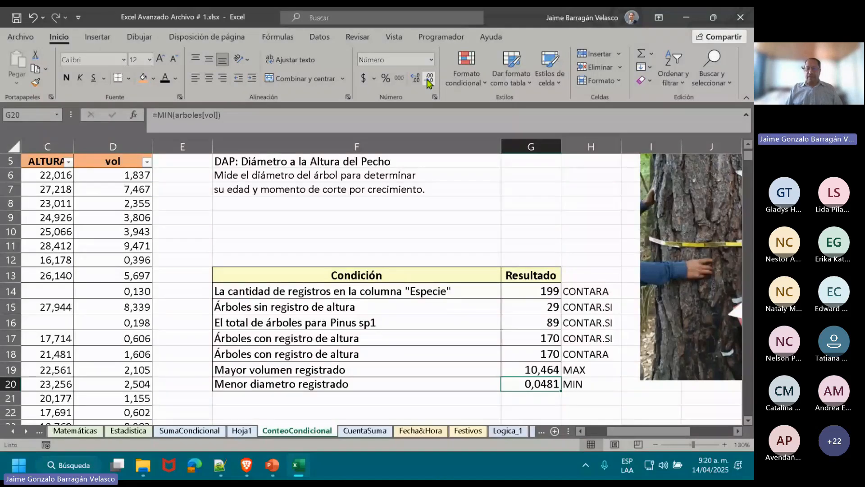
key("Return")
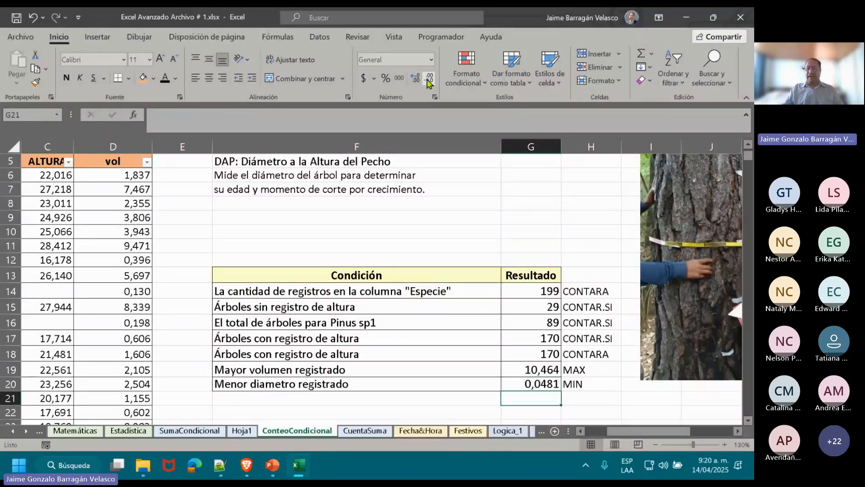
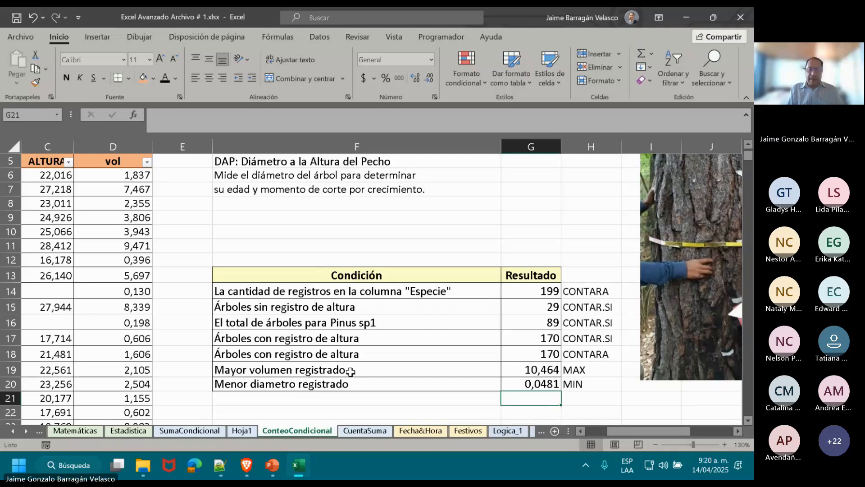
Open the CuentaSuma sheet and review the SECCIÓN and ARTÍCULO columns of its product table.
left_click(362, 430)
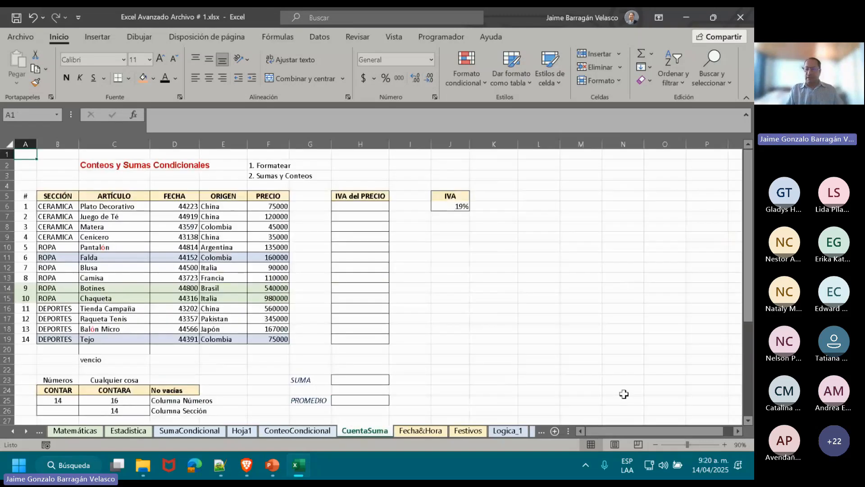
left_click(725, 445)
left_click(724, 445)
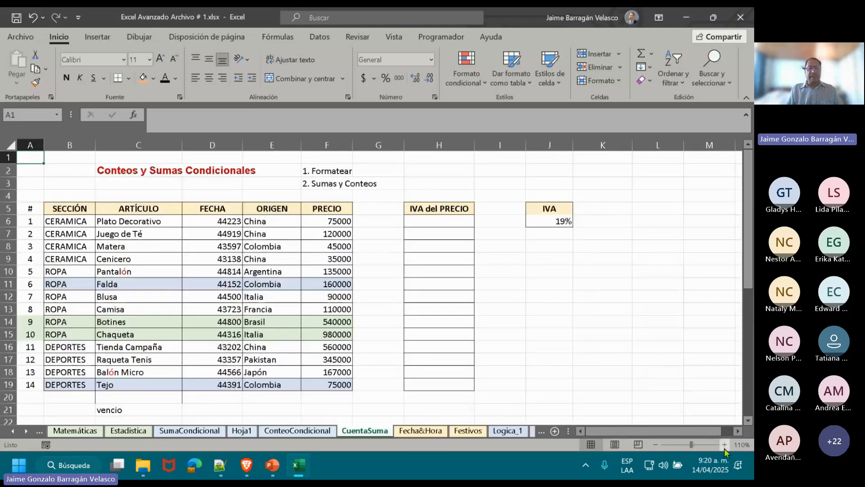
left_click(724, 444)
left_click(725, 445)
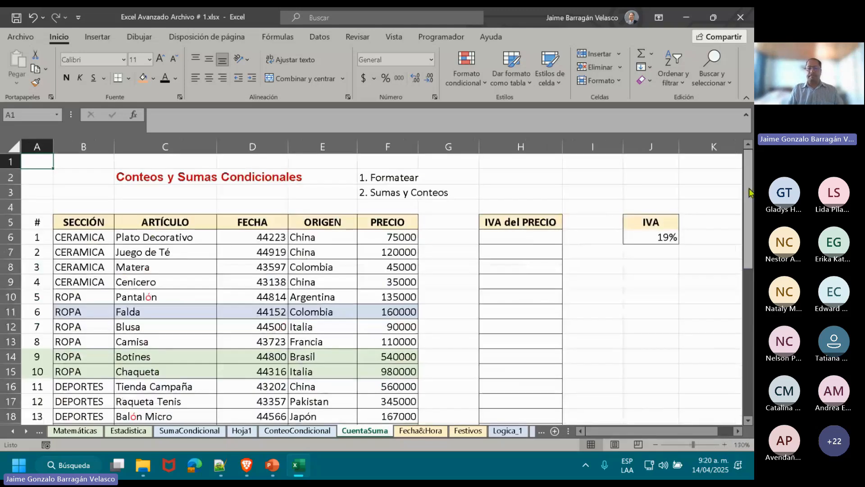
left_click_drag(749, 188, 749, 208)
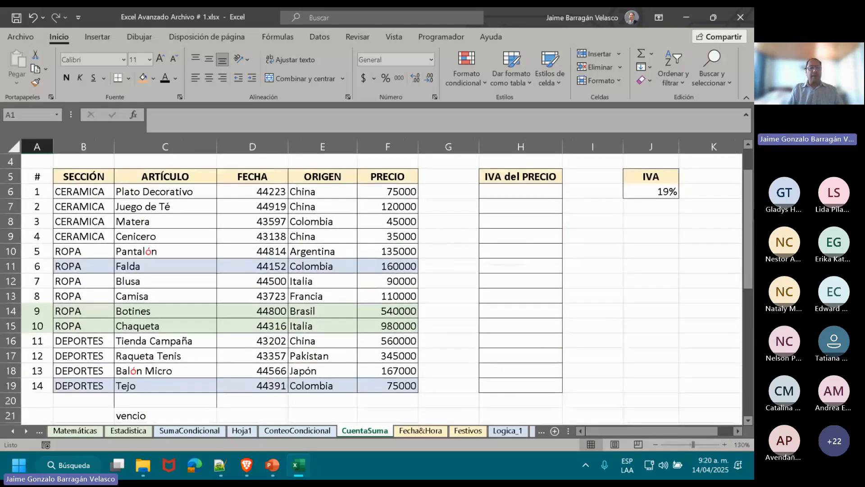
left_click(326, 248)
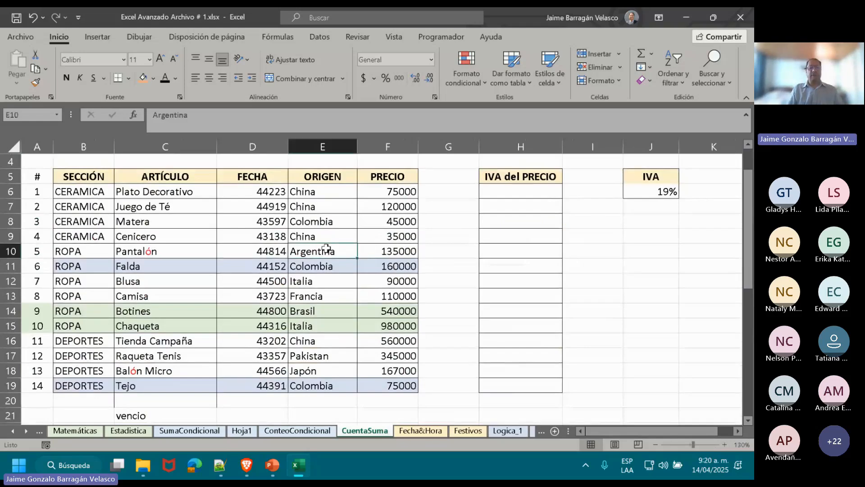
left_click(86, 176)
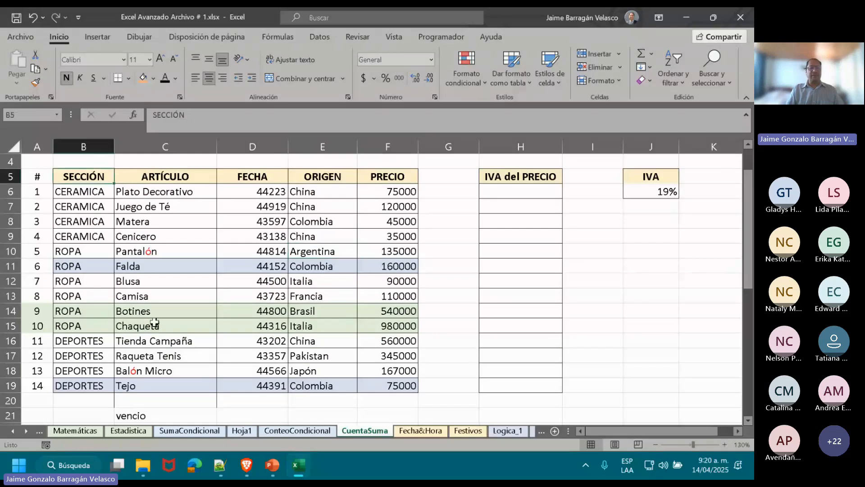
key("Right")
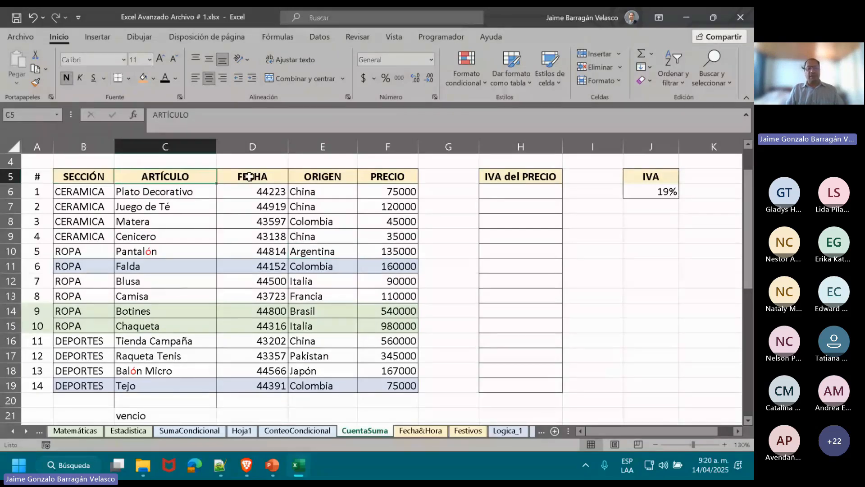
Format the FECHA values in D6:D19 as short dates (Fecha corta).
left_click(250, 177)
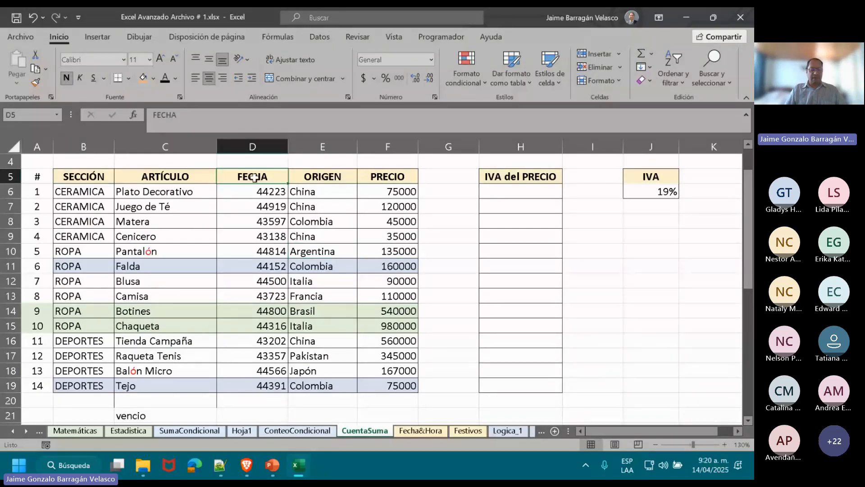
left_click(255, 191)
key("ctrl+shift+Down")
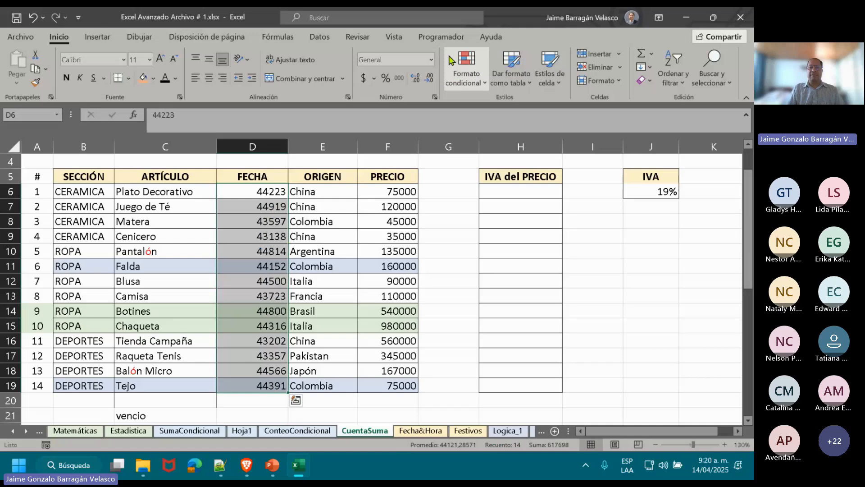
left_click(431, 60)
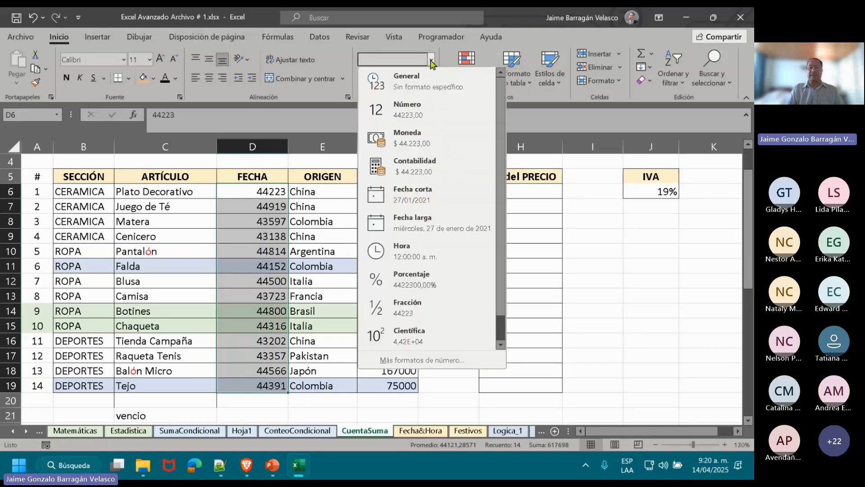
left_click(417, 197)
Apply the Contabilidad currency format with the $ symbol to the PRECIO values in F6:F19.
left_click(412, 179)
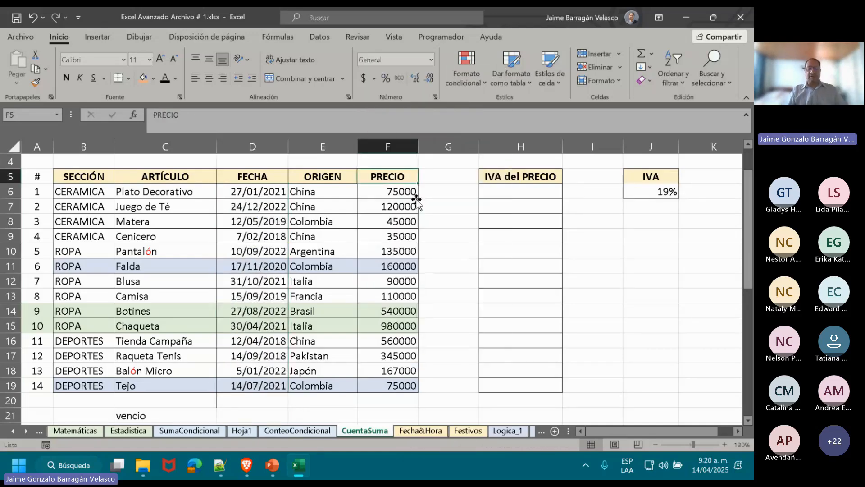
double_click(335, 175)
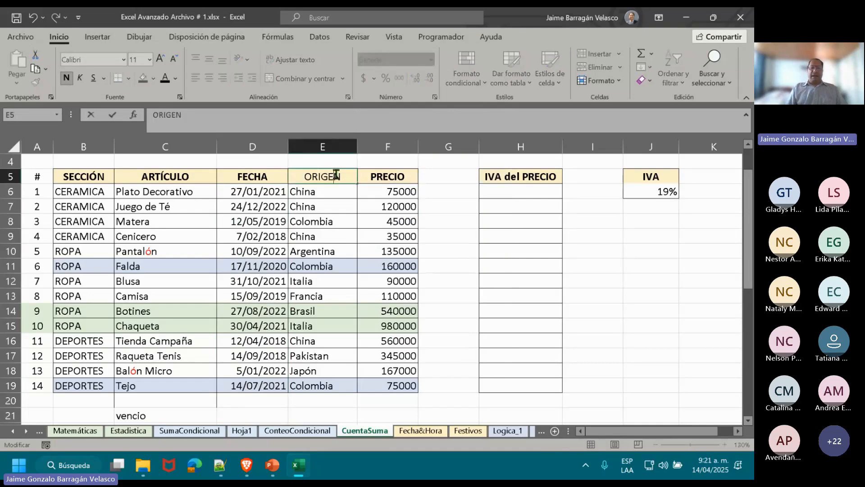
key("Escape")
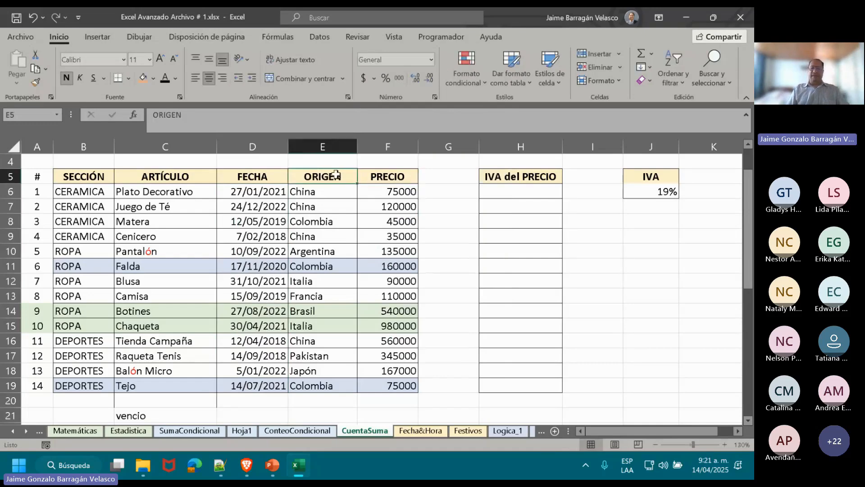
key("Right")
key("Down")
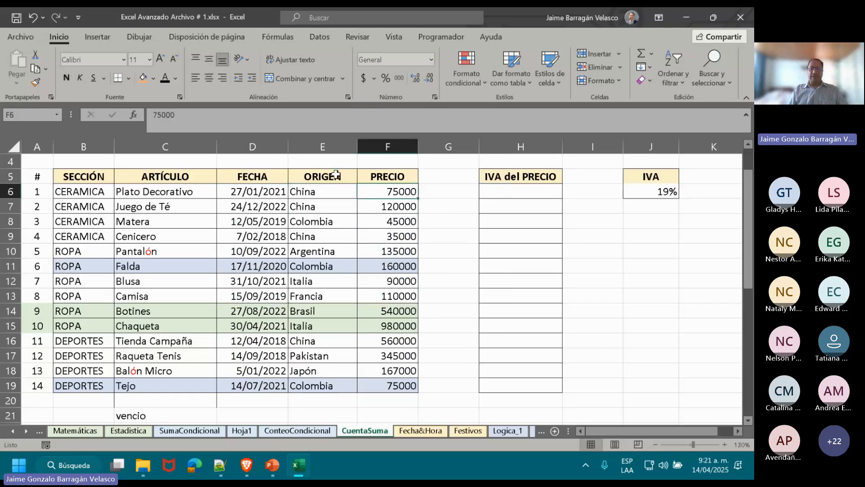
key("ctrl+shift+Down")
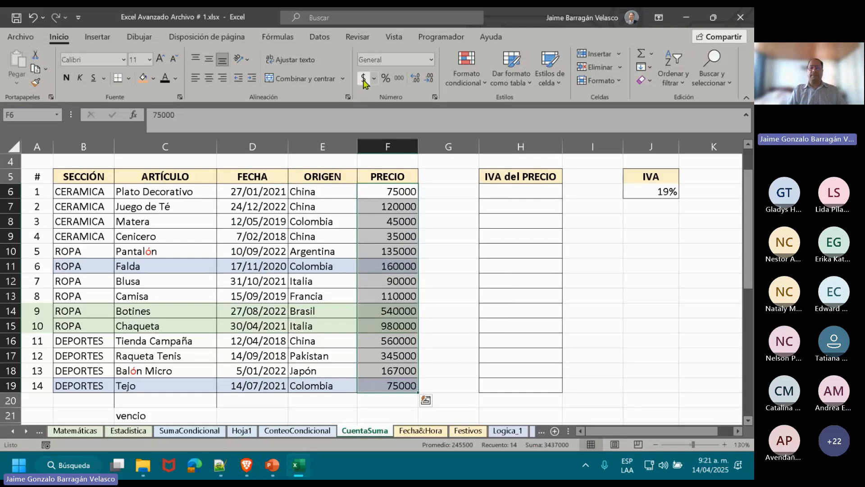
left_click(363, 79)
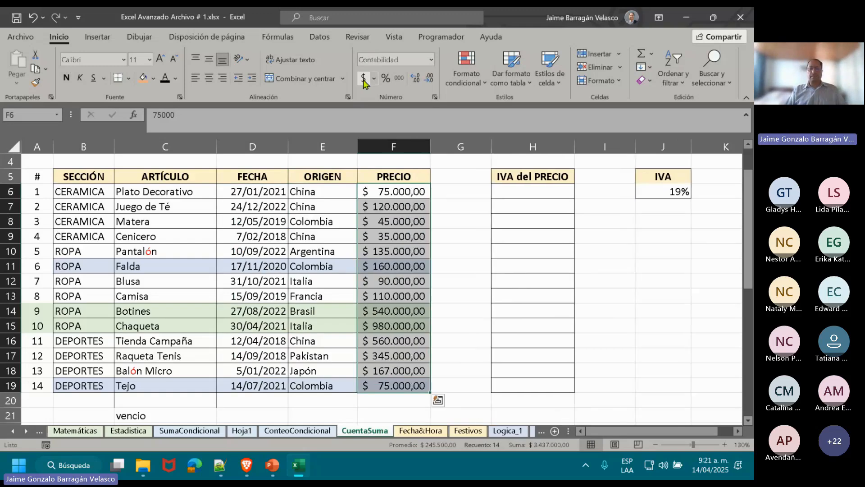
Enter the formula =F6*J6 in cell H6 to calculate the IVA of the first item's price.
double_click(476, 204)
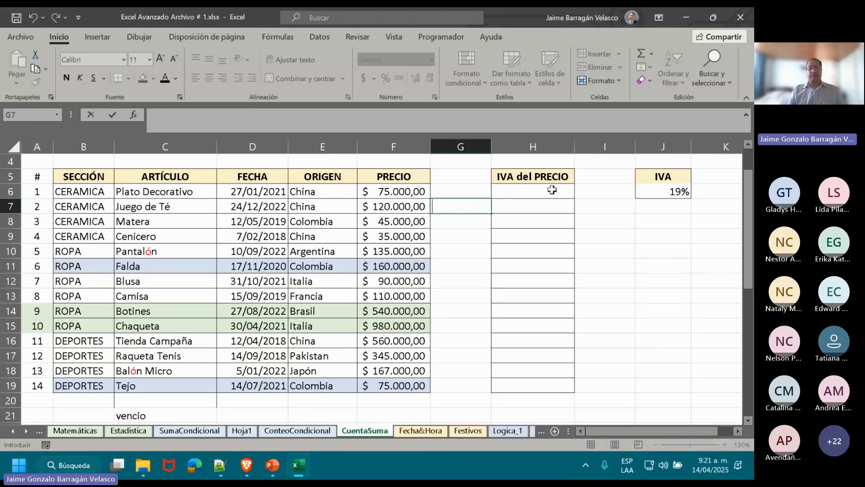
double_click(656, 191)
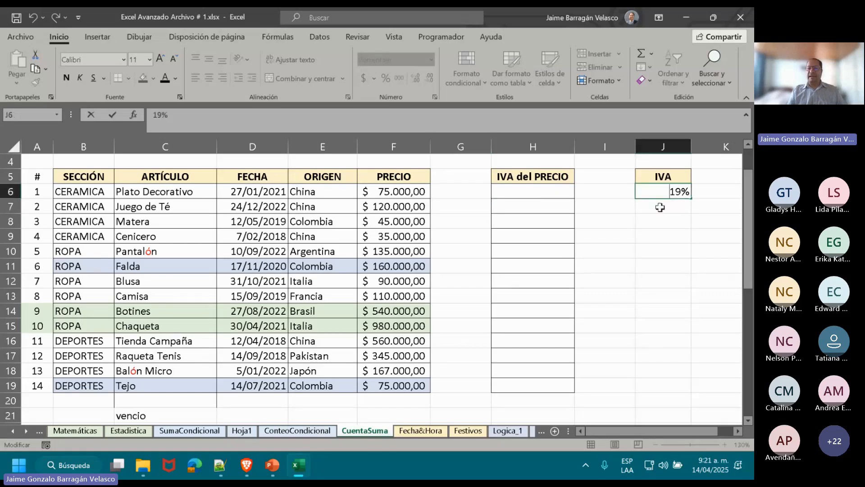
left_click(660, 207)
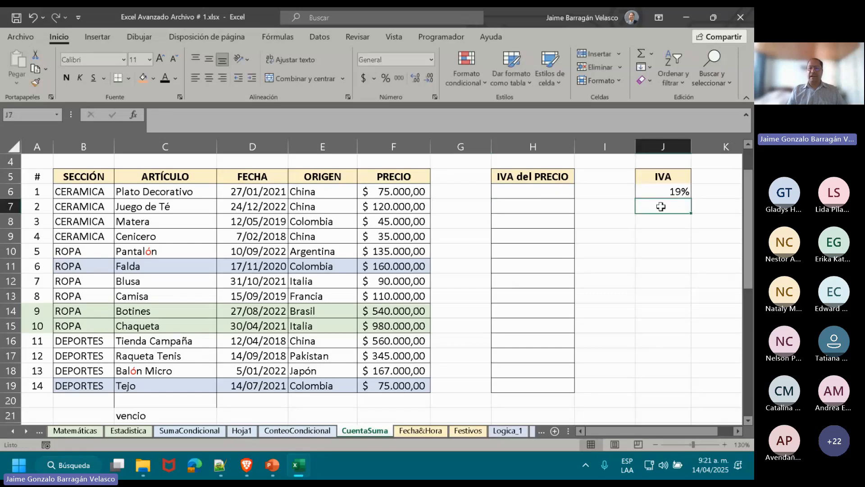
left_click(541, 194)
type("=")
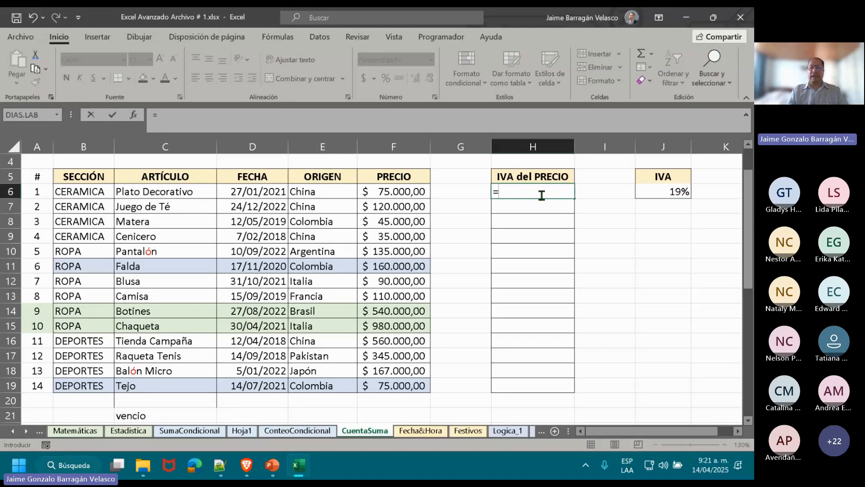
left_click(412, 193)
type("*")
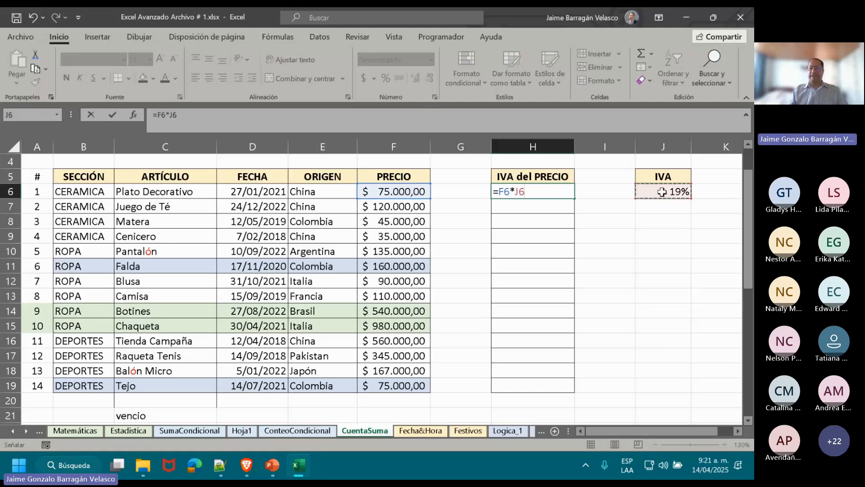
key("Return")
key("Up")
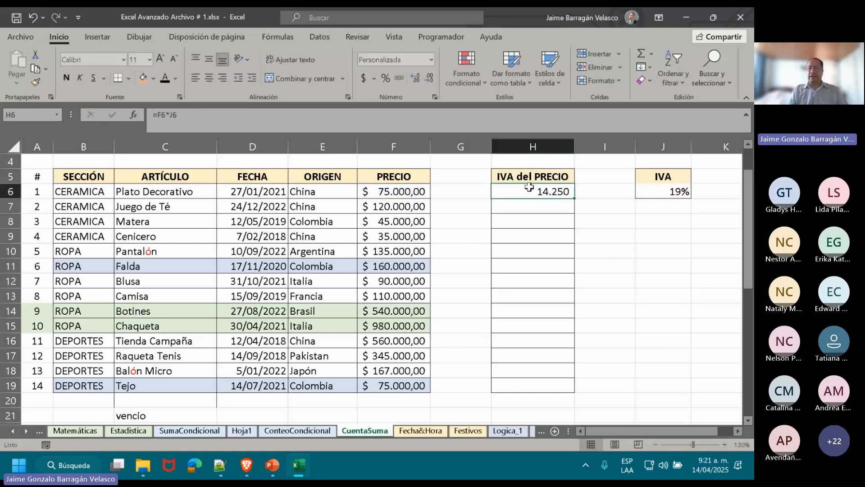
double_click(540, 190)
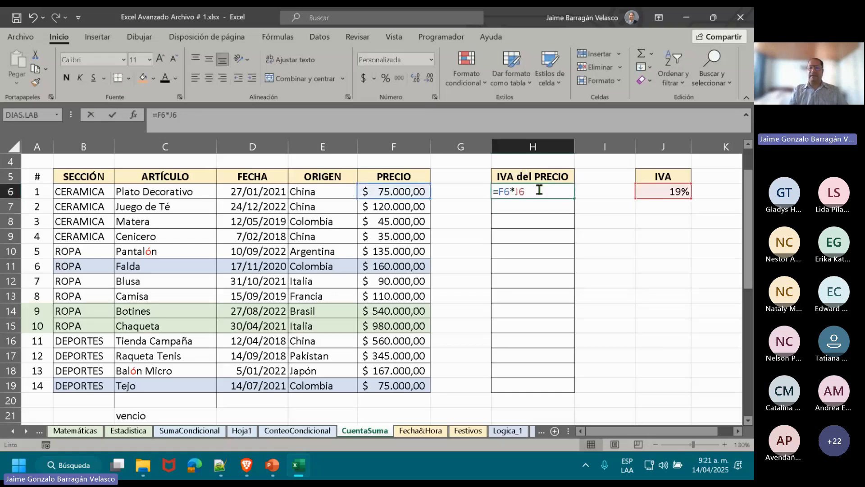
left_click(520, 192)
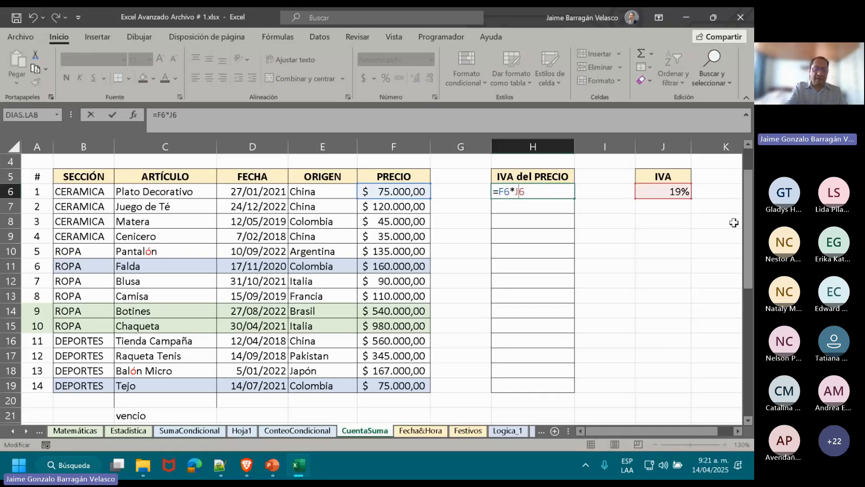
key("F4")
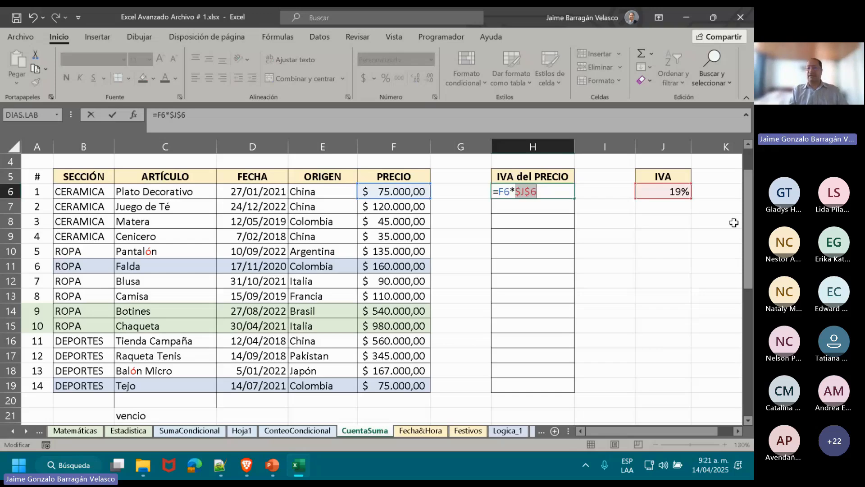
key("Escape")
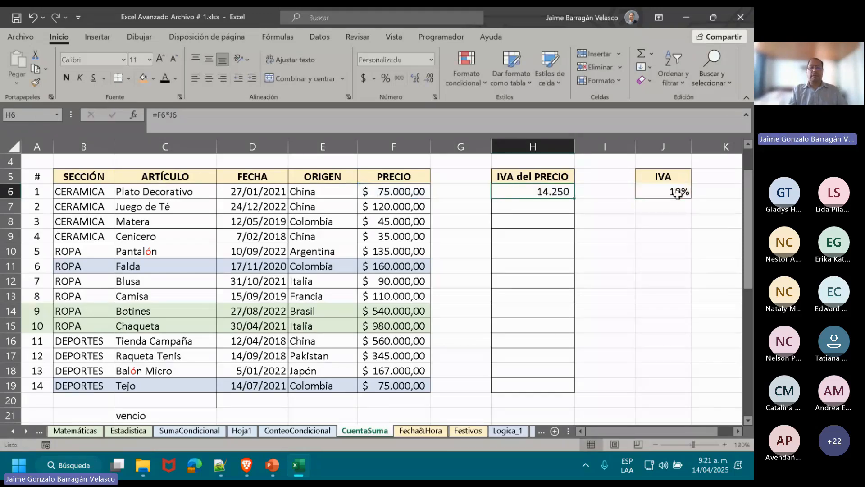
Define the name IVA for the tax rate cell J6 in the Name Manager, with Libro (workbook) scope.
left_click(678, 193)
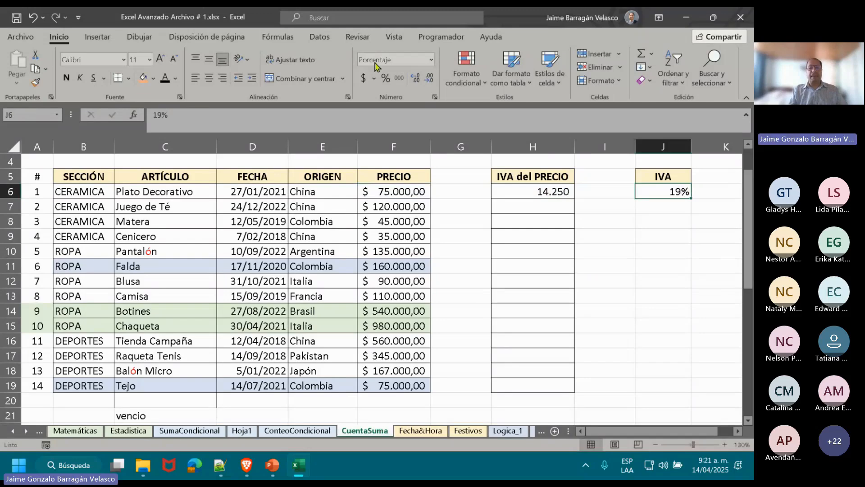
left_click(289, 39)
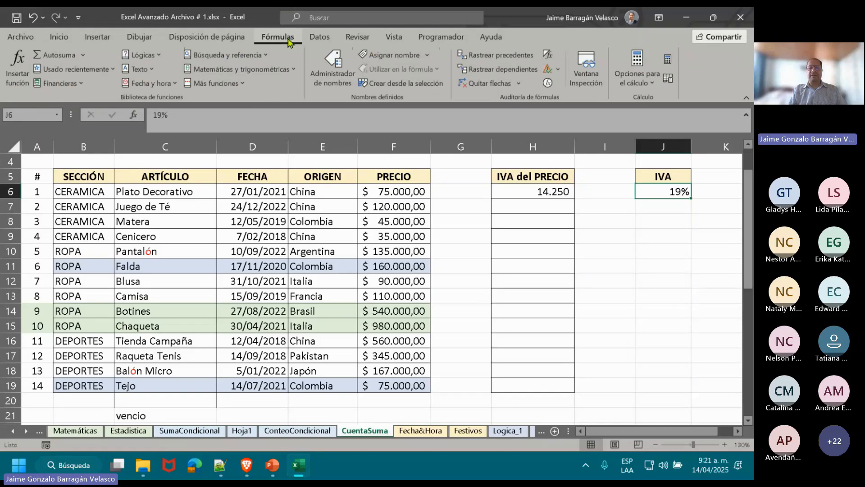
left_click(332, 68)
left_click(372, 120)
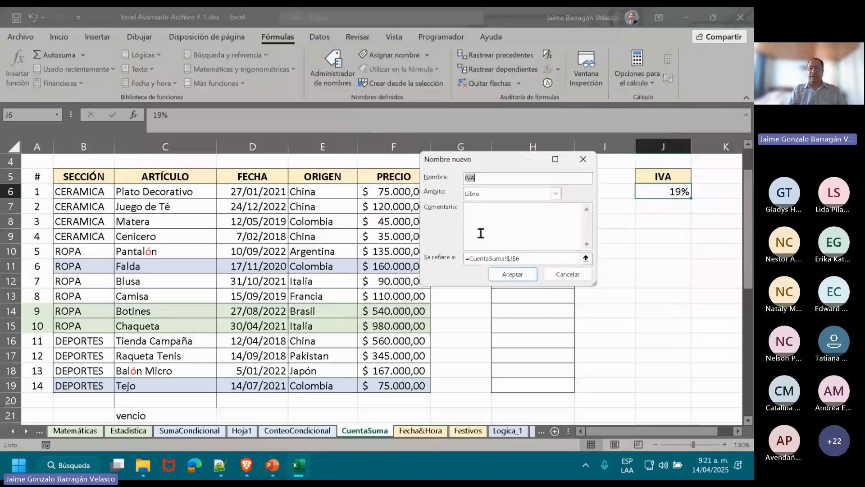
left_click(512, 274)
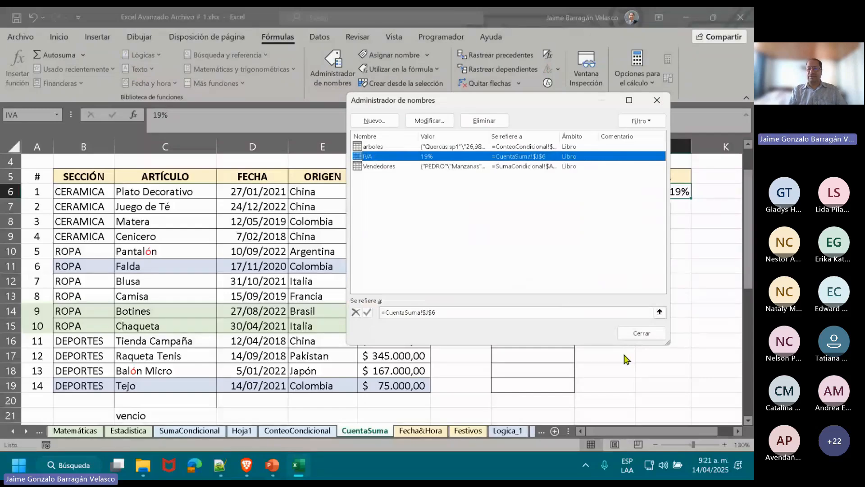
left_click(643, 339)
Replace the J6 reference in the H6 formula with the defined name, making it =F6*IVA.
left_click(554, 192)
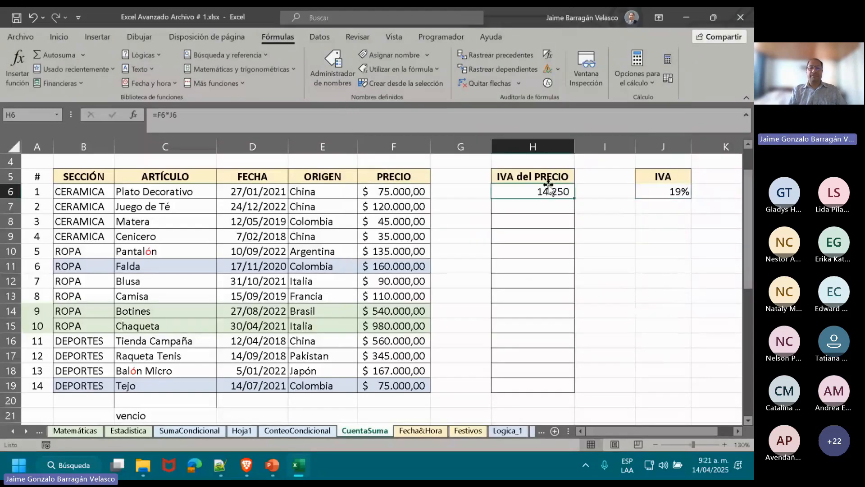
left_click(494, 116)
key("BackSpace")
key("BackSpace")
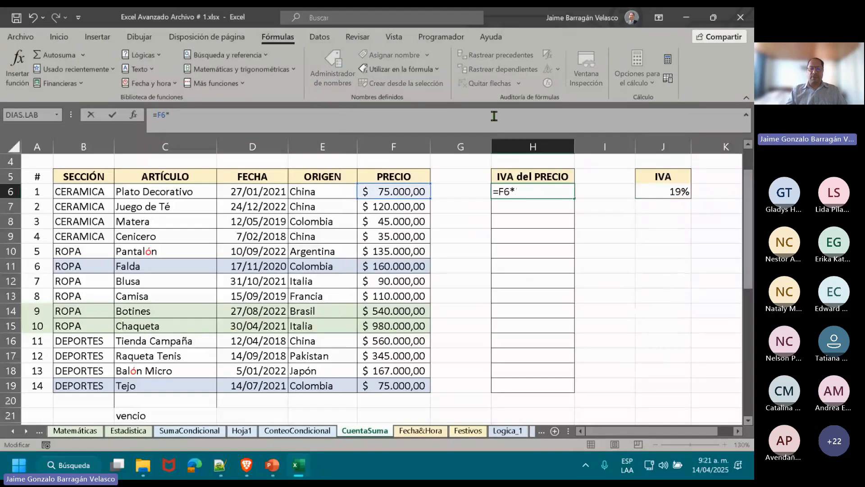
type("IVA")
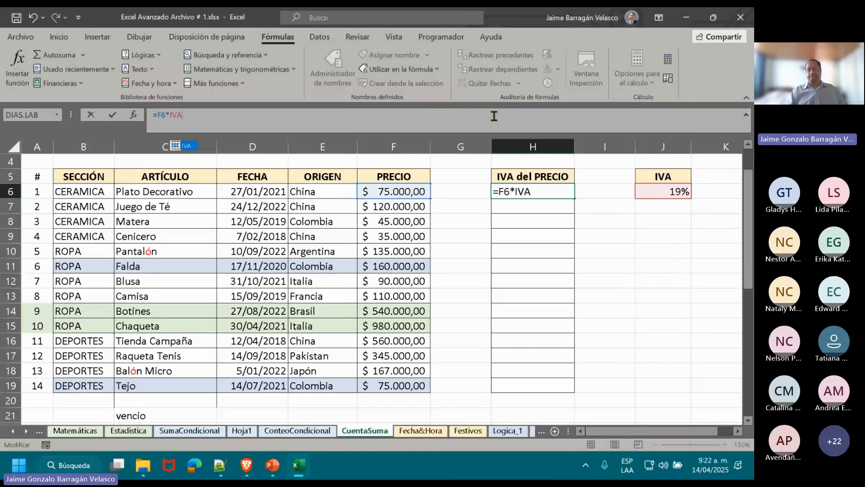
key("Return")
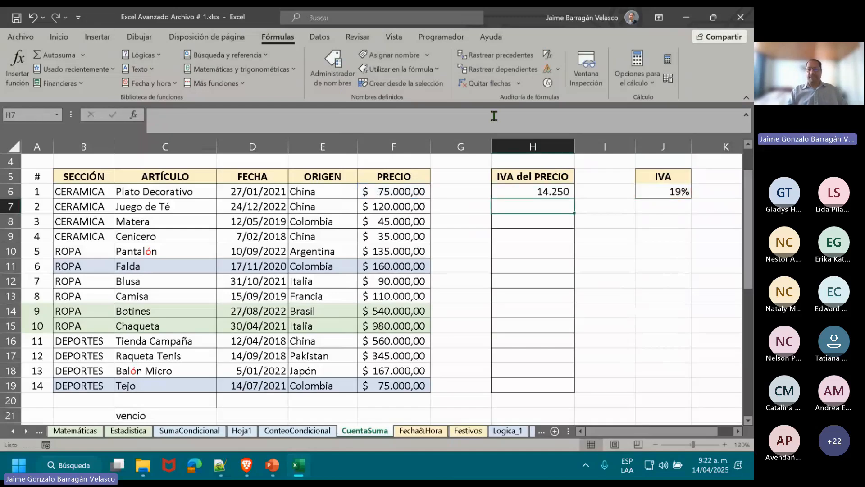
Fill the =F6*IVA formula from H6 down to H19 to calculate the IVA of every item's price.
left_click(570, 192)
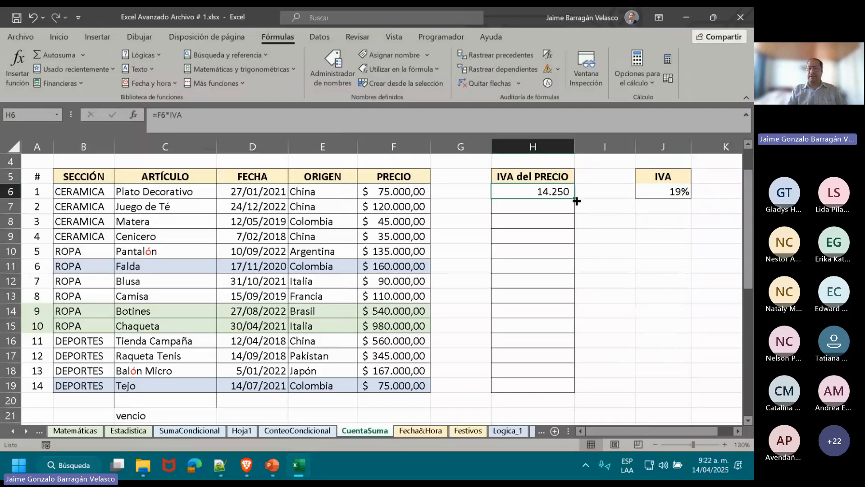
left_click_drag(574, 198, 582, 399)
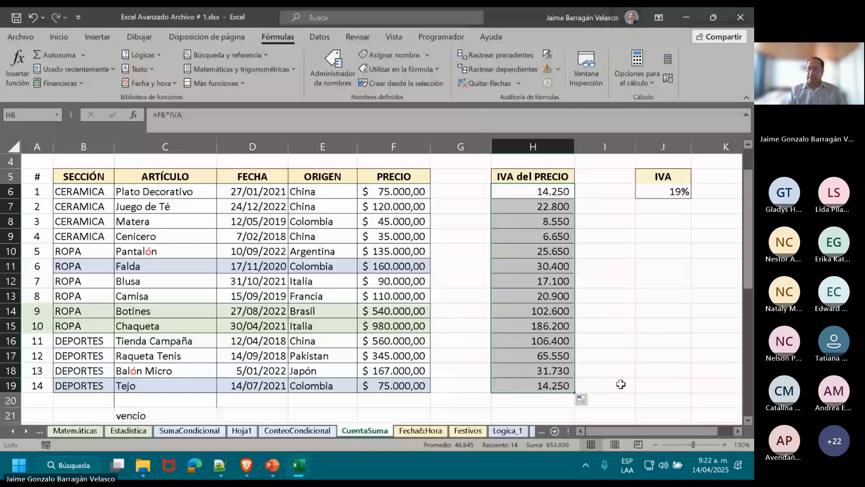
Enter a SUMA formula in H23 that totals the IVA del PRECIO values in H6:H19.
left_click_drag(748, 262, 753, 309)
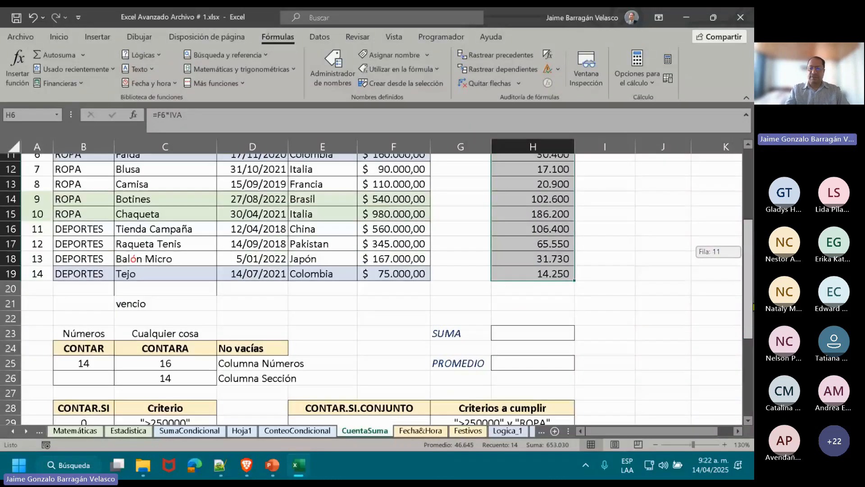
left_click(551, 329)
type("=SUMA")
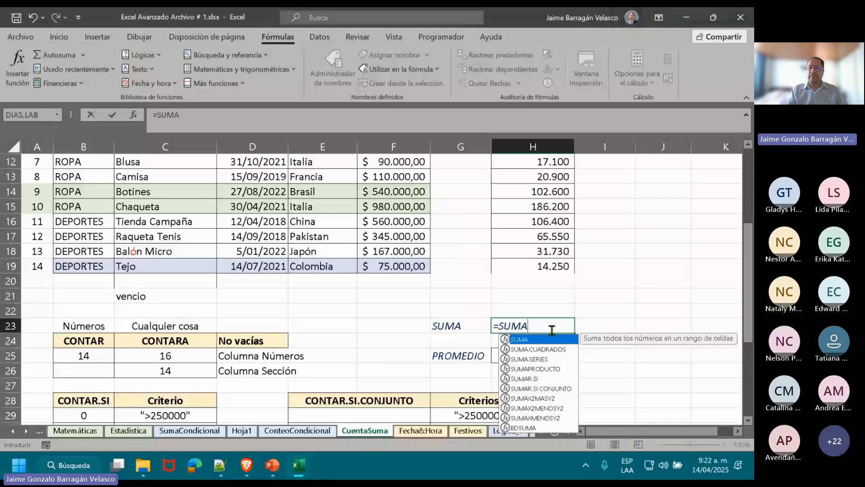
type("(")
left_click_drag(550, 266, 543, 162)
key("Return")
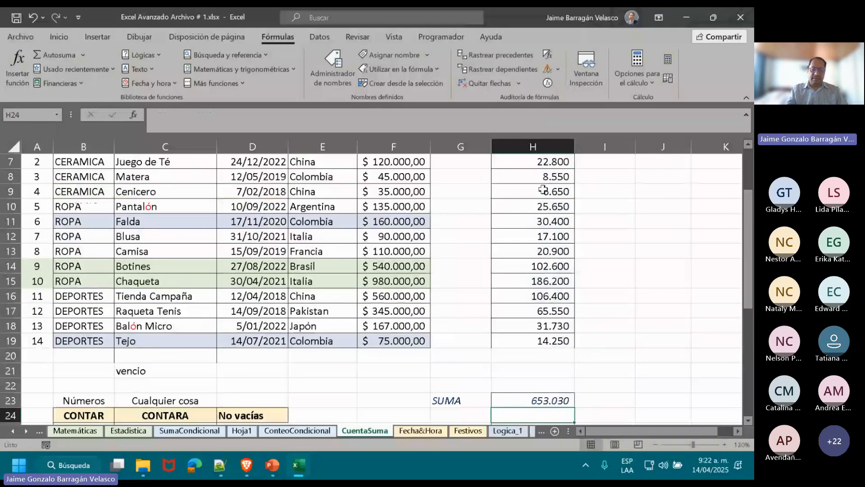
Enter the formula =PROMEDIO(H6:H19) in cell H25 to average the IVA values.
key("Down")
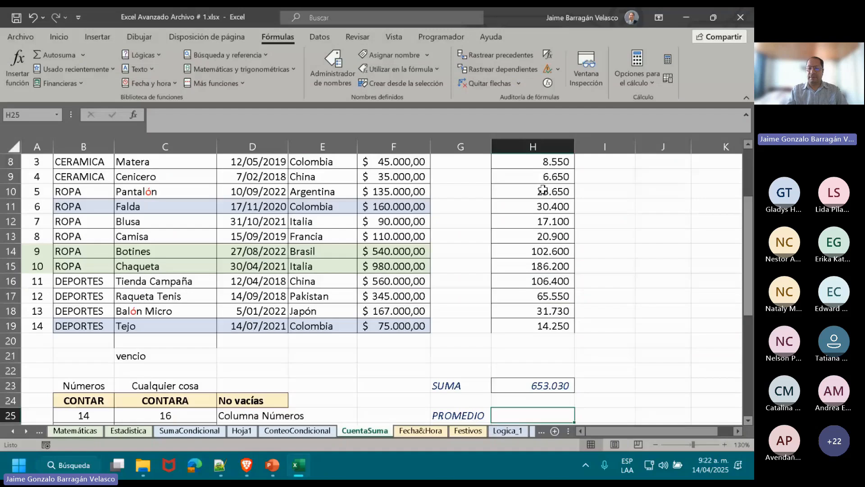
type("=")
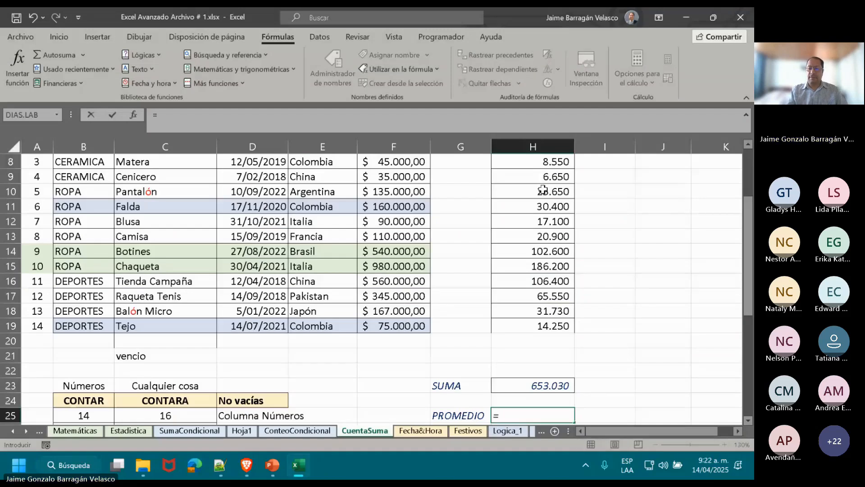
type("PROME")
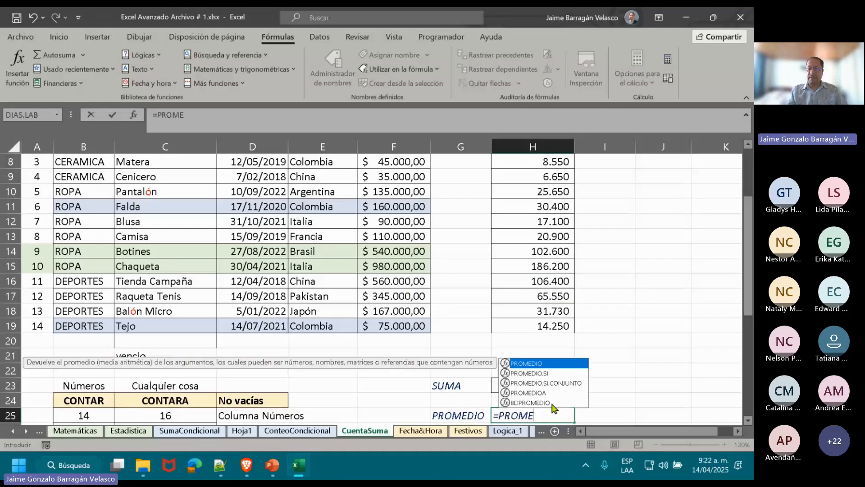
key("Tab")
left_click(544, 323)
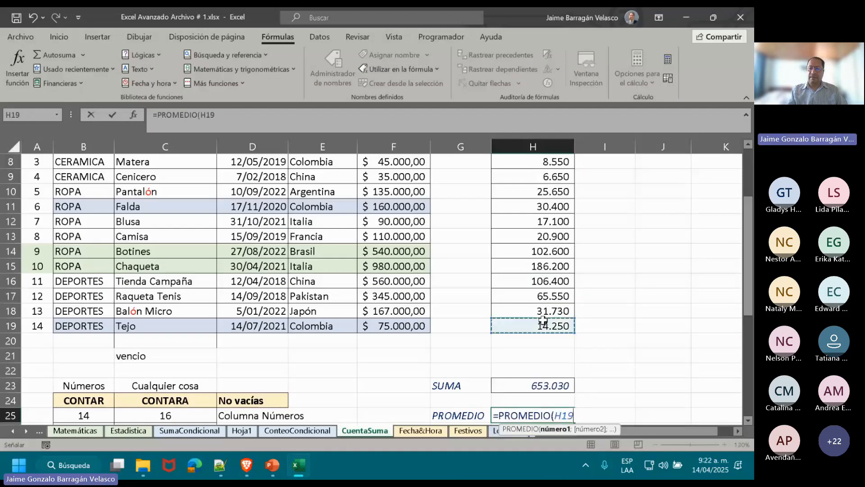
left_click_drag(544, 320, 547, 188)
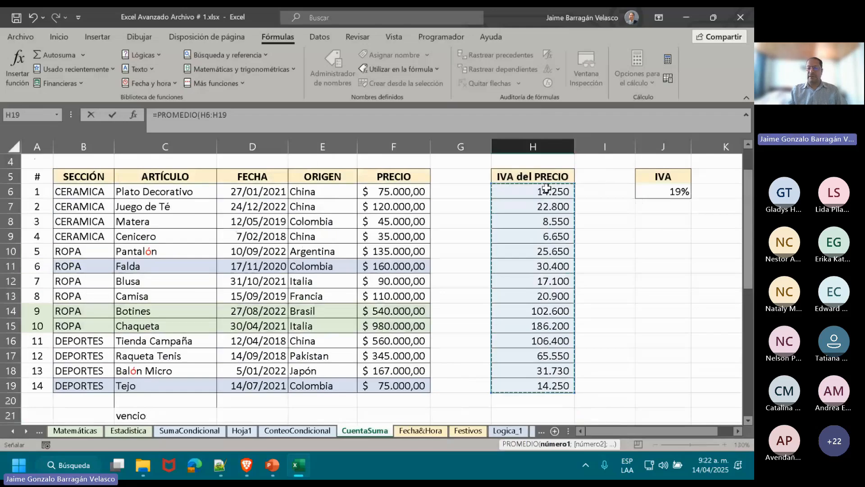
key("Return")
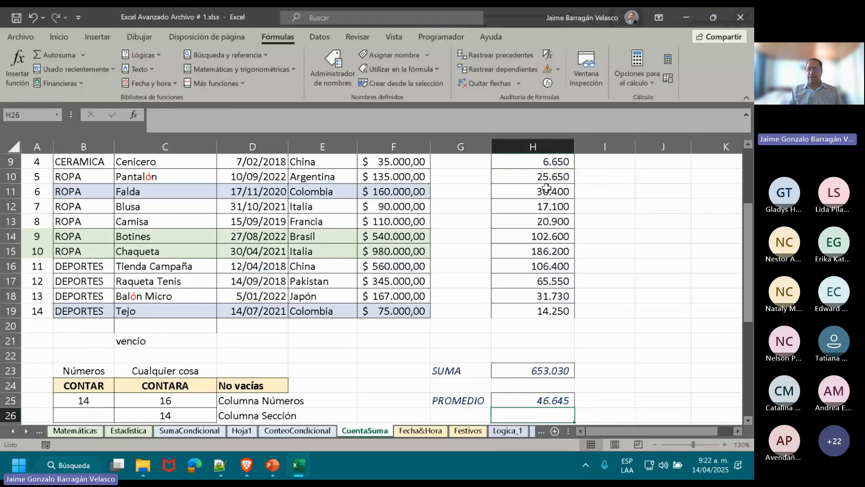
Clear the existing formulas in the CONTAR and CONTARA result cells B25:C26.
key("Left")
key("Left")
key("Left")
key("Left")
key("Left")
key("Left")
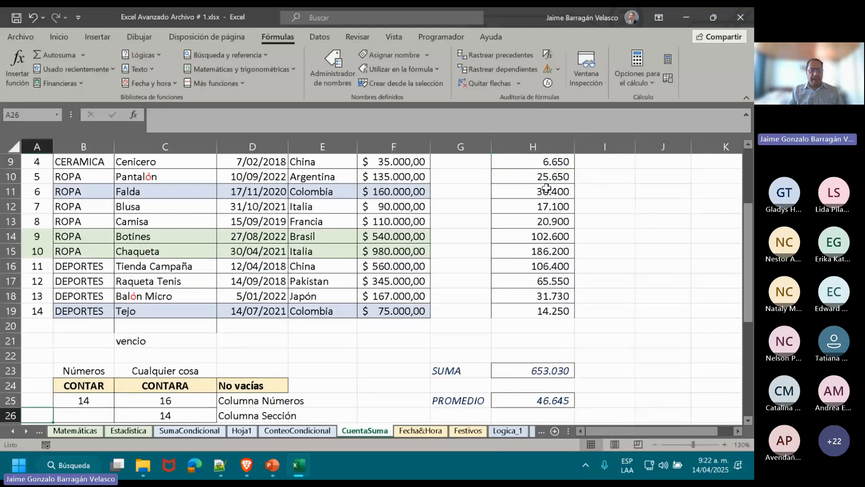
key("Down")
key("Down")
key("Down")
key("Down")
key("Down")
key("Down")
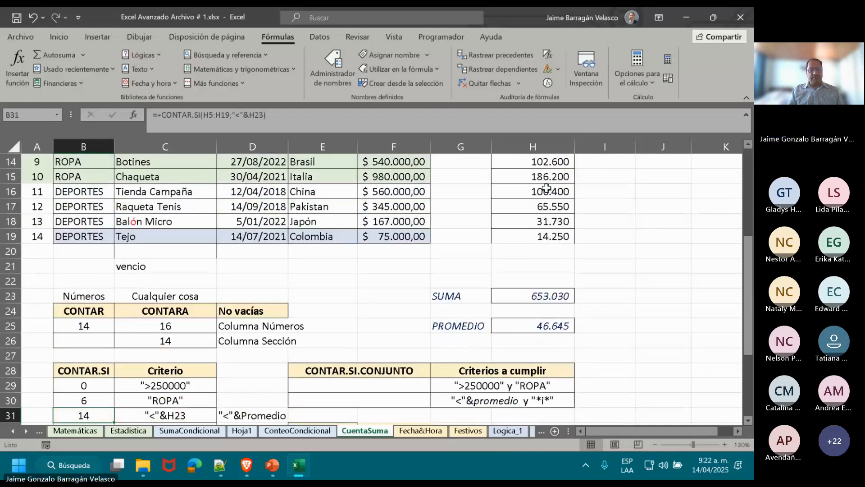
key("Up")
key("Up")
key("Up")
key("Up")
key("Up")
key("Up")
key("Up")
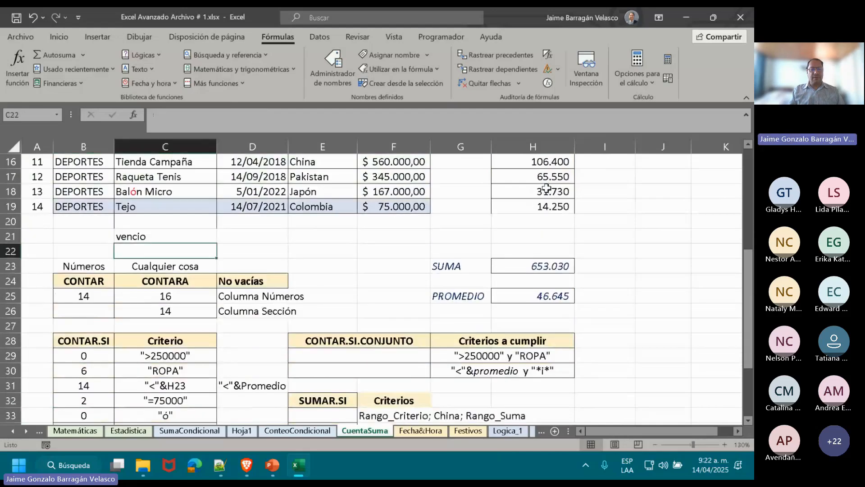
key("shift+Right")
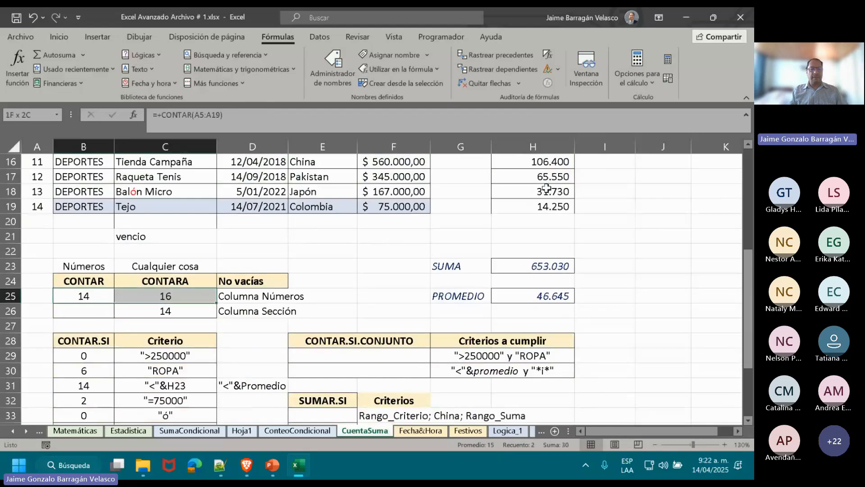
key("shift+Down")
key("Delete")
key("Left")
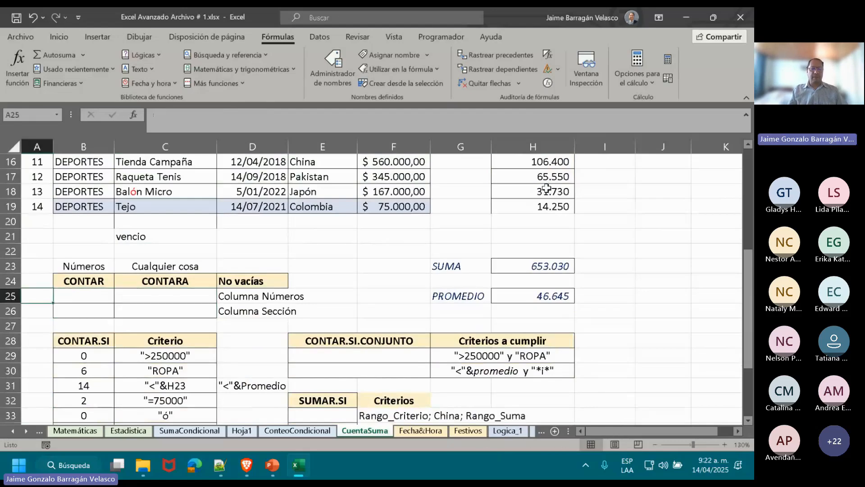
key("Right")
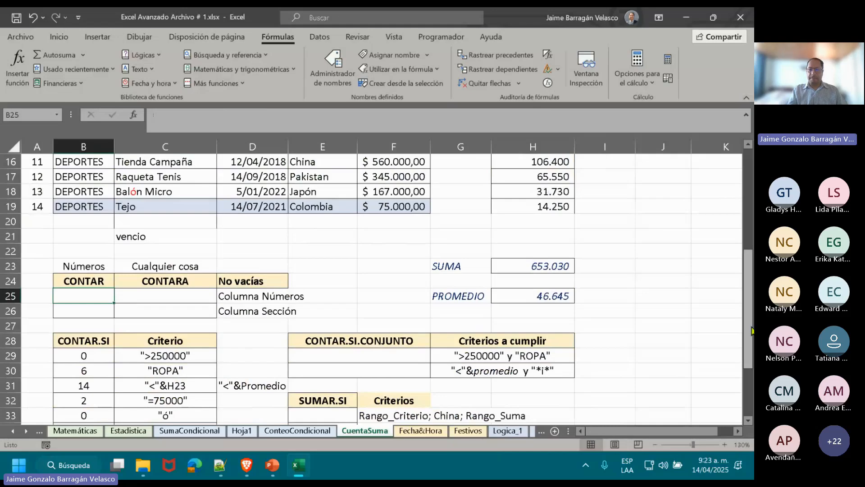
Enter the formula =CONTAR(A:A) in cell B25 to count the numeric entries in the whole # column.
left_click_drag(751, 328, 751, 227)
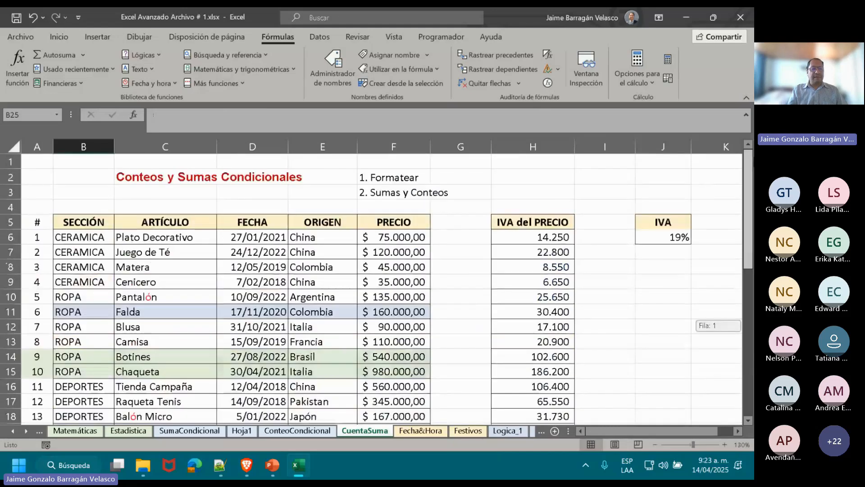
left_click(49, 147)
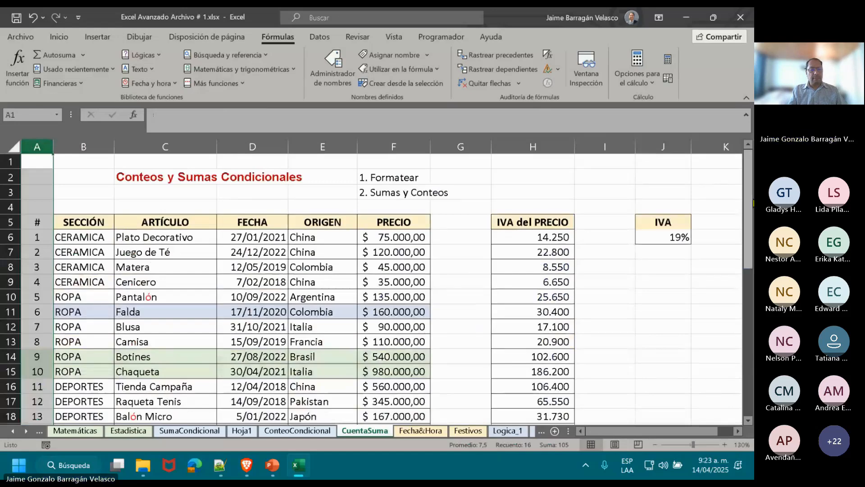
left_click_drag(748, 153, 748, 192)
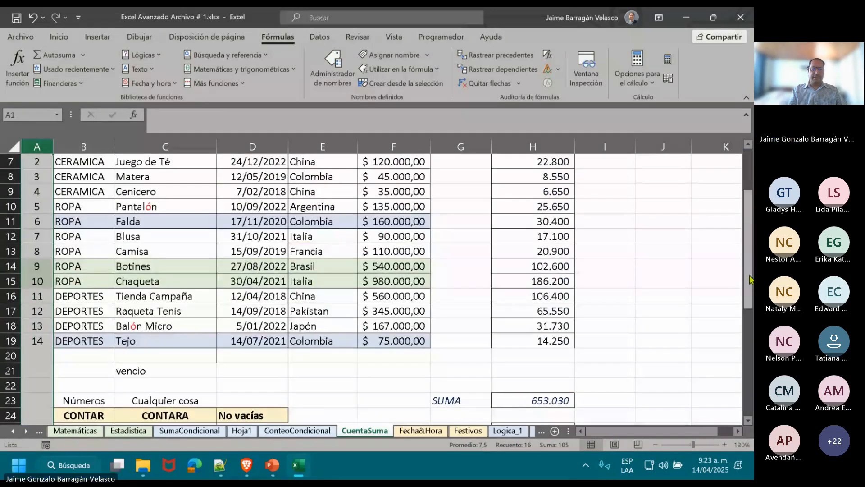
left_click_drag(750, 275, 750, 351)
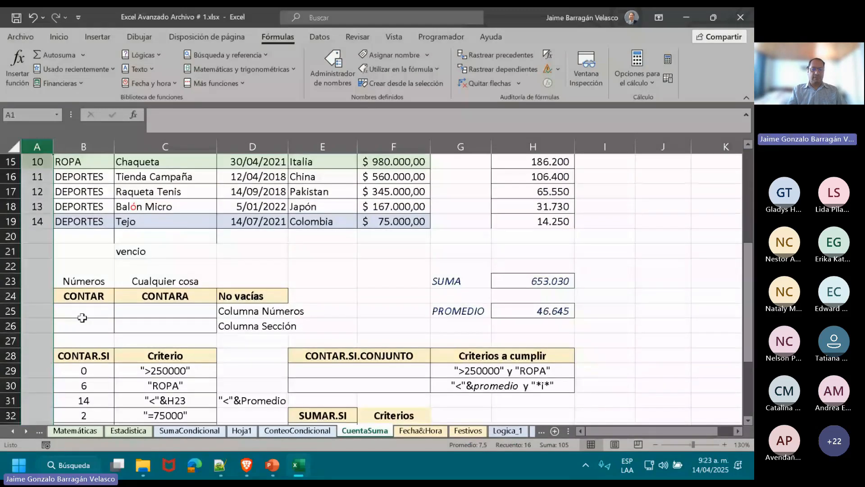
left_click(85, 315)
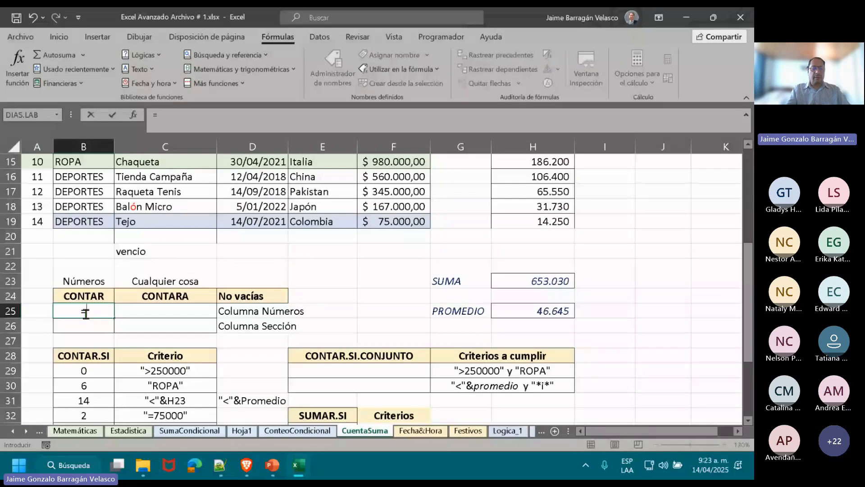
type("=C")
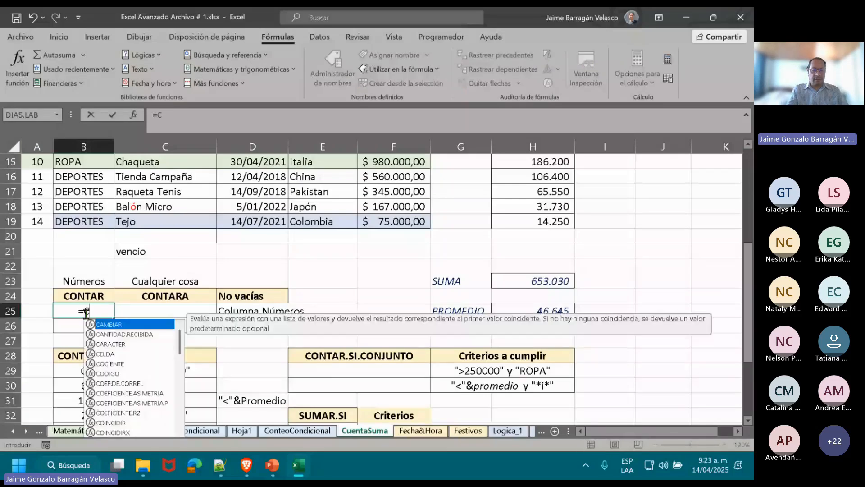
type("ONTA")
double_click(102, 326)
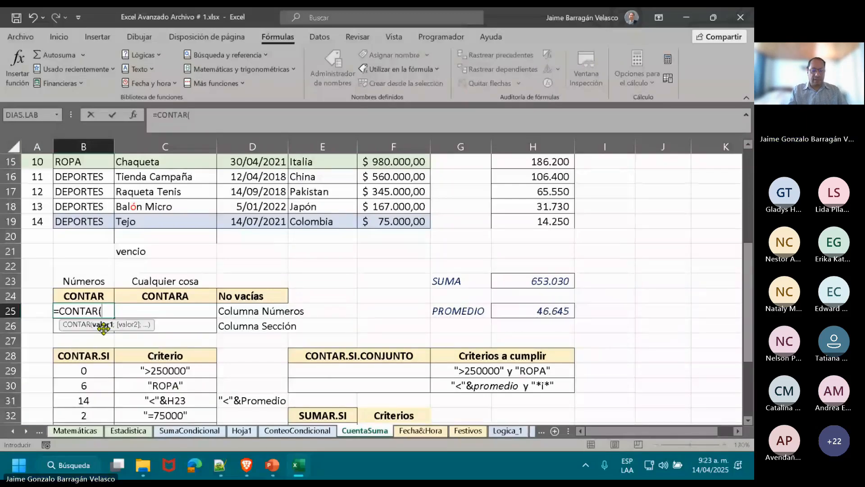
left_click(44, 145)
type(")")
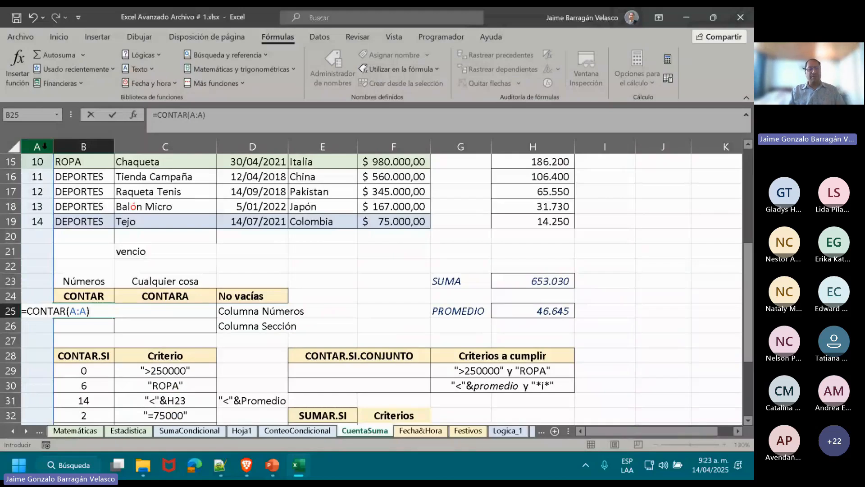
key("Return")
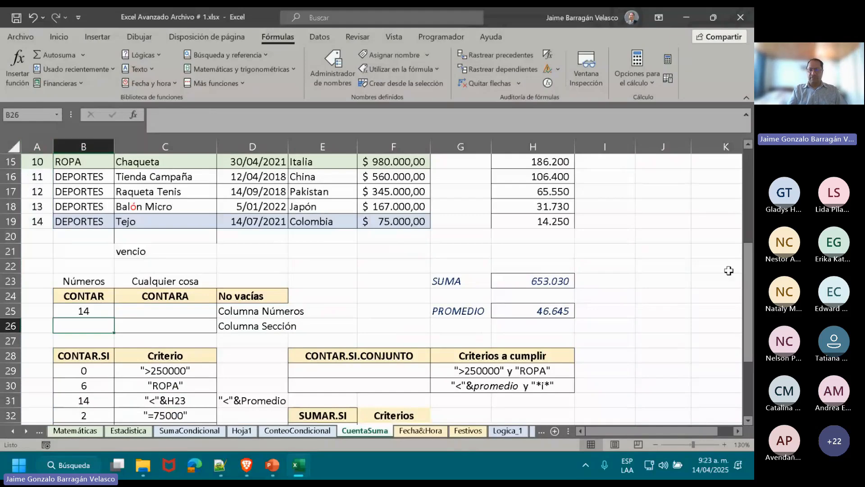
Limit the B25 formula's range to the rows through the end of the table, making it =CONTAR(A1:A20).
left_click_drag(748, 295, 748, 246)
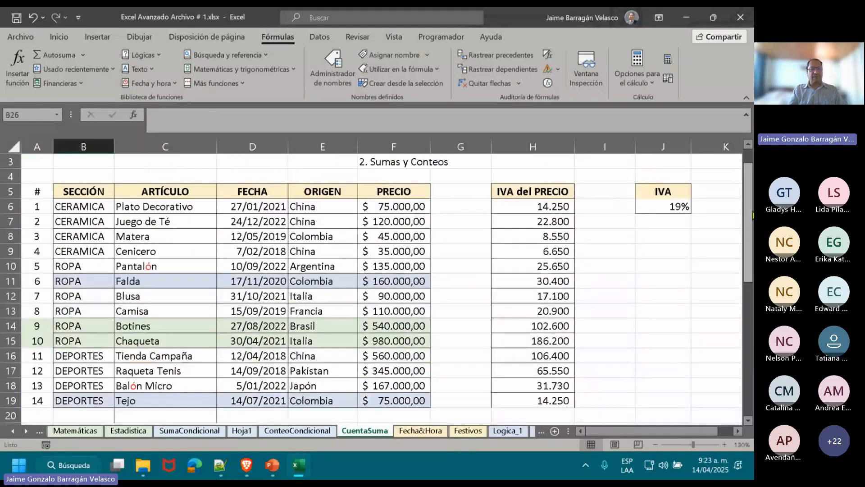
left_click(37, 400)
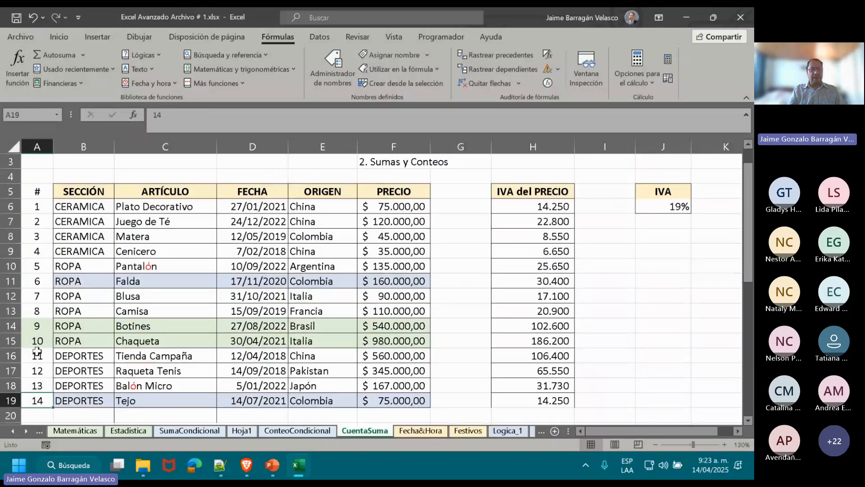
left_click_drag(37, 352, 38, 206)
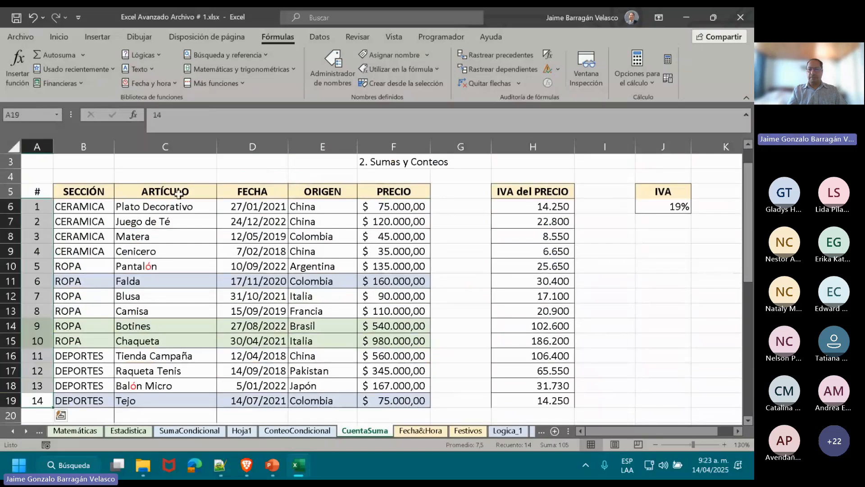
scroll(751, 202, "down", 2)
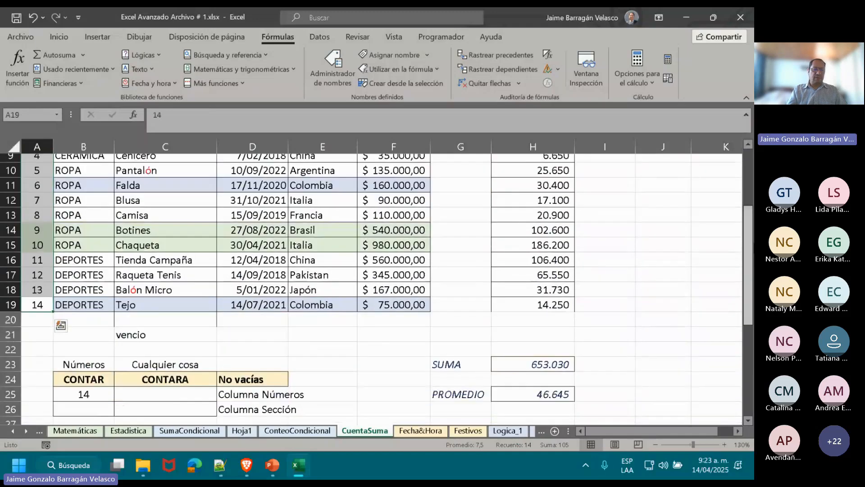
double_click(74, 400)
type("1:A")
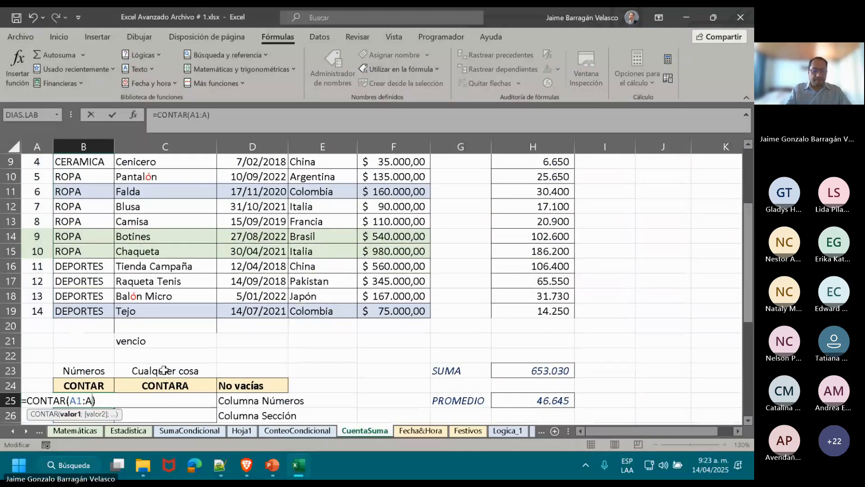
type("20")
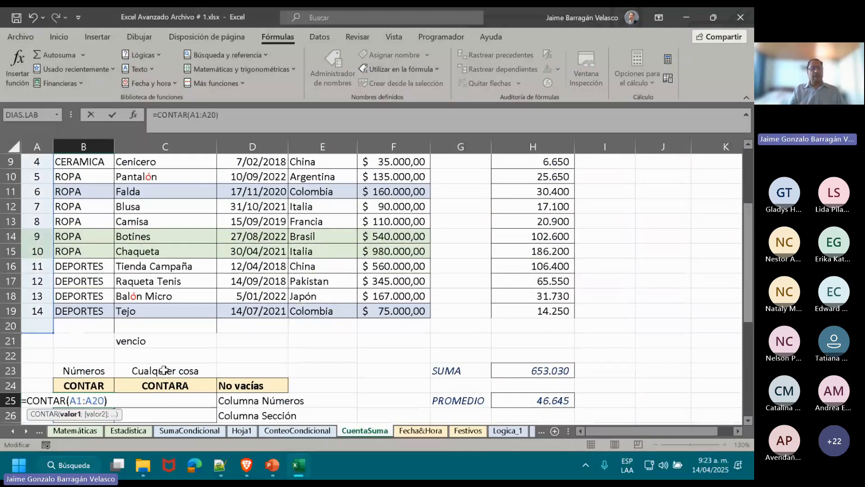
key("Return")
Enter the formula =CONTARA(A1:A20) in cell C25 to count the non-empty cells of the # column.
key("Up")
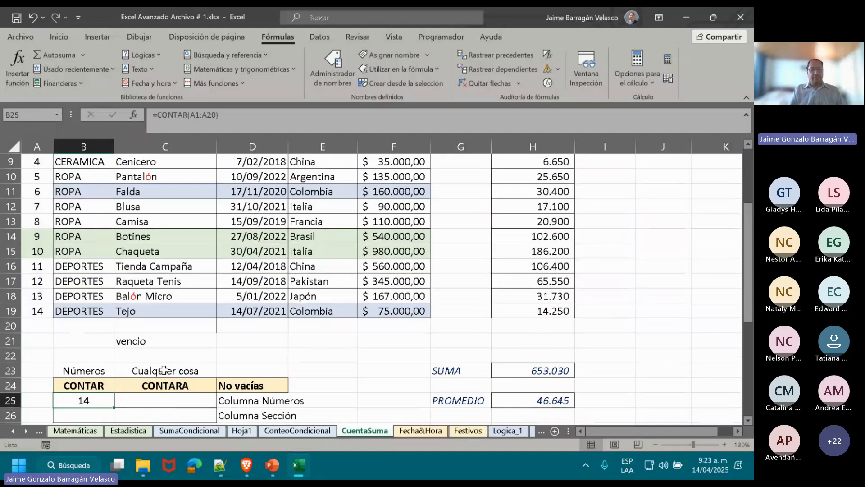
key("Right")
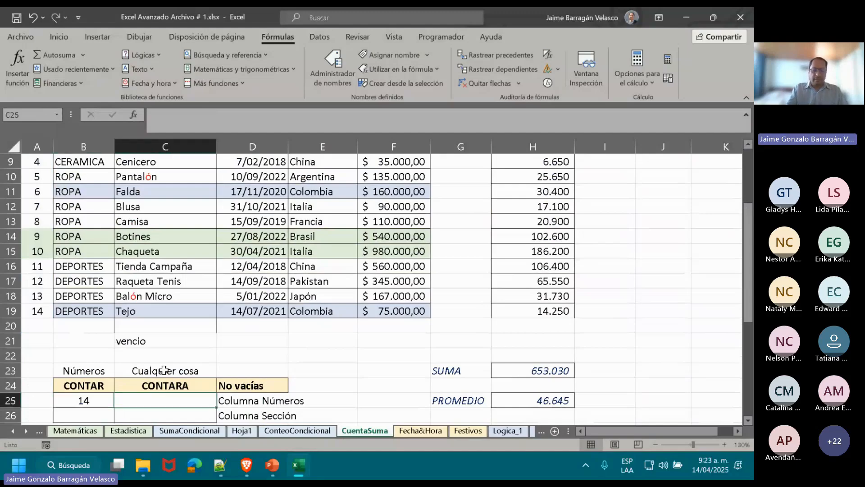
type("=CONTA")
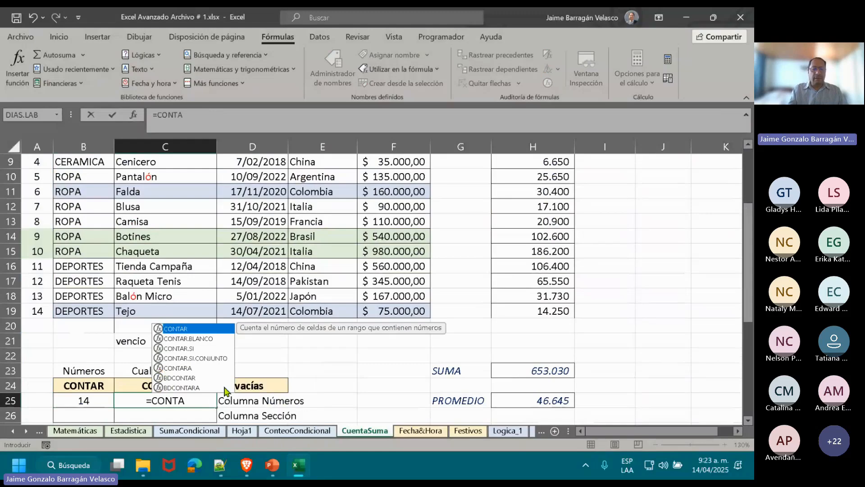
double_click(202, 368)
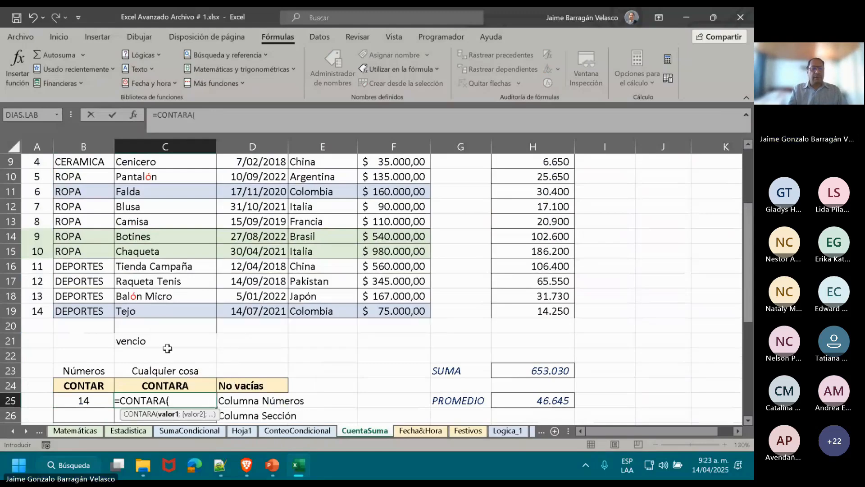
left_click_drag(34, 328, 34, 107)
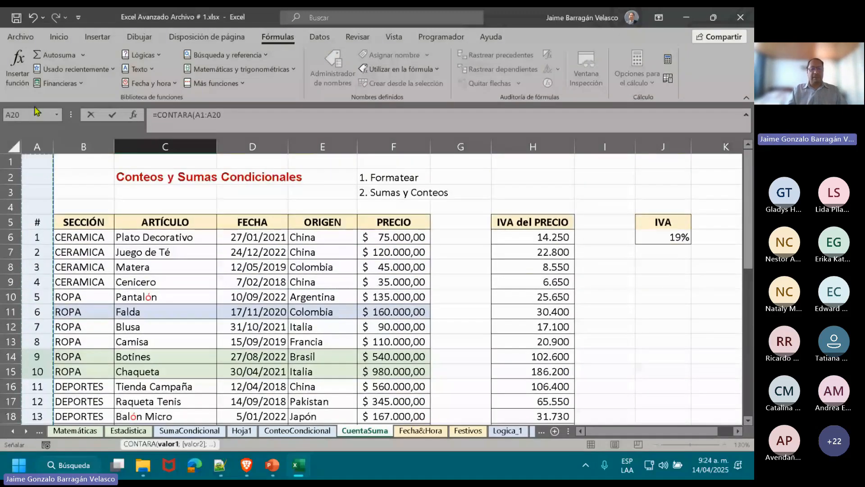
key("Return")
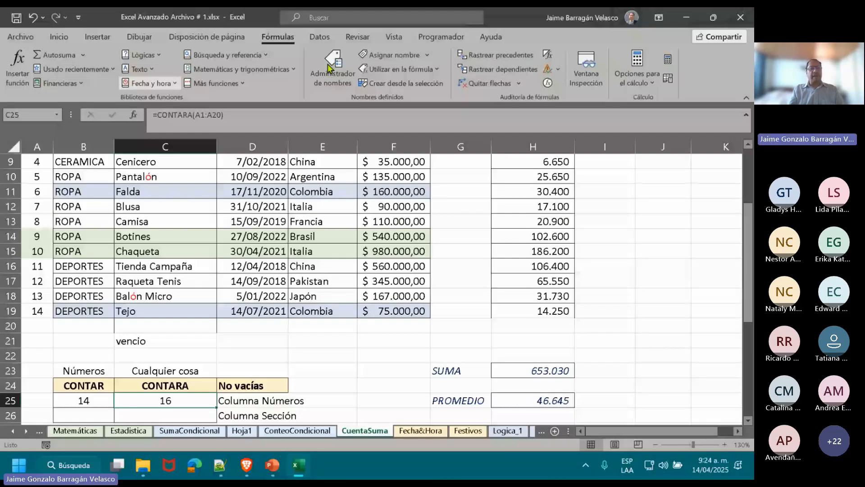
Examine the # column's numbers, its header in A5 and the cells above it from A1 to A4.
scroll(37, 226, "up", 2)
left_click_drag(37, 206, 22, 321)
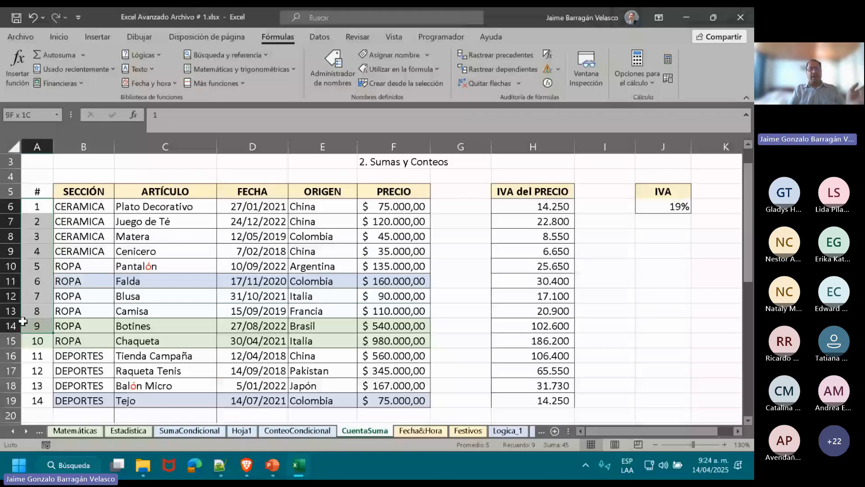
left_click(37, 192)
left_click_drag(747, 225, 46, 165)
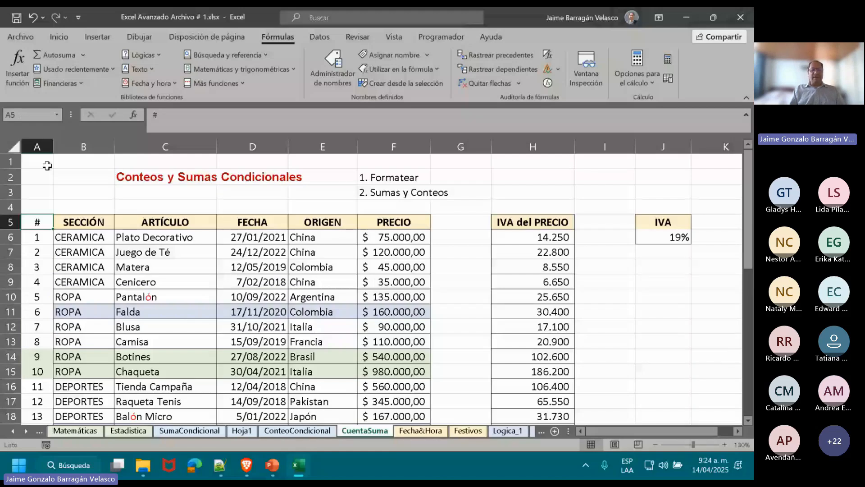
left_click(46, 163)
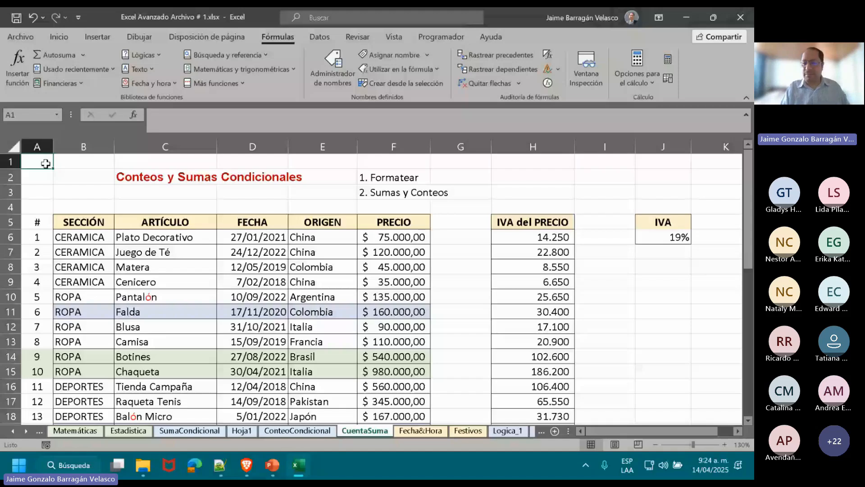
key("Down")
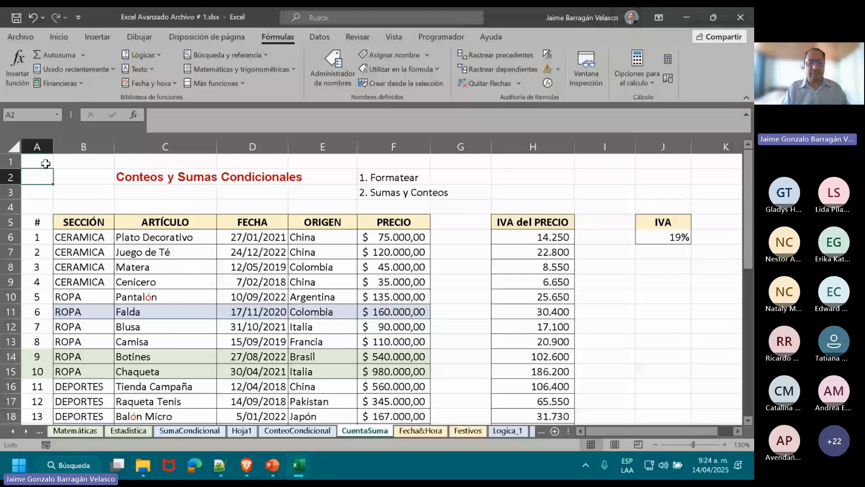
key("Down")
key("Down")
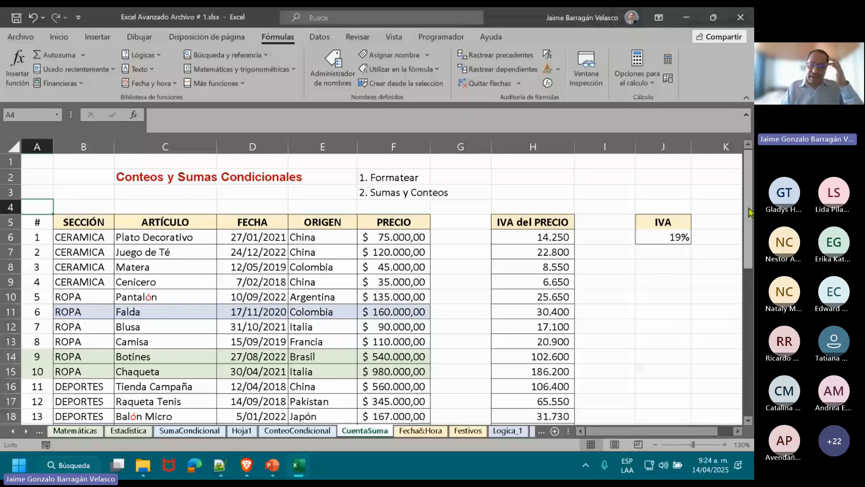
Enter the formula =CONTAR(B1:B19) in cell B26 to count the numeric entries in the SECCIÓN column.
left_click_drag(748, 207, 751, 306)
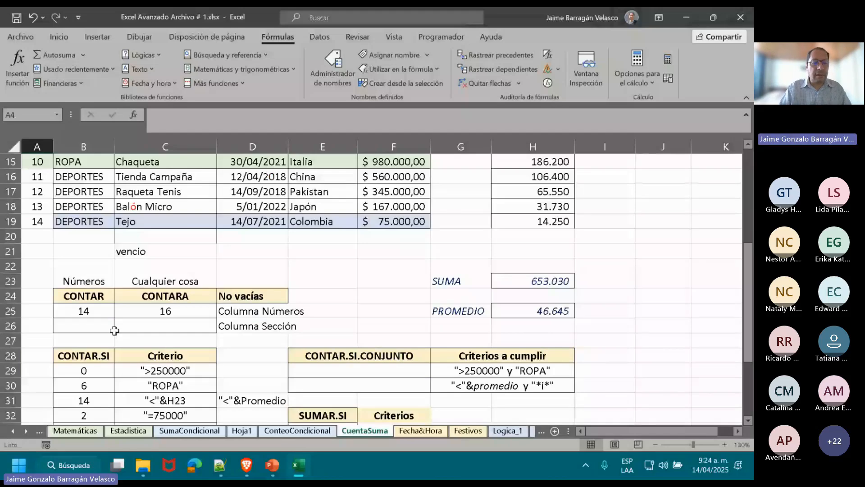
left_click(93, 325)
type("=COMT")
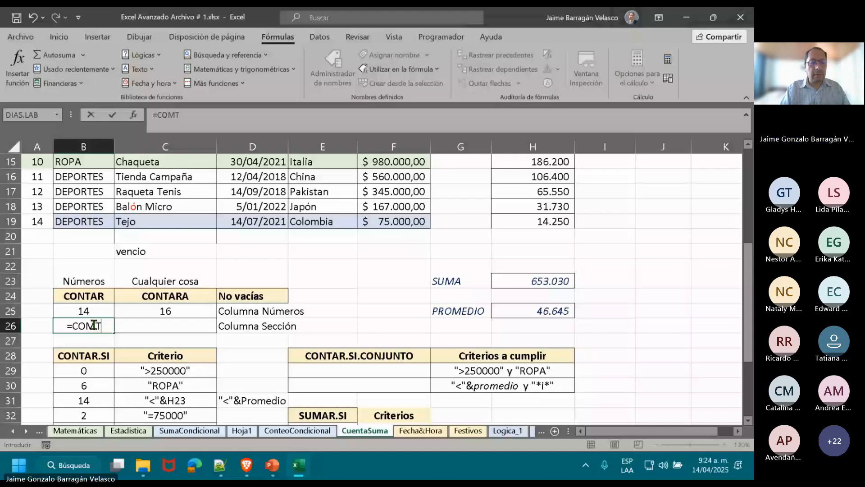
double_click(148, 345)
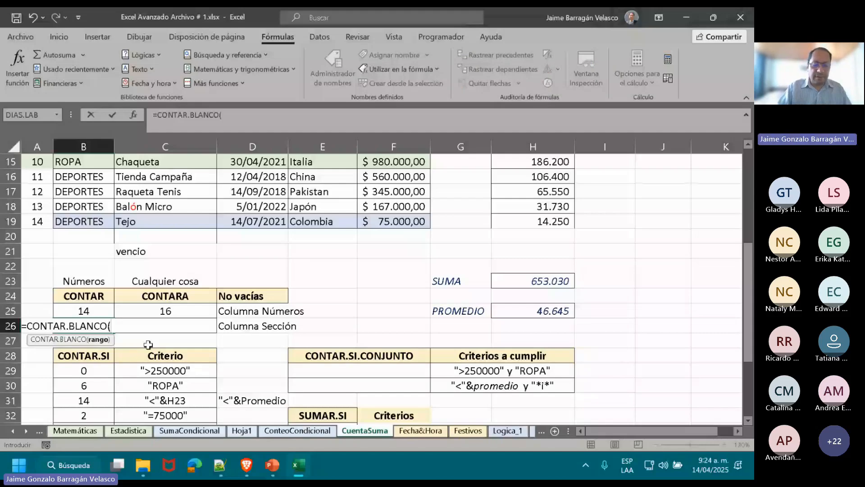
key("BackSpace")
key("BackSpace")
key("BackSpace")
key("BackSpace")
key("BackSpace")
key("BackSpace")
key("BackSpace")
key("BackSpace")
type("(")
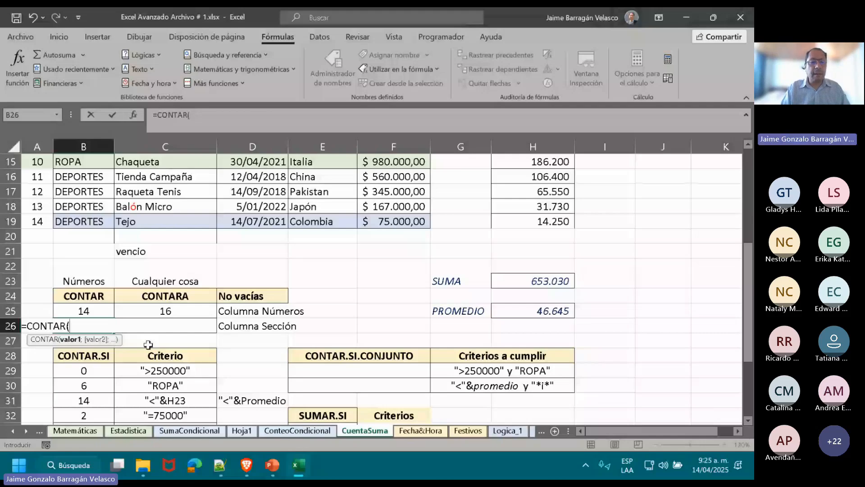
scroll(705, 315, "up", 5)
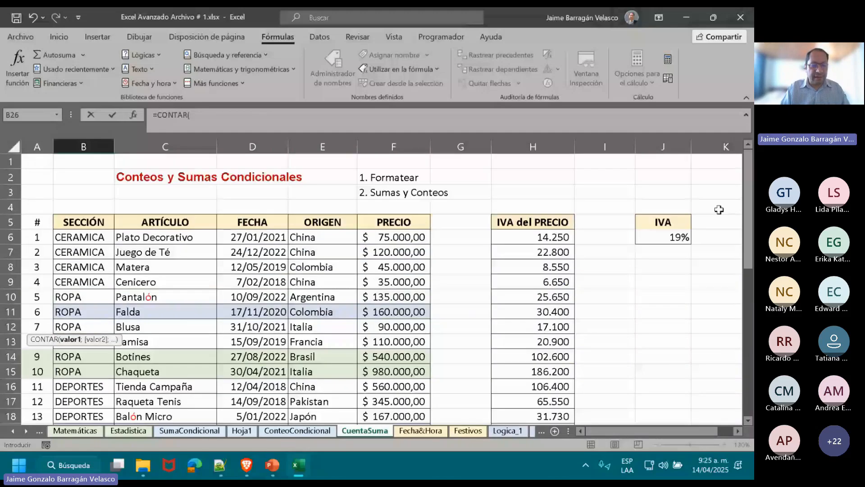
left_click_drag(81, 161, 88, 380)
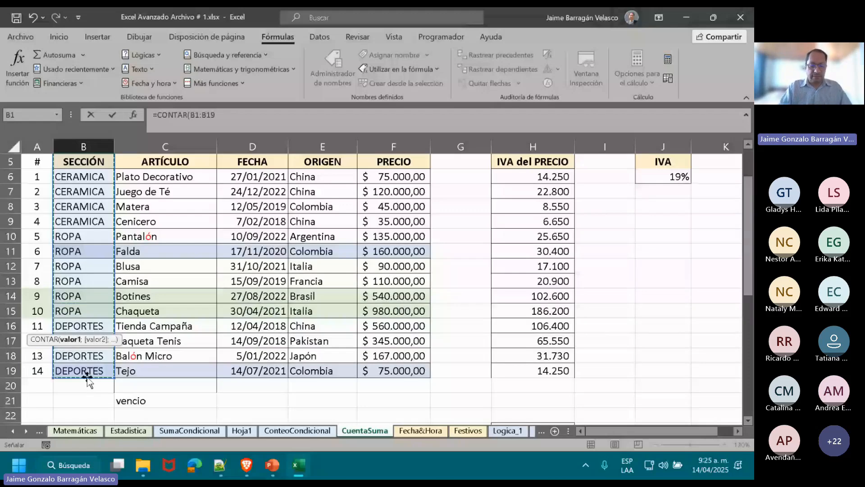
key("ctrl+Return")
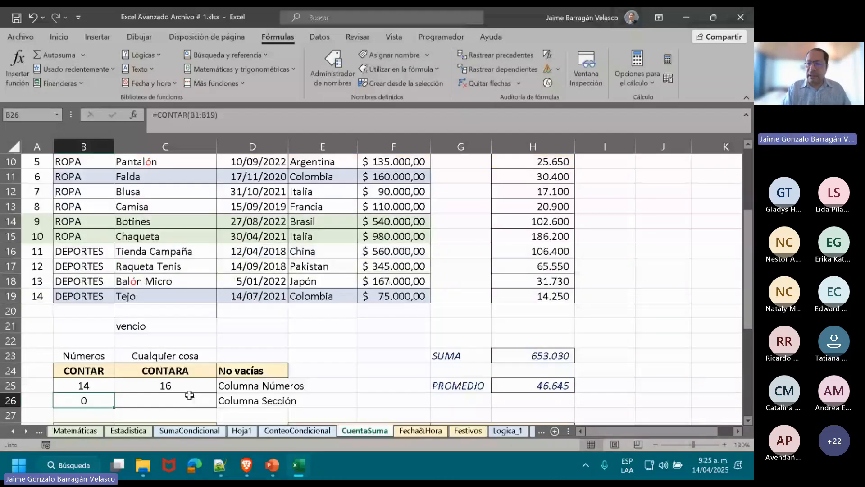
Enter a CONTARA formula in cell C26 that counts the non-empty cells of the SECCIÓN column, starting from B1.
left_click(190, 395)
type("=CONTARA(")
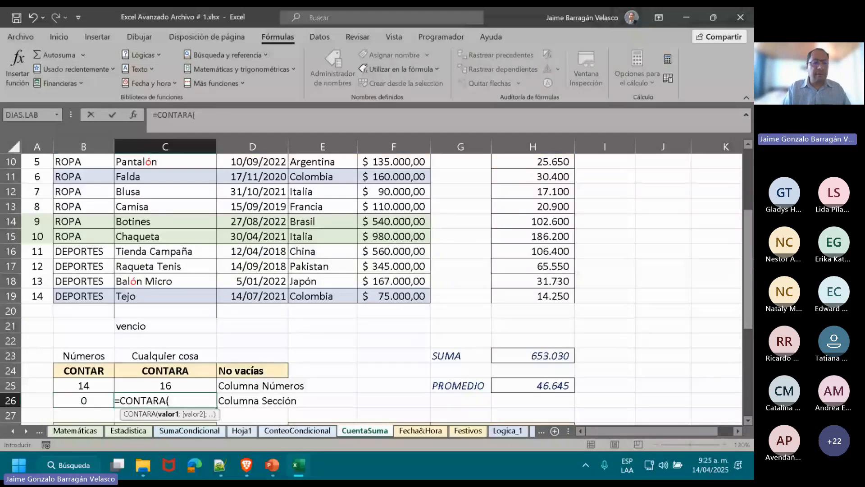
scroll(748, 190, "up", 3)
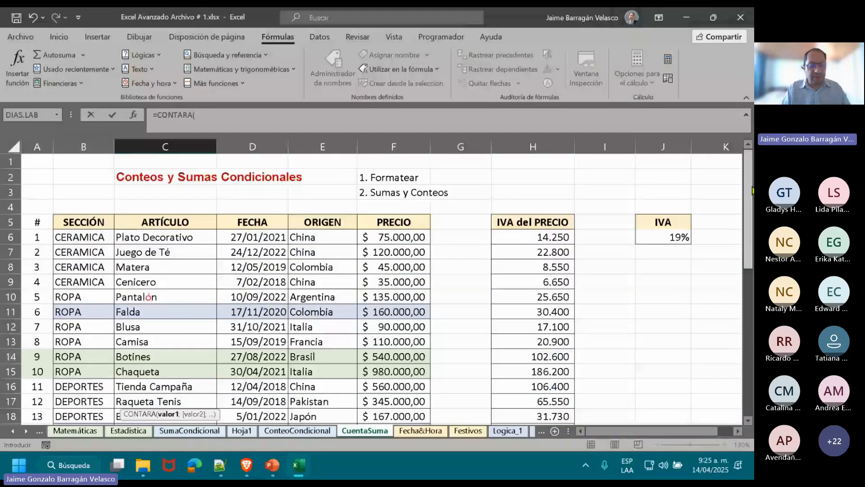
left_click_drag(89, 163, 86, 357)
key("Return")
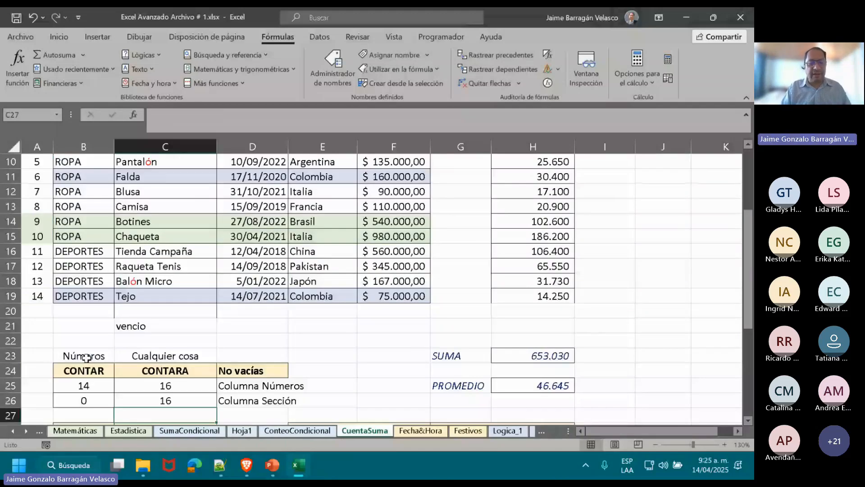
Review the formulas in B25 and C25 and the list of CONTAR.SI criteria in column C.
key("Down")
key("Down")
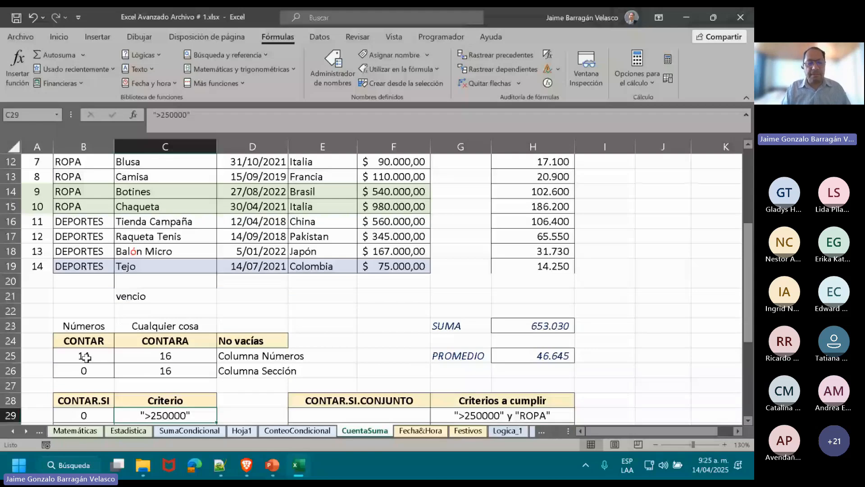
left_click(87, 358)
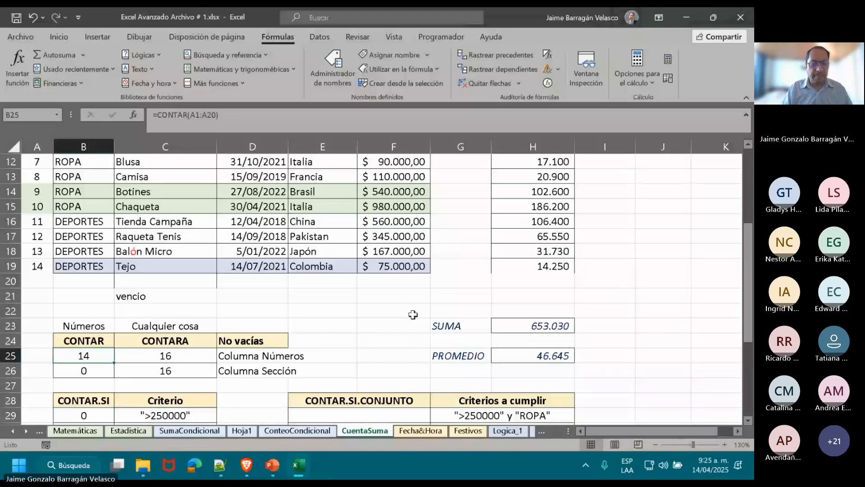
key("Right")
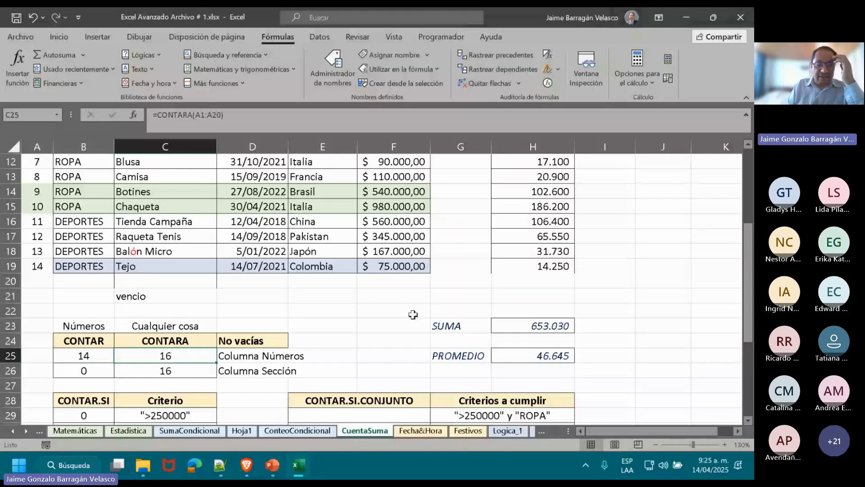
key("Down")
key("Down")
key("Down")
key("Down")
key("Down")
key("Down")
key("Down")
key("Down")
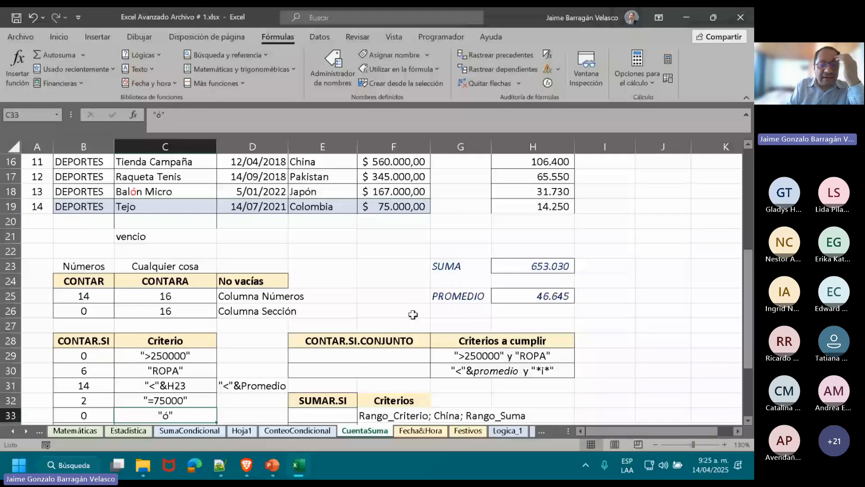
key("Down")
key("Down")
key("Down")
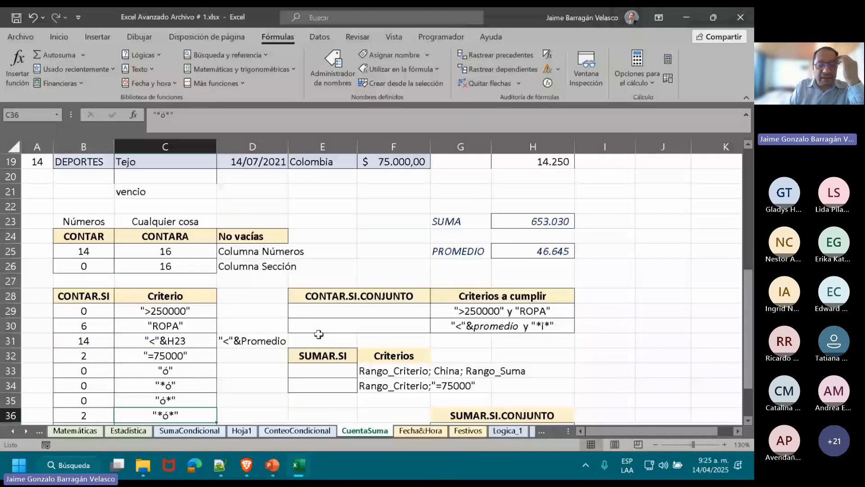
left_click(166, 310)
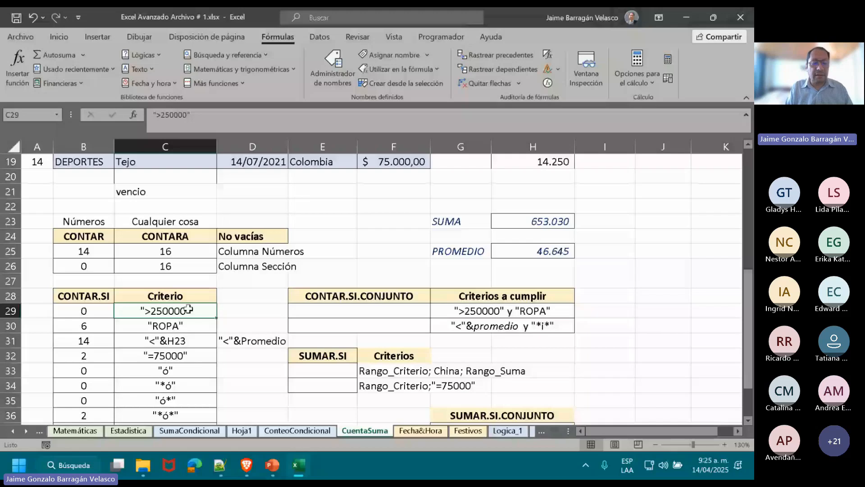
Correct the criterion text in cell C31 to "<"&H25 so it refers to the PROMEDIO cell.
left_click(532, 251)
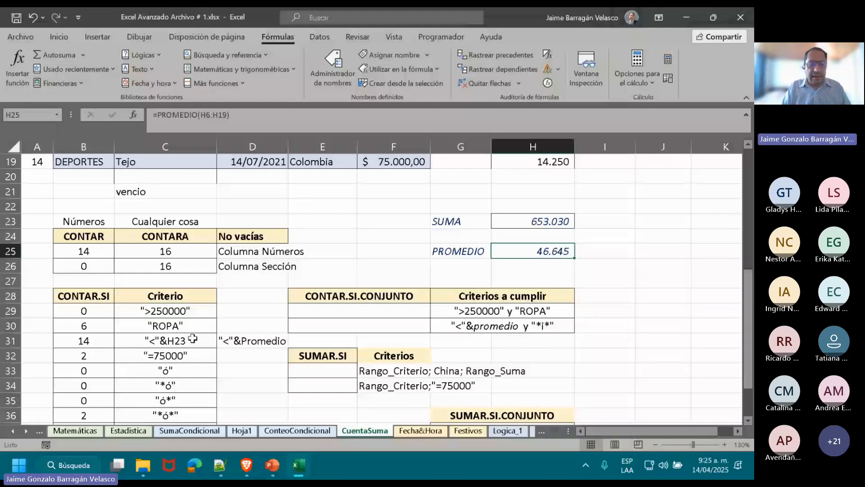
left_click(193, 338)
left_click(224, 124)
key("BackSpace")
type("5")
key("Return")
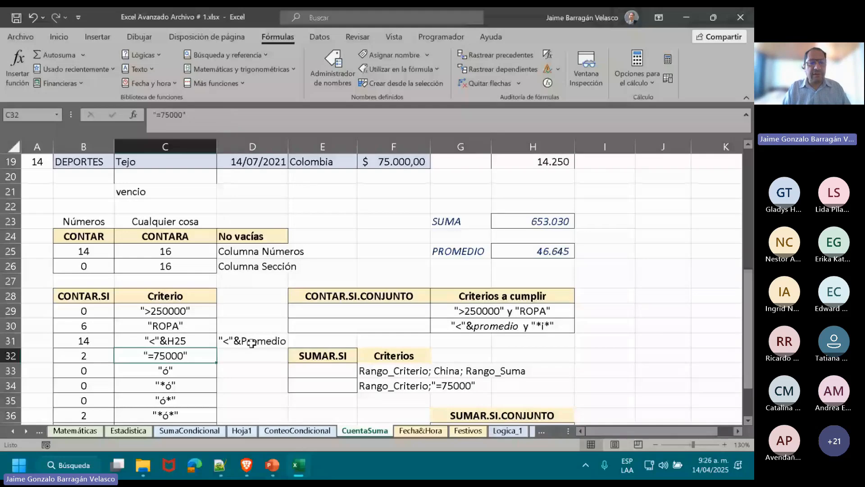
Move the "<"&Promedio note from cell D31 to cell E31.
left_click(191, 322)
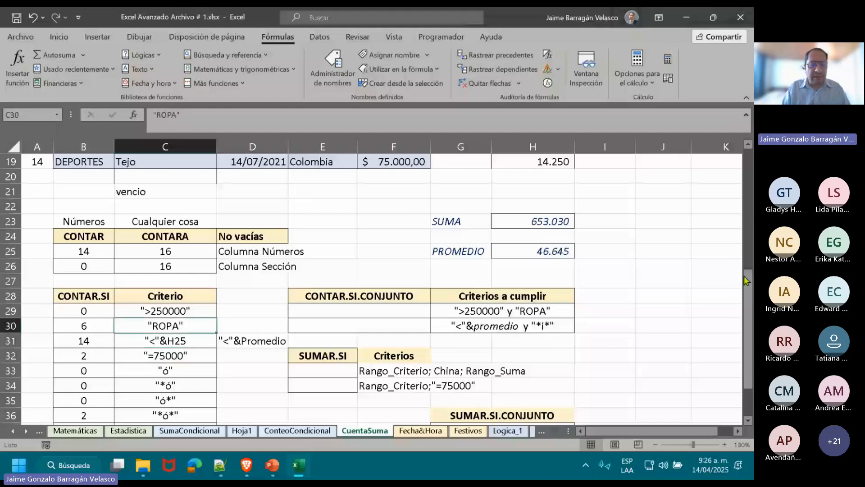
left_click_drag(745, 280, 746, 307)
left_click(171, 285)
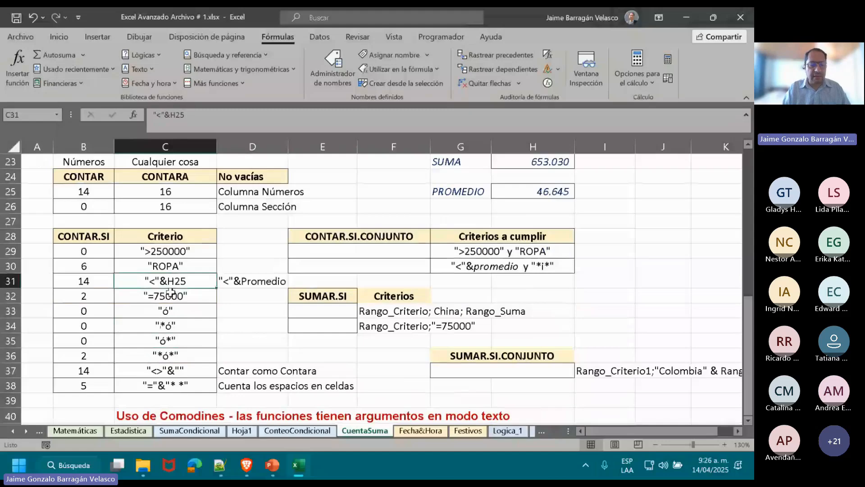
left_click_drag(171, 292, 178, 385)
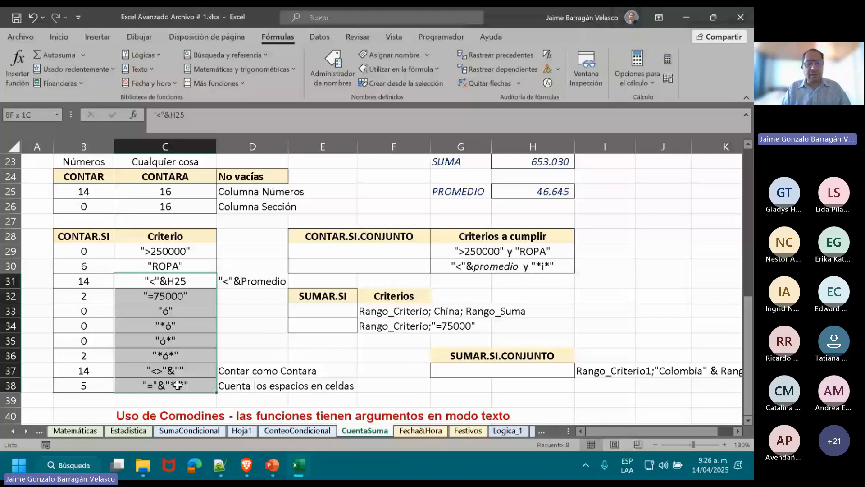
left_click(270, 282)
key("ctrl+c")
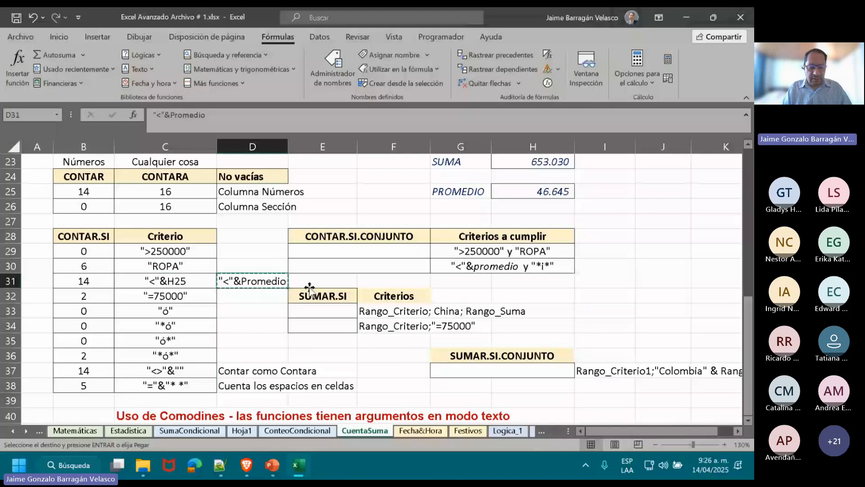
left_click(310, 287)
key("ctrl+v")
Move the notes "Contar como Contara" and "Cuenta los espacios en celdas" from D37:D38 to E37:E38.
key("Left")
key("ctrl+Down")
key("shift+Down")
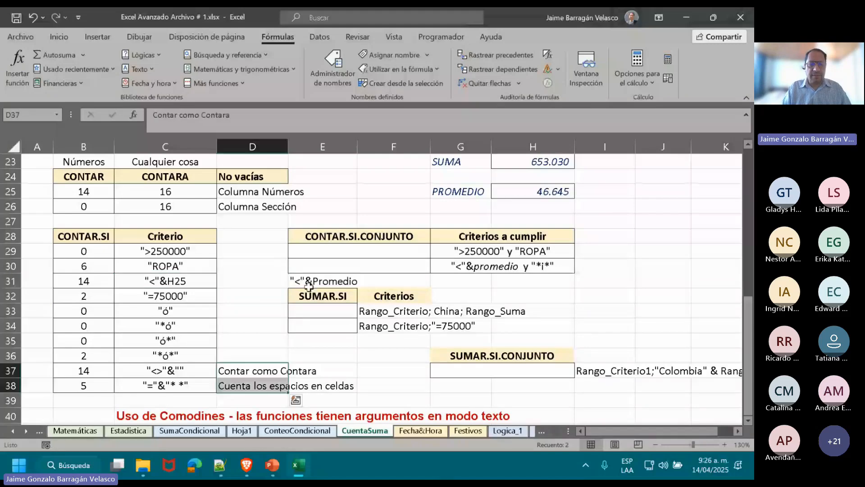
key("ctrl+x")
key("Right")
key("ctrl+v")
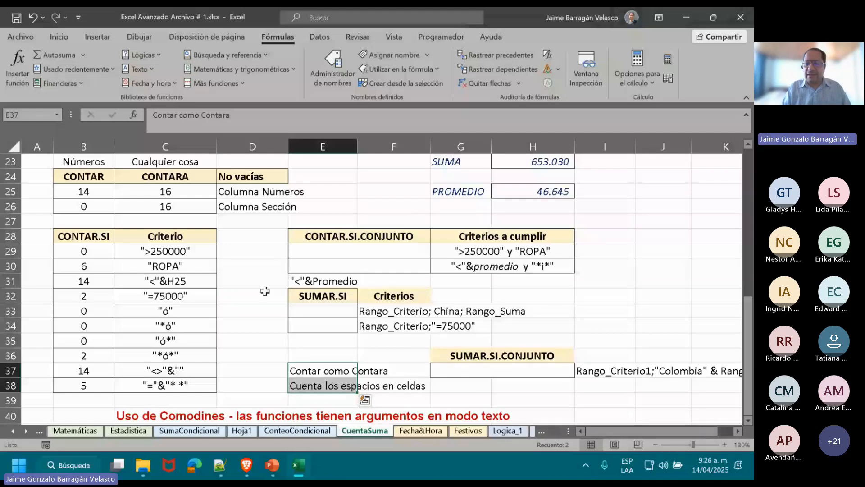
Examine the criterion text in C31 and the PROMEDIO formula in H25.
left_click(166, 281)
left_click_drag(746, 320, 752, 221)
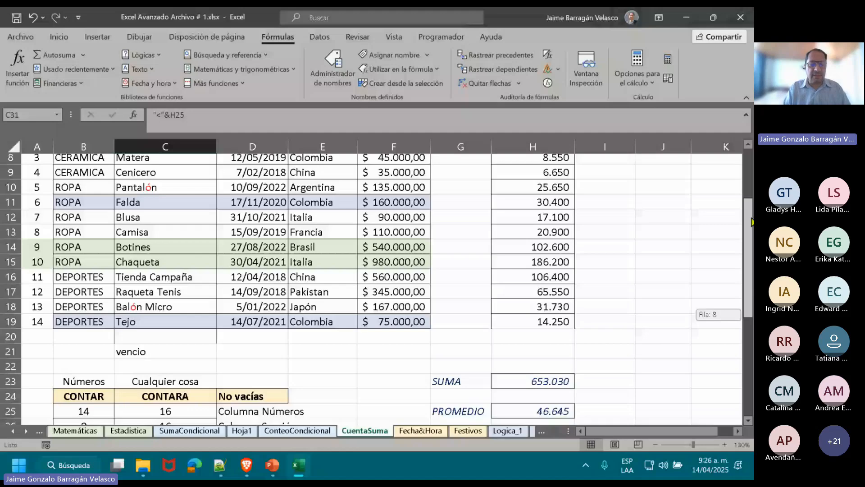
left_click(533, 411)
left_click_drag(748, 283, 750, 374)
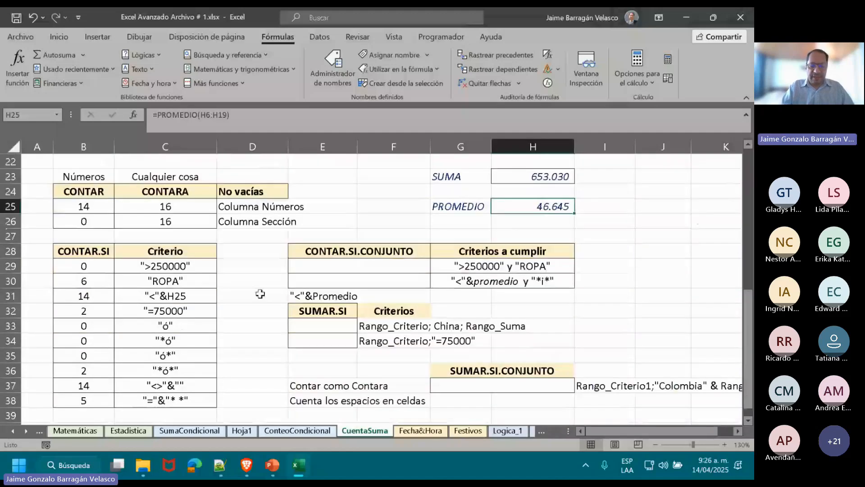
Enter =CONTAR.SI(F6:F19;"<"&H25) in cell D31 to count the prices below the average in H25.
left_click(261, 294)
type("=")
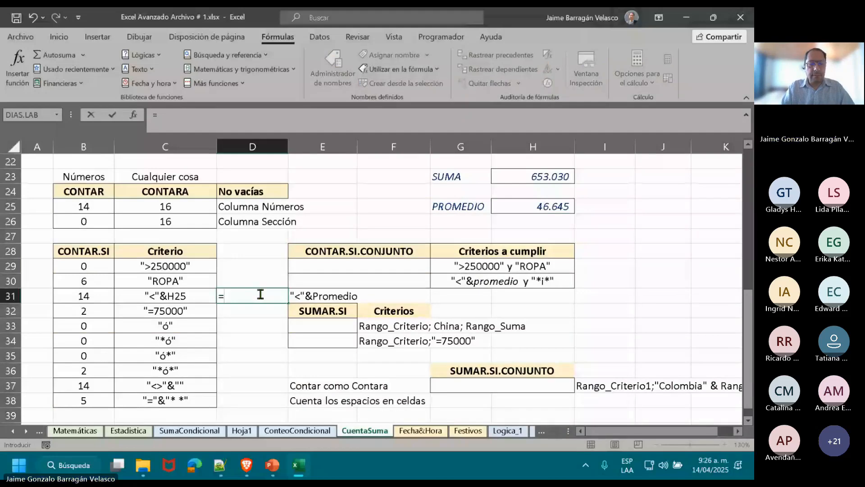
type("CONT")
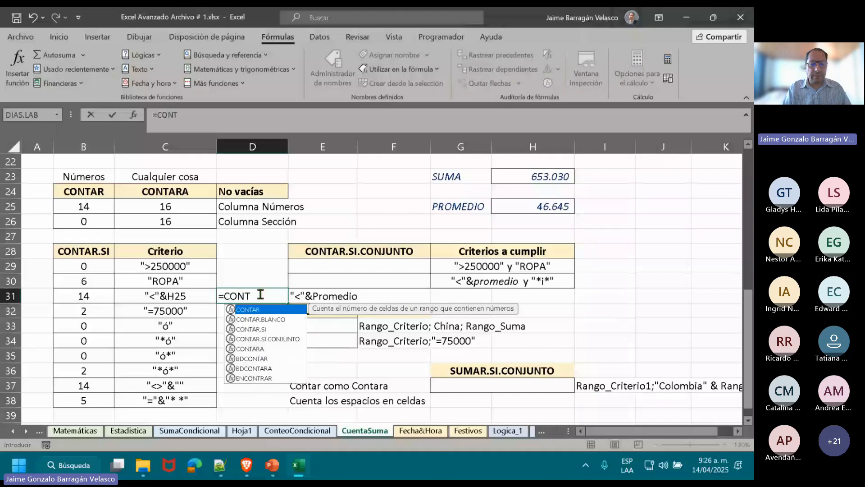
double_click(253, 329)
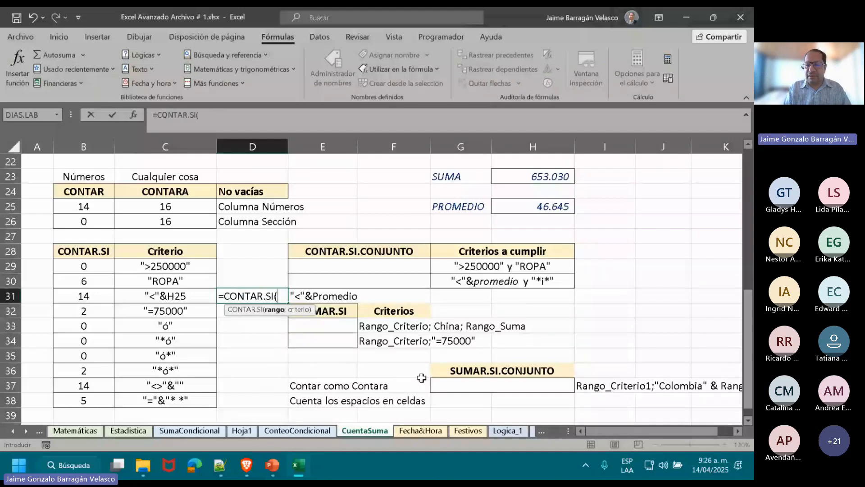
left_click_drag(748, 334, 747, 219)
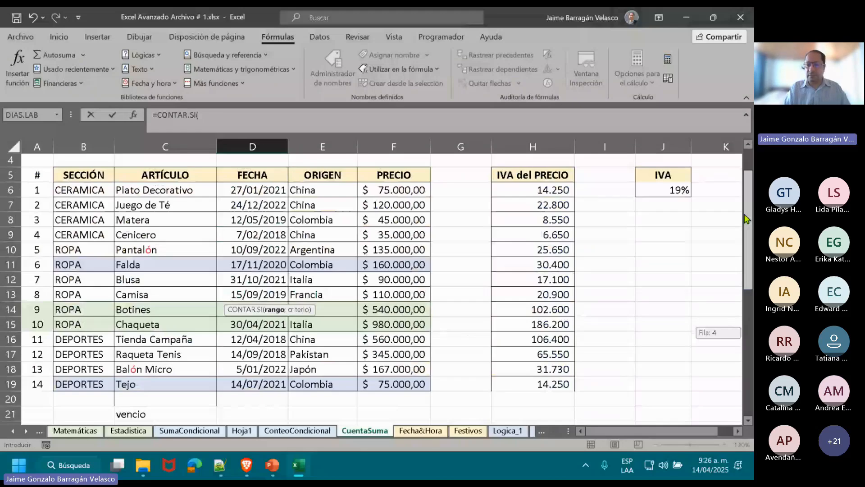
left_click_drag(394, 190, 393, 384)
left_click_drag(748, 278, 748, 406)
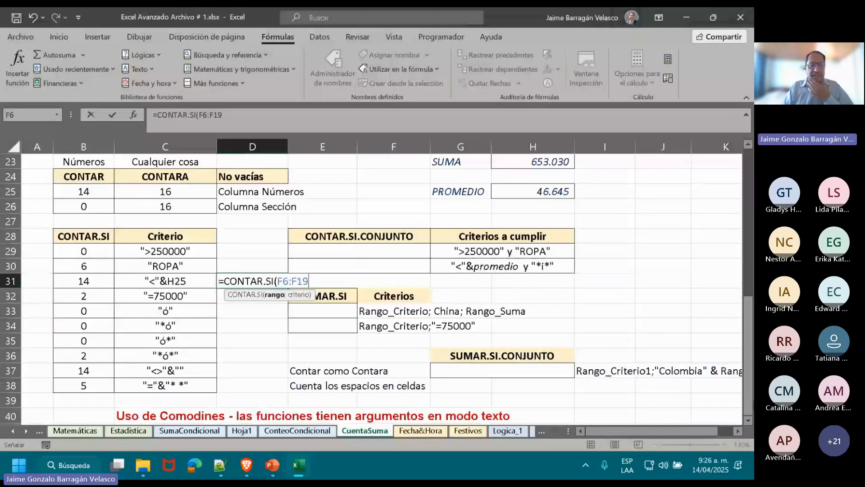
type(";")
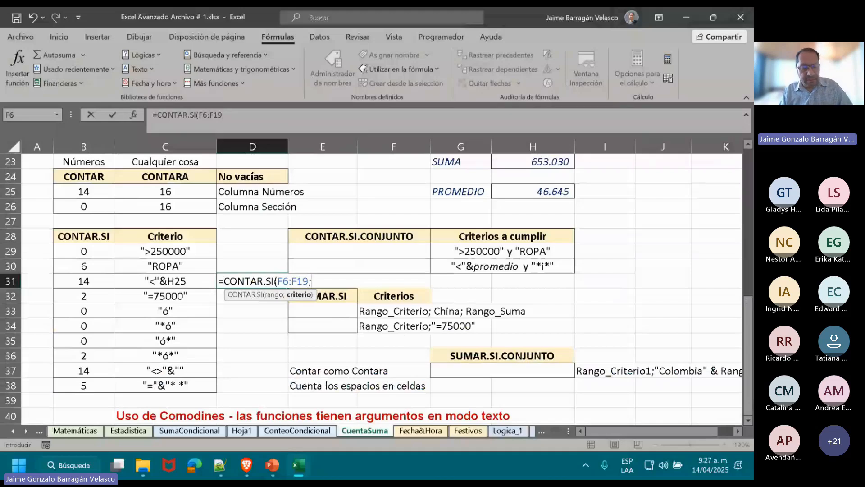
type("\"")
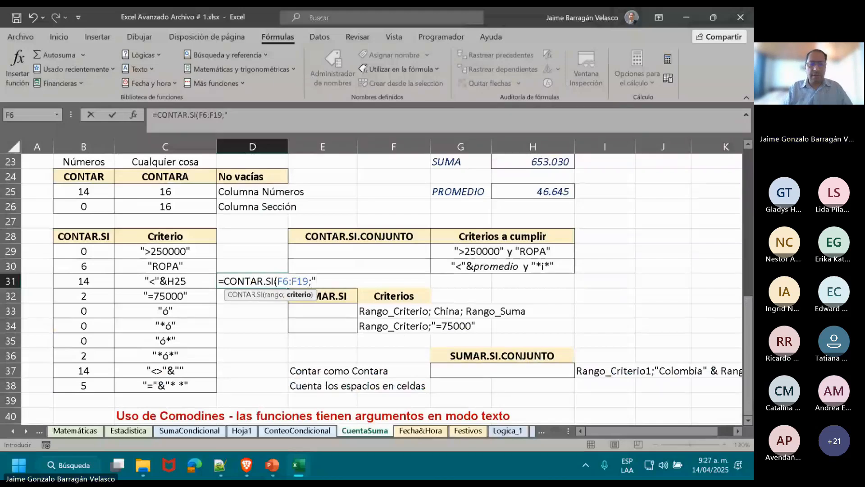
type("<")
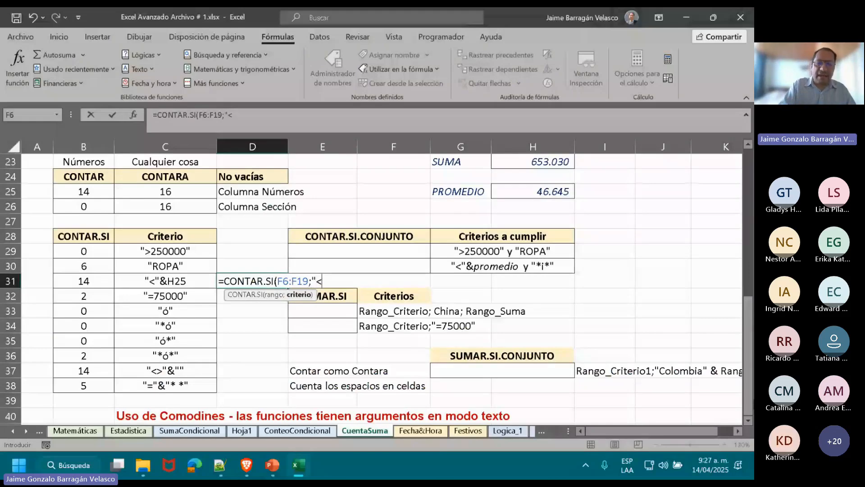
type("\"&")
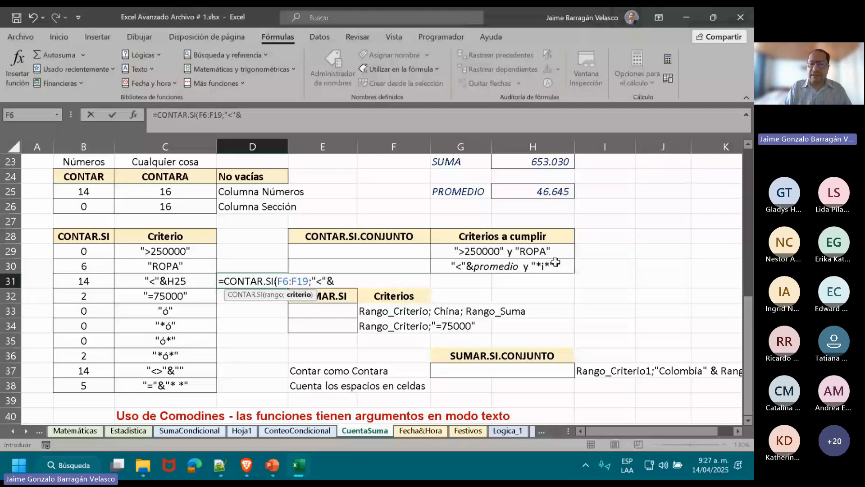
left_click(553, 193)
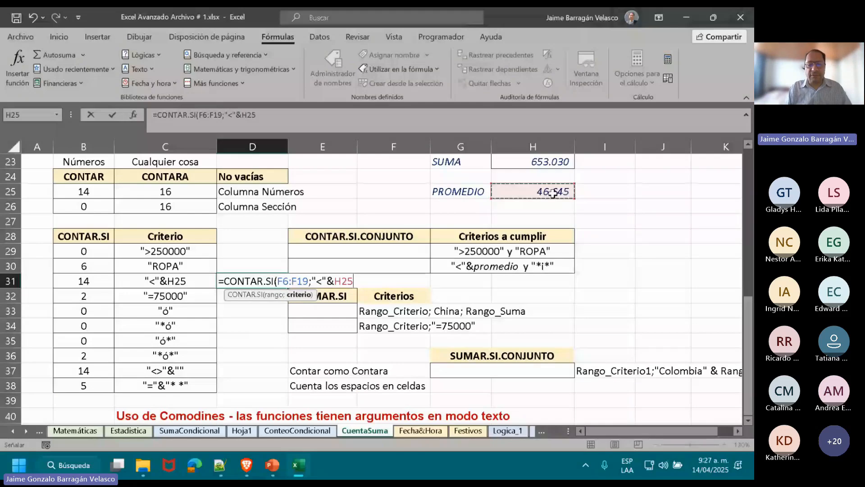
key("Return")
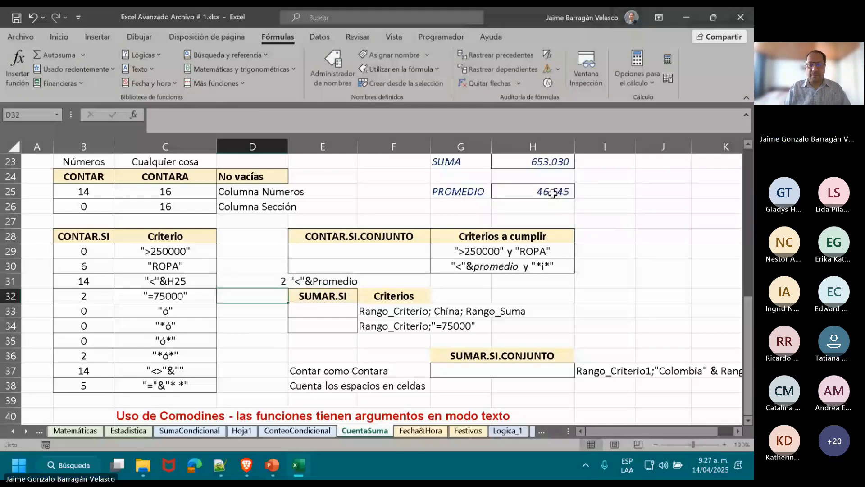
Replace the H25 reference in the D31 formula with PROMEDIO(F6:F19), giving =CONTAR.SI(F6:F19;"<"&PROMEDIO(F6:F19)).
key("Up")
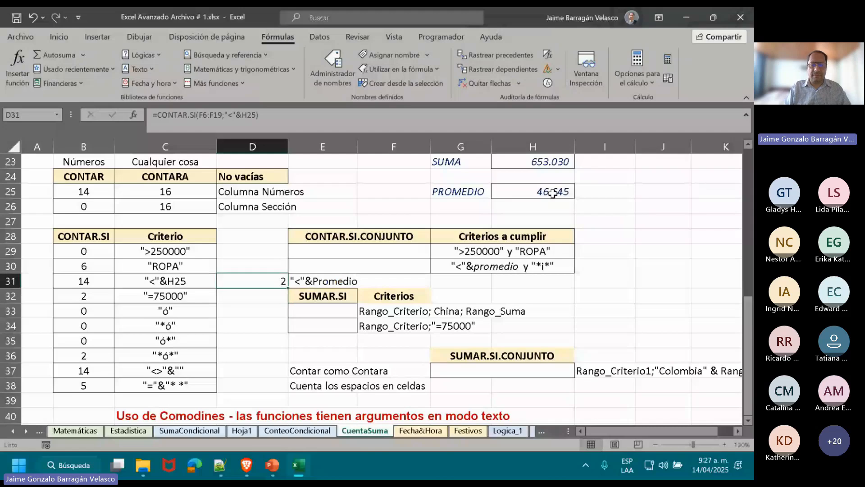
double_click(261, 281)
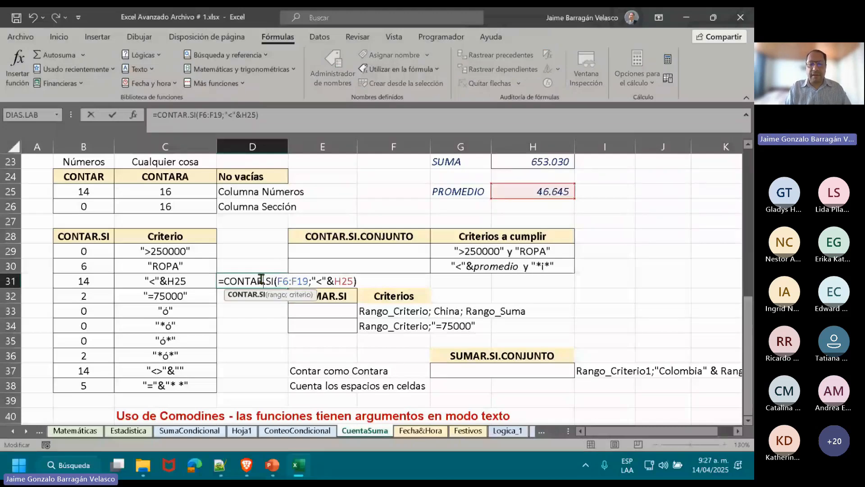
left_click(350, 282)
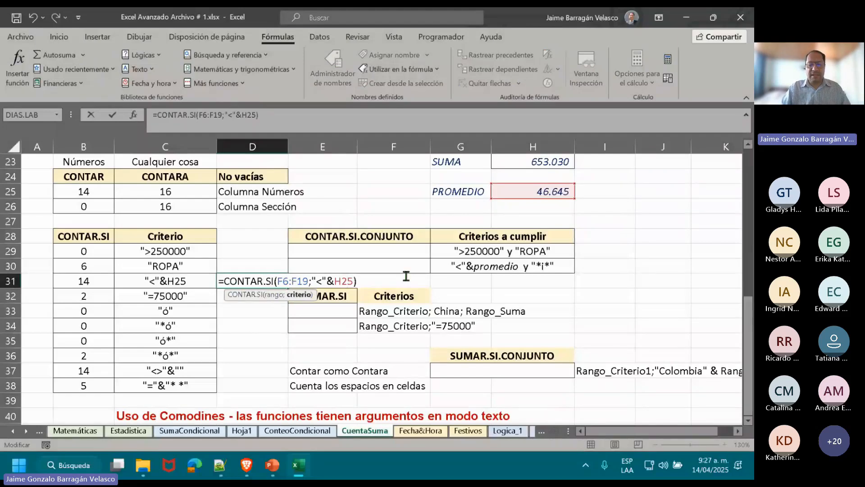
key("BackSpace")
key("BackSpace")
key("BackSpace")
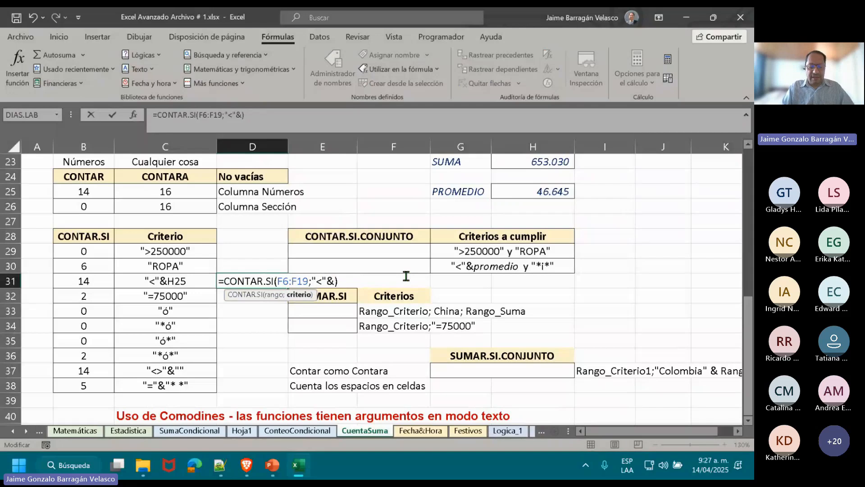
type("PROME")
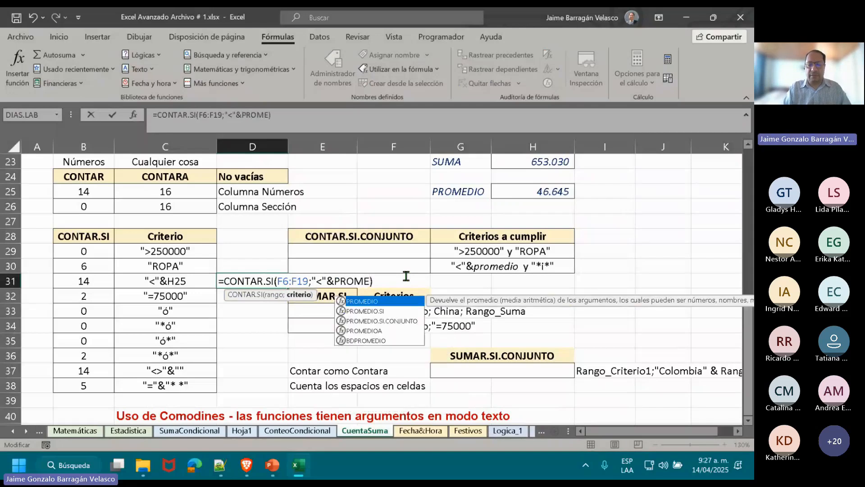
double_click(366, 303)
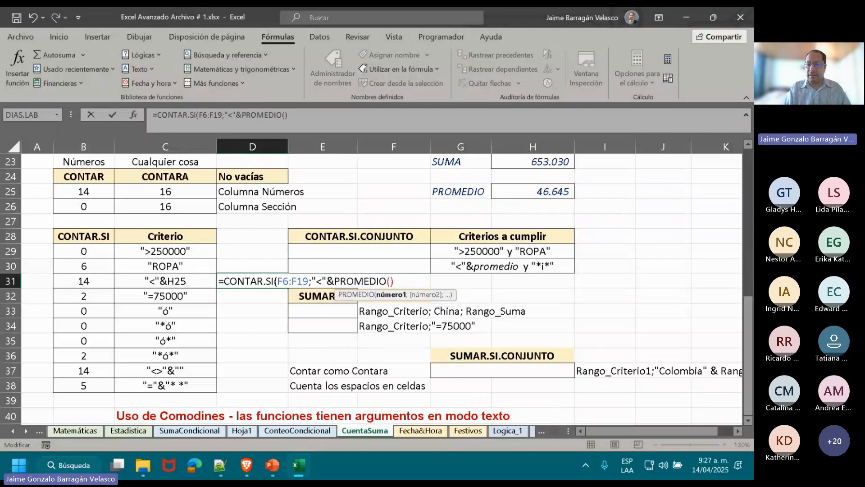
left_click(749, 311)
left_click_drag(749, 311, 749, 259)
left_click_drag(394, 206, 393, 401)
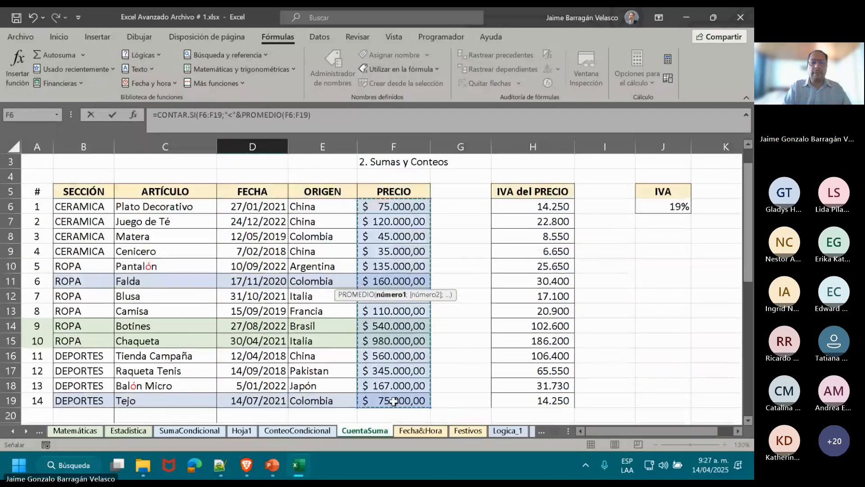
type(")")
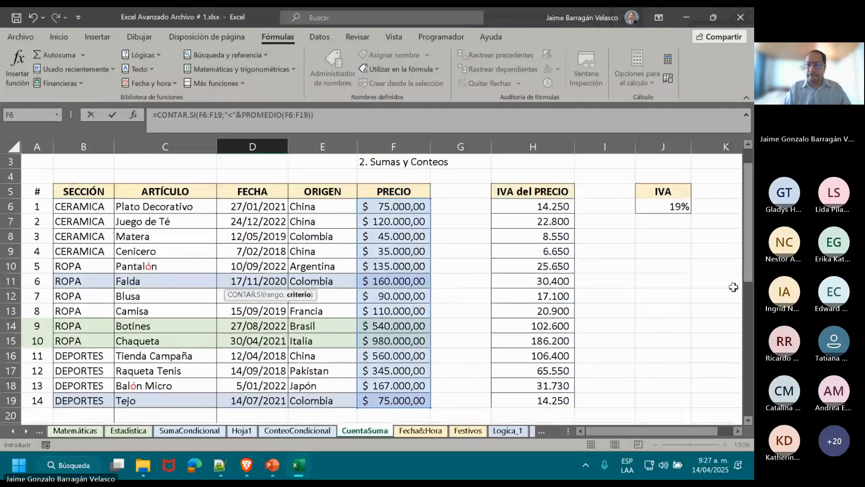
left_click_drag(750, 287, 751, 408)
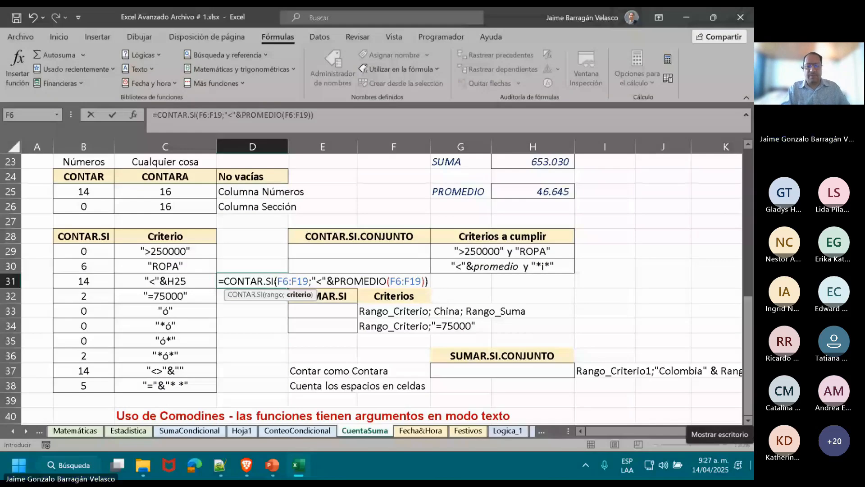
key("ctrl+Return")
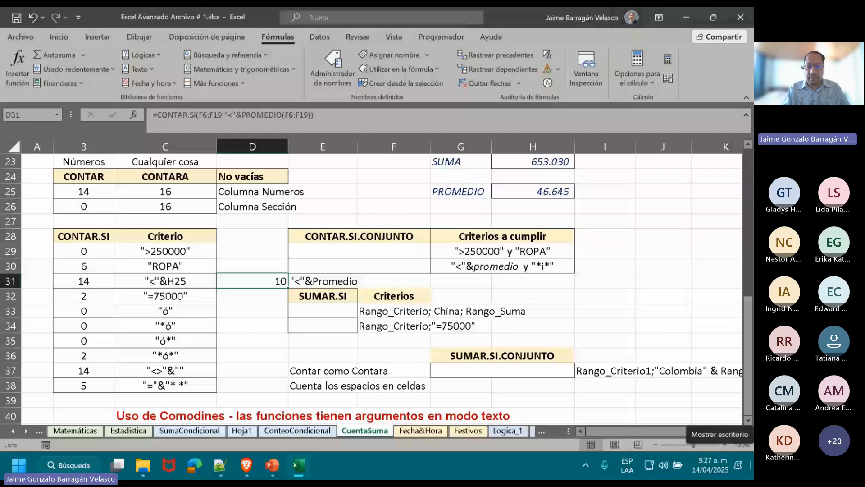
Apply a less-than conditional format to prices F6:F19 against =$H$25, with light red fill and dark red text.
scroll(412, 187, "up", 6)
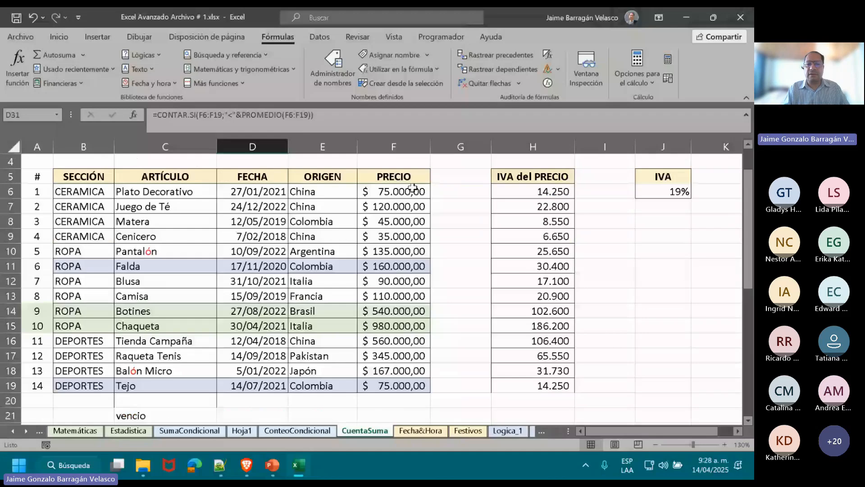
left_click_drag(413, 187, 393, 386)
left_click(59, 37)
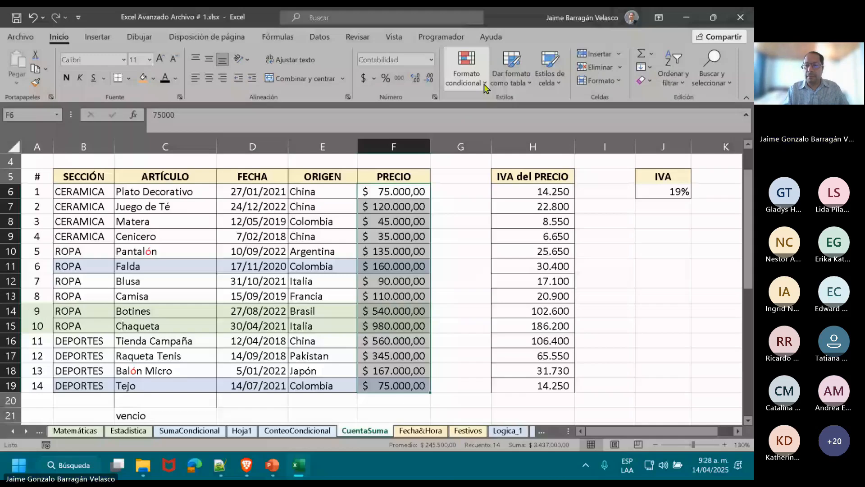
left_click(485, 87)
left_click(626, 129)
left_click(748, 220)
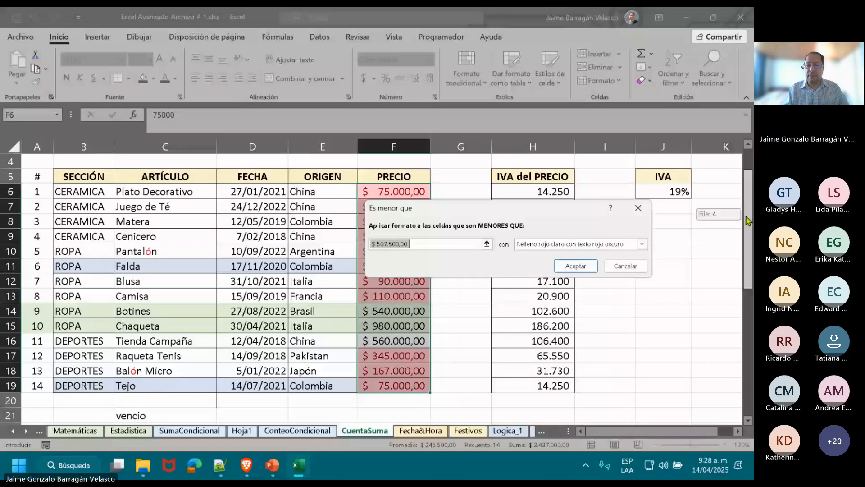
left_click_drag(748, 221, 748, 266)
left_click(541, 370)
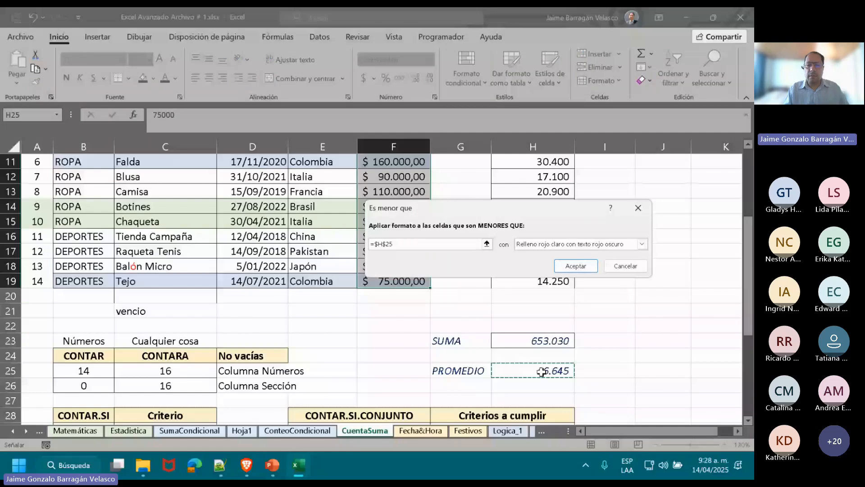
key("Return")
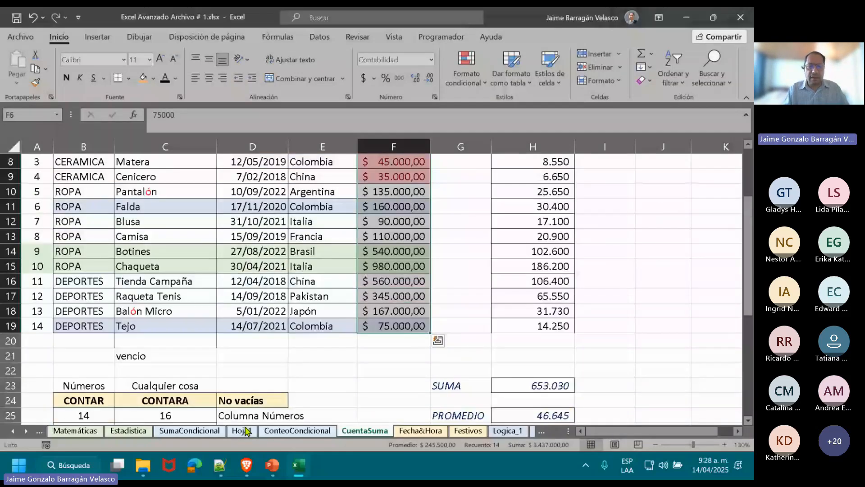
Enclose PROMEDIO(F6:F19) in quotation marks within the D31 formula, making the criterion "<"&"PROMEDIO(F6:F19)".
scroll(297, 288, "down", 5)
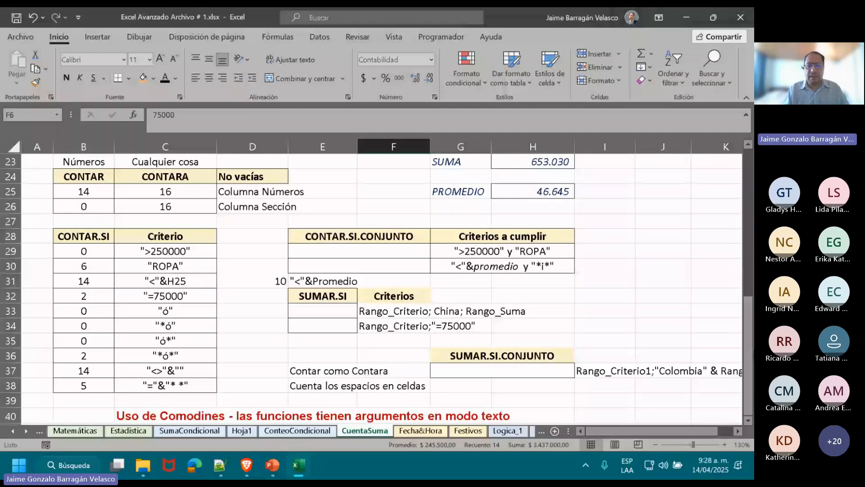
double_click(258, 281)
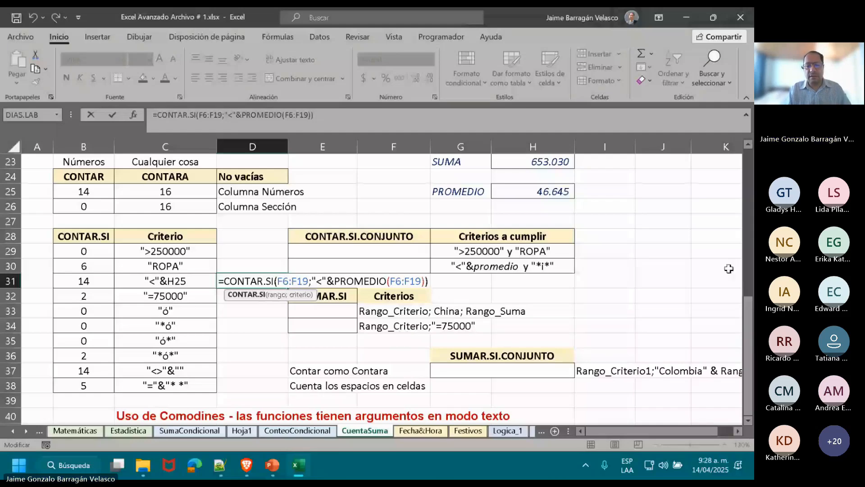
mouse_move(748, 311)
left_mouse_down()
mouse_move(748, 165)
mouse_move(748, 298)
left_mouse_up()
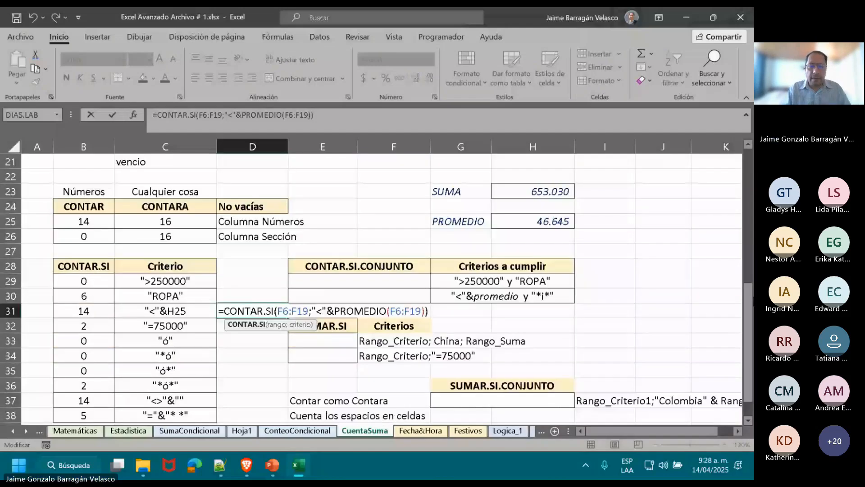
left_click(329, 311)
type("\"")
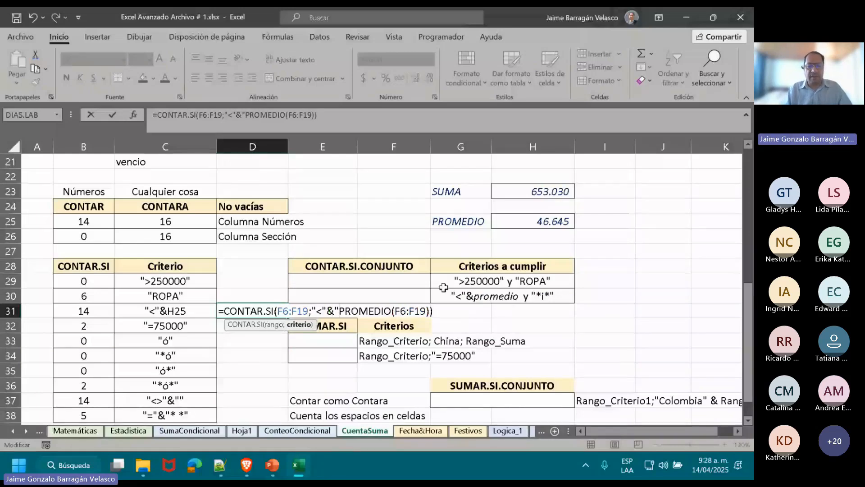
key("End")
key("Left")
type("\"")
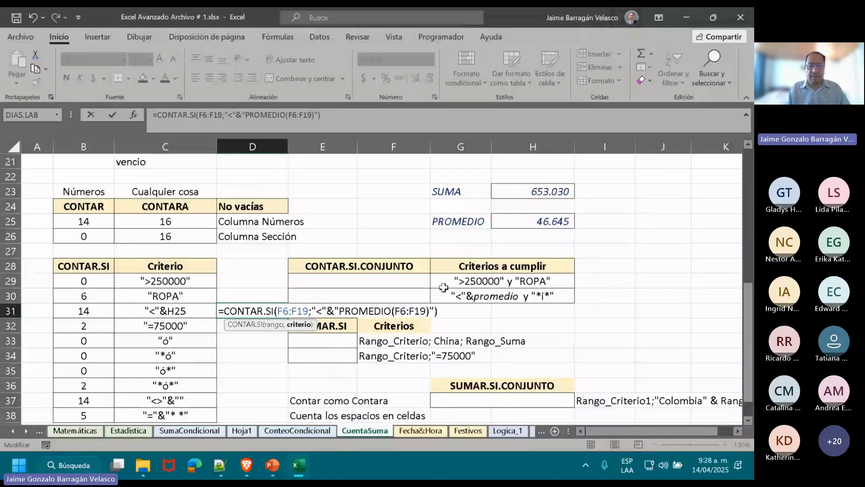
key("ctrl+Return")
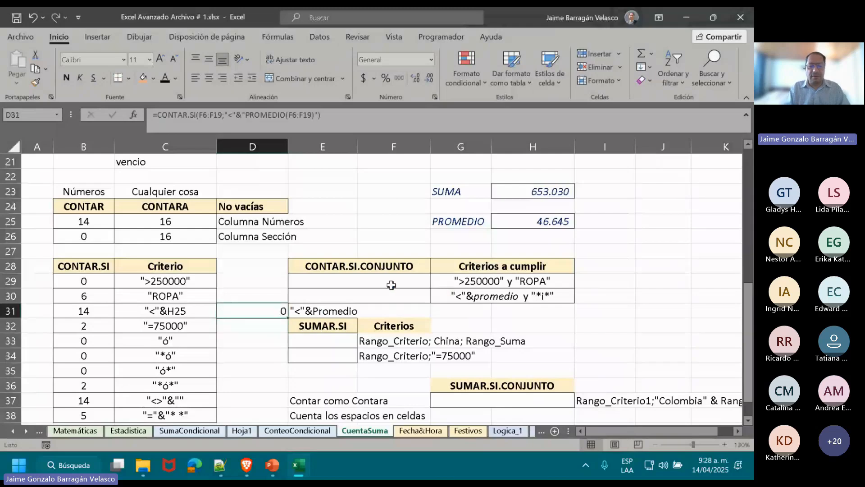
Put the whole criterion of the D31 formula inside one pair of quotation marks, giving =CONTAR.SI(F6:F19;"<PROMEDIO(F6:F19)").
double_click(258, 309)
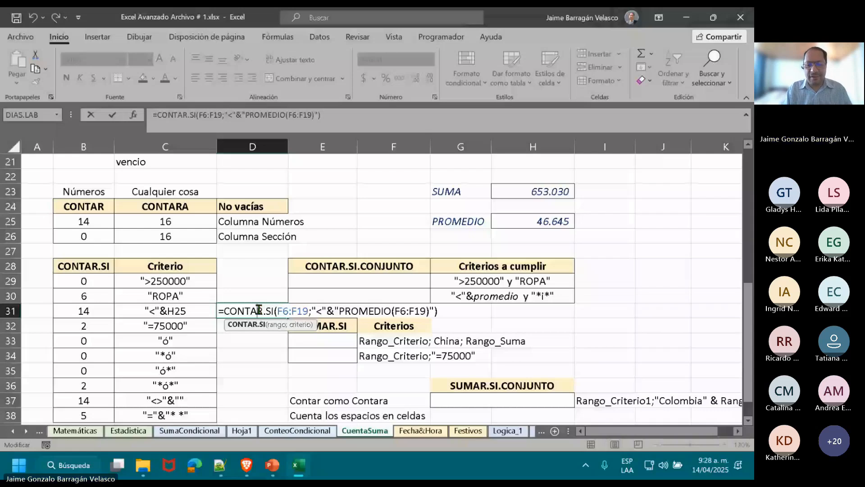
left_click(430, 311)
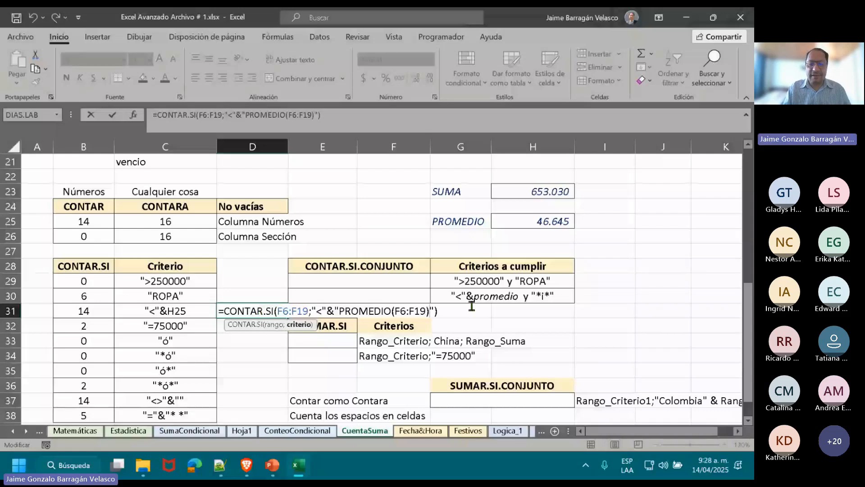
key("Delete")
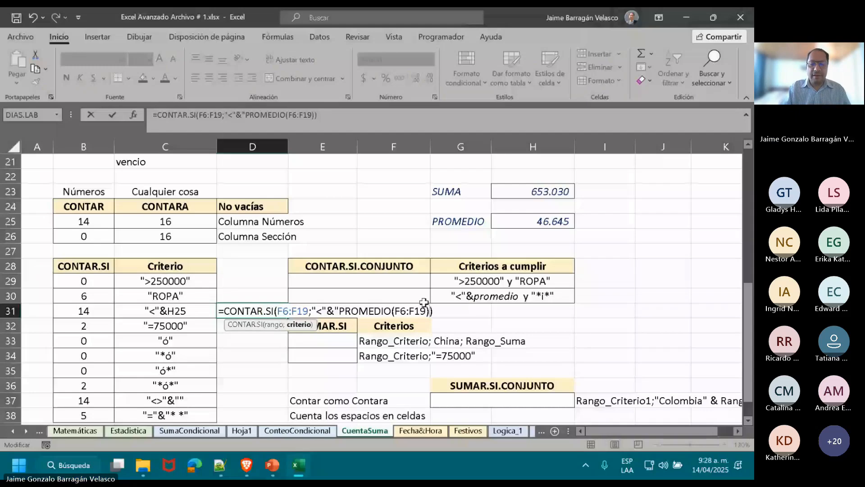
key("BackSpace")
key("BackSpace")
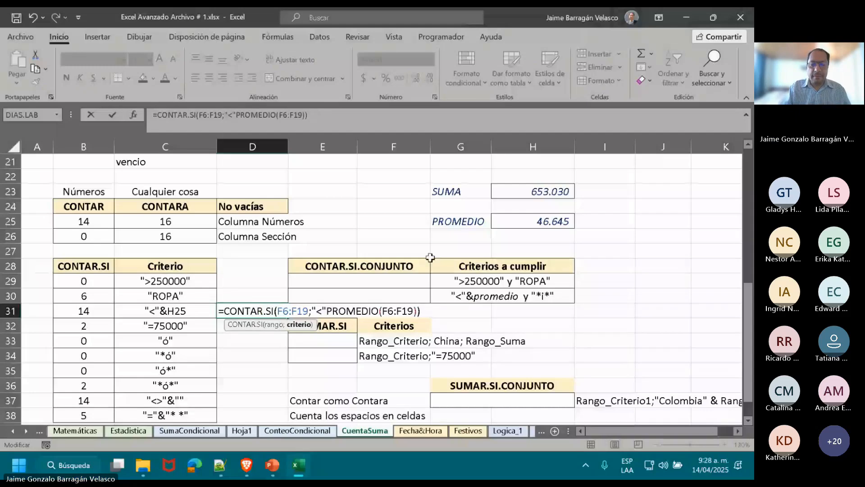
key("BackSpace")
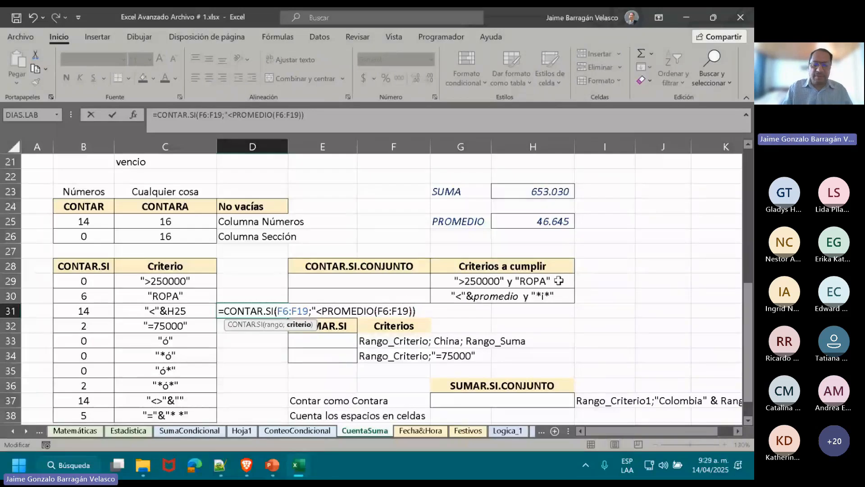
type("\"")
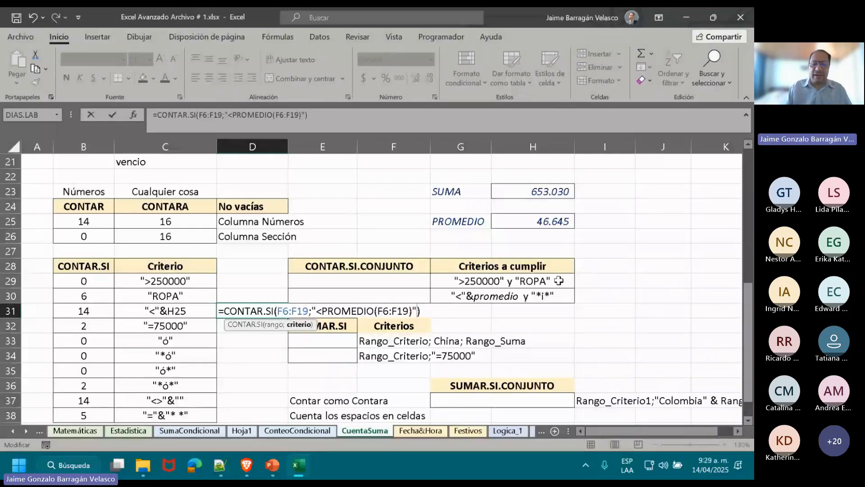
key("Return")
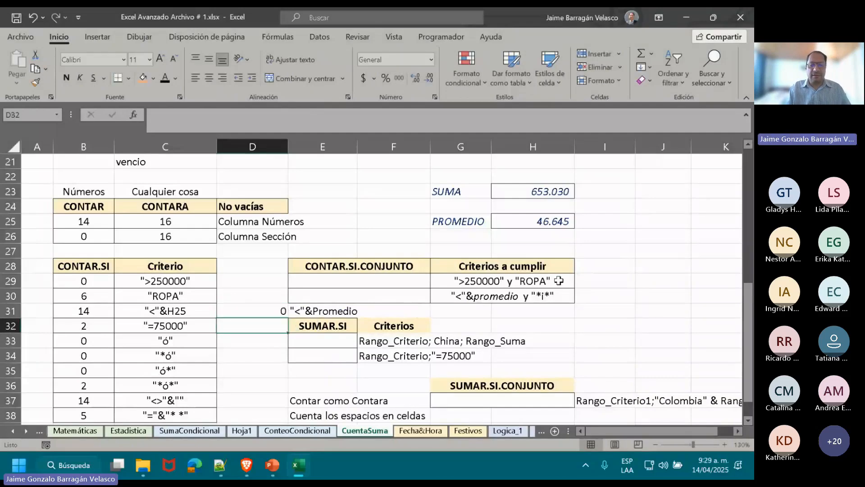
Quote only the less-than sign in D31 and concatenate the average, making the formula =CONTAR.SI(F6:F19;"<"&PROMEDIO(F6:F19)).
key("Up")
double_click(259, 311)
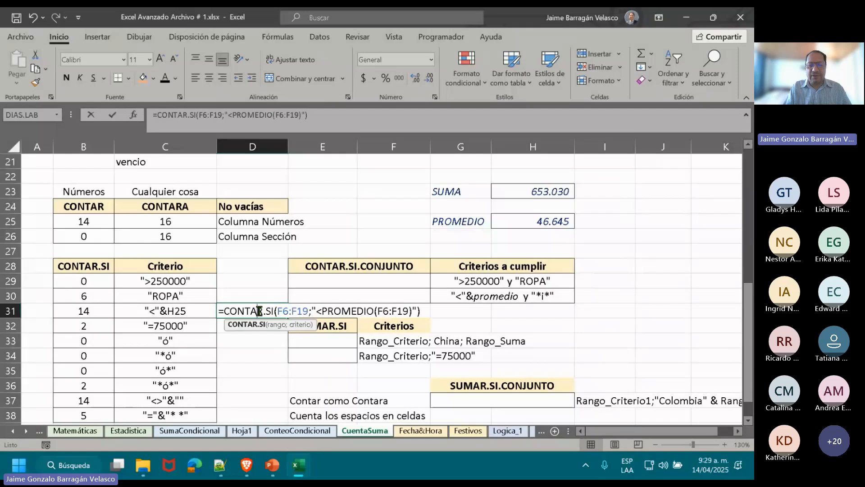
left_click(322, 309)
type("\"")
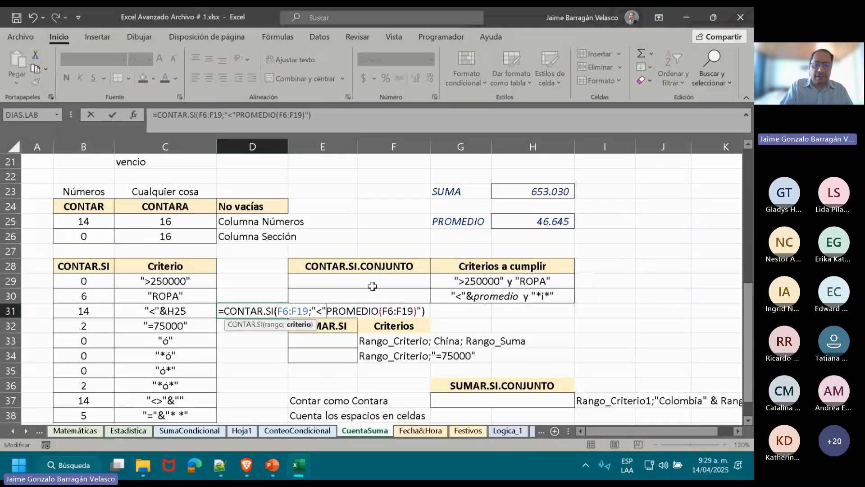
type("&")
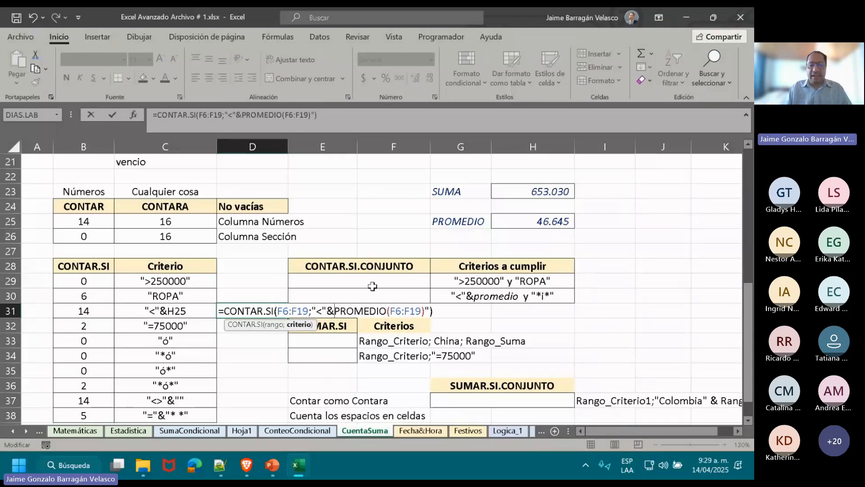
left_click(430, 312)
key("BackSpace")
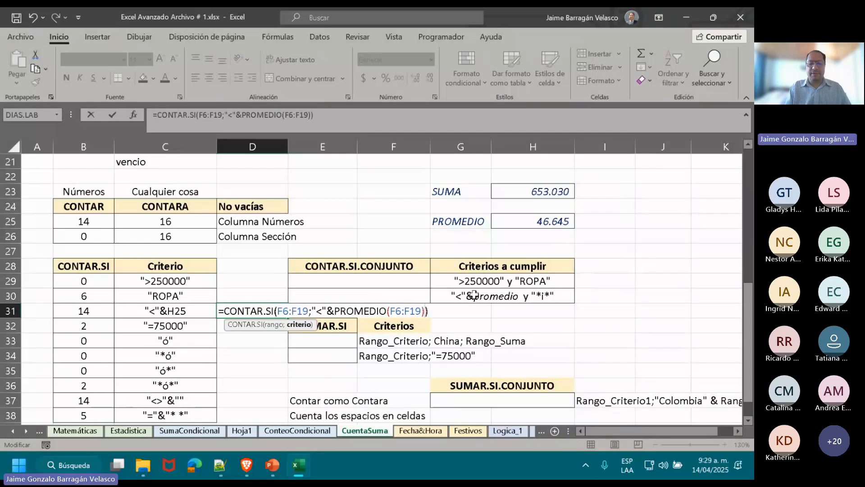
double_click(336, 311)
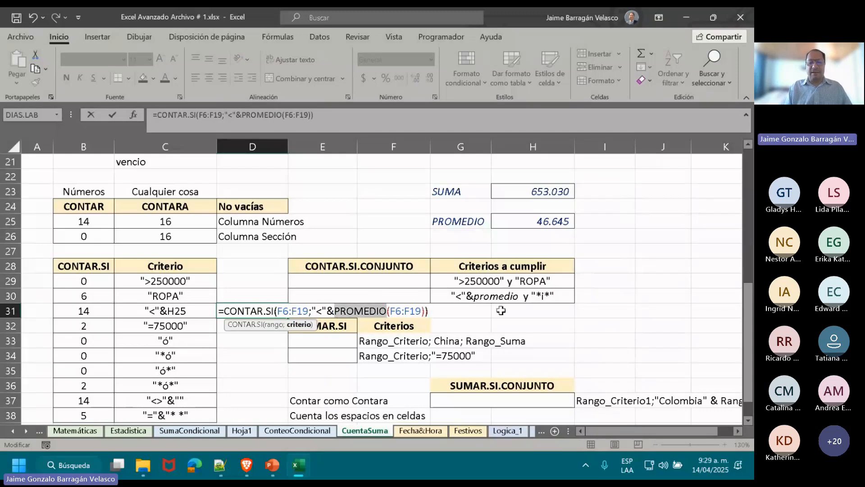
key("Left")
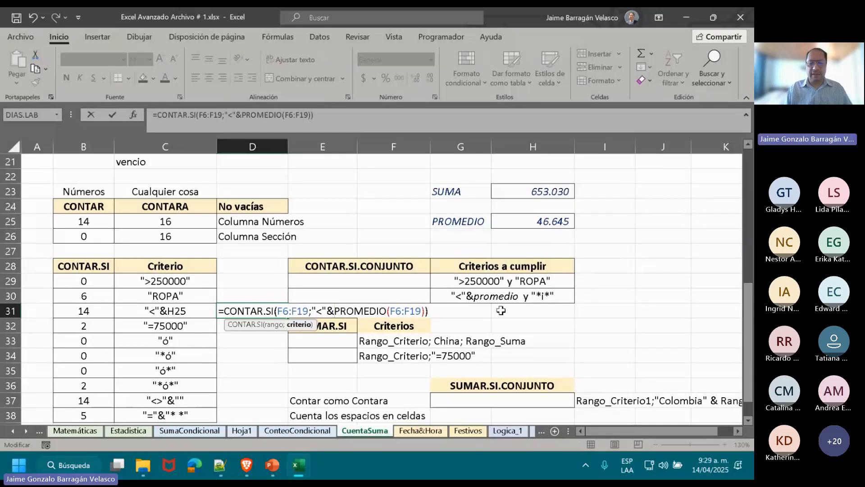
key("Escape")
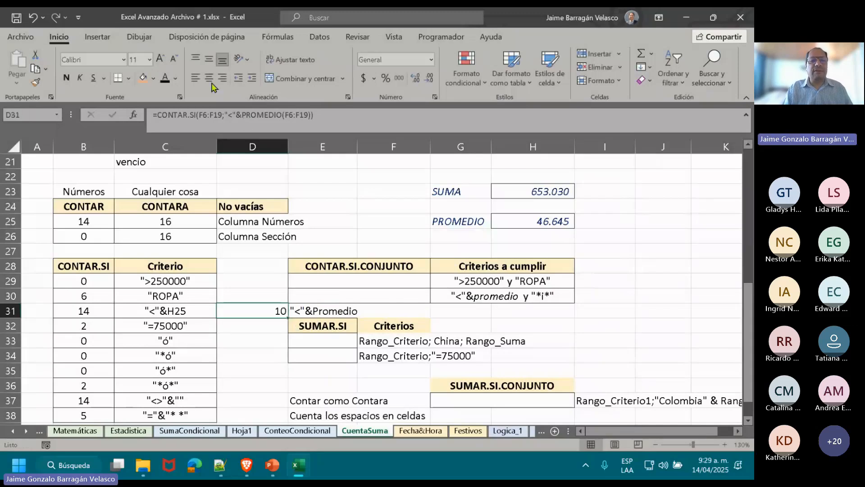
Look through the text functions, checking the TEXTO arguments and the VALORATEXTO description without inserting either function.
left_click(284, 39)
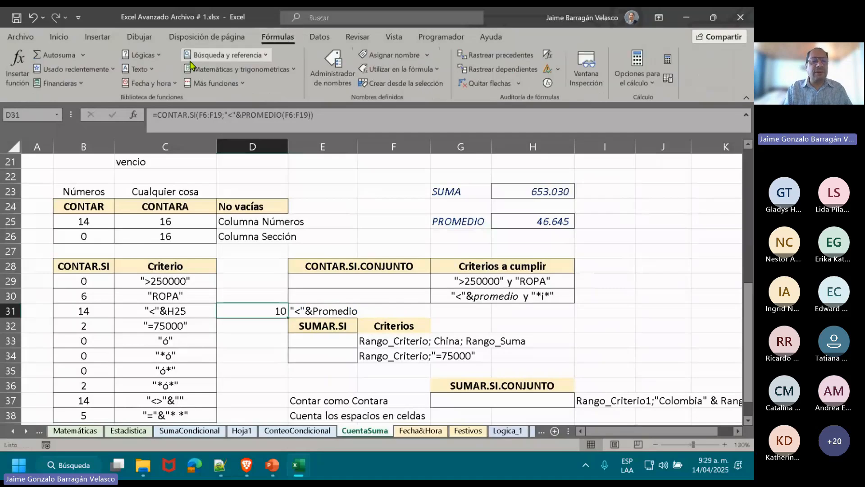
left_click(154, 70)
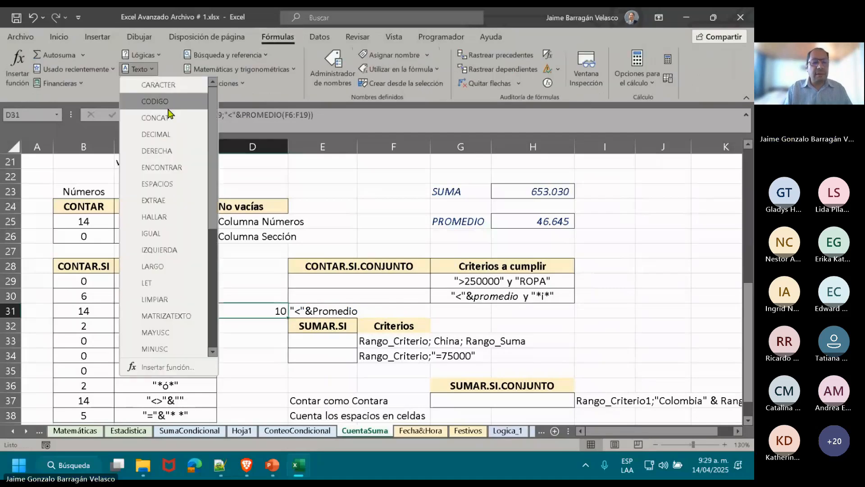
scroll(213, 227, "down", 3)
scroll(219, 228, "down", 1)
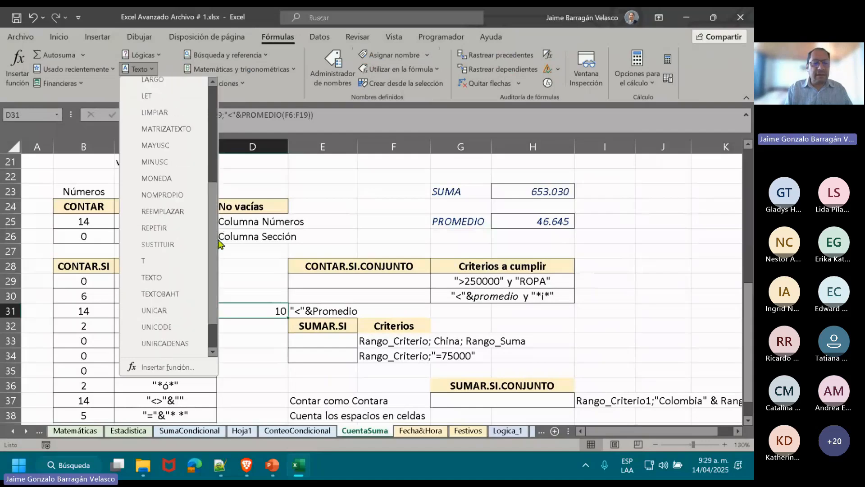
left_click(153, 277)
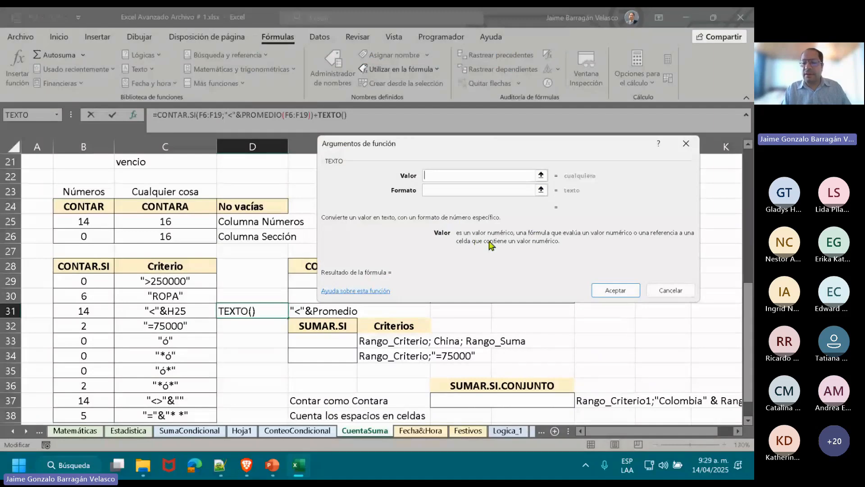
left_click(671, 290)
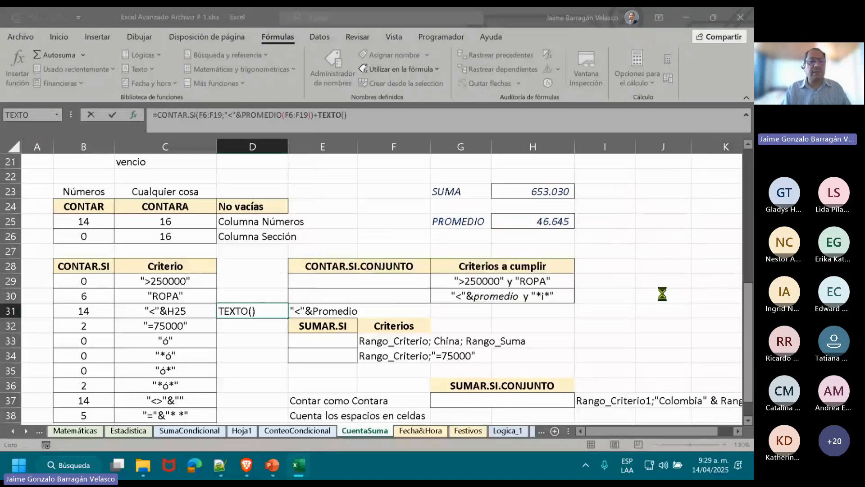
left_click(140, 68)
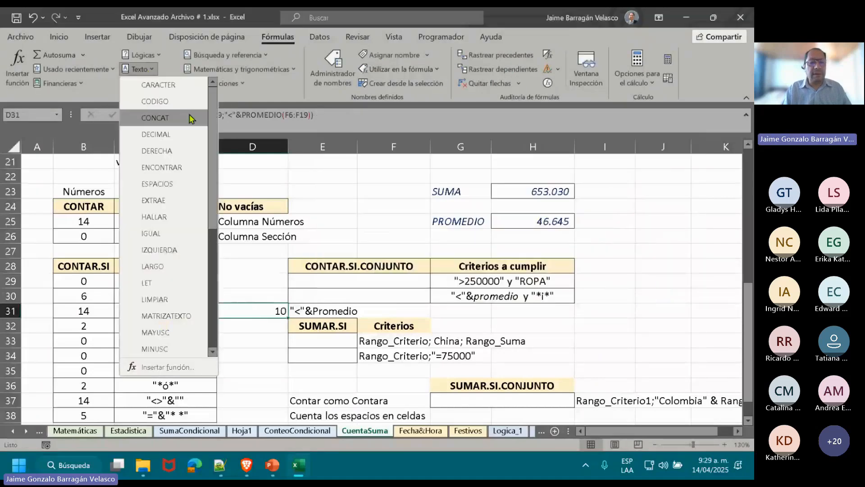
left_click_drag(210, 141, 220, 281)
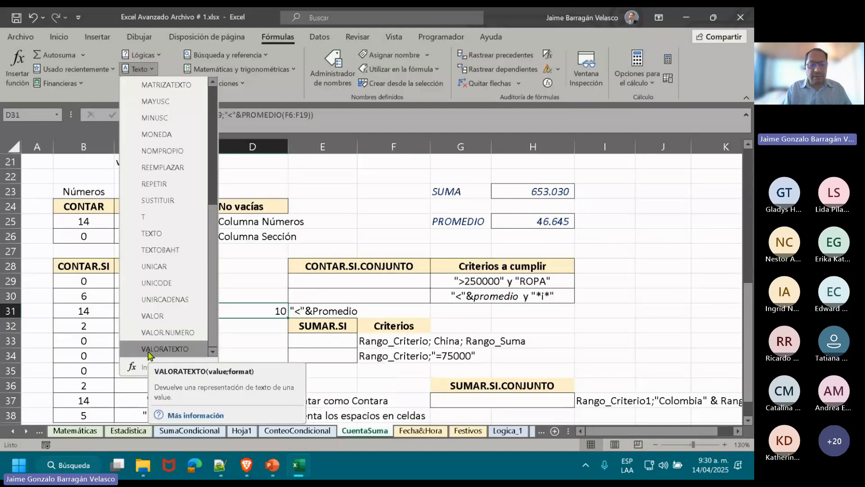
left_click(651, 308)
Enter =VALORATEXTO(H25) in cell I25 to convert the average price to text.
left_click(617, 225)
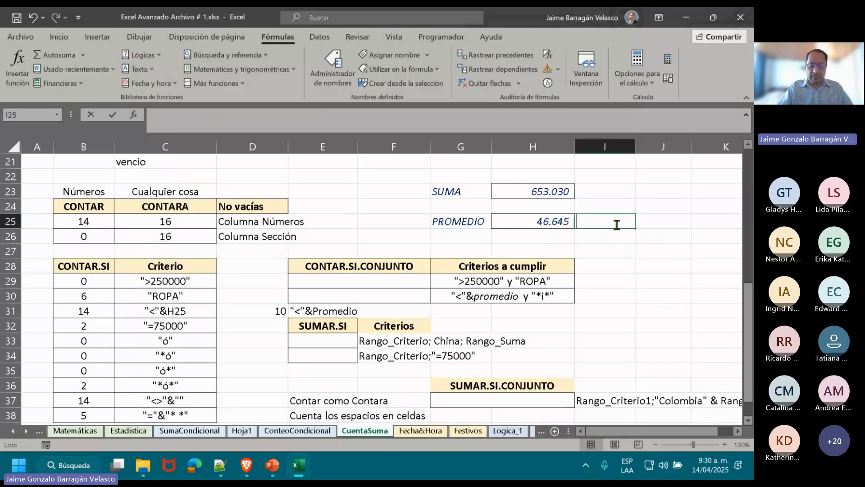
type("=VALO")
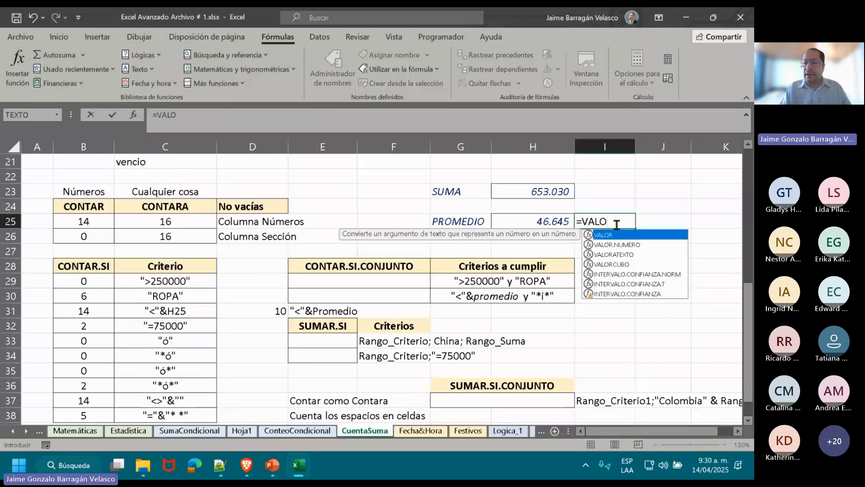
left_click(620, 255)
double_click(619, 255)
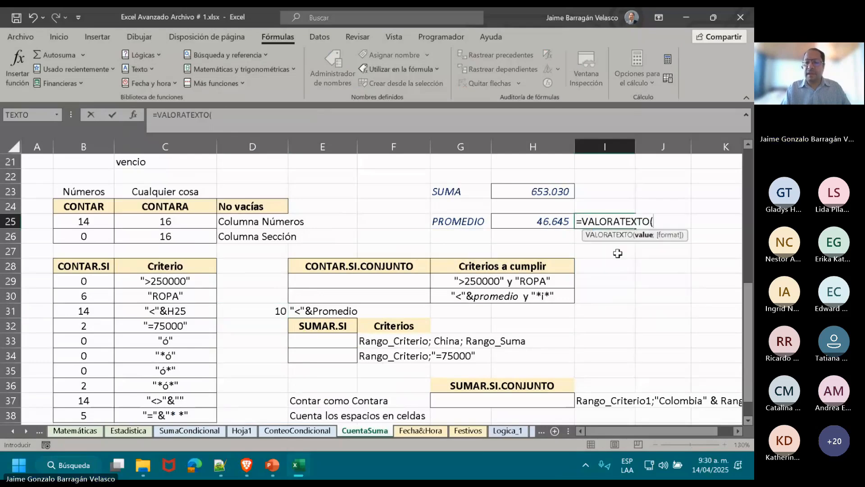
left_click(557, 219)
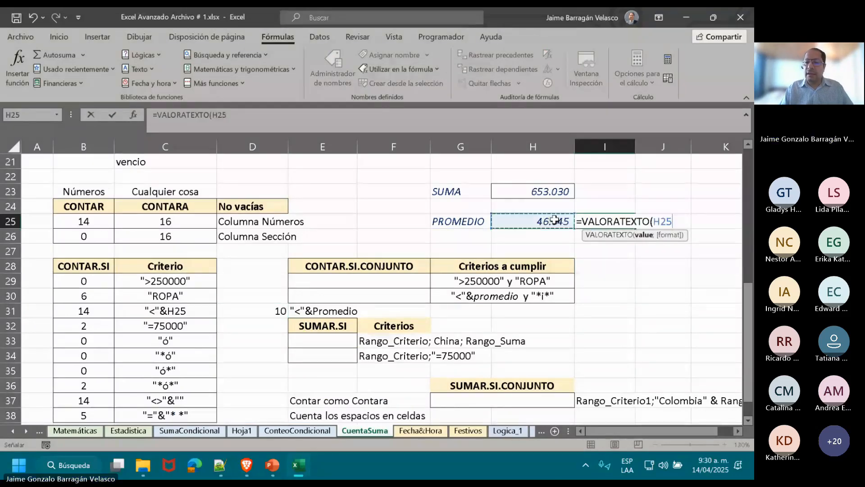
key("Return")
key("Up")
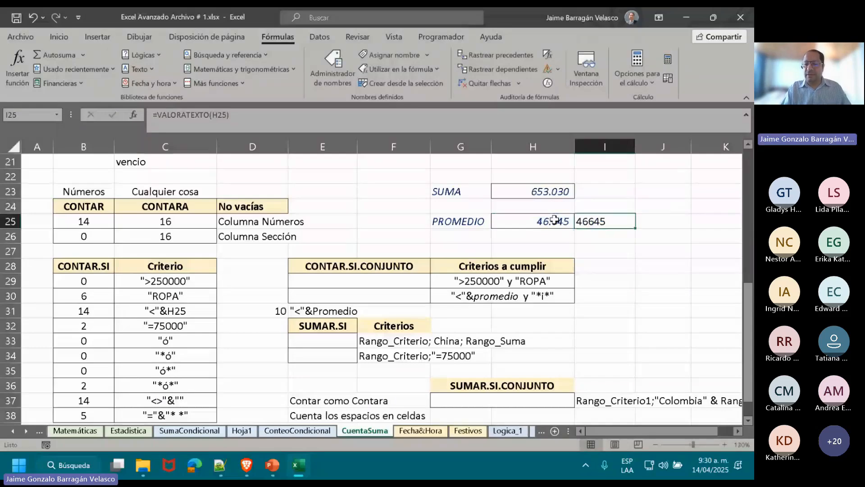
Wrap the average in VALORATEXTO within the D31 formula, giving =CONTAR.SI(F6:F19;"<"&VALORATEXTO(PROMEDIO(F6:F19))).
scroll(263, 291, "down", 2)
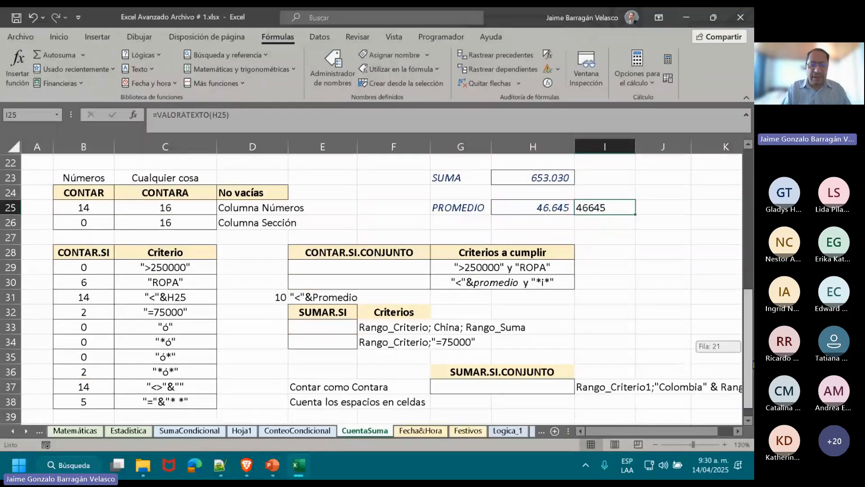
left_click(257, 280)
double_click(257, 280)
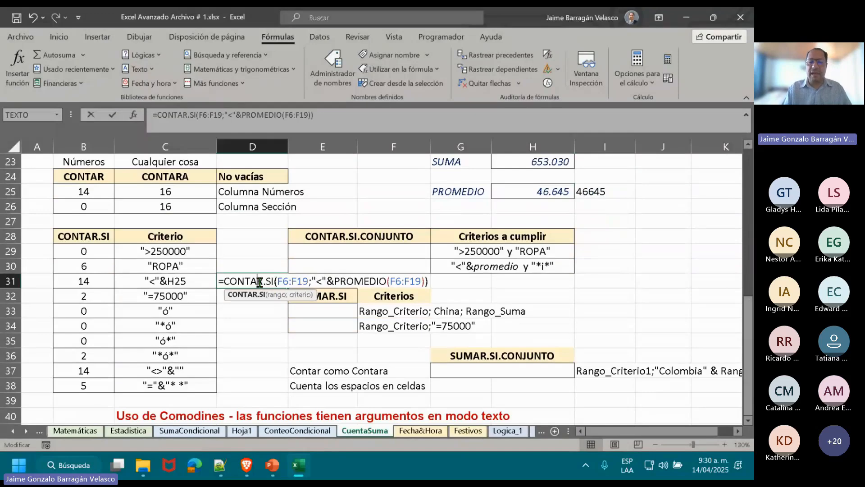
left_click(335, 281)
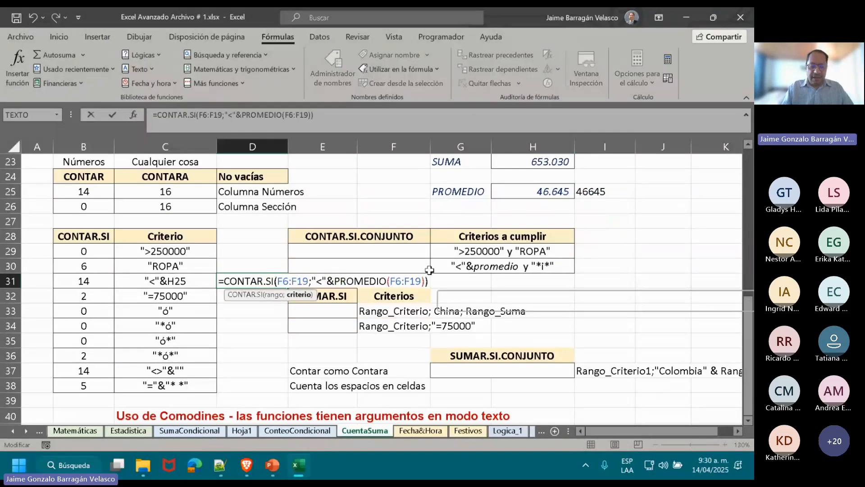
type("VALOR")
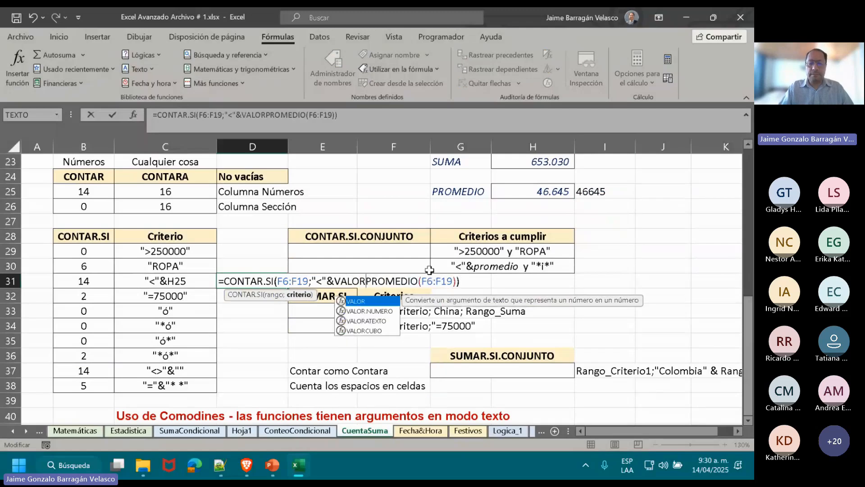
left_click(356, 320)
double_click(357, 320)
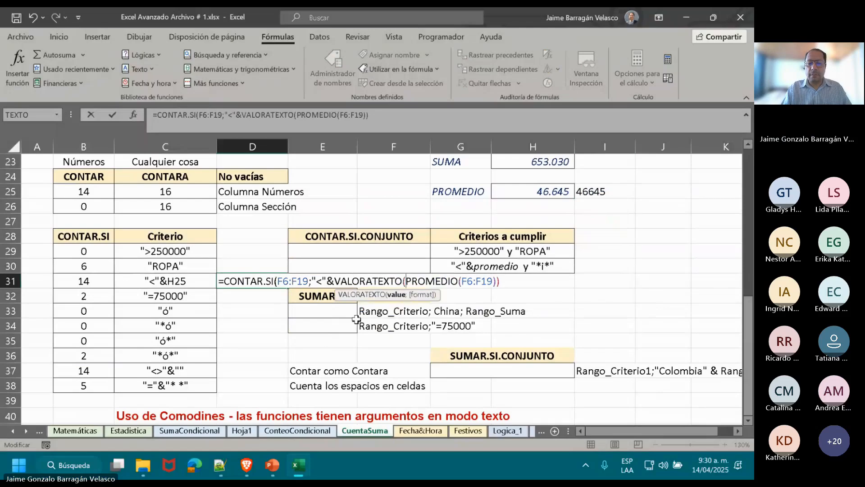
left_click(504, 283)
type(")")
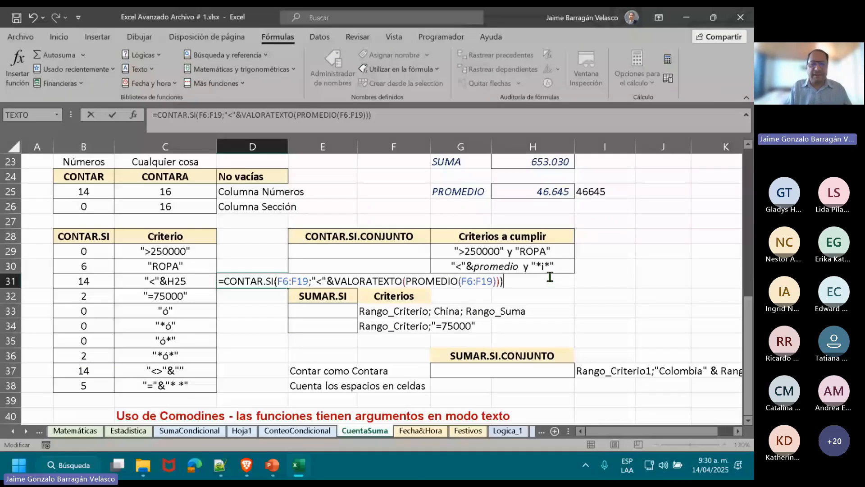
key("ctrl+Return")
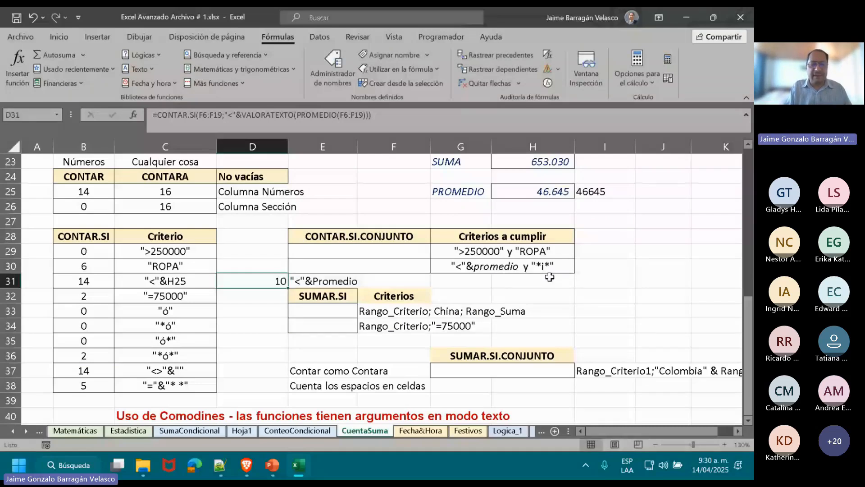
double_click(260, 283)
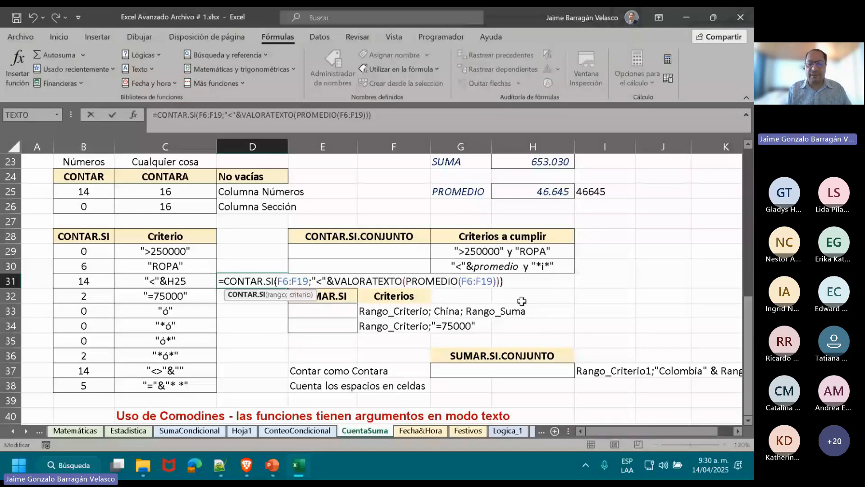
left_click(661, 242)
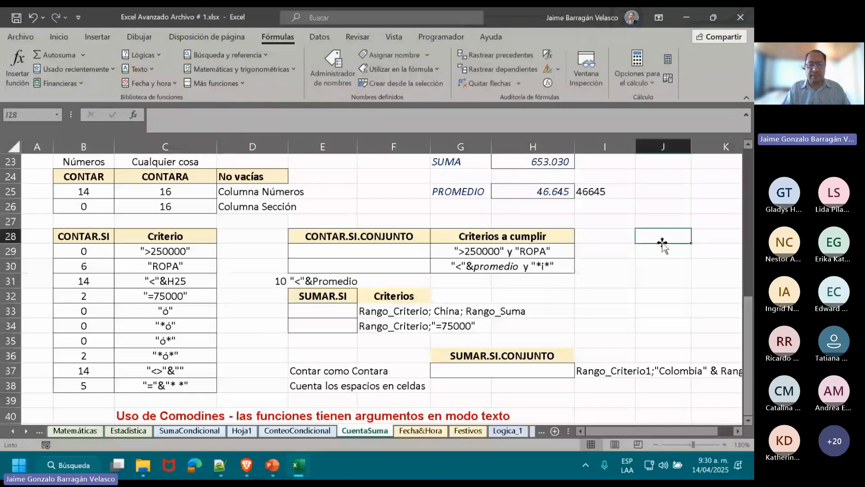
Replace the VALORATEXTO expression in D31 with a reference to I25, making the formula =CONTAR.SI(F6:F19;"<"&I25).
double_click(259, 282)
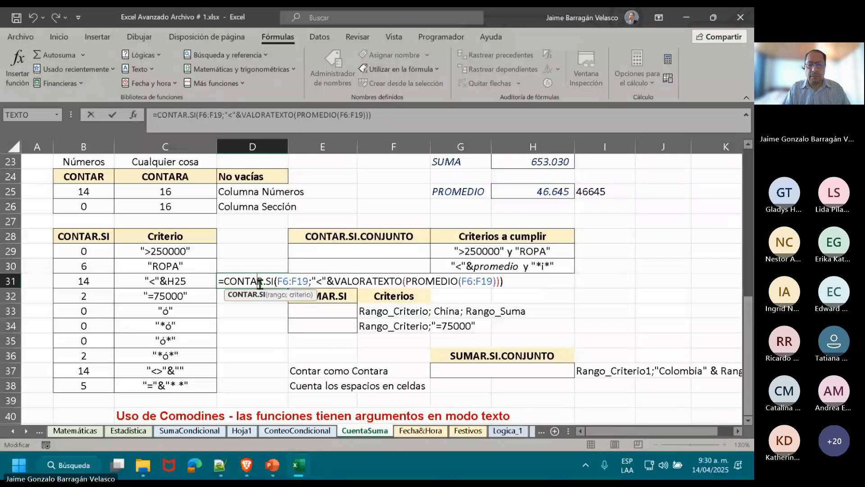
left_click_drag(335, 282, 500, 281)
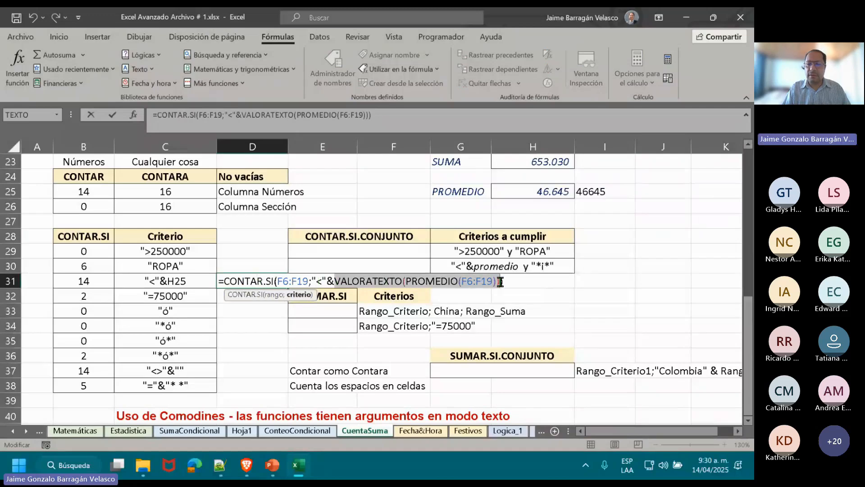
left_click(591, 192)
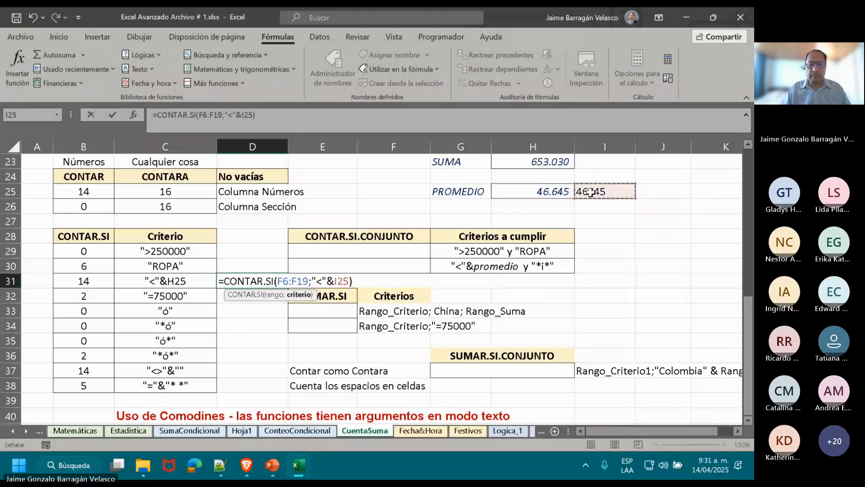
key("ctrl+Return")
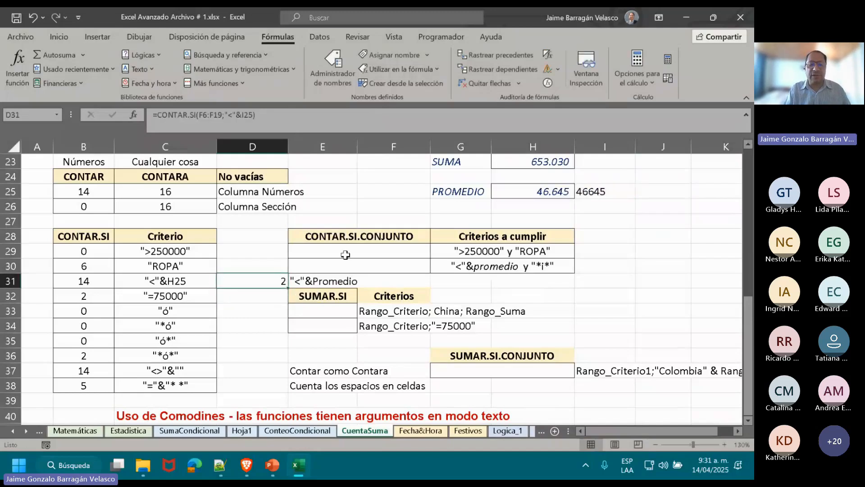
double_click(250, 280)
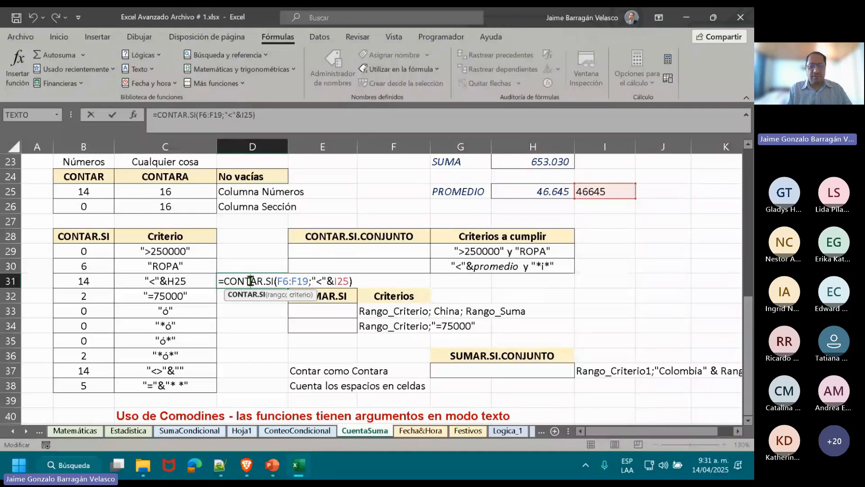
left_click_drag(251, 281, 225, 283)
left_click(225, 282)
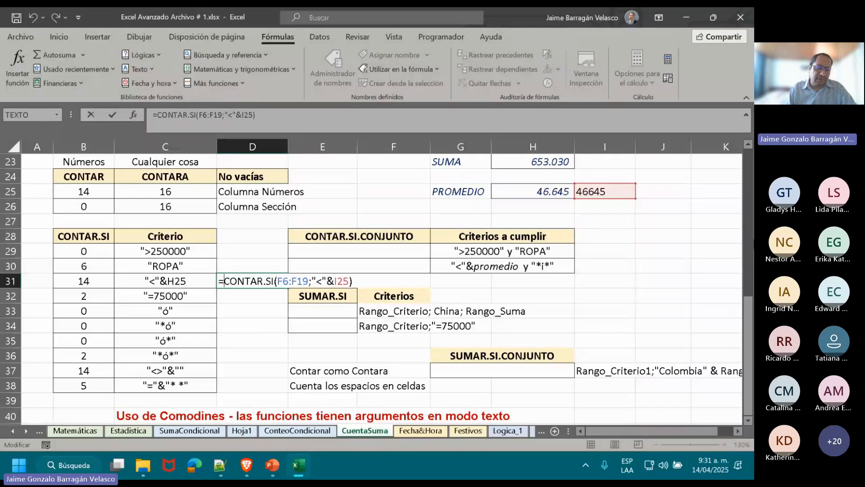
key("Return")
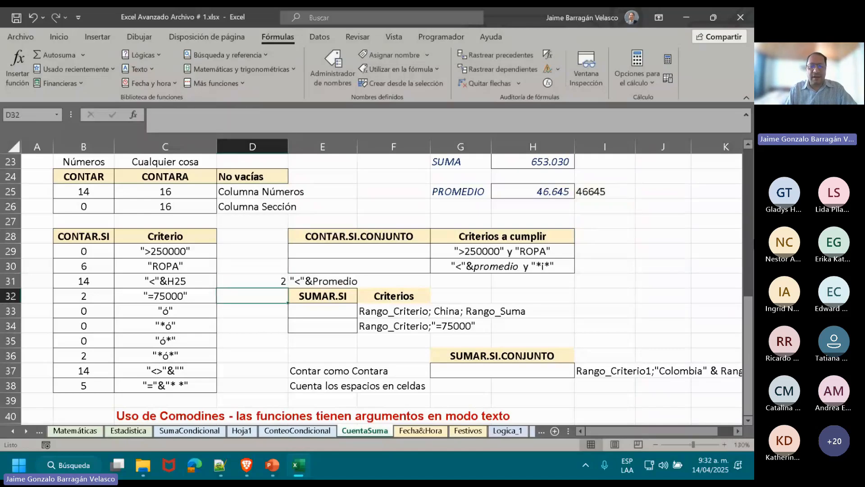
Center the contents of cells D31:D38 horizontally.
key("Up")
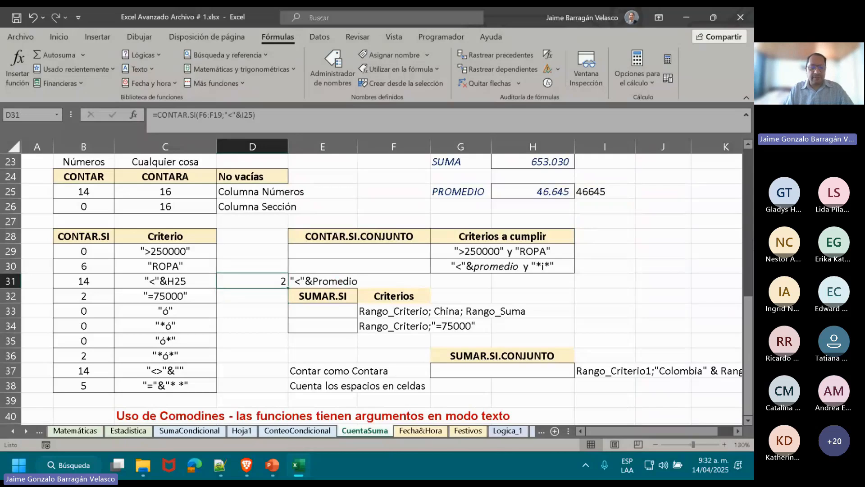
key("shift+Down")
key("shift+Down")
key("shift+Down")
key("shift+Down")
key("shift+Down")
key("shift+Down")
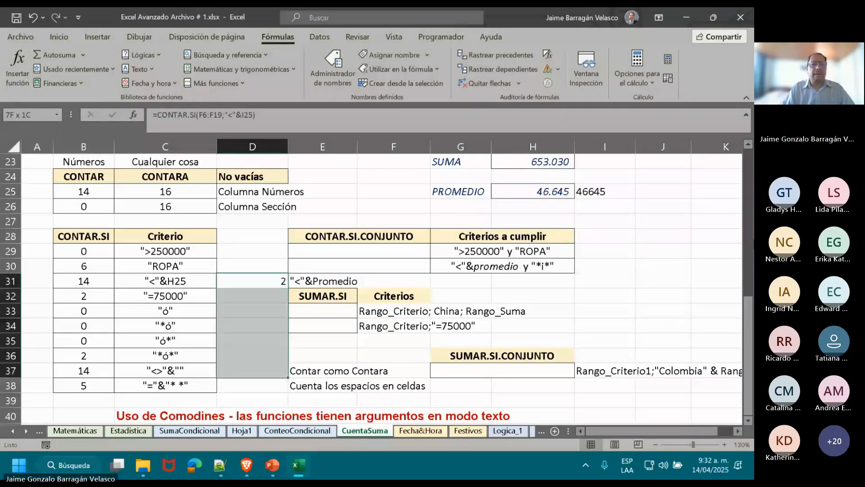
key("shift+Down")
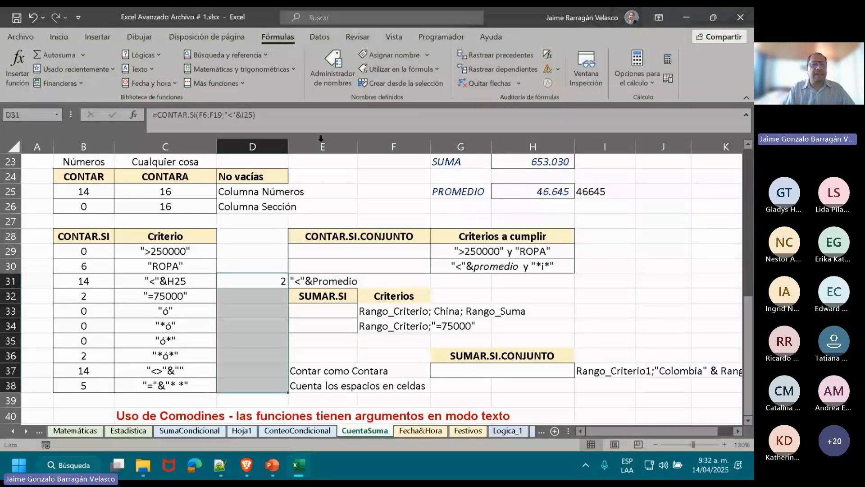
left_click(66, 40)
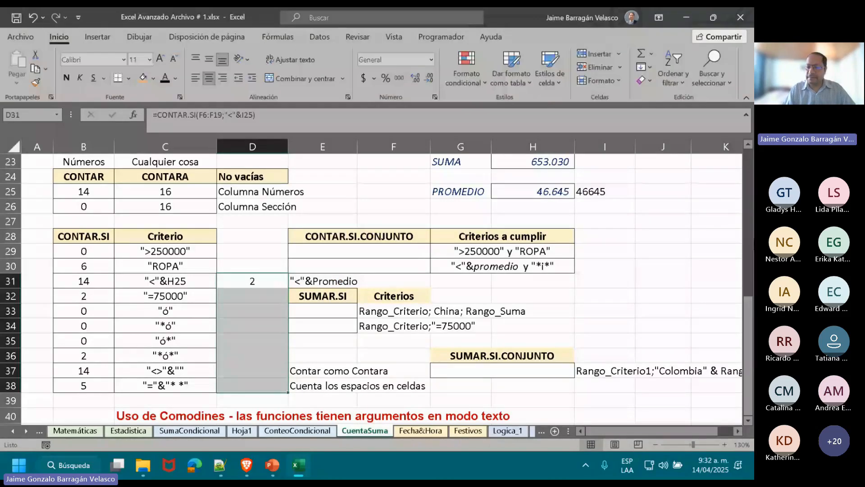
Select the highlighted prices in F8:F9 to check them against the D31 count.
left_click_drag(748, 324, 748, 175)
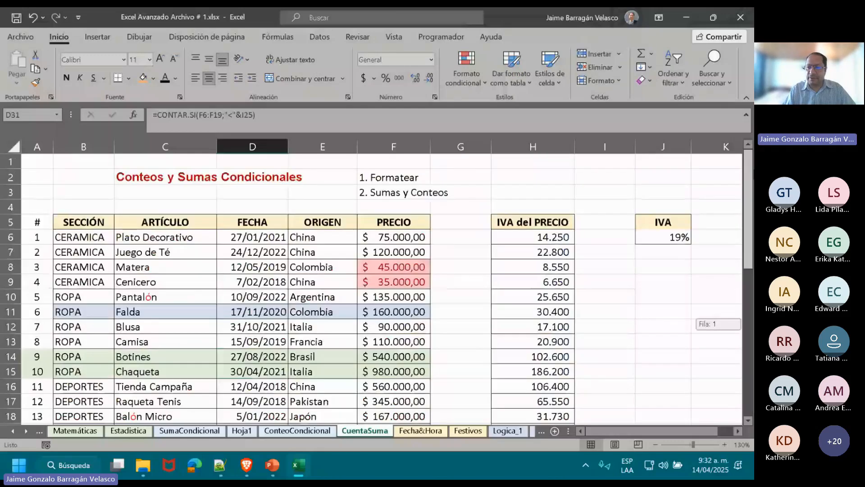
left_click_drag(394, 267, 393, 282)
scroll(740, 191, "down", 6)
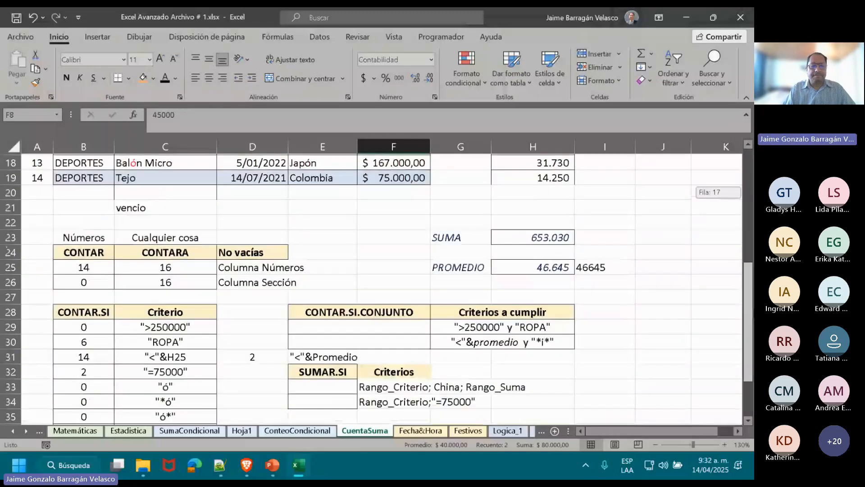
Enter =CONTAR.SI(F6:F19;"=75000") in cell D32 to count the prices equal to 75000.
scroll(451, 289, "down", 2)
left_click(259, 296)
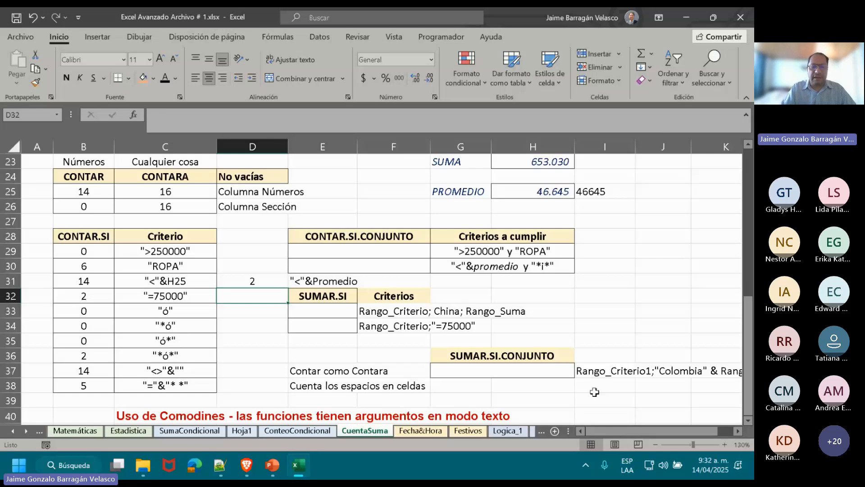
type("=CON")
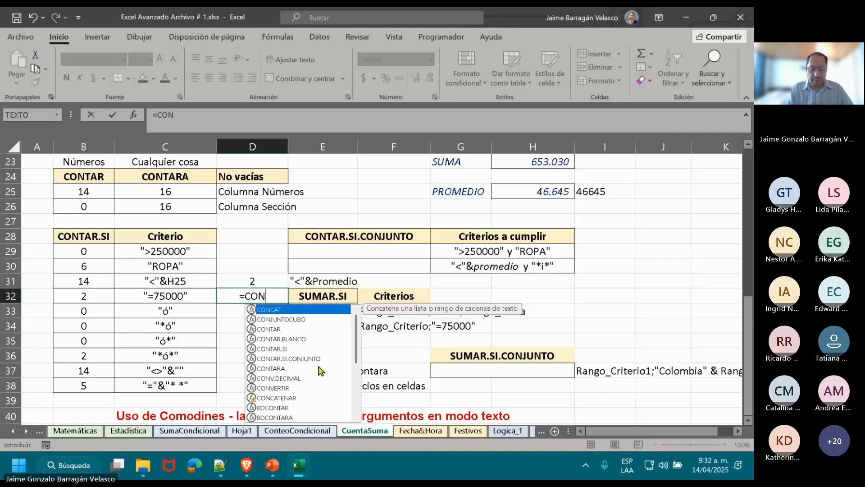
double_click(290, 345)
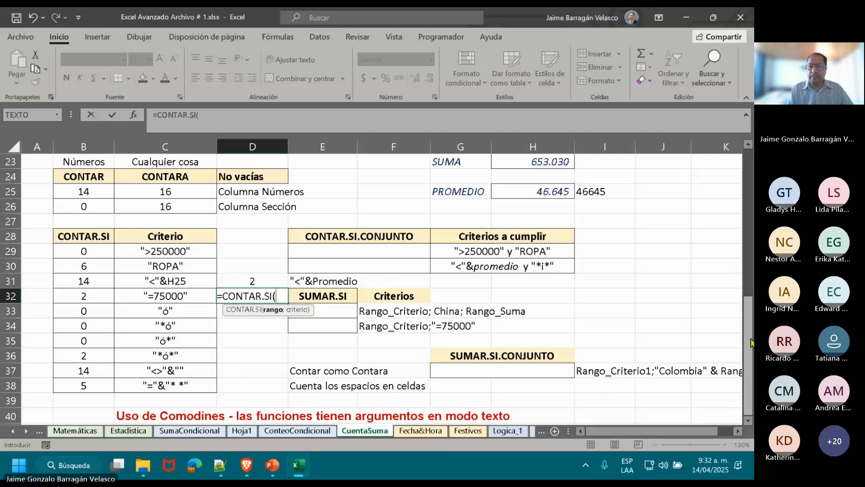
left_click_drag(751, 343, 732, 174)
left_click_drag(392, 237, 408, 372)
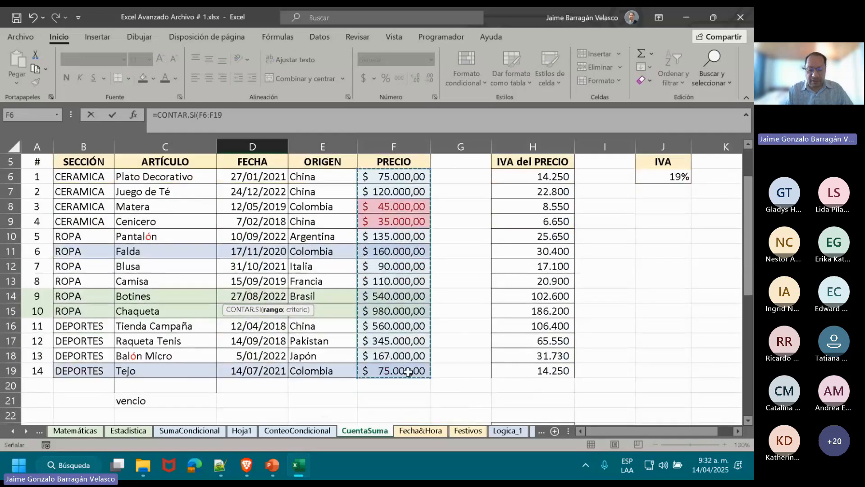
type(";")
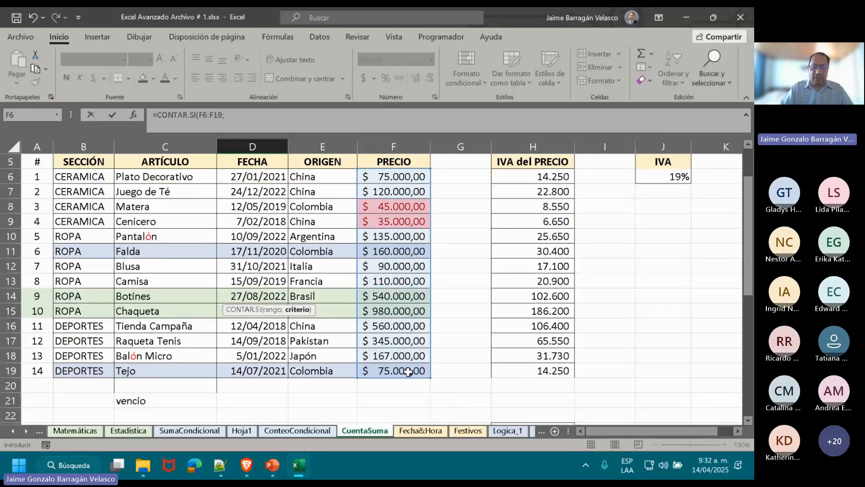
type("\"=")
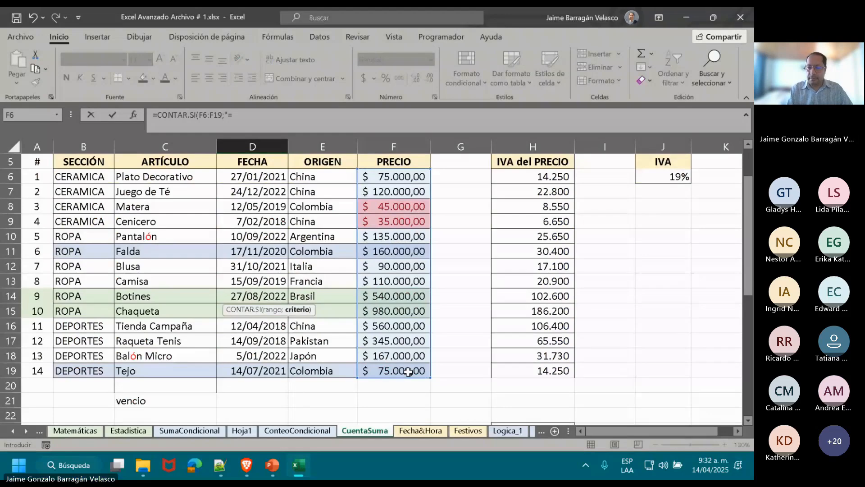
scroll(691, 309, "down", 4)
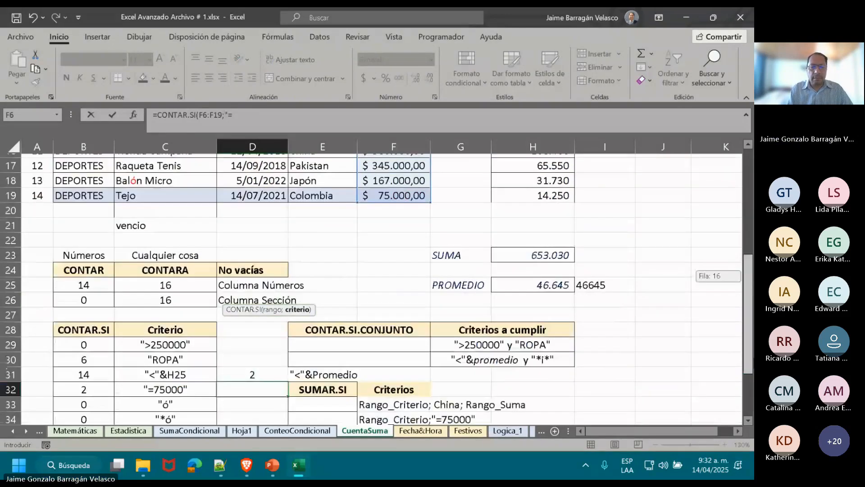
scroll(381, 289, "down", 1)
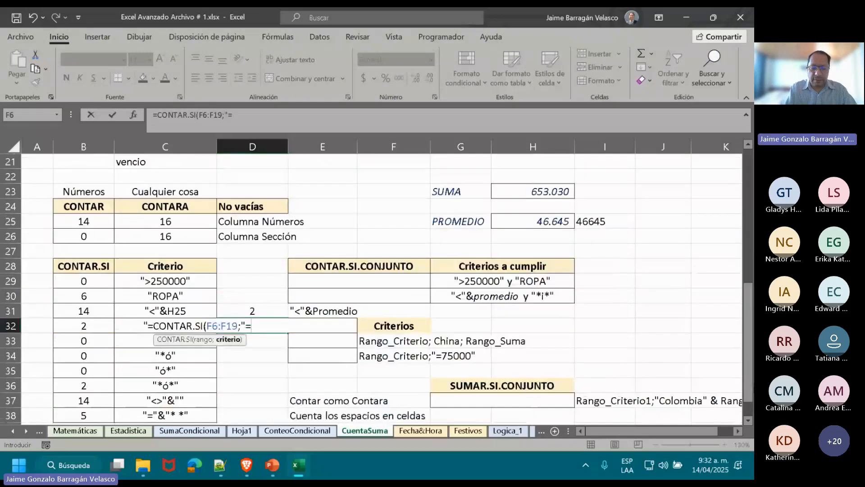
type("75000")
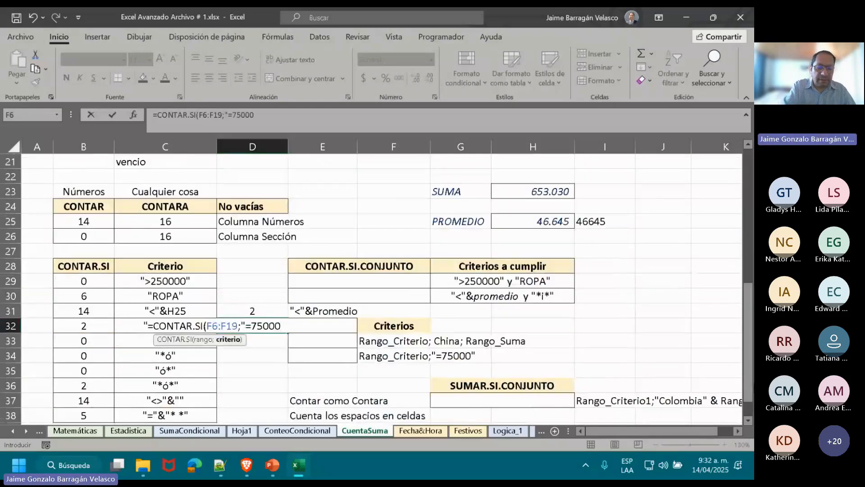
type("\")")
key("Return")
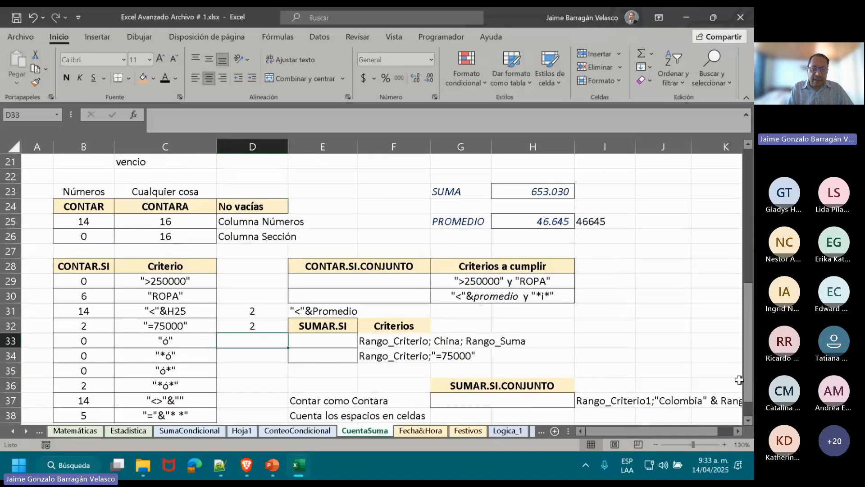
Enlarge the sheet to 150% and examine the article names containing "ó" in C10 and C18.
left_click_drag(748, 380, 752, 292)
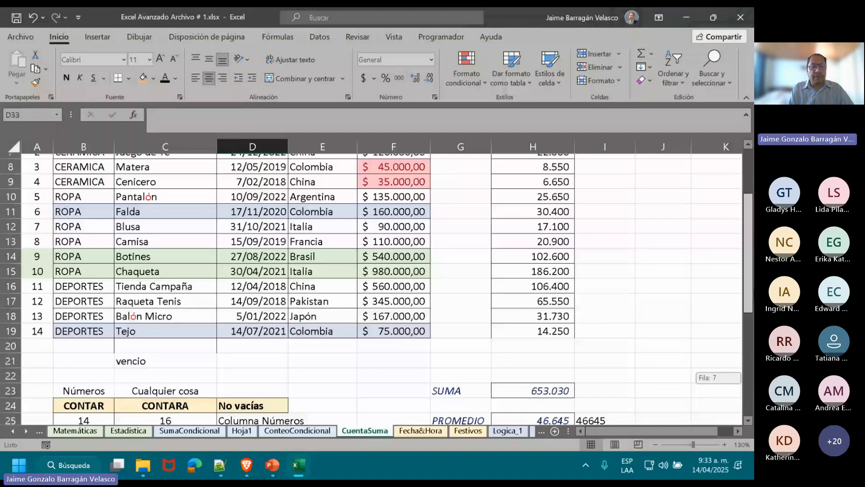
left_click(724, 445)
left_click(724, 444)
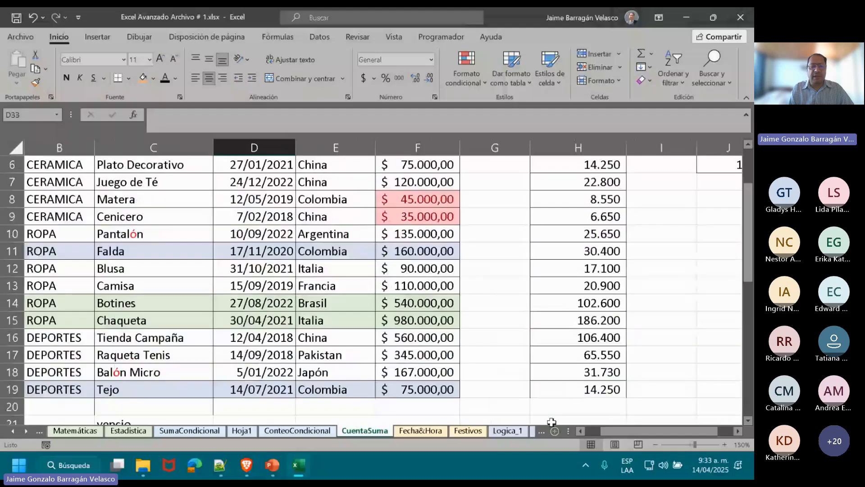
left_click_drag(750, 262, 749, 256)
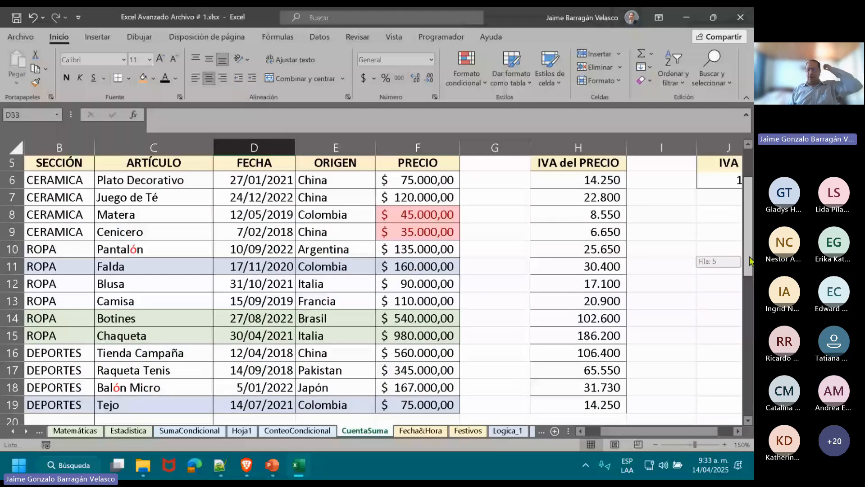
left_click_drag(750, 256, 749, 256)
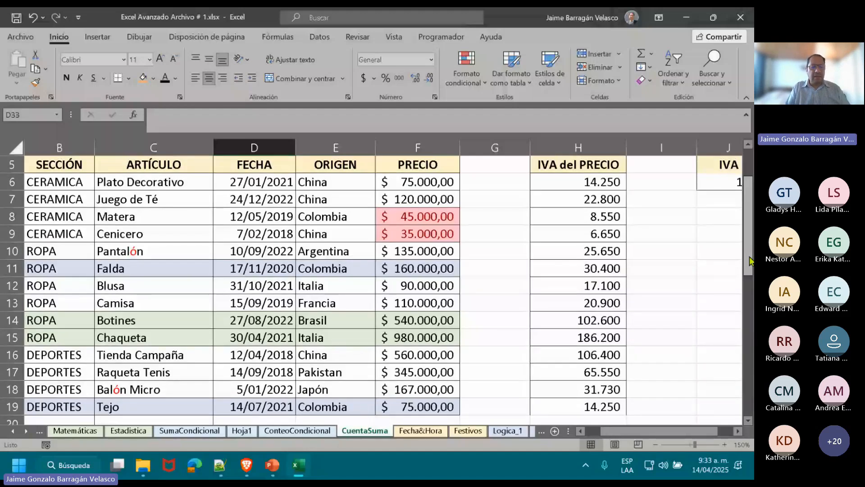
left_click(171, 251)
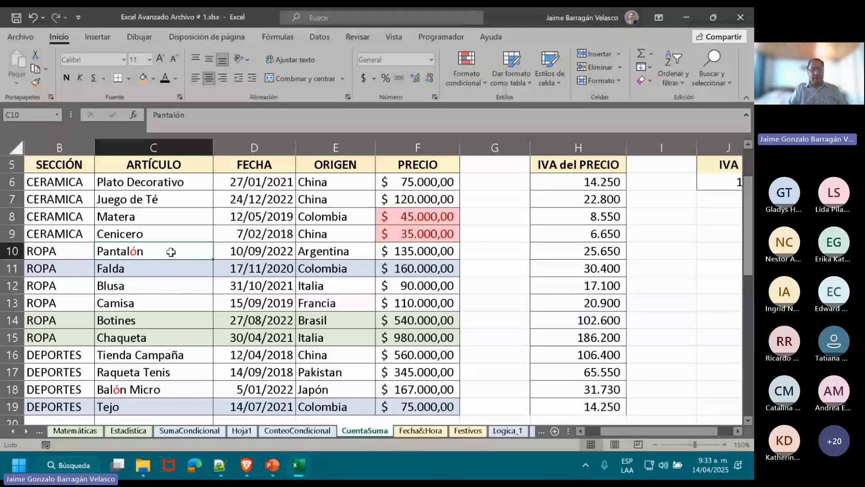
left_click(117, 390)
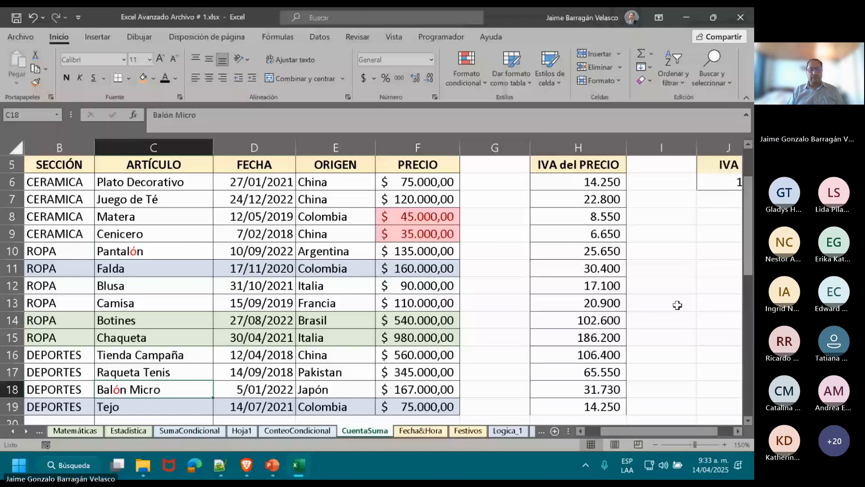
Start a CONTAR.SI formula in cell D33 with the article range C5:C19 as its first argument.
left_click_drag(750, 254, 750, 370)
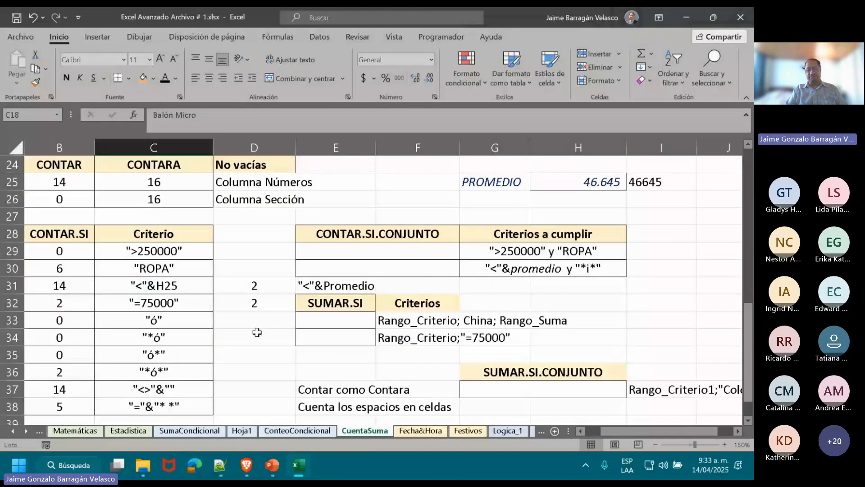
left_click(270, 321)
type("=")
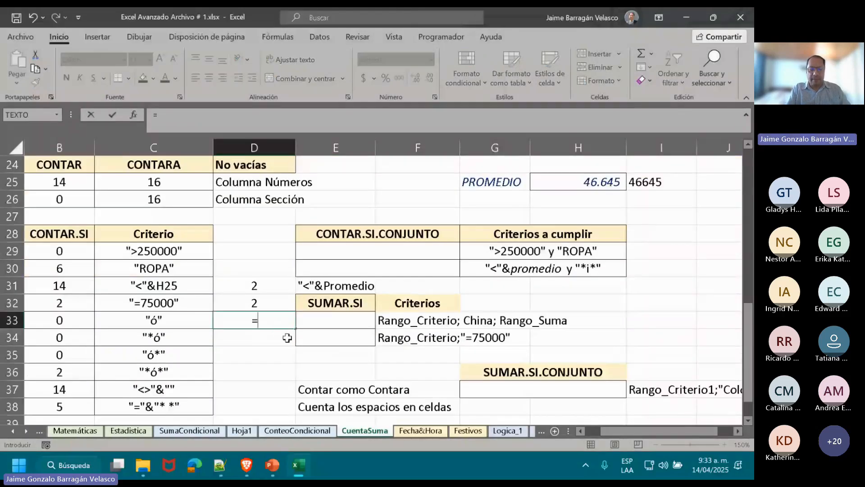
type("CON")
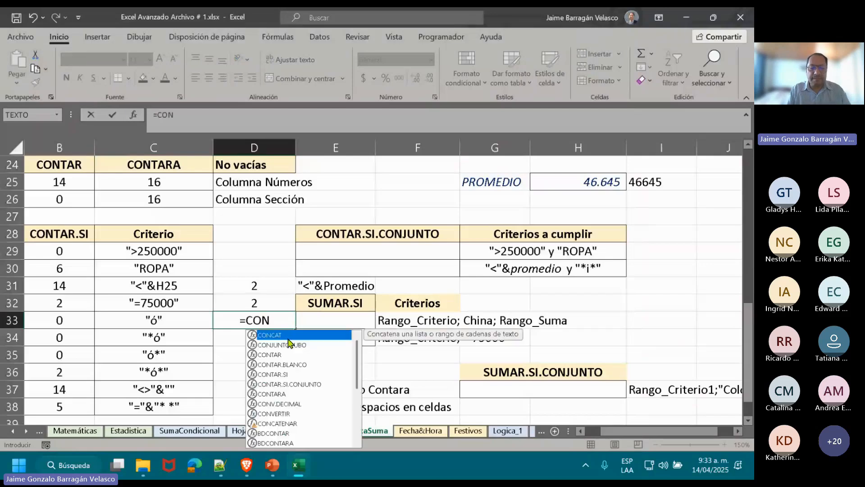
double_click(285, 376)
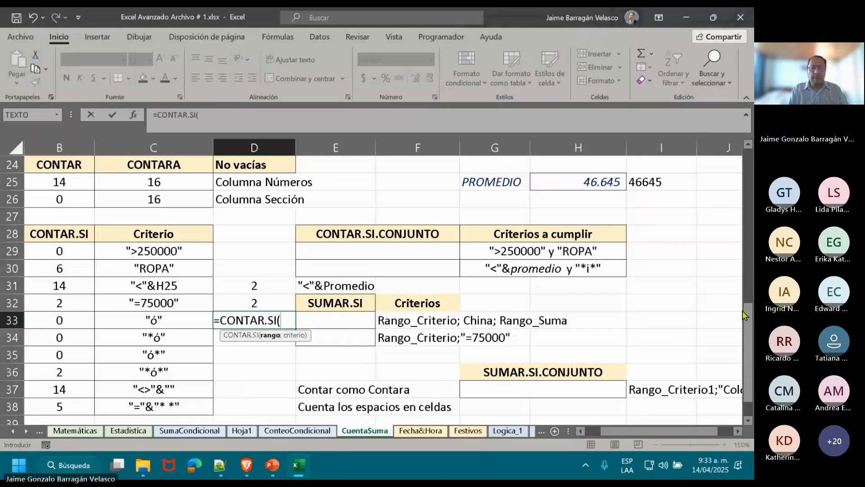
left_click_drag(747, 310, 751, 181)
left_click_drag(155, 200, 161, 370)
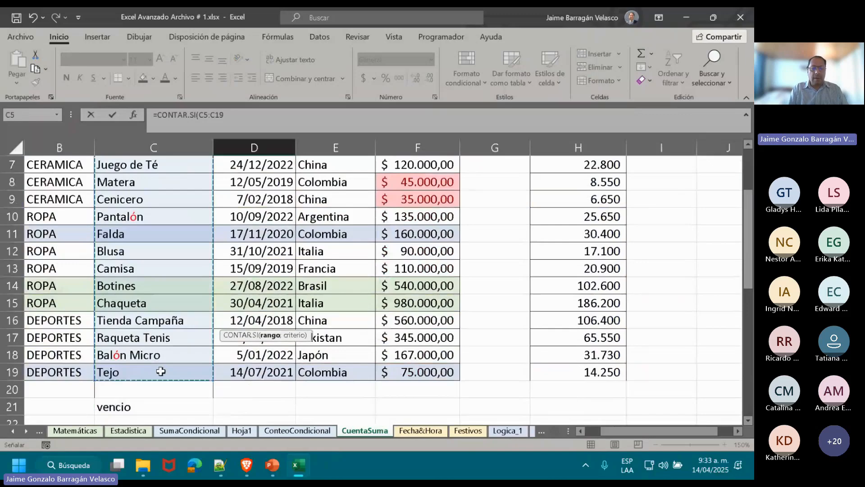
type(";")
Complete the D33 formula with the criterion "ó" in lowercase and enter it as =CONTAR.SI(C5:C19;"ó").
scroll(737, 253, "down", 4)
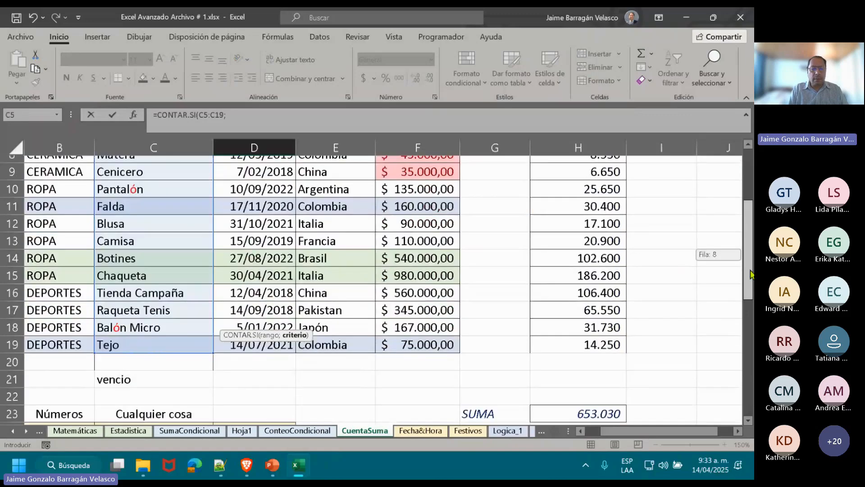
scroll(737, 253, "down", 2)
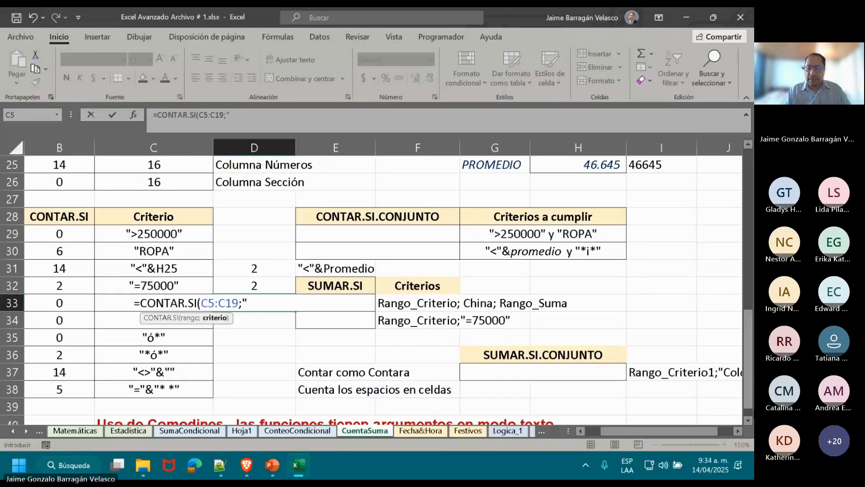
type("\"Ó\"")
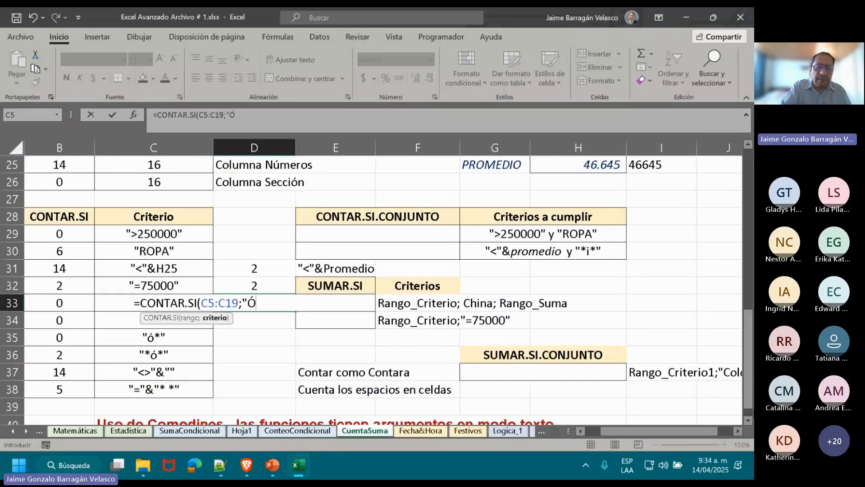
key("BackSpace")
key("BackSpace")
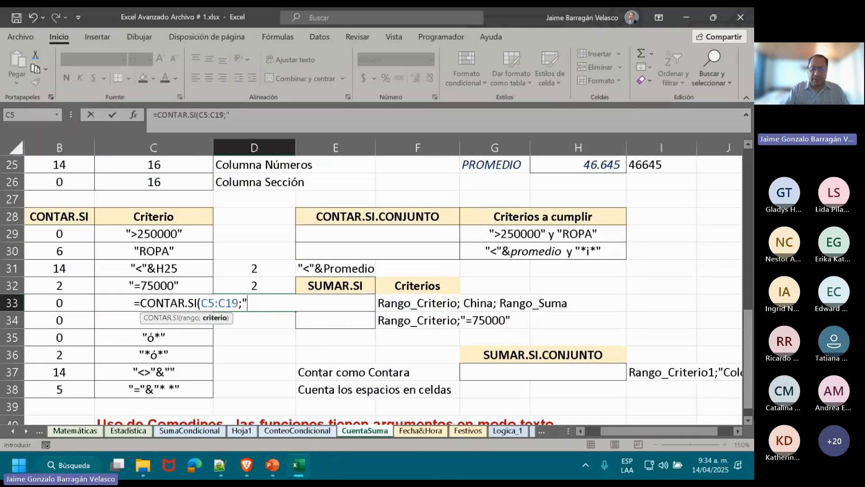
type("ó\"")
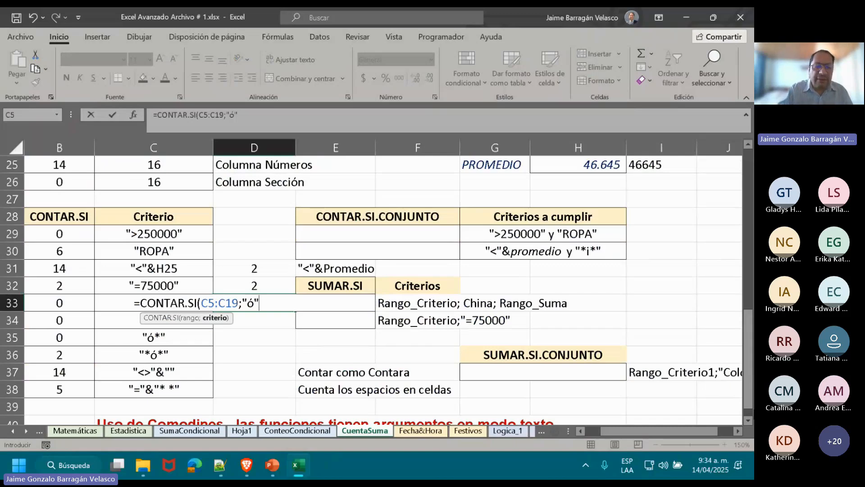
type(")")
key("Return")
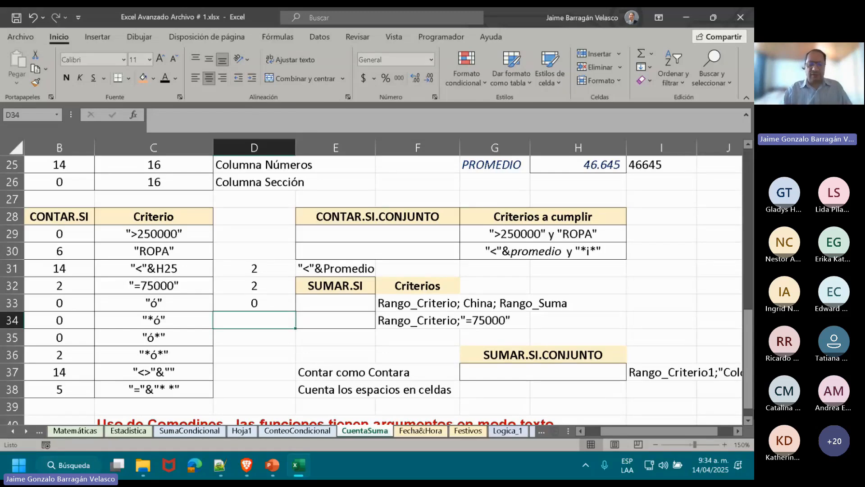
Start a CONTAR.SI formula in cell D34 with the article range C5:C21 as its first argument.
type("=")
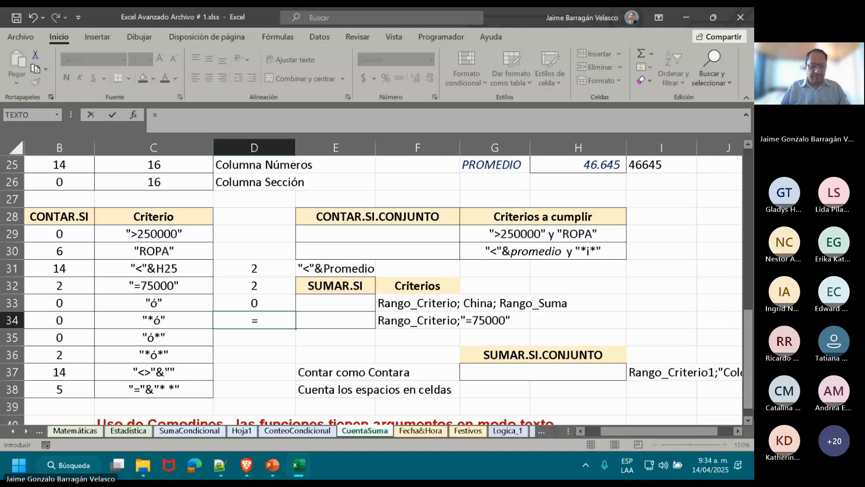
type("con")
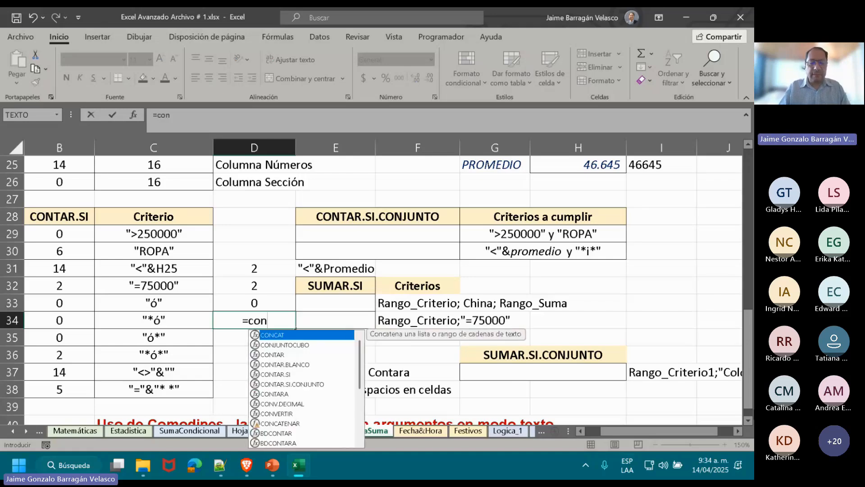
double_click(306, 373)
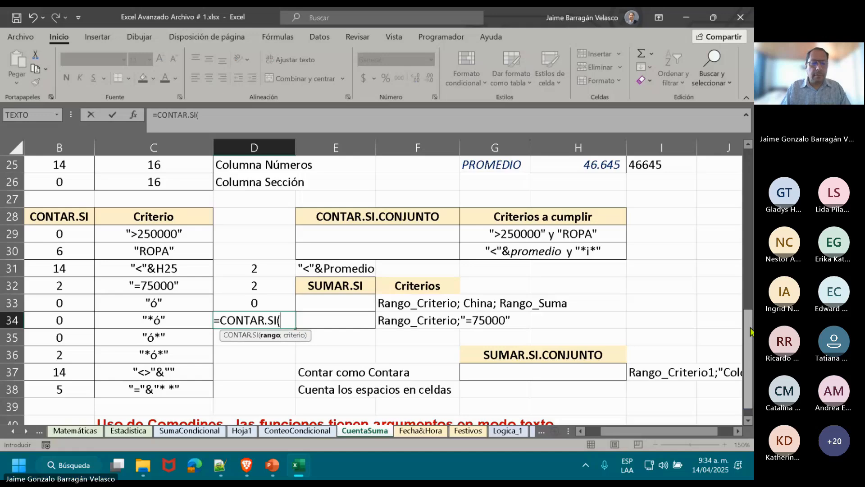
left_click_drag(750, 331, 750, 323)
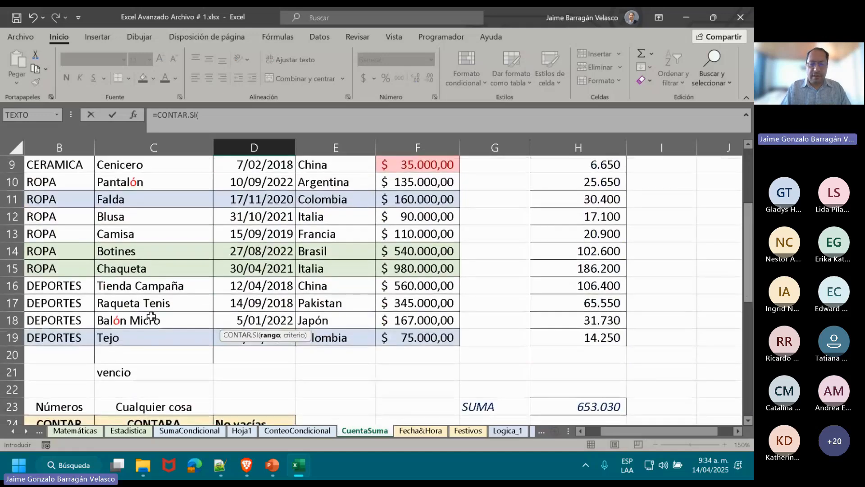
left_click_drag(151, 373, 139, 184)
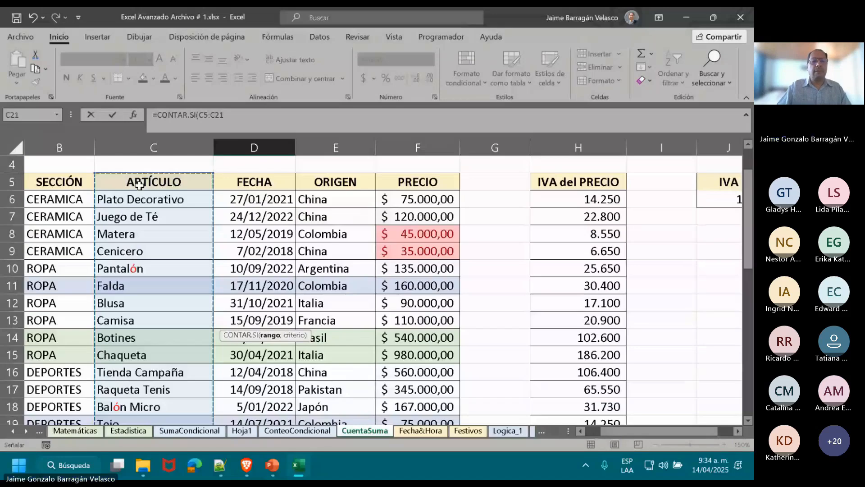
type(";")
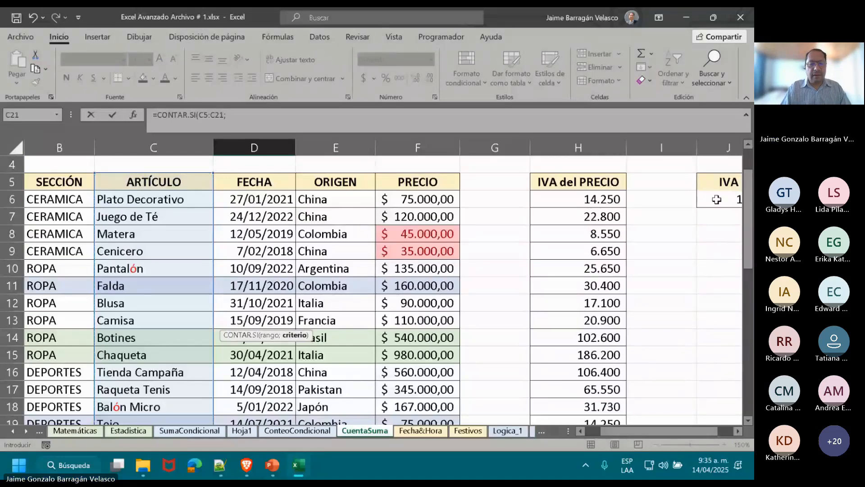
Complete the D34 formula with the wildcard criterion "*ó" and enter it as =CONTAR.SI(C5:C21;"*ó").
left_click_drag(748, 171, 748, 318)
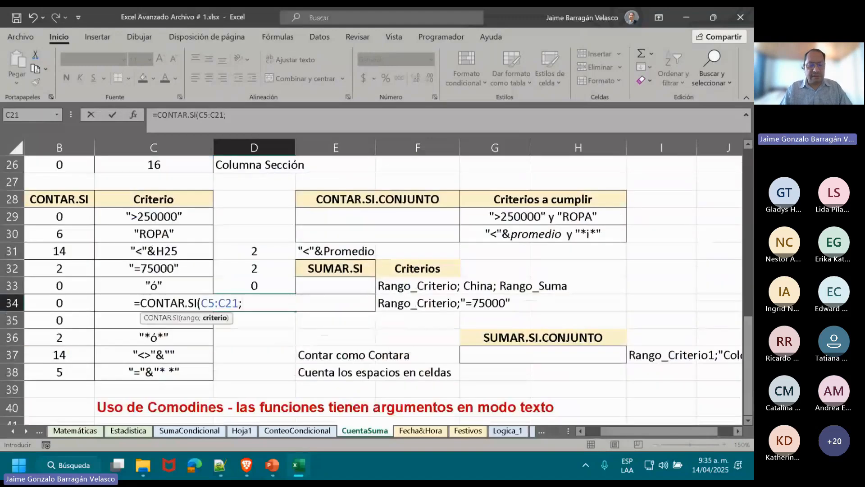
type("\"")
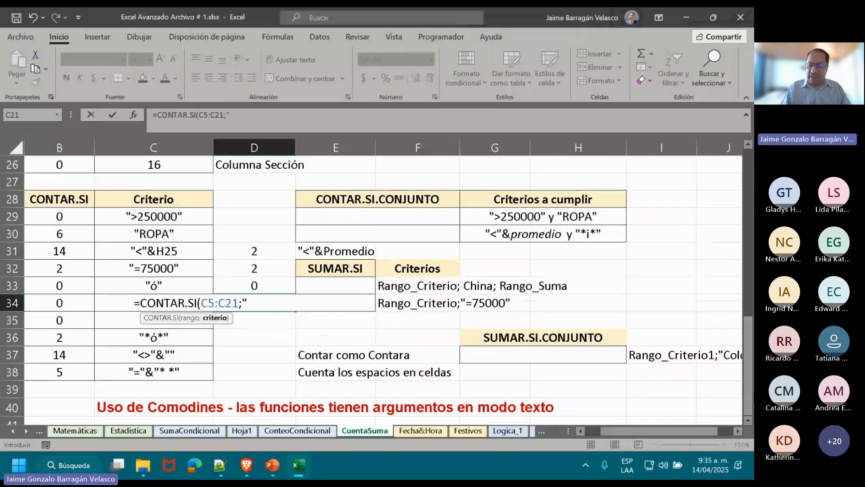
type("*")
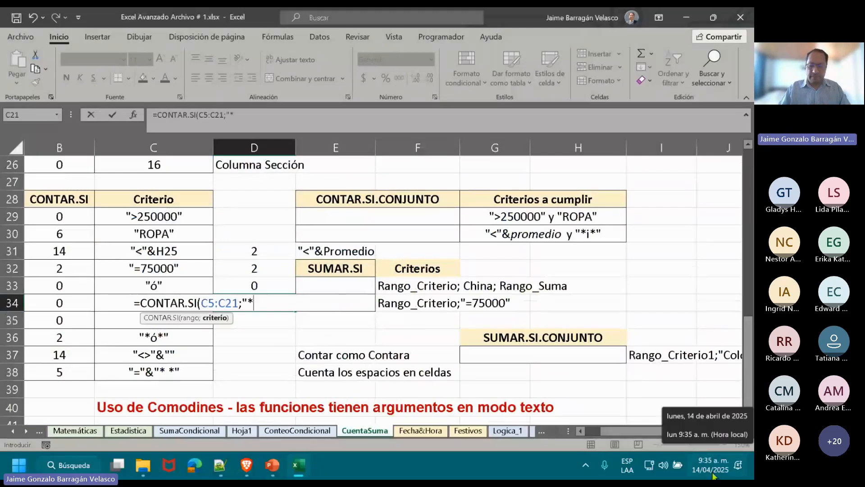
type("ó")
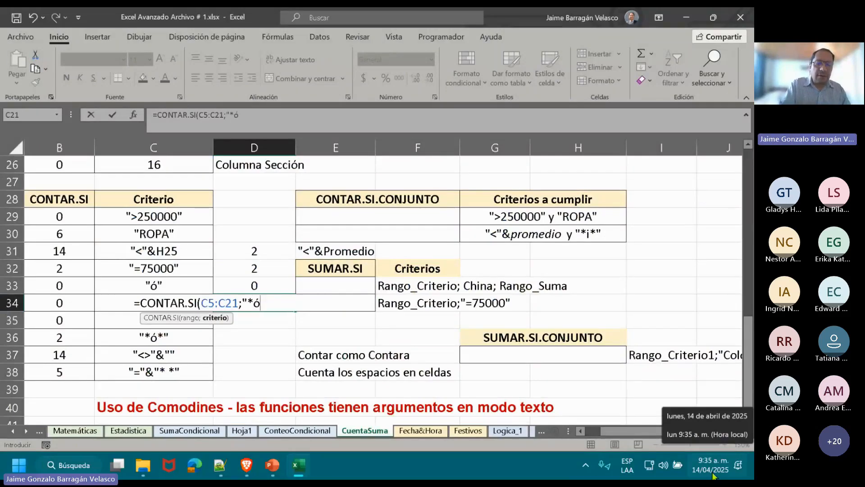
type("\"")
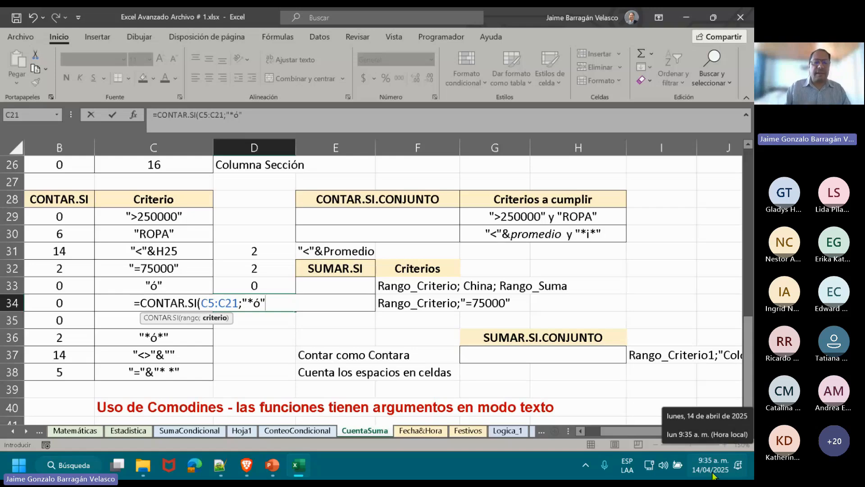
type(")")
key("ctrl+Return")
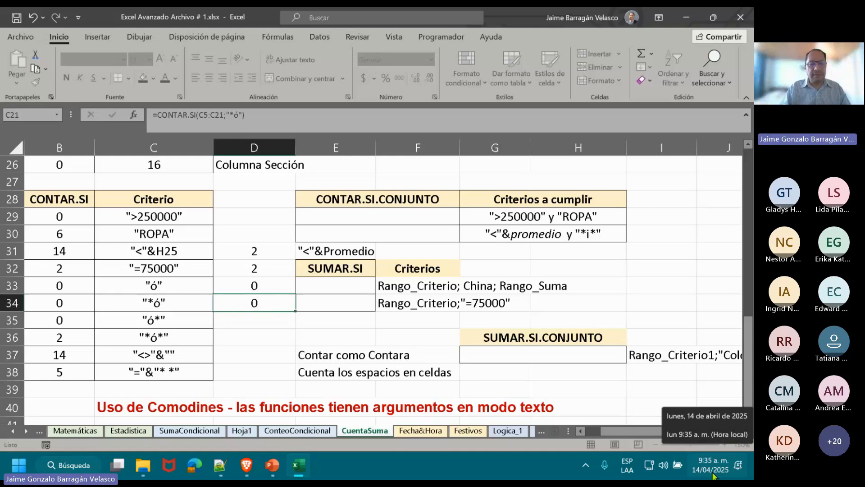
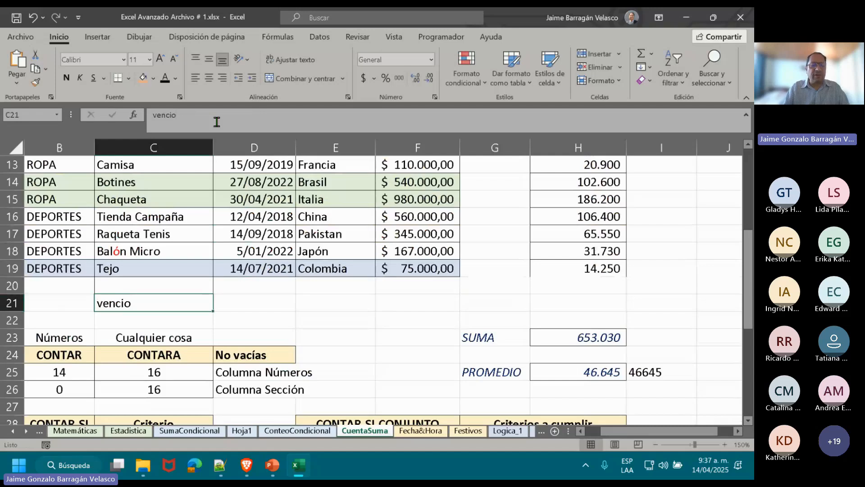
Enter the word "osea" in cell C20, just below the last article in the list.
key("Up")
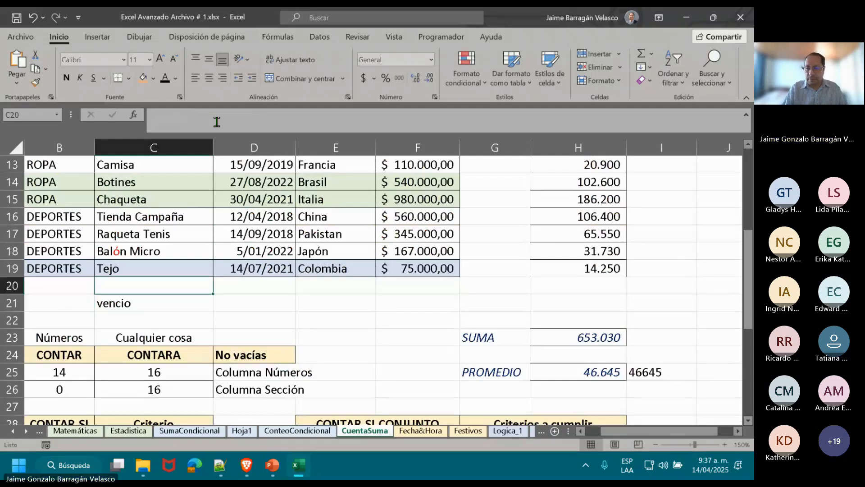
type("osea")
key("Return")
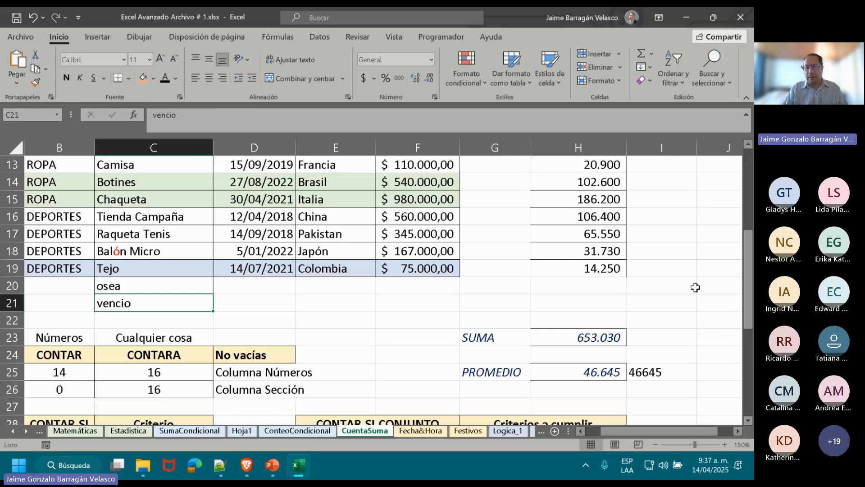
Correct the text in cell C20 to "ósea" with an accent and check the wildcard criteria in C35 and C36.
left_click_drag(747, 253, 748, 204)
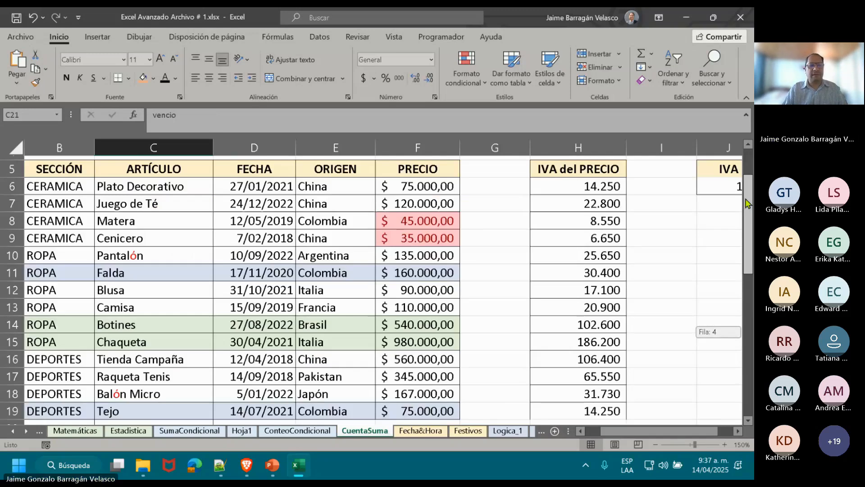
left_click_drag(748, 204, 748, 252)
left_click(153, 303)
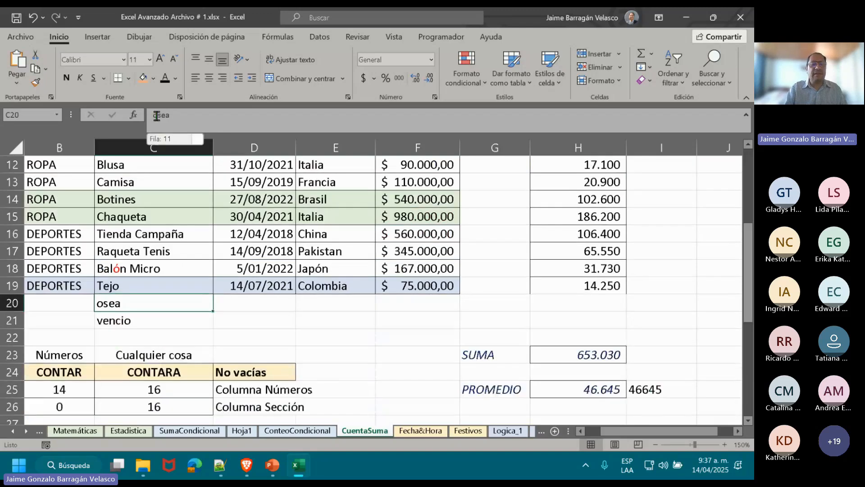
left_click(156, 116)
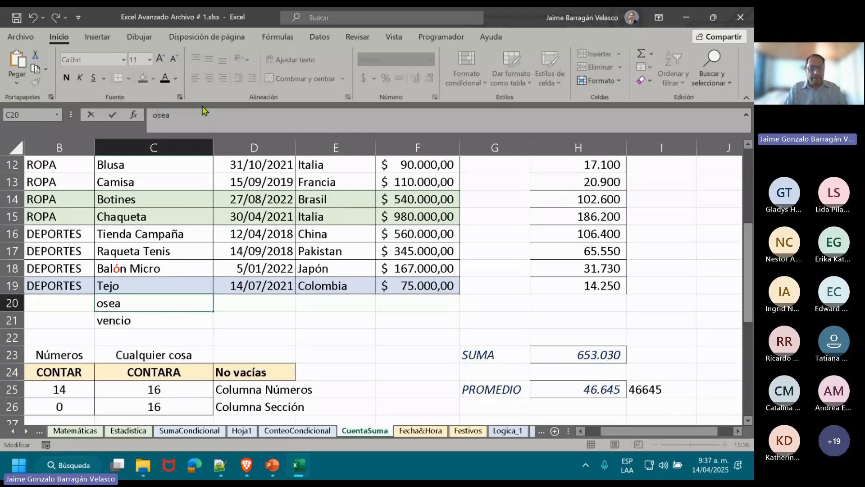
key("Return")
left_click_drag(748, 270, 748, 352)
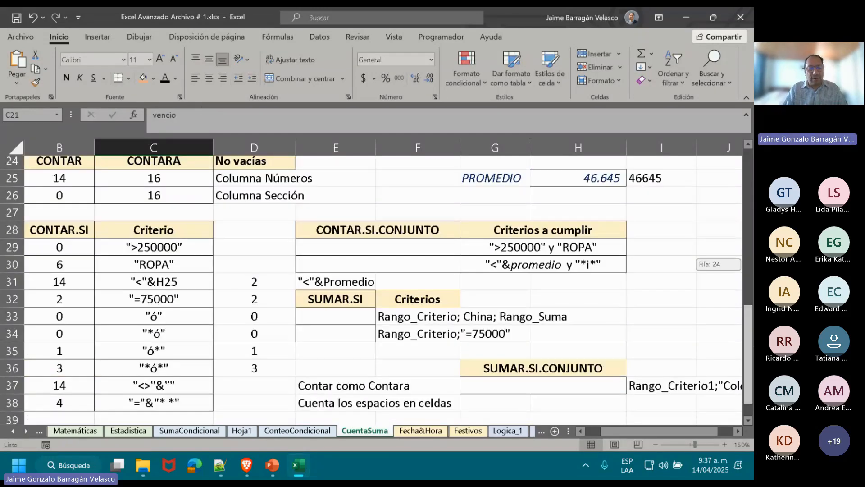
left_click(186, 355)
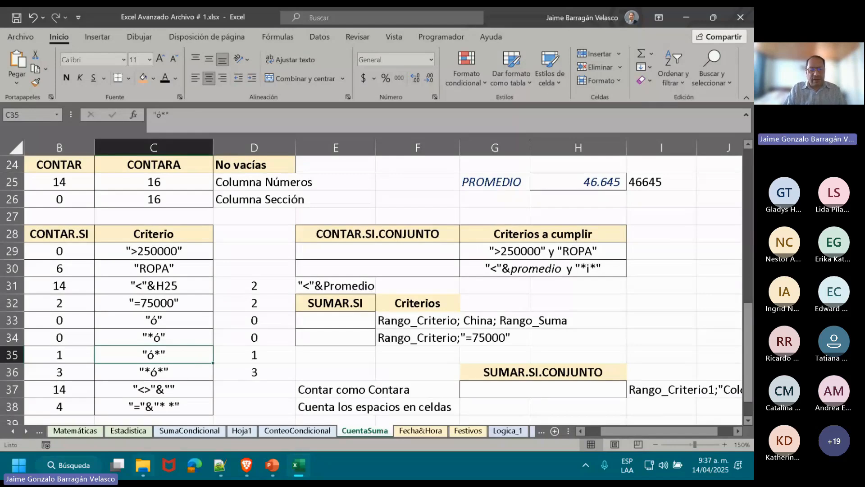
left_click(179, 374)
Correct the word in cell C21 to "venció" with an accented final ó.
left_click_drag(748, 346, 748, 234)
left_click(156, 407)
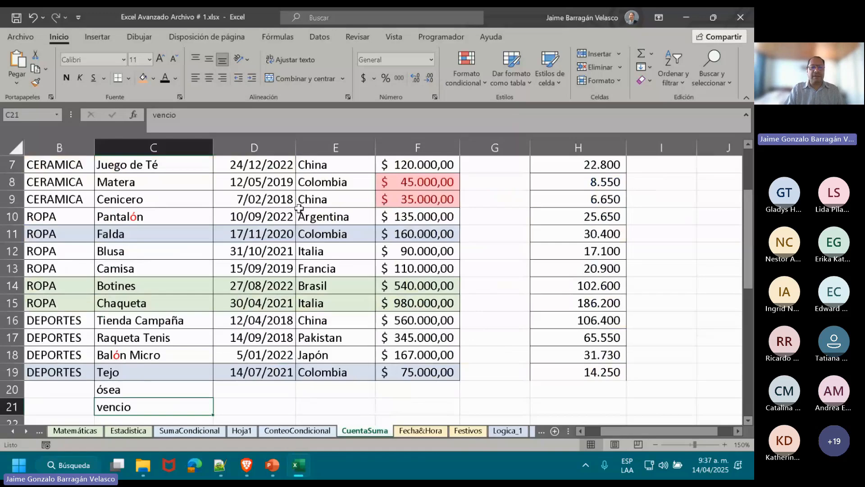
left_click(291, 122)
key("BackSpace")
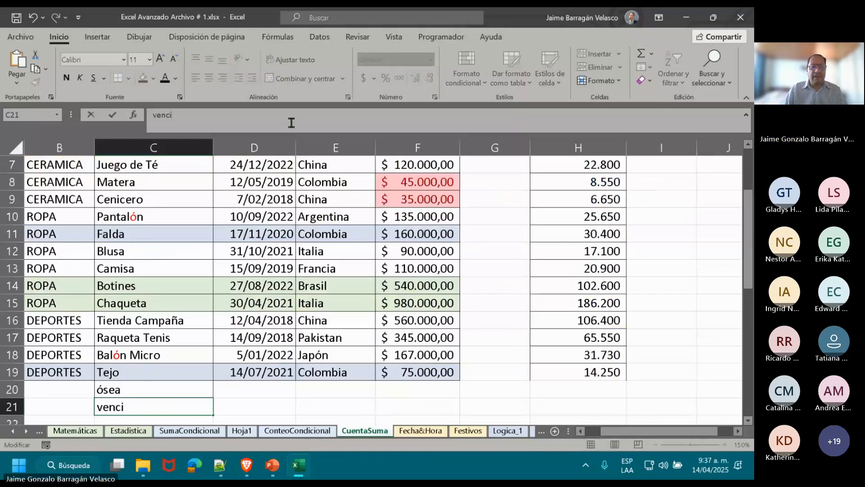
type("ó")
key("Return")
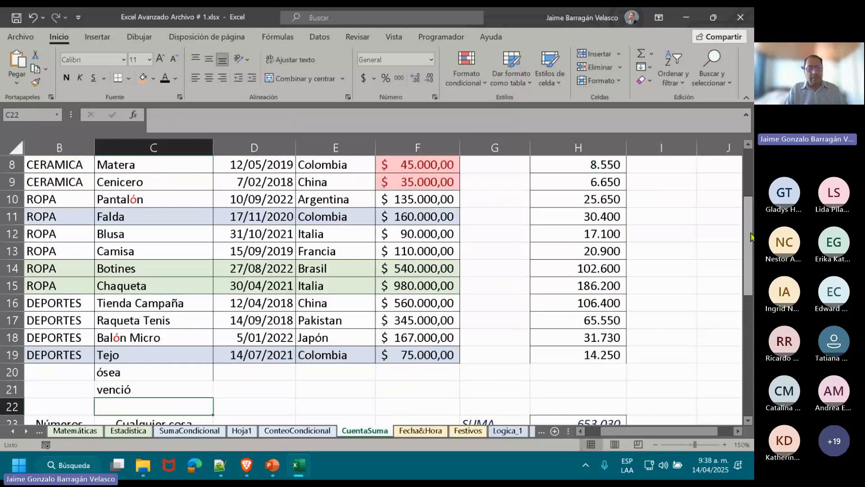
Review the wildcard CONTAR.SI formulas in D34:D36 against the criteria "*ó" and "*ó*" in C34 and C36.
left_click_drag(751, 236, 749, 350)
left_click(268, 354)
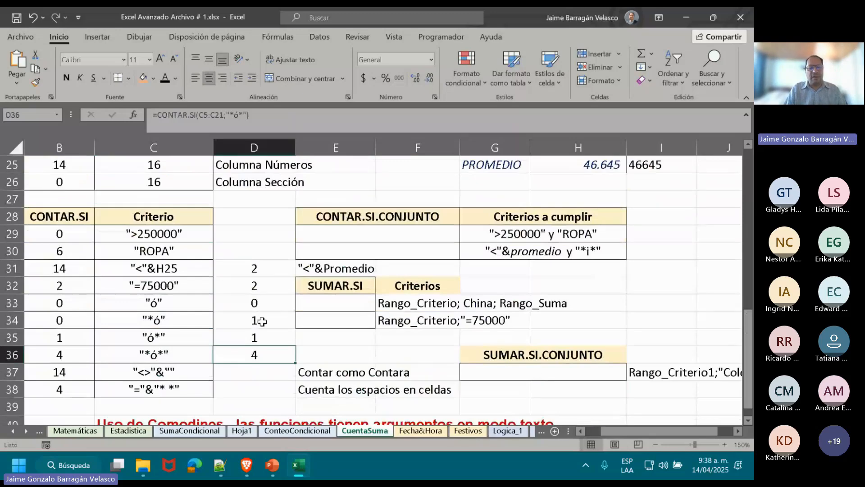
left_click(261, 321)
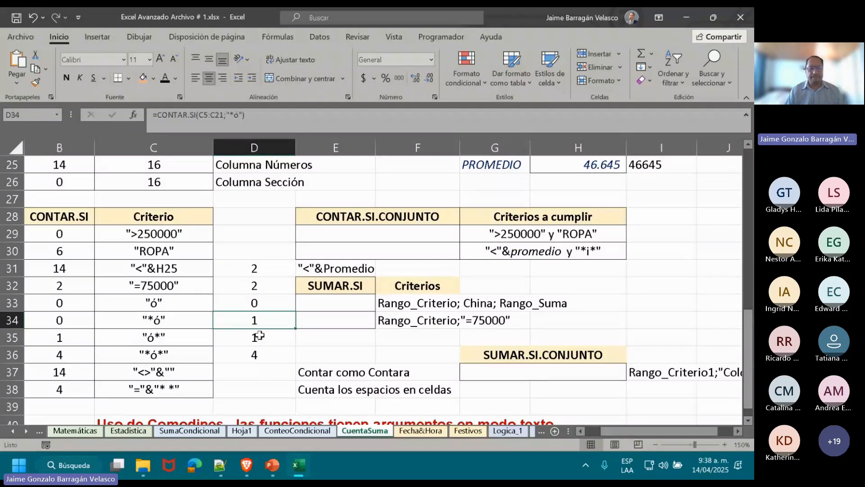
left_click(258, 336)
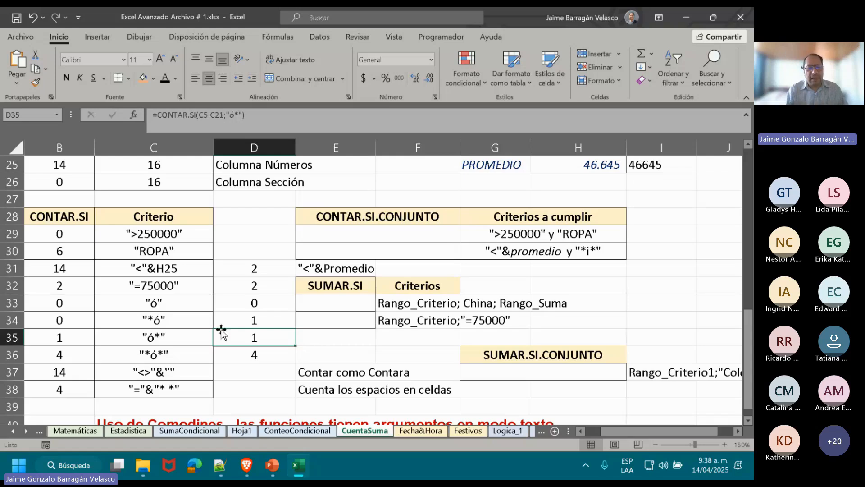
left_click(170, 322)
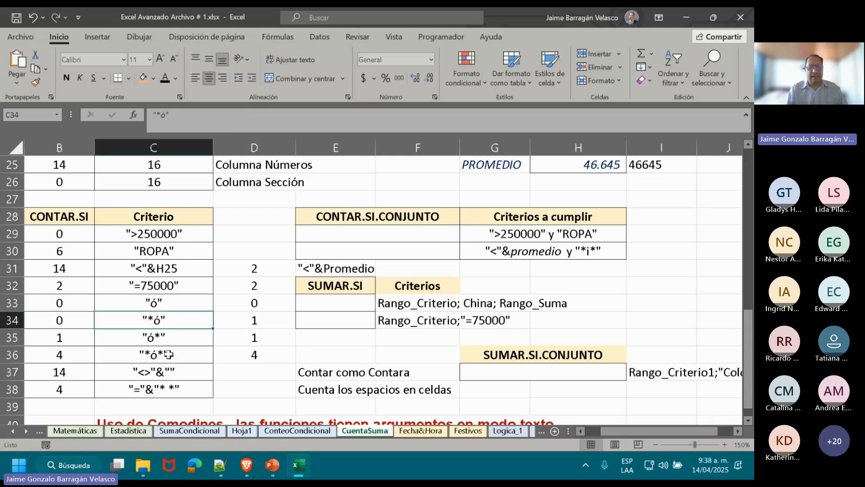
left_click(168, 355)
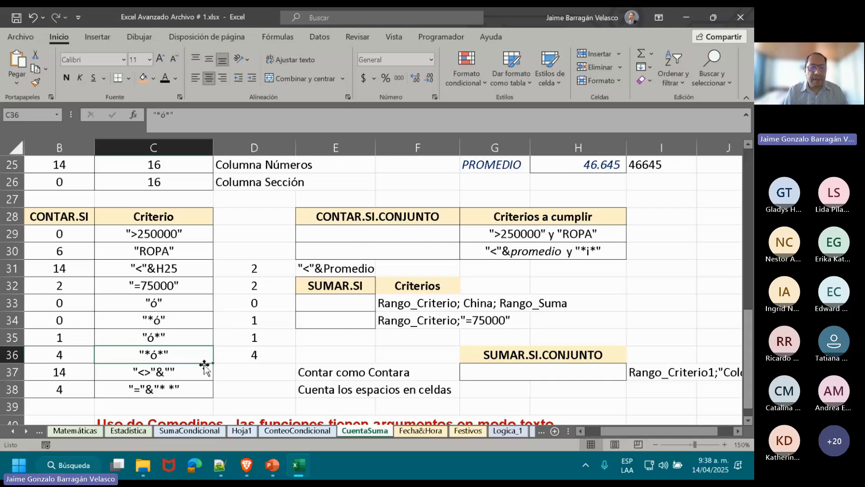
Start a CONTAR.SI formula in cell D37 with the origin range E6:E19 as its first argument.
left_click(257, 372)
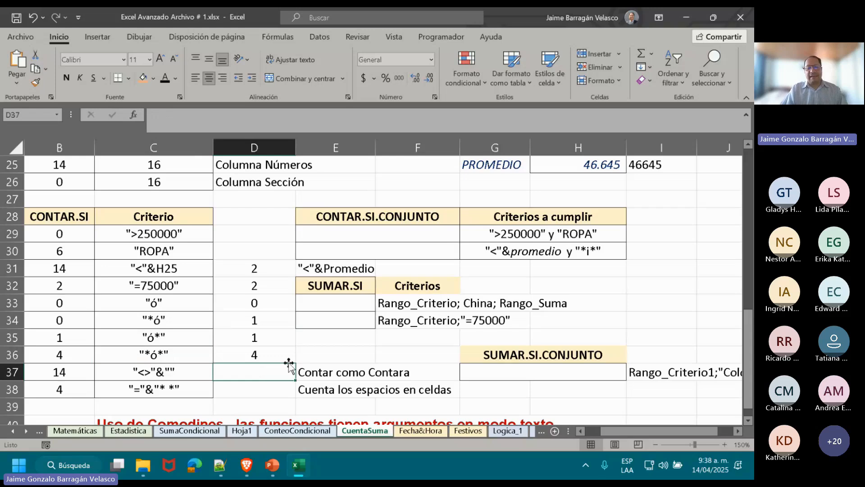
left_click(348, 372)
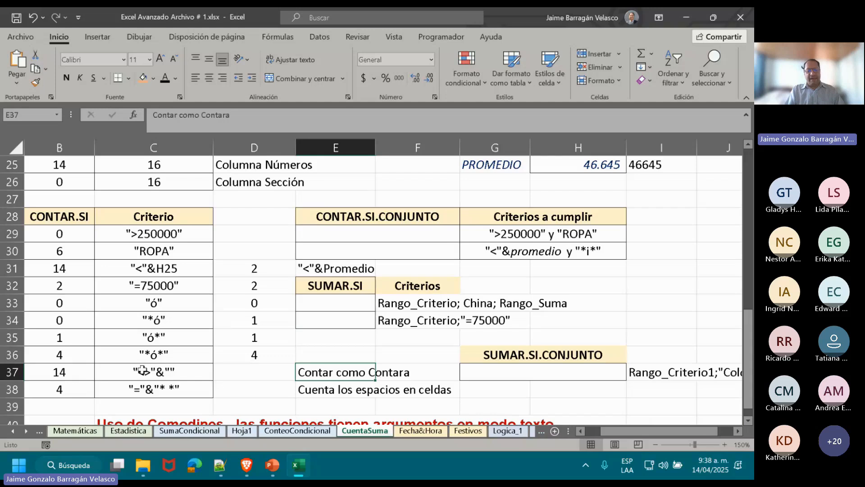
left_click(251, 373)
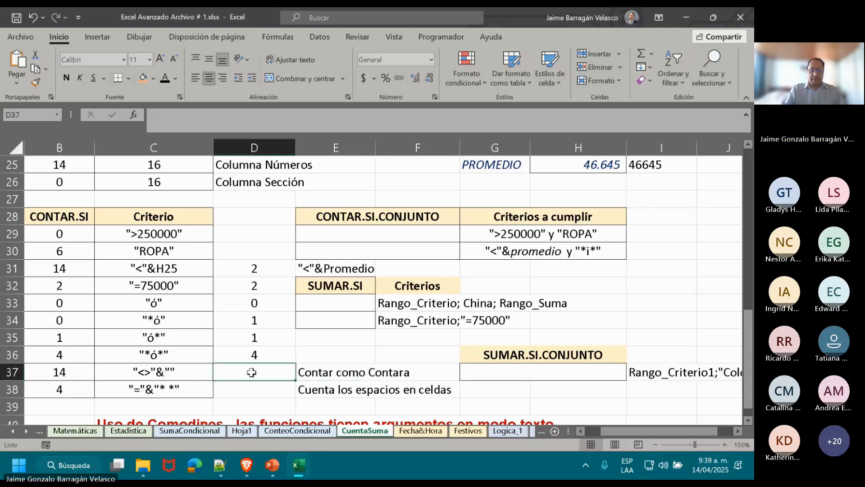
type("=con")
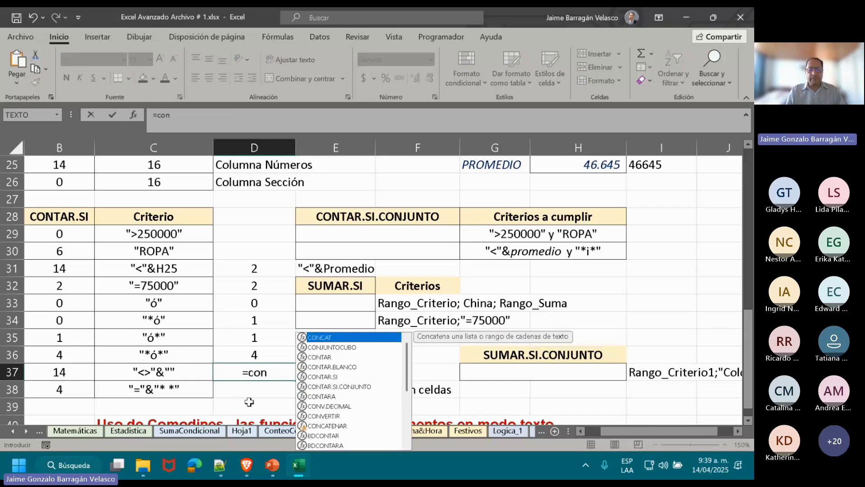
double_click(339, 377)
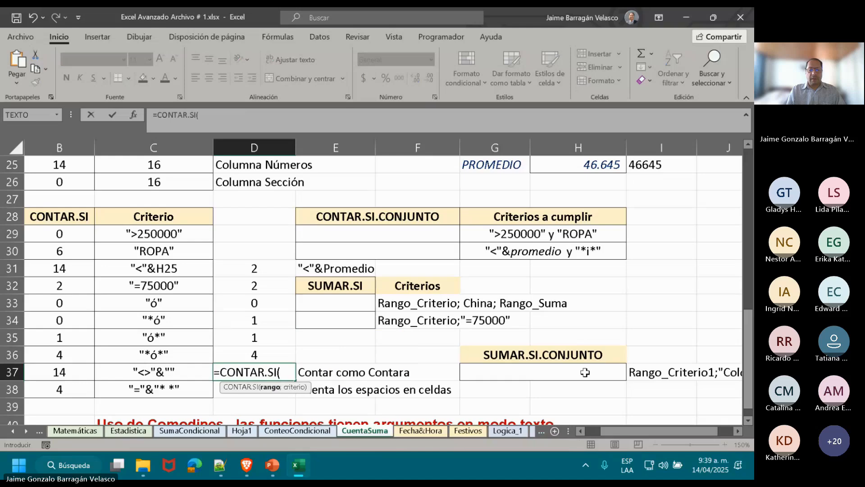
left_click_drag(748, 358, 747, 223)
left_click_drag(341, 178, 333, 402)
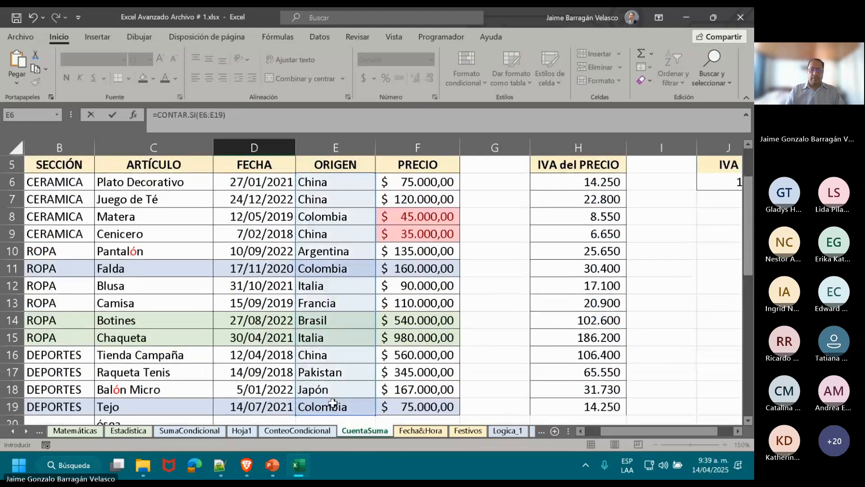
Try to enter the D37 formula with only its range, and replace the range's end reference with an argument separator.
key("Return")
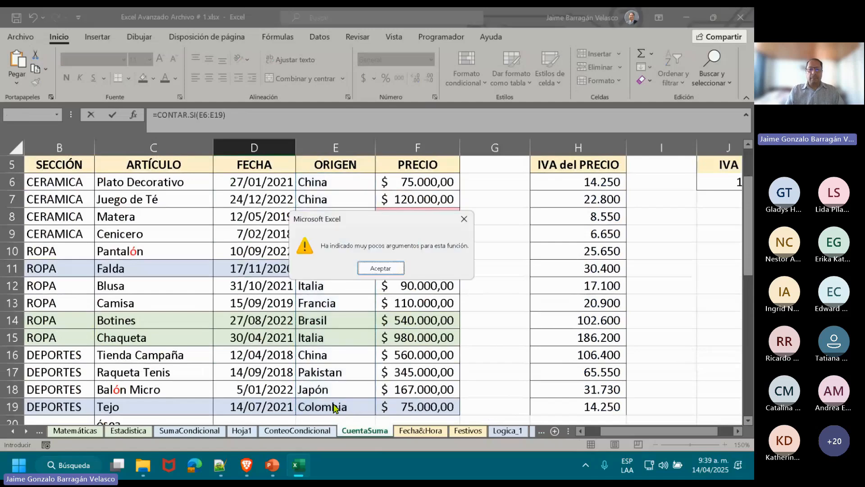
key("Return")
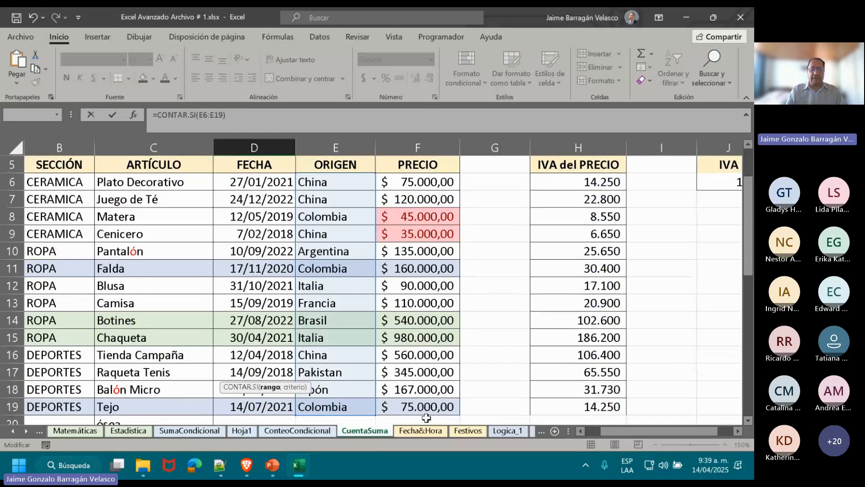
key("BackSpace")
key("BackSpace")
key("BackSpace")
type(";")
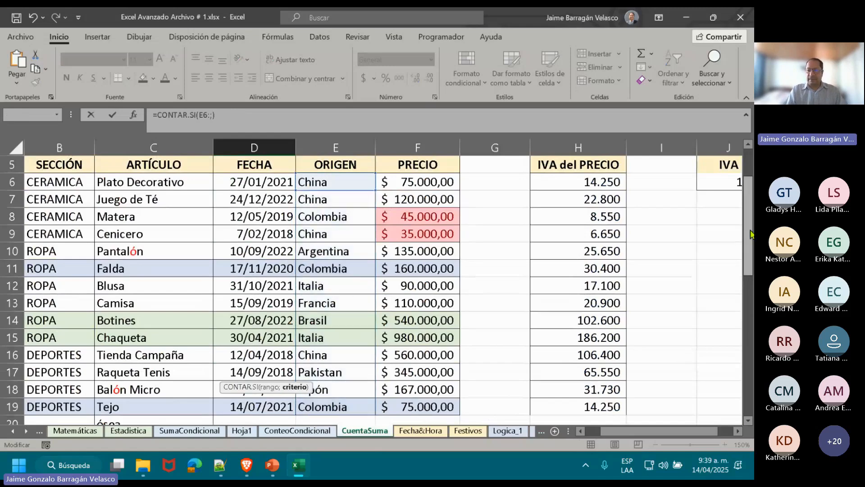
Restore the range in the D37 formula to E6:E19 and add the separator before the criterion argument.
left_click_drag(750, 234, 749, 374)
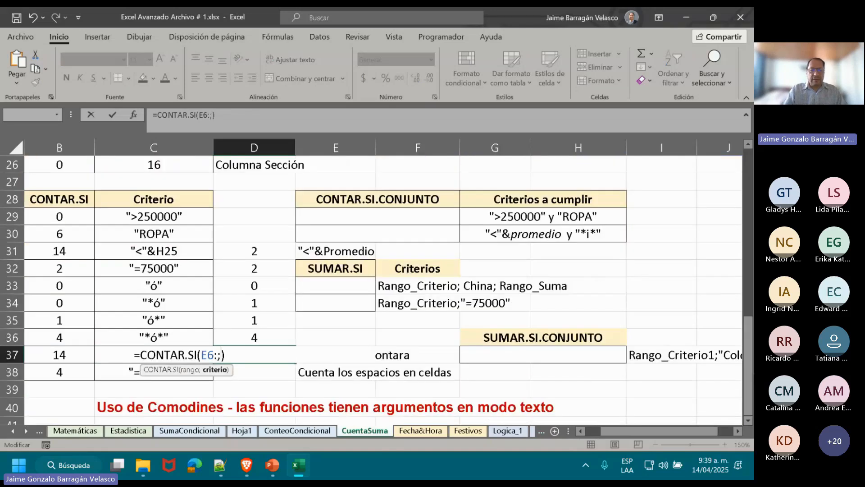
key("BackSpace")
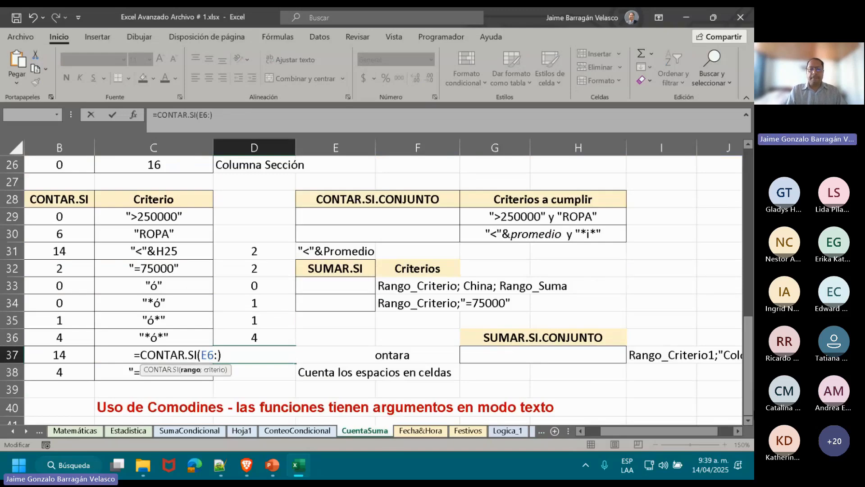
mouse_move(749, 363)
left_mouse_down()
mouse_move(749, 205)
mouse_move(748, 366)
left_mouse_up()
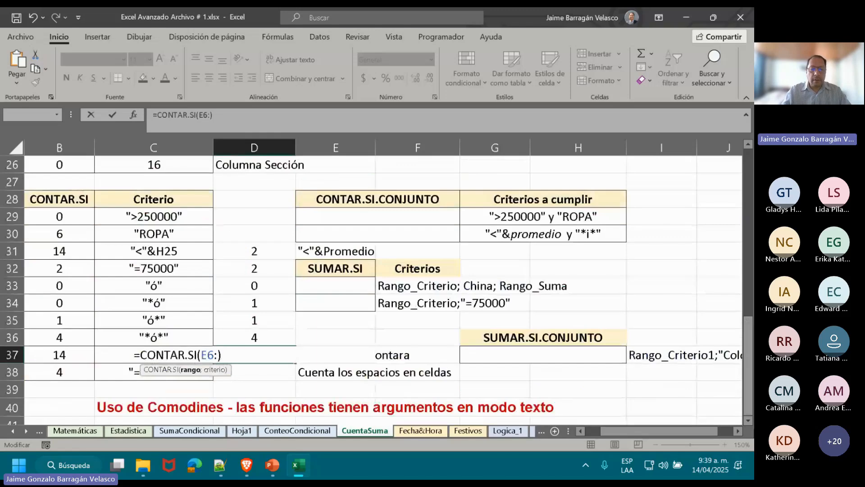
type("e19;")
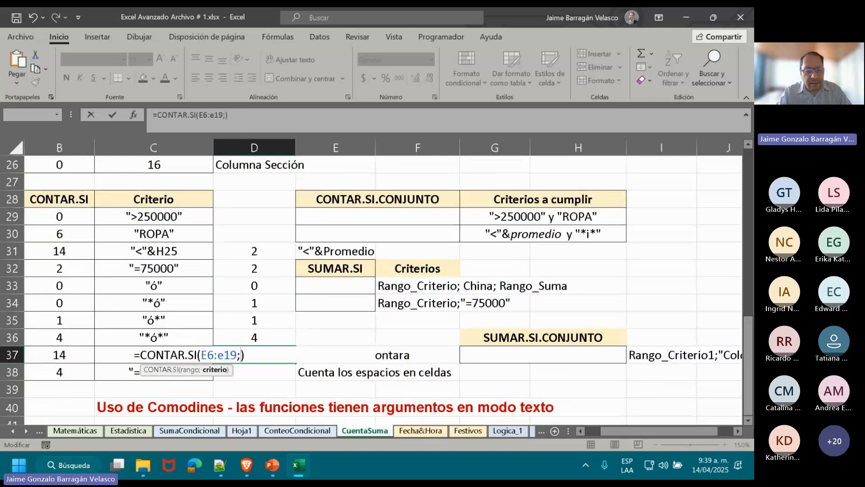
type("\"")
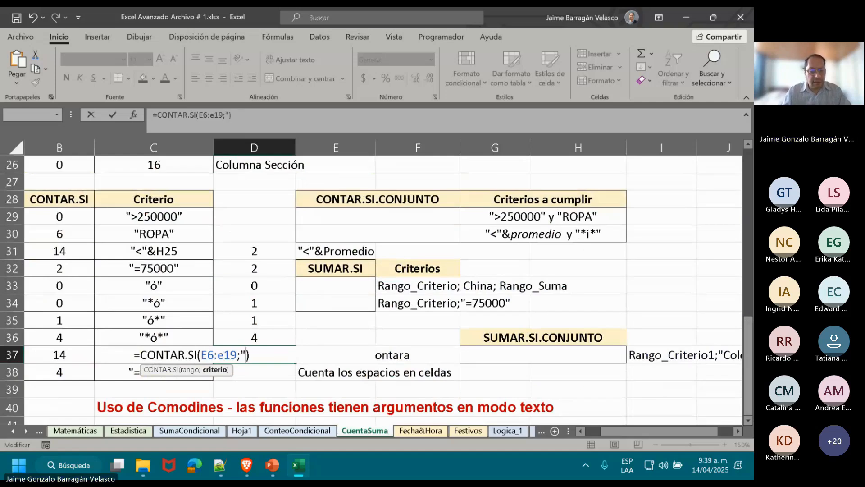
type("=")
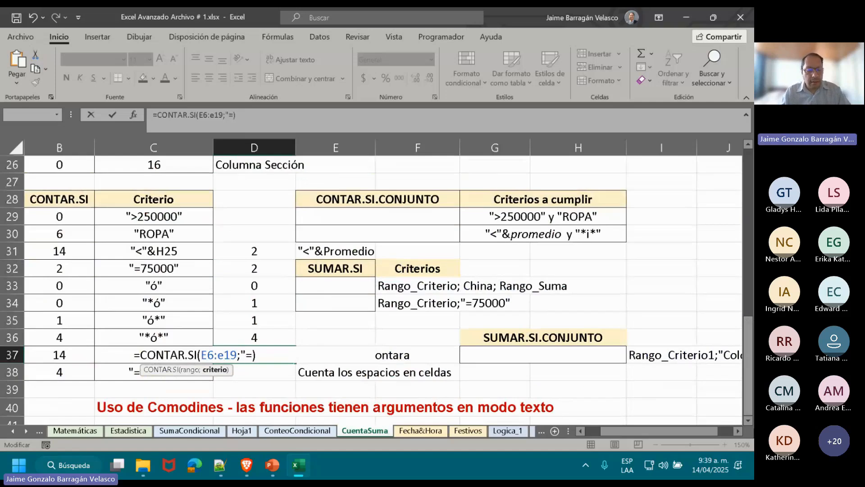
type("\"&\"\"")
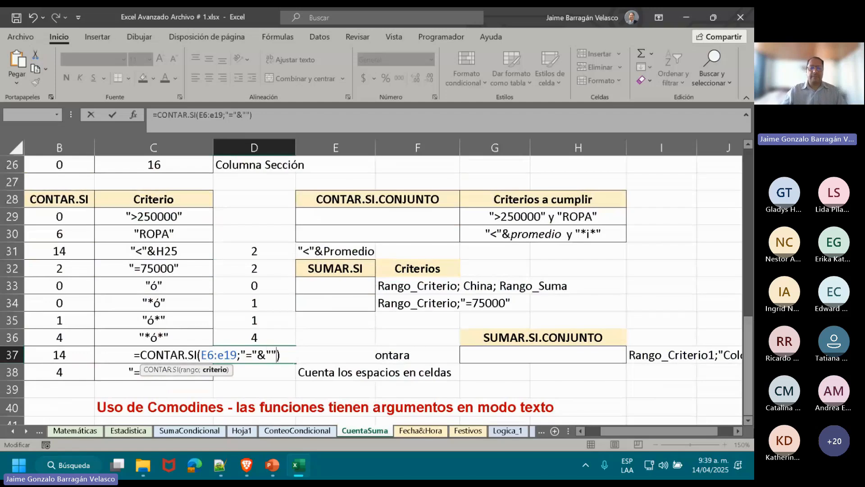
Complete the D37 formula with the criterion "="&"" and enter it as =CONTAR.SI(E6:E19;"="&"").
key("Return")
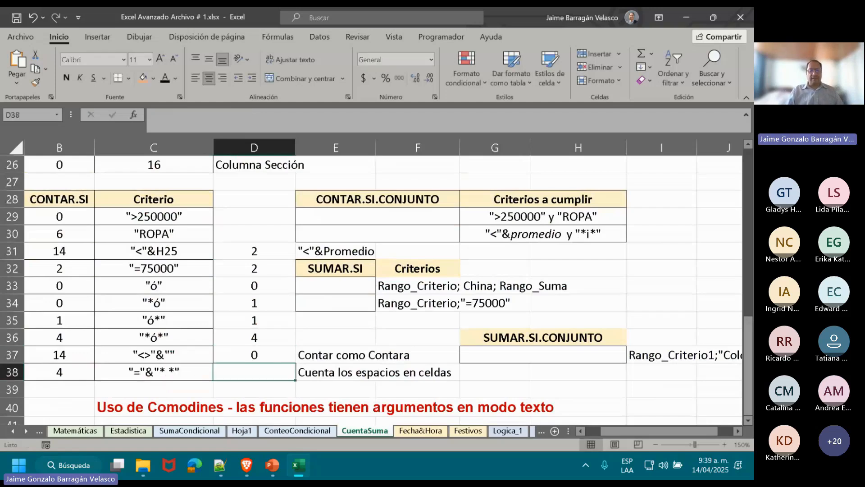
Change the operator in the D37 formula's criterion so it reads =CONTAR.SI(E6:E19;"<>"&"").
key("Up")
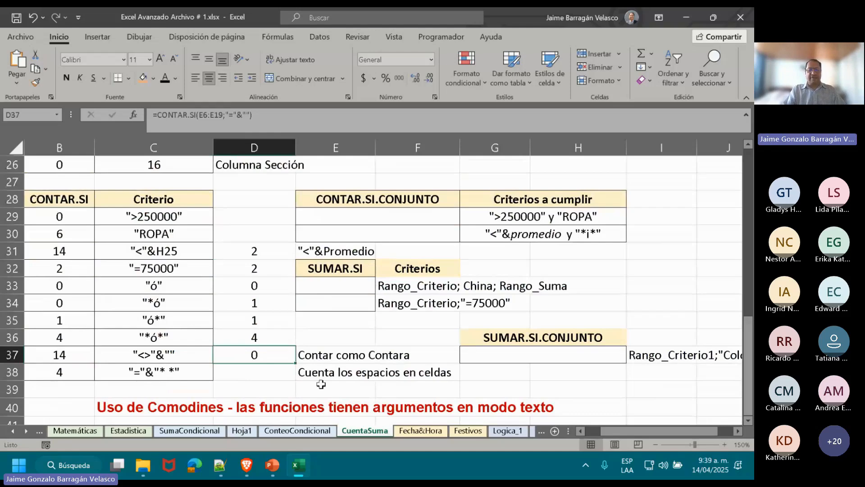
double_click(251, 354)
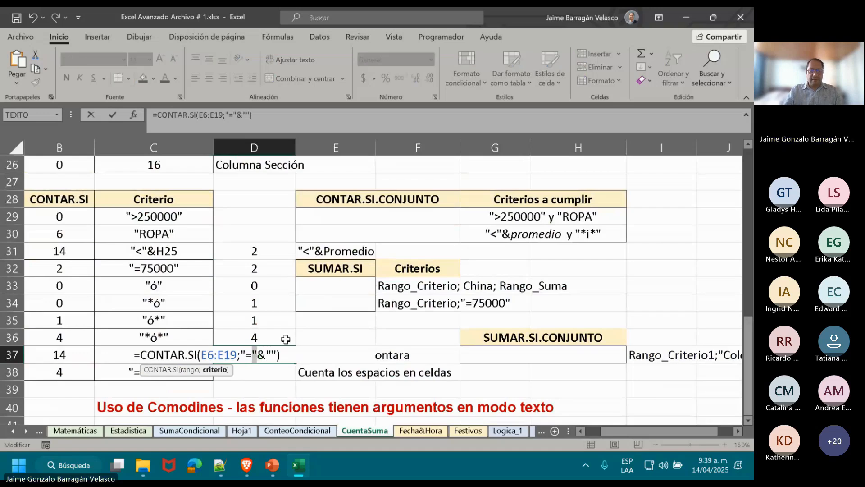
key("BackSpace")
type("<>")
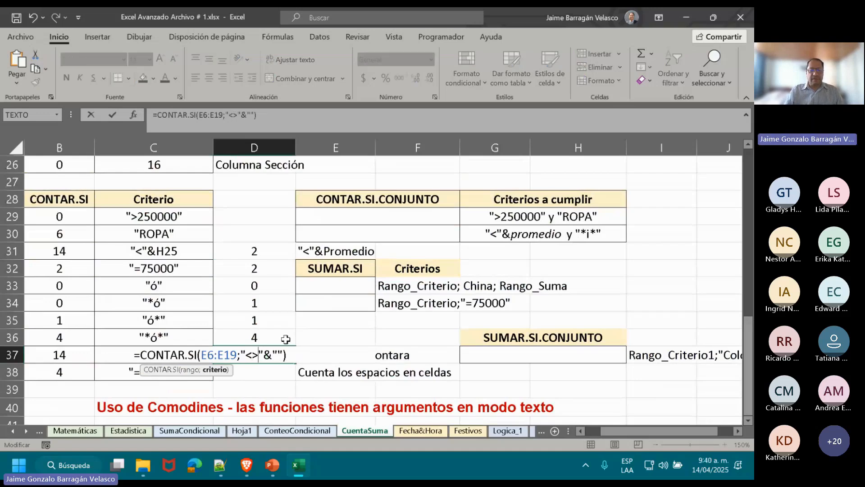
key("Return")
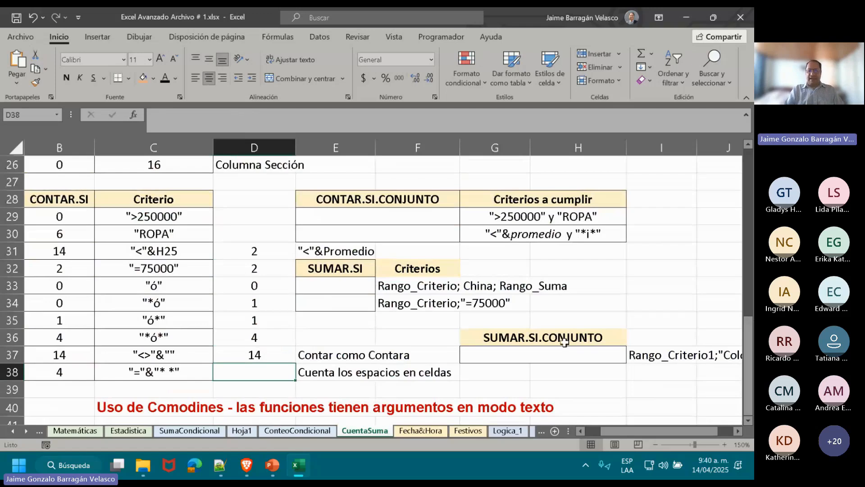
Examine the entries of the ARTÍCULO column for names that contain spaces between words.
left_click_drag(750, 376, 748, 306)
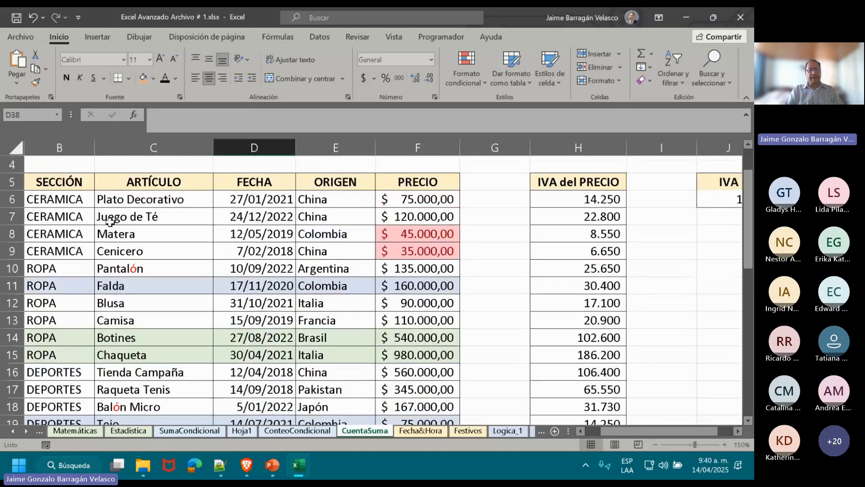
left_click(130, 205)
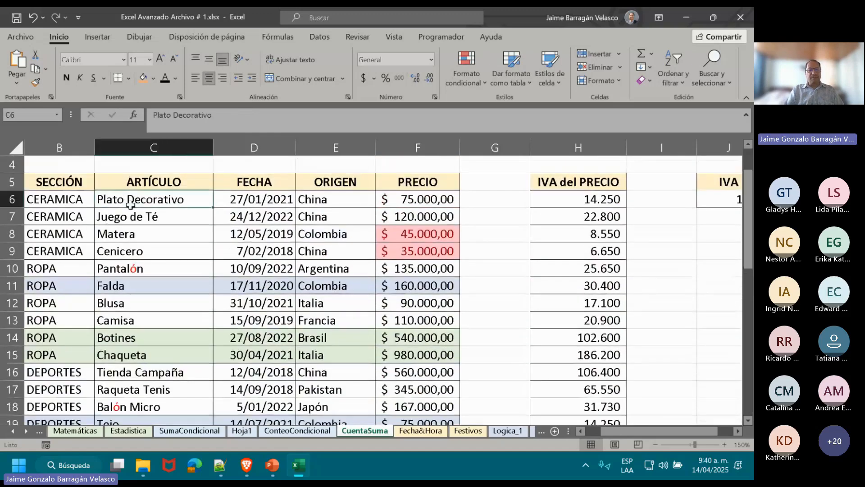
left_click(198, 219)
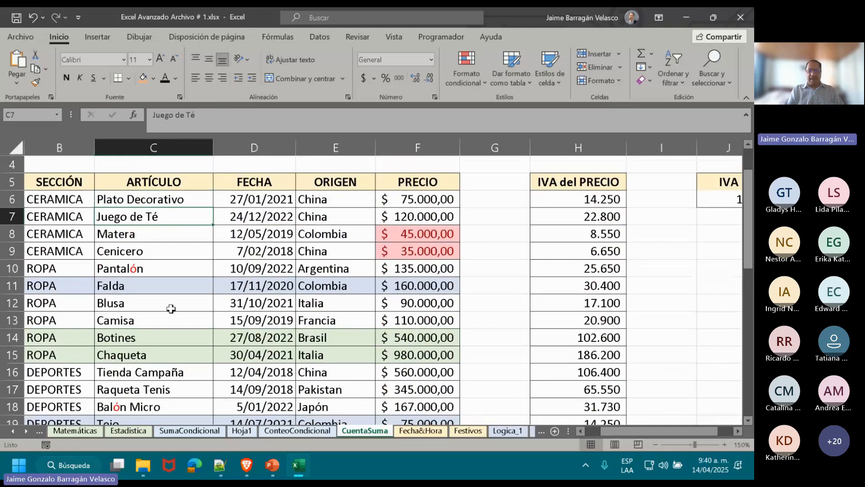
left_click(163, 368)
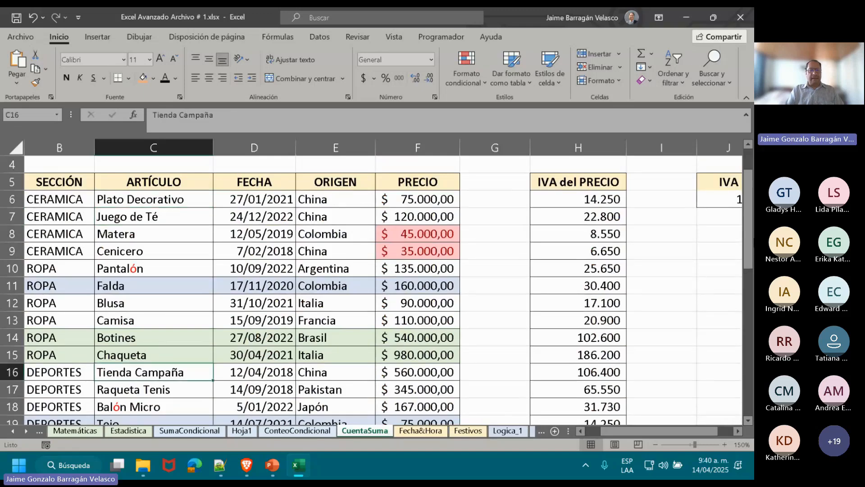
scroll(383, 289, "down", 3)
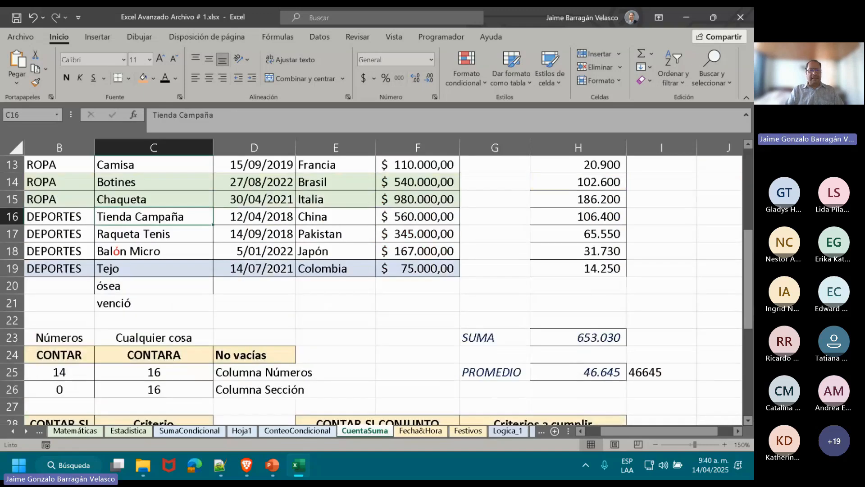
left_click(145, 230)
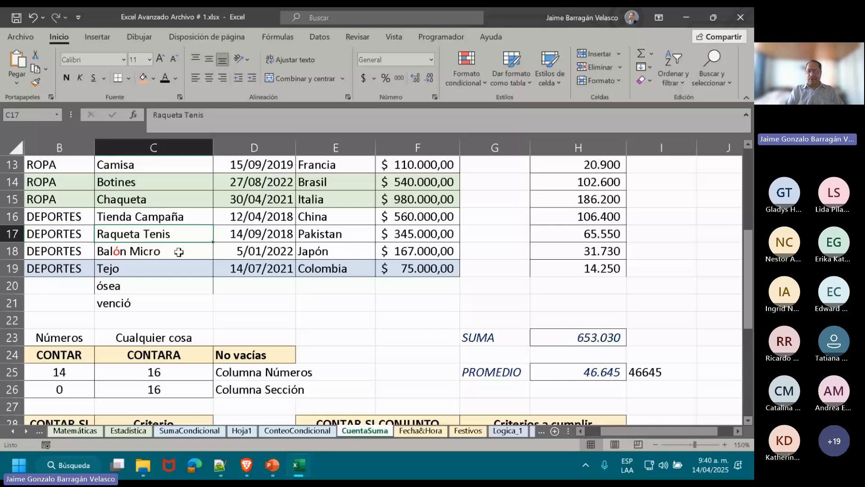
left_click(179, 252)
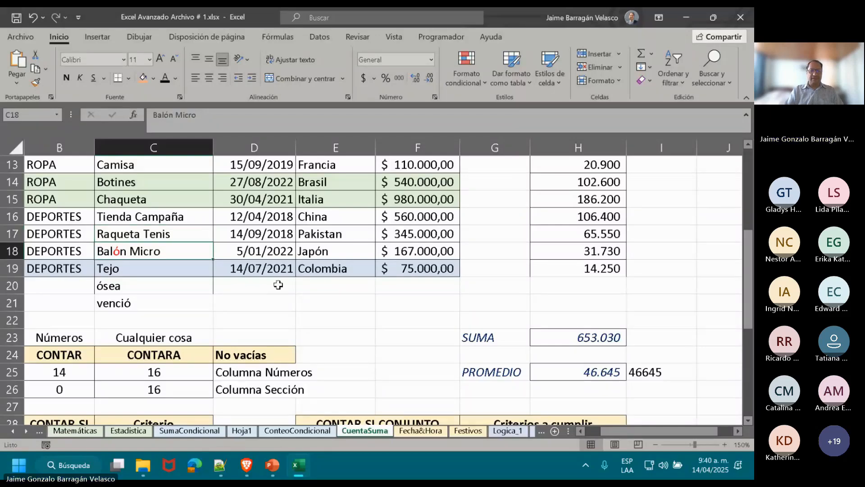
Start a CONTAR.SI formula in cell D38 with the article range C5:C21 and a separator before the criterion.
left_click_drag(748, 294, 750, 381)
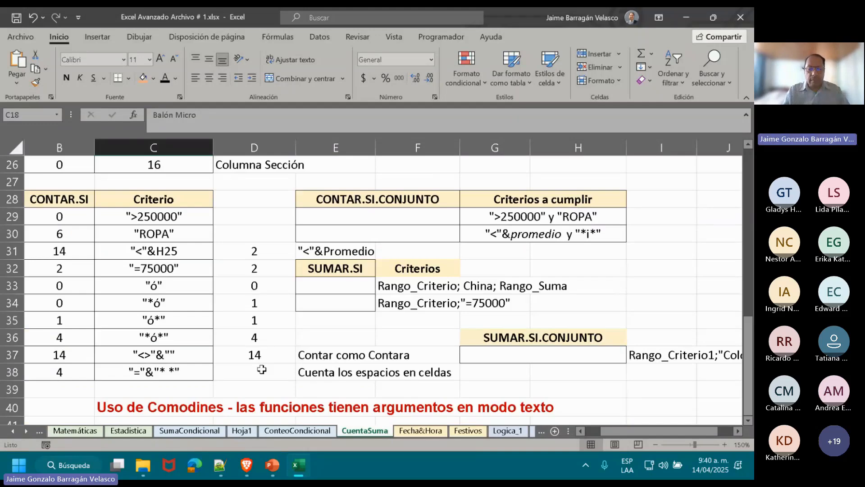
left_click(262, 369)
type("=con")
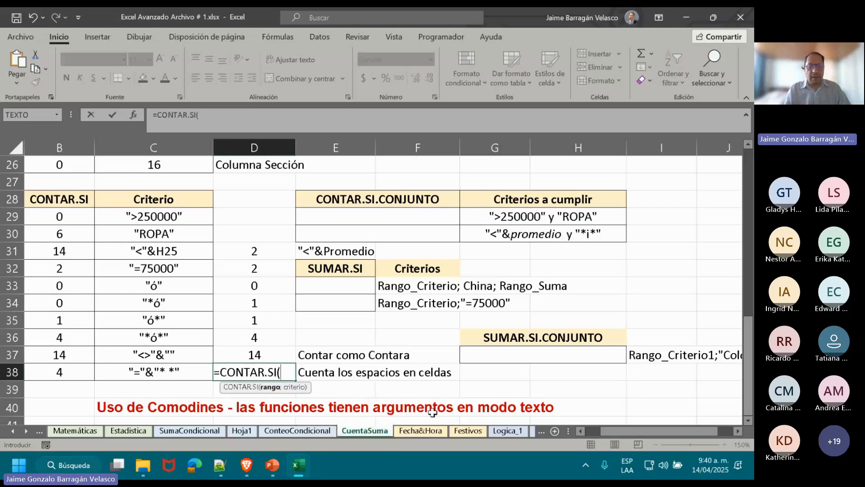
left_click_drag(753, 329, 748, 182)
left_click(150, 183)
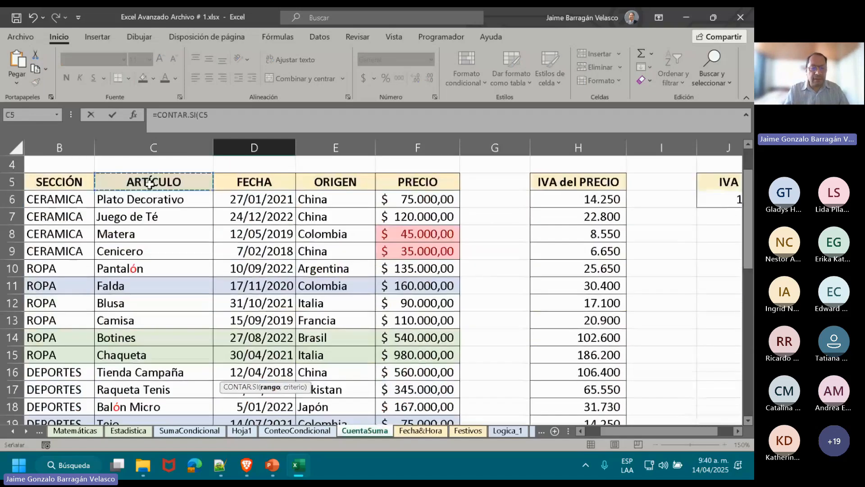
left_click_drag(150, 182, 154, 395)
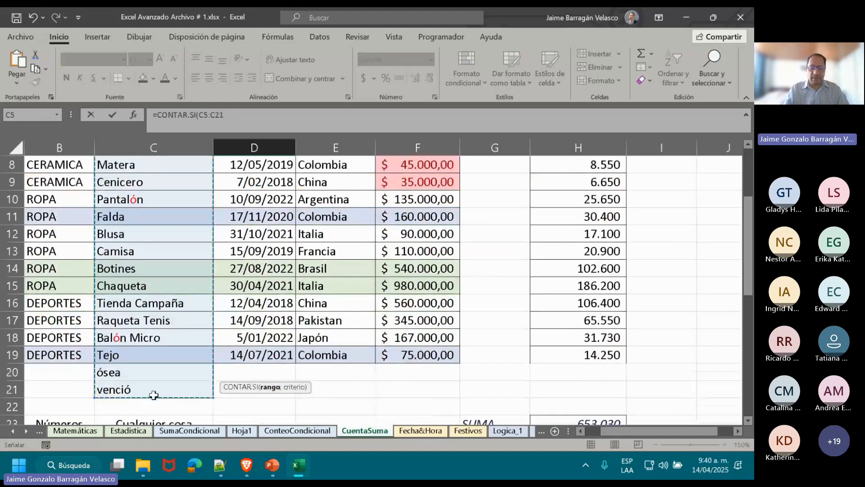
type(";")
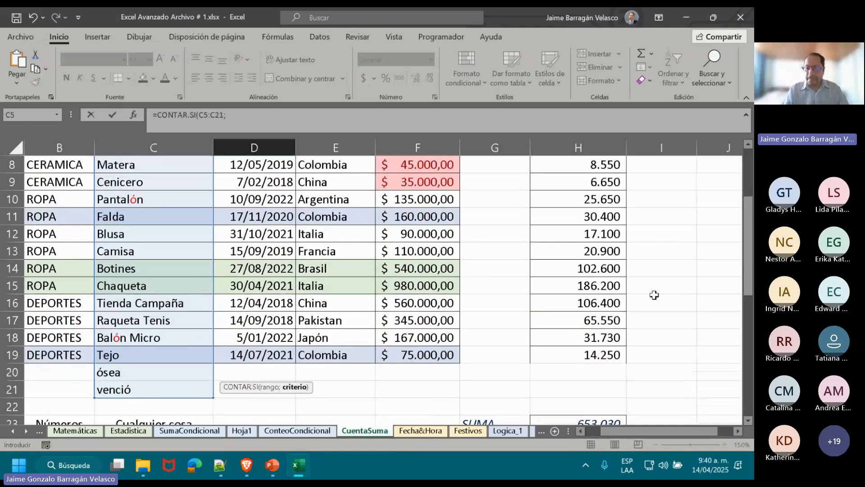
Complete the D38 formula with the wildcard criterion "="&"* *" and enter it as =CONTAR.SI(C5:C21;"="&"* *").
left_click_drag(750, 277, 750, 398)
type("\"=")
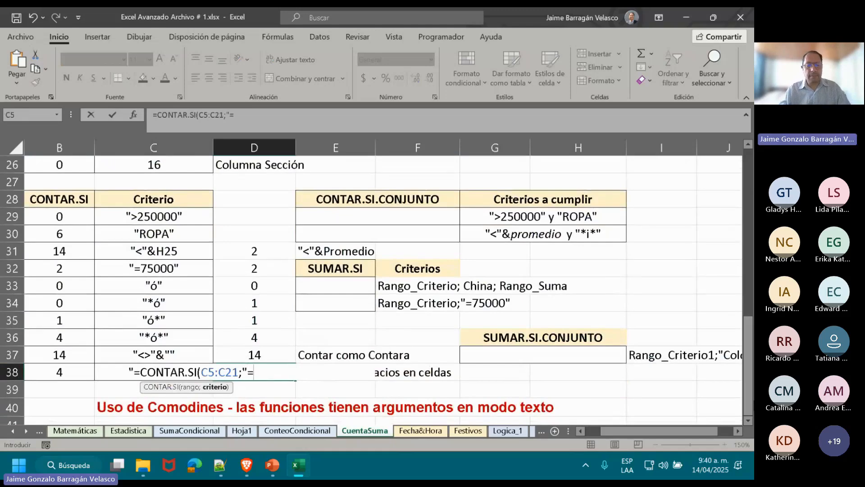
type("\"&")
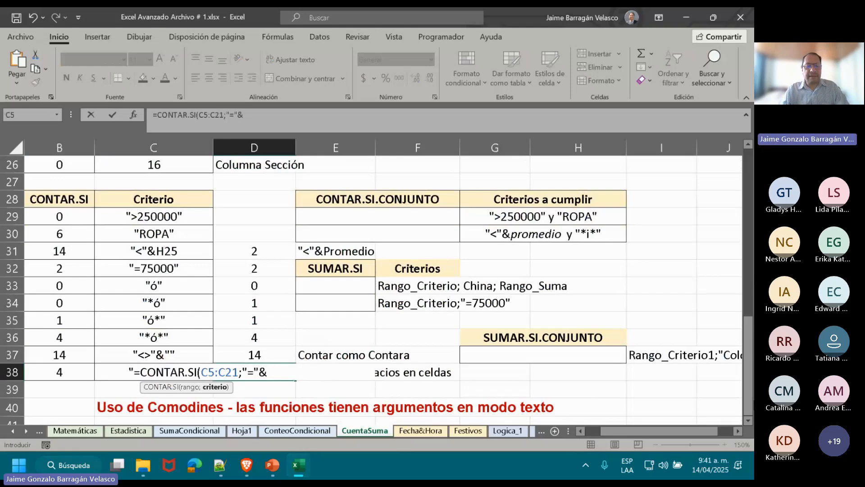
type("\"")
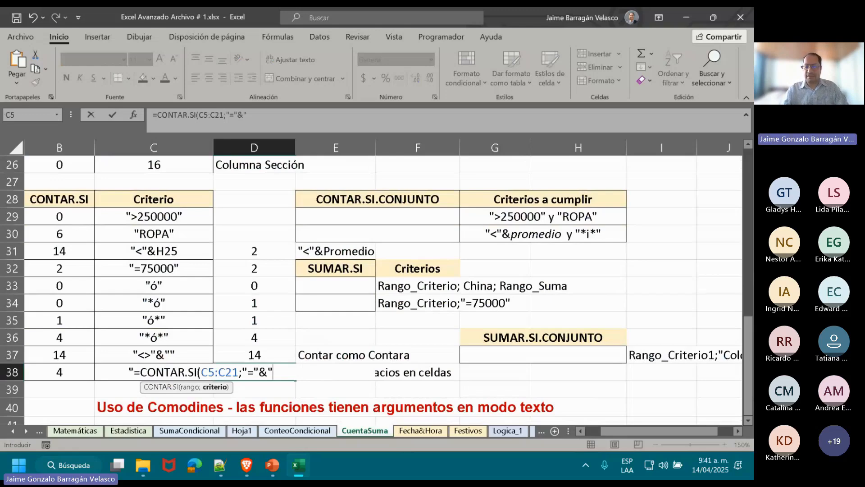
type("* *")
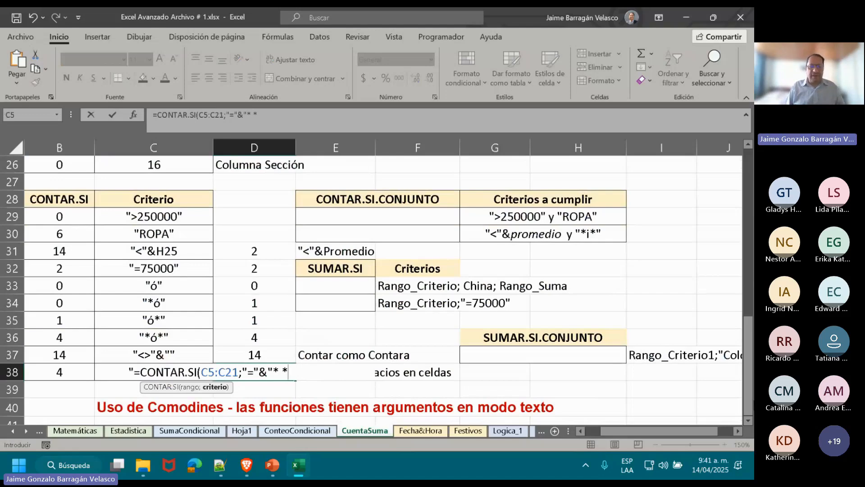
type("\"")
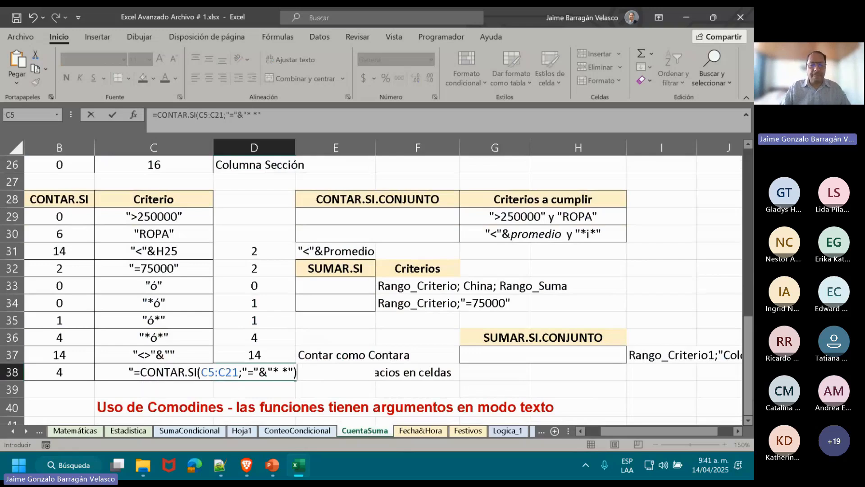
key("Return")
key("Up")
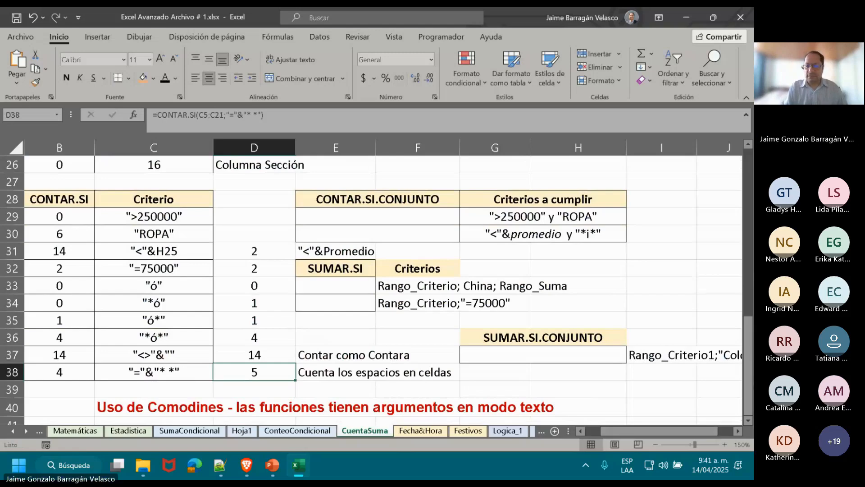
Check the article names in column C against the D38 count by going through the cells that contain spaces.
left_click_drag(748, 365, 748, 219)
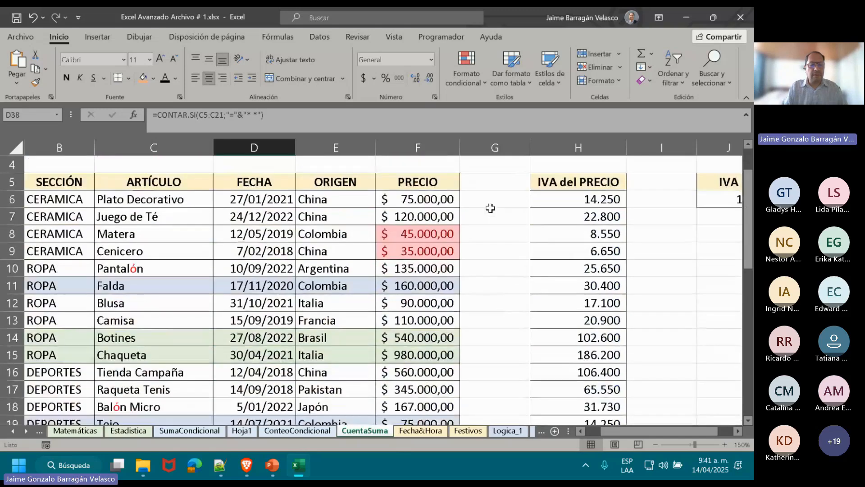
left_click(137, 217)
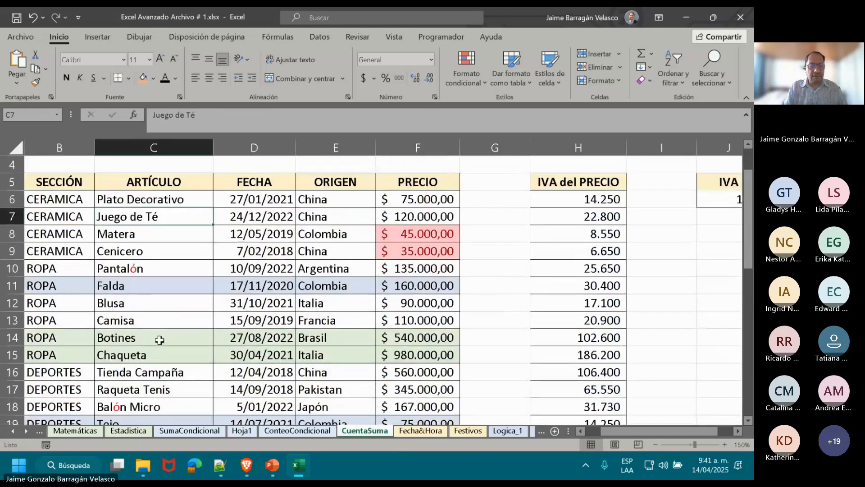
left_click(158, 389)
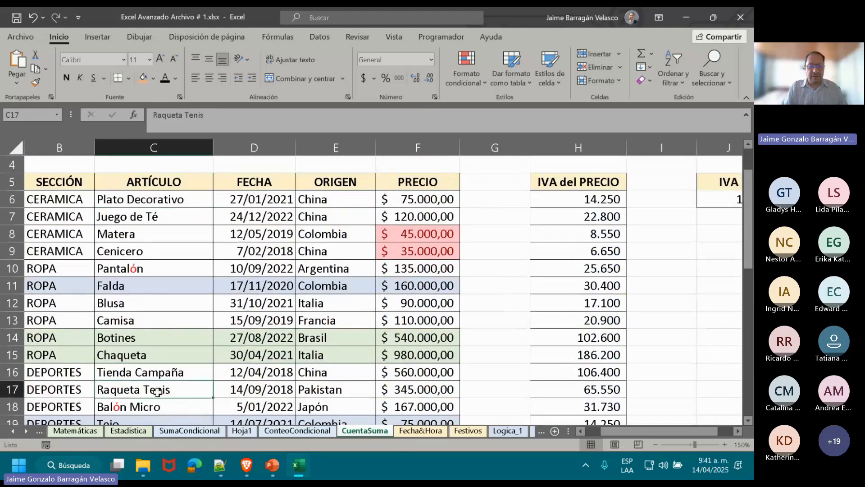
left_click(158, 405)
mouse_move(746, 220)
left_mouse_down()
mouse_move(751, 277)
mouse_move(752, 227)
left_mouse_up()
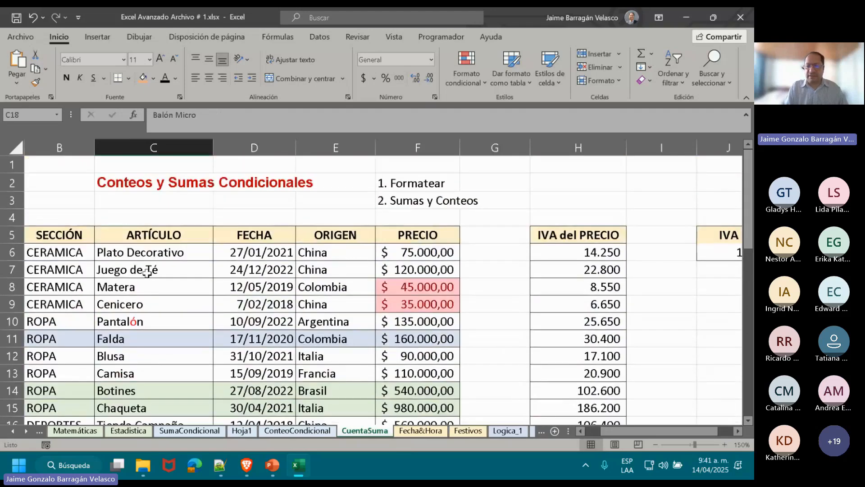
left_click(147, 271)
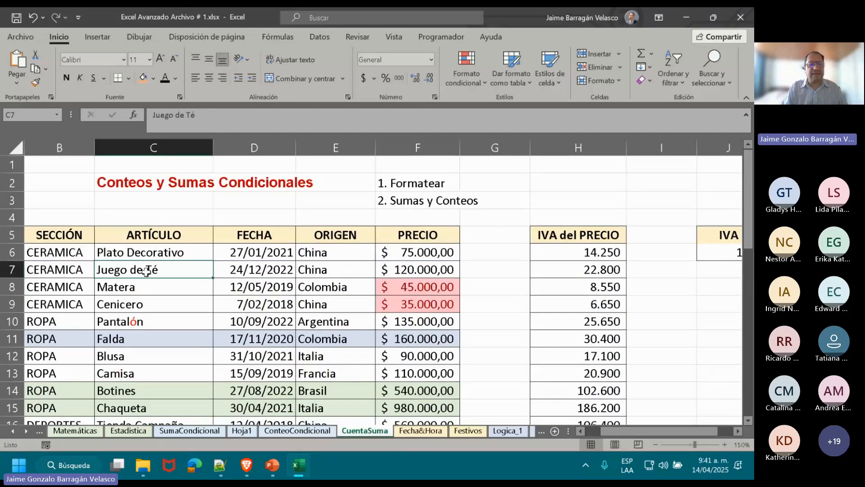
scroll(147, 272, "down", 1)
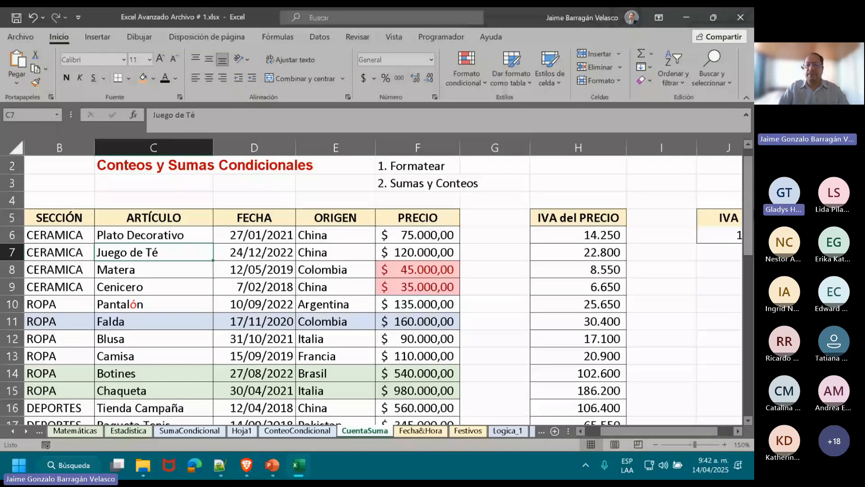
Switch to the Teams meeting in the browser, show its chat to read the messages, and return to the Excel workbook.
key("alt+Tab")
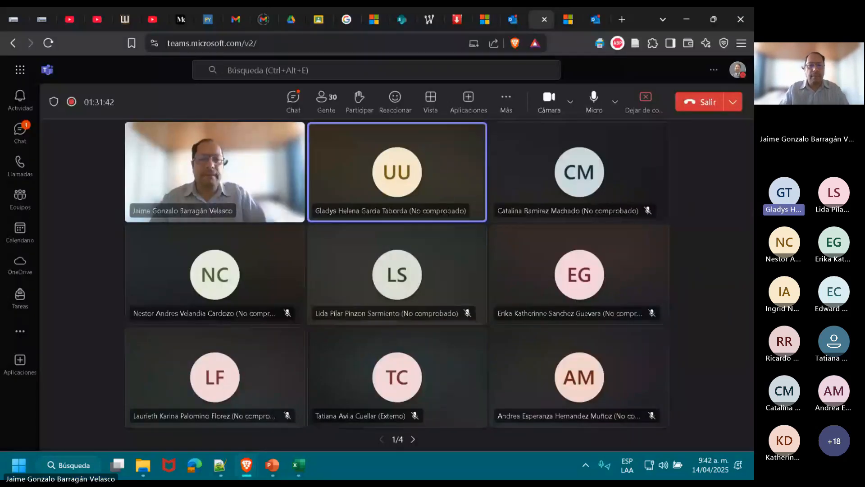
key("alt+Tab")
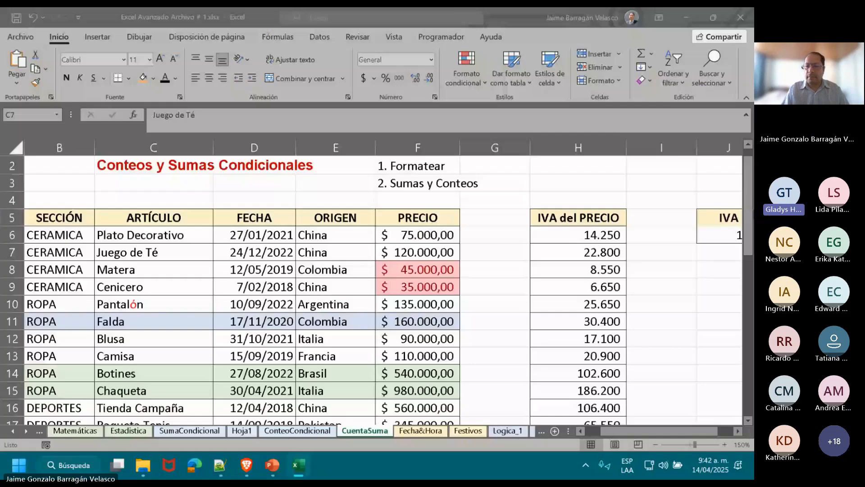
key("alt+Tab")
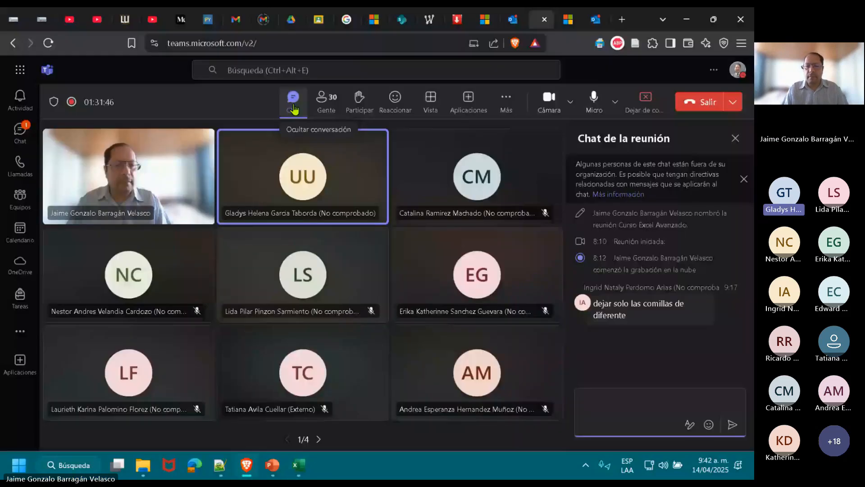
key("alt+Tab")
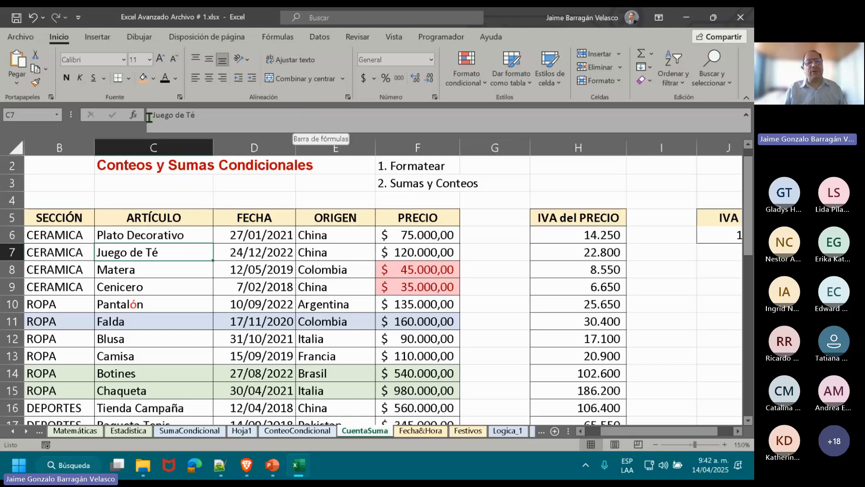
Inspect the text of cell C7 and the arguments of the D38 formula in edit mode without altering either.
left_click(165, 115)
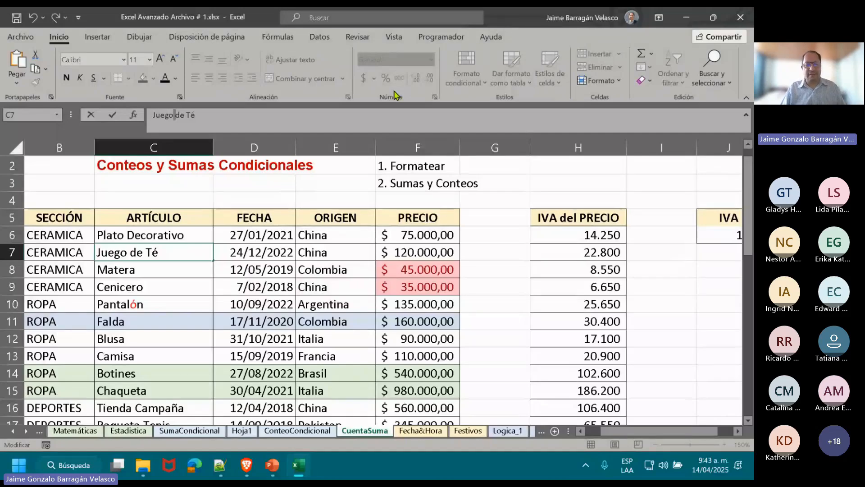
key("Return")
left_click_drag(748, 164, 749, 328)
left_click(229, 368)
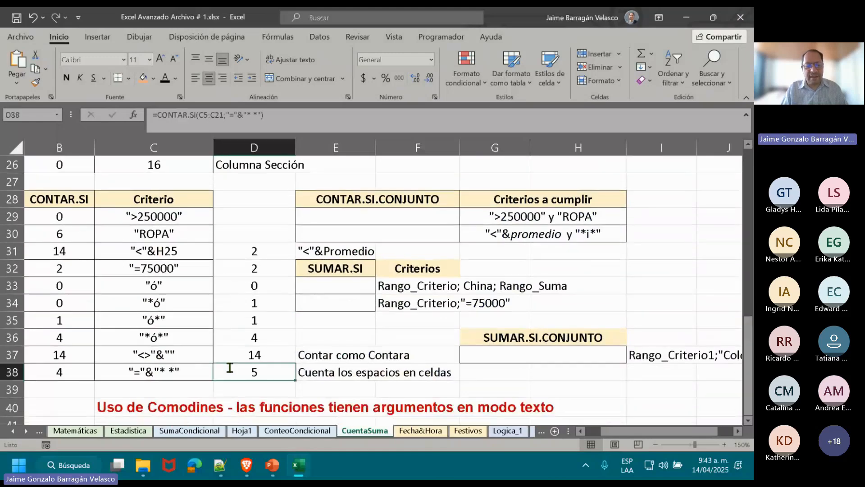
double_click(229, 367)
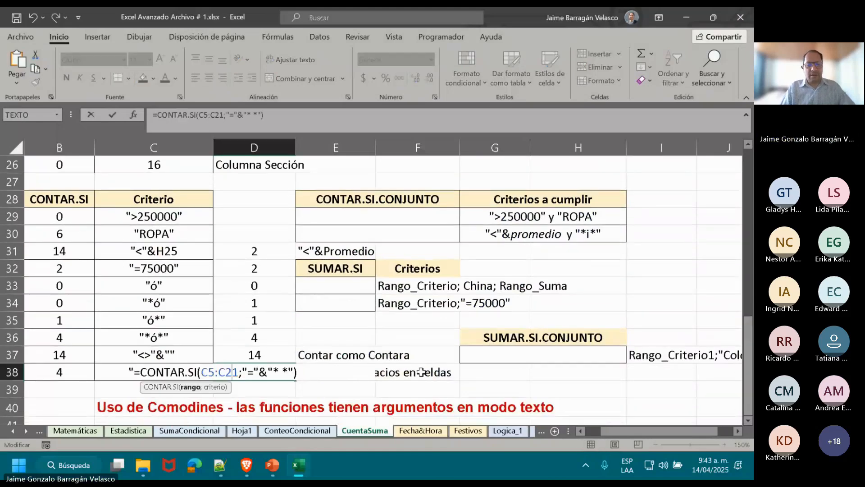
key("Escape")
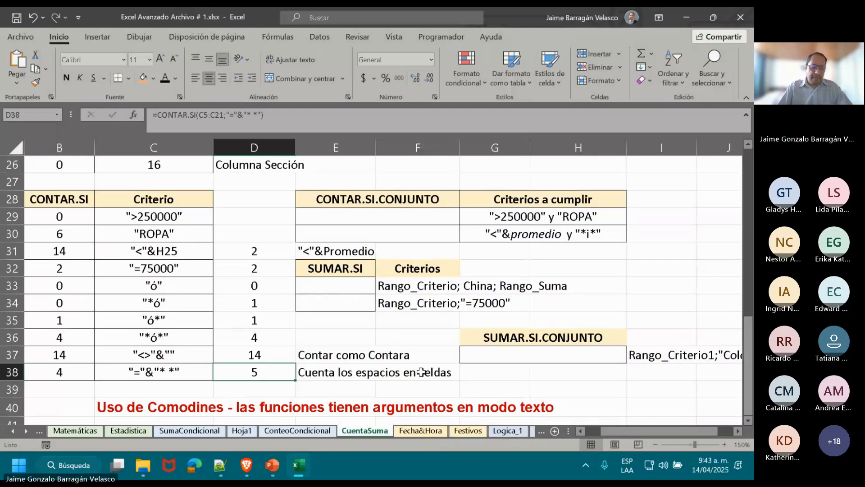
Switch to the PowerPoint slide show and advance from the SUMAR.SI.CONJUNTO slide to "Funciones Fecha y Hora".
key("alt+Tab")
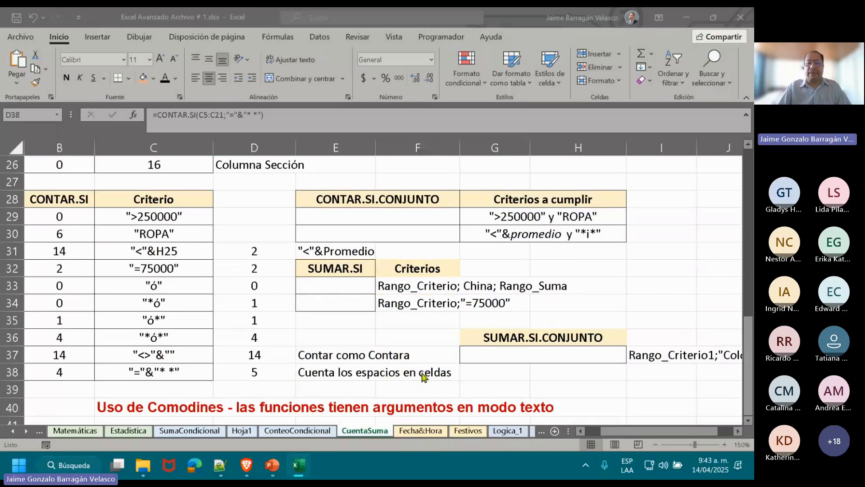
key("alt+Tab")
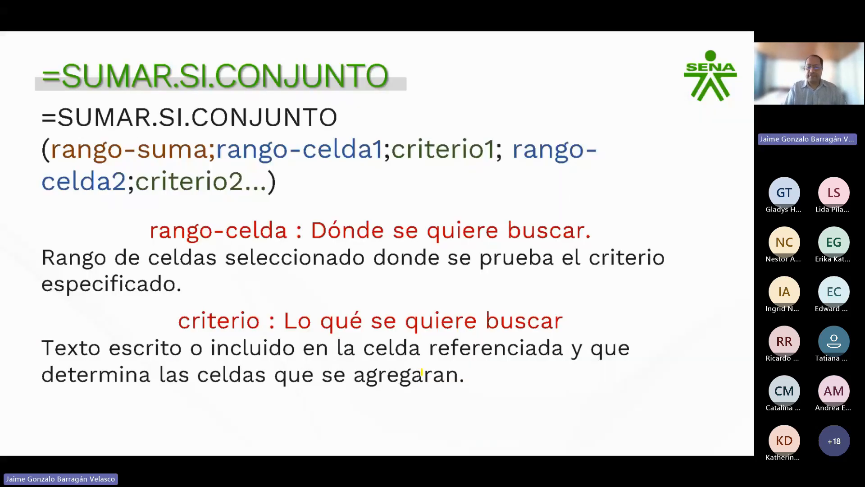
key("Right")
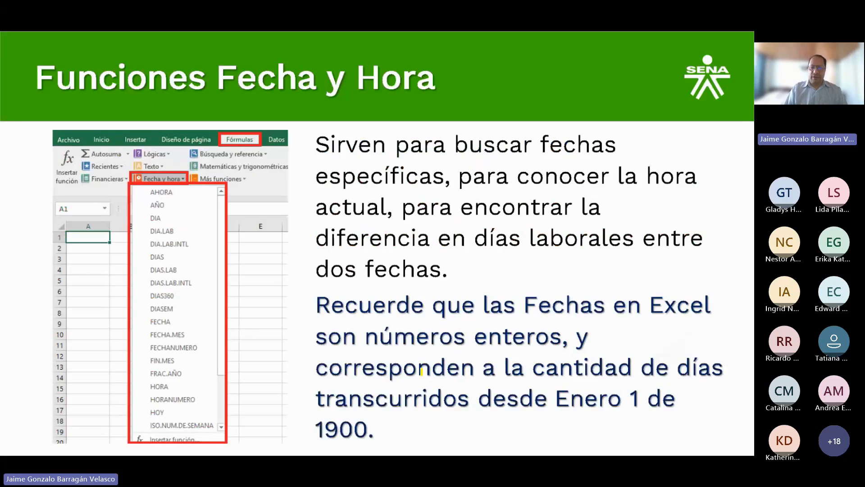
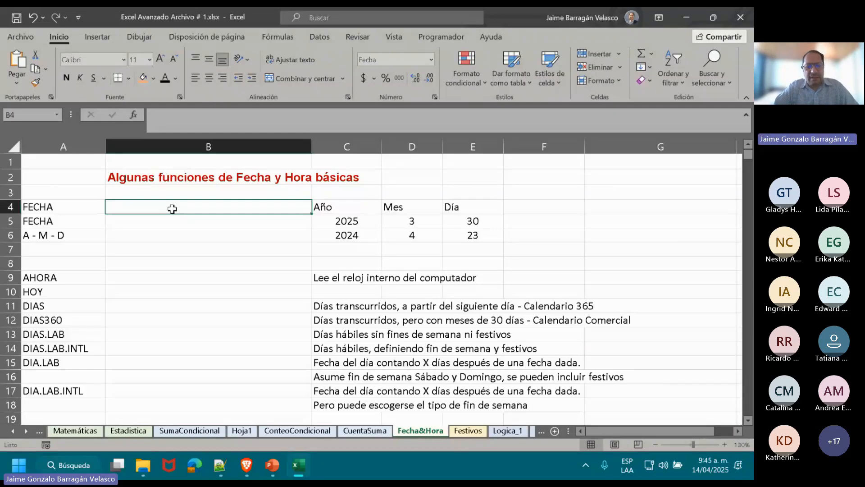
Review the year, month and day values in C5:E6 of the Fecha&Hora sheet and return to cell B4.
key("Down")
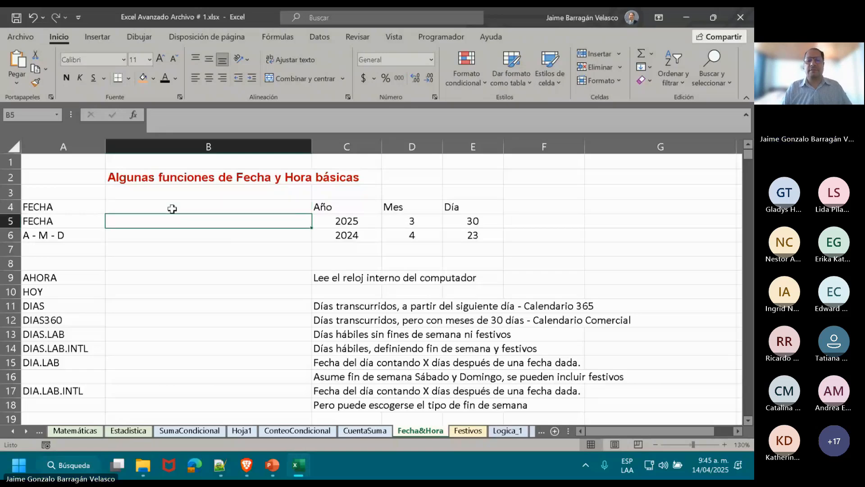
key("Right")
key("Down")
key("shift+Right")
key("shift+Right")
key("Up")
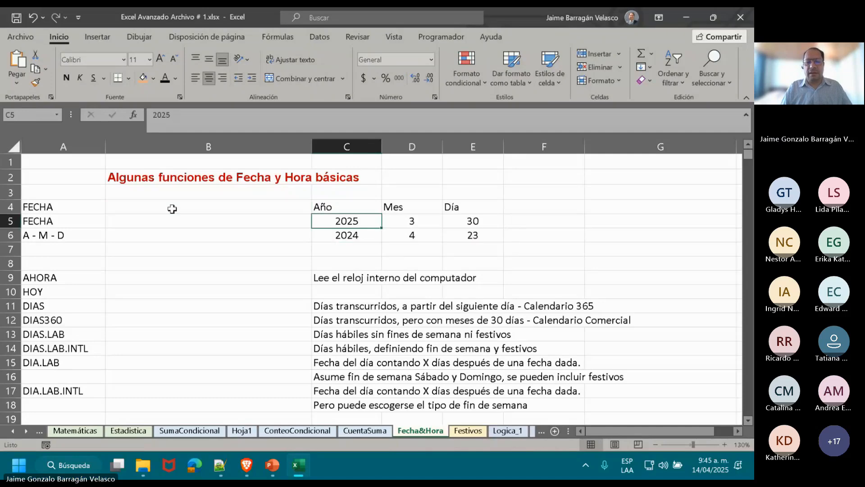
key("Up")
key("Left")
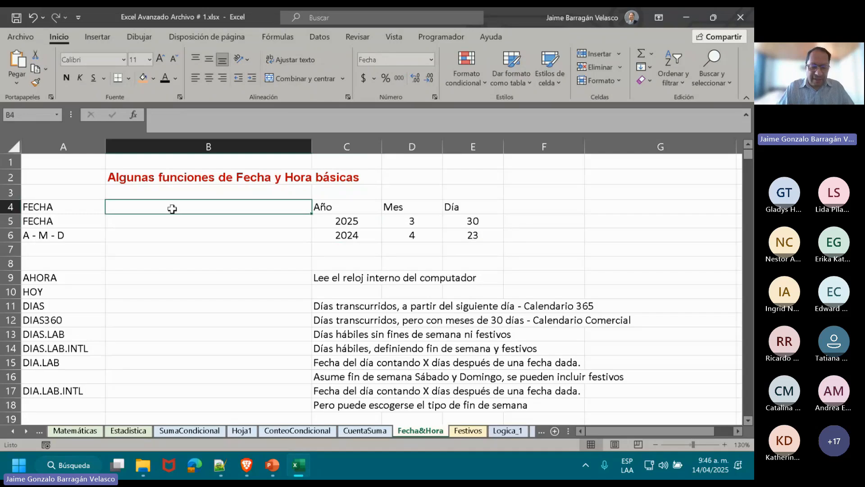
Build a date in B4 from the row 5 year, month and day with =FECHA(C5;D5;E5).
type("=FECH")
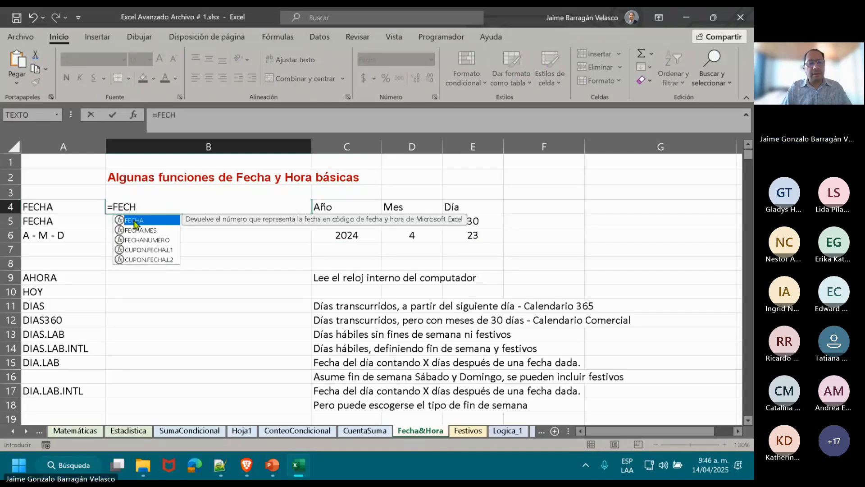
double_click(134, 221)
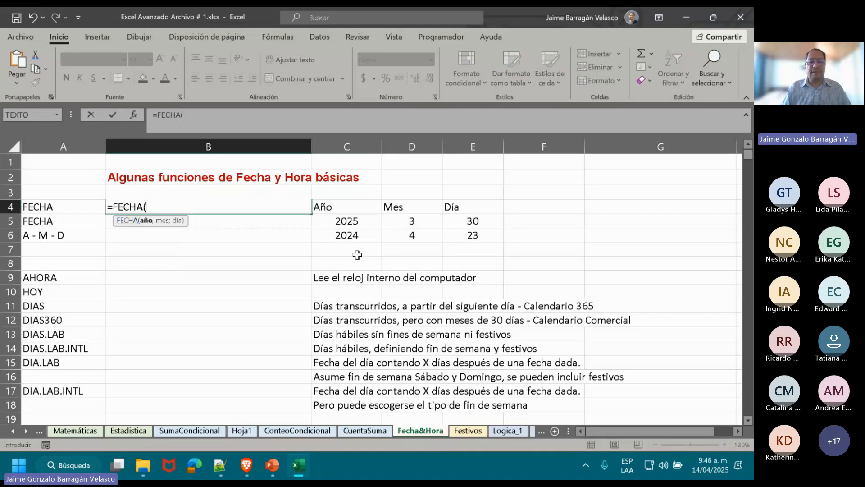
left_click(365, 221)
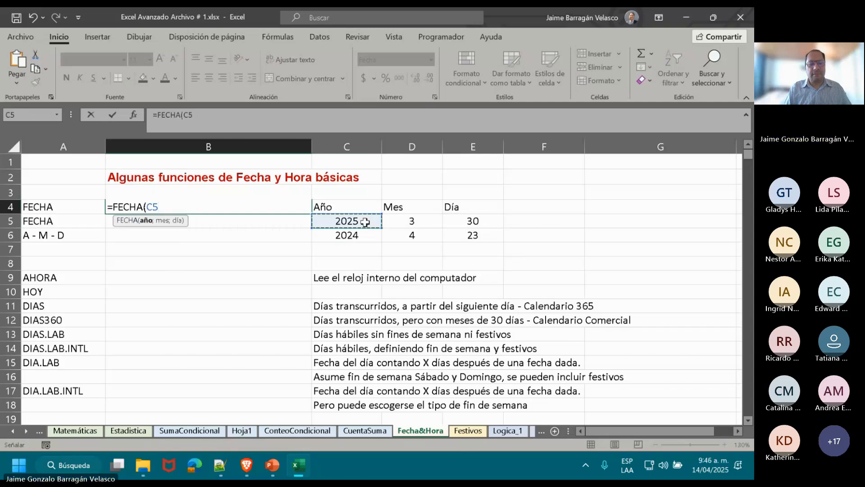
type(";")
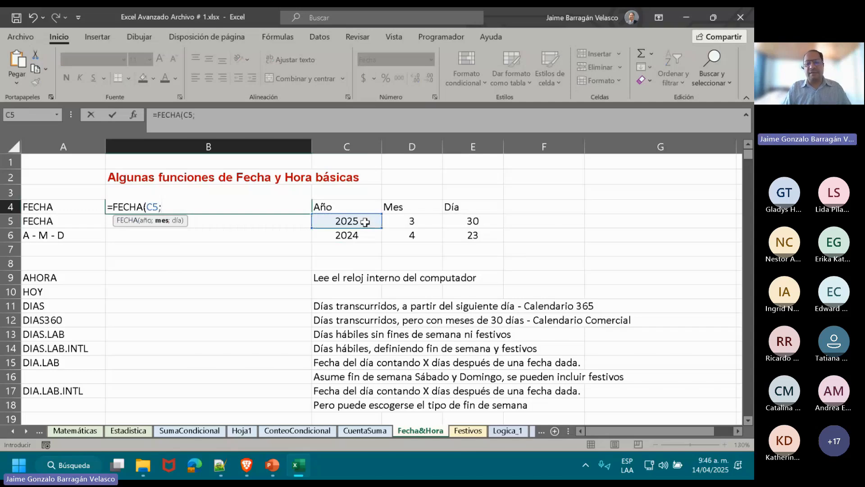
left_click(412, 220)
type(";")
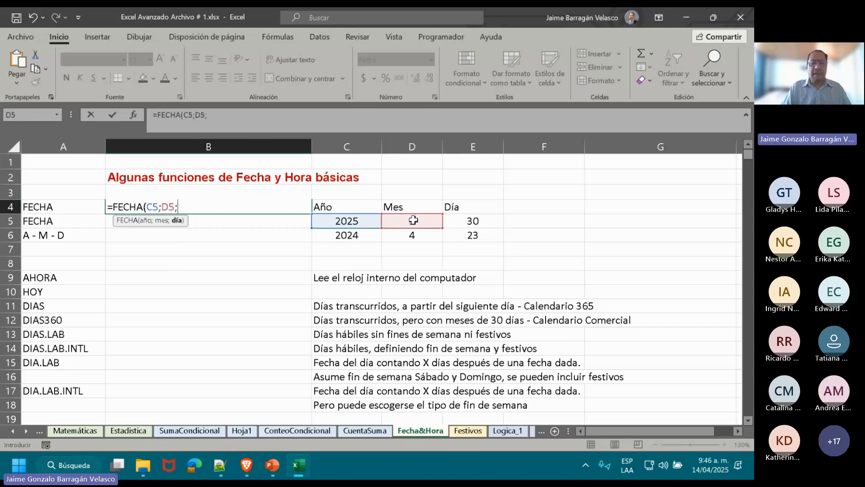
left_click(463, 224)
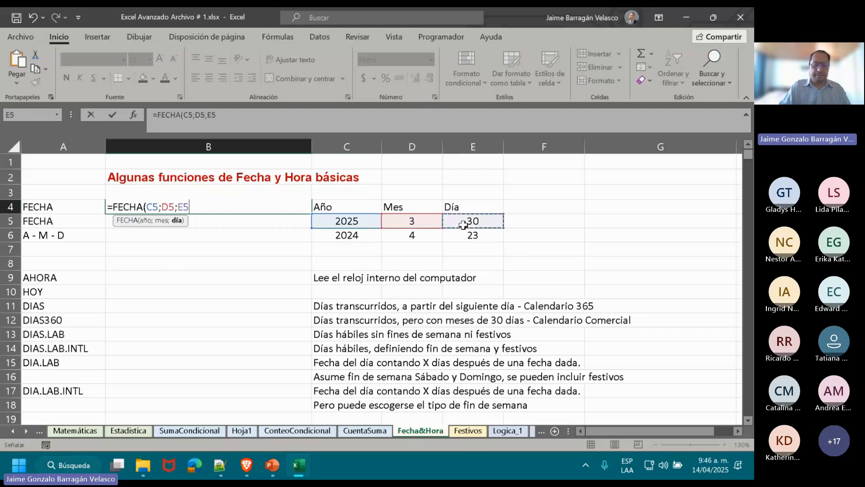
type(")")
key("Return")
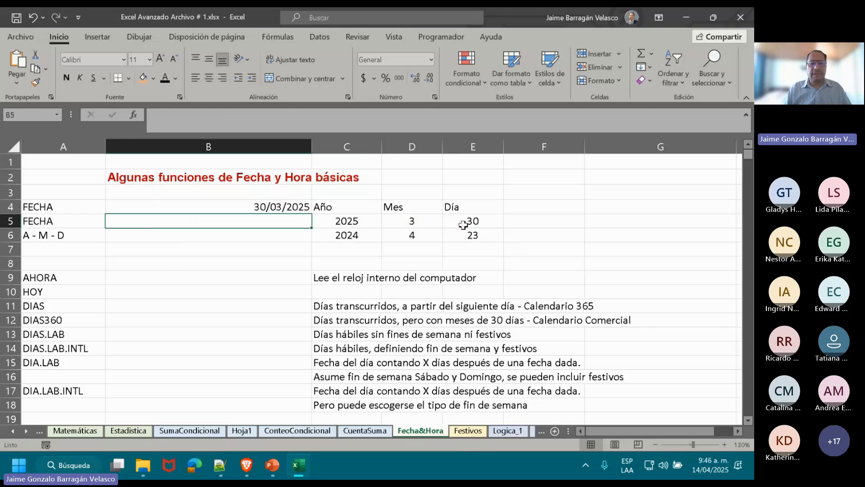
Enter the month-first date 12/25/2024 in the empty cell G2.
key("Up")
key("Right")
key("Right")
key("Right")
key("Right")
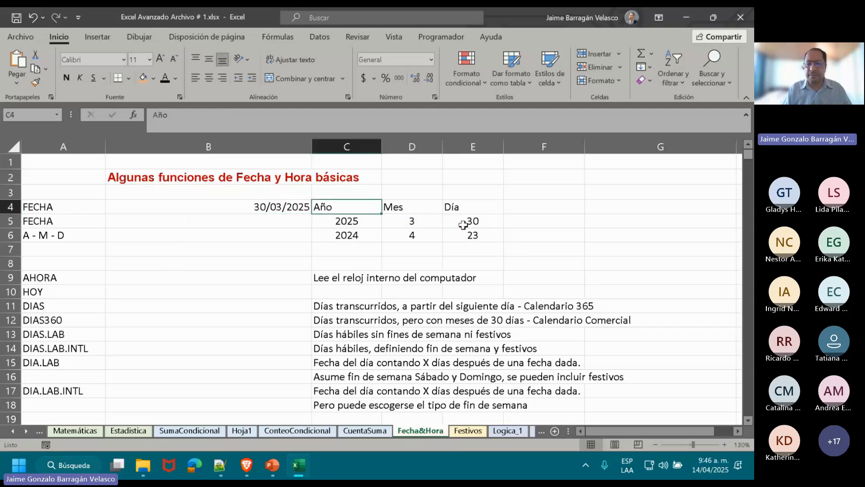
key("Right")
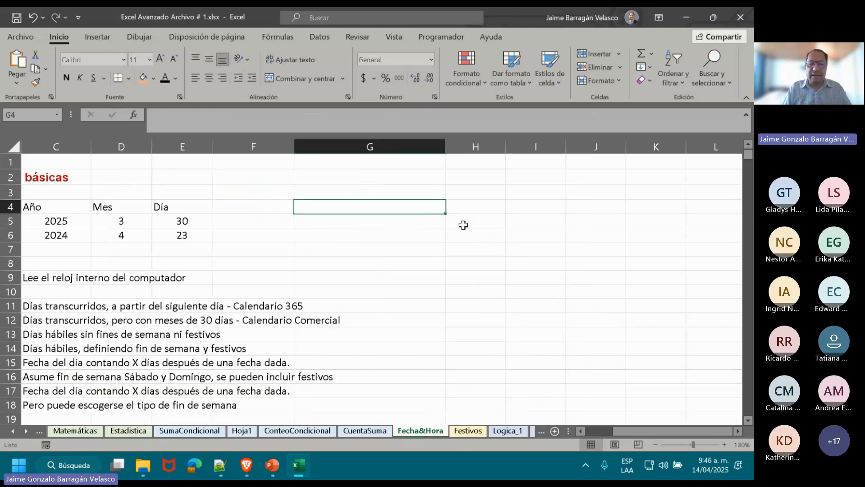
key("Up")
key("Up")
key("Left")
key("Right")
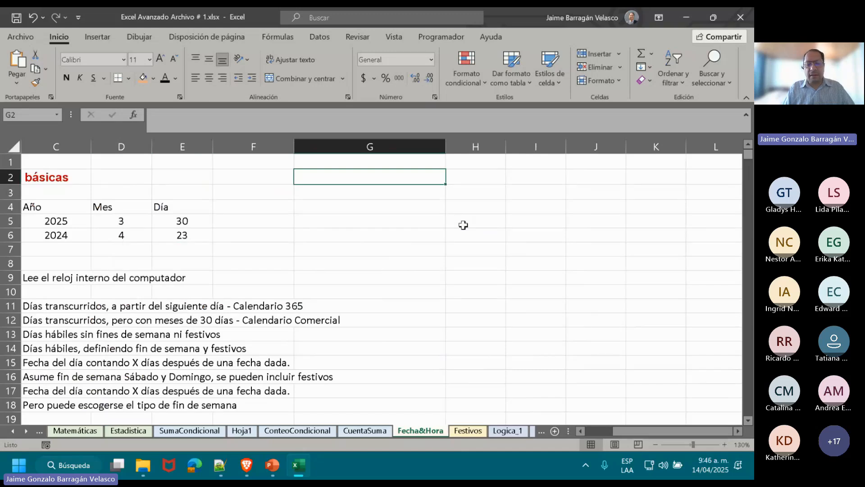
type("12")
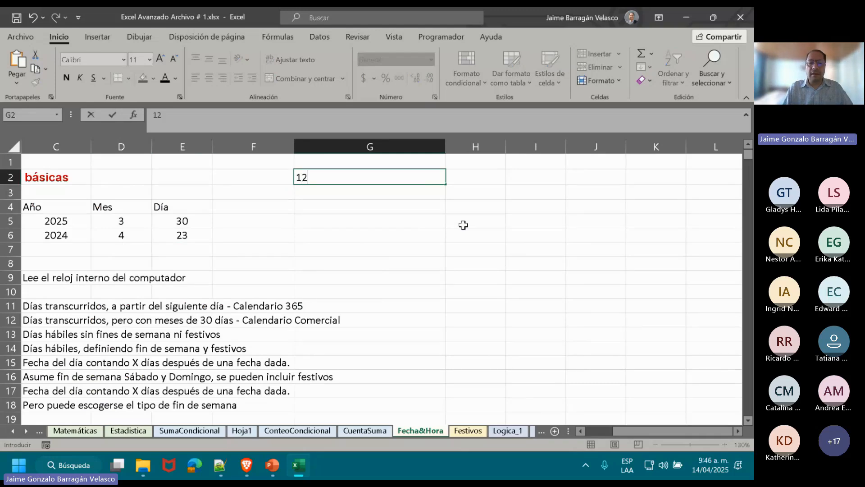
type("/25")
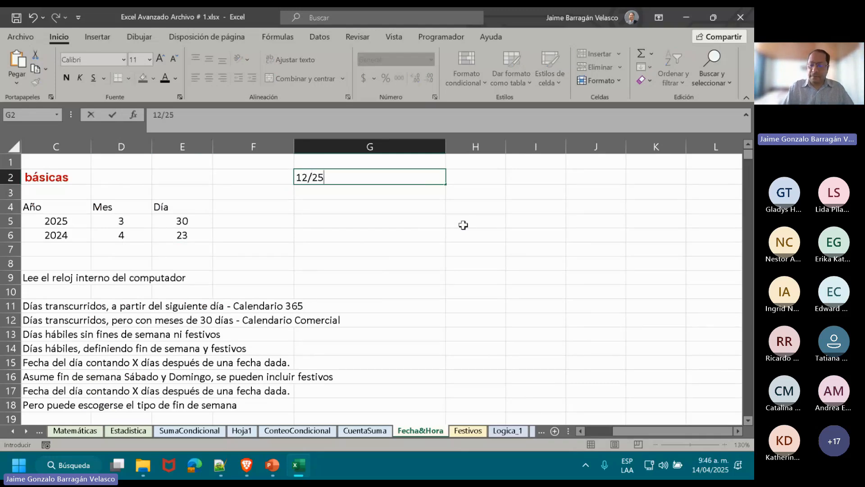
type("/2024")
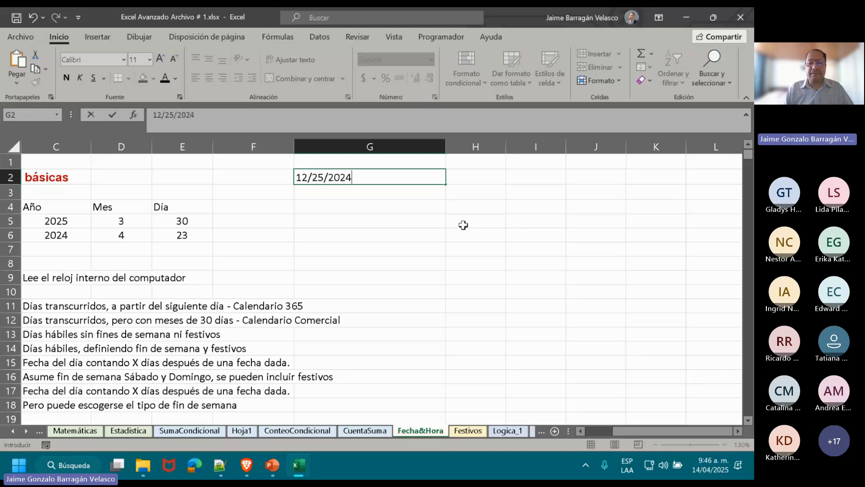
key("Return")
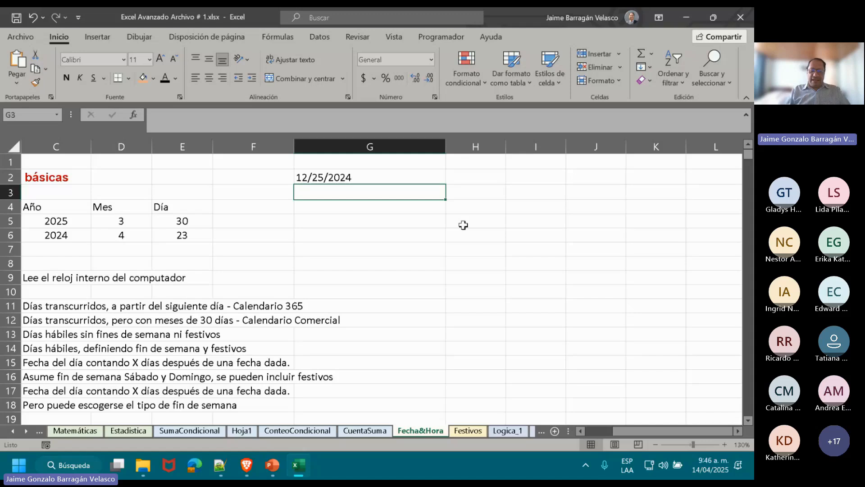
Shorten the date in G2 to 1/2/2024.
key("Up")
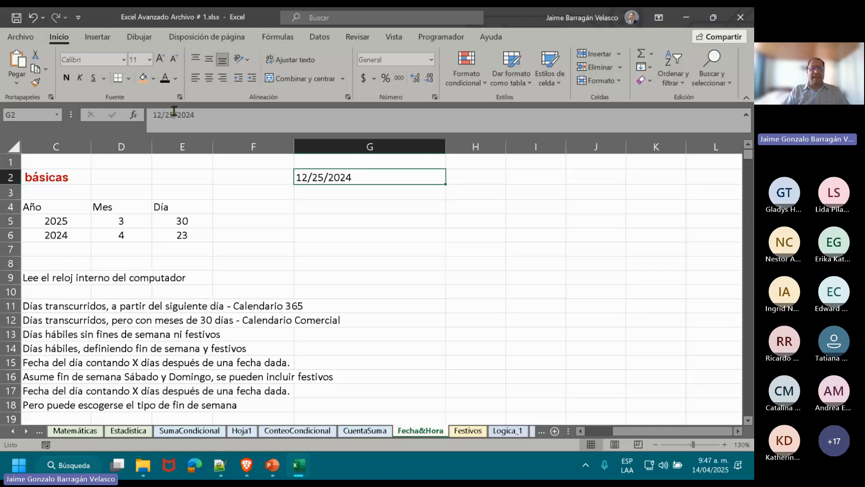
left_click(158, 114)
key("Delete")
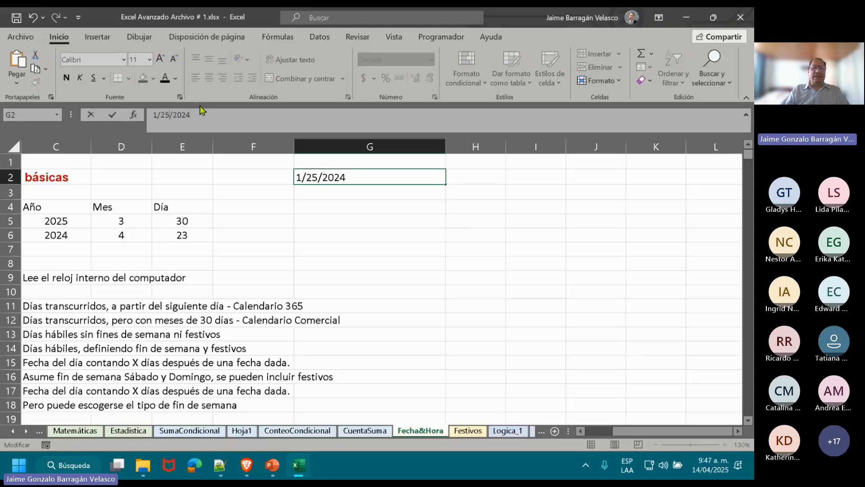
key("BackSpace")
left_click(320, 195)
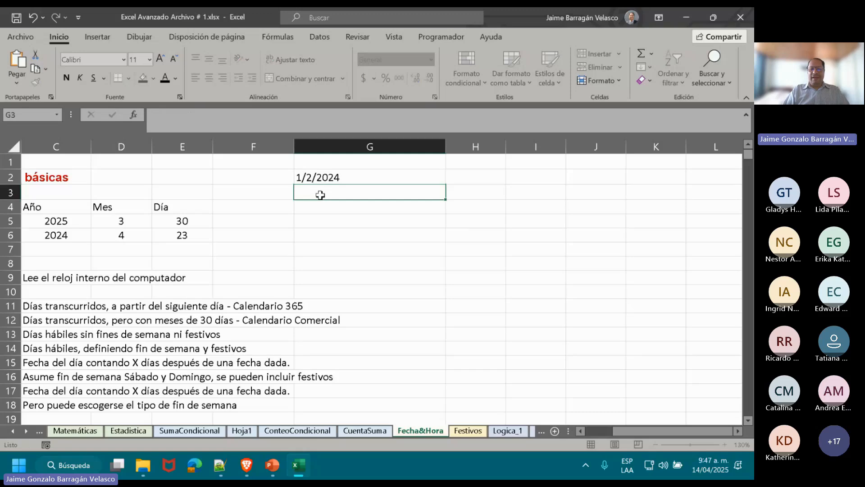
Format G2 as Texto and re-enter the date 1/2/2024 in it.
left_click(333, 176)
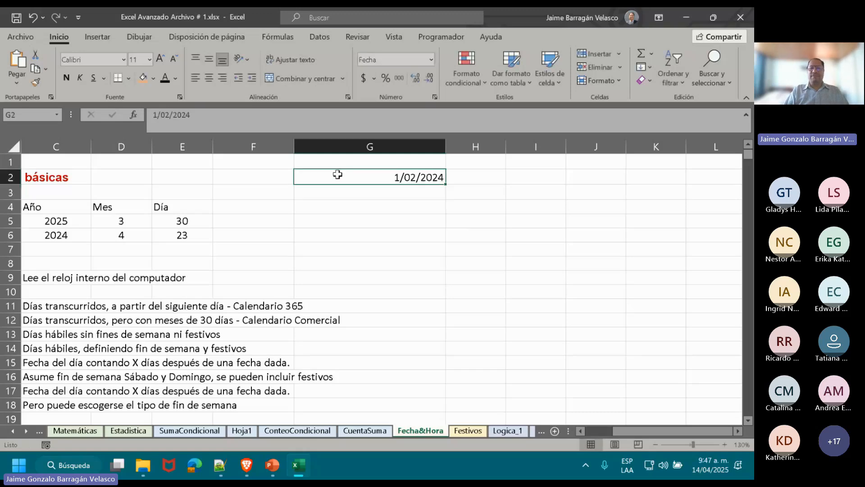
left_click(431, 60)
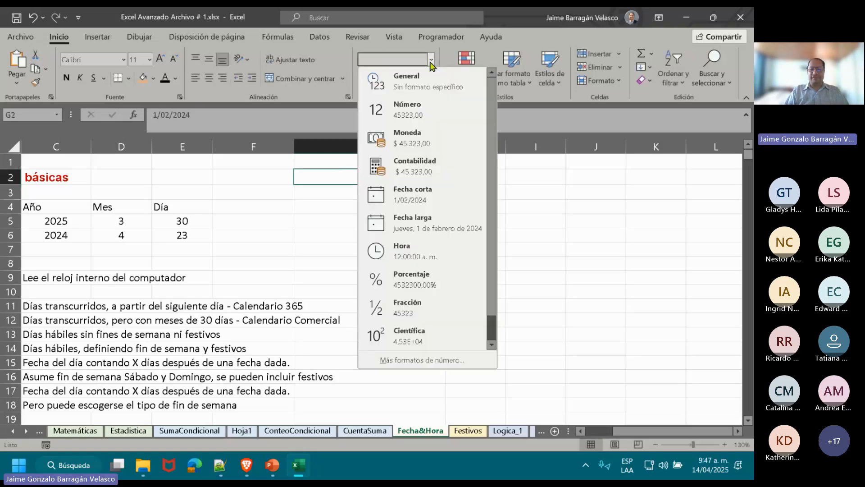
scroll(493, 252, "down", 1)
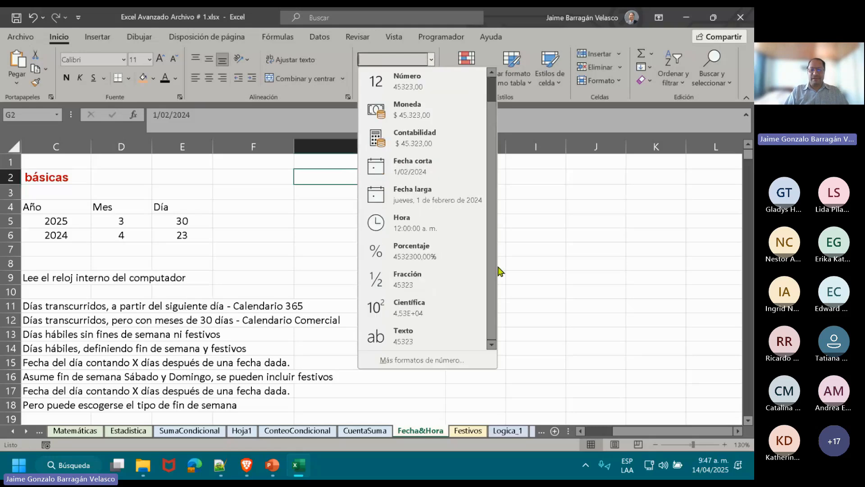
left_click(426, 329)
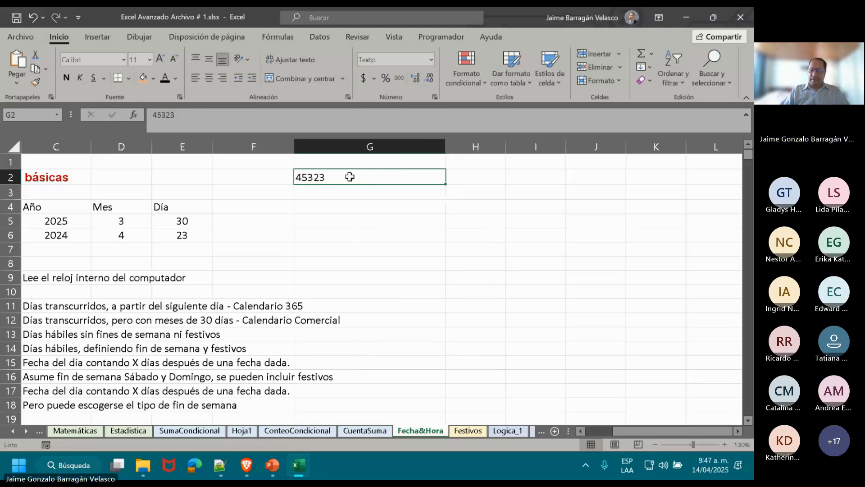
type("1/2/")
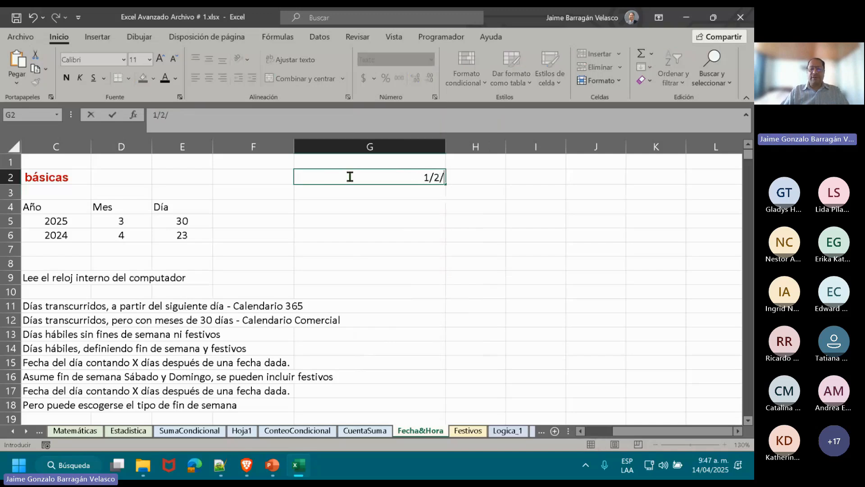
type("2024")
key("ctrl+Return")
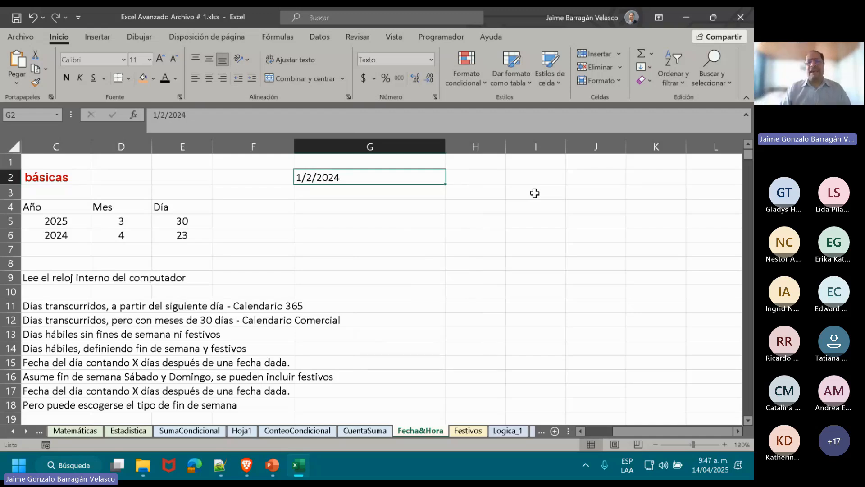
key("Return")
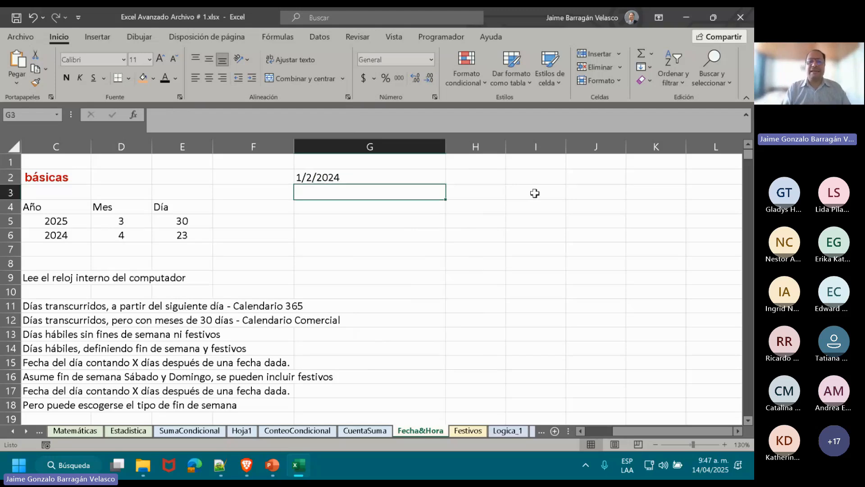
Try to convert the text in G2 by applying a date number format.
key("Up")
left_click(432, 59)
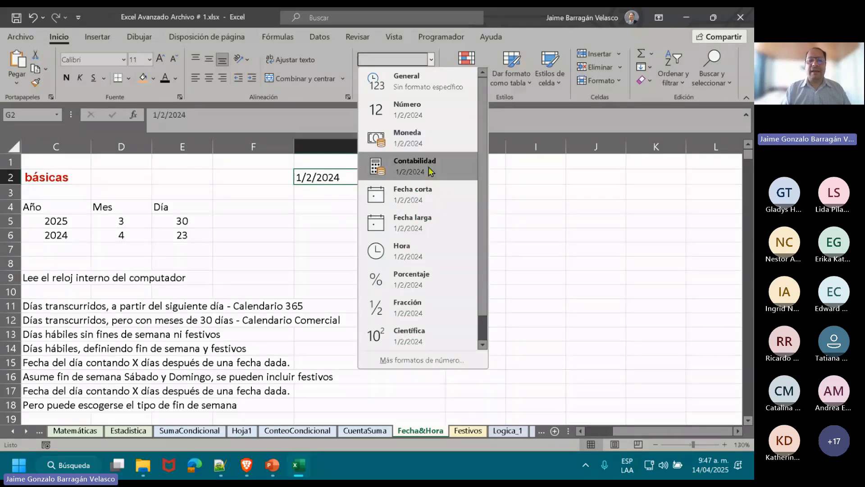
left_click(431, 61)
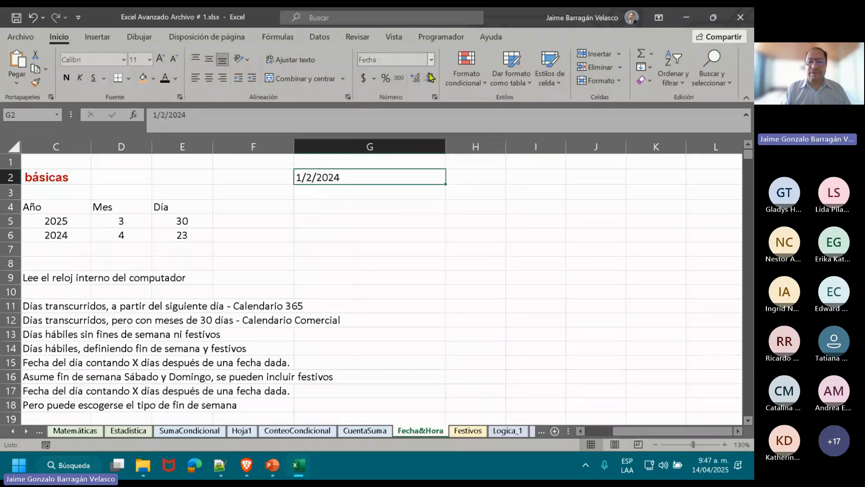
left_click(432, 63)
left_click(431, 63)
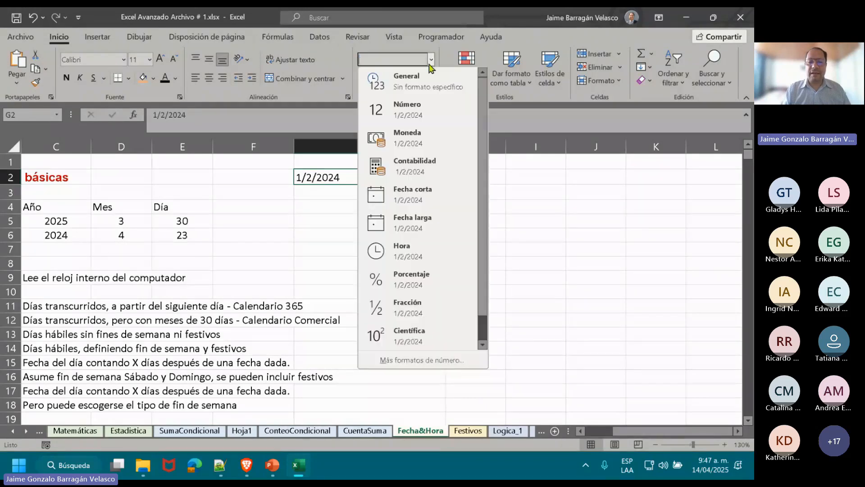
left_click(381, 186)
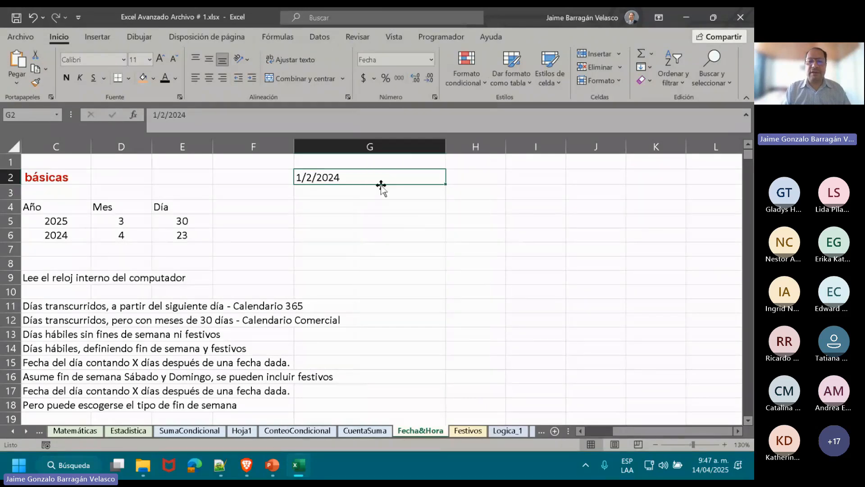
Switch the number format of G2 to General and back to Fecha corta, then check the format of cell G3.
left_click(431, 59)
left_click(424, 74)
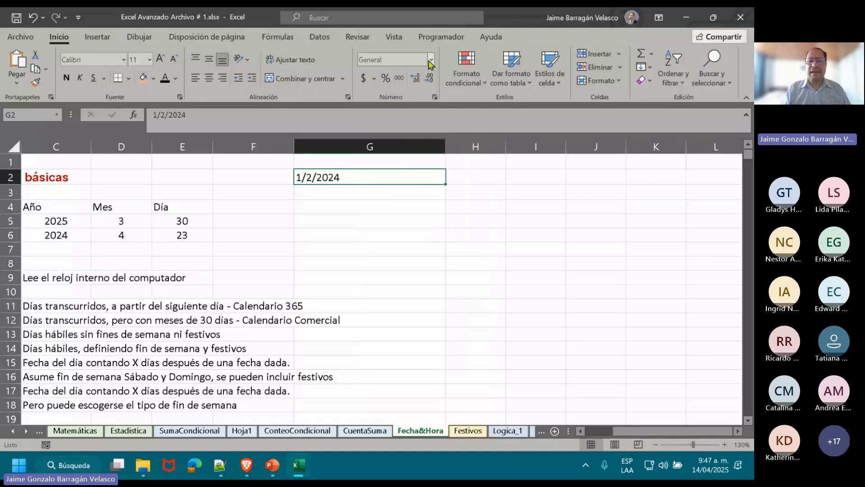
left_click(430, 61)
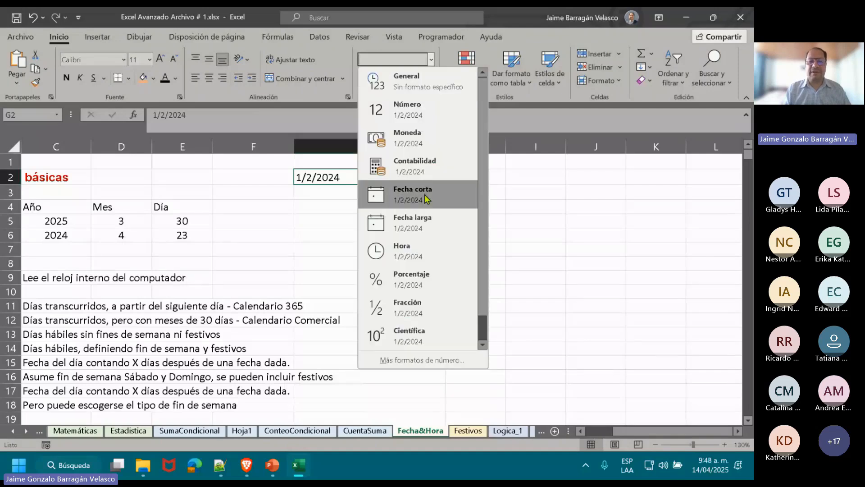
left_click(426, 199)
left_click(390, 190)
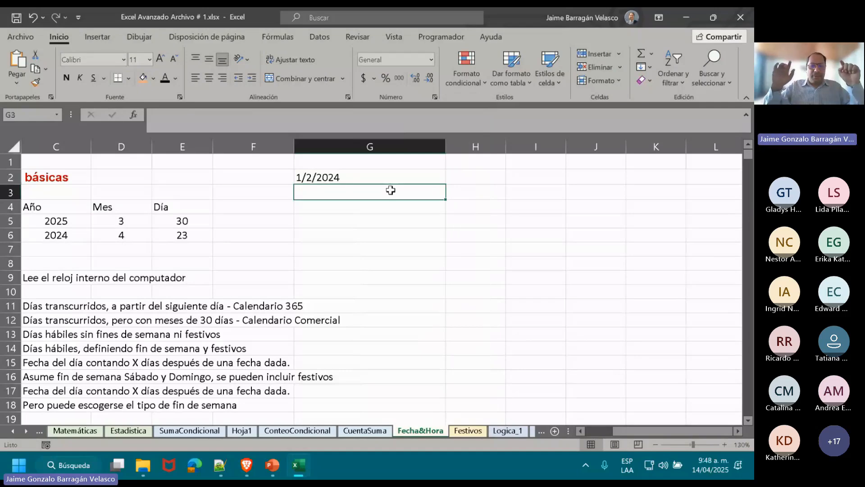
left_click(404, 61)
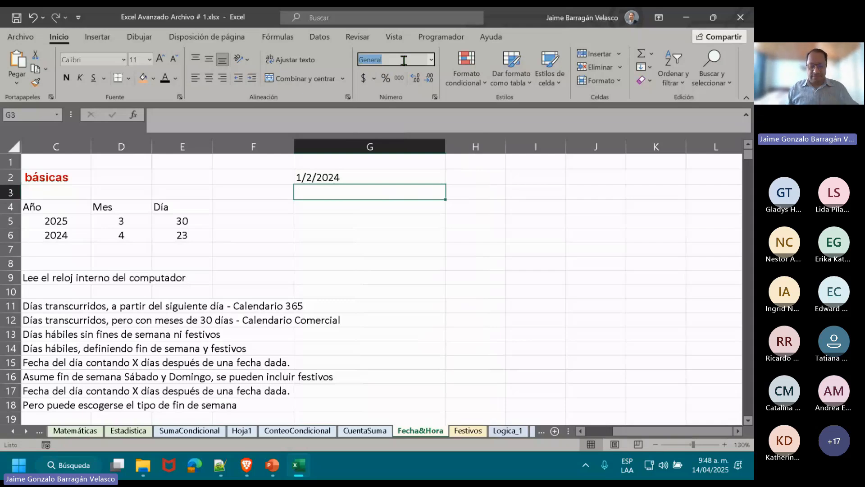
left_click(405, 63)
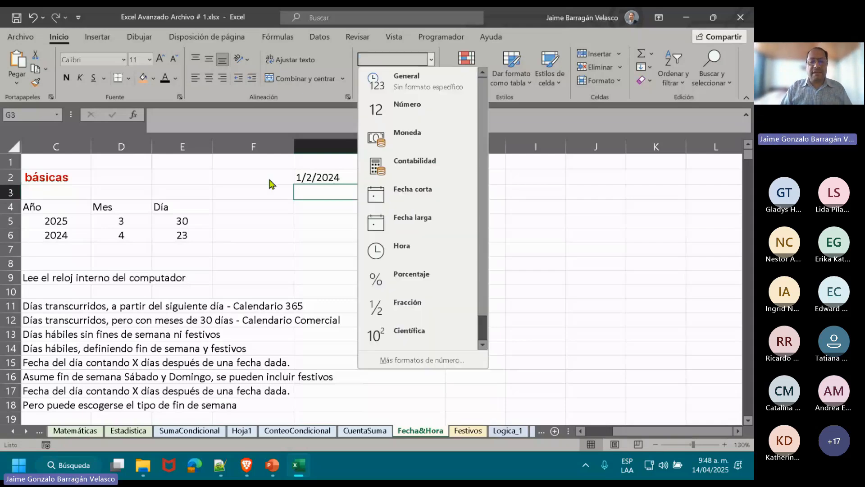
left_click(306, 174)
left_click(317, 173)
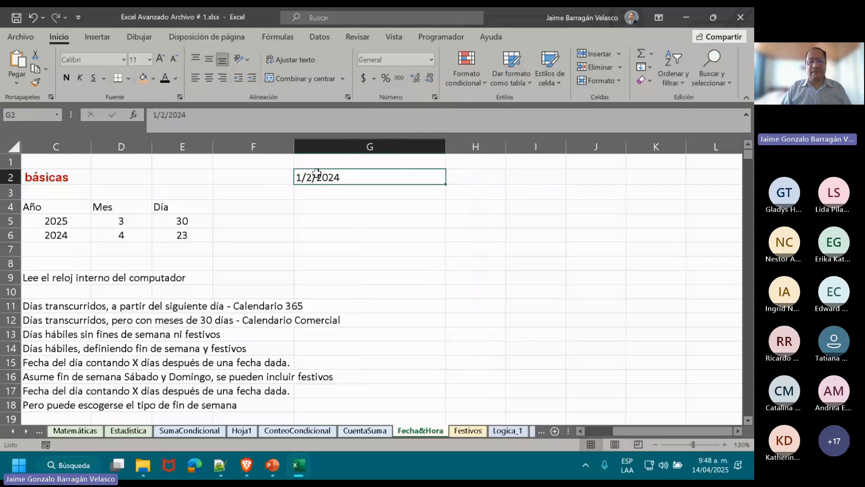
Enter the parts of the text date as separate numbers: 1 in G3, 2 in G4 and 2024 in G5.
left_click(336, 188)
type("1")
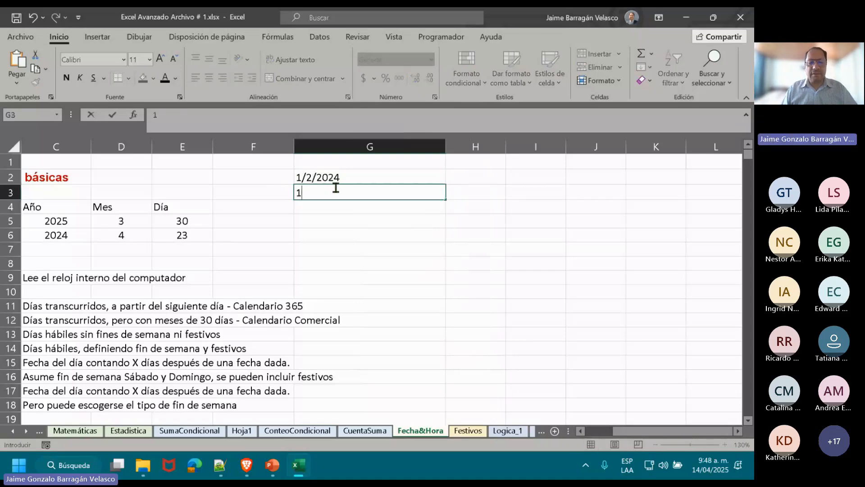
key("Return")
type("2")
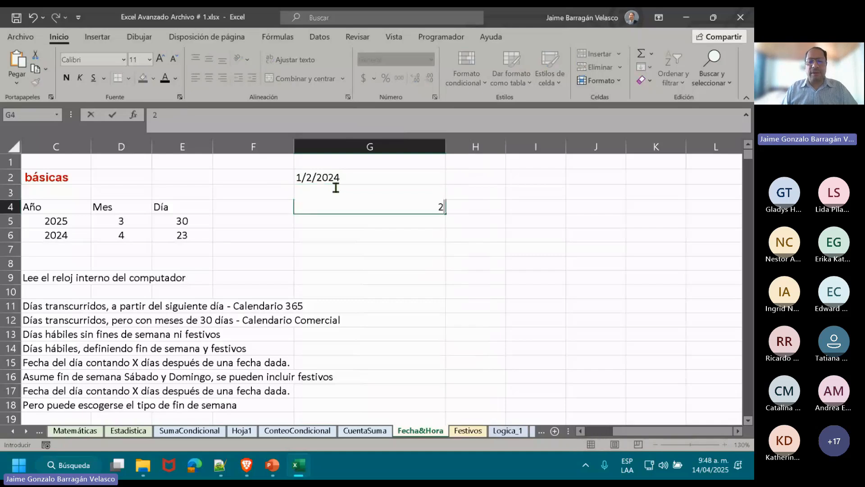
key("Return")
type("2024")
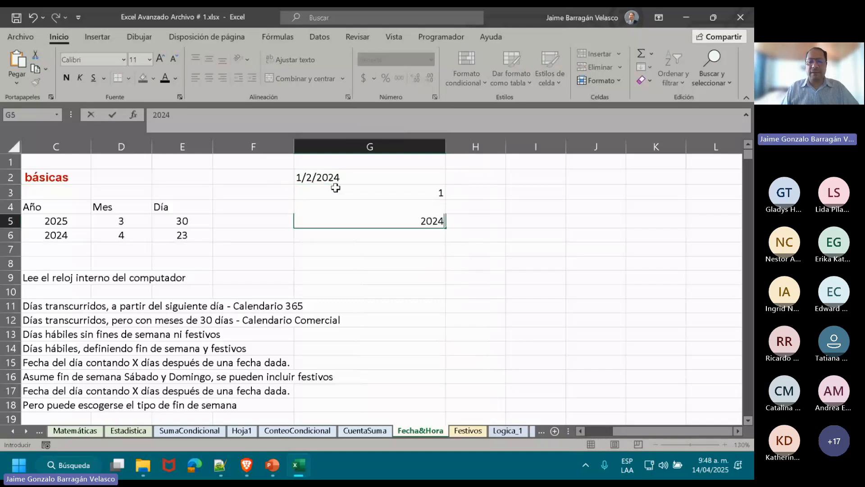
key("Return")
Build a date in G6 from the separate parts with the formula =FECHA(G5;G3;G4).
type("=")
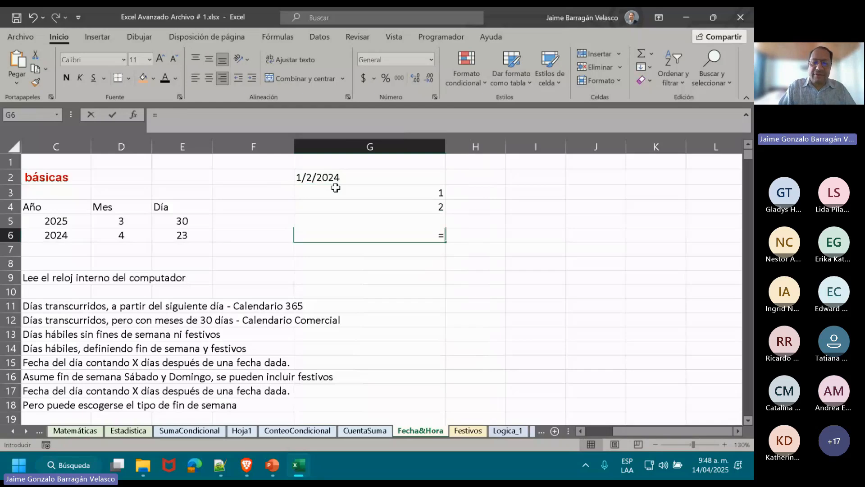
type("FE")
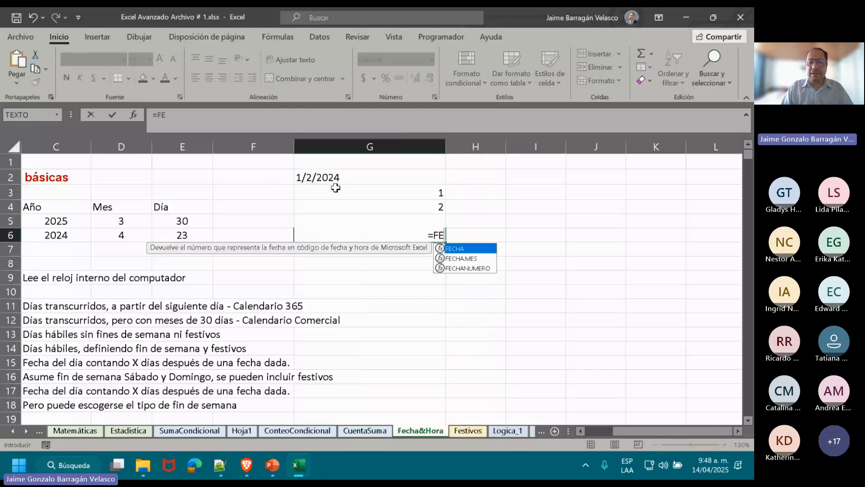
double_click(459, 249)
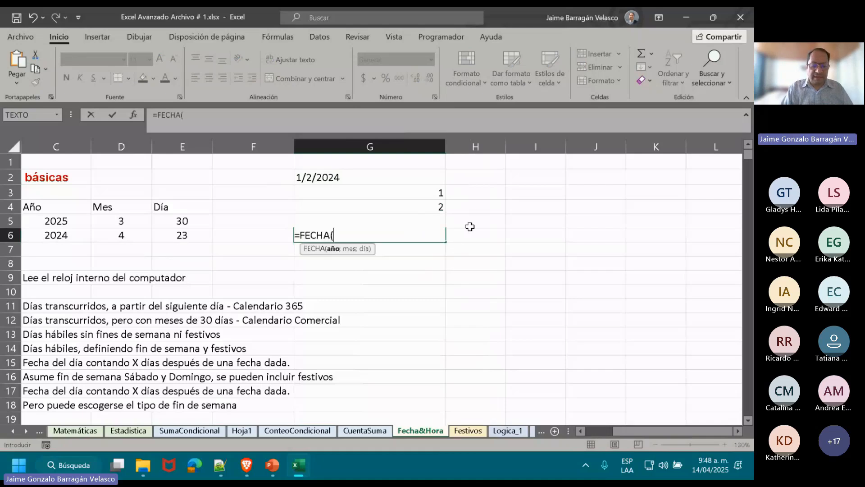
type("G5;")
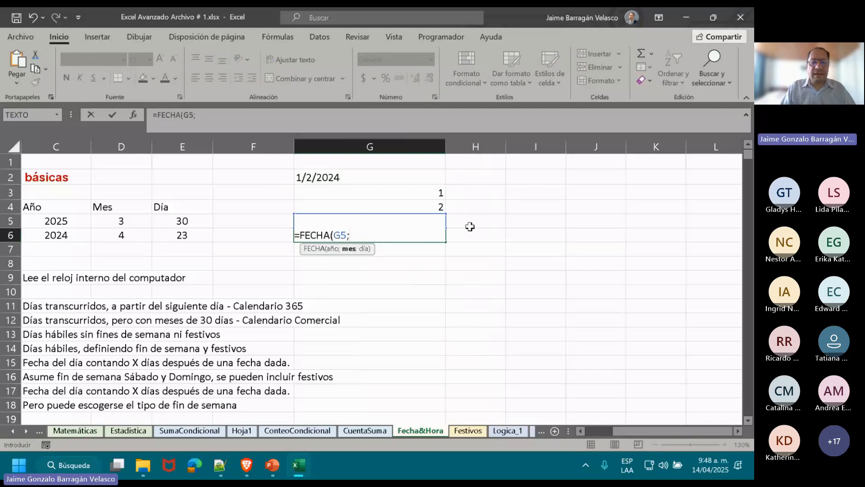
left_click(375, 190)
type(";")
left_click(368, 205)
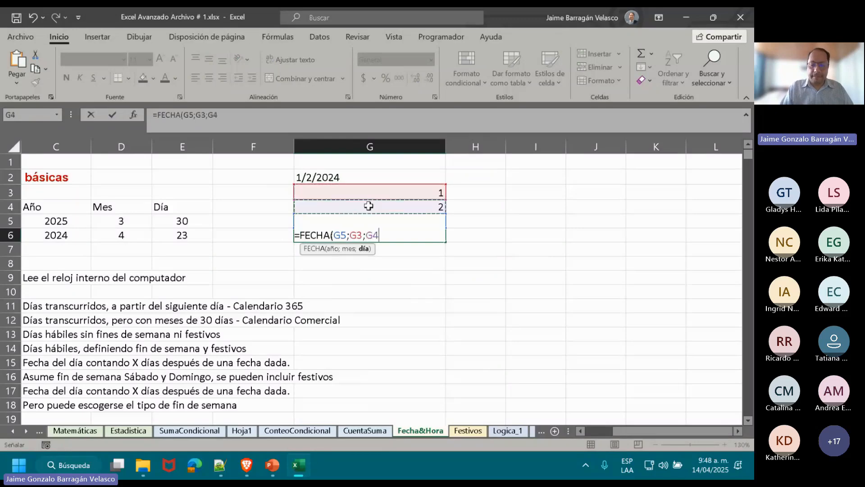
type(")")
key("ctrl+Return")
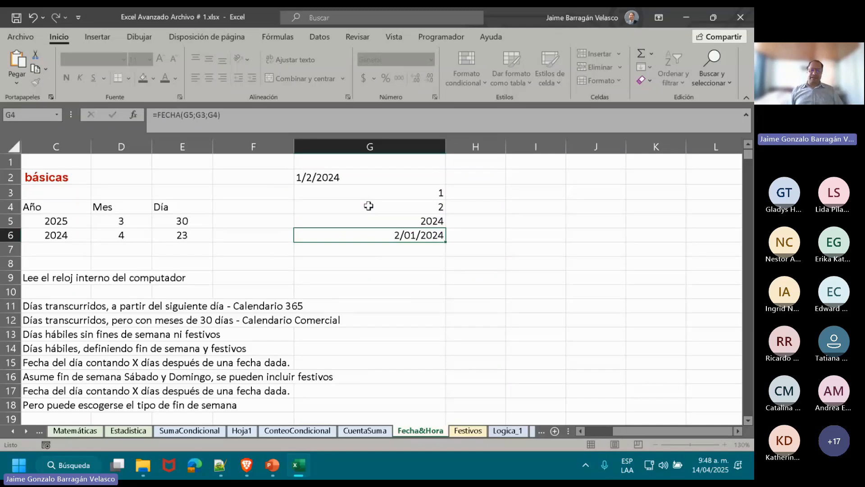
key("Return")
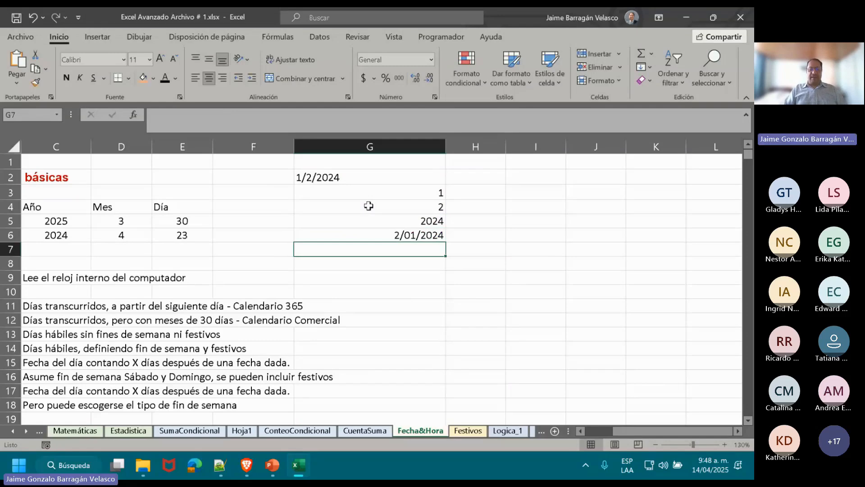
left_click_drag(403, 194, 401, 222)
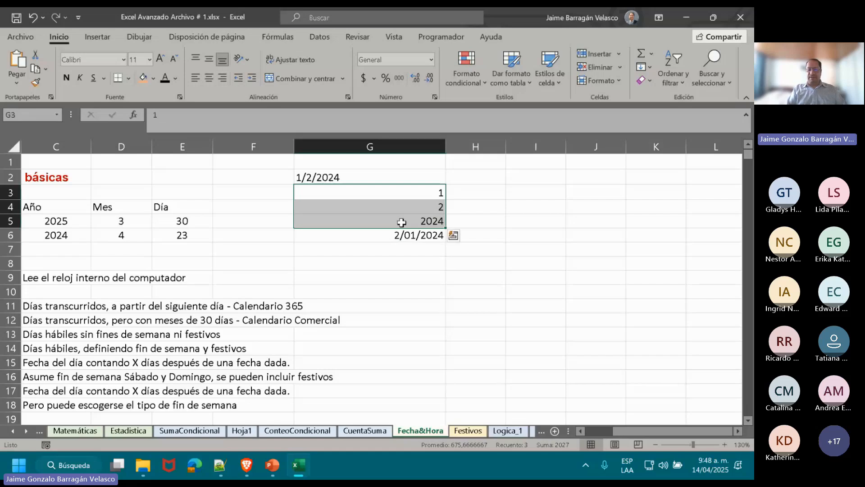
left_click(26, 431)
left_click(26, 432)
left_click(26, 431)
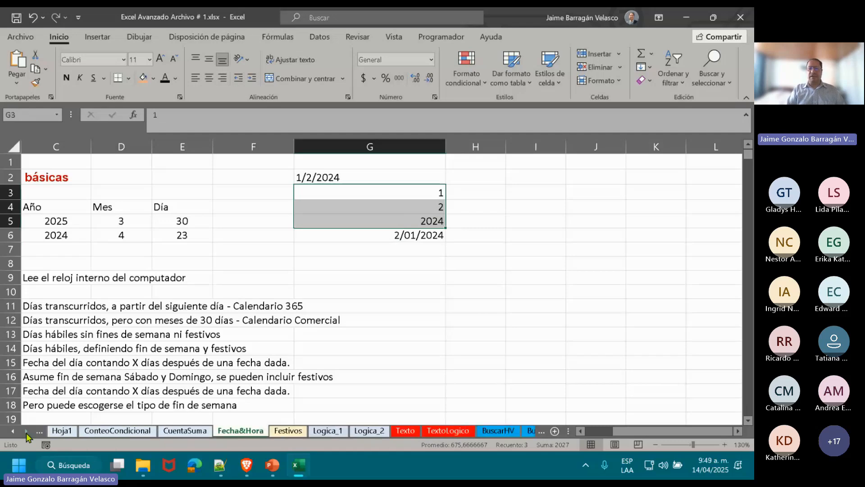
Extract the first character of the text date into H3 with the formula =IZQUIERDA(G2;1).
left_click(490, 192)
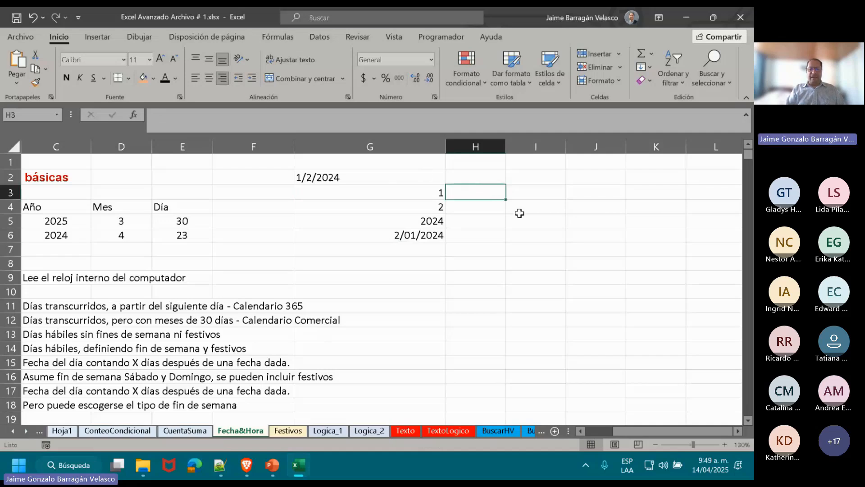
type("=IZ")
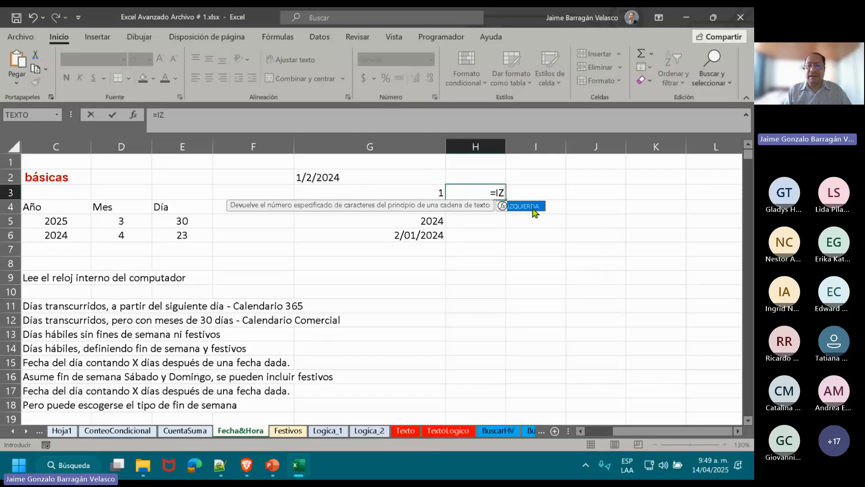
double_click(527, 207)
left_click(346, 177)
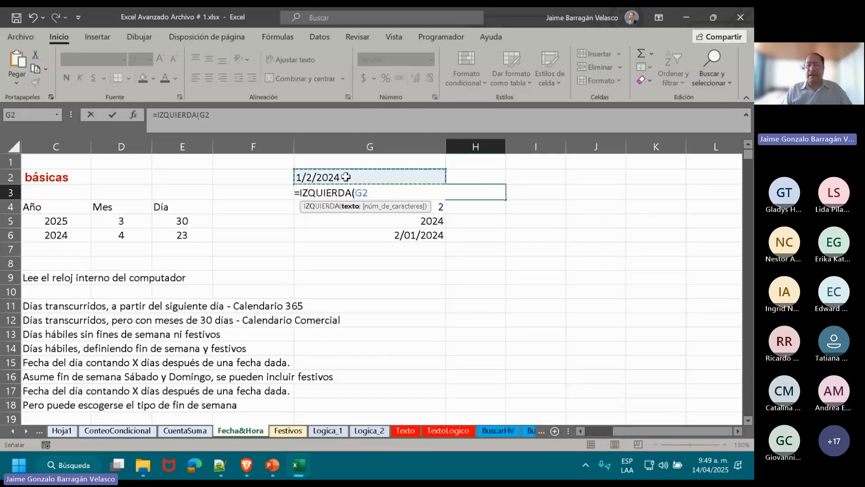
type(";1")
key("Return")
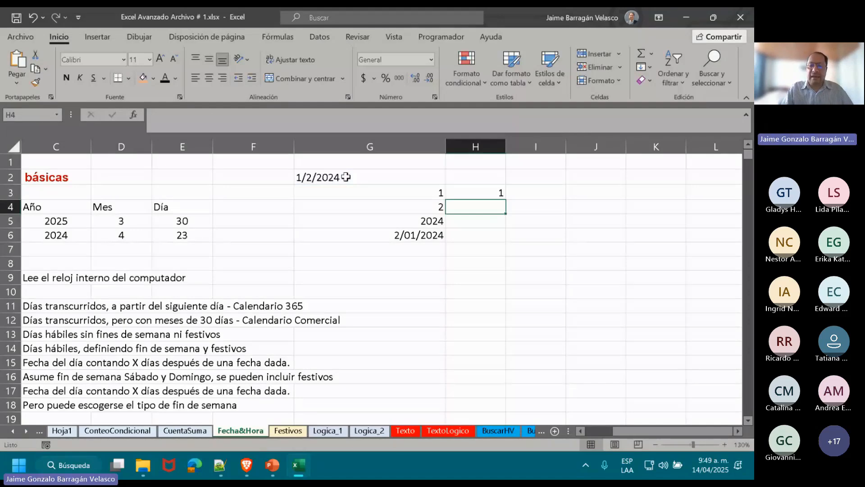
Enter =IZQUIERDA(G2;HALLAR("/";G2)) in H4 to extract the text date up to its first slash.
type("=IZ")
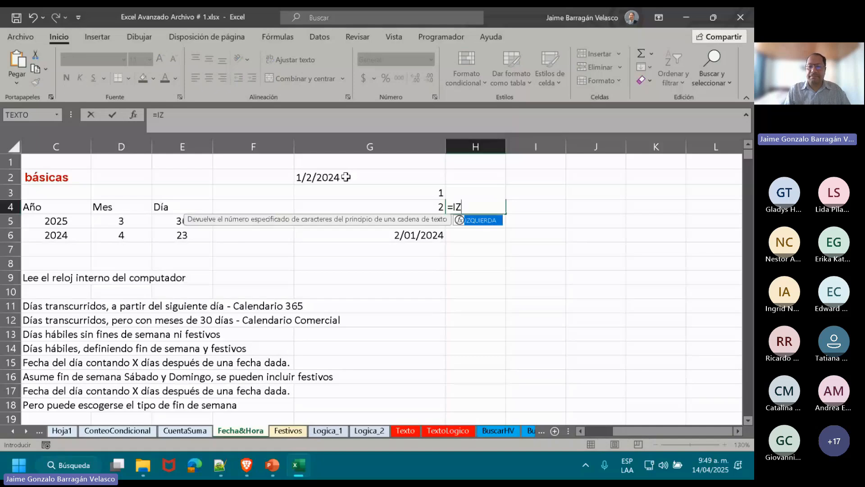
double_click(488, 220)
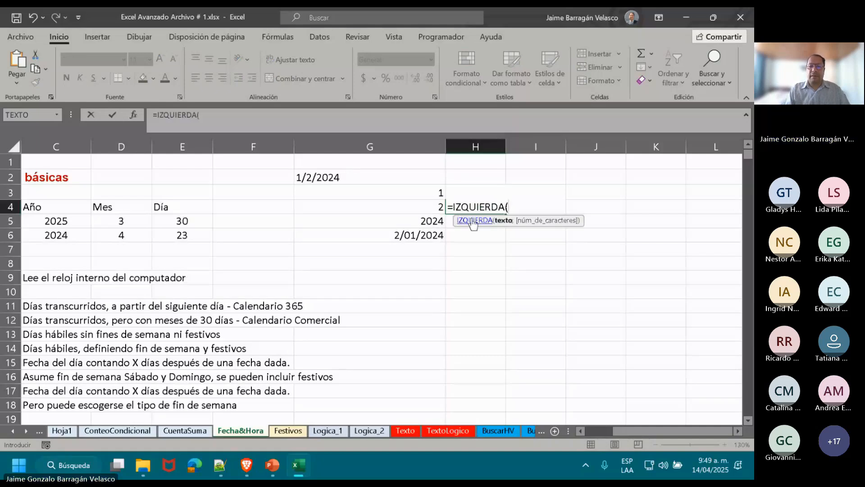
left_click(348, 177)
type(";")
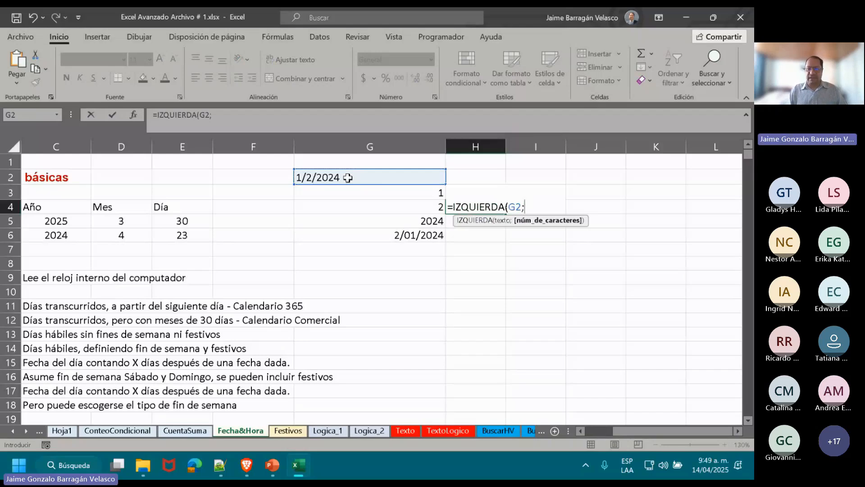
type("HALL")
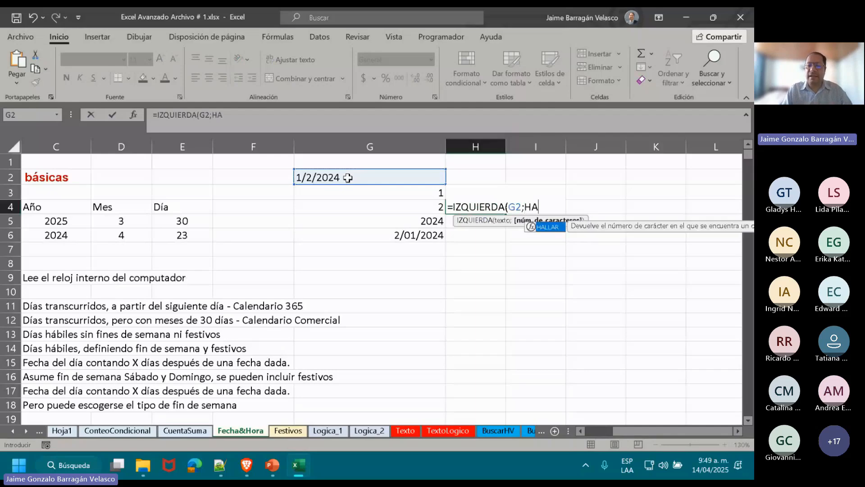
double_click(549, 227)
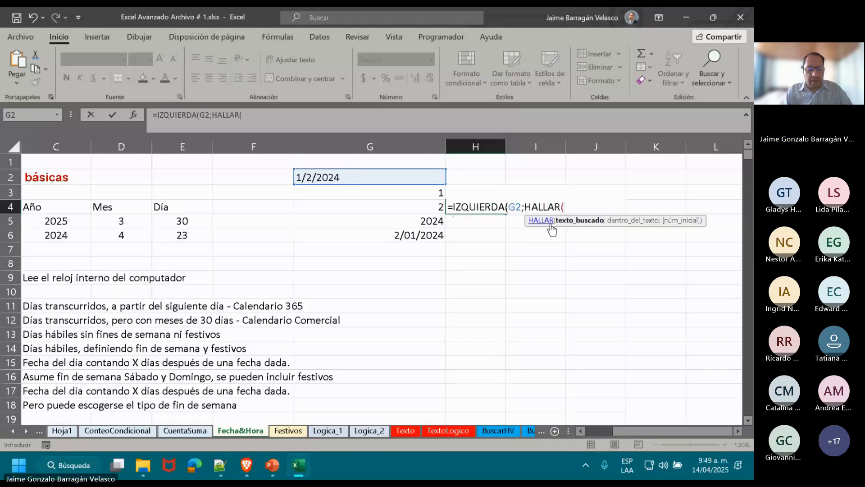
type("\"/\"")
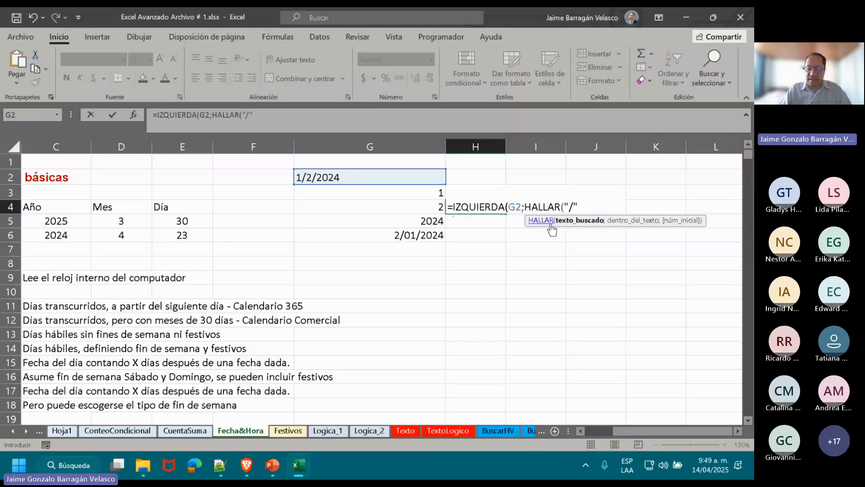
type(";")
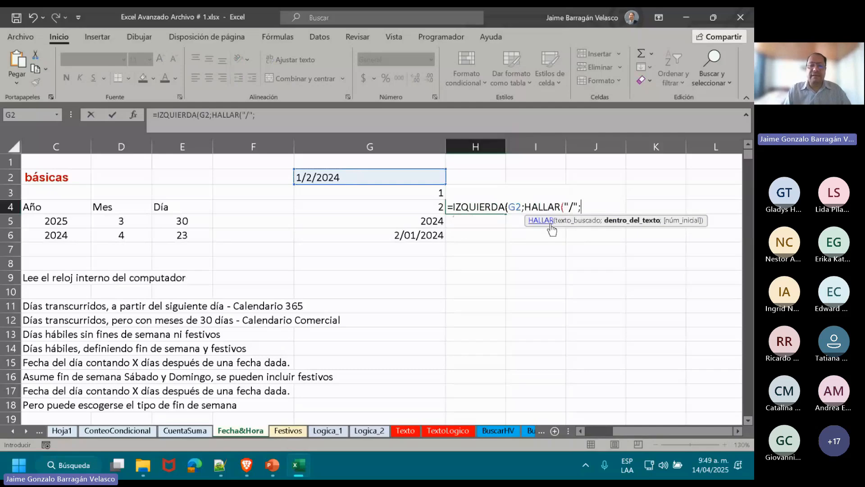
left_click(399, 179)
type(")")
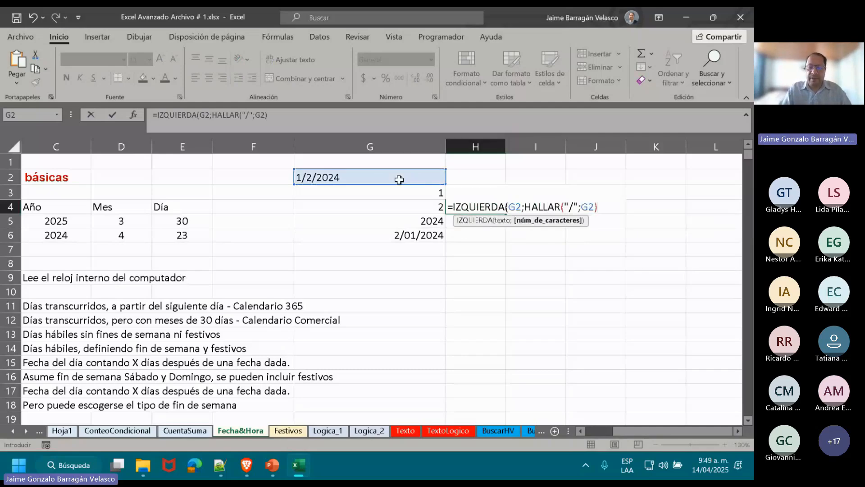
type(")")
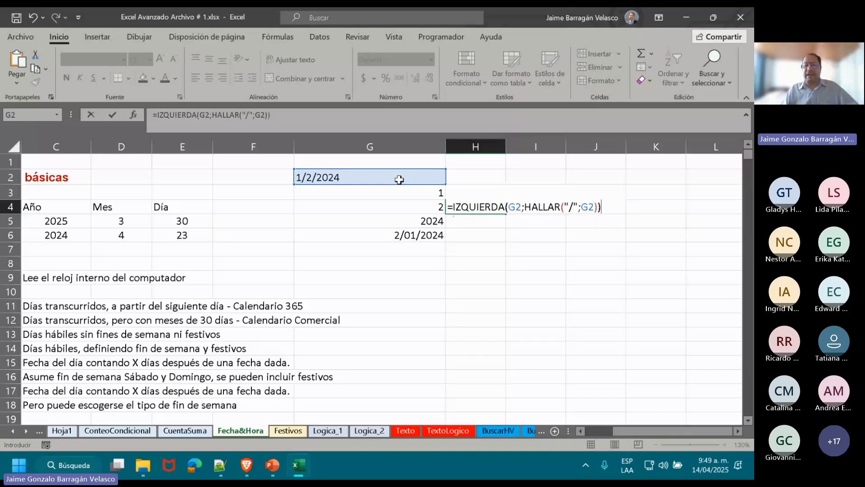
key("ctrl+Return")
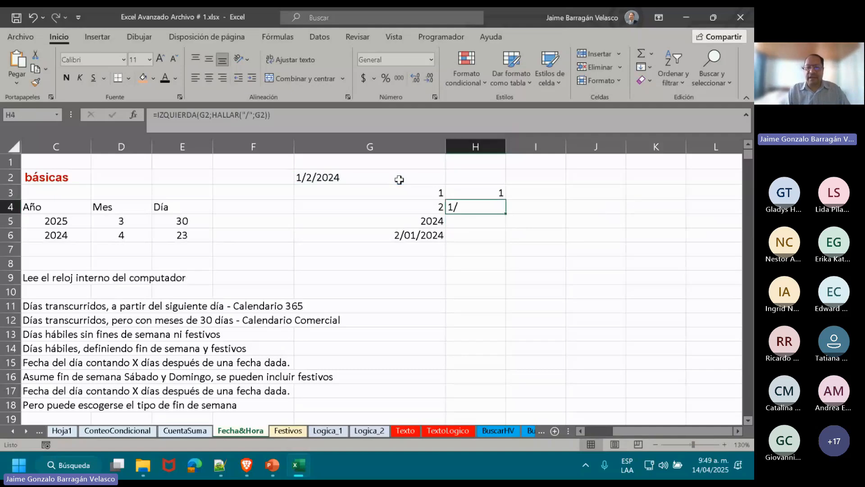
Try to replace the IZQUIERDA function with DERECHA in the H4 formula.
double_click(462, 207)
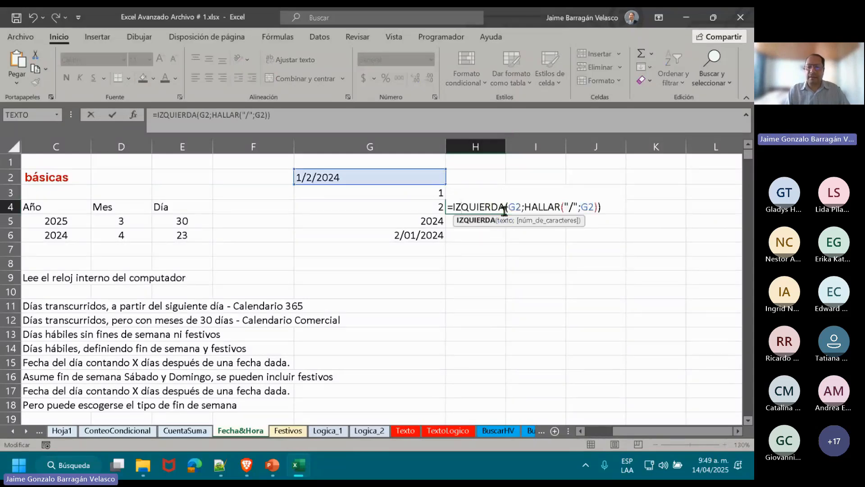
key("BackSpace")
key("BackSpace")
key("BackSpace")
key("BackSpace")
key("BackSpace")
key("BackSpace")
key("BackSpace")
key("BackSpace")
key("BackSpace")
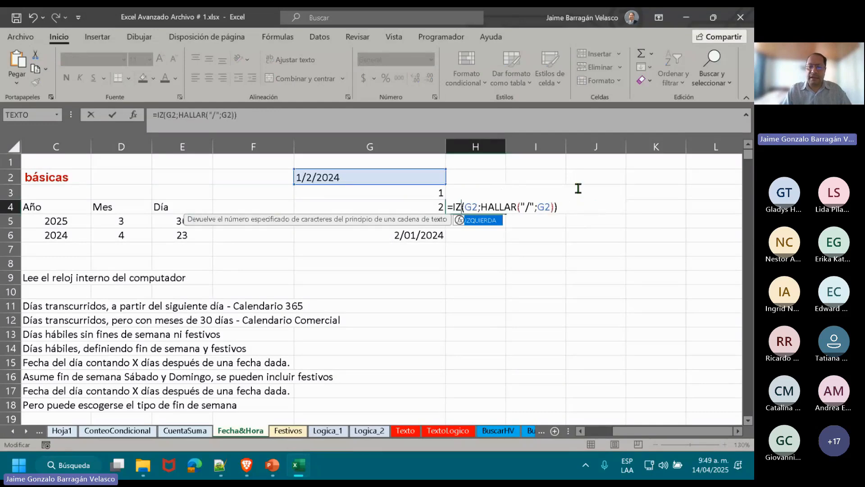
type("DERE")
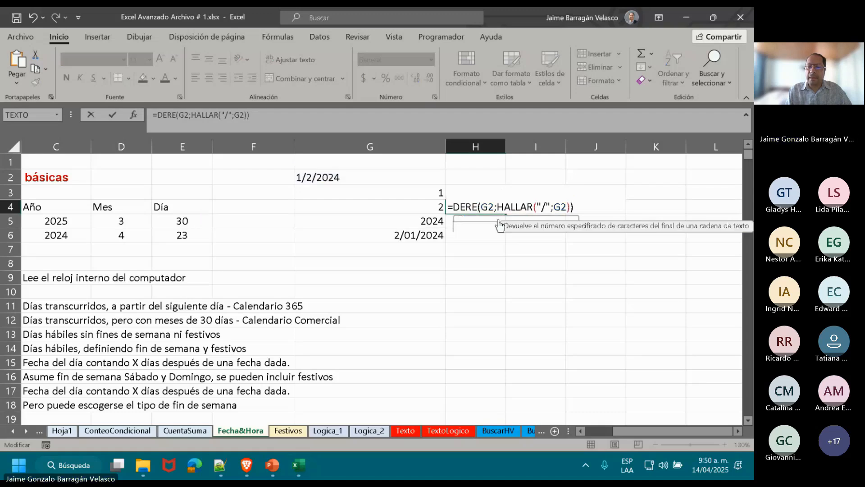
double_click(497, 225)
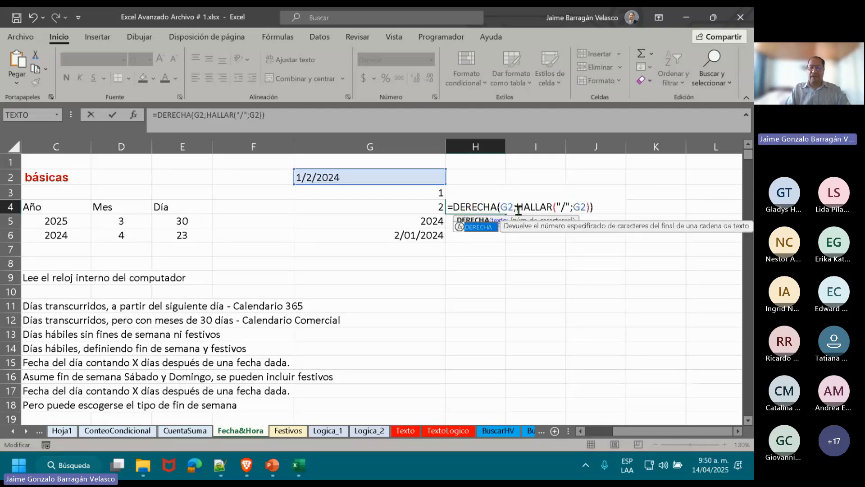
Leave the H4 formula edit and clear the trial extraction formulas from H3:H4.
key("shift+Return")
key("shift+Down")
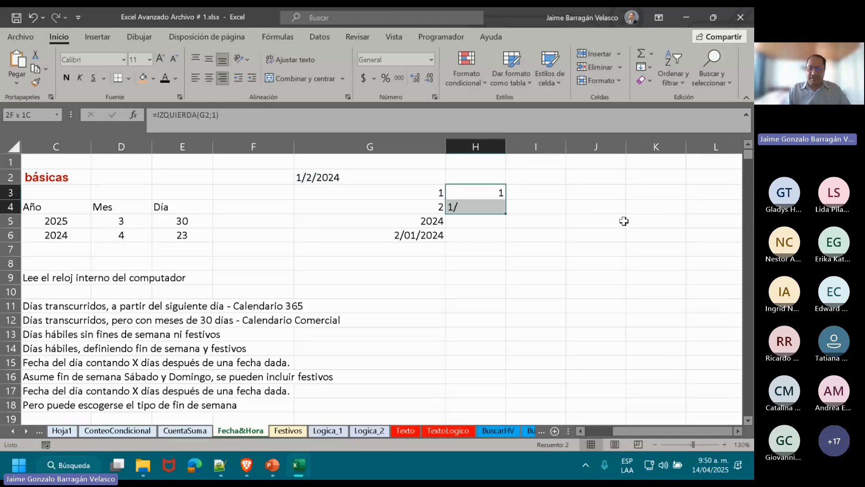
key("Delete")
Select the separate date parts in G3:G5.
key("Left")
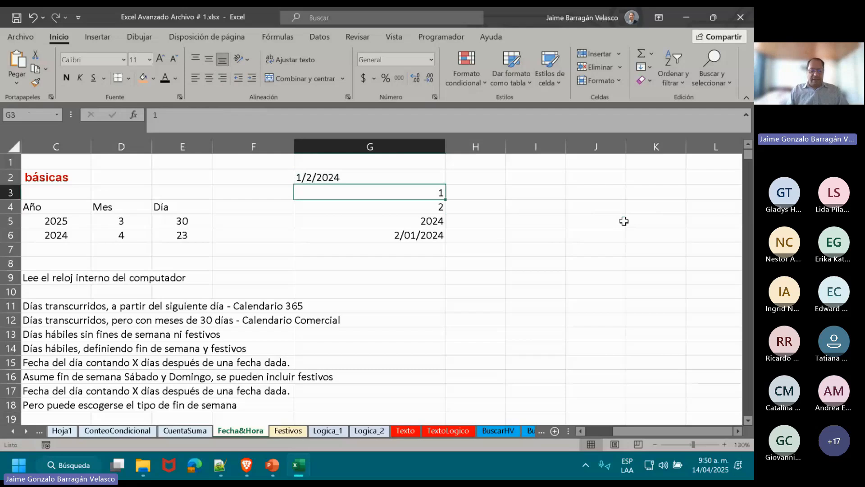
key("shift+Down")
key("shift+Down")
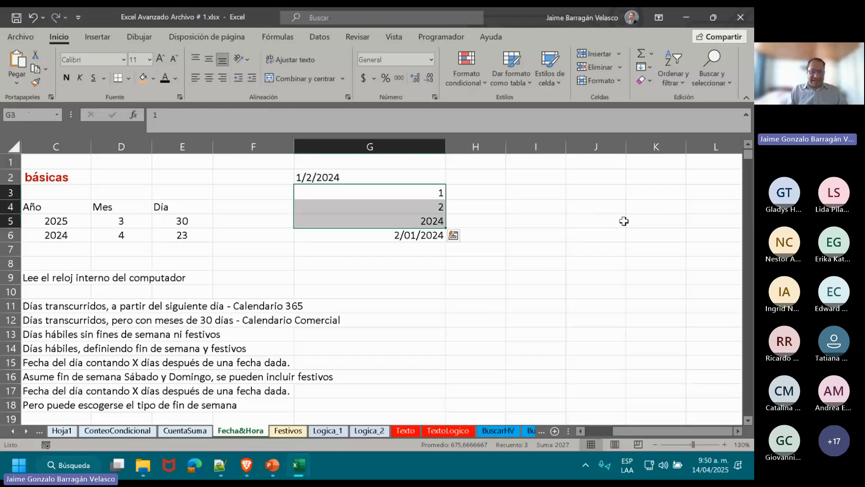
Review the text date in G2, its separate parts in G3:G5 and the FECHA formula in G6.
key("Up")
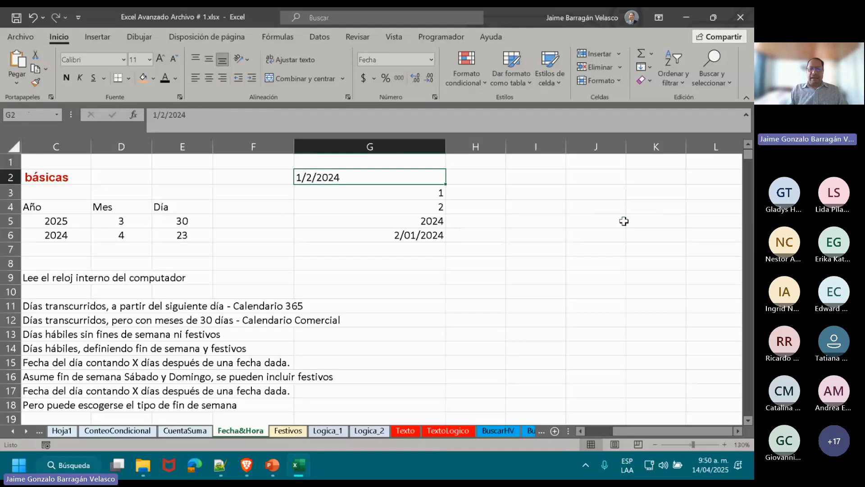
key("Down")
key("shift+Down")
key("shift+Down")
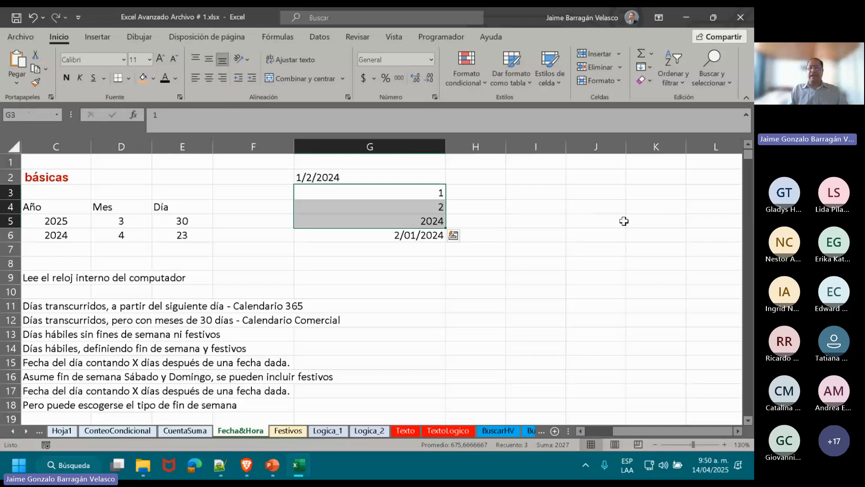
key("Up")
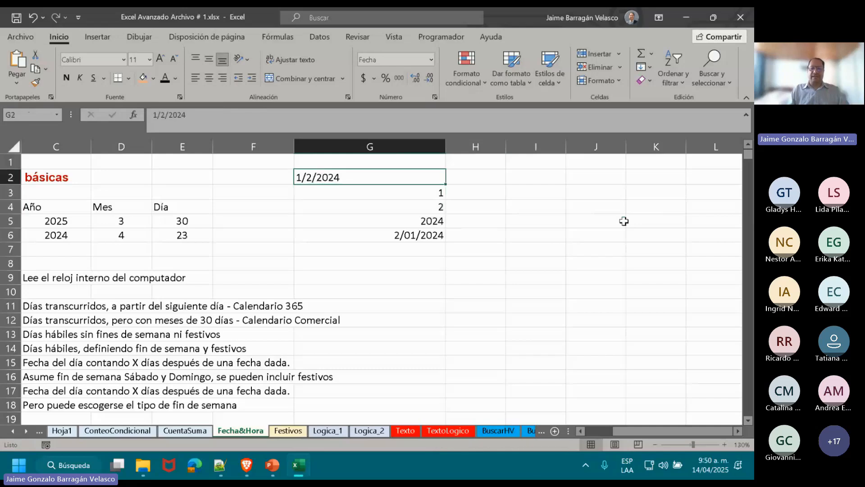
key("Down")
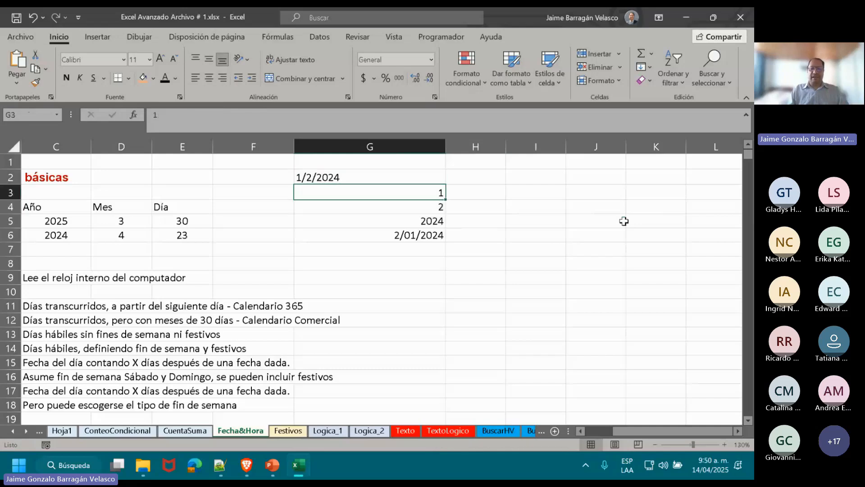
key("Down")
key("Down")
key("Down")
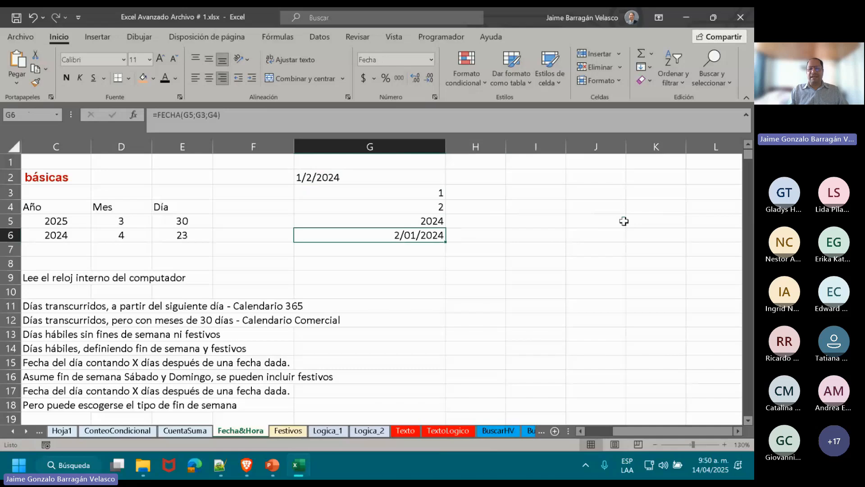
double_click(425, 232)
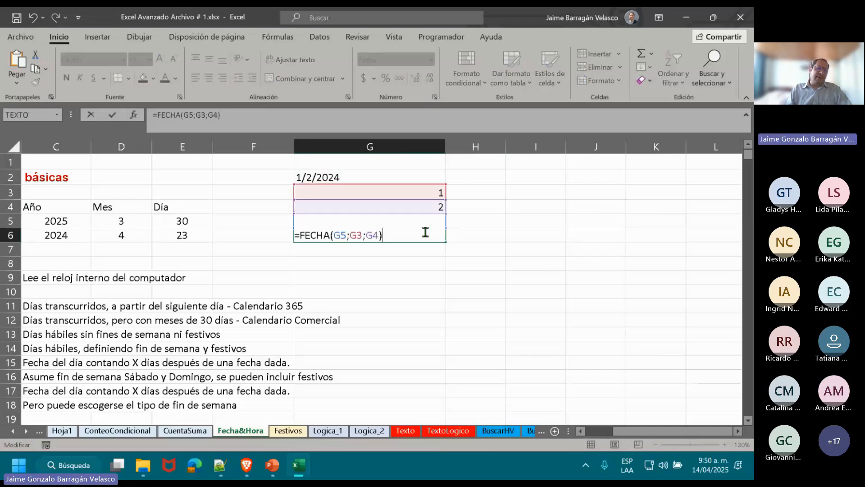
key("ctrl+Return")
Enter =FECHA(C6;D6;E6) in B5 to build a date from the second row of year, month and day values.
key("Left")
key("Left")
key("Left")
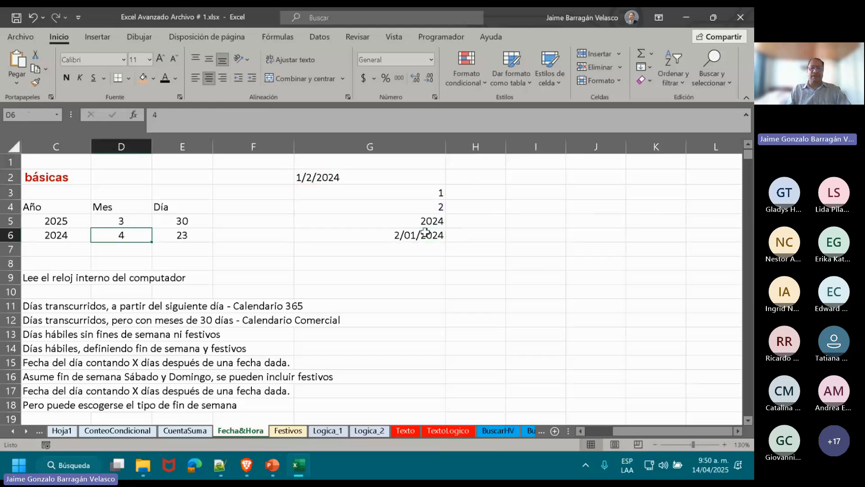
key("Left")
key("Left")
key("Left")
key("Right")
key("Up")
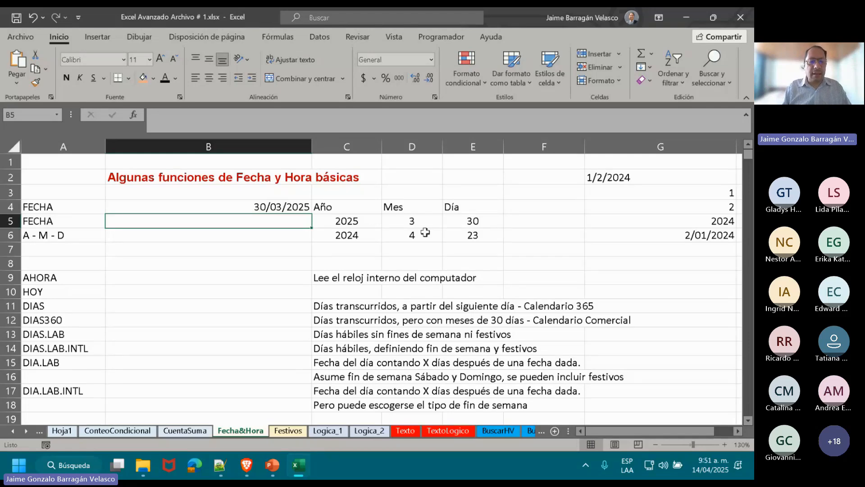
type("=FECH")
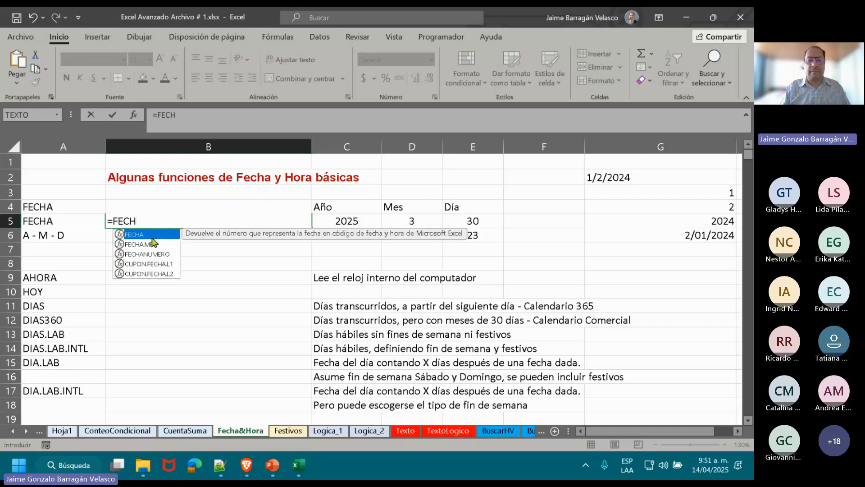
key("Tab")
left_click(362, 232)
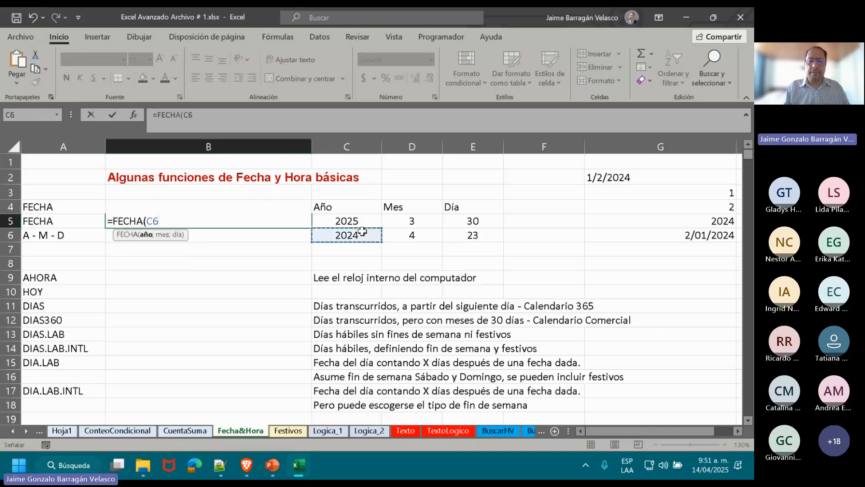
type(";")
left_click(393, 234)
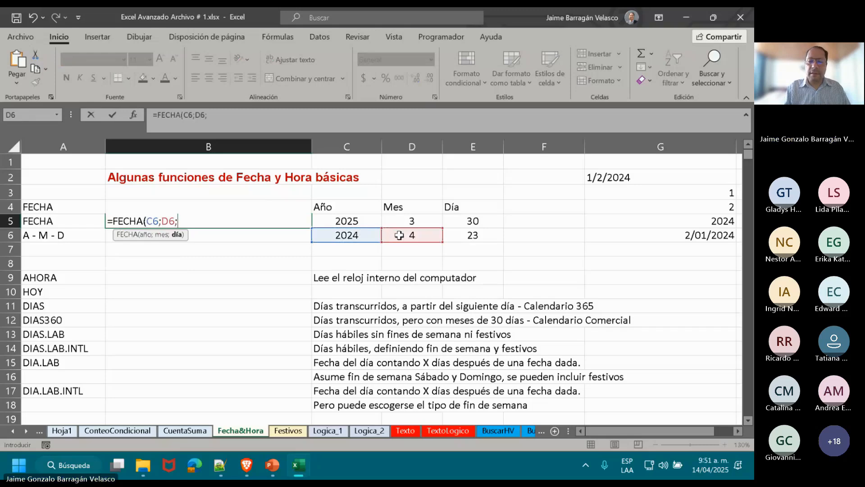
type(";")
left_click(463, 236)
type(")")
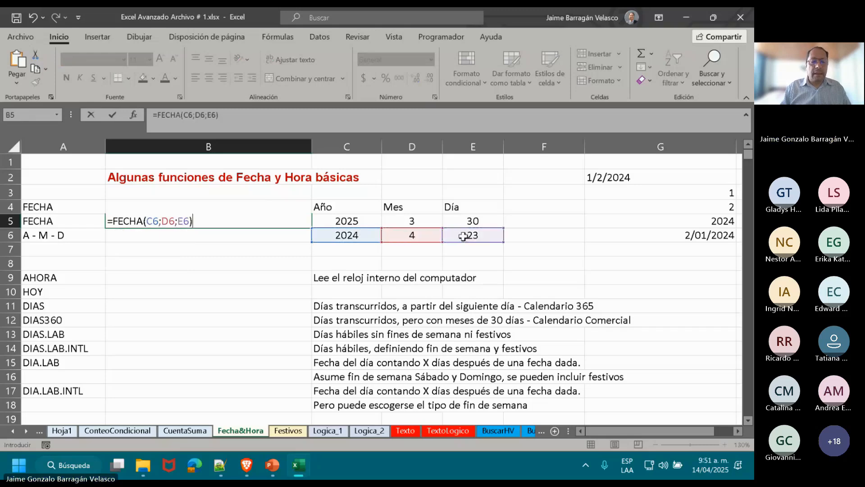
key("Return")
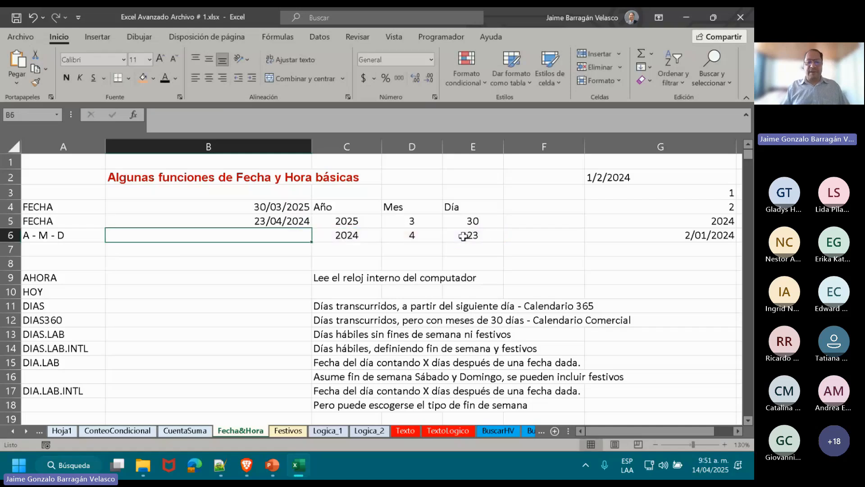
Enter =B4-B5 in B6 to subtract the second date from the first.
type("=")
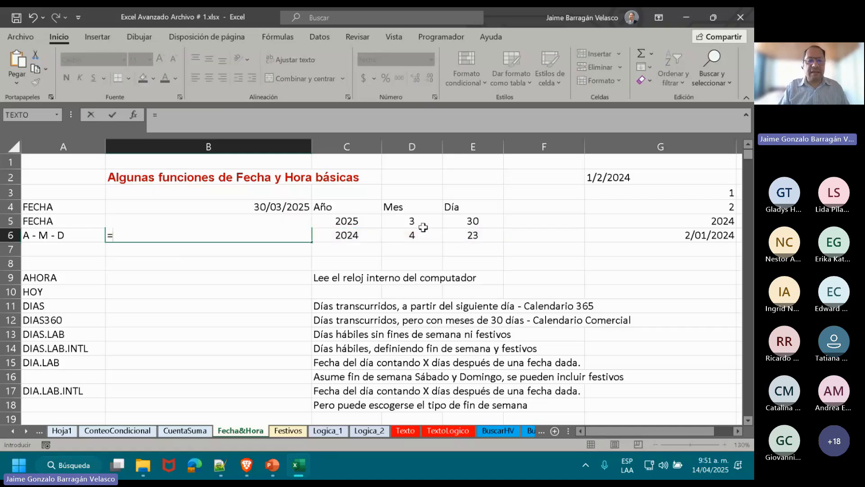
left_click(300, 204)
type("-")
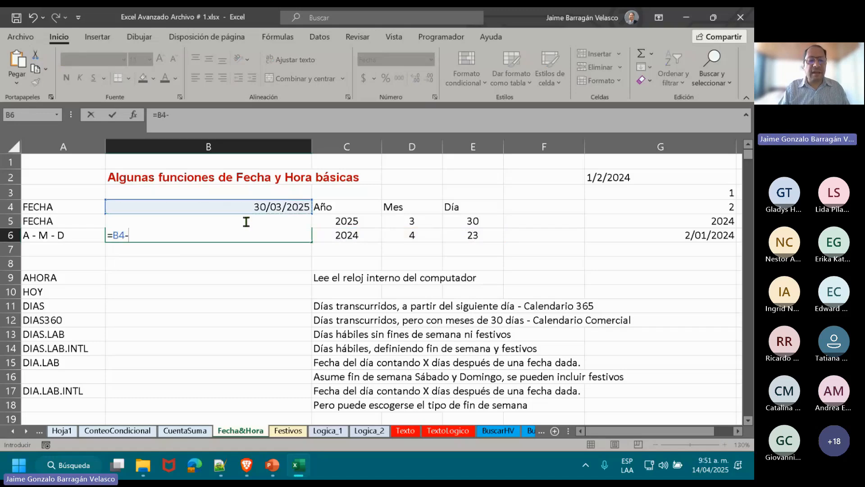
type("B5")
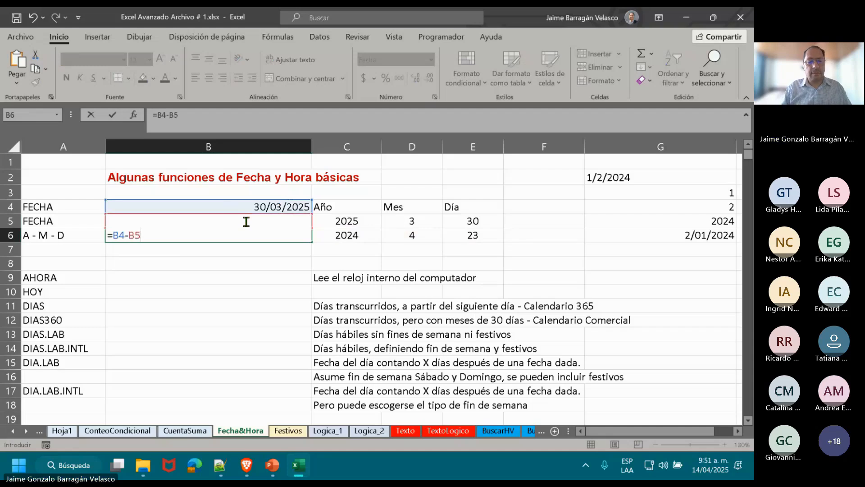
key("Return")
Format the date difference in B6 as Número with no decimal places.
key("Up")
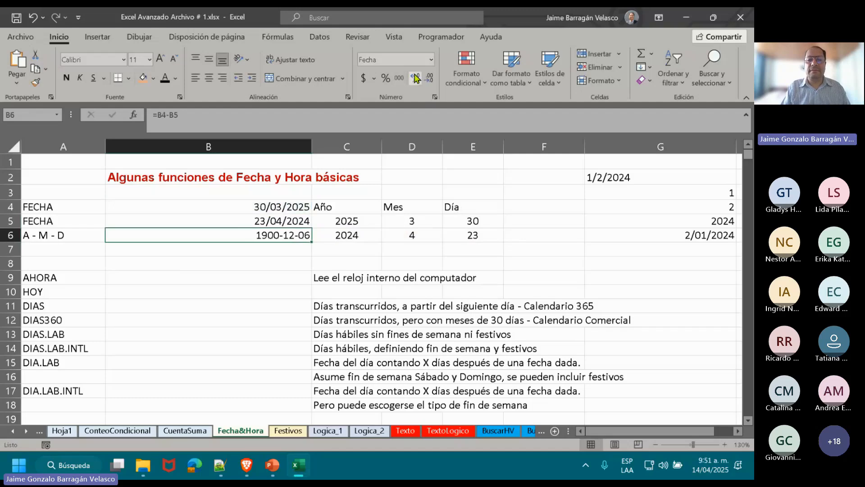
left_click(431, 59)
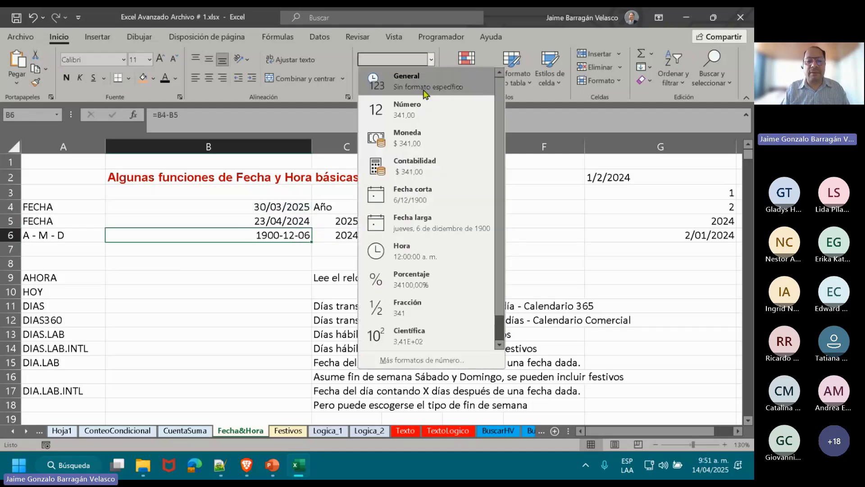
left_click(416, 108)
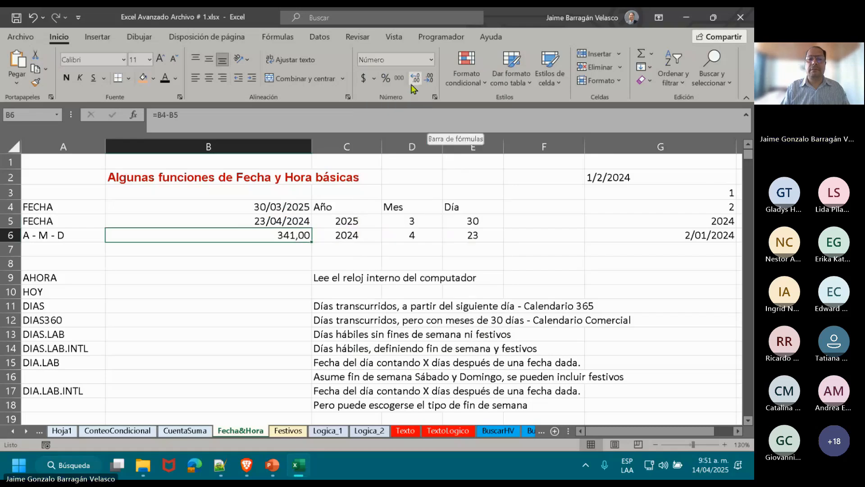
left_click(429, 78)
left_click(429, 78)
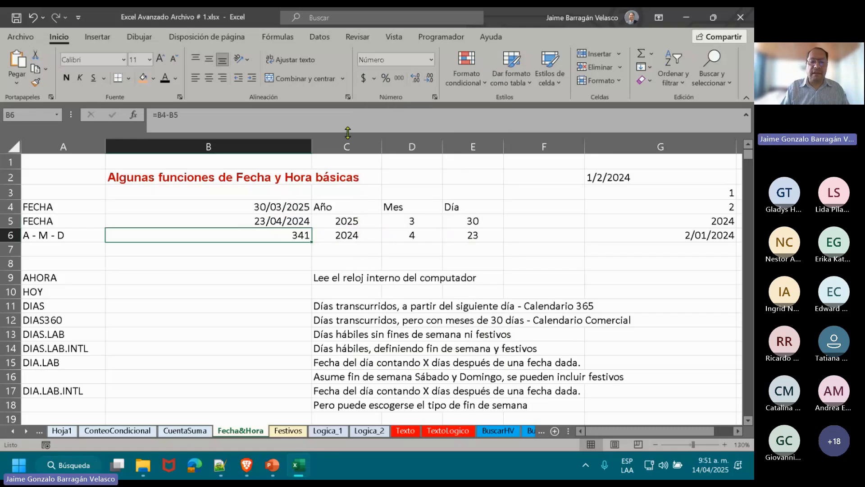
Enter =AHORA() in B9, beside the AHORA label, to return the current date and time.
left_click(250, 253)
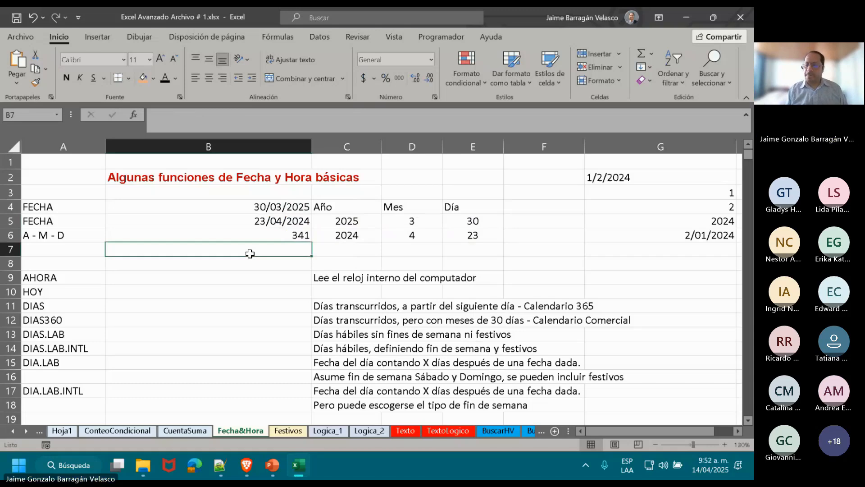
key("Down")
key("Down")
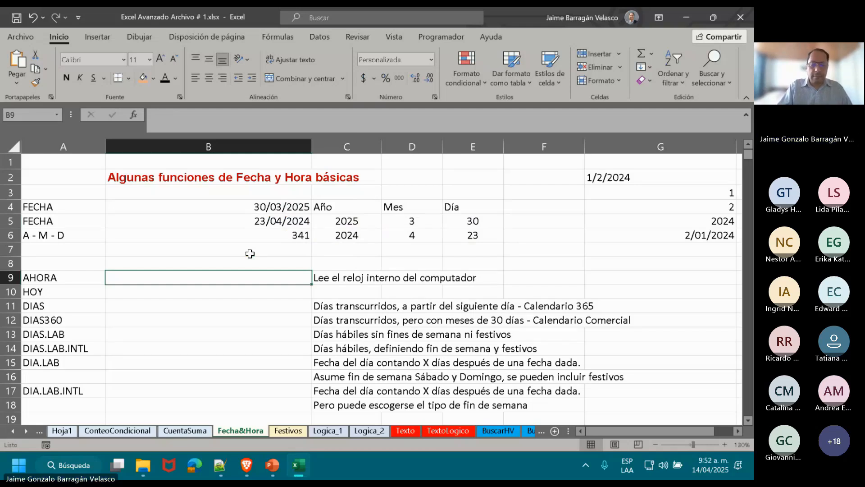
type("=A")
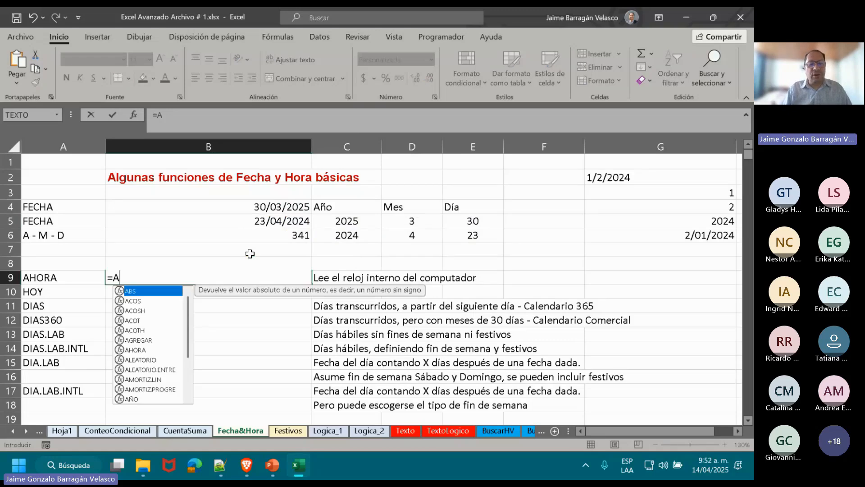
type("HO")
key("Tab")
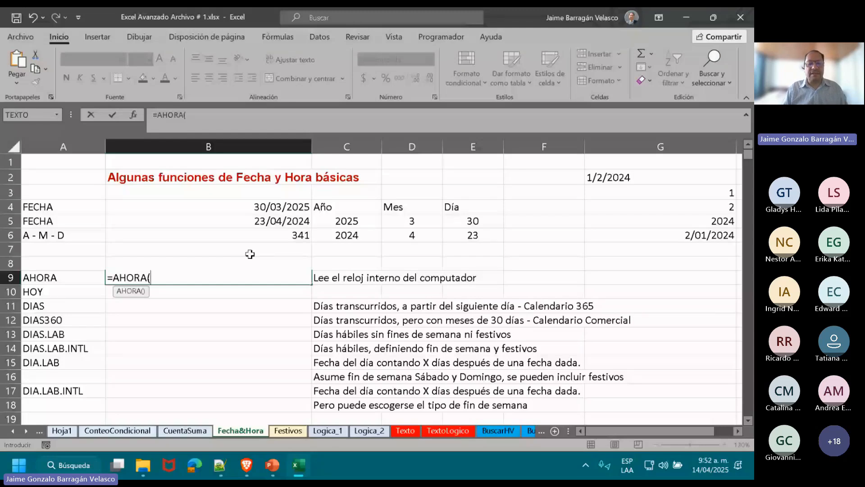
type(")")
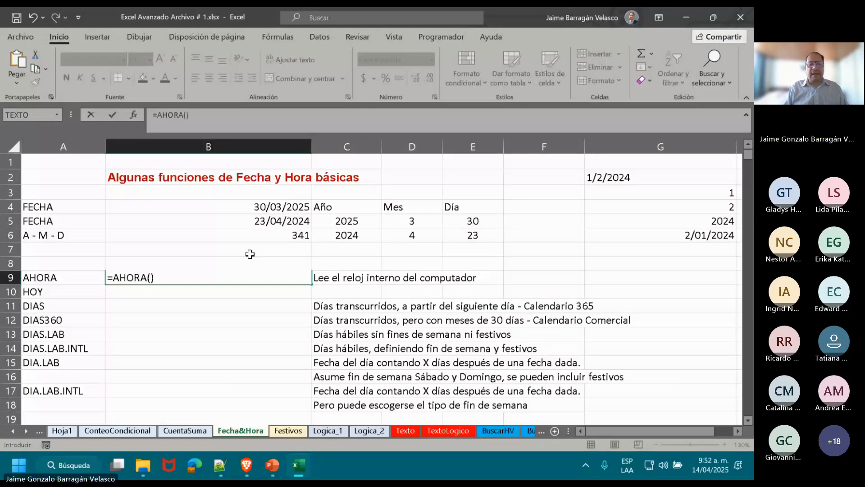
key("Return")
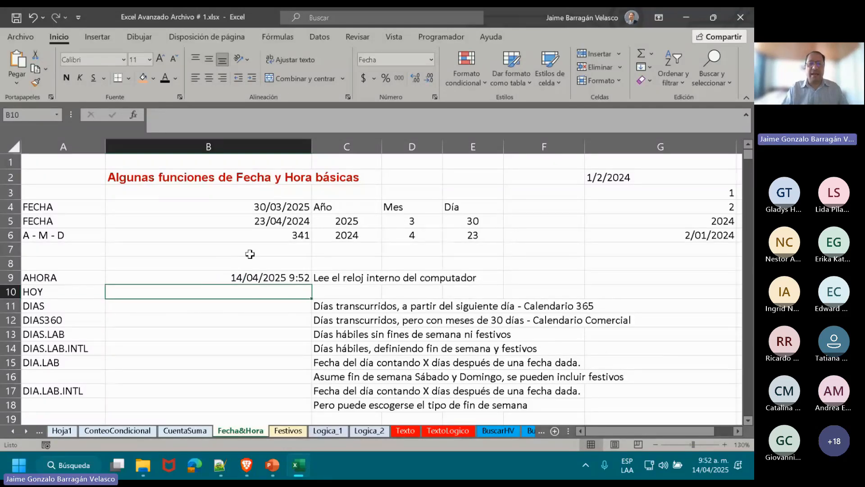
Enter =HOY() in B10, beside the HOY label, to return the current date.
key("Up")
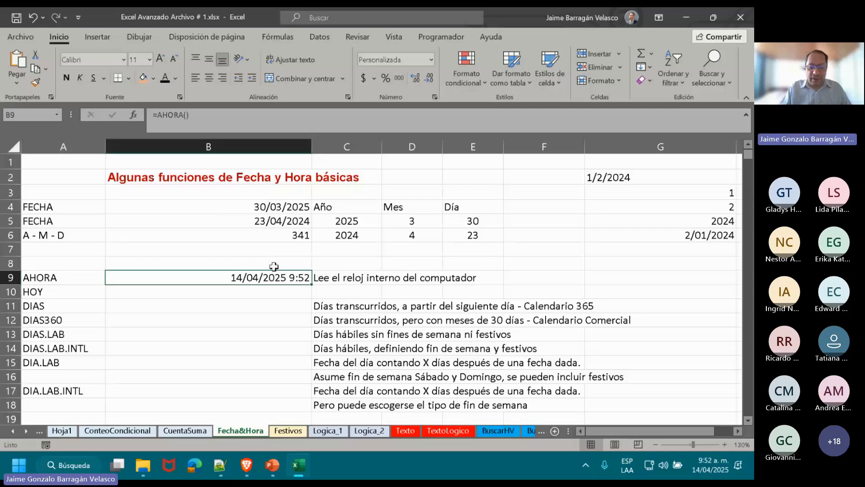
left_click(270, 287)
type("=")
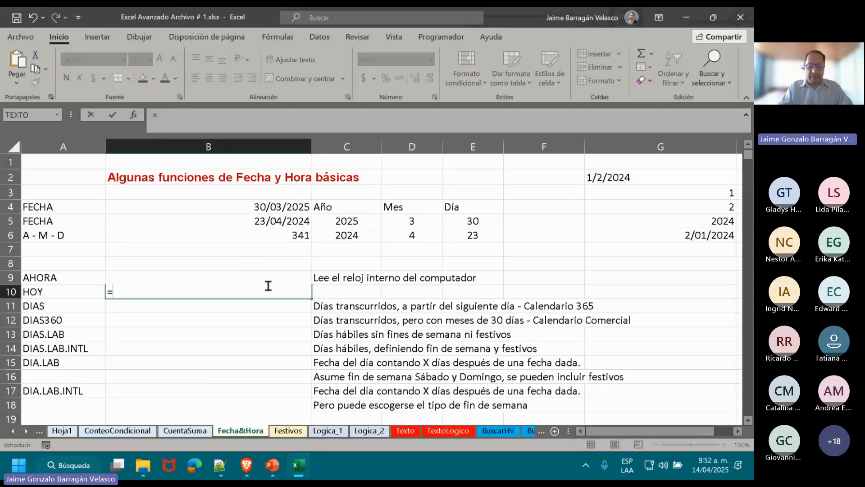
type("HOY()")
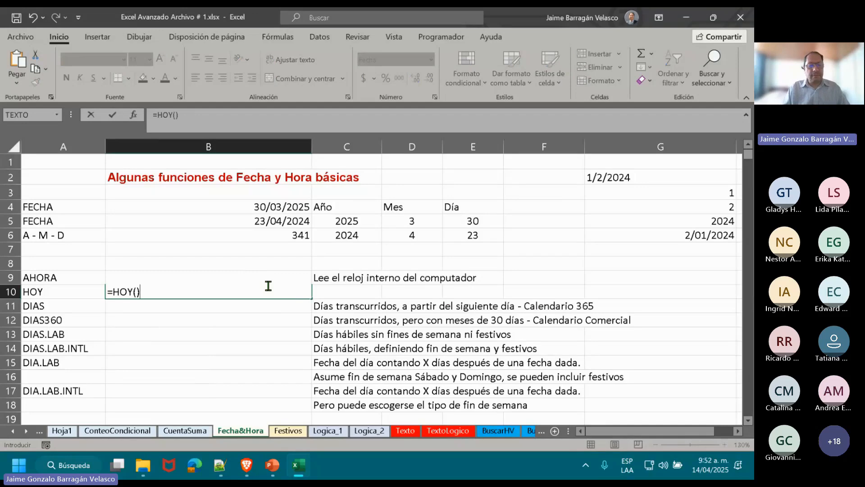
key("Return")
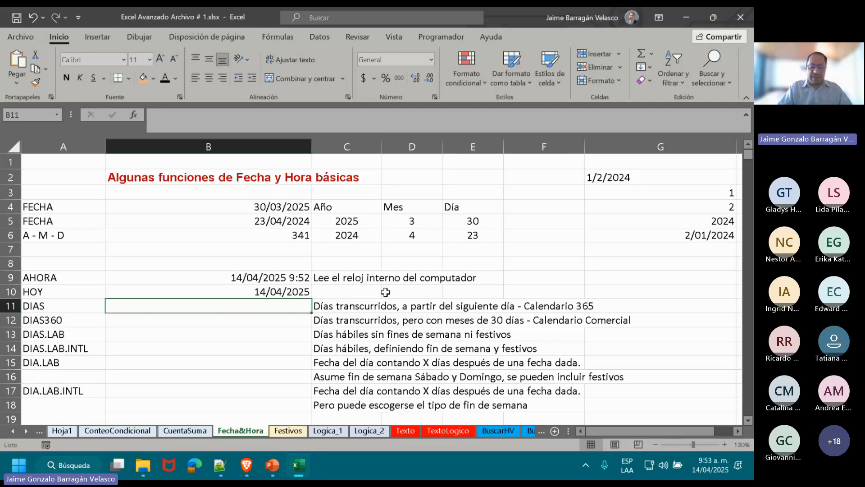
Enter =DIAS(B5;B4) in B11, beside the DIAS label, to count the days between the two dates.
type("=DI")
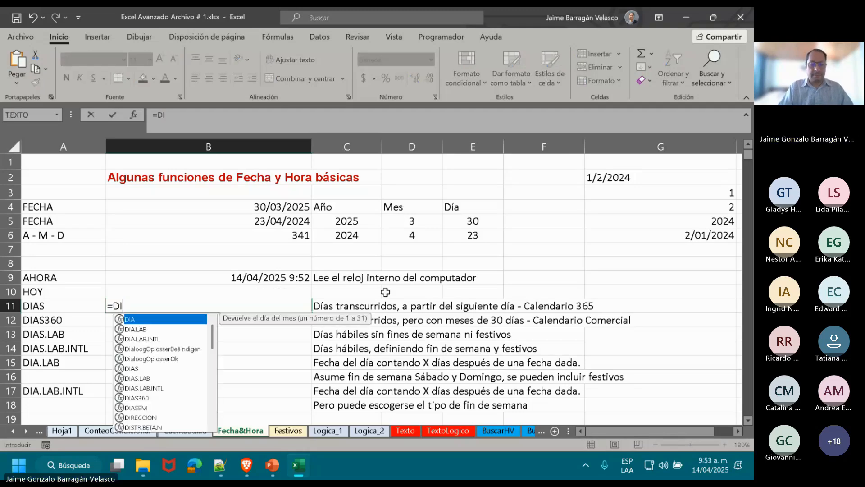
type("AS(")
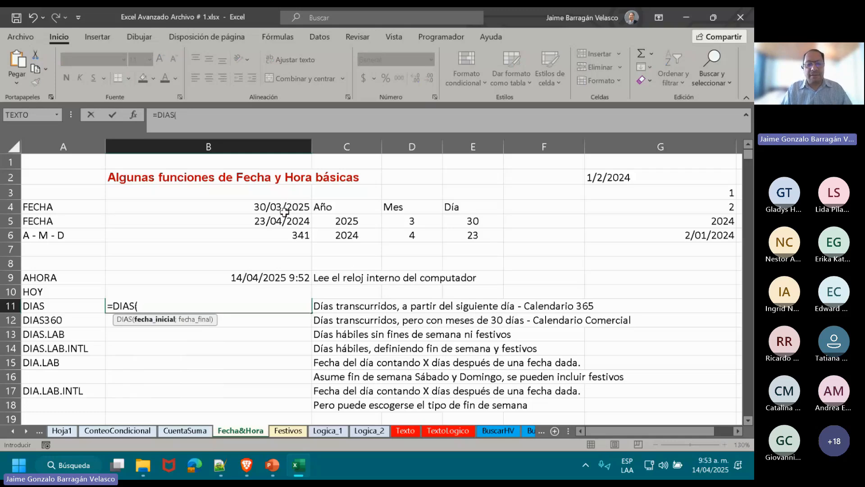
left_click(274, 221)
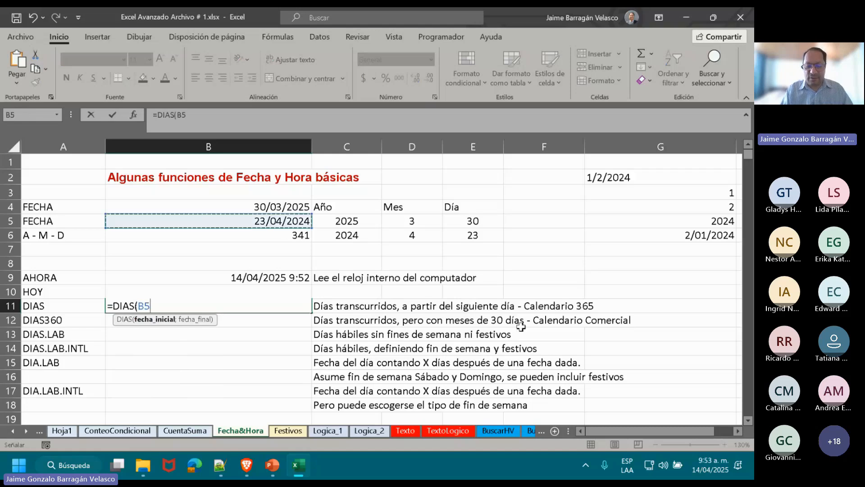
type(";")
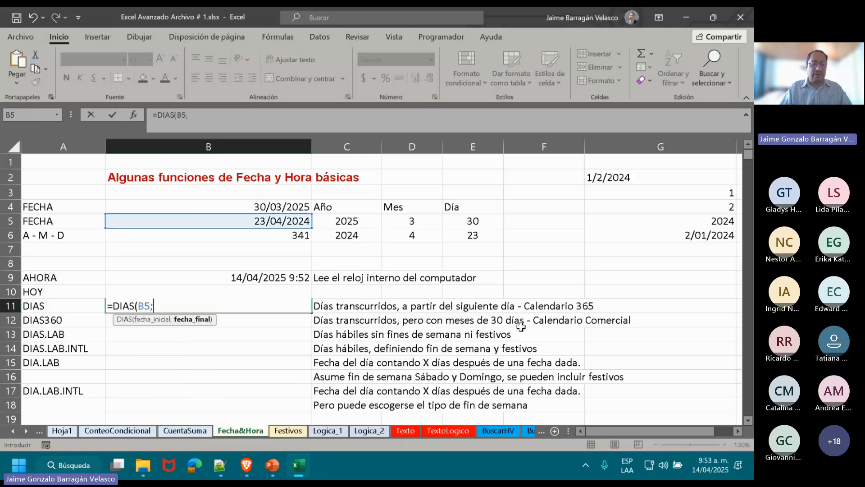
left_click(263, 206)
type(")")
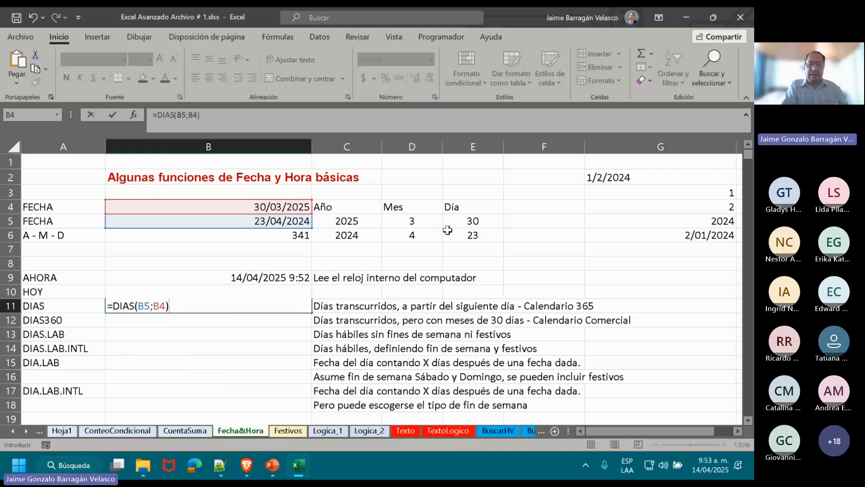
key("ctrl+Return")
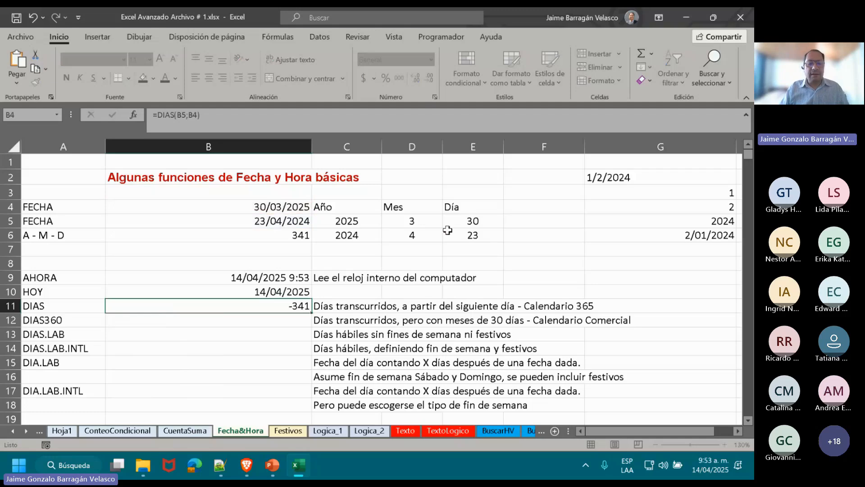
key("Down")
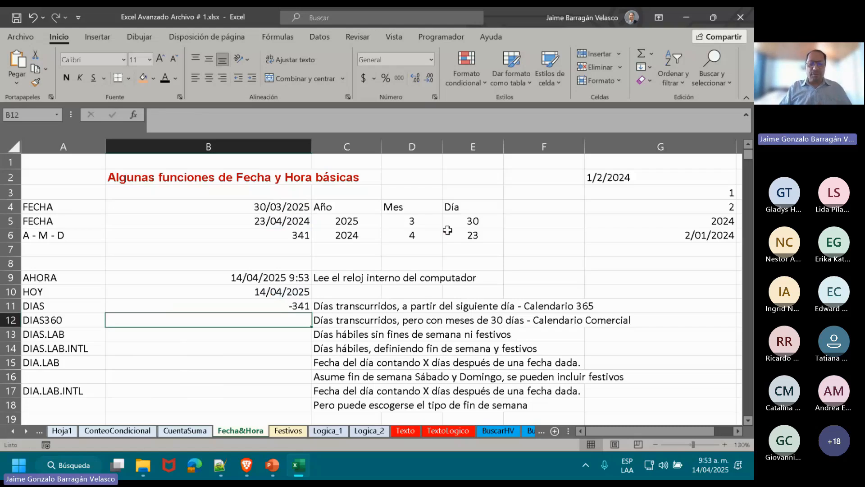
Swap the date arguments in B11 so the formula reads =DIAS(B4;B5), and compare it with the subtraction in B6.
key("Up")
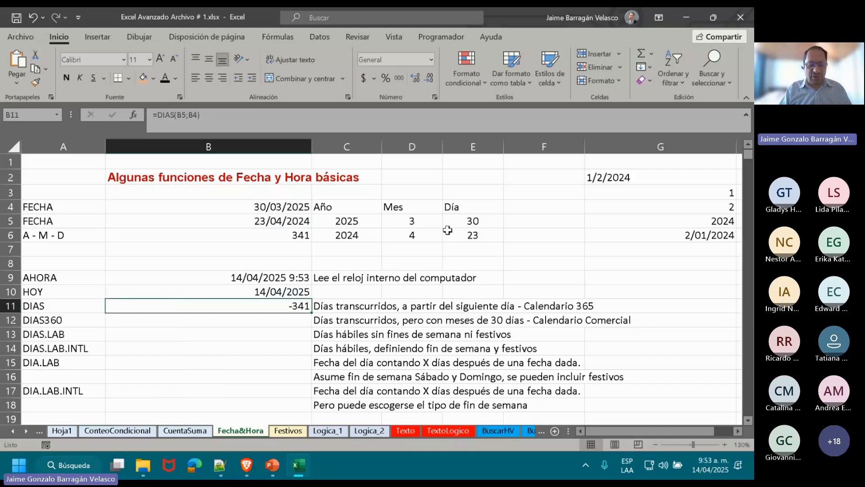
double_click(196, 303)
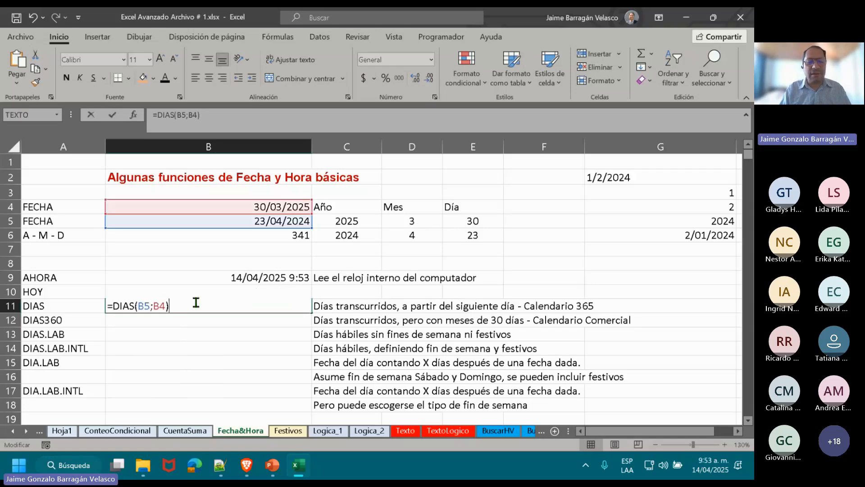
key("BackSpace")
key("BackSpace")
key("BackSpace")
key("BackSpace")
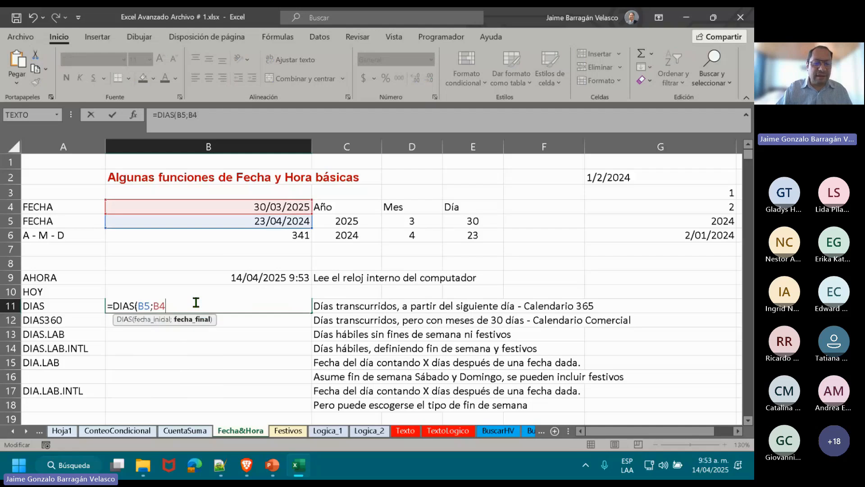
key("BackSpace")
type("4")
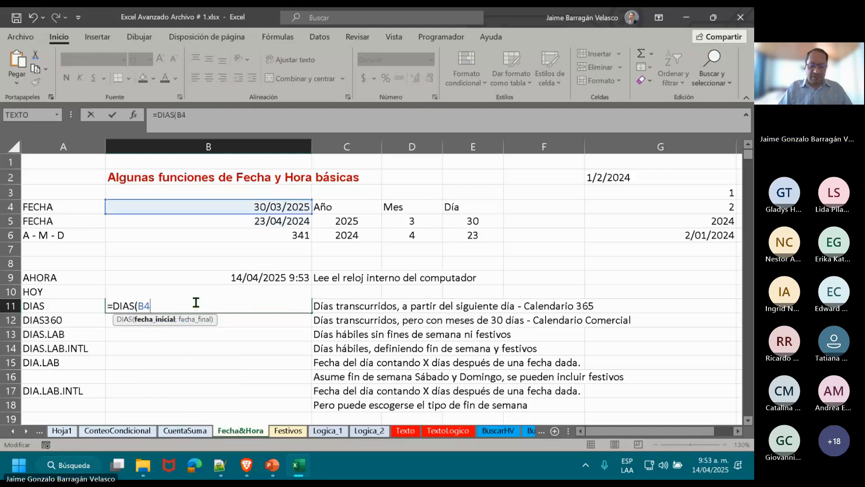
type(";")
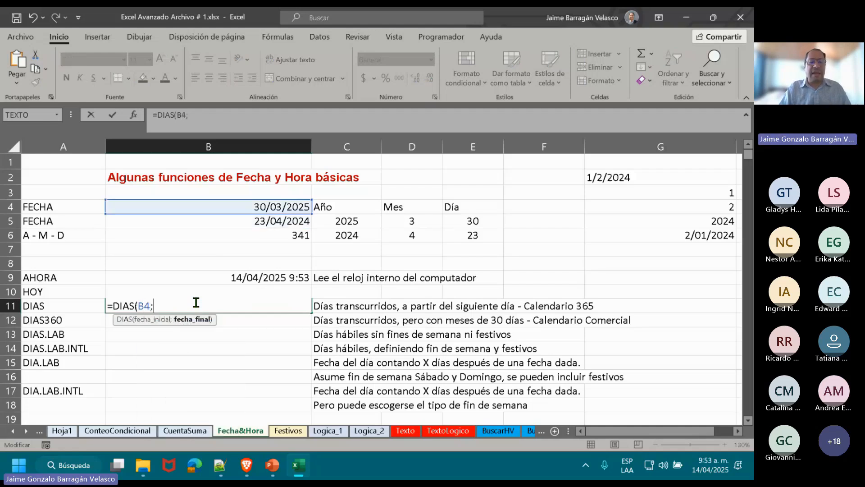
left_click(251, 218)
type(")")
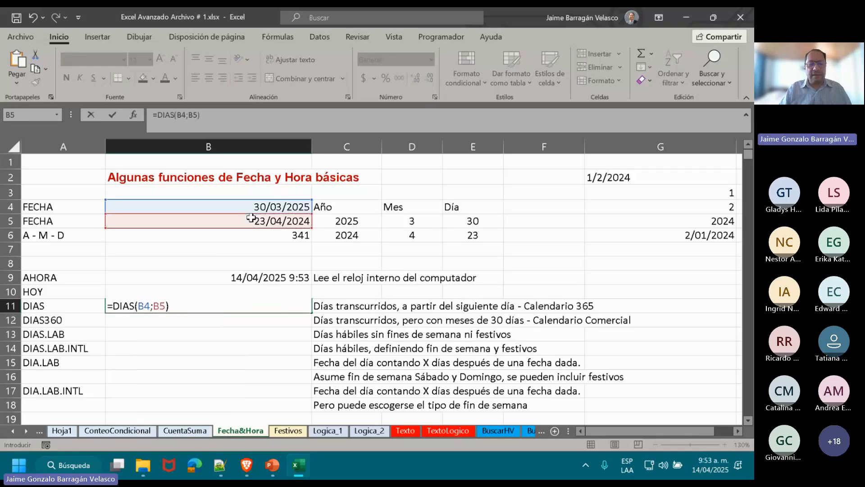
key("Return")
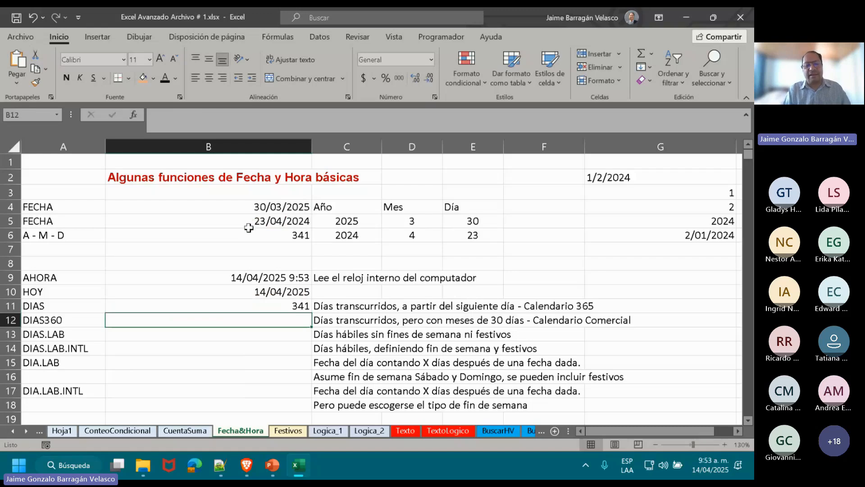
left_click(247, 233)
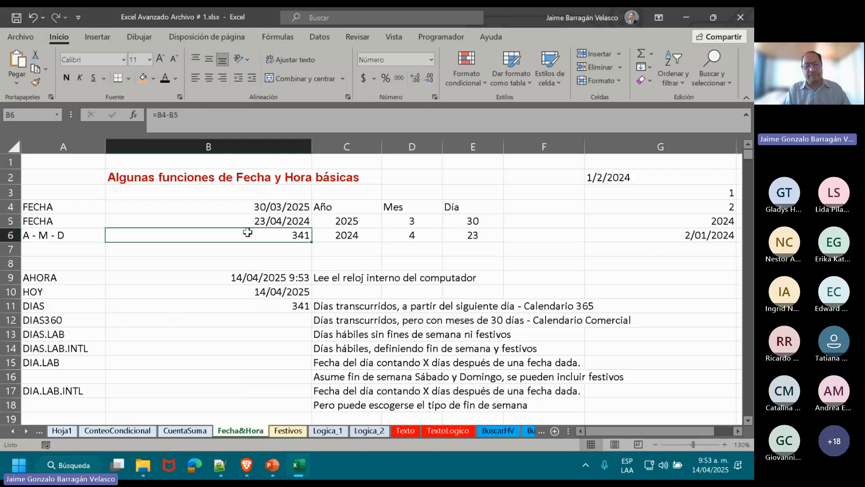
left_click(232, 306)
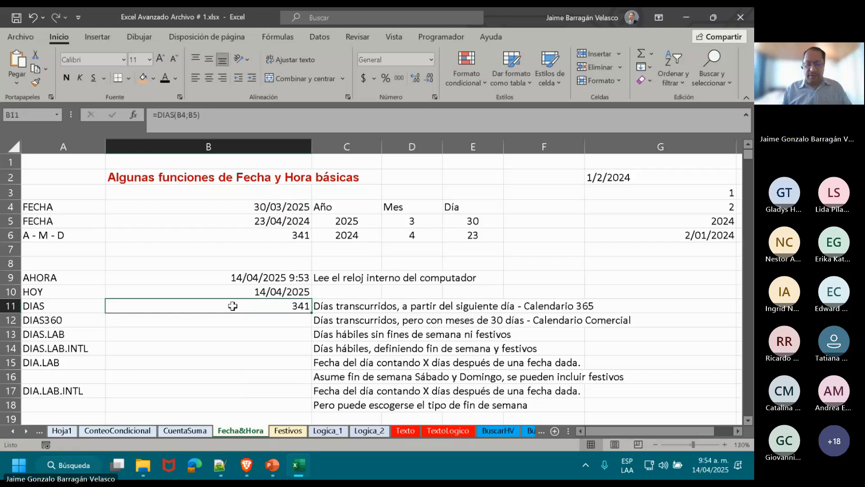
Enter =DIAS360(B5;B4) in B12, beside the DIAS360 label, leaving out the optional method argument.
key("Down")
type("=")
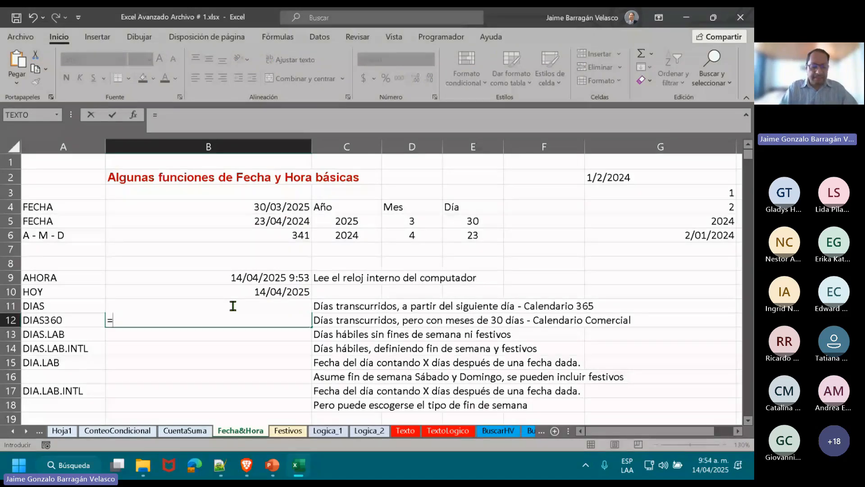
type("DIAS36")
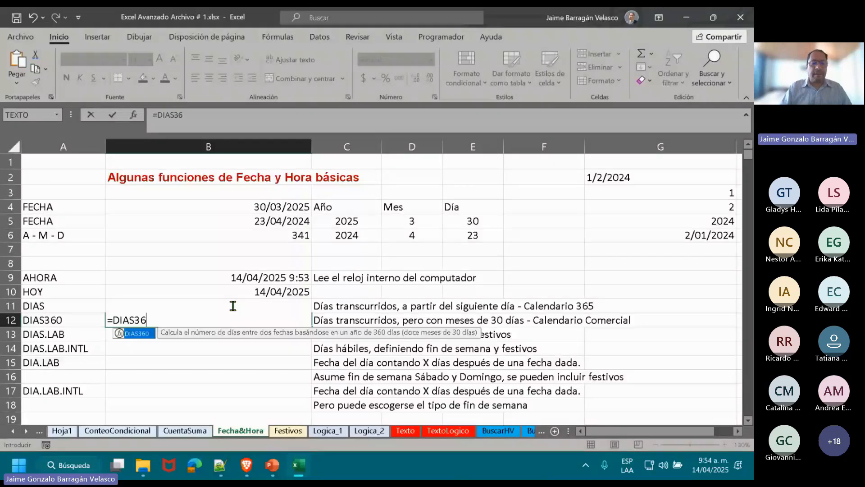
type("0(")
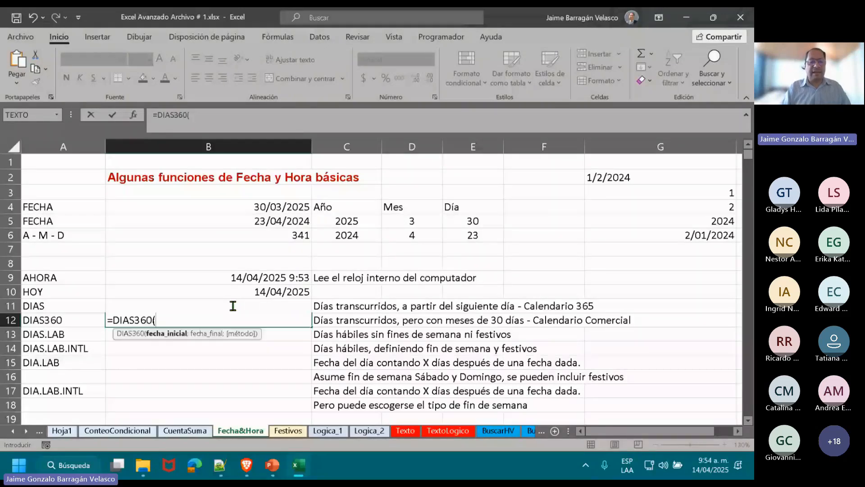
left_click(286, 221)
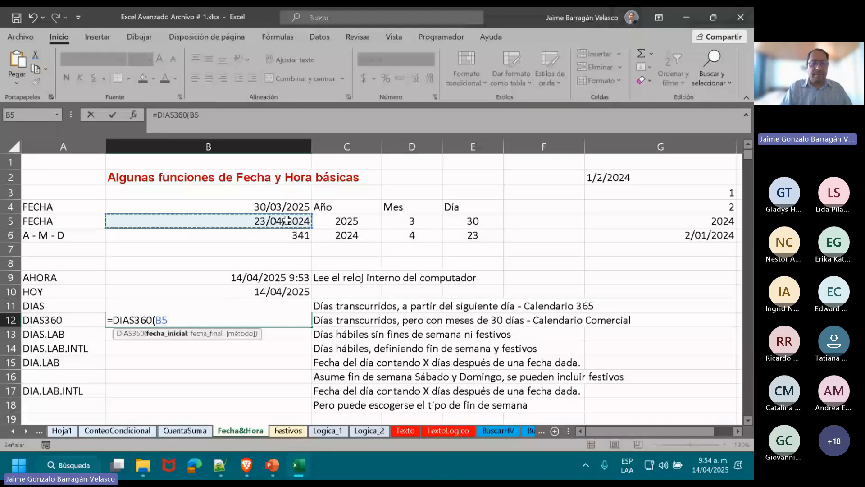
type(";")
left_click(272, 205)
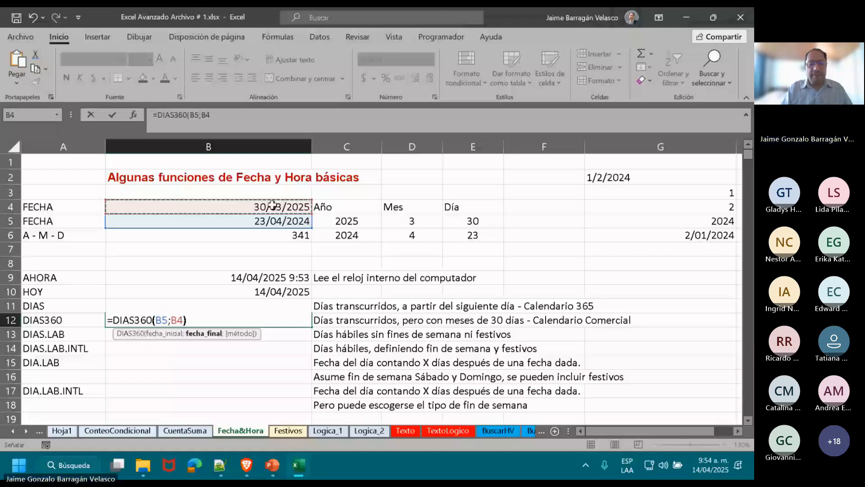
type(")")
key("BackSpace")
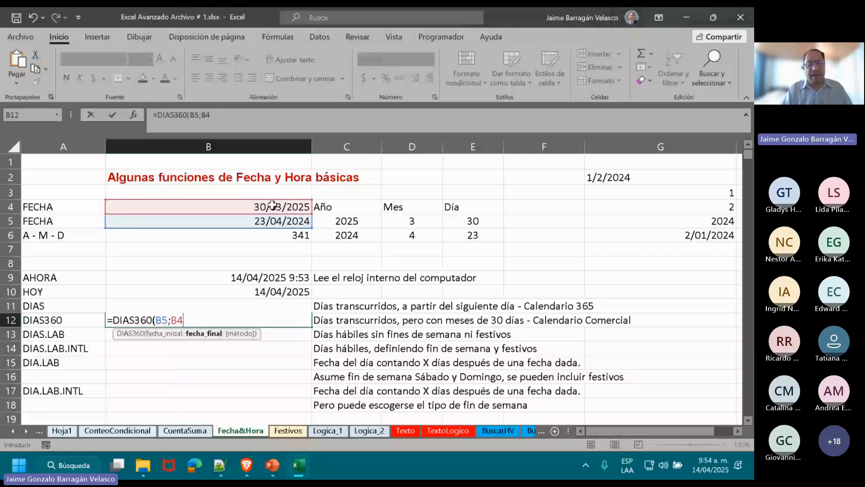
type(";")
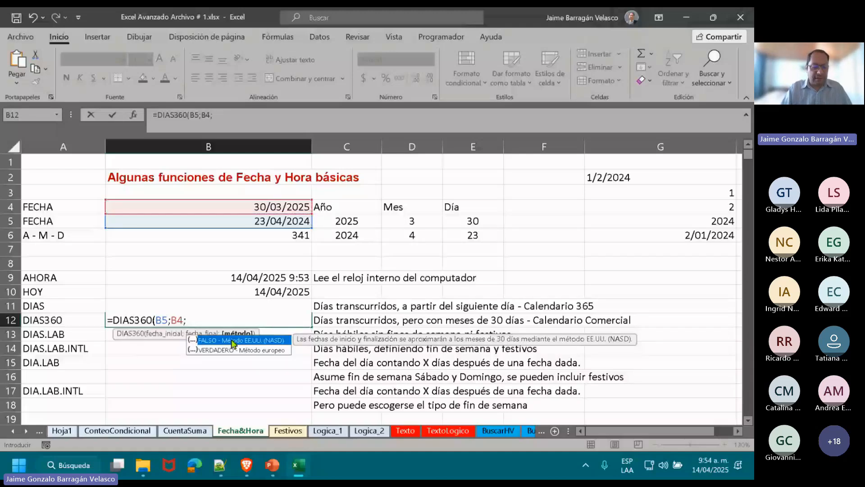
key("BackSpace")
type(")")
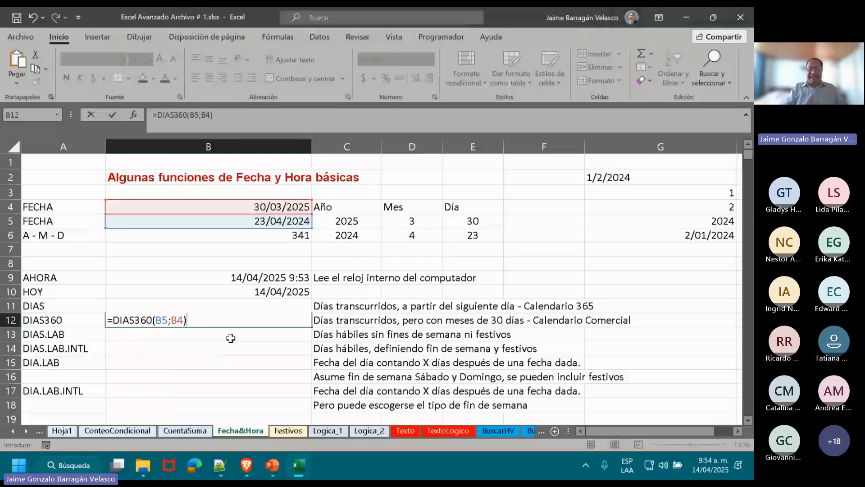
key("Return")
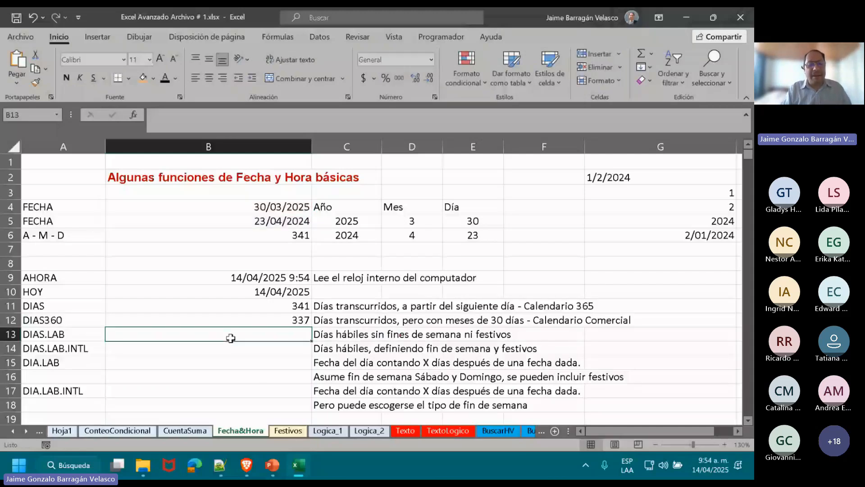
Examine which dates the DIAS360 formula in B12 and the DIAS formula in B11 use as start and end.
left_click(220, 322)
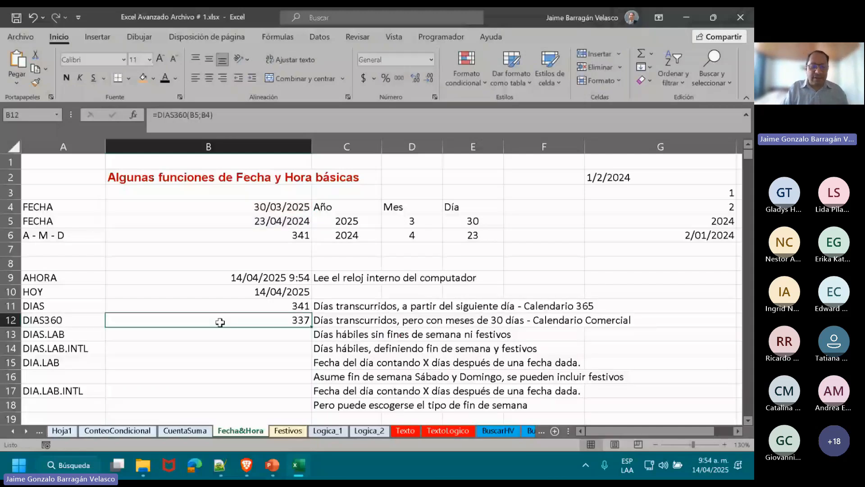
double_click(220, 322)
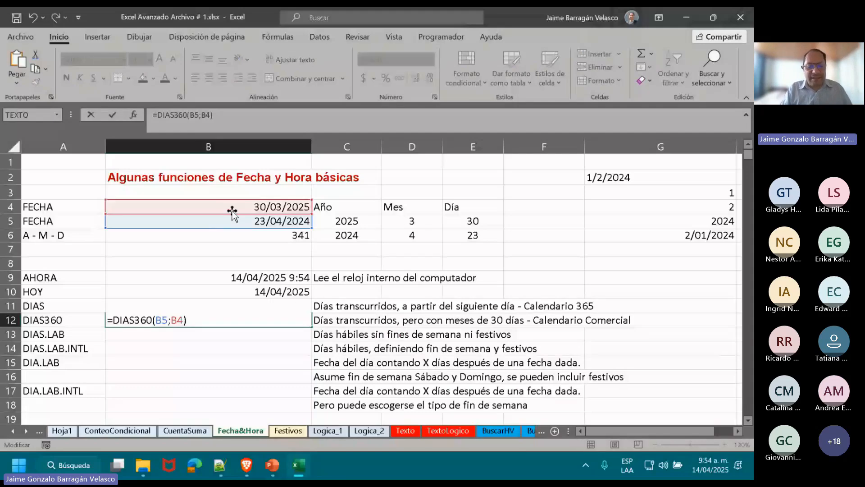
key("Return")
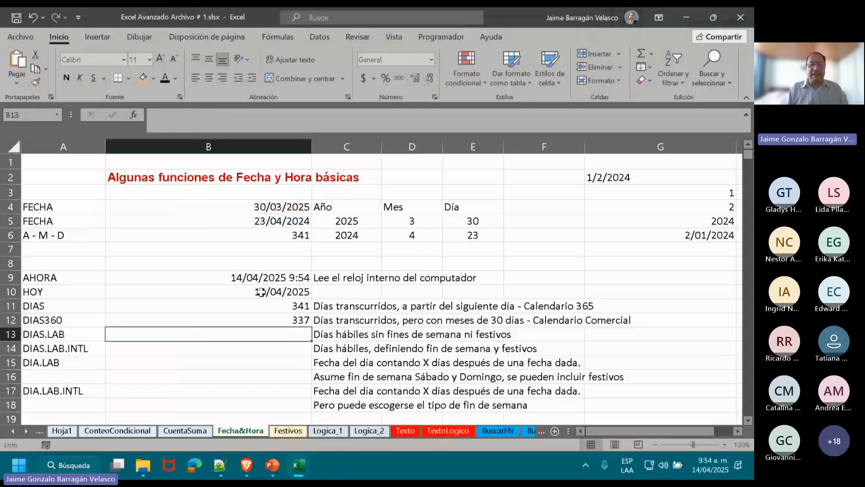
key("Up")
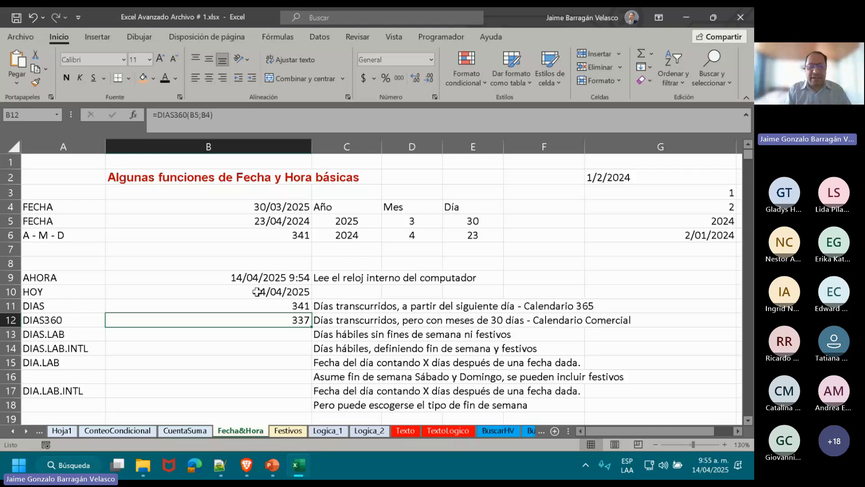
double_click(242, 305)
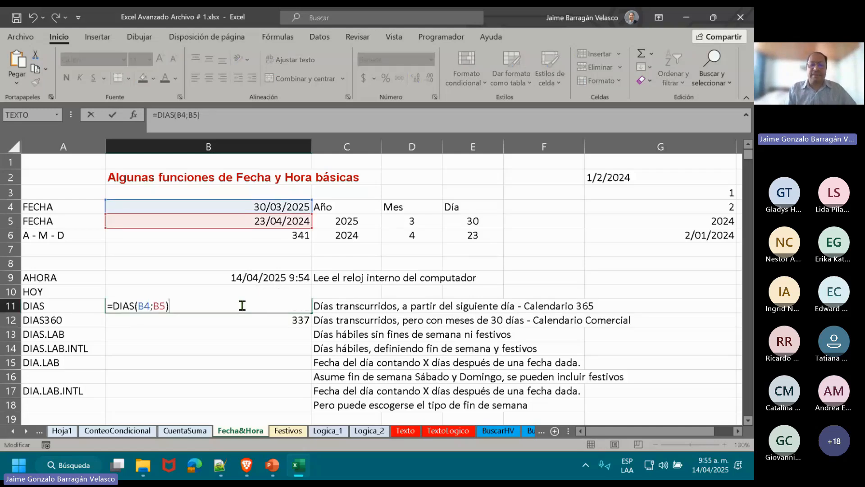
key("Return")
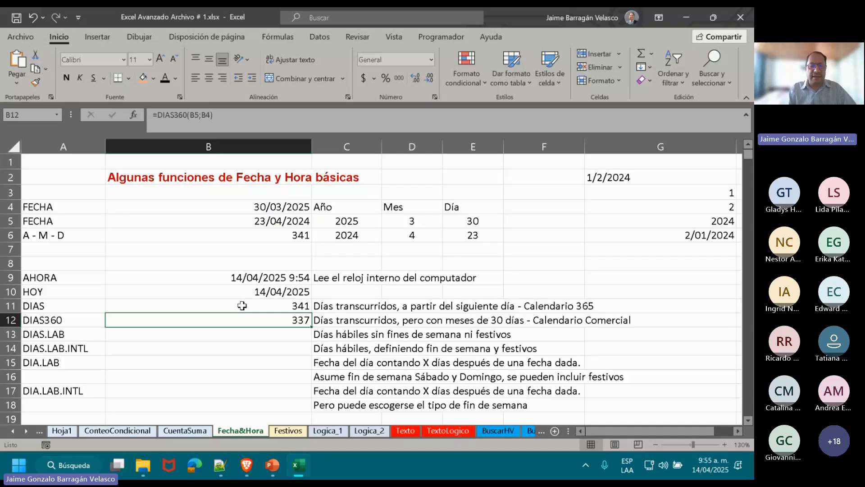
Enter =DIAS.LAB(B5;B4) in B13, beside the DIAS.LAB label, without the holidays argument, and compare it with the DIAS formula in B11.
key("Return")
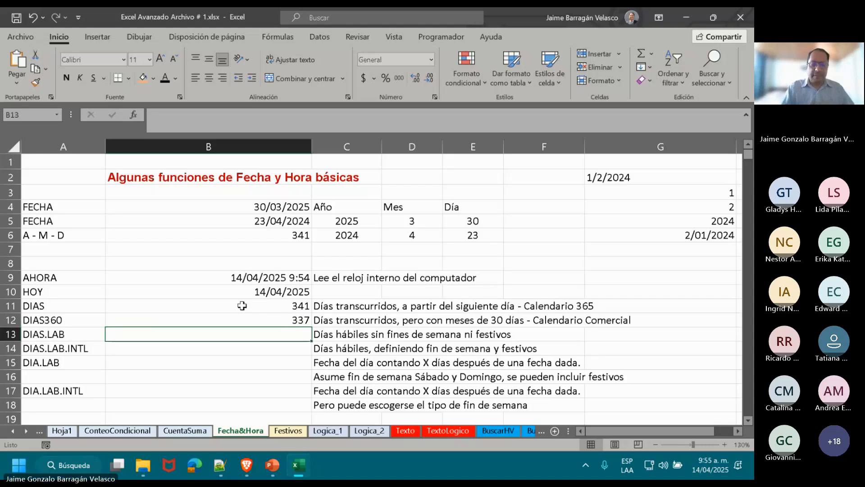
type("=D")
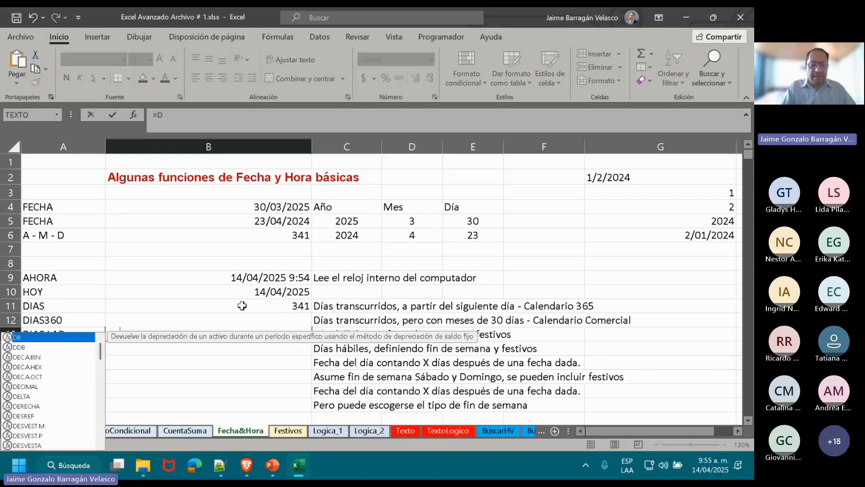
type("IAS")
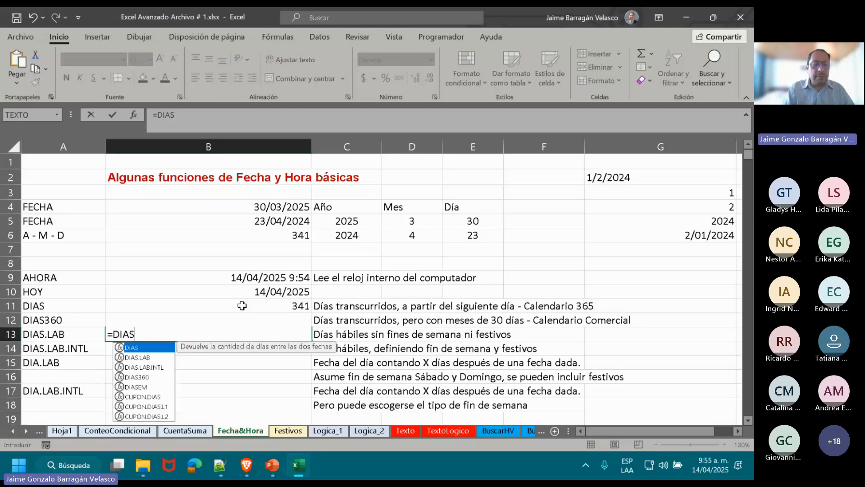
left_click(141, 357)
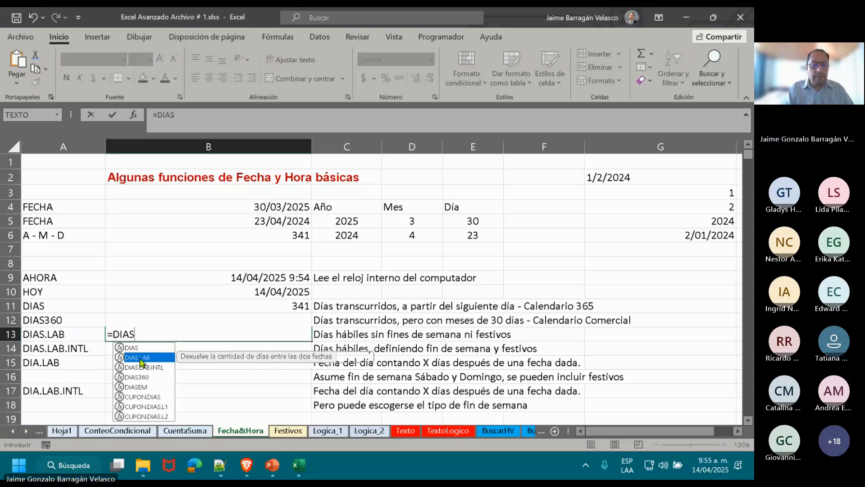
double_click(141, 358)
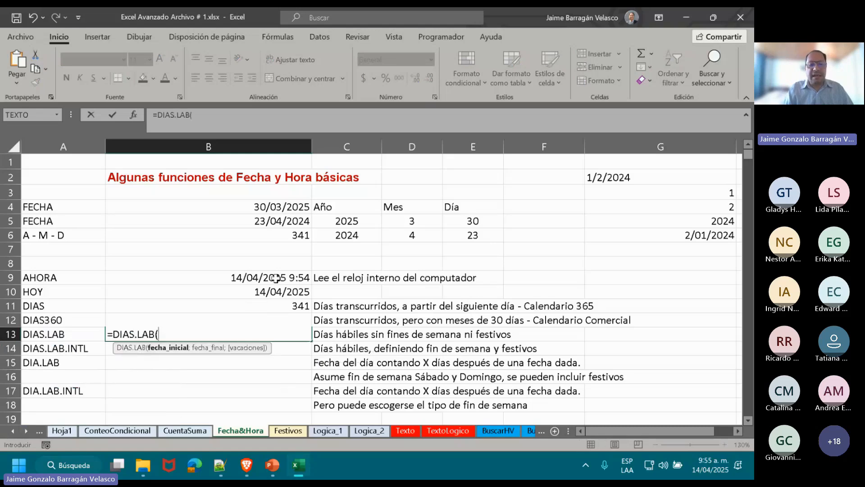
left_click(285, 222)
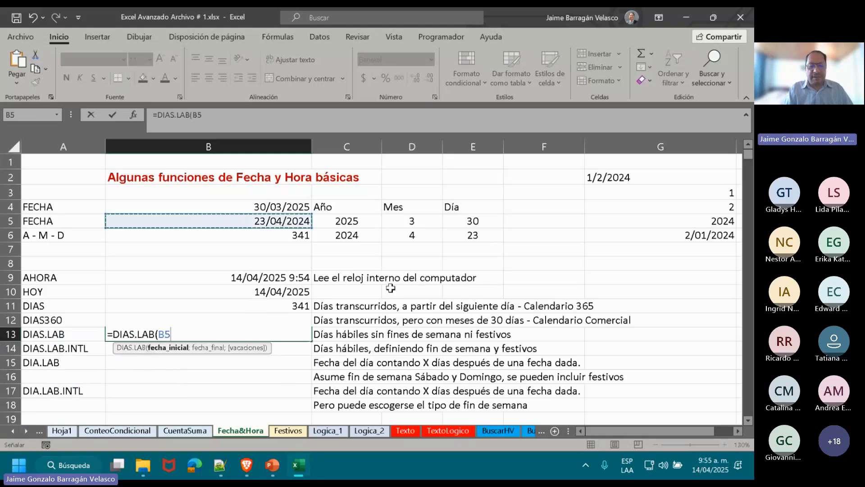
type(";")
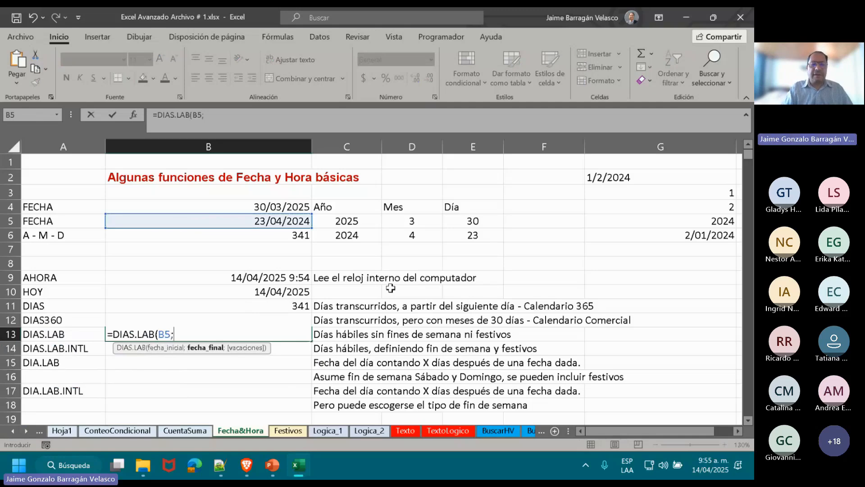
left_click(224, 208)
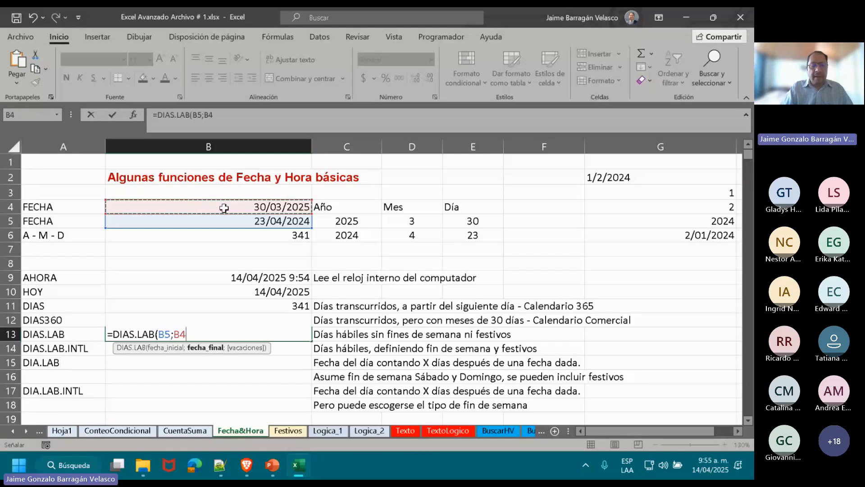
type(";")
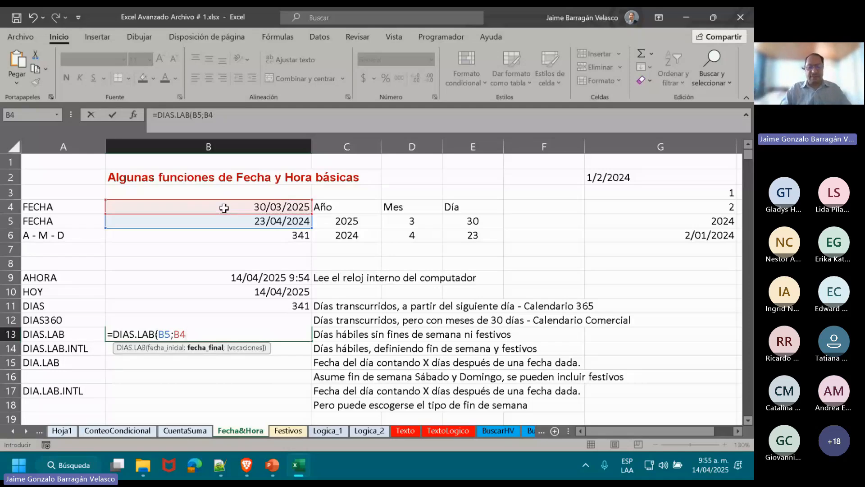
type(")")
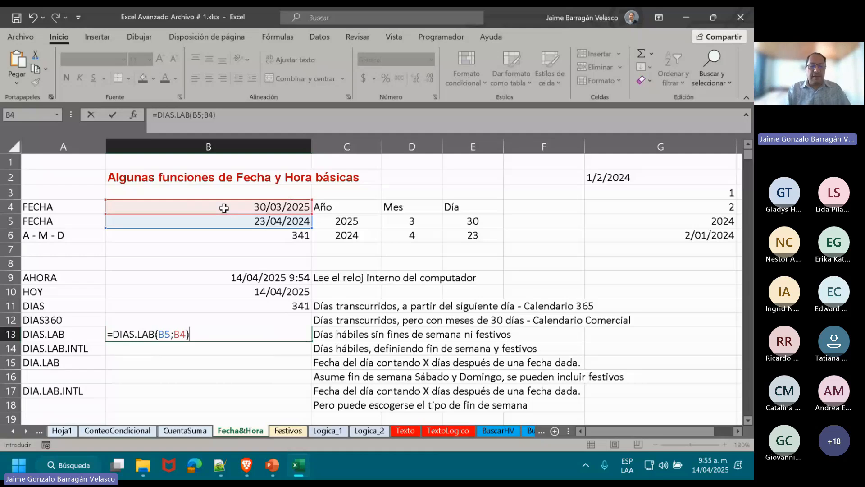
key("Return")
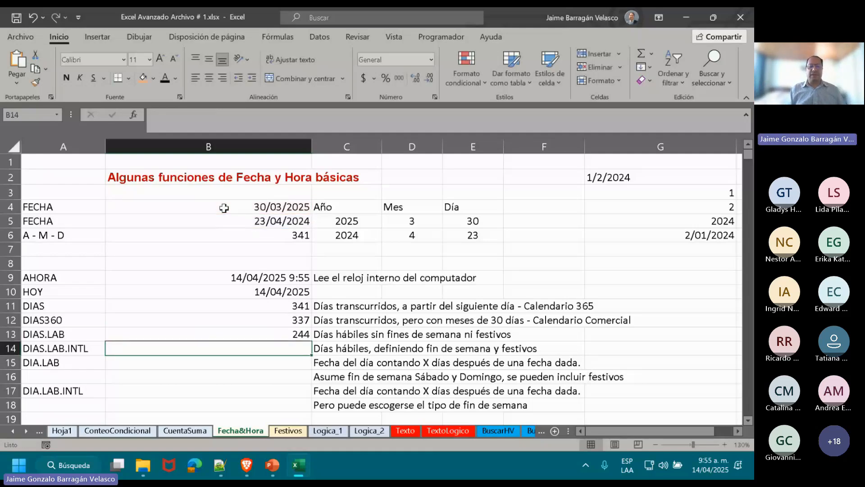
key("Up")
key("Up")
key("Up")
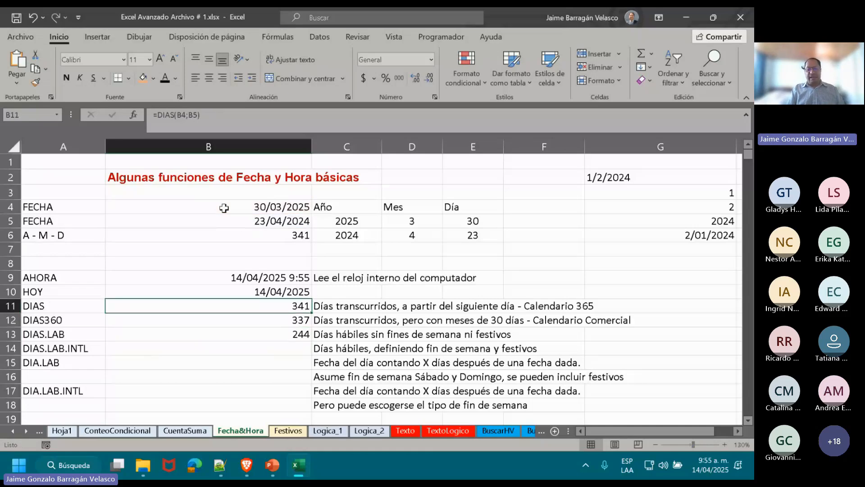
key("Down")
key("Down")
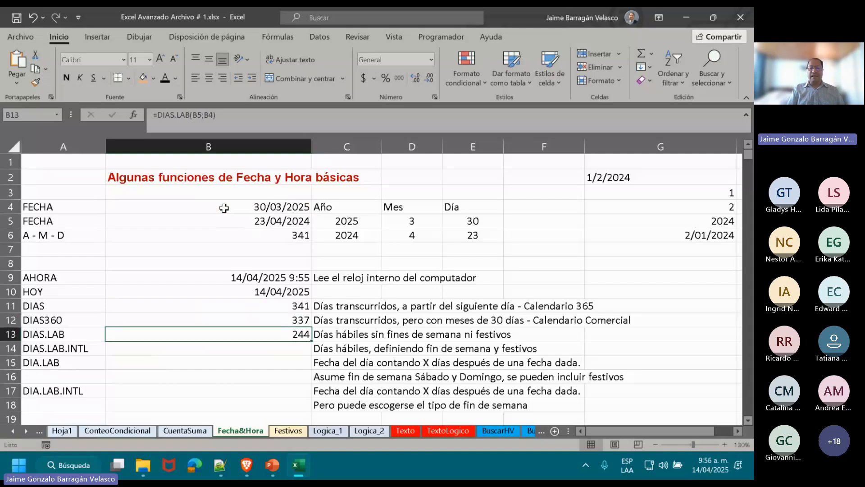
Append (SABADO Y DOMINGO) to the DIAS.LAB description in C13.
key("Right")
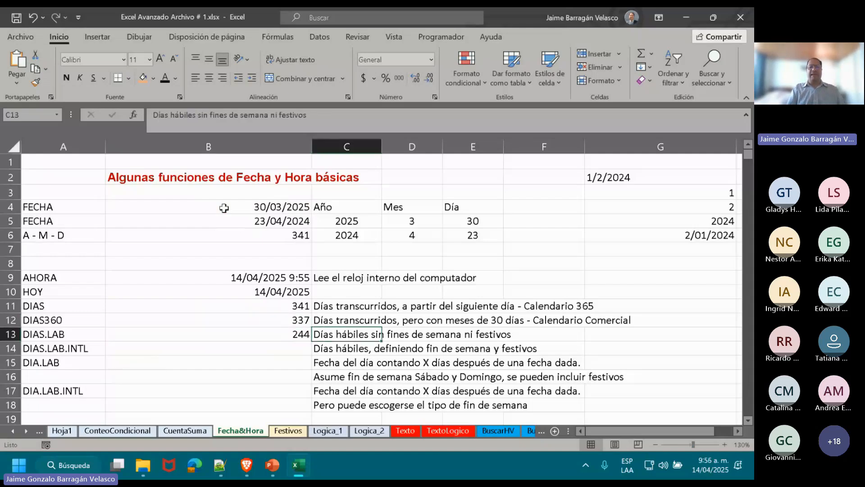
left_click(377, 116)
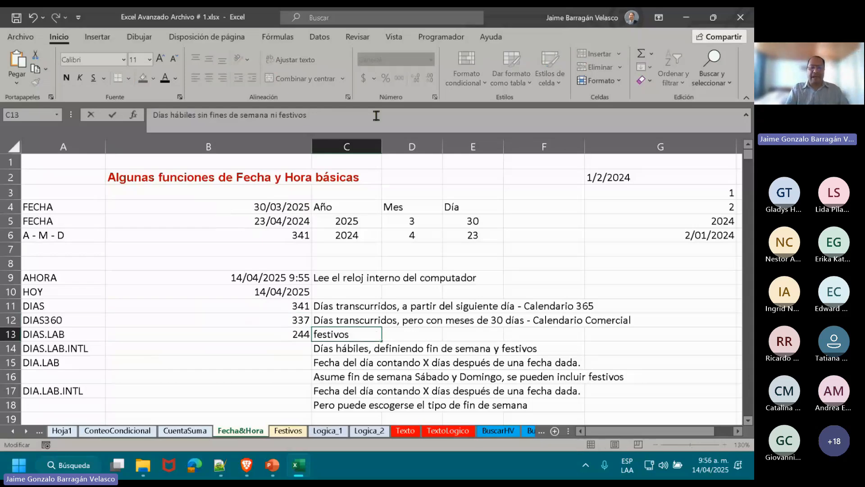
type("(sabdo")
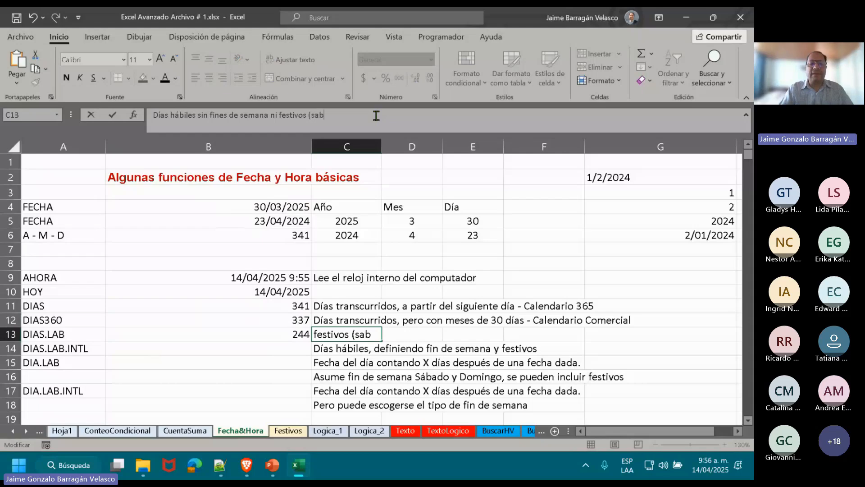
key("BackSpace")
key("BackSpace")
key("BackSpace")
key("BackSpace")
key("BackSpace")
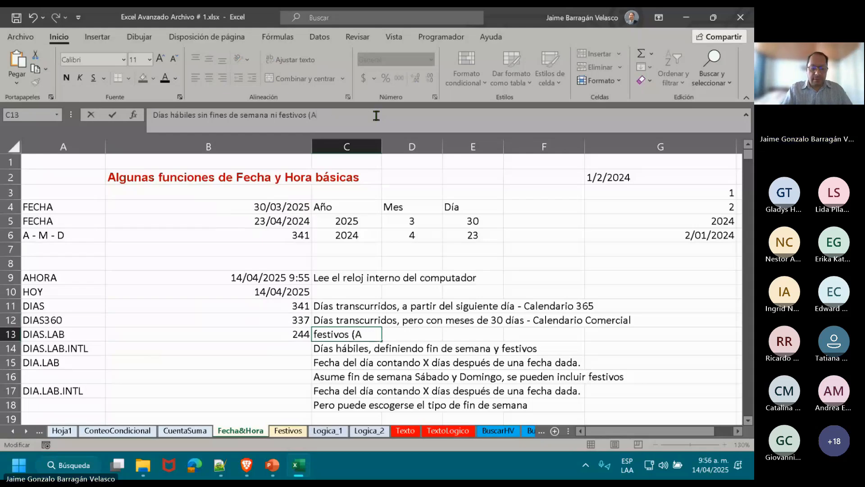
type("SABA")
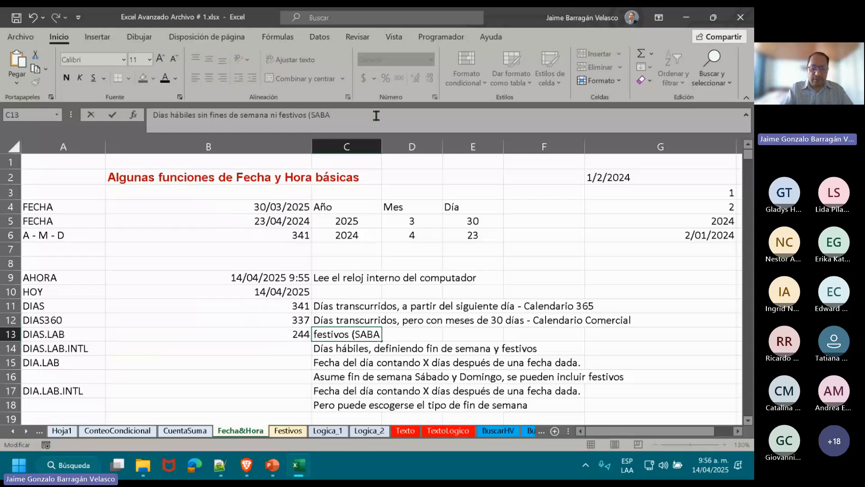
type("DO Y DOM")
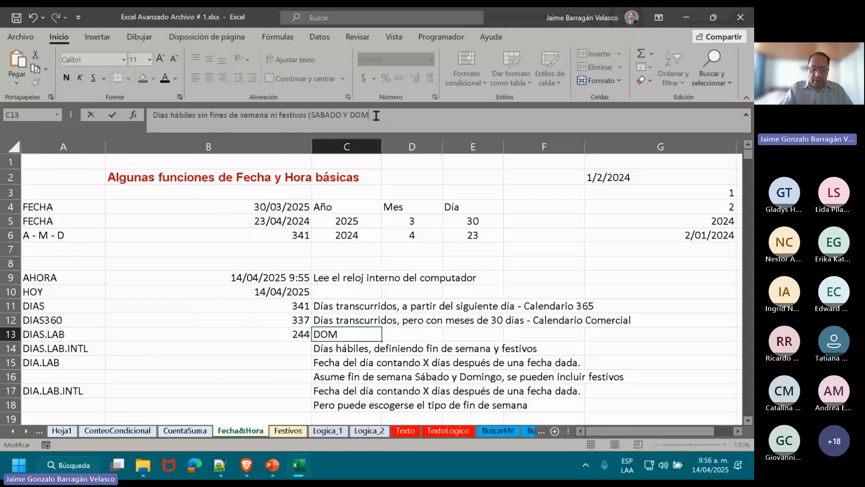
type("INGO")
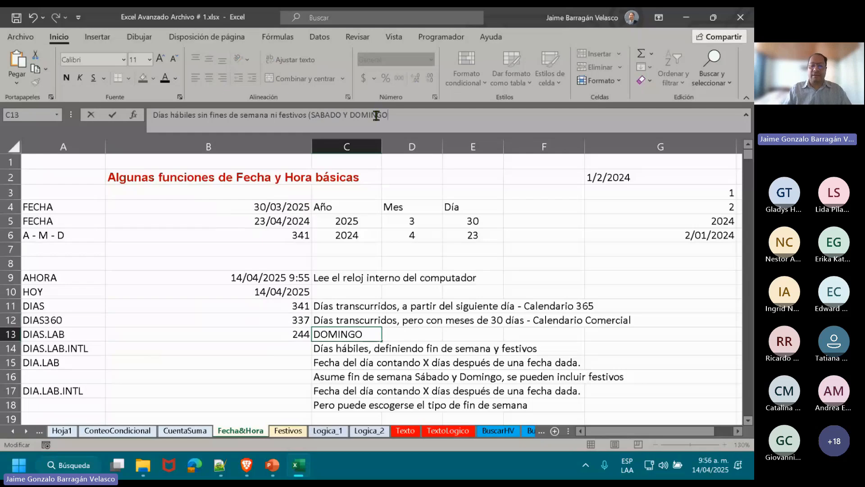
type(")")
key("Return")
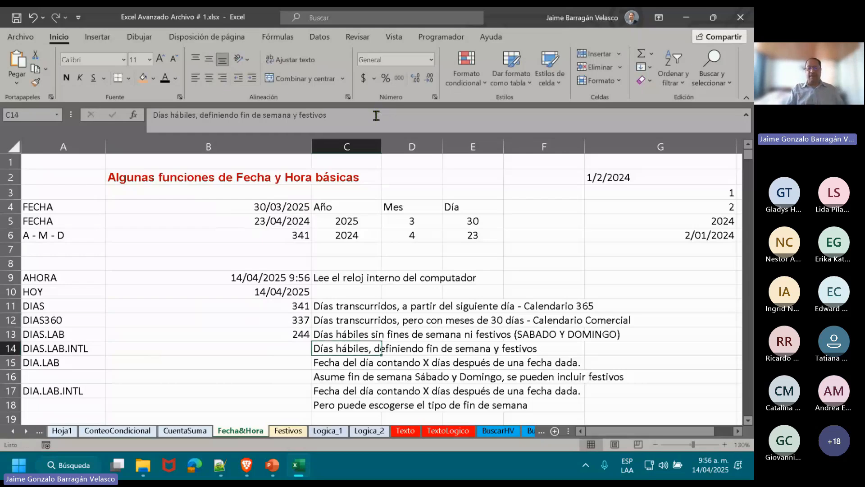
Insert a blank row above the DIA.LAB row, directly below DIAS.LAB.INTL.
key("Up")
key("Left")
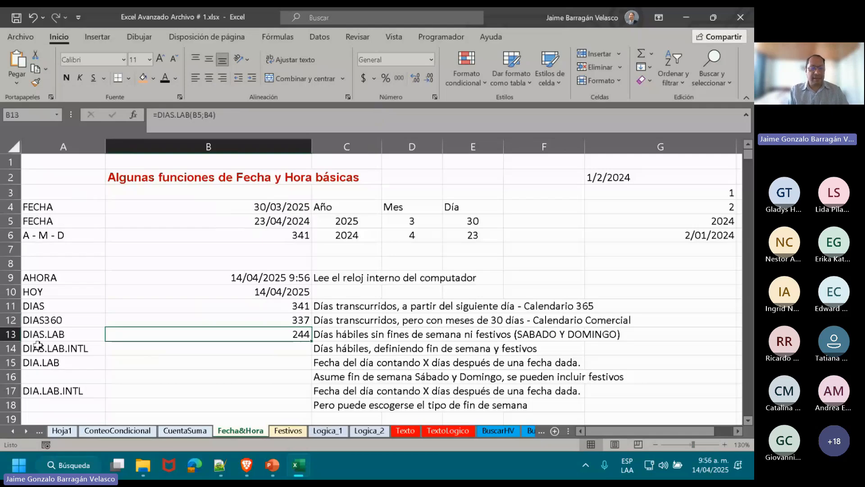
right_click(10, 363)
left_click(51, 251)
Begin a DIAS.LAB.INTL formula in B14 with B5 as the start date and B4 as the end date.
left_click(264, 348)
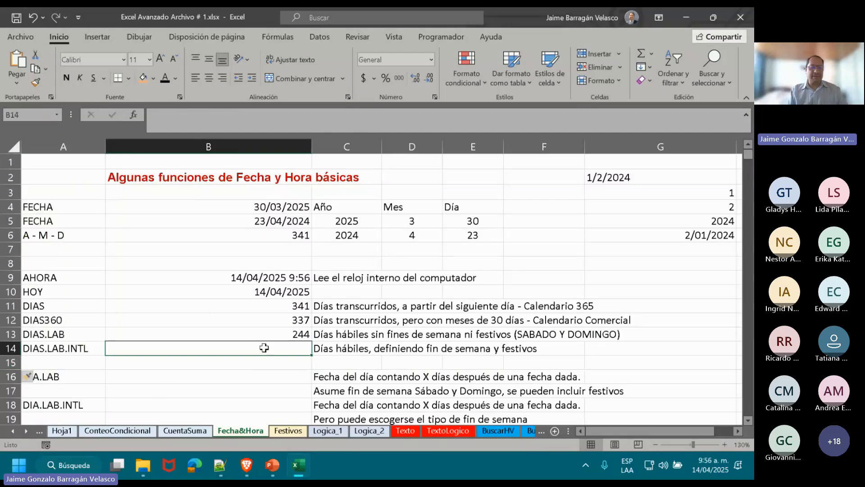
double_click(264, 347)
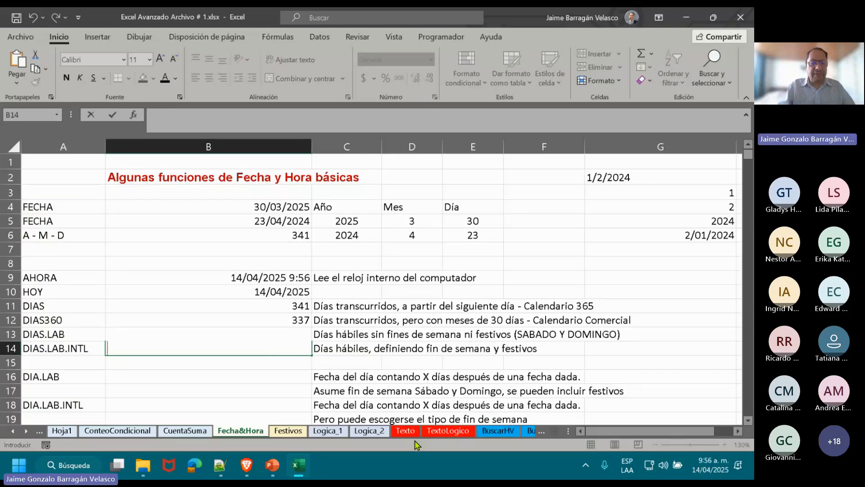
type("=DIAS.L")
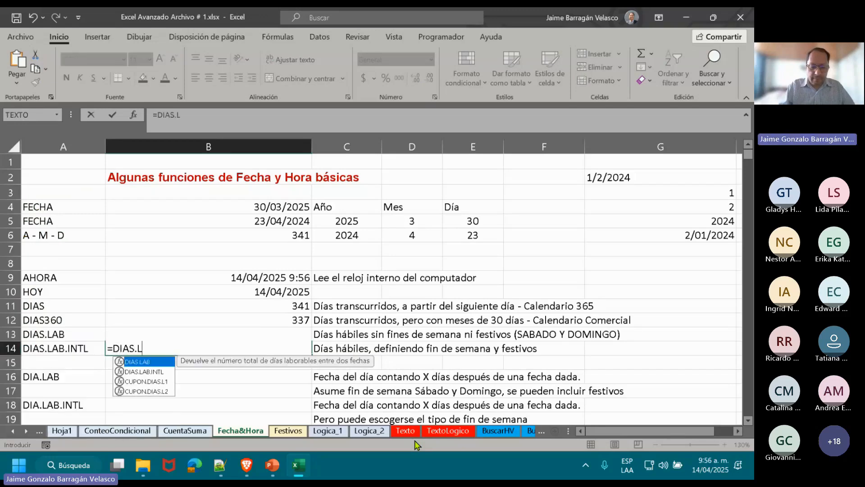
type("AB.")
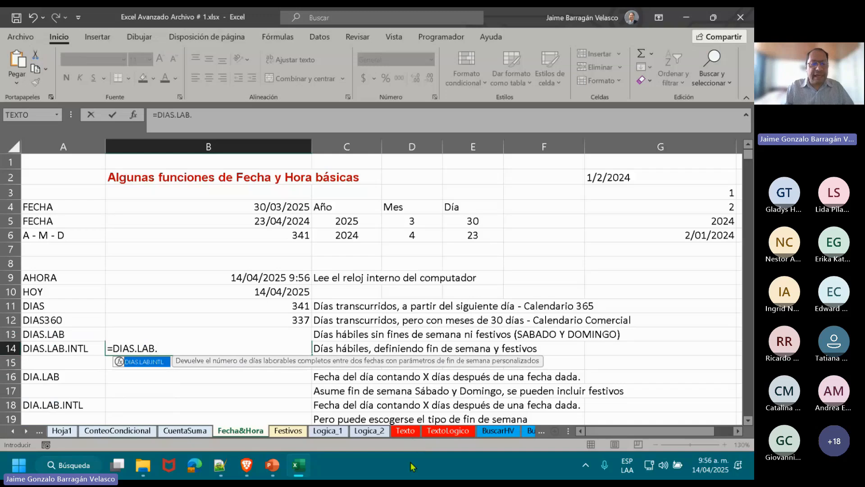
double_click(145, 363)
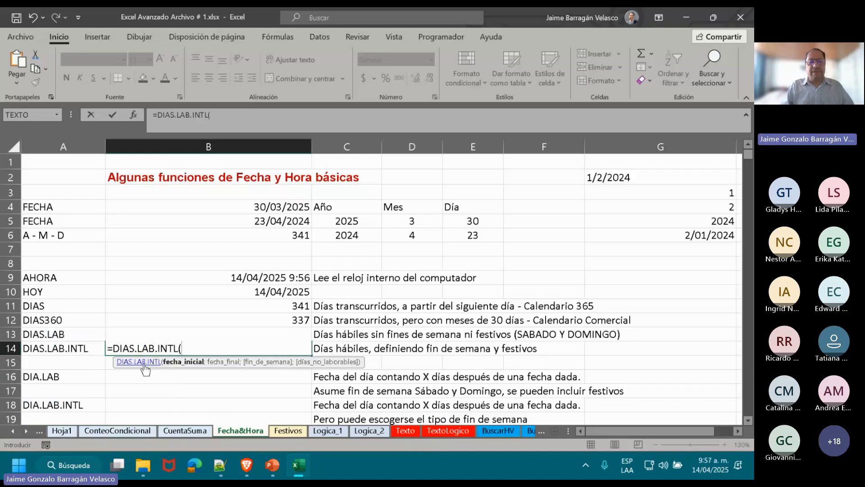
left_click(229, 220)
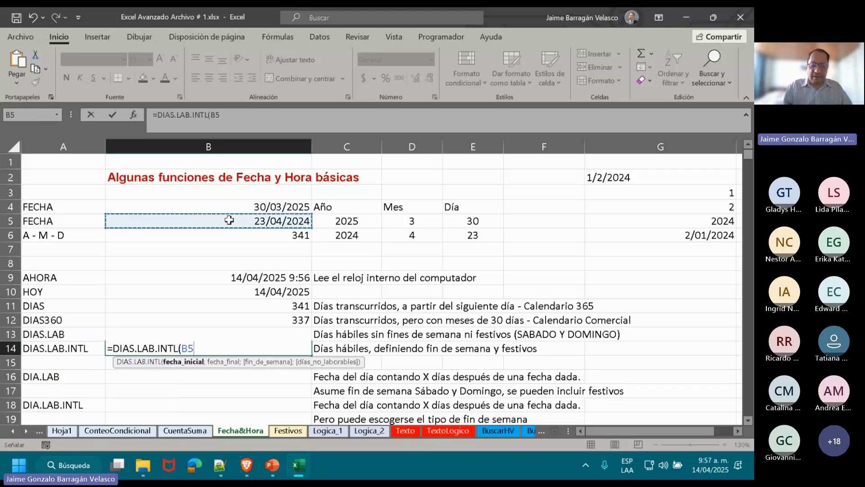
type(";")
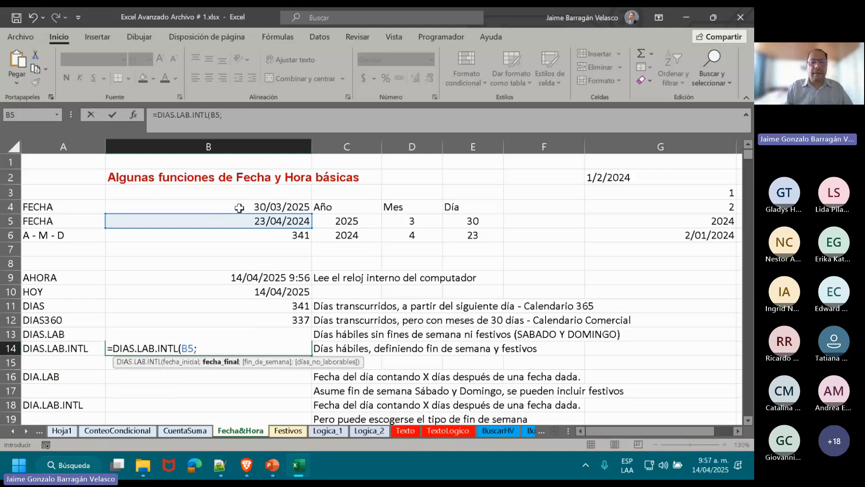
left_click(240, 208)
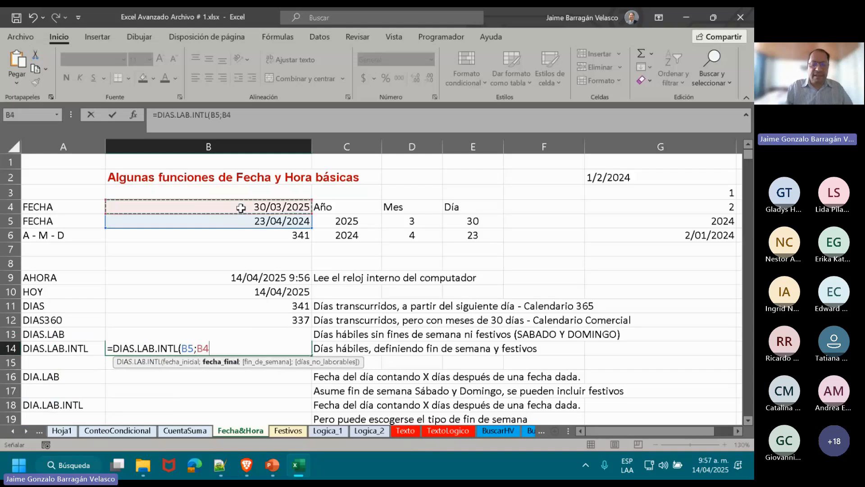
Set the weekend argument to 11 - Solo domingo and complete the formula as =DIAS.LAB.INTL(B5;B4;11).
type(";")
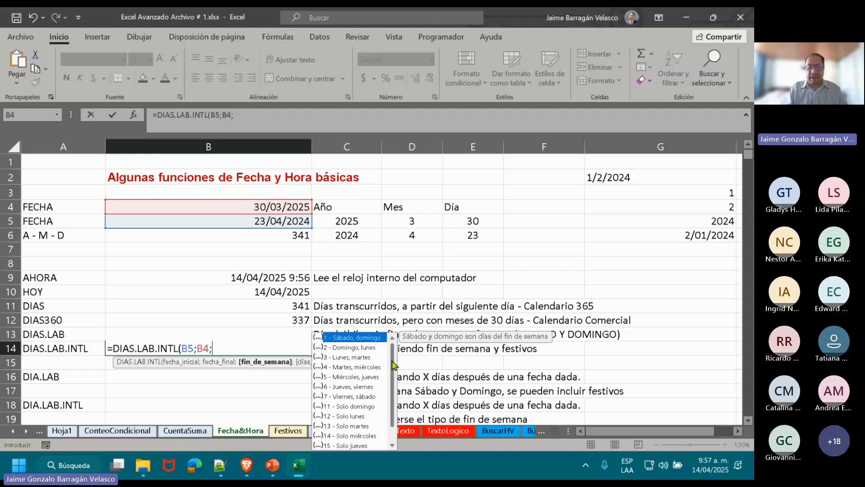
left_click_drag(392, 361, 394, 383)
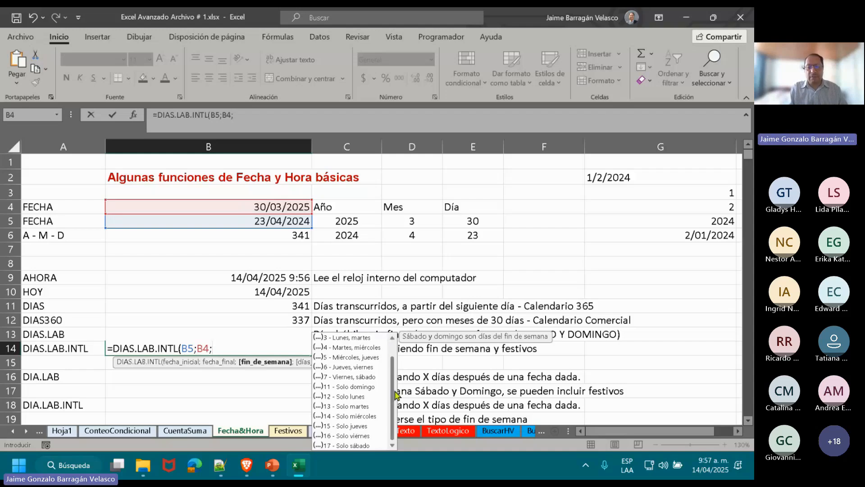
left_click(369, 389)
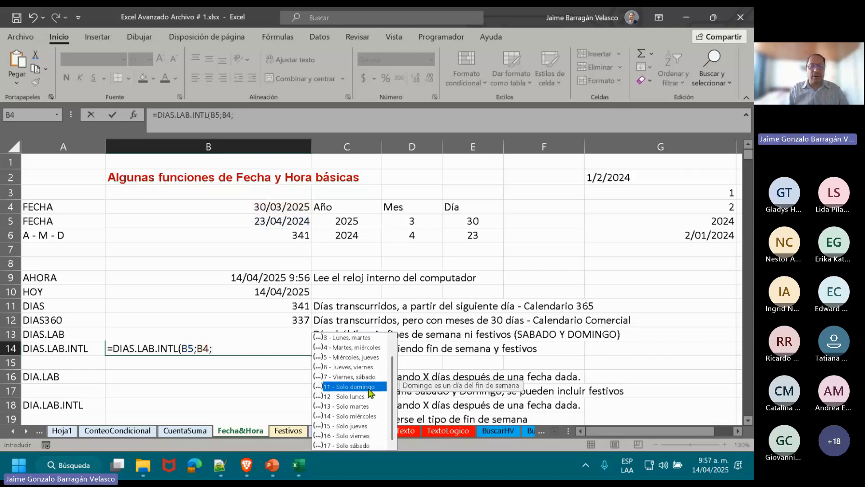
double_click(369, 389)
left_click(368, 388)
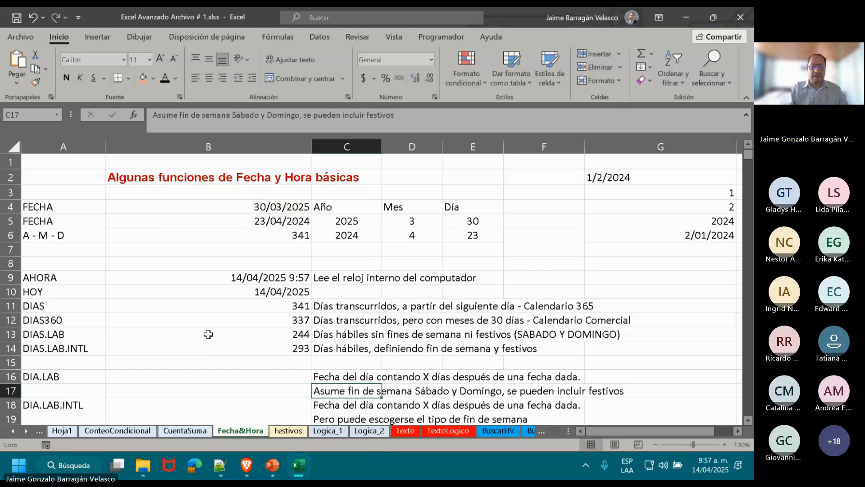
Review the arguments of the DIAS.LAB.INTL formula in B14.
double_click(212, 349)
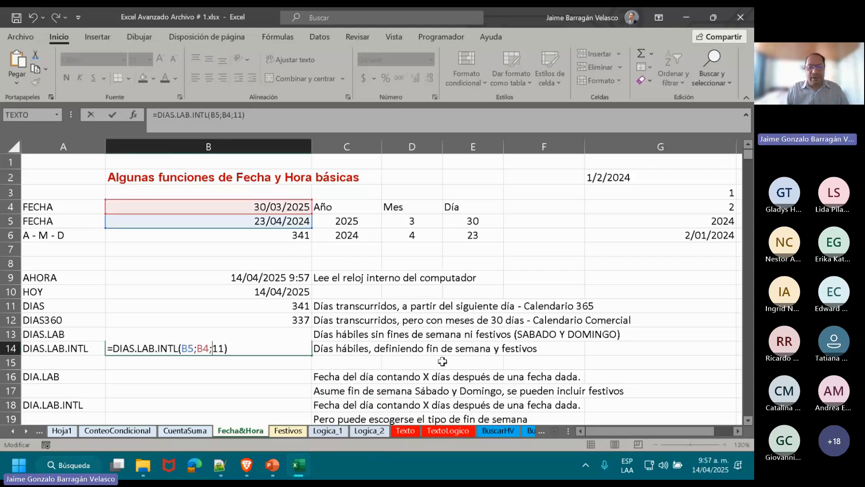
key("Return")
key("Up")
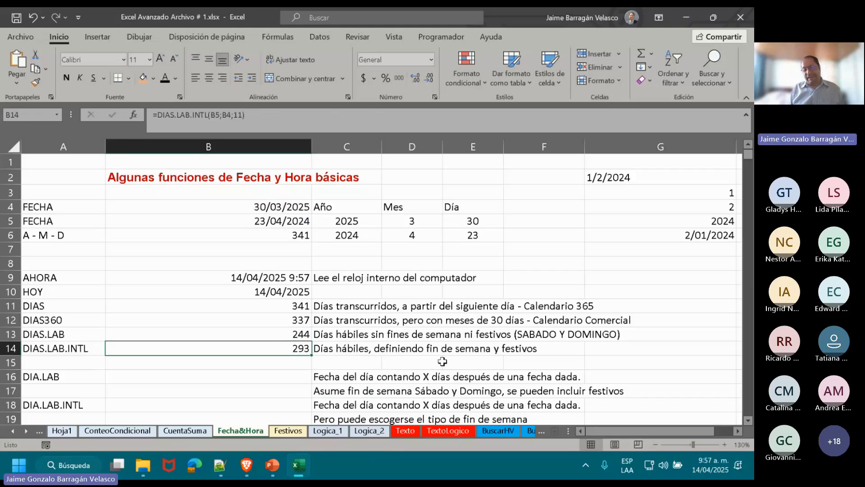
right_click(6, 362)
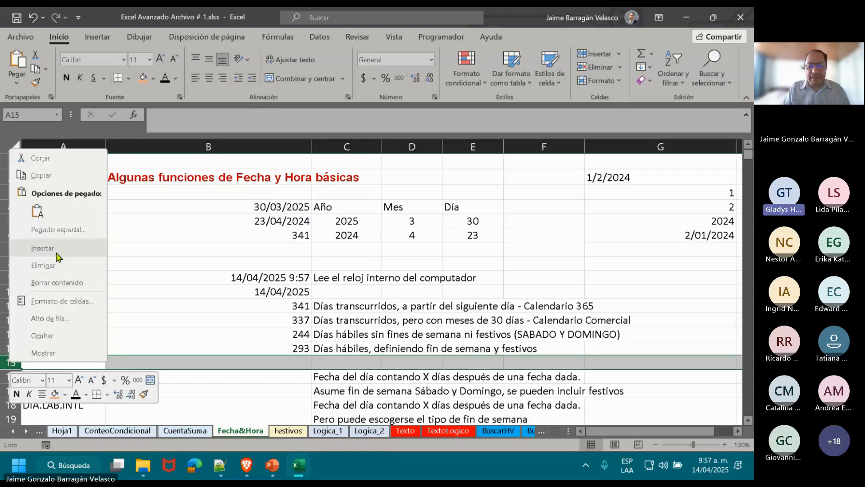
Re-enter the weekend argument of the B14 formula as 11 - Solo domingo, giving =DIAS.LAB.INTL(B5;B4;11).
left_click(243, 348)
double_click(242, 346)
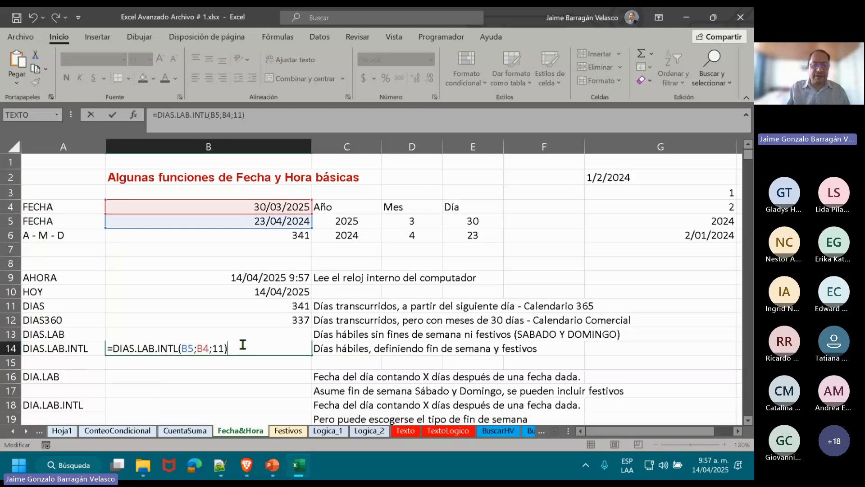
key("Left")
key("Right")
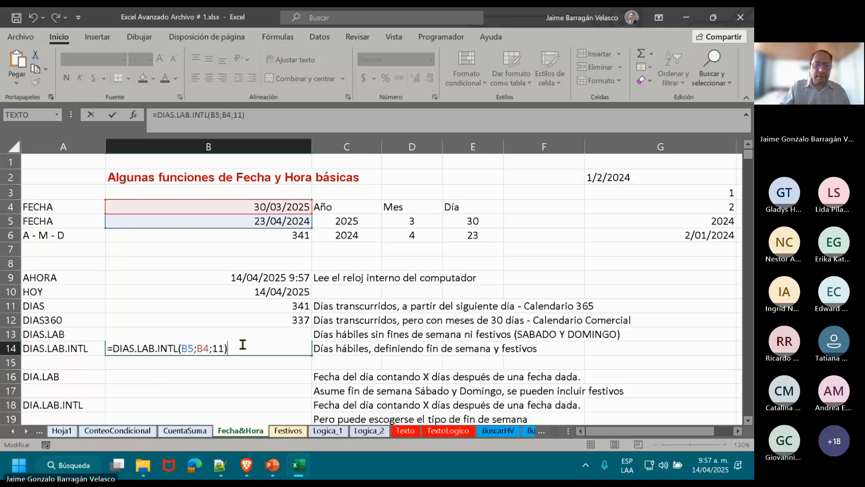
key("BackSpace")
key("BackSpace")
key("BackSpace")
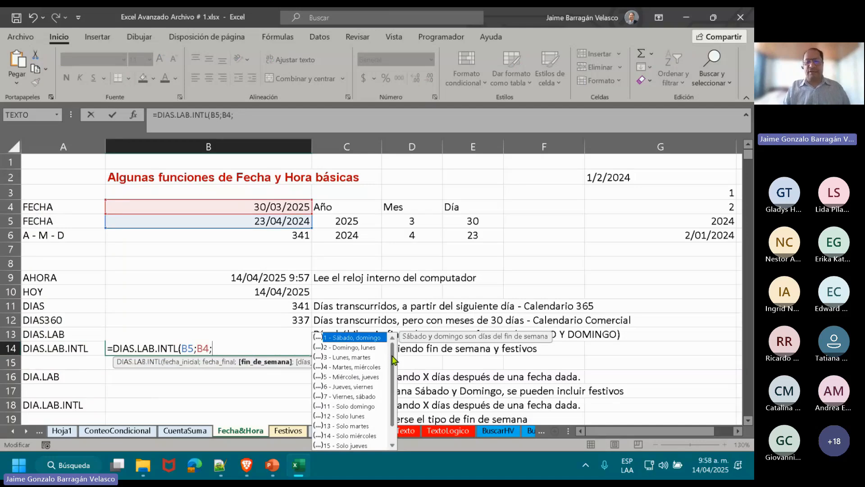
left_click_drag(392, 356, 394, 369)
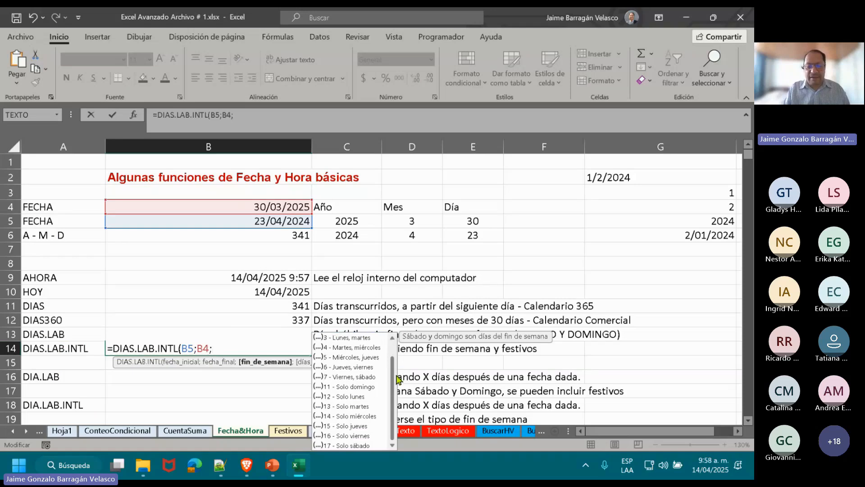
left_click(363, 389)
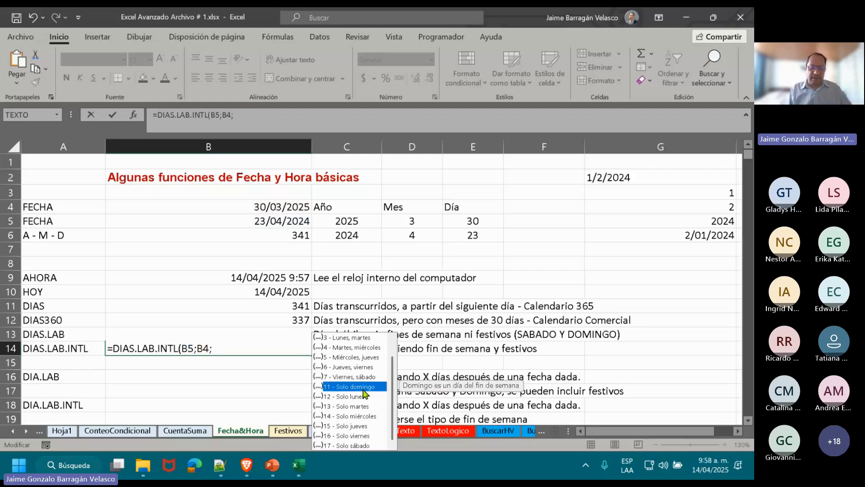
double_click(362, 387)
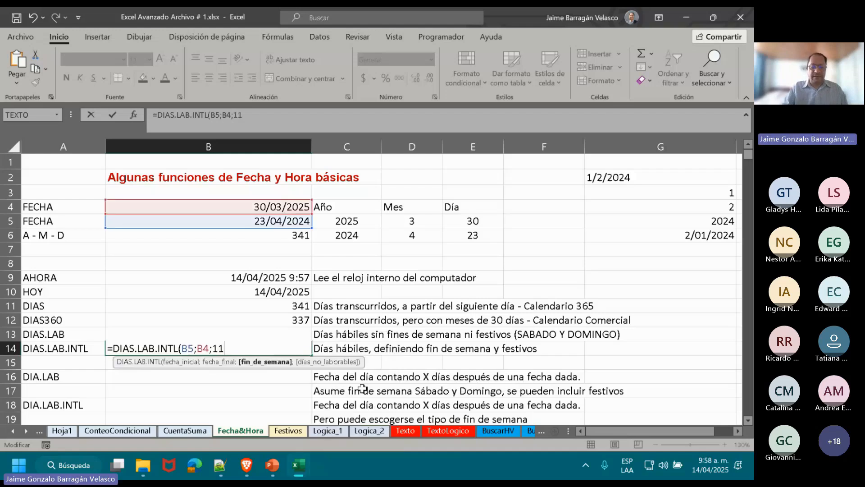
type(")")
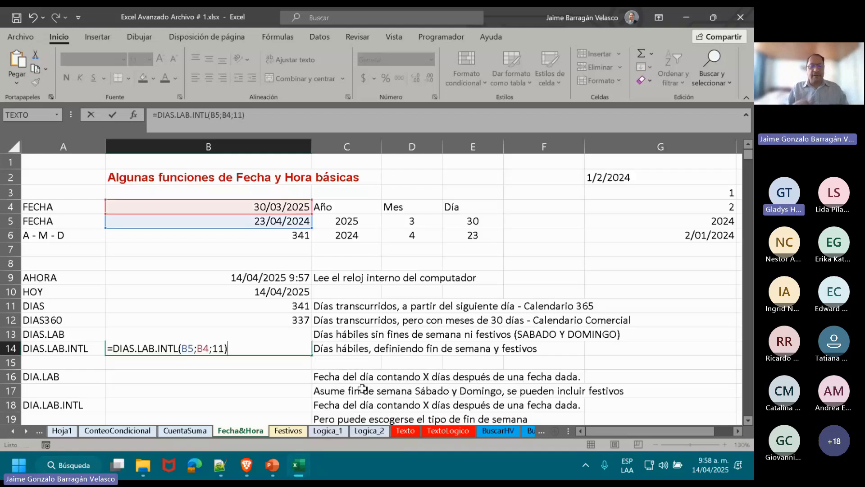
key("Return")
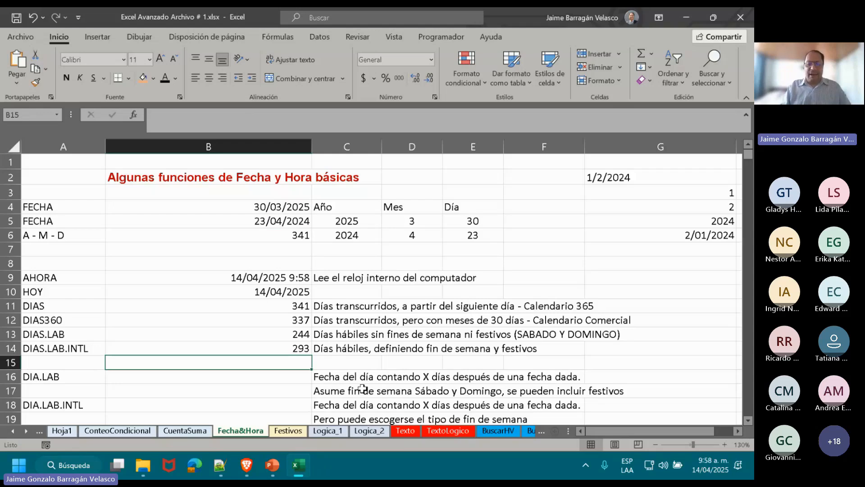
Enter the description Dias festivos in C15, below the DIAS.LAB.INTL description.
key("Right")
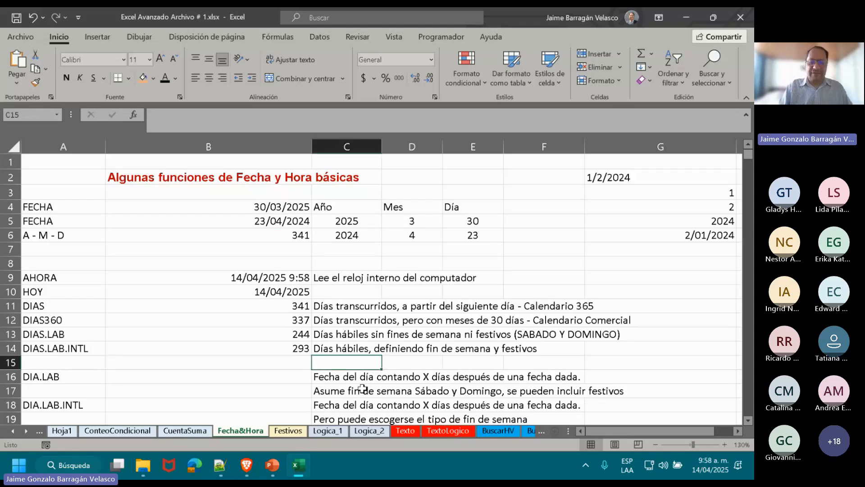
type("dIAS")
key("BackSpace")
key("BackSpace")
key("BackSpace")
key("BackSpace")
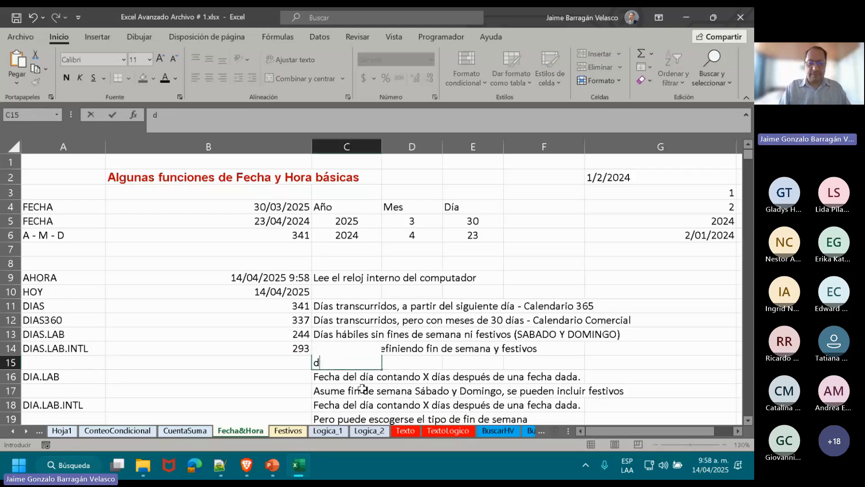
type("Dias fes")
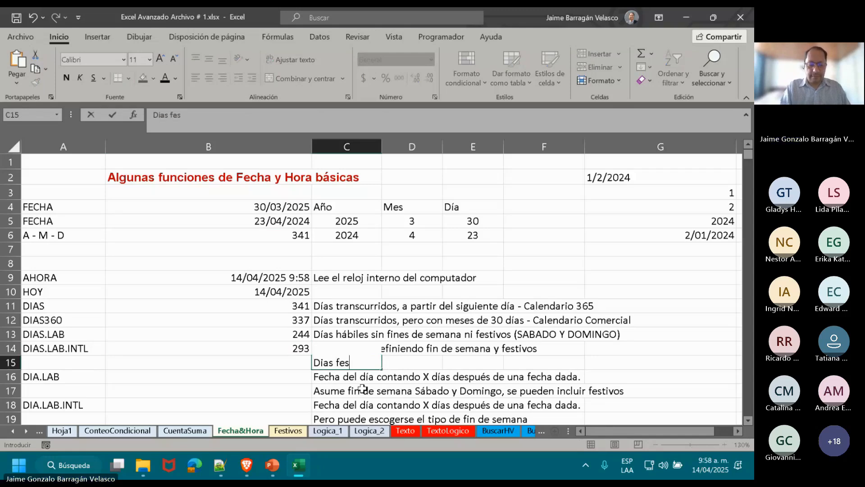
type("tivos")
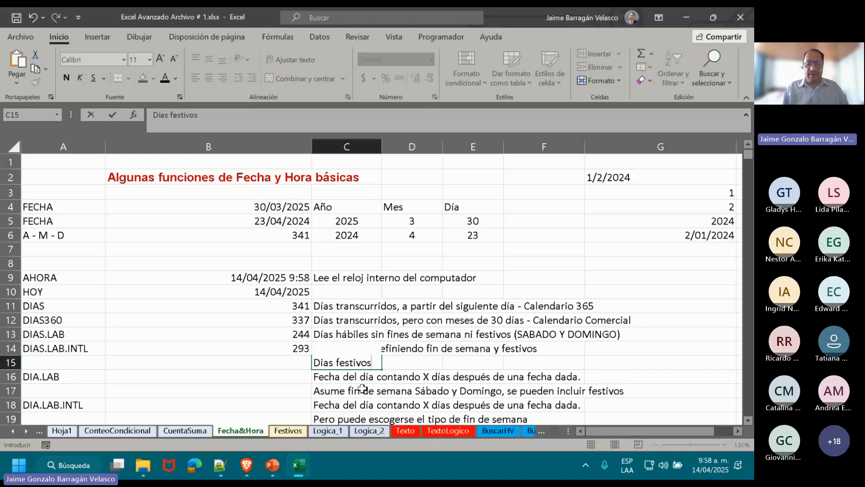
key("Return")
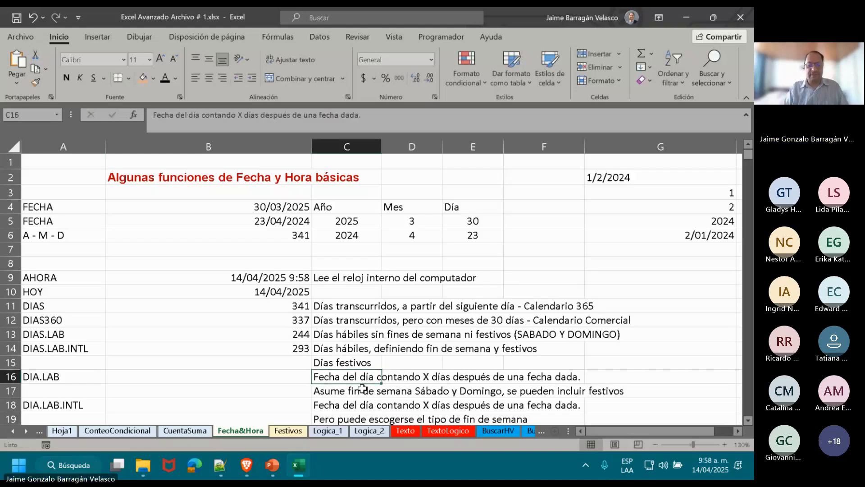
key("Up")
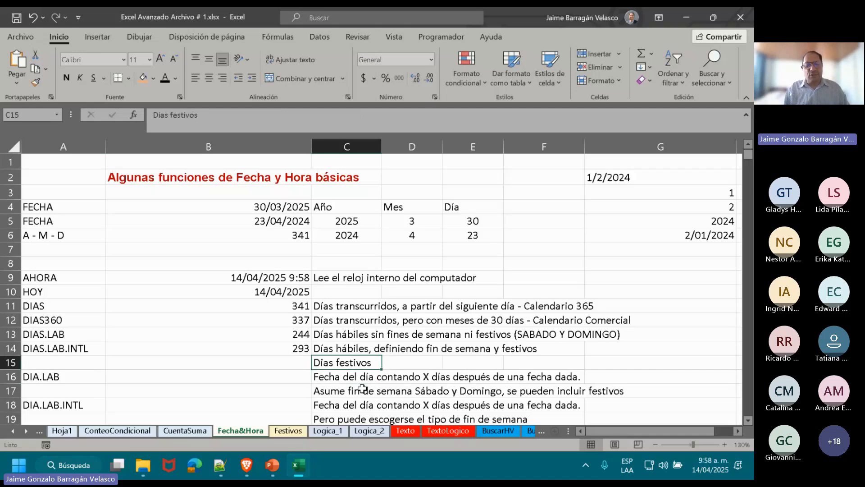
Start a DIAS.LAB.INTL formula in B15, beside the Dias festivos description.
left_click(271, 220)
left_click(264, 205)
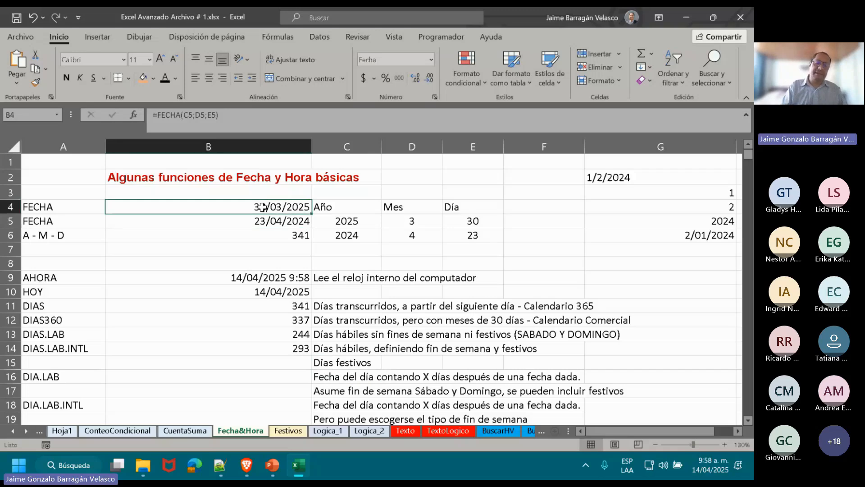
left_click(266, 362)
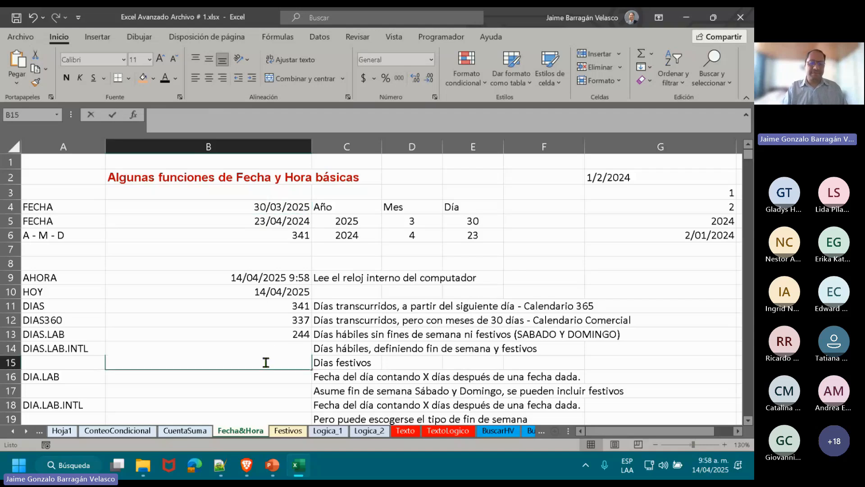
type("=")
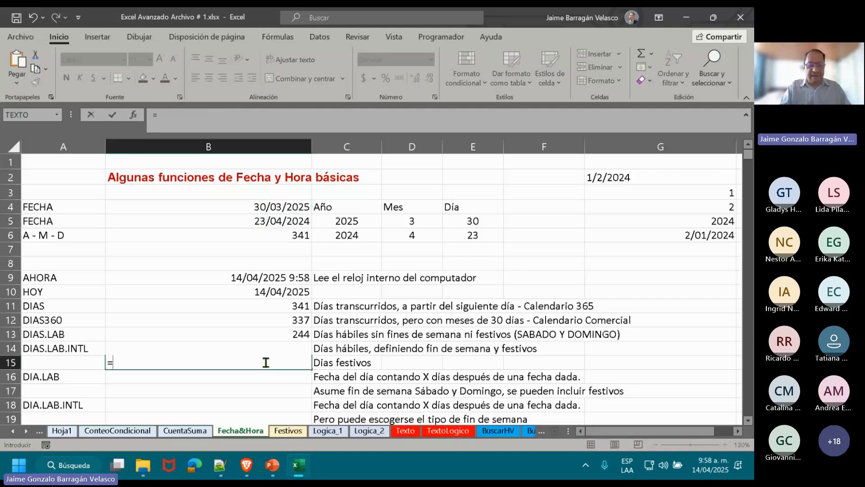
type("dias")
key("BackSpace")
key("BackSpace")
key("BackSpace")
key("BackSpace")
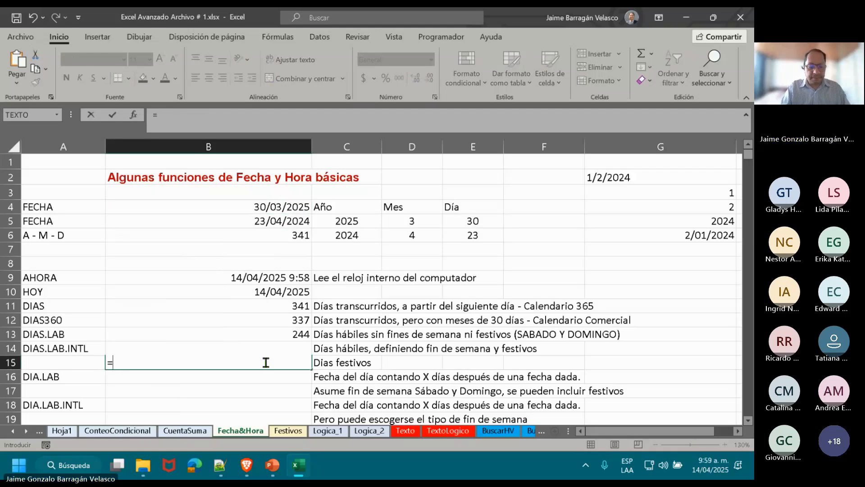
type("D")
key("BackSpace")
type("DIAS")
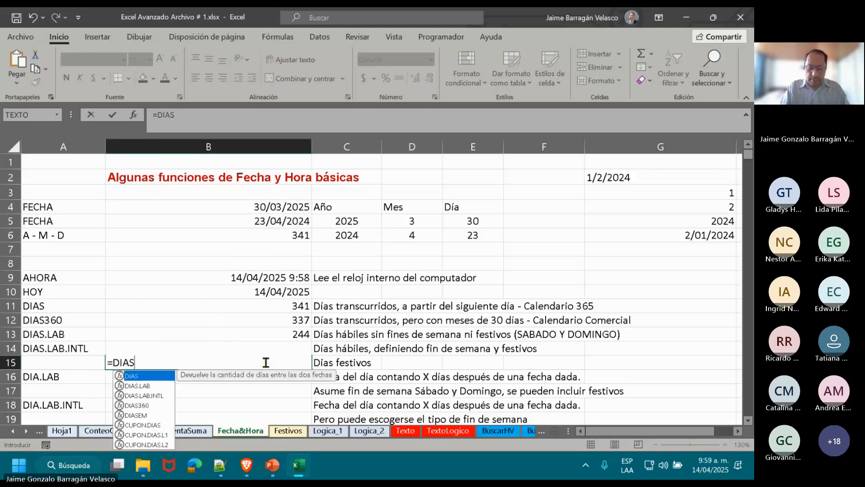
type(".LAB")
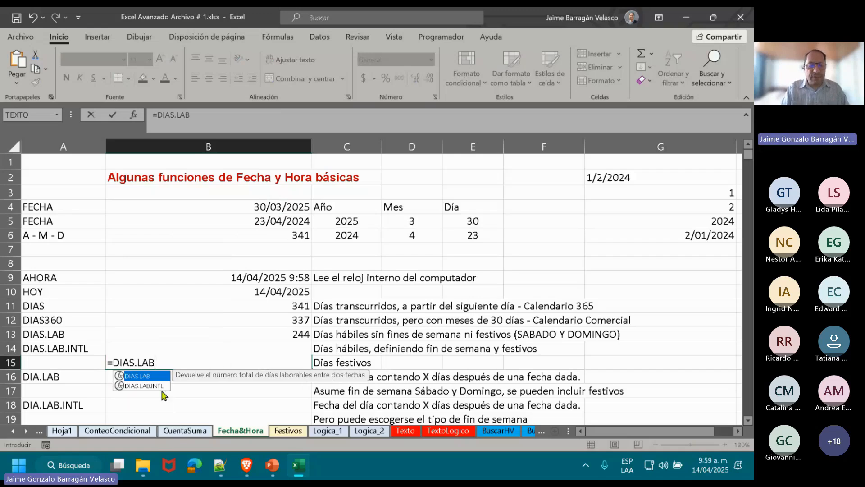
double_click(155, 386)
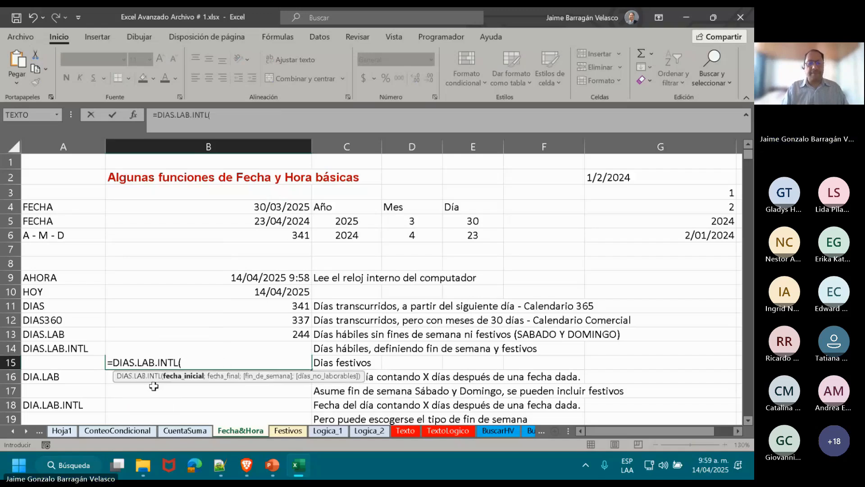
Set B5 as the start date, B4 as the end date and 1 (Sábado, domingo) as the weekend argument.
left_click(207, 219)
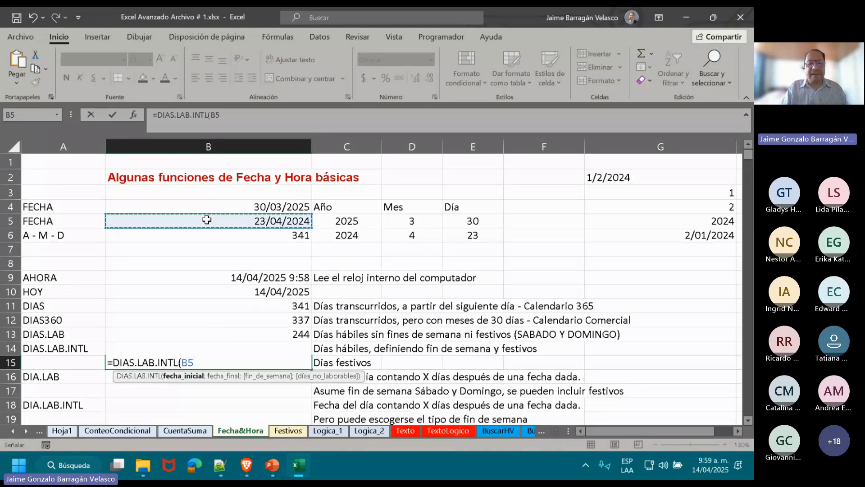
type(";")
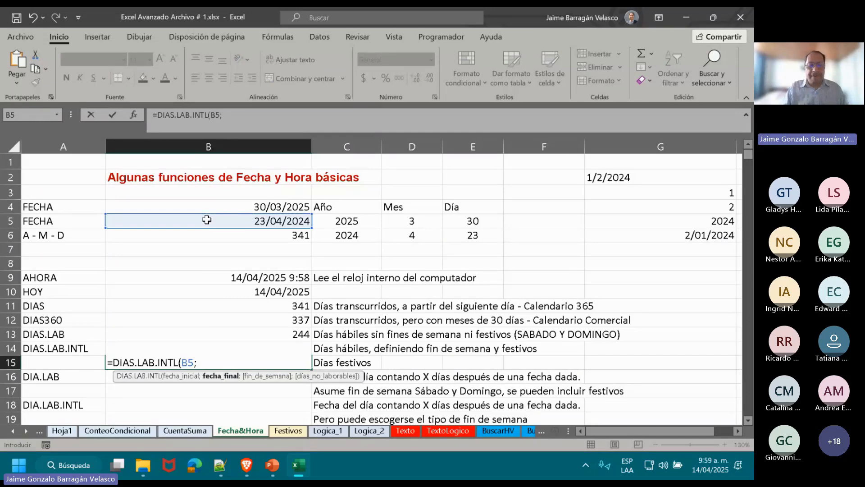
left_click(222, 206)
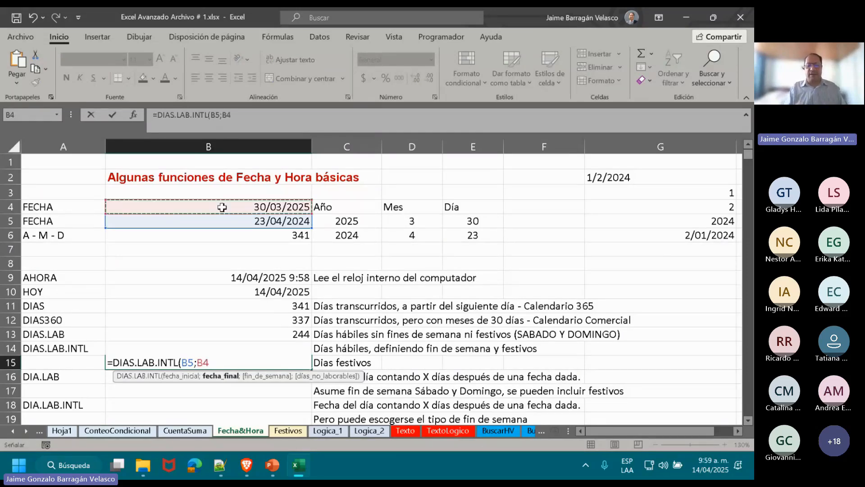
type(";")
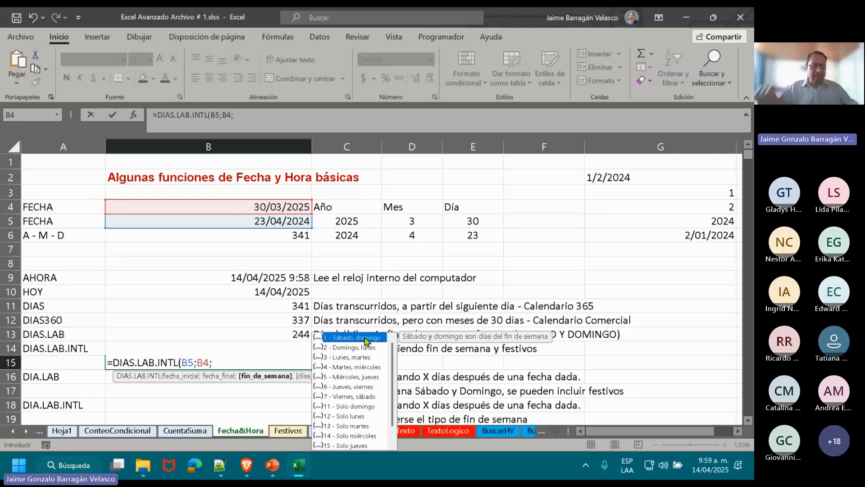
type("1")
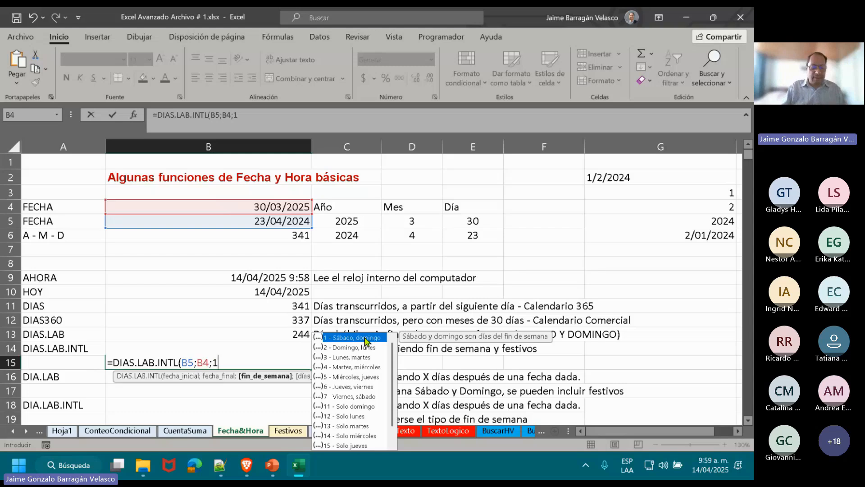
type(";")
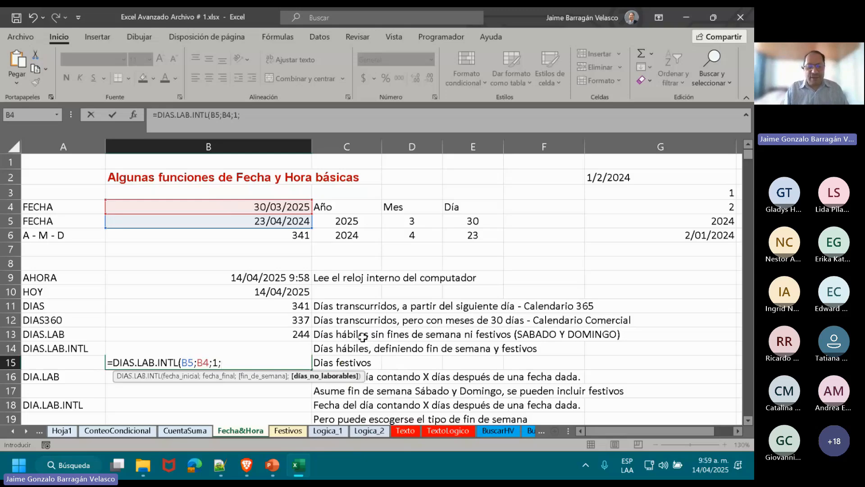
Complete the B15 DIAS.LAB.INTL formula with Festivos!A1:B16 as the non-working days argument.
key("Return")
left_click(288, 431)
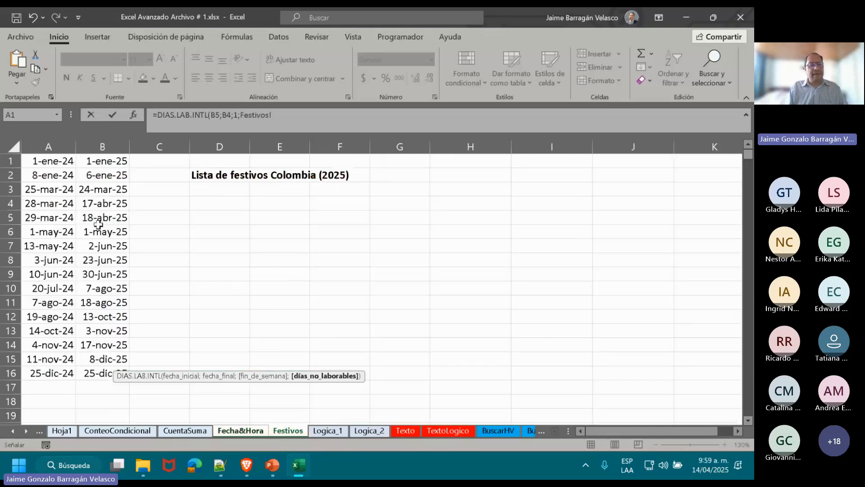
left_click(48, 161)
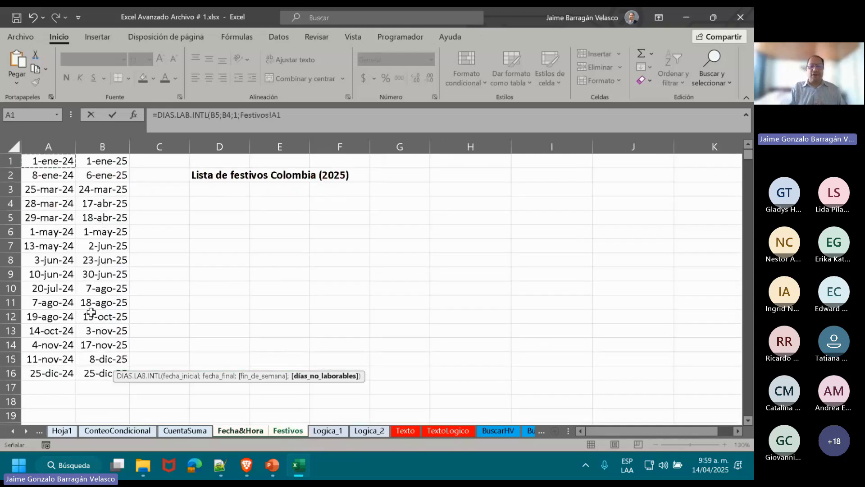
left_click(104, 370)
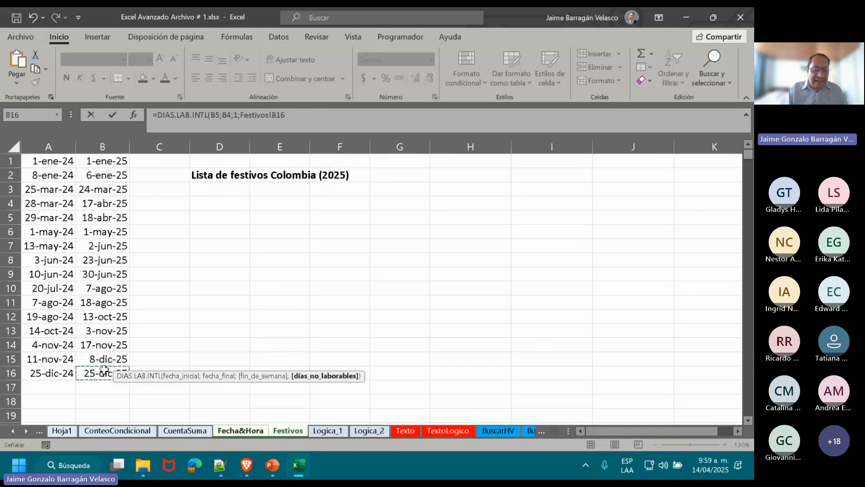
left_click_drag(104, 371, 28, 161)
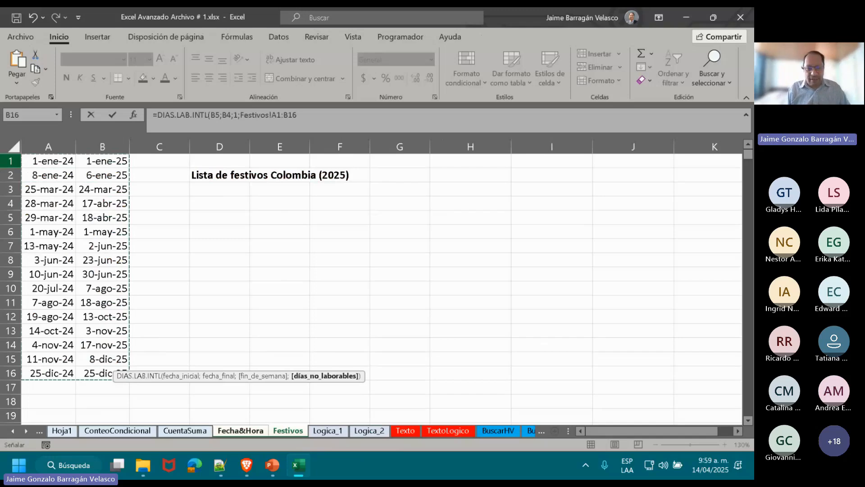
type(")")
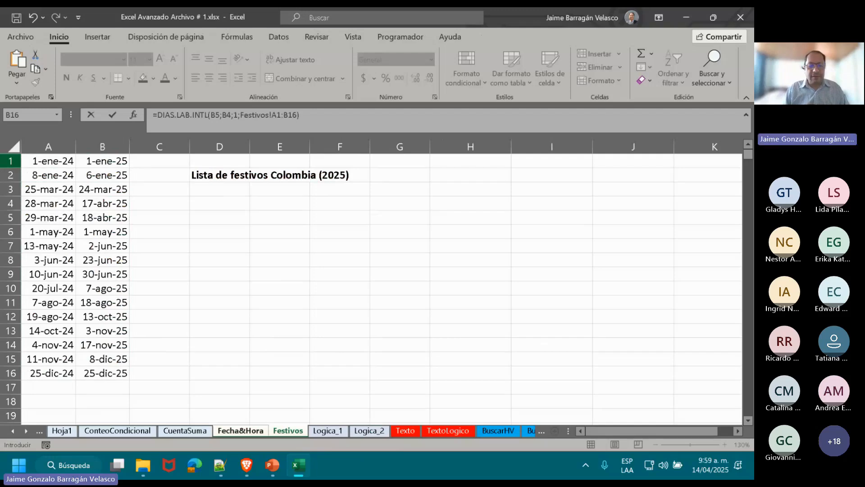
key("Return")
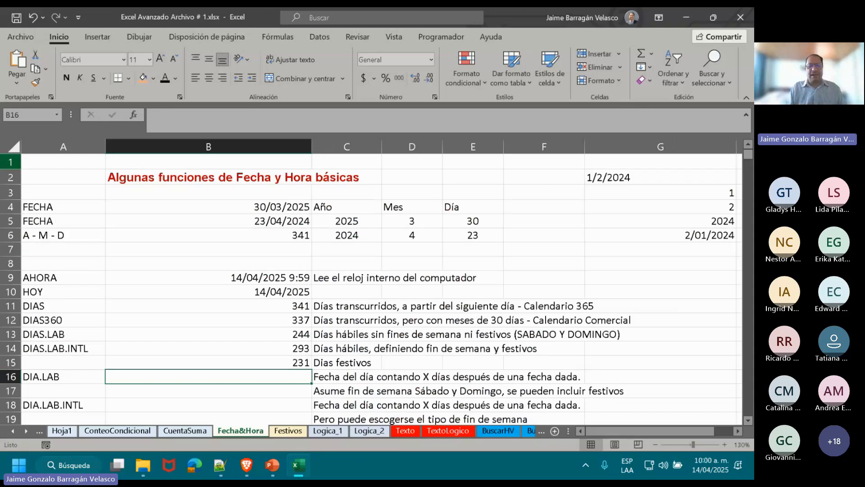
Review the day-count formulas in B11:B15 against the holiday dates on Festivos and the two dates in B4 and B5.
left_click(148, 304)
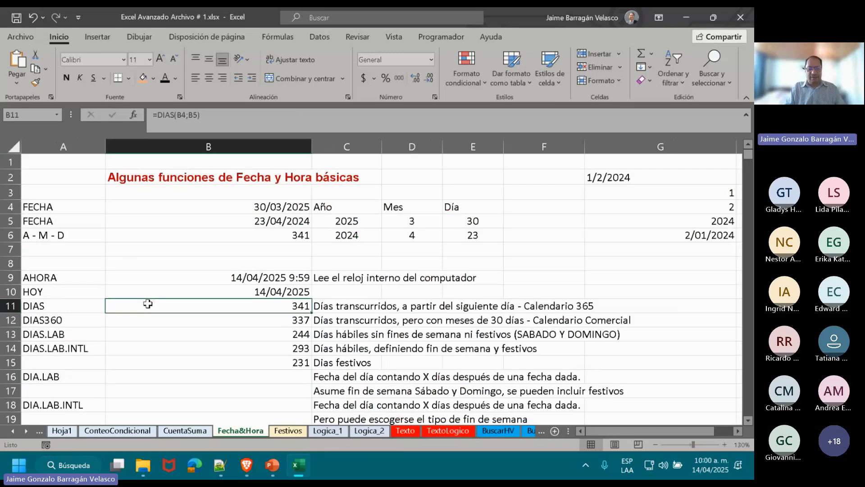
key("Down")
key("Down")
key("Down")
key("Down")
key("Down")
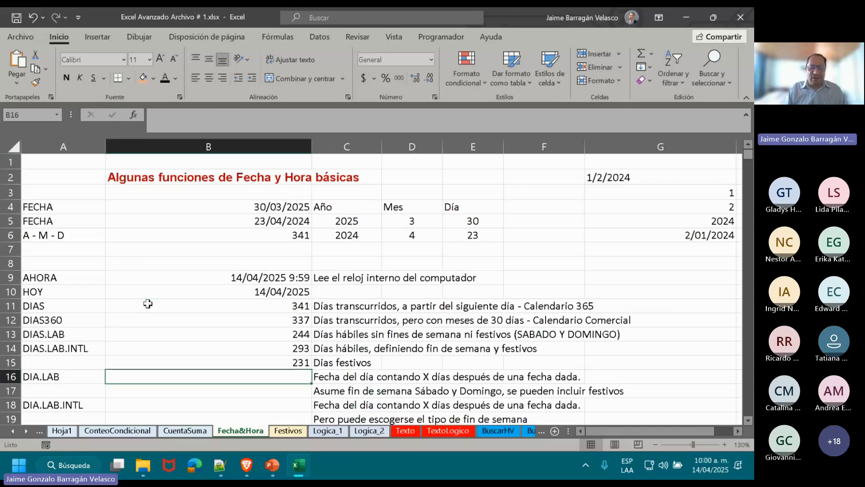
key("Up")
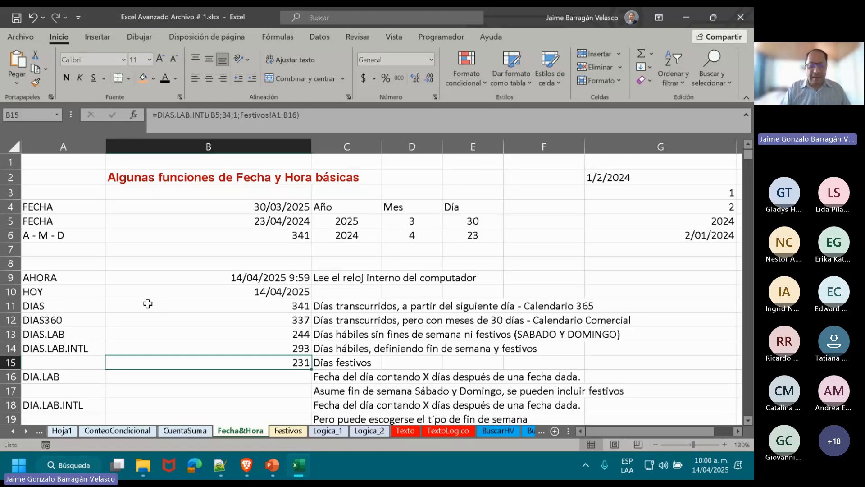
left_click(288, 431)
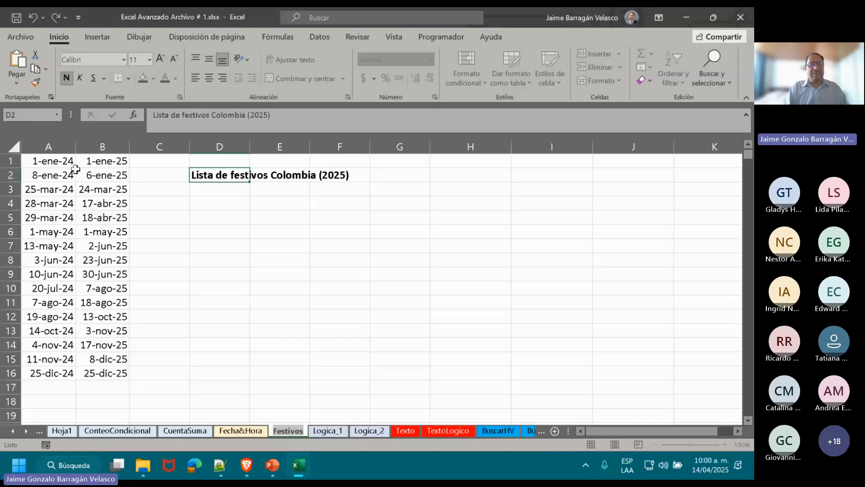
left_click_drag(45, 162, 111, 331)
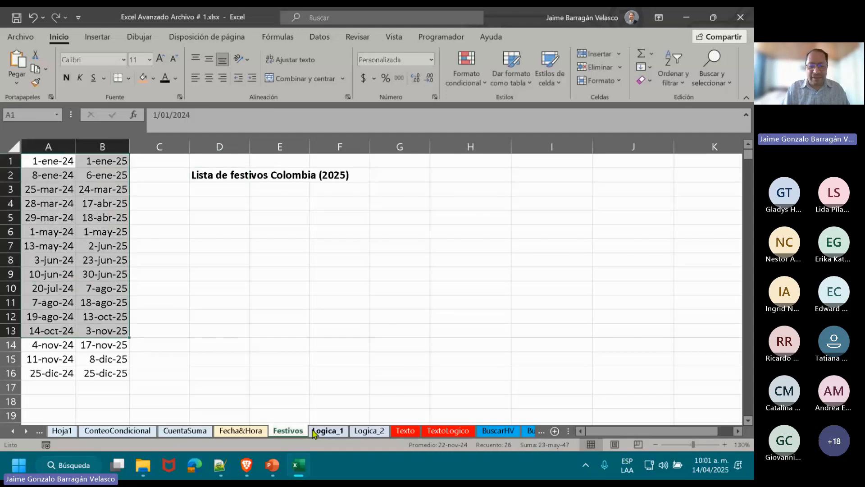
left_click(250, 435)
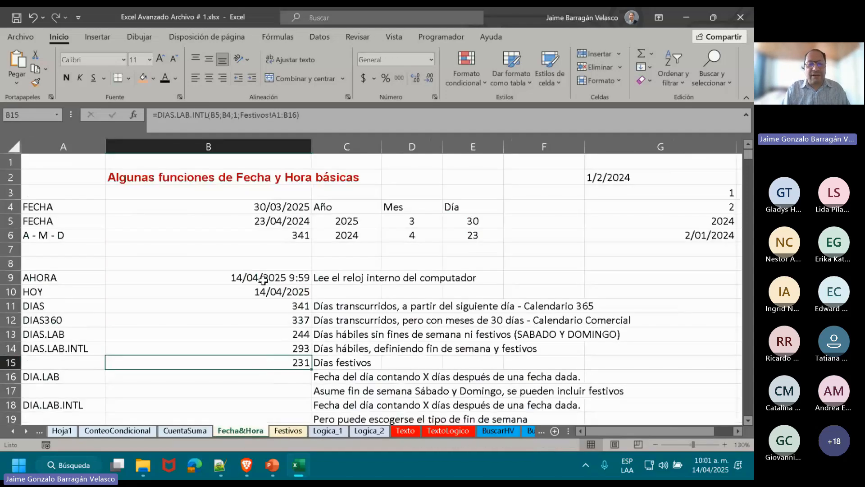
left_click(238, 220)
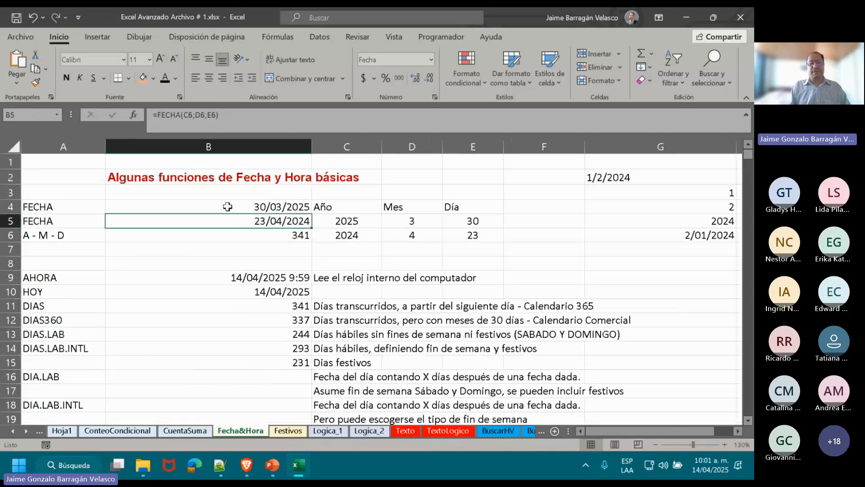
left_click(228, 207)
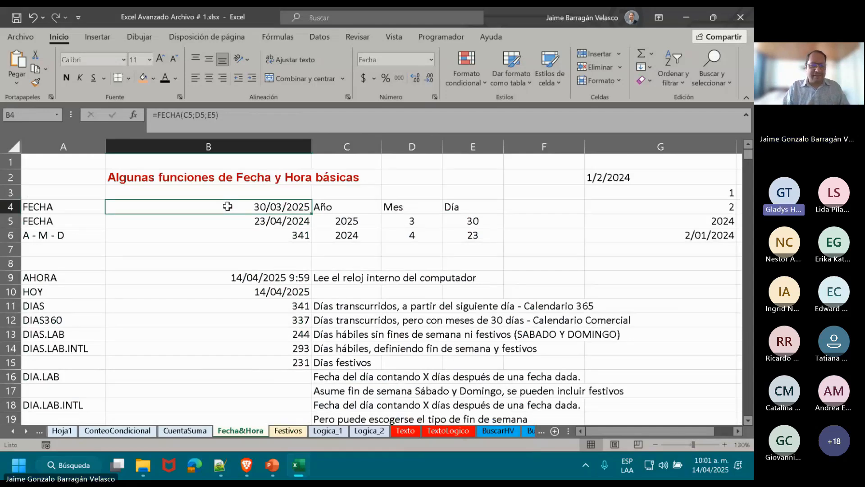
Insert a blank row above the DIA.LAB row on Fecha&Hora and select its cell in column B.
left_click(10, 376)
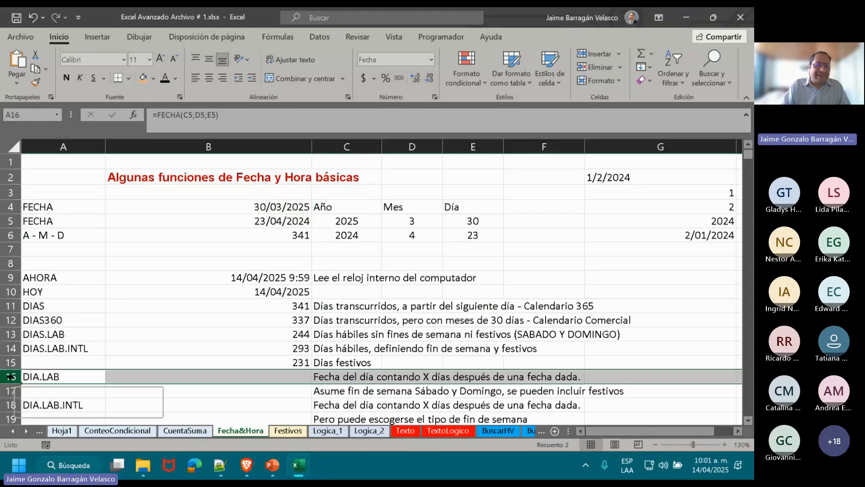
right_click(10, 377)
left_click(36, 247)
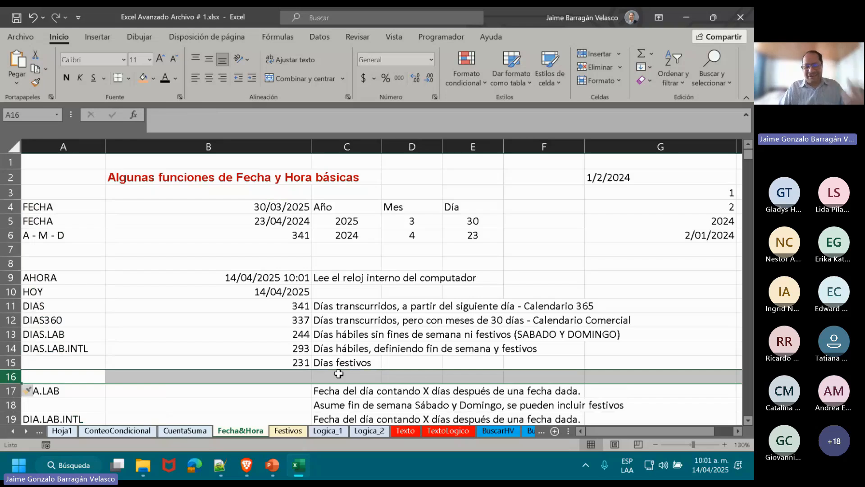
left_click(307, 376)
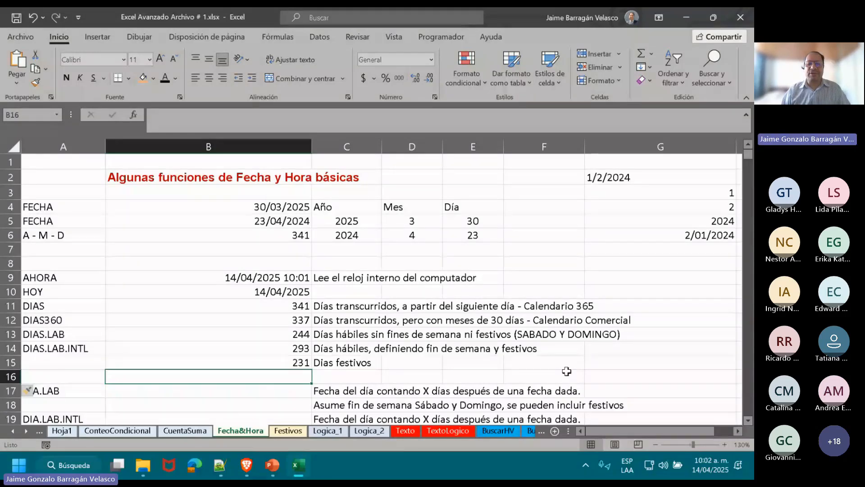
Switch to the Microsoft Teams meeting in the browser.
key("alt+Tab")
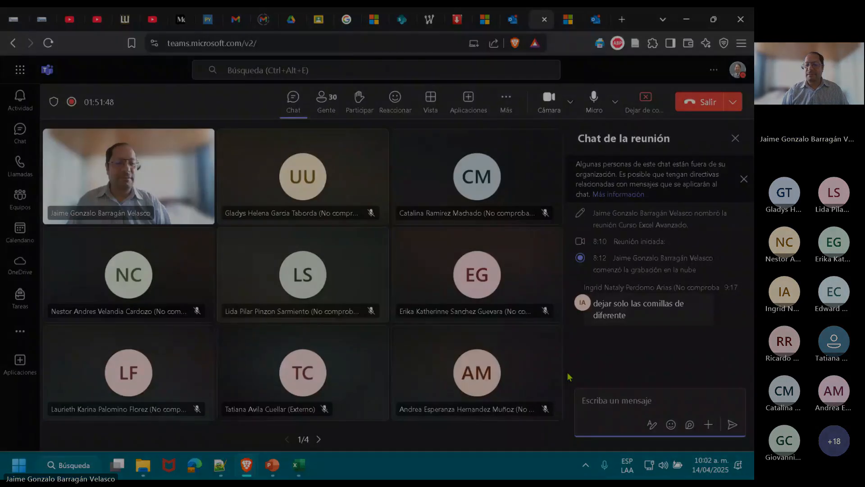